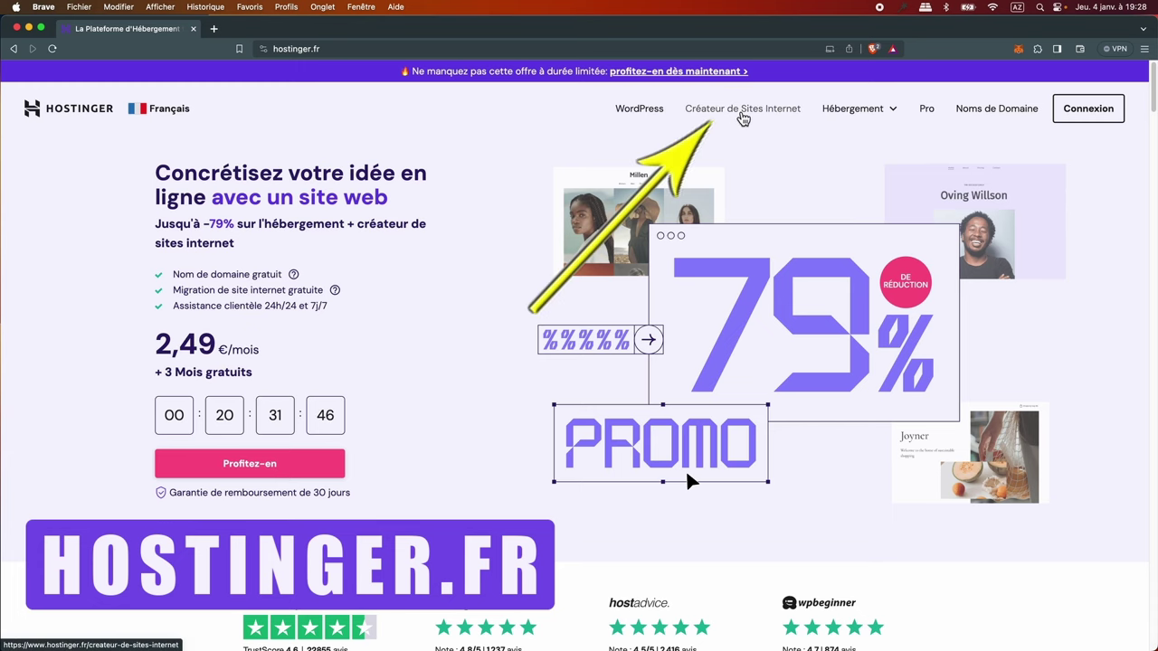
Open the Créateur de Sites Internet offer and order the Créateur de Sites Internet et Hébergement Web plan.
left_click(741, 120)
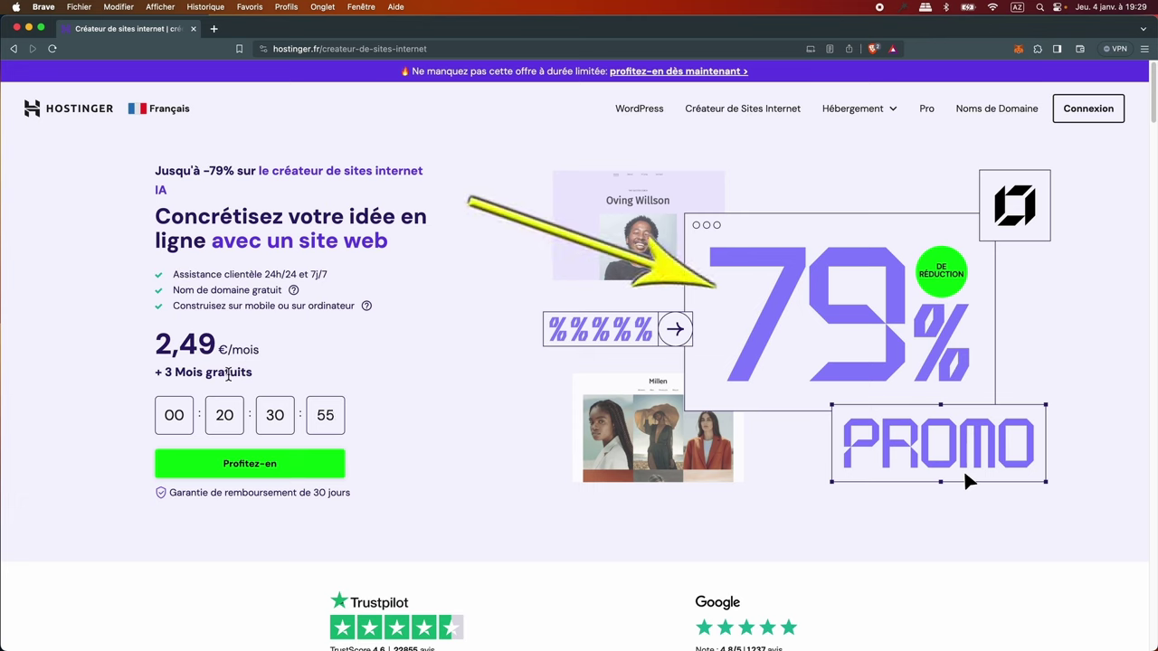
scroll(459, 420, "down", 1)
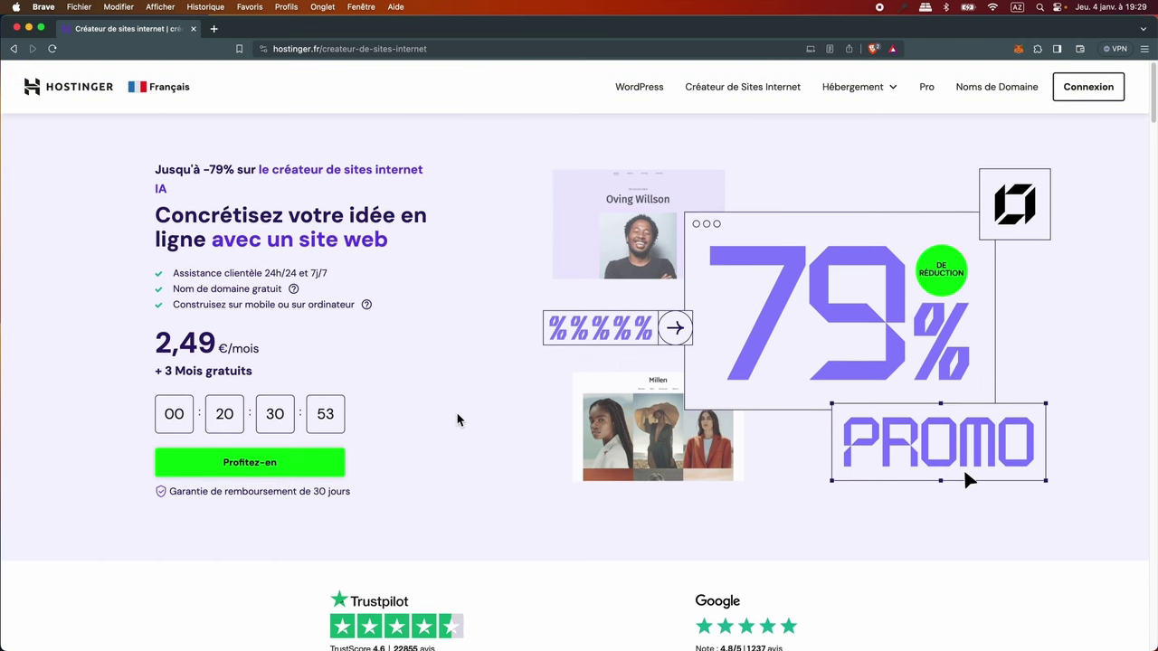
scroll(458, 420, "down", 10)
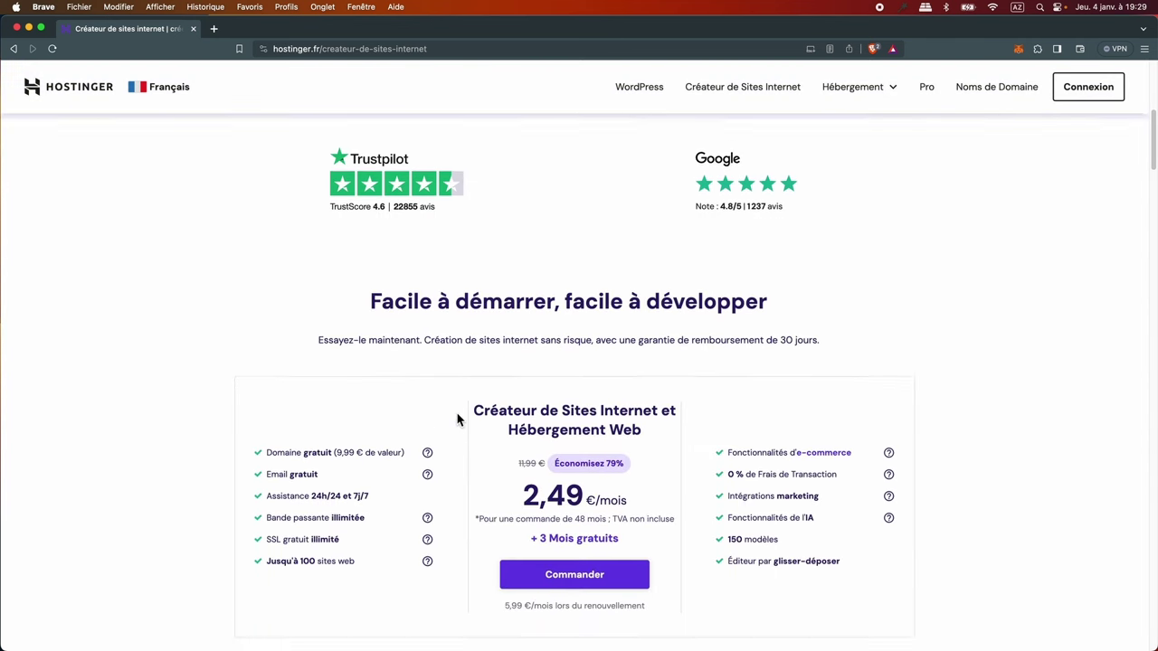
scroll(459, 420, "down", 4)
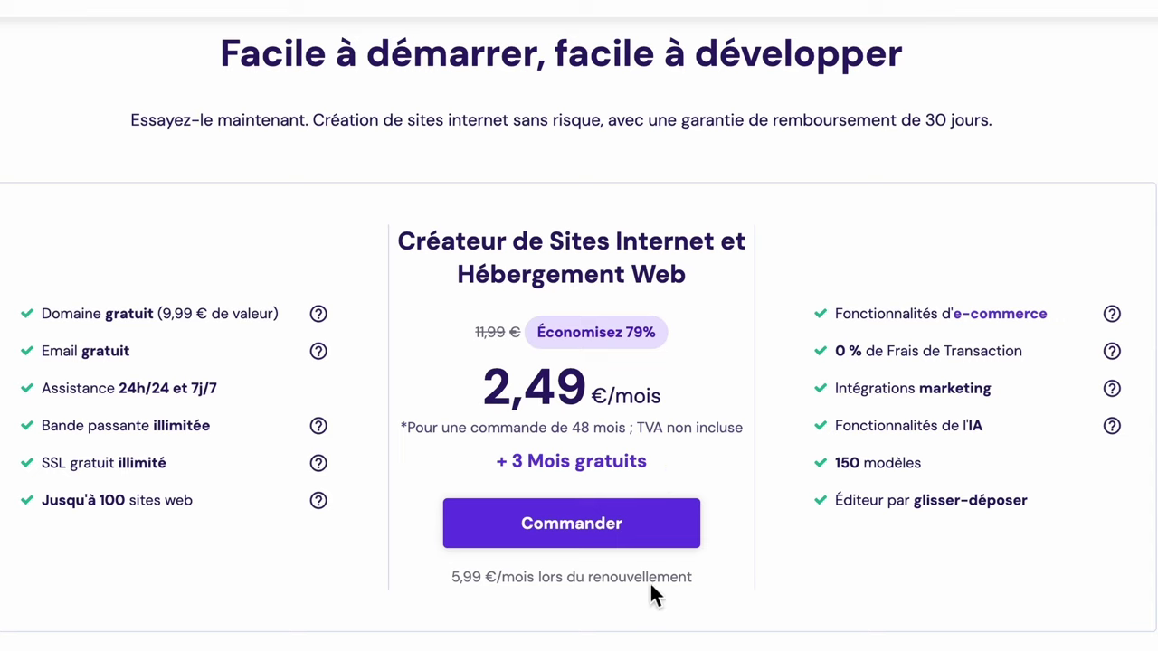
left_click(672, 533)
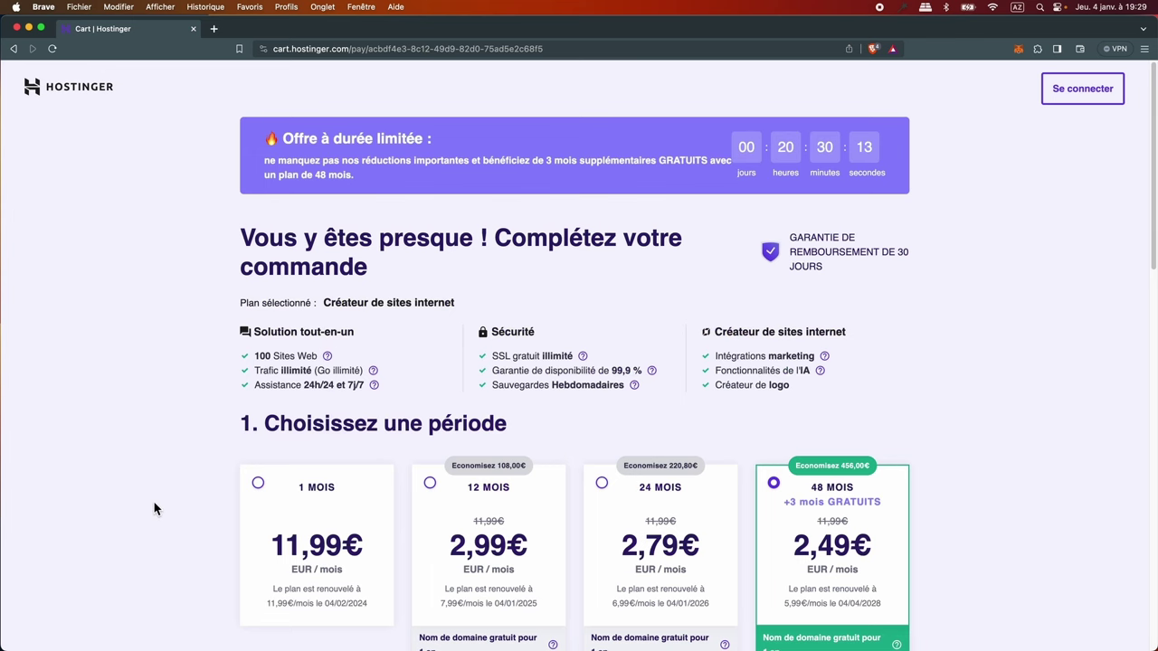
Review the order's period, account and payment sections and apply the promotional code TOPTUTOWEB.
scroll(154, 504, "down", 5)
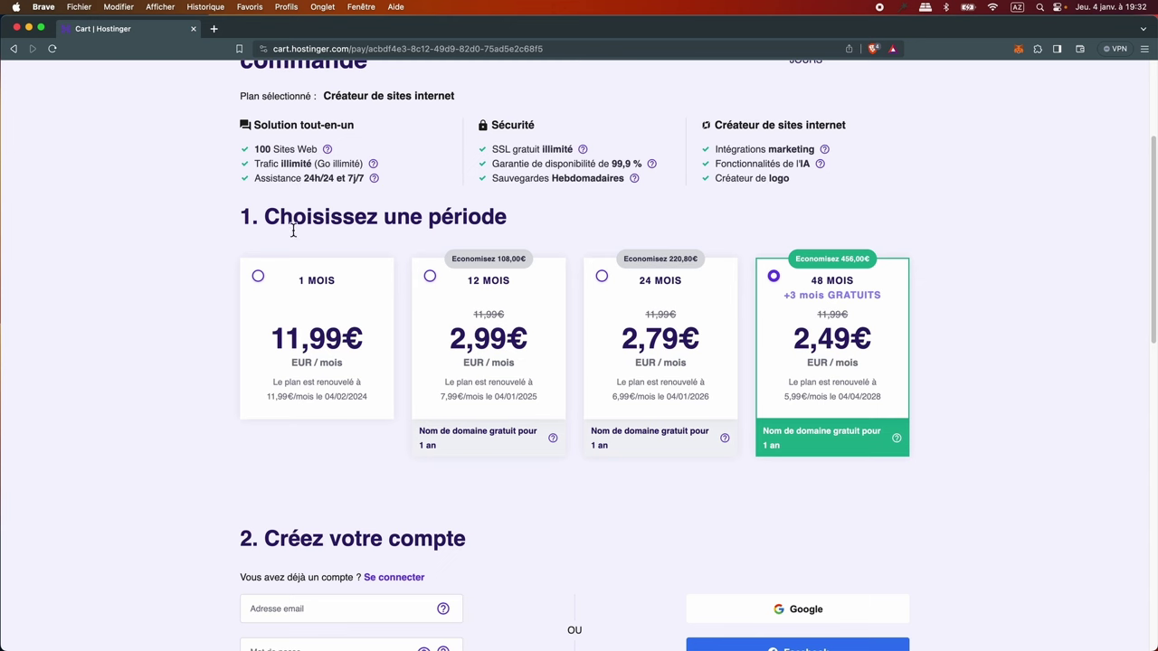
scroll(166, 380, "down", 2)
scroll(166, 380, "down", 5)
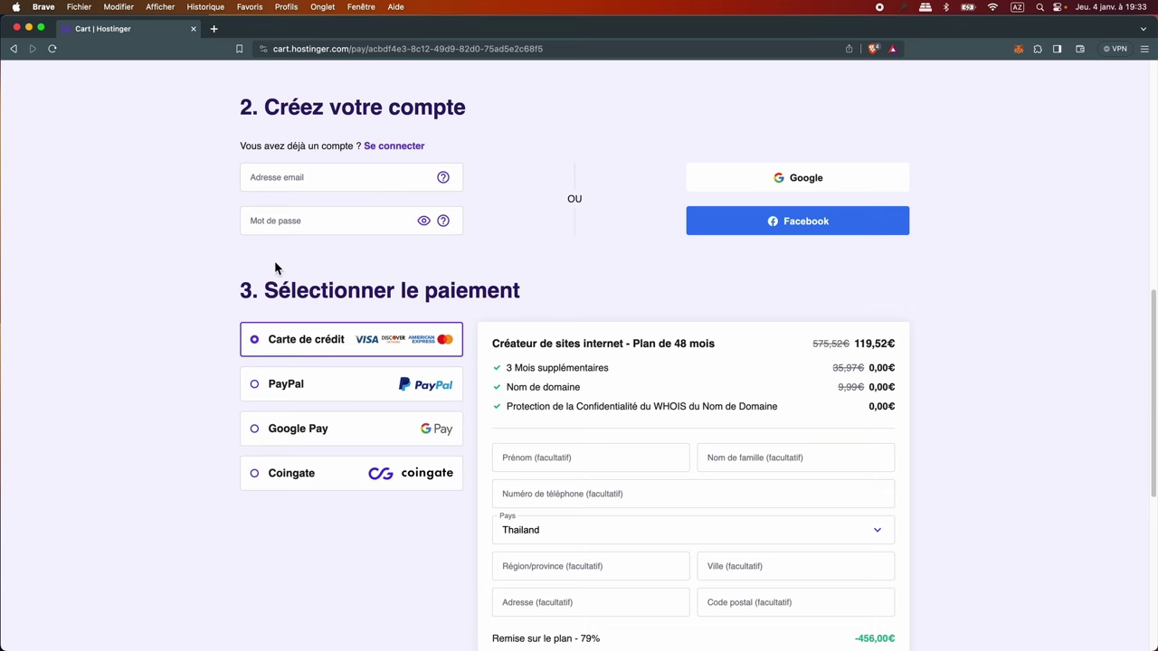
scroll(172, 358, "down", 1)
scroll(175, 365, "down", 5)
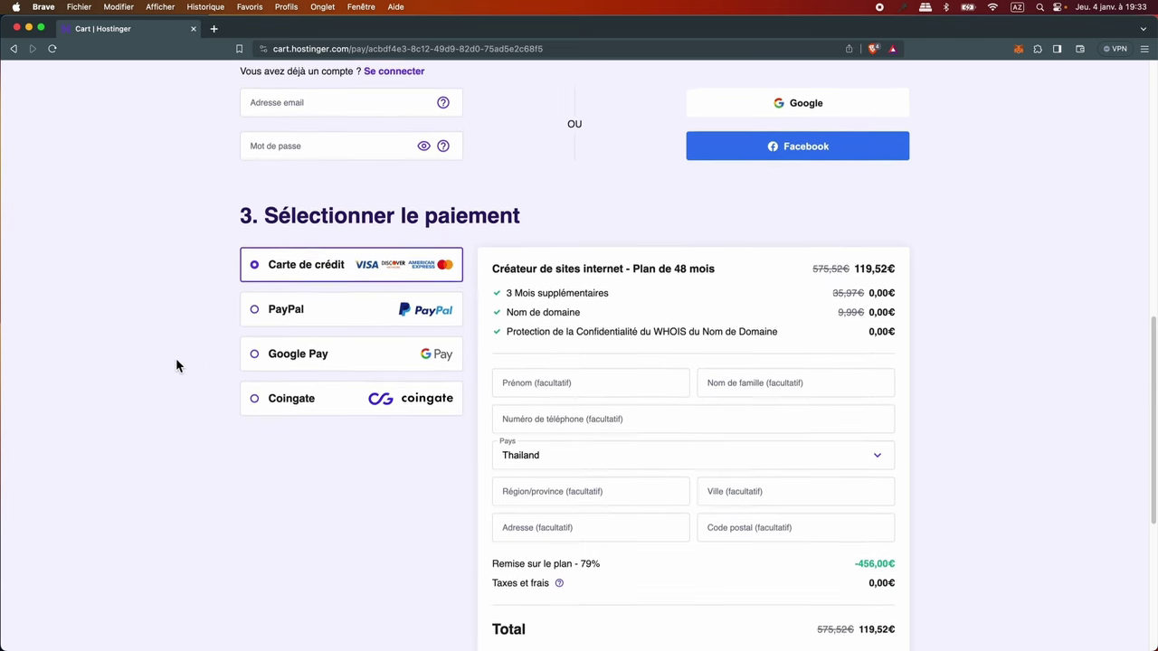
scroll(184, 365, "down", 1)
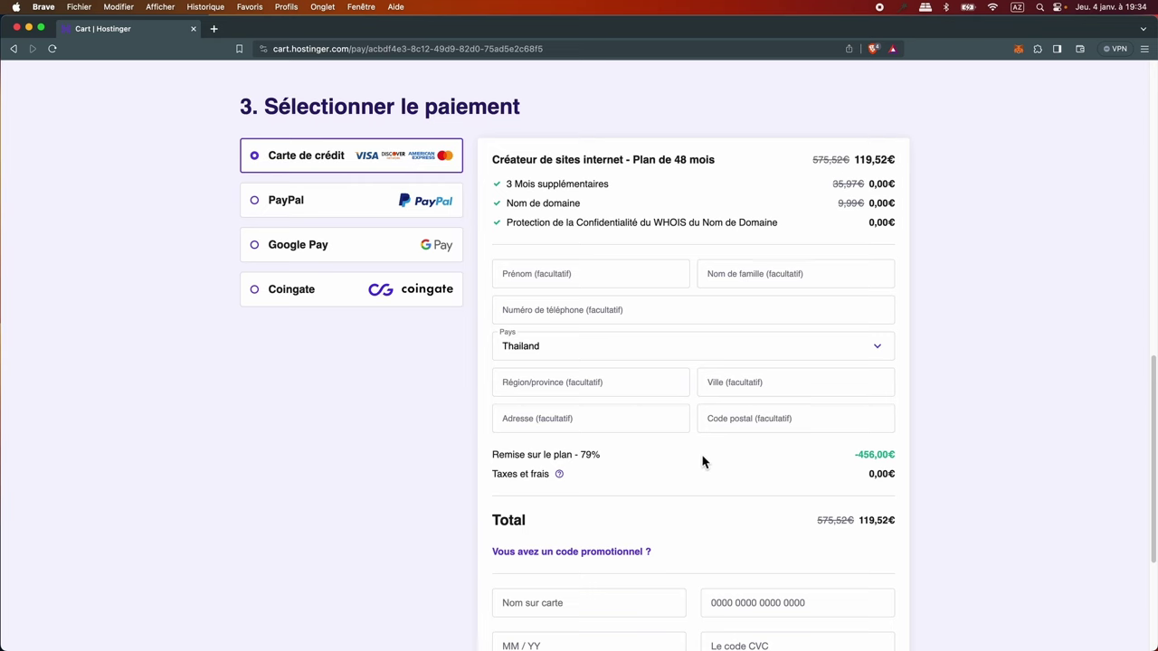
scroll(702, 464, "down", 3)
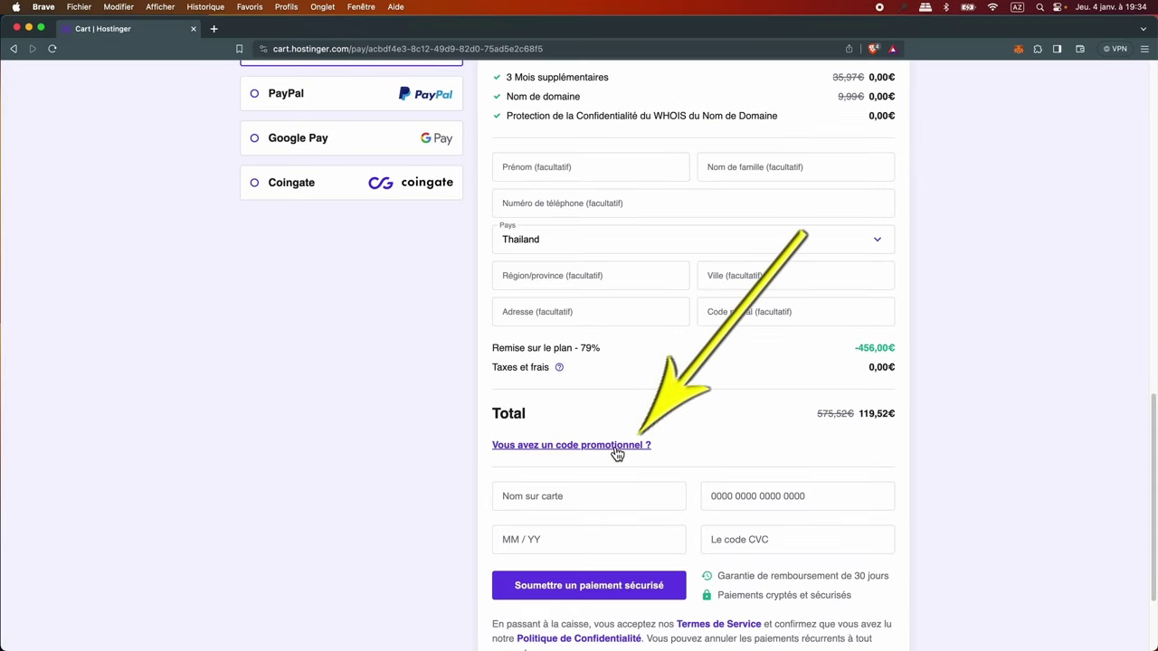
left_click(617, 454)
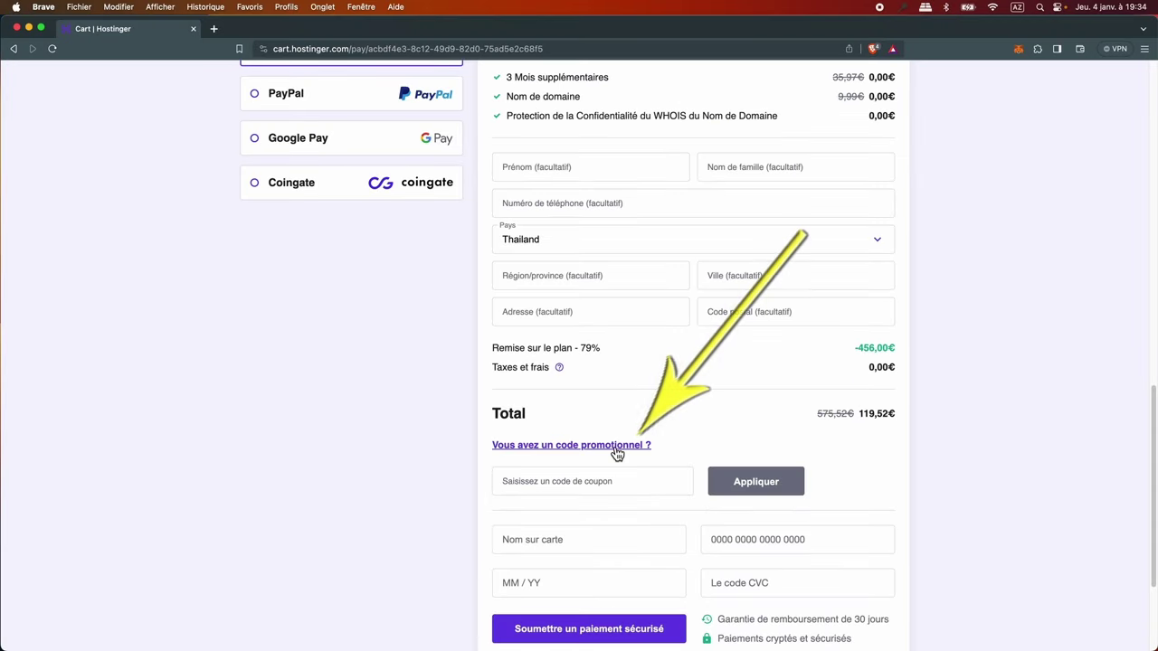
left_click(547, 485)
type("TOPTUTOWEB")
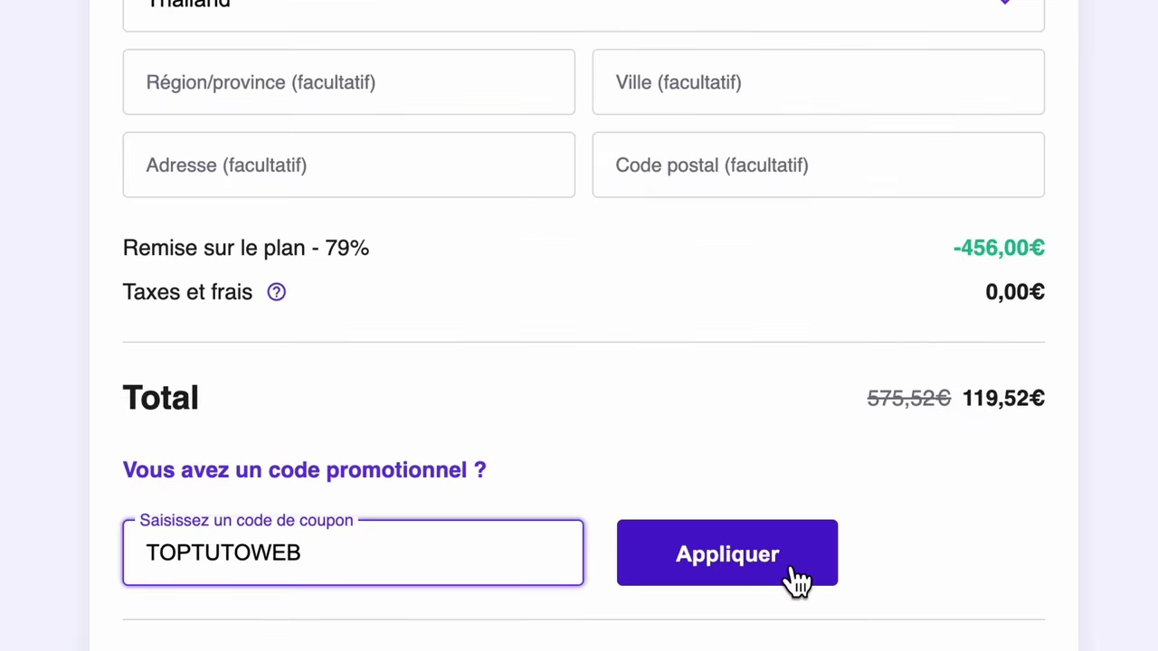
left_click(795, 582)
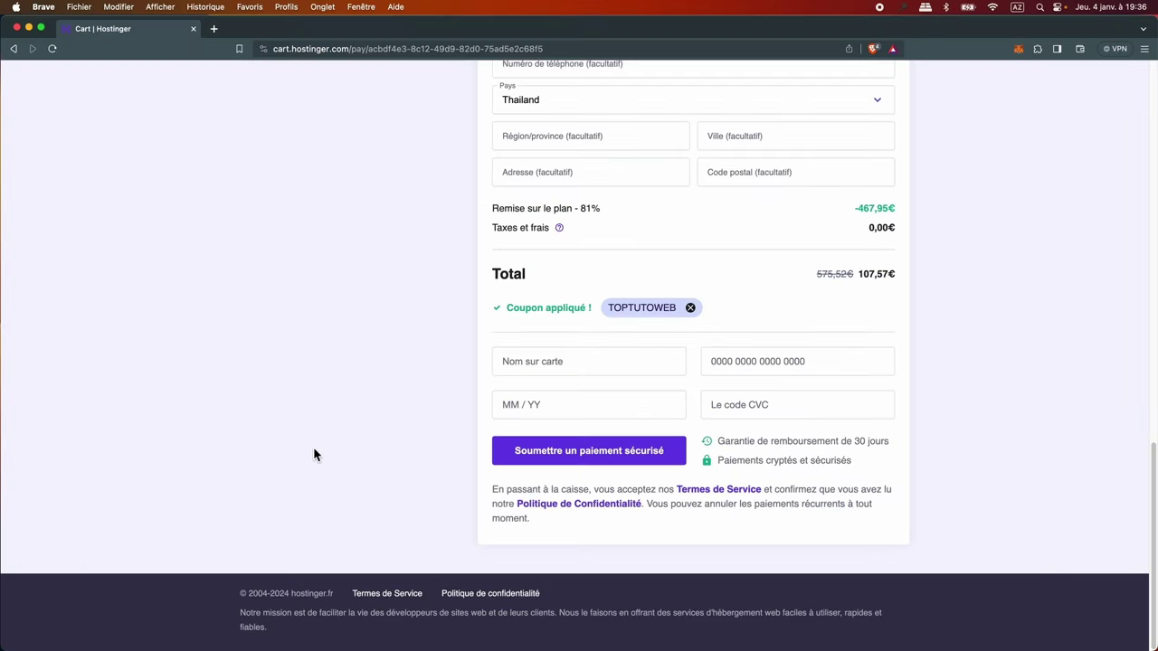
scroll(313, 452, "up", 10)
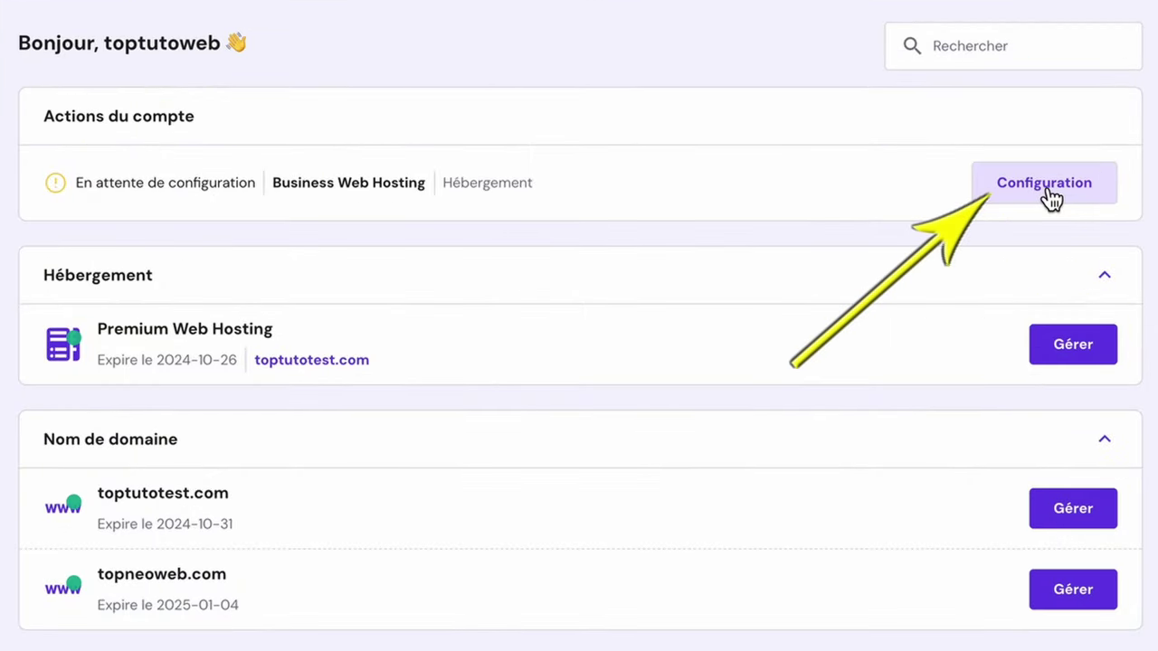
Start the Business Web Hosting configuration, choosing to create a new website with the Créateur IA platform.
left_click(1045, 184)
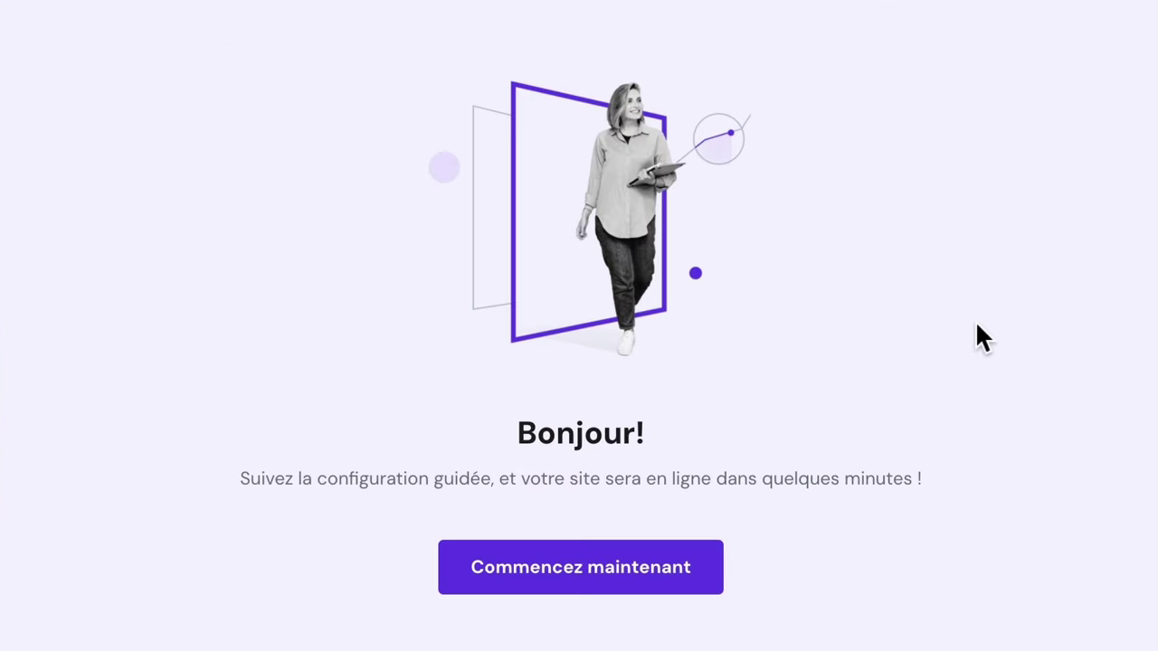
left_click(576, 583)
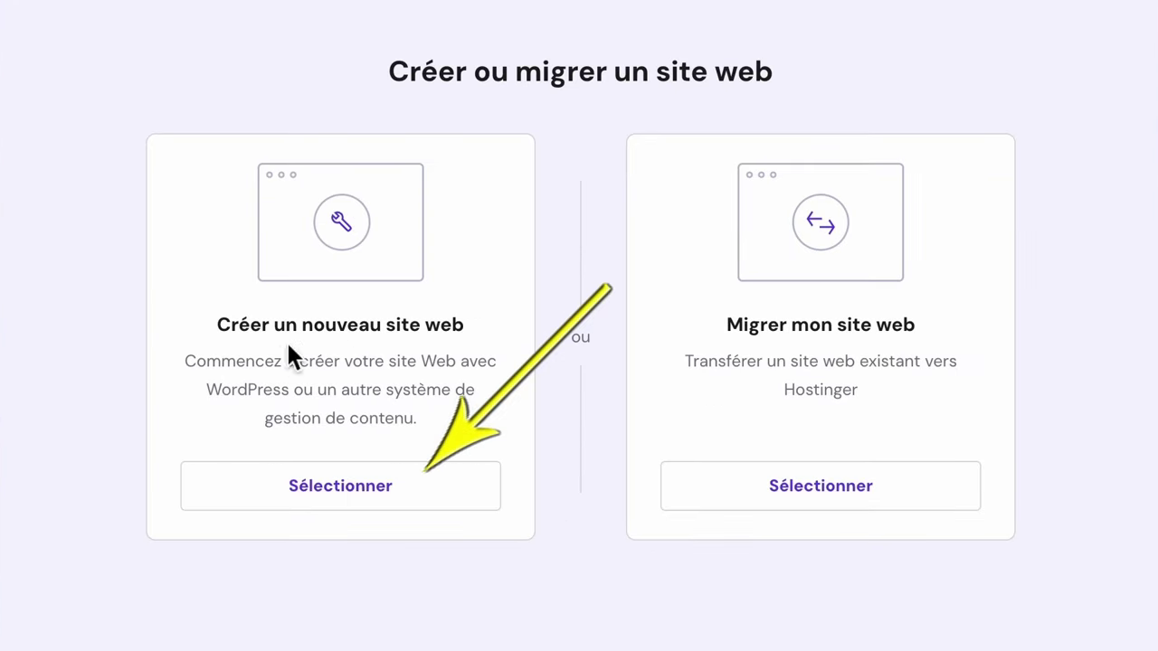
left_click(367, 507)
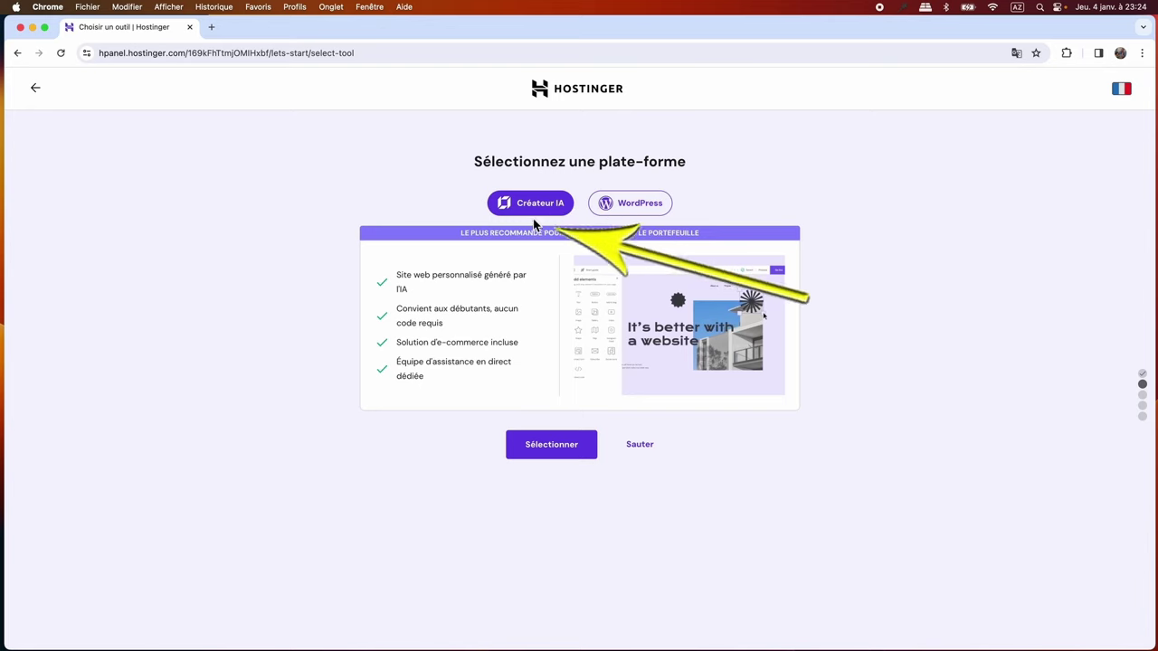
left_click(561, 449)
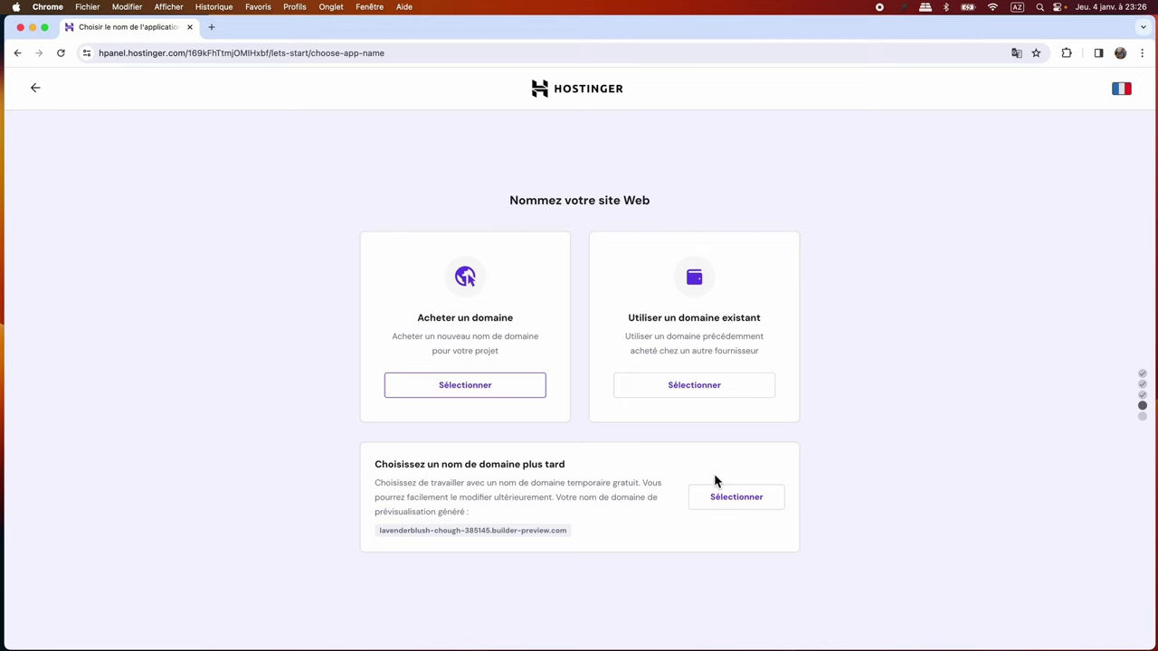
Postpone the domain name choice by using the free temporary domain, and opt for the pre-designed templates.
left_click(509, 392)
left_click(738, 498)
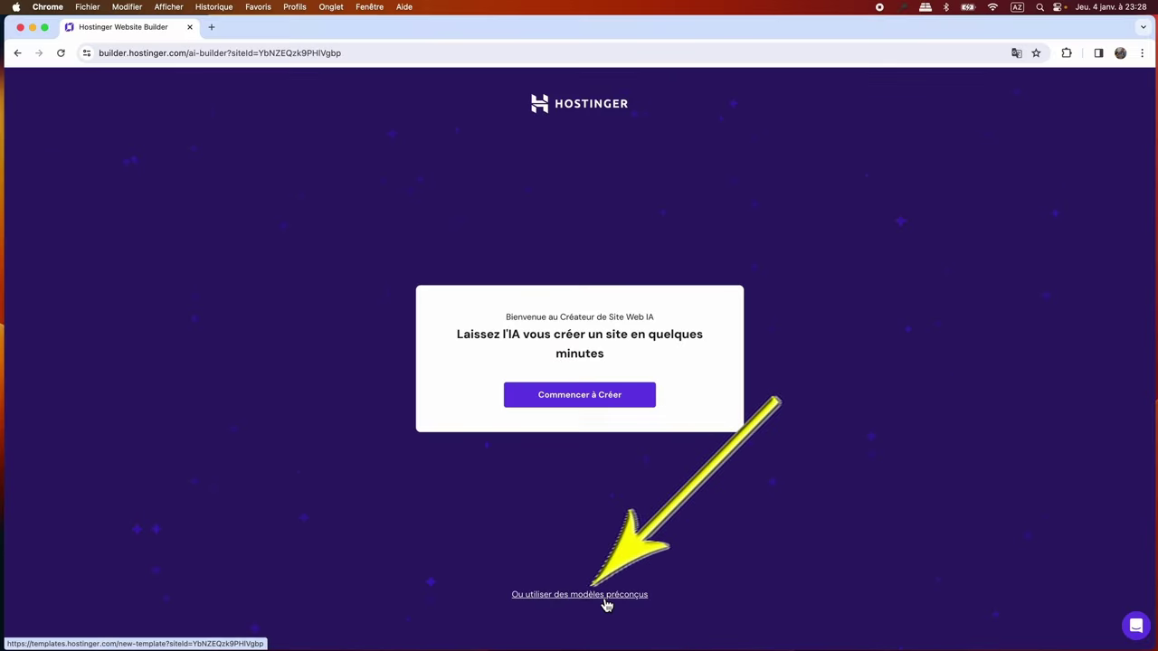
left_click(605, 600)
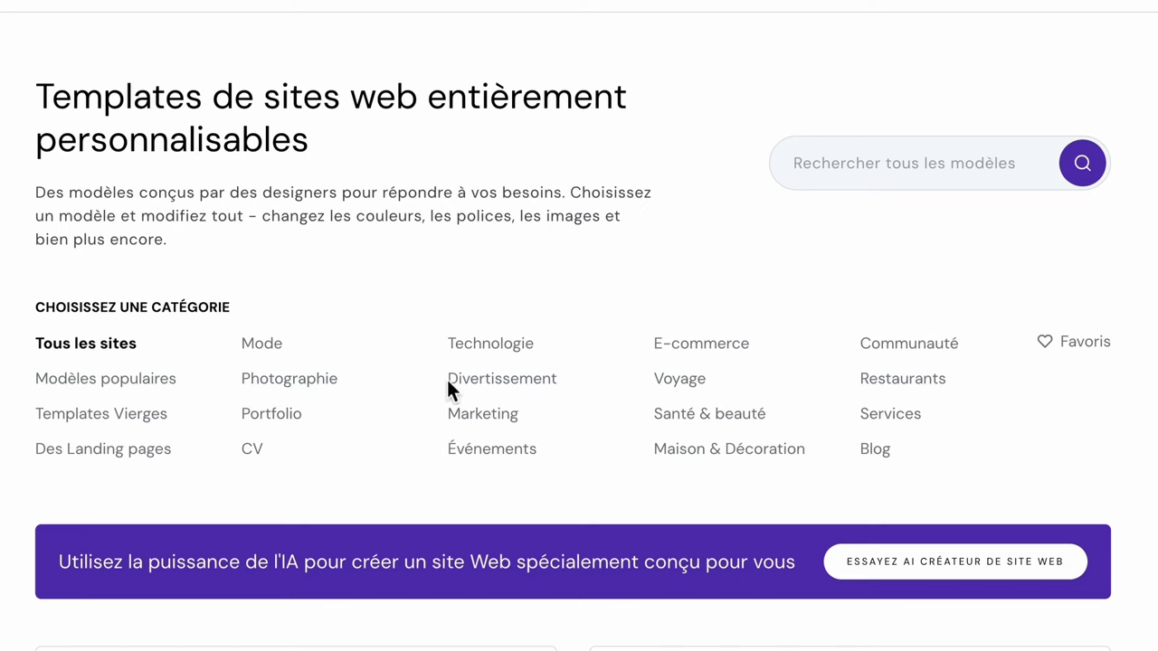
Show the Photographie category of templates and open the preview of the Millen template.
left_click(304, 387)
scroll(163, 513, "down", 5)
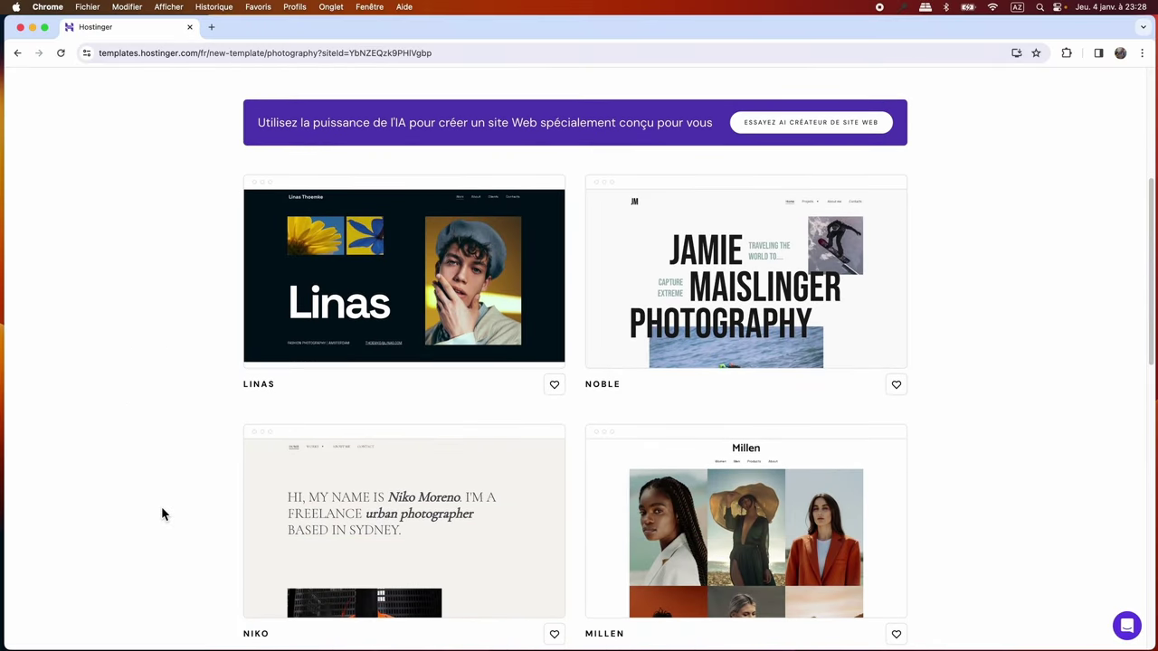
scroll(162, 514, "down", 2)
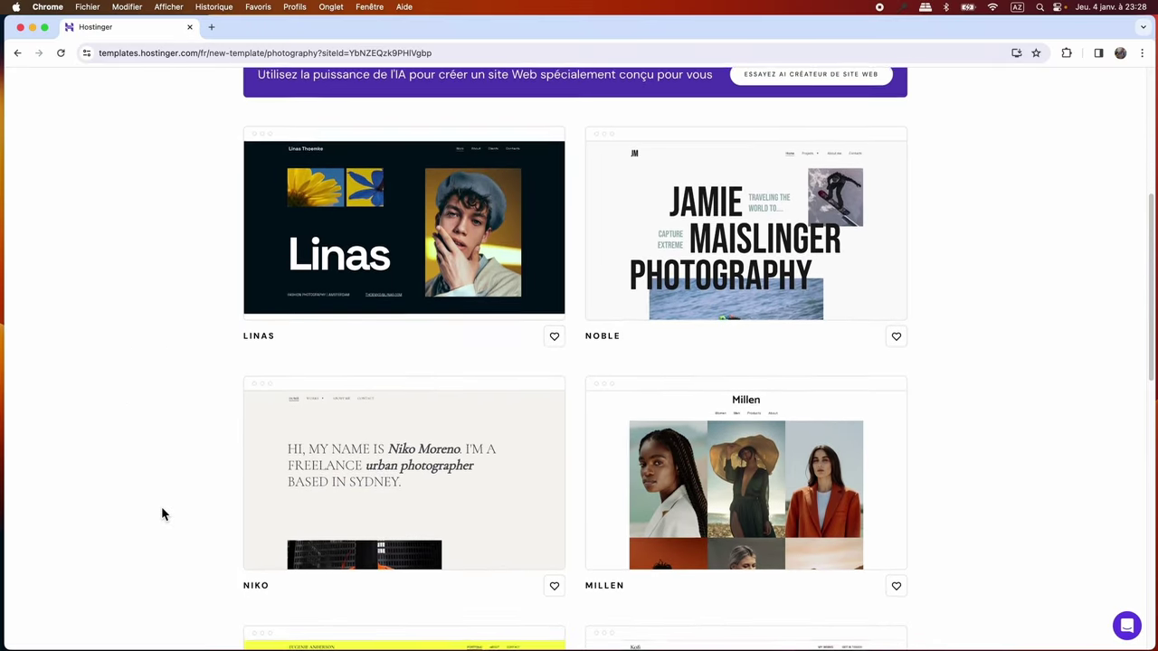
mouse_move(699, 515)
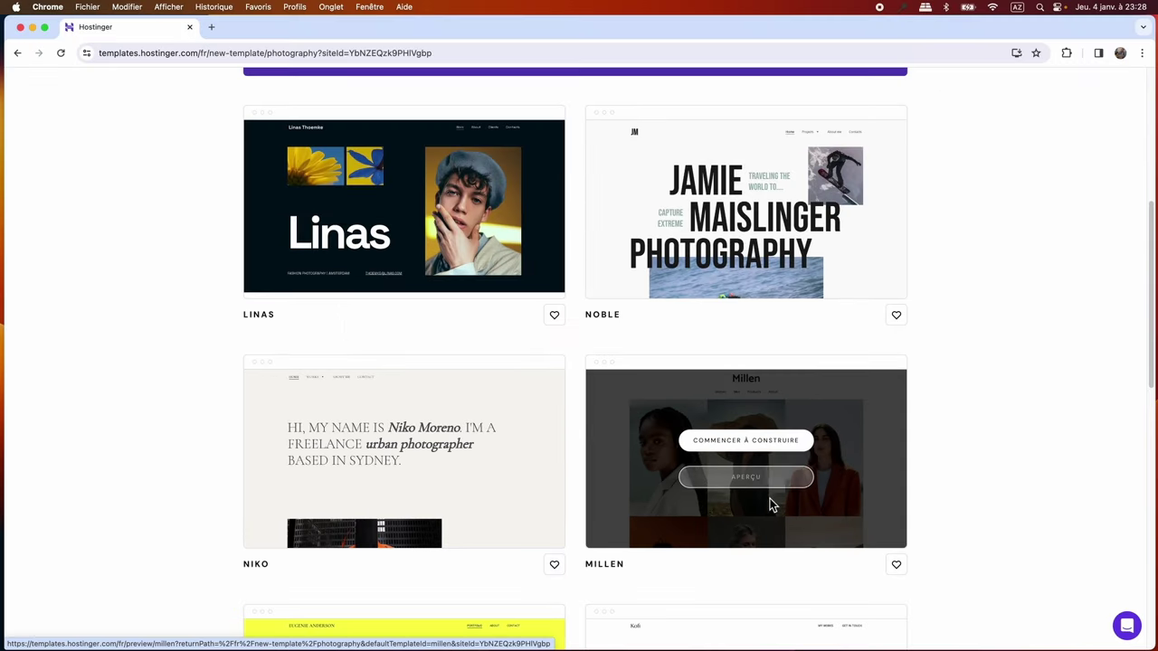
left_click(759, 482)
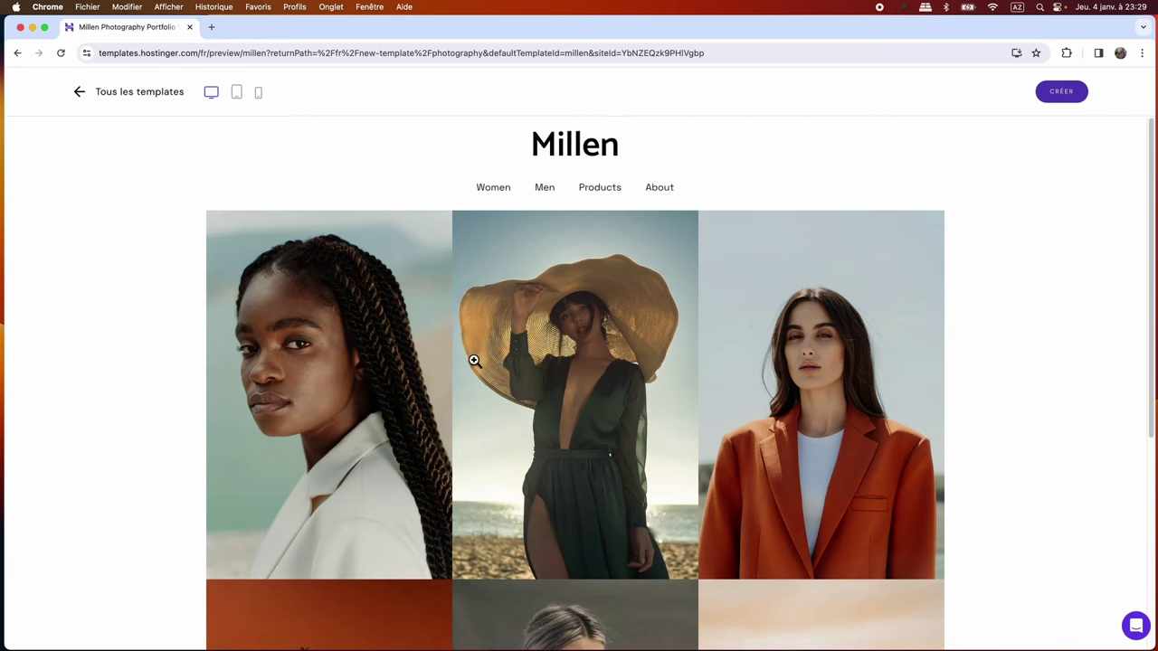
Examine the Millen template's home page, Products page and About page in the desktop preview.
scroll(396, 537, "down", 3)
scroll(484, 381, "down", 3)
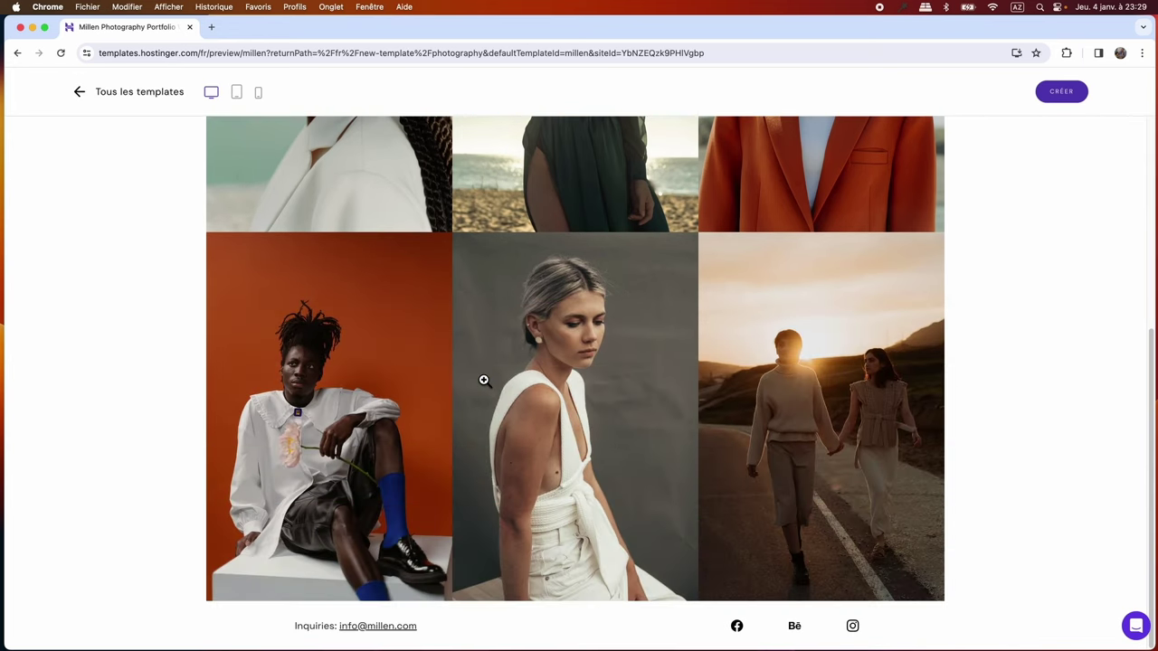
scroll(484, 381, "up", 10)
left_click(613, 201)
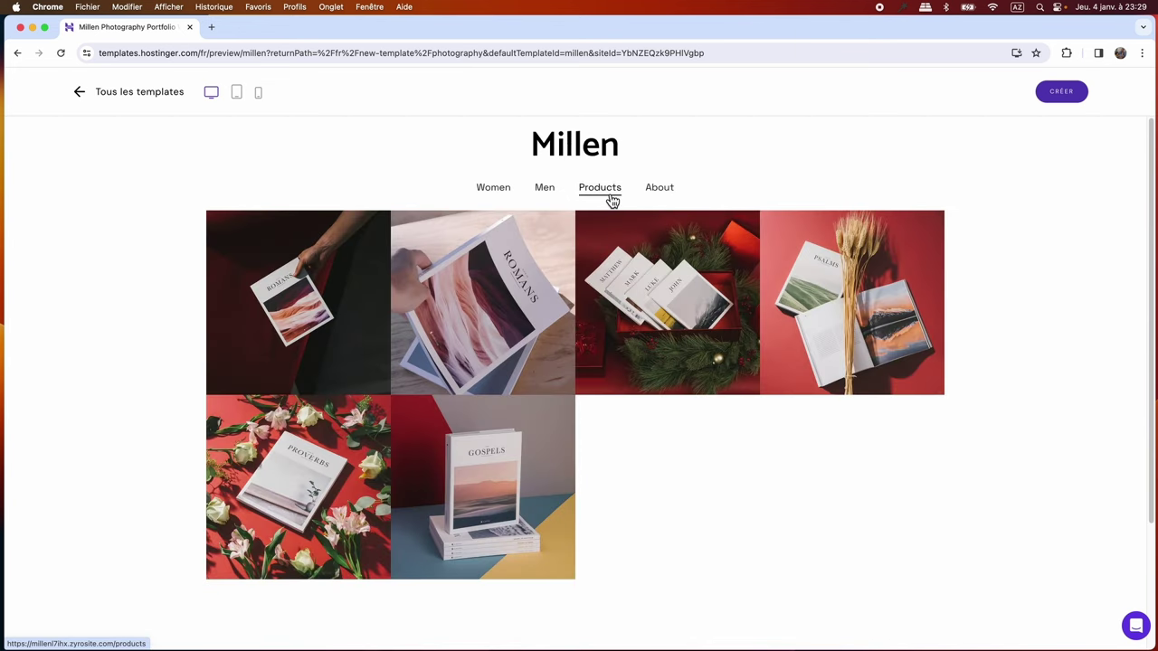
scroll(618, 321, "down", 3)
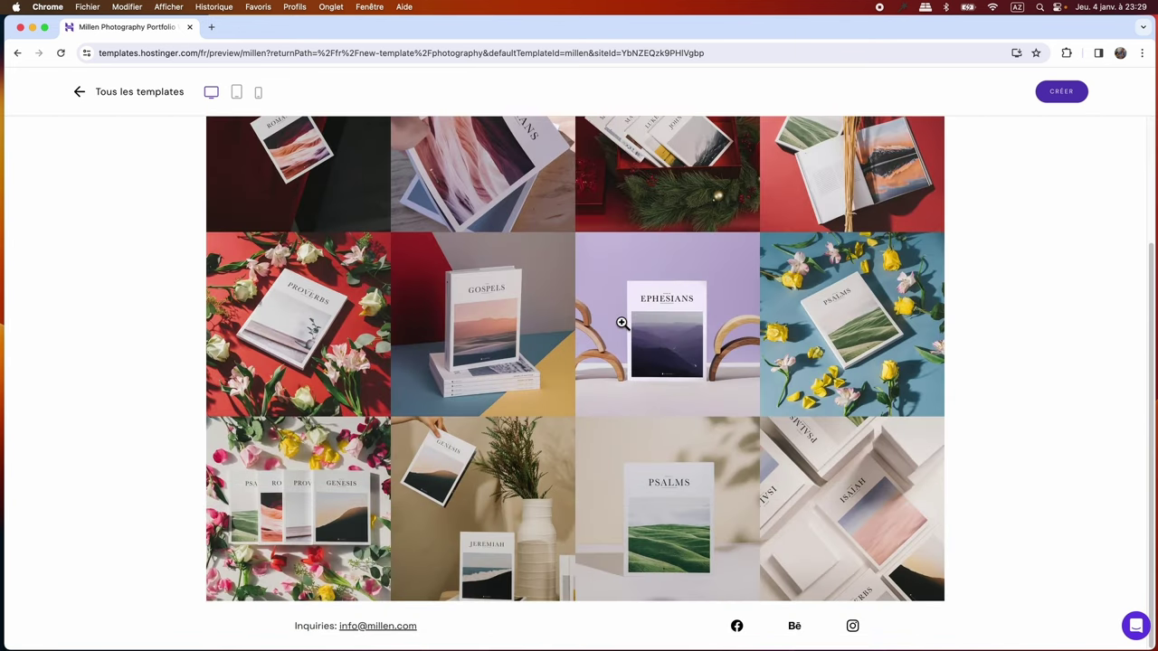
scroll(622, 323, "up", 5)
left_click(662, 189)
scroll(679, 307, "down", 3)
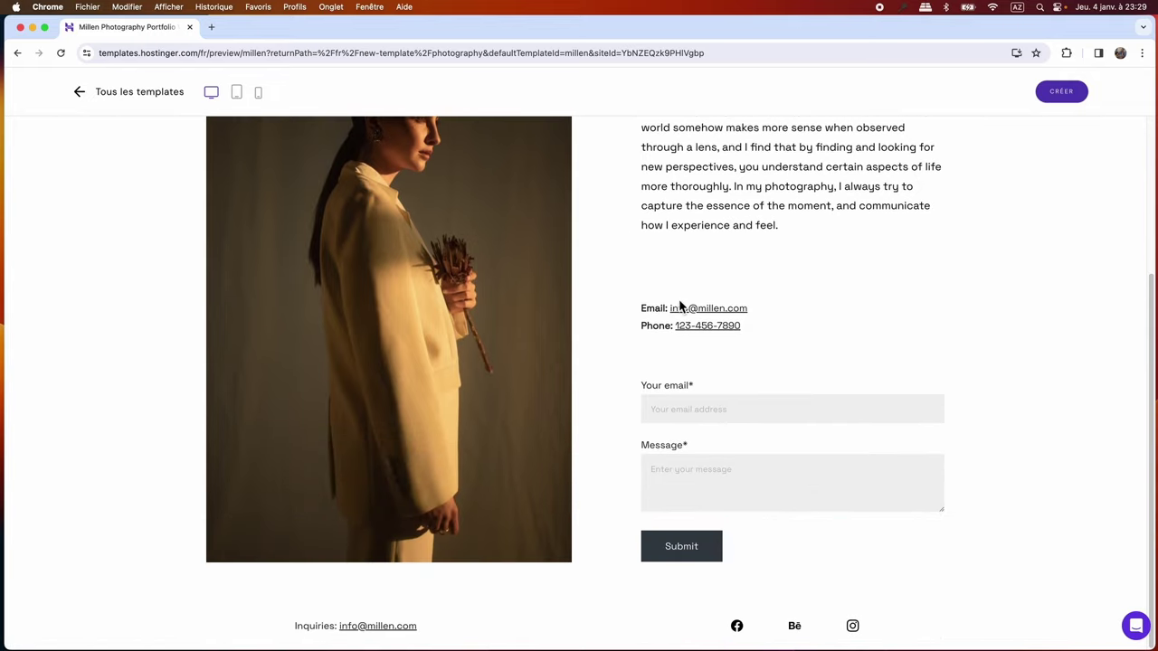
scroll(680, 307, "up", 3)
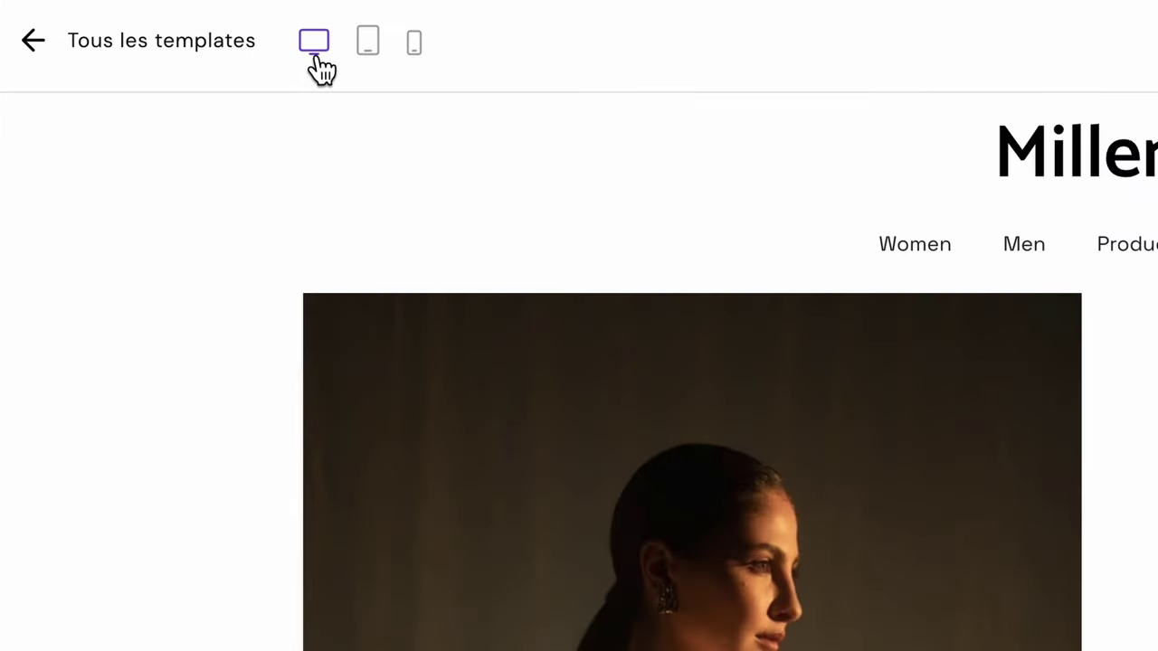
Preview the Millen template in tablet and mobile formats and examine its Women page on mobile.
left_click(374, 53)
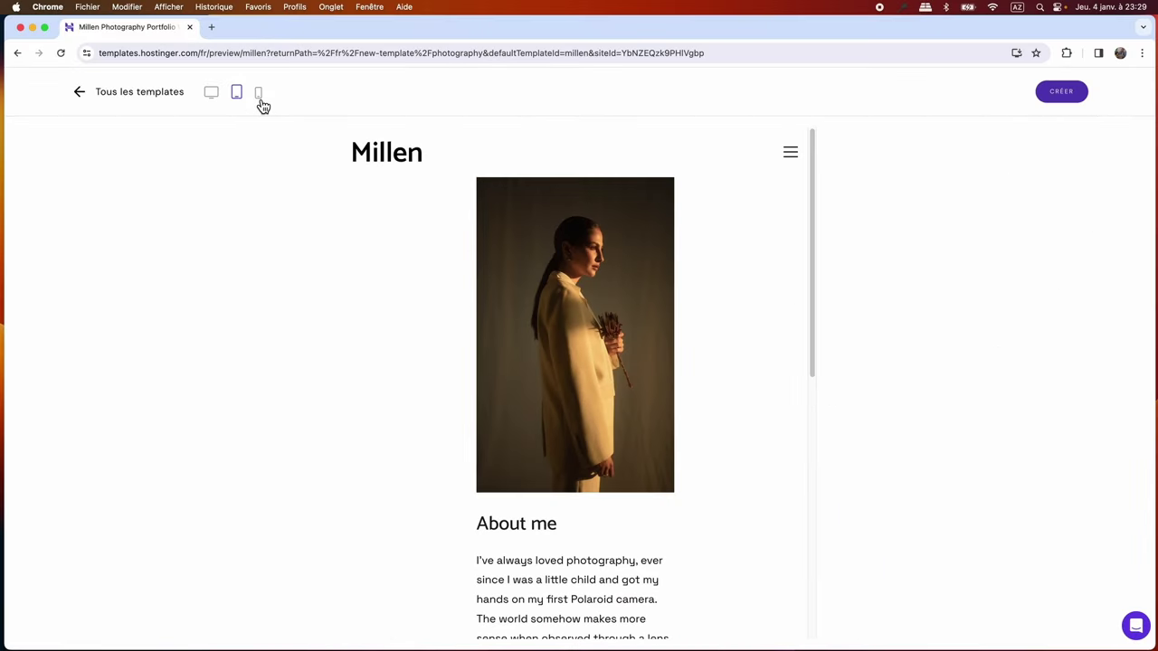
left_click(260, 103)
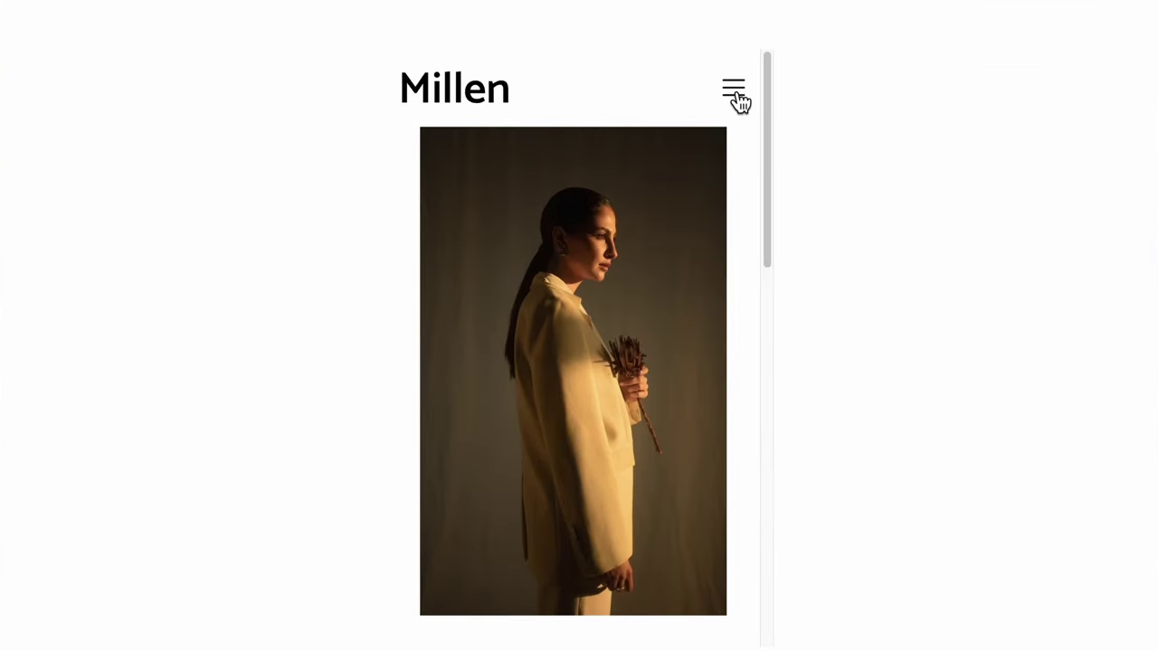
left_click(738, 100)
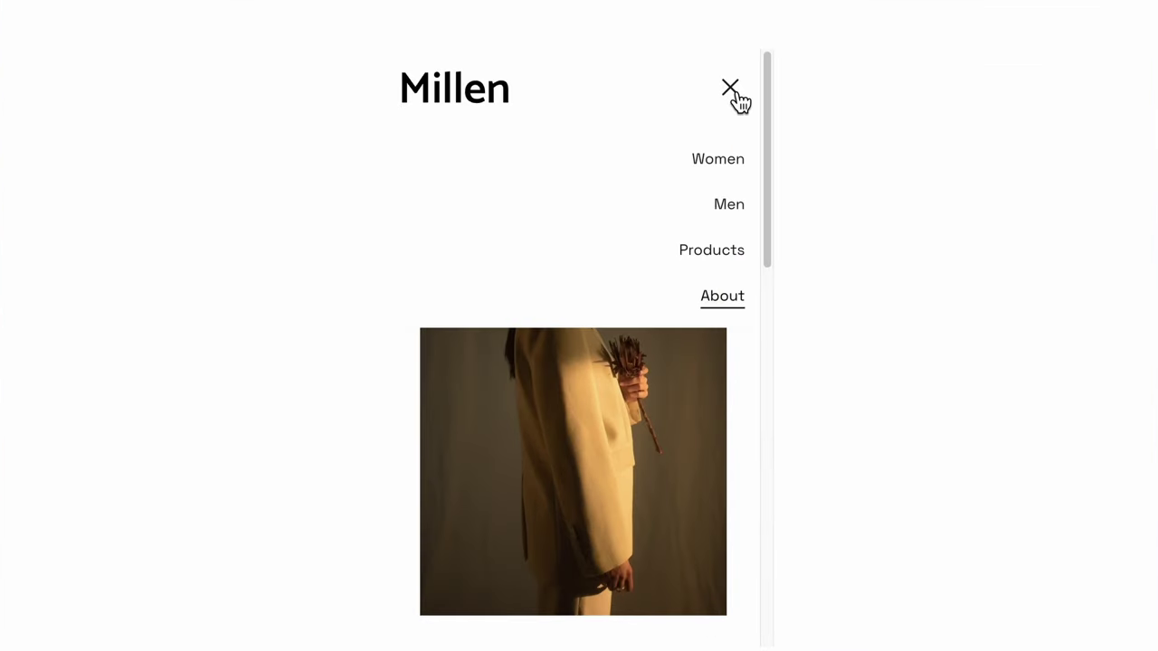
left_click(733, 168)
scroll(652, 227, "down", 3)
scroll(649, 228, "down", 5)
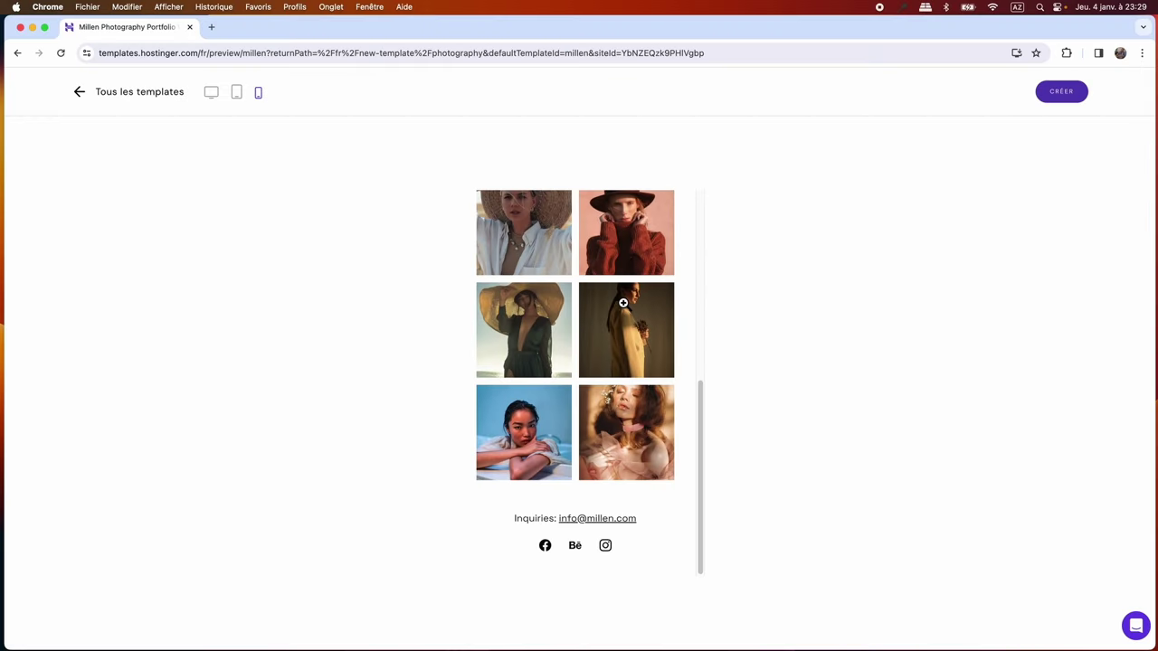
Return to the list of all templates and show the Blog category.
left_click(113, 102)
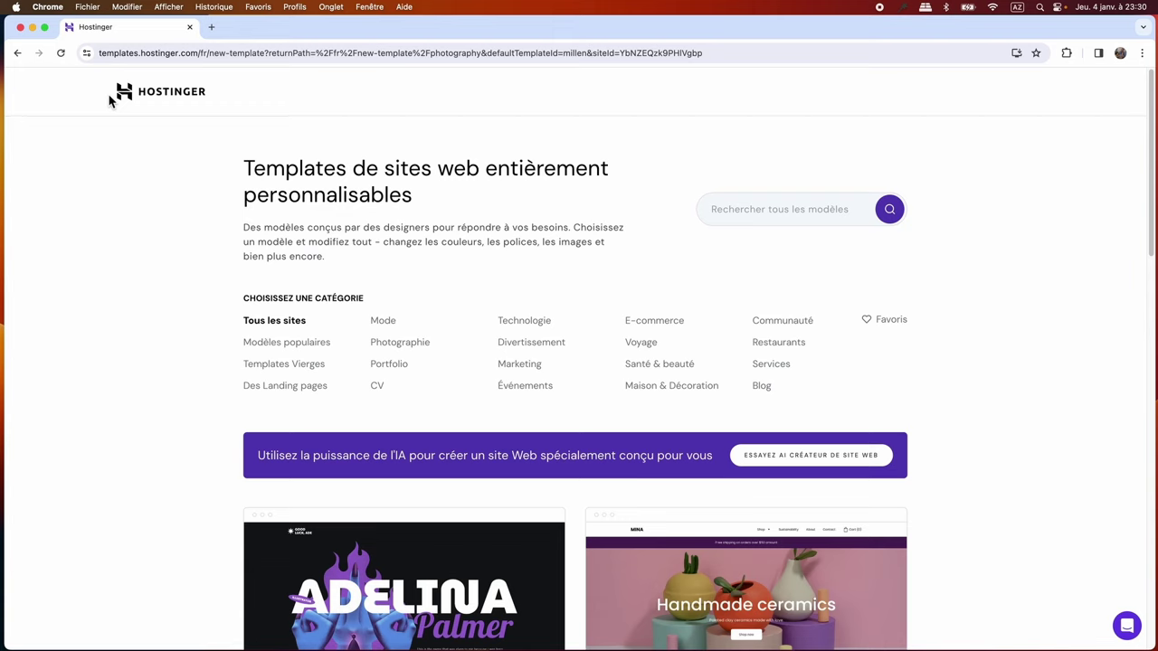
left_click(762, 387)
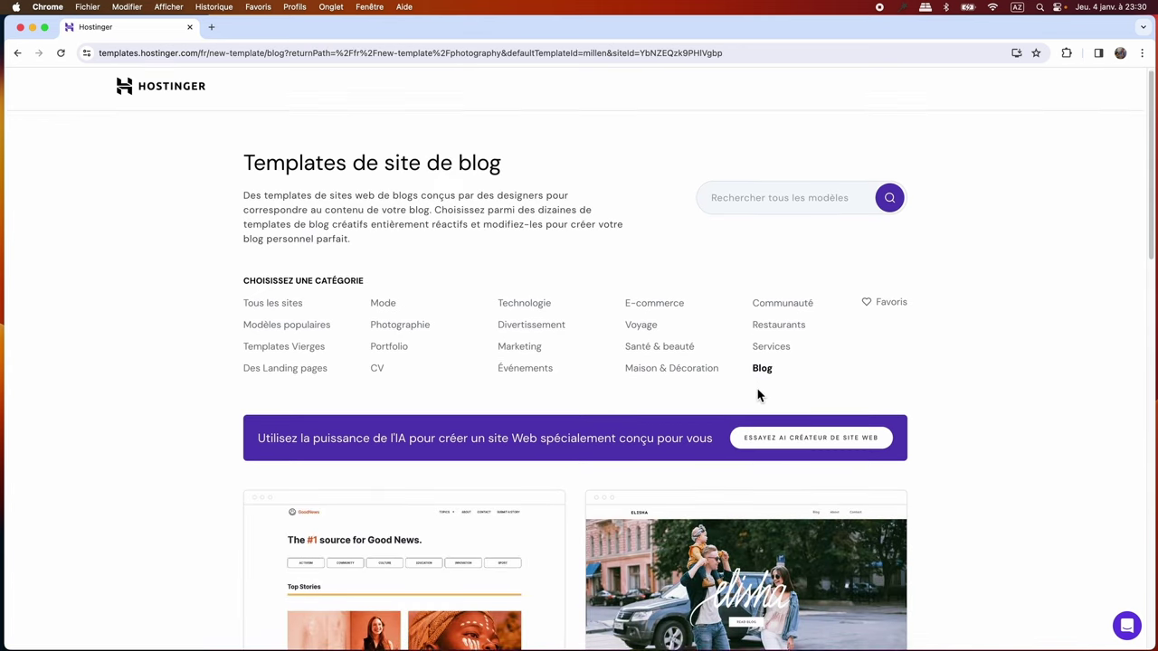
Show the Templates Vierges category and start building the site from the blank blog template, Template de blog vide.
scroll(758, 395, "down", 5)
scroll(758, 394, "down", 5)
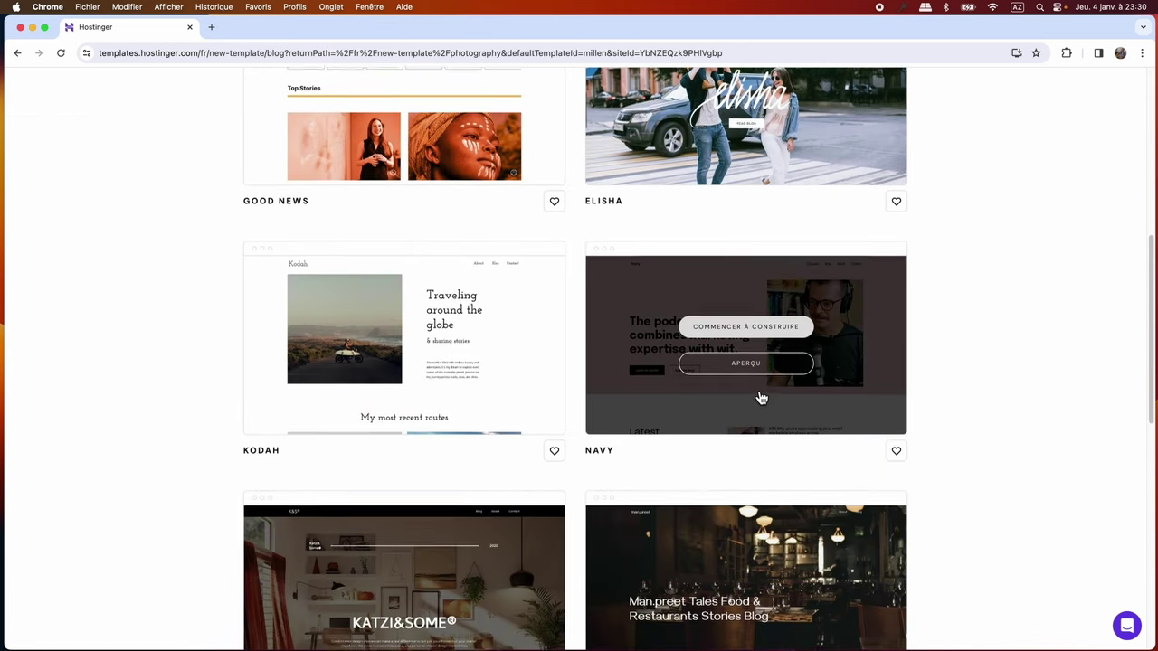
scroll(737, 446, "up", 10)
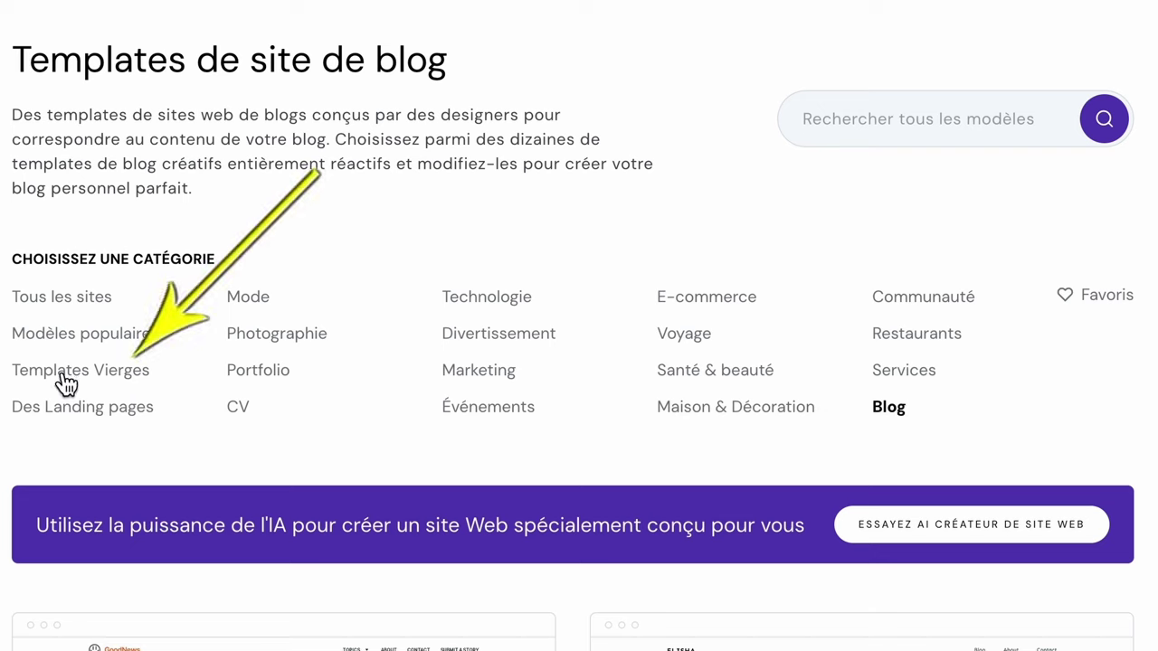
left_click(60, 375)
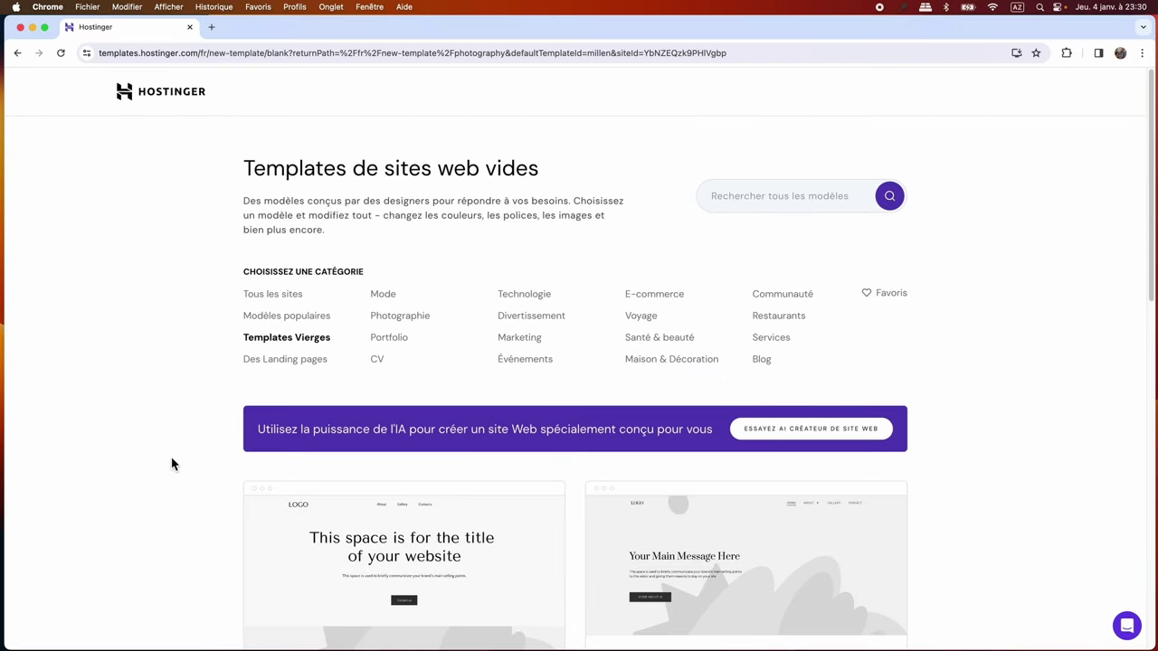
scroll(172, 464, "down", 5)
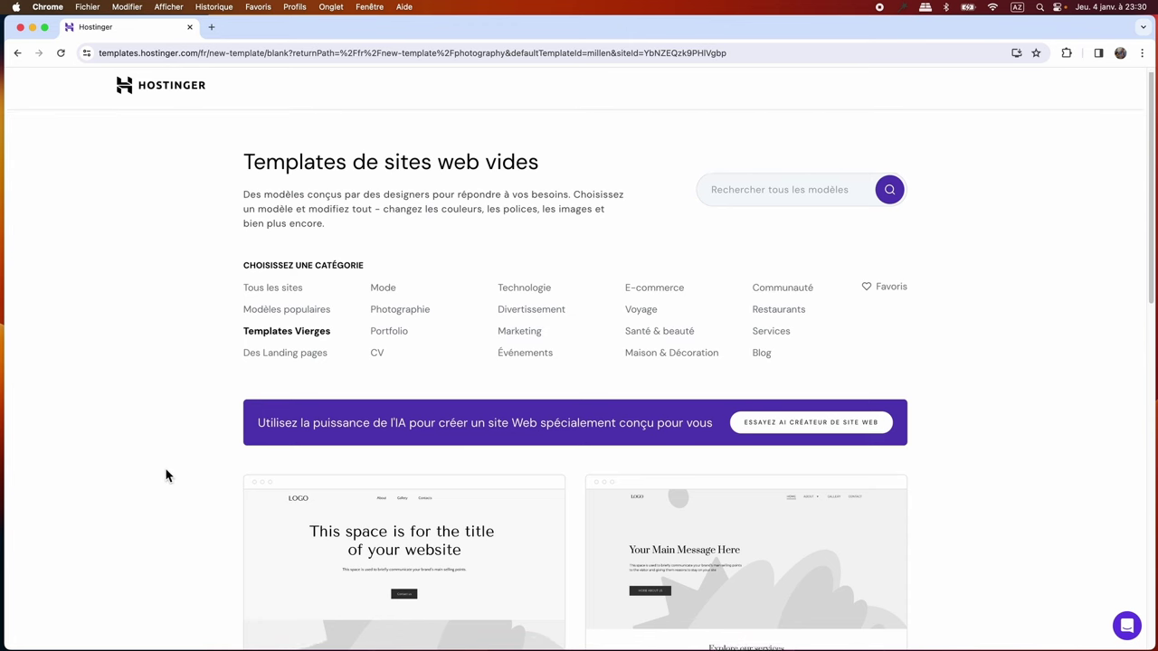
scroll(166, 474, "down", 3)
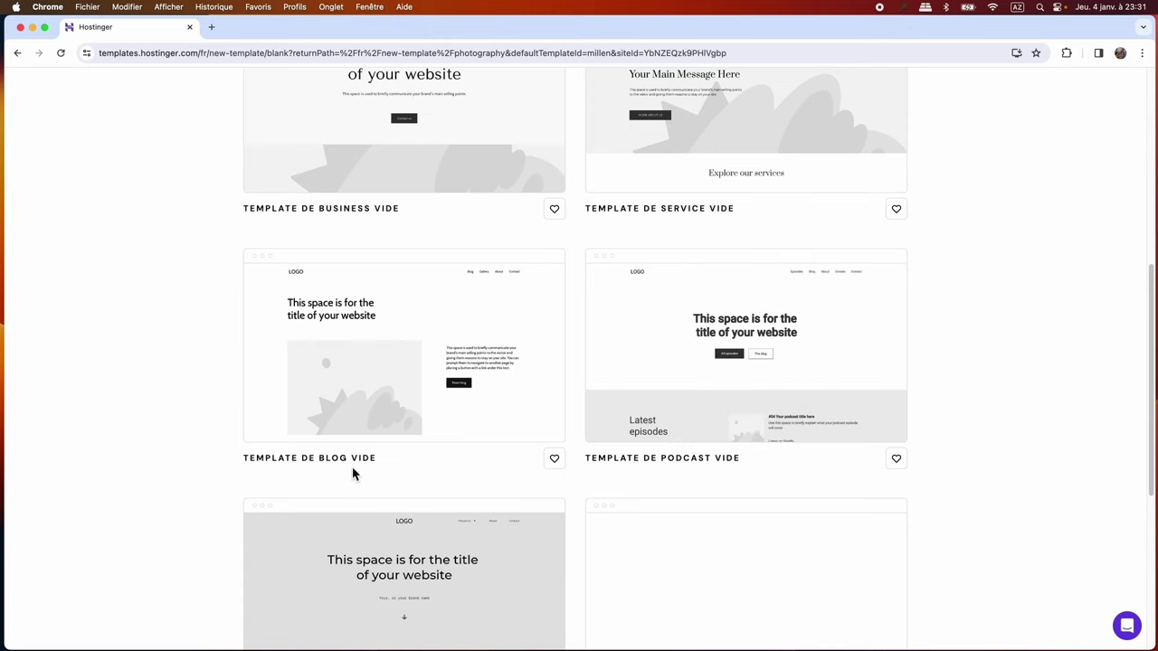
mouse_move(389, 372)
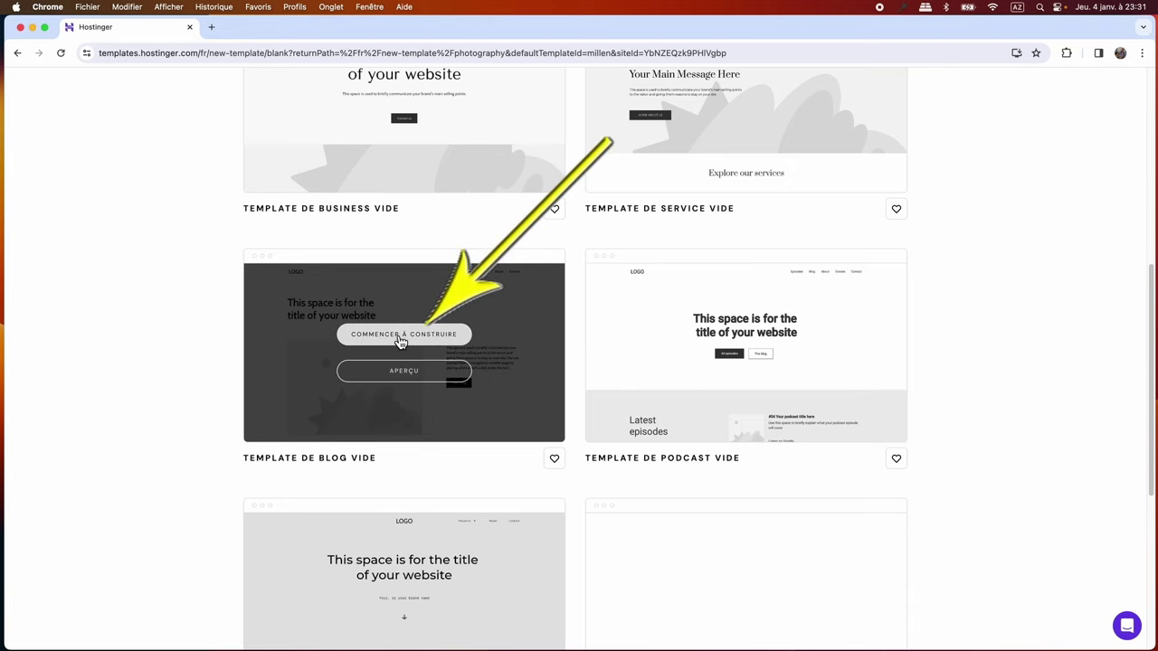
left_click(401, 340)
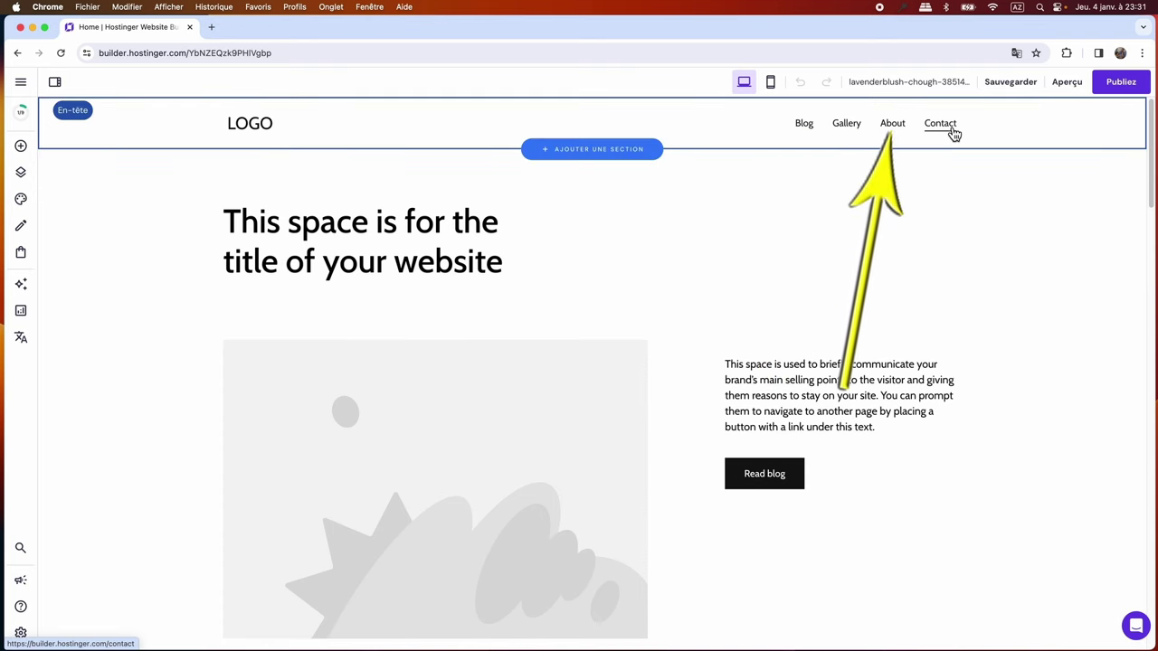
Examine the Blog, Gallery, About and Contact pages of the blank blog template in the site builder.
left_click(809, 130)
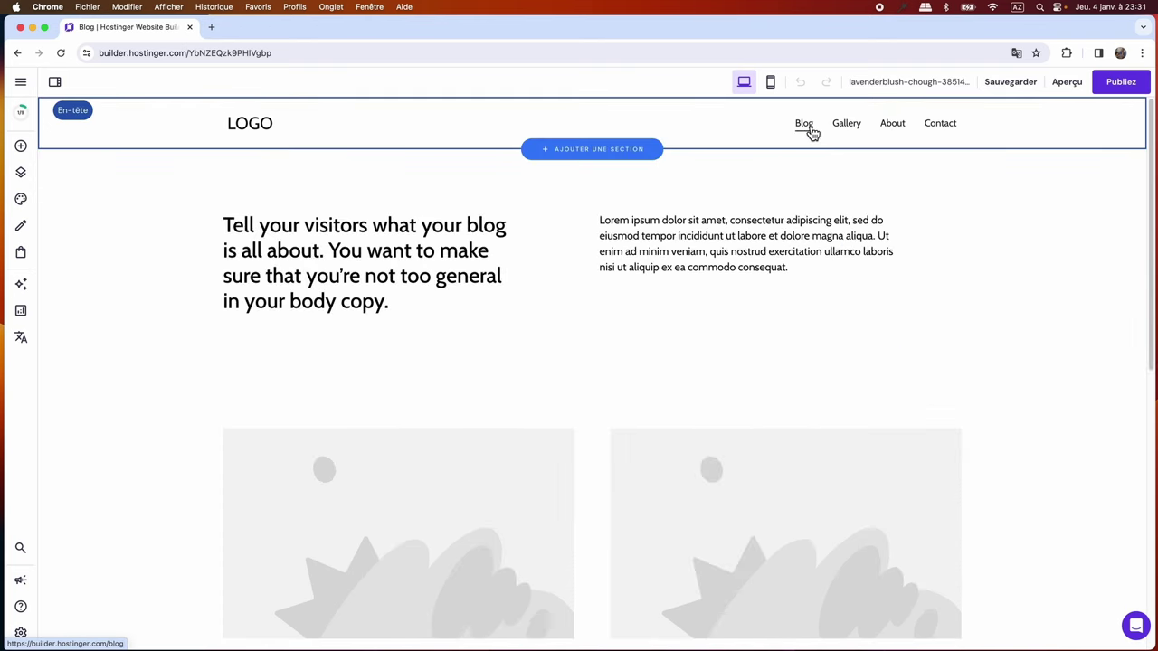
scroll(789, 289, "down", 10)
scroll(789, 290, "up", 5)
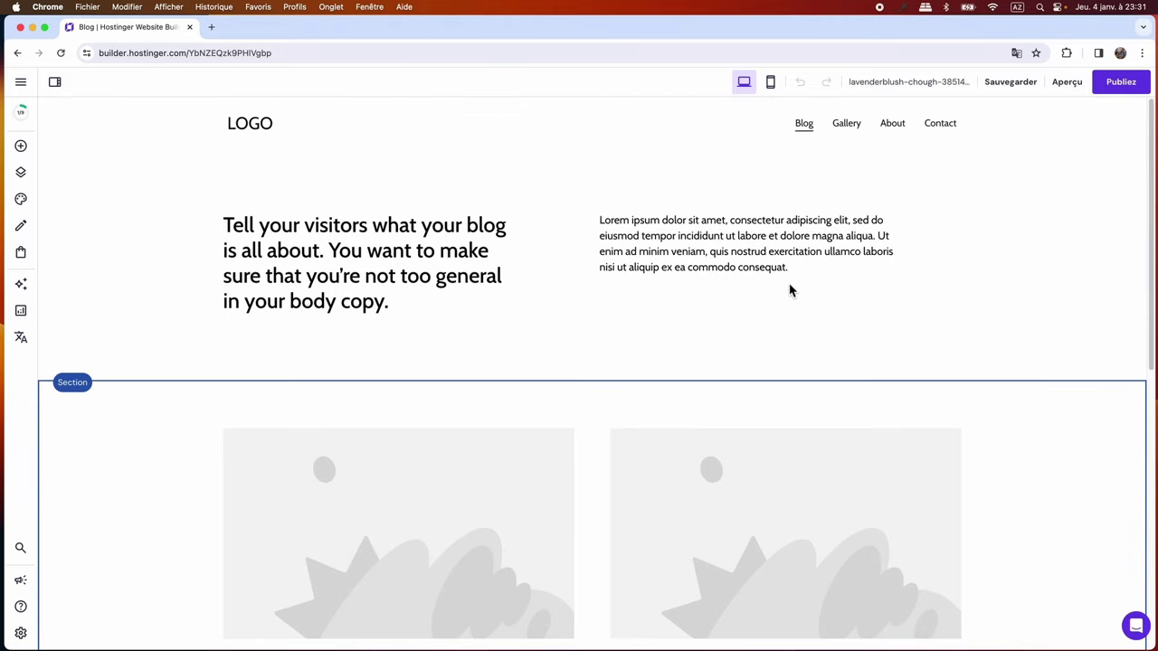
left_click(855, 130)
scroll(814, 336, "down", 10)
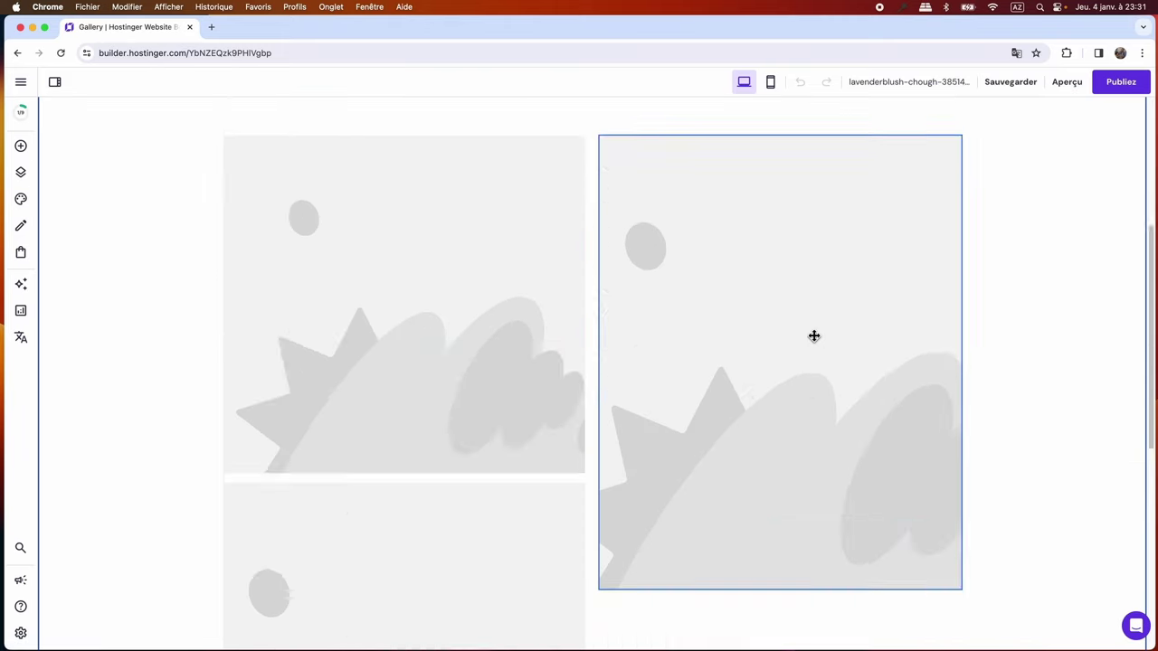
scroll(814, 336, "up", 10)
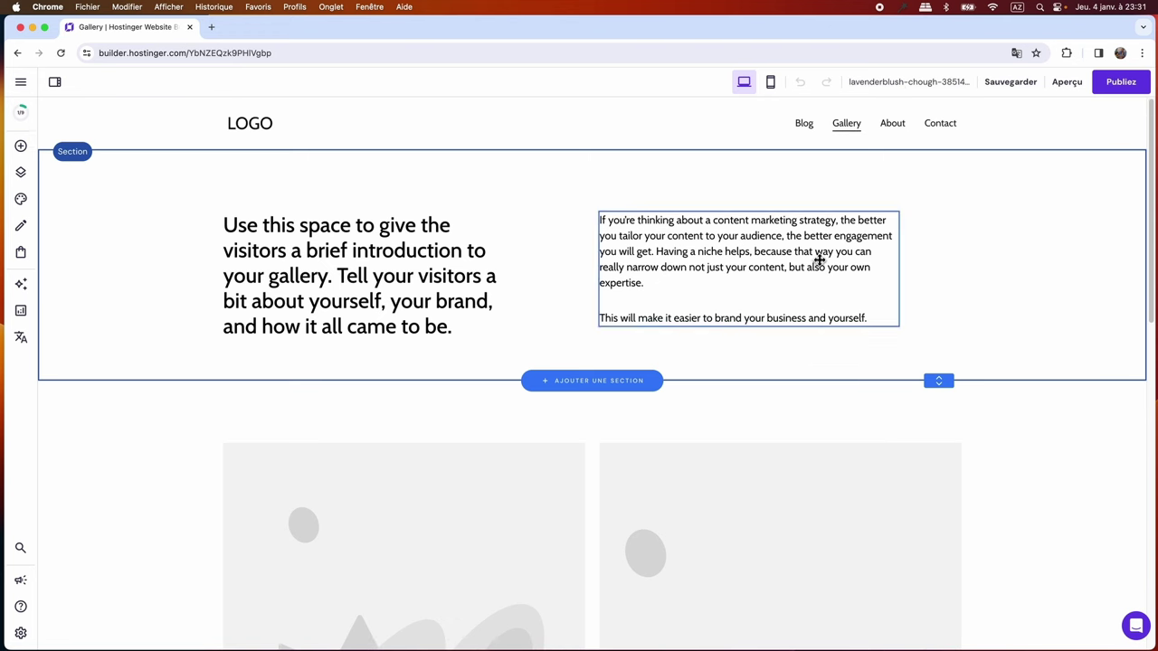
left_click(901, 134)
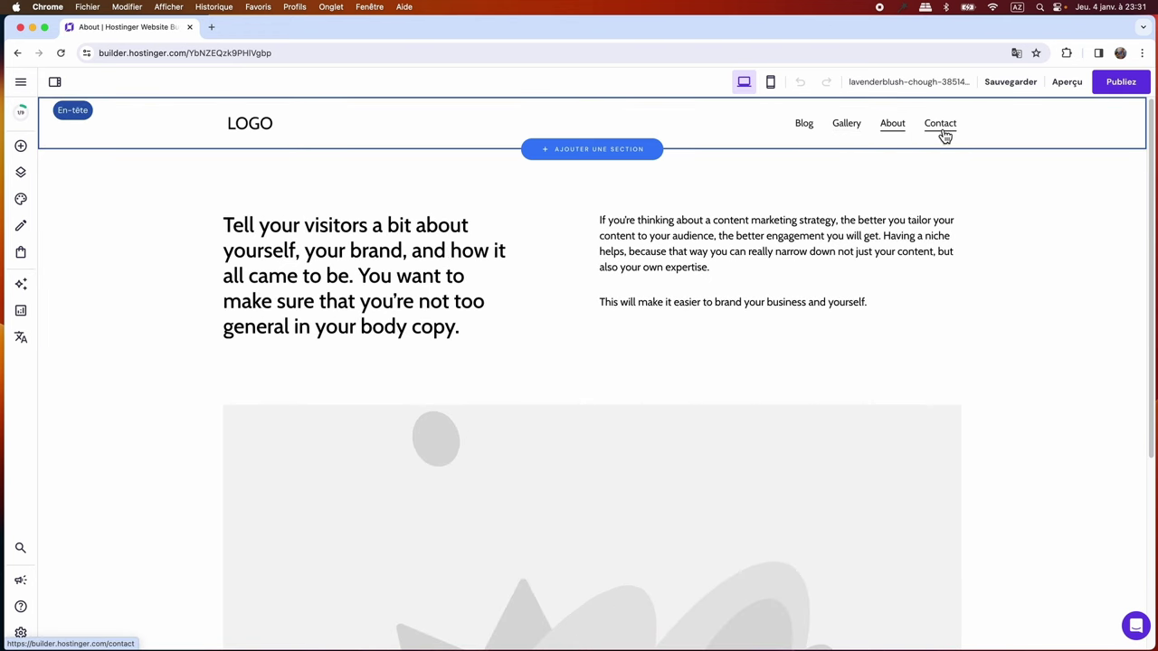
left_click(943, 135)
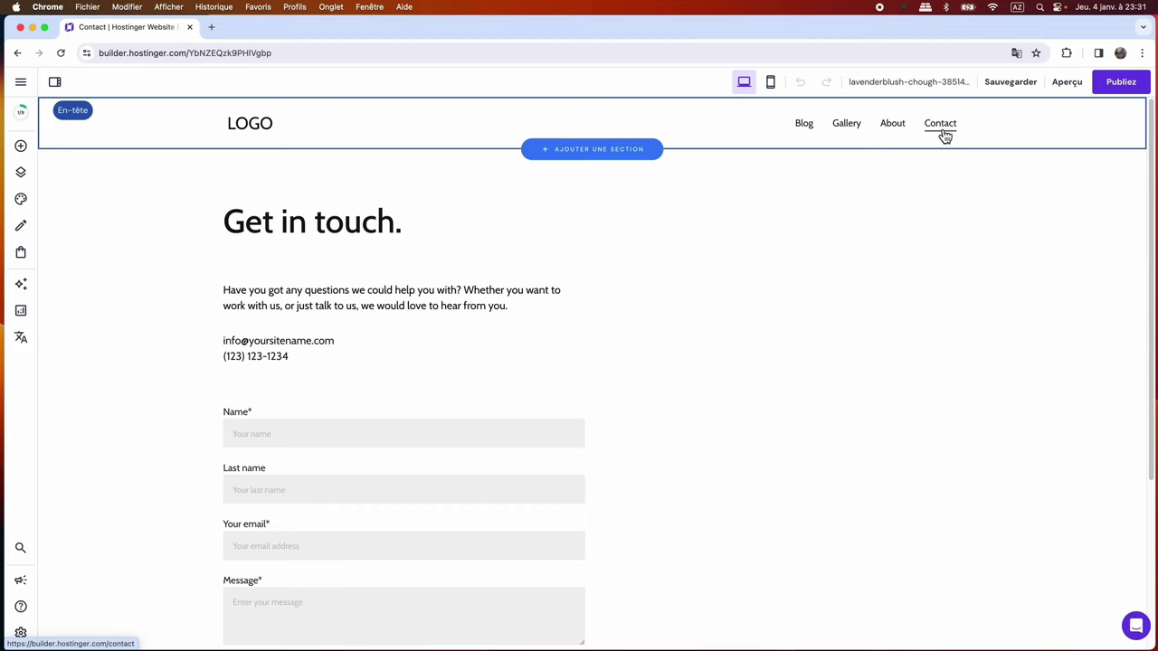
Move the hidden Home page to the start of the main navigation and place Gallery after About.
left_click(22, 174)
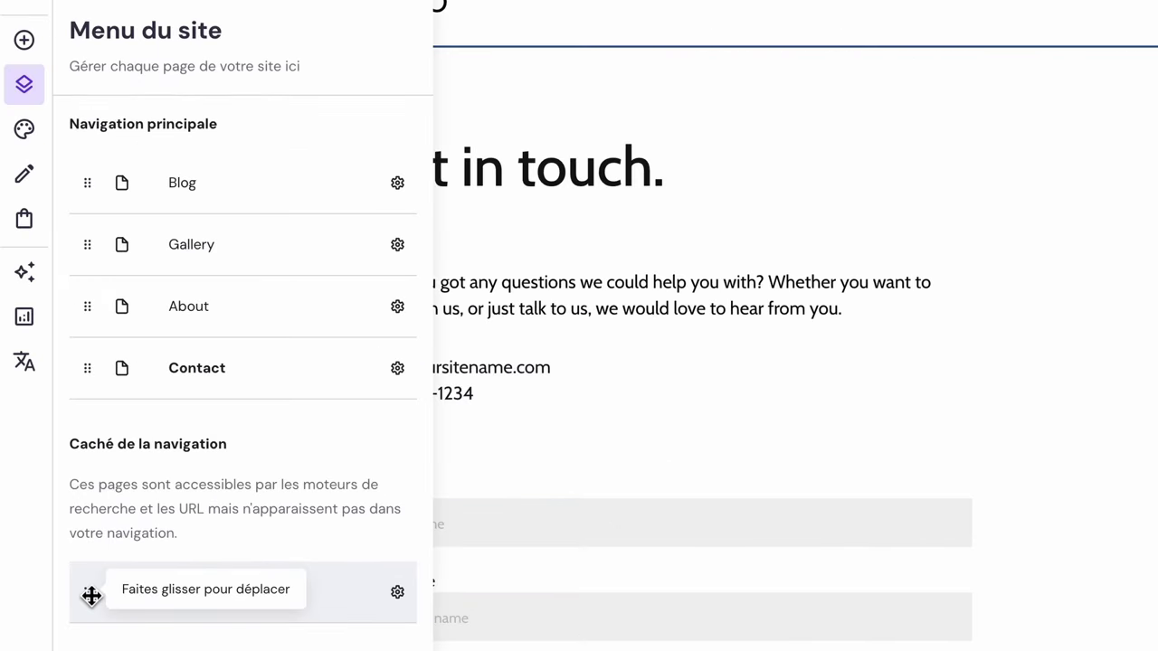
left_click_drag(92, 595, 81, 177)
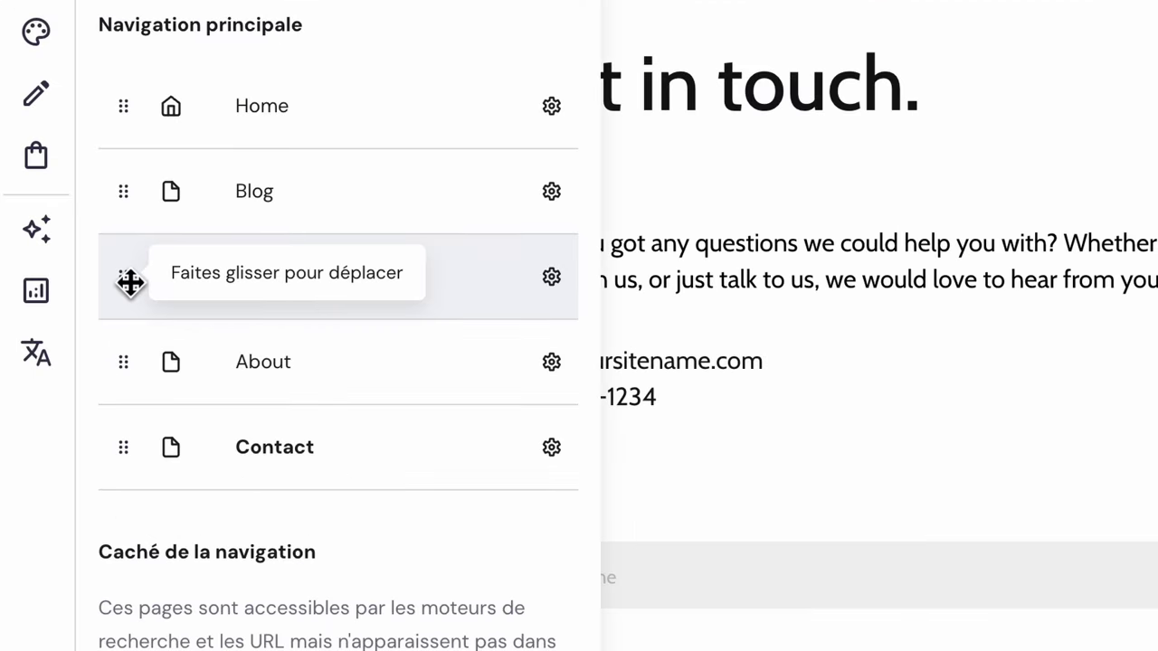
left_click_drag(131, 283, 127, 360)
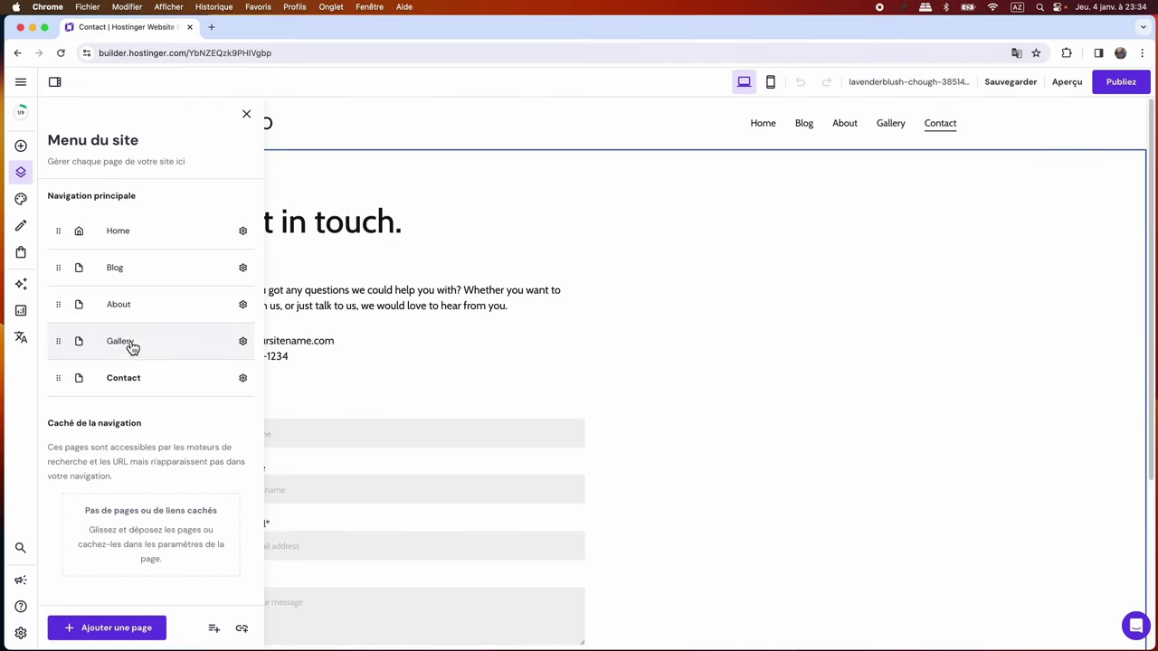
Delete the Gallery and About pages from the site.
left_click(243, 342)
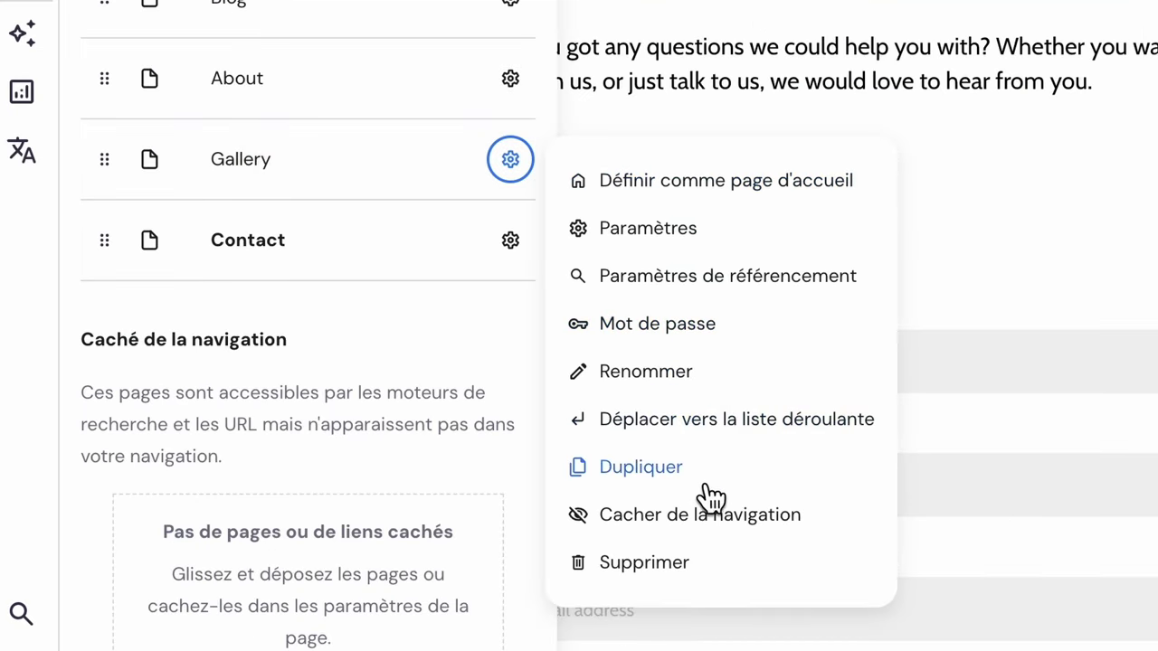
left_click(681, 586)
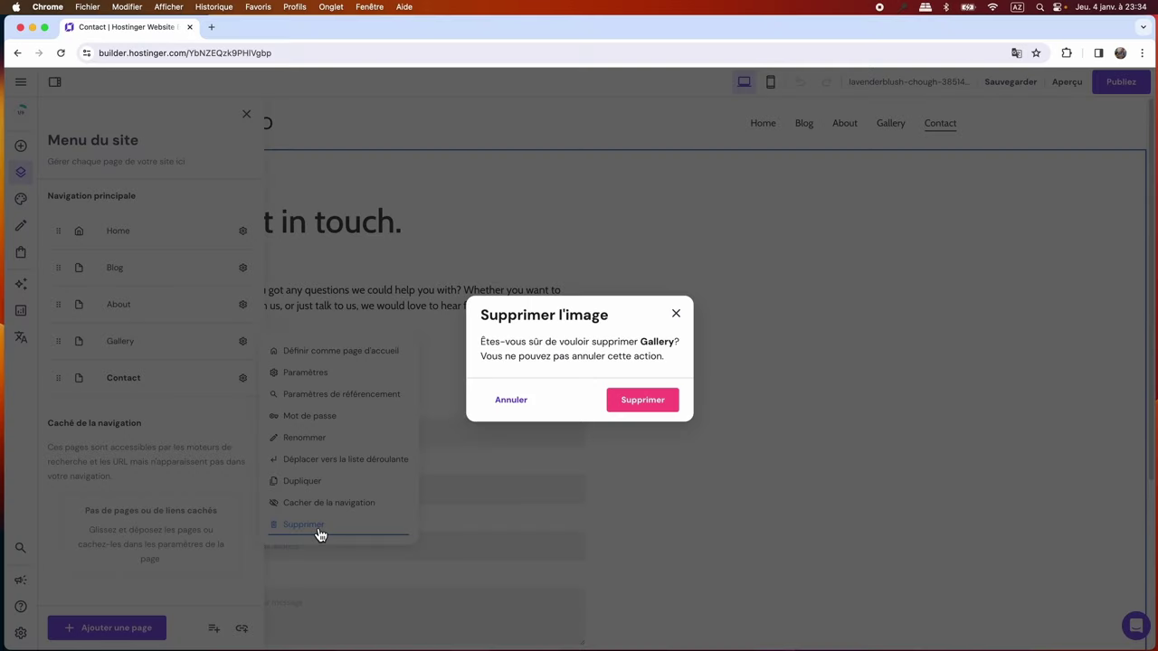
left_click(655, 404)
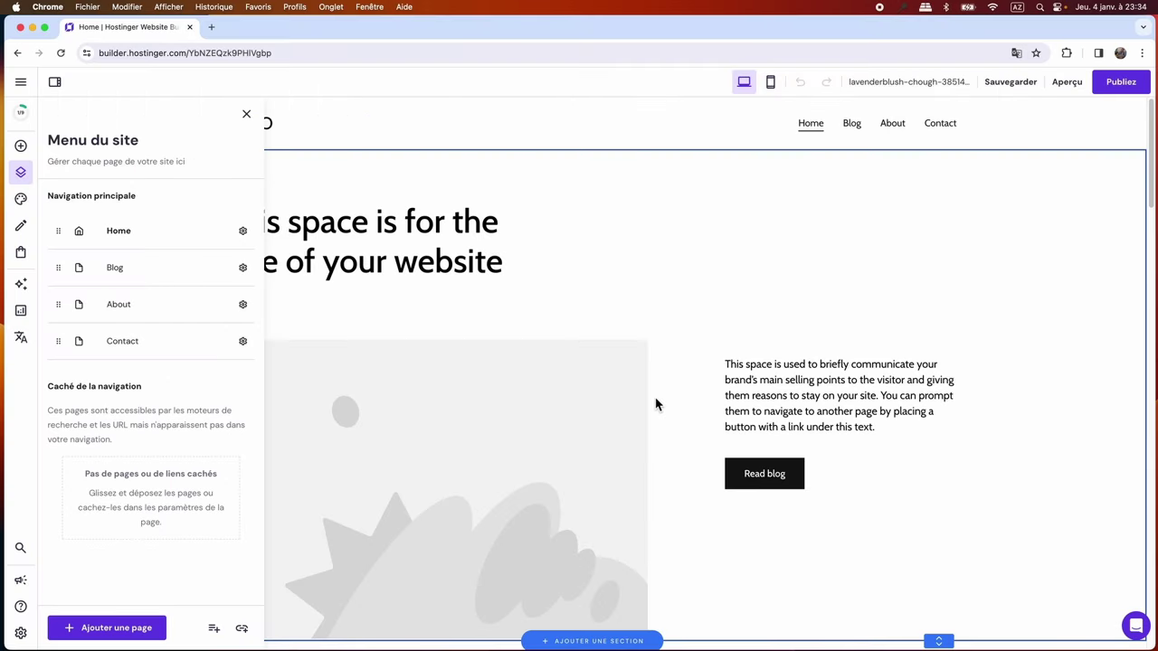
left_click(243, 306)
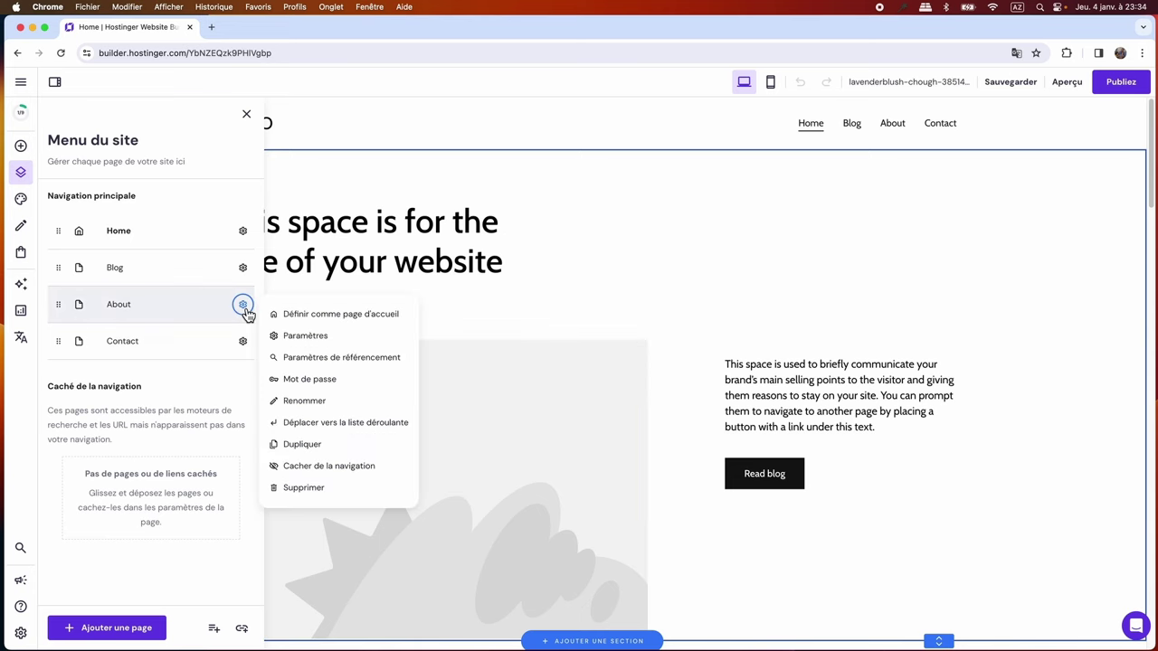
left_click(321, 490)
left_click(641, 400)
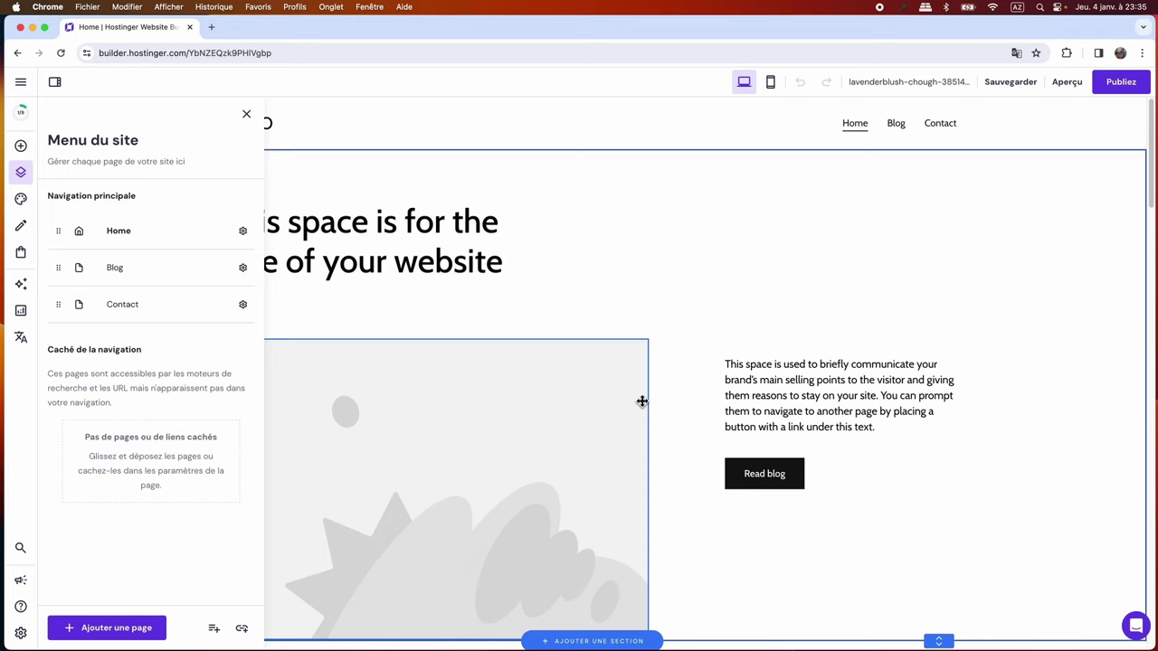
Look through the Blog and Boutique en ligne page layouts and add a new page with the Blog layout.
left_click(109, 634)
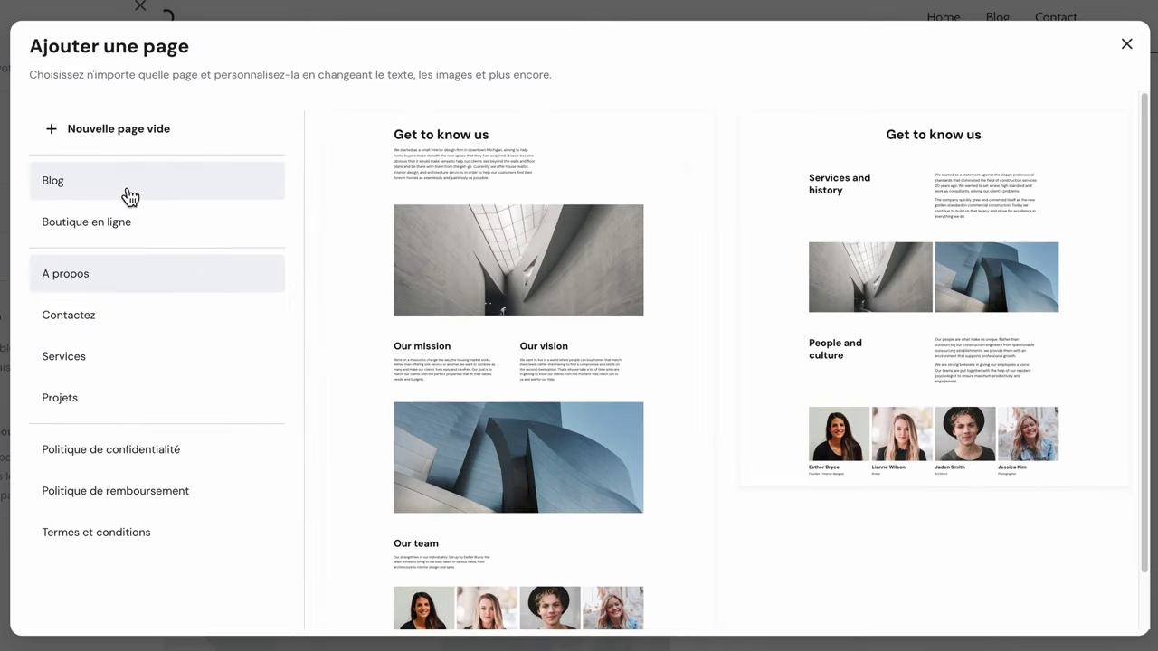
left_click(234, 248)
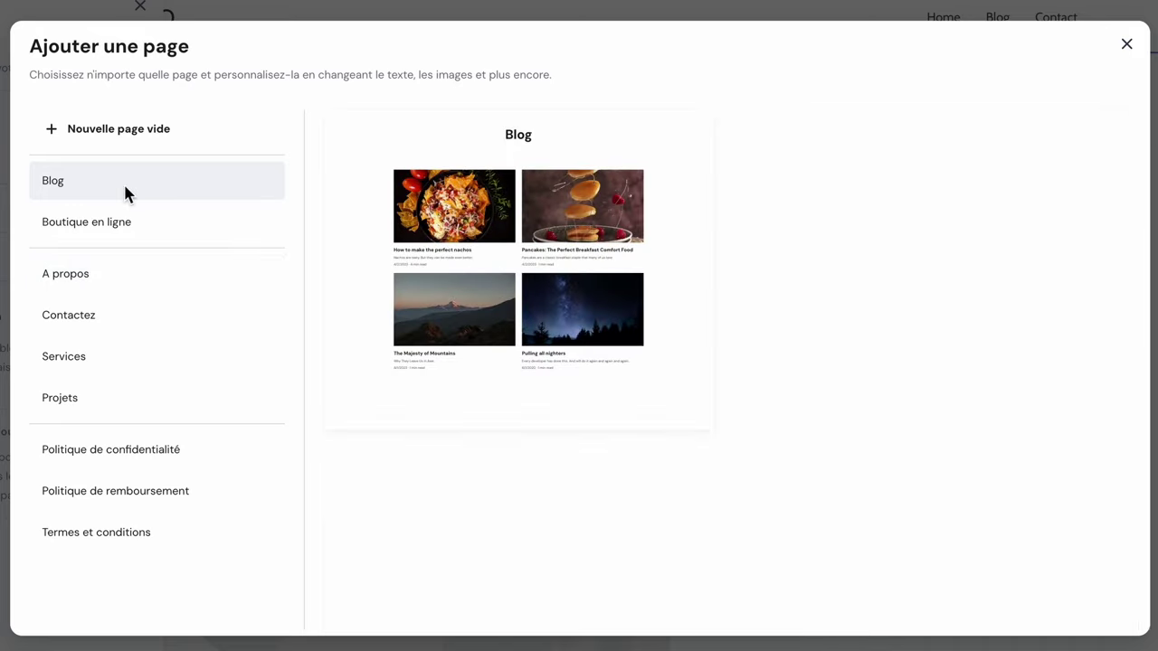
left_click(233, 226)
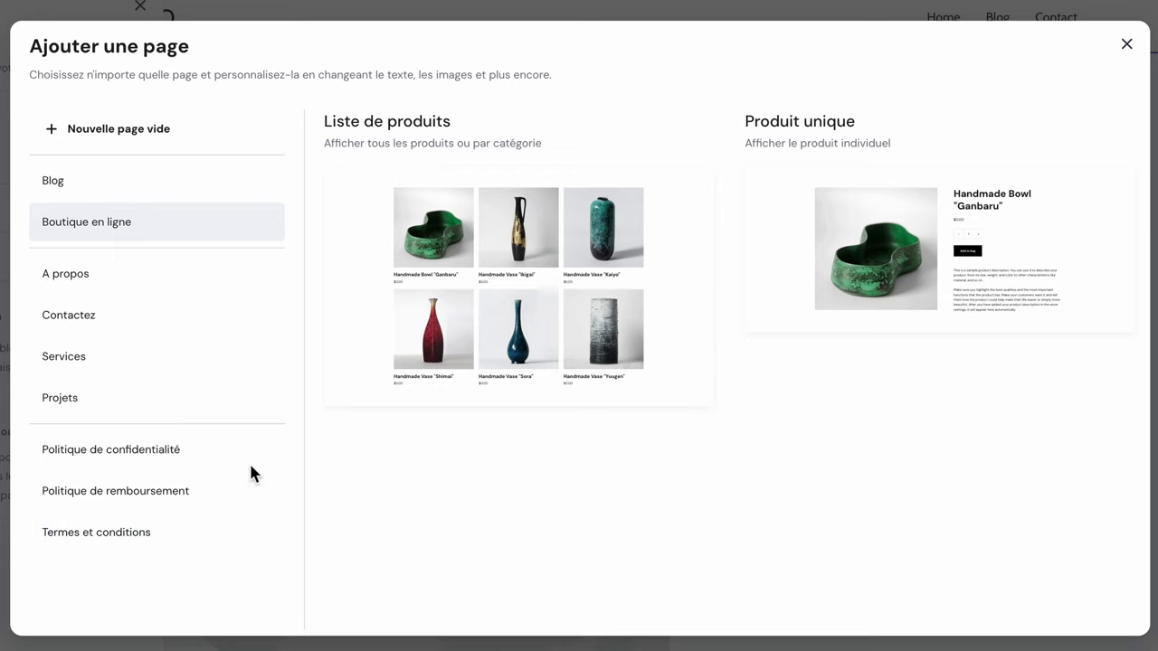
left_click(101, 182)
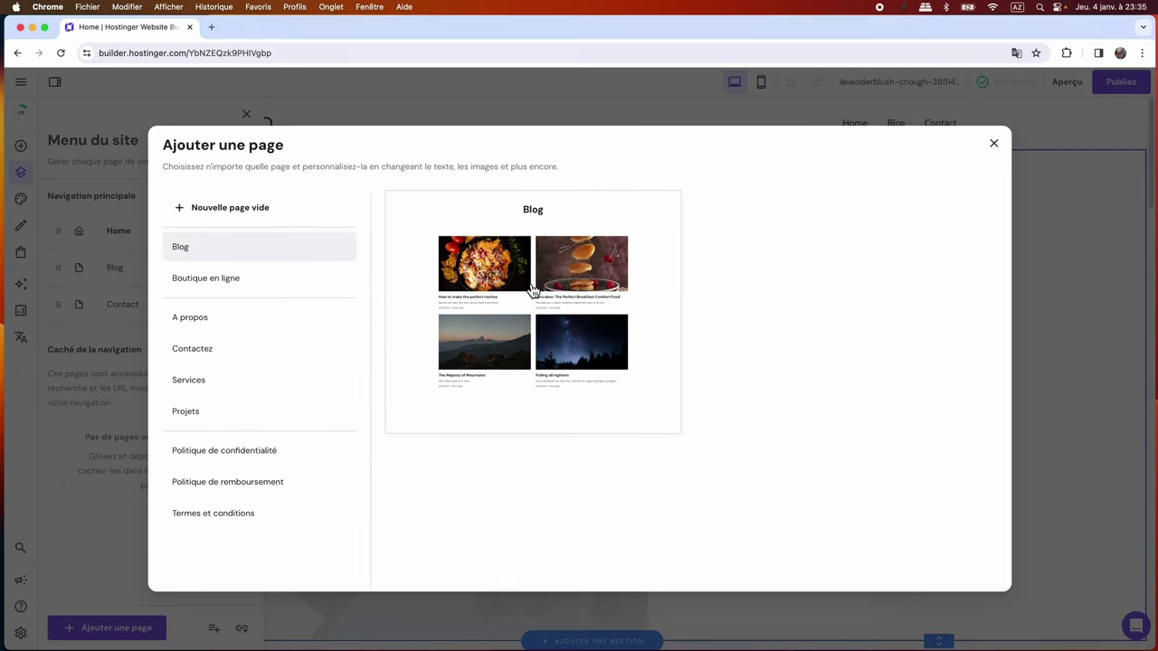
left_click(534, 289)
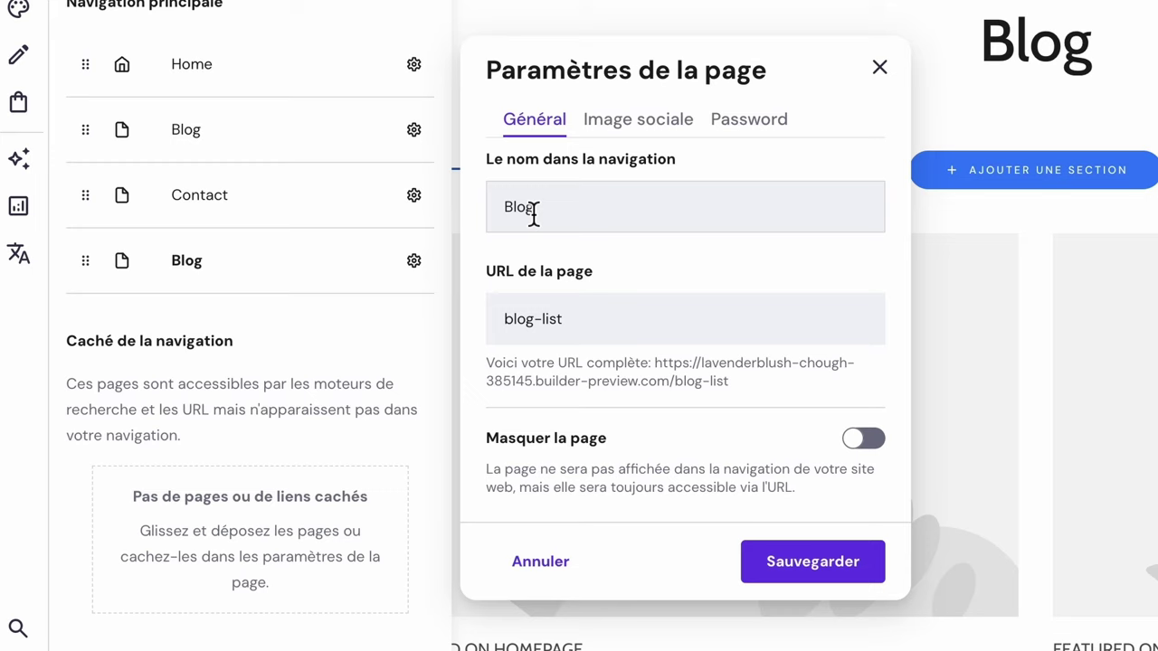
Set the new page's navigation name to "Visa Thaïlande" and save its page settings.
left_click_drag(534, 210, 499, 220)
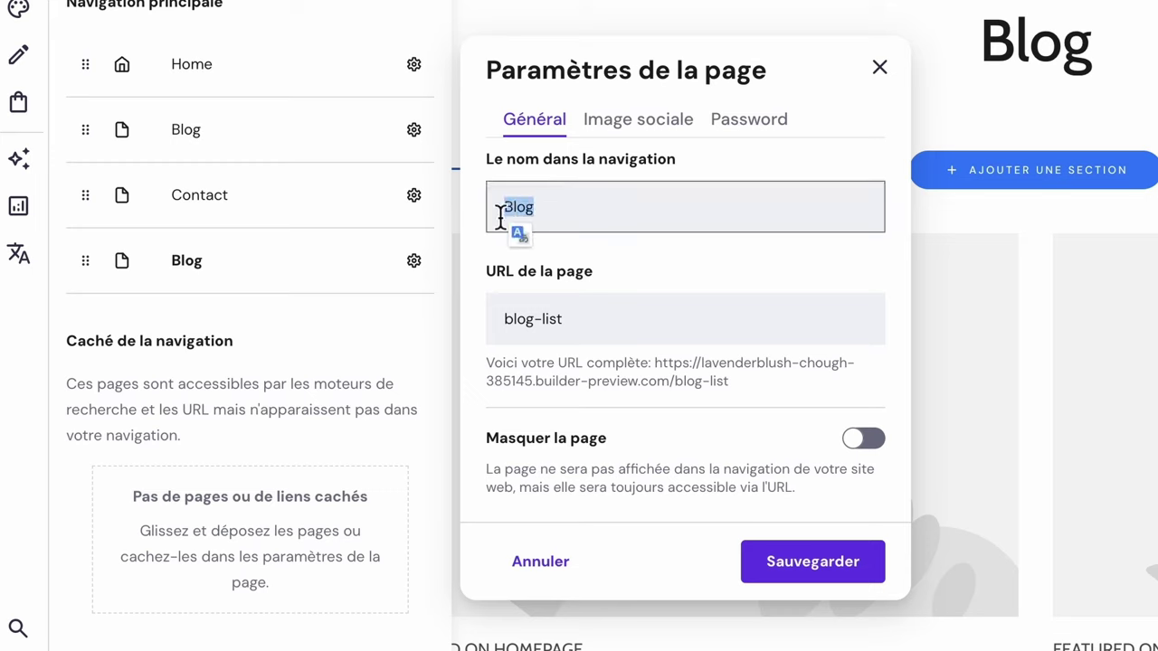
type("Visa Thaïlande")
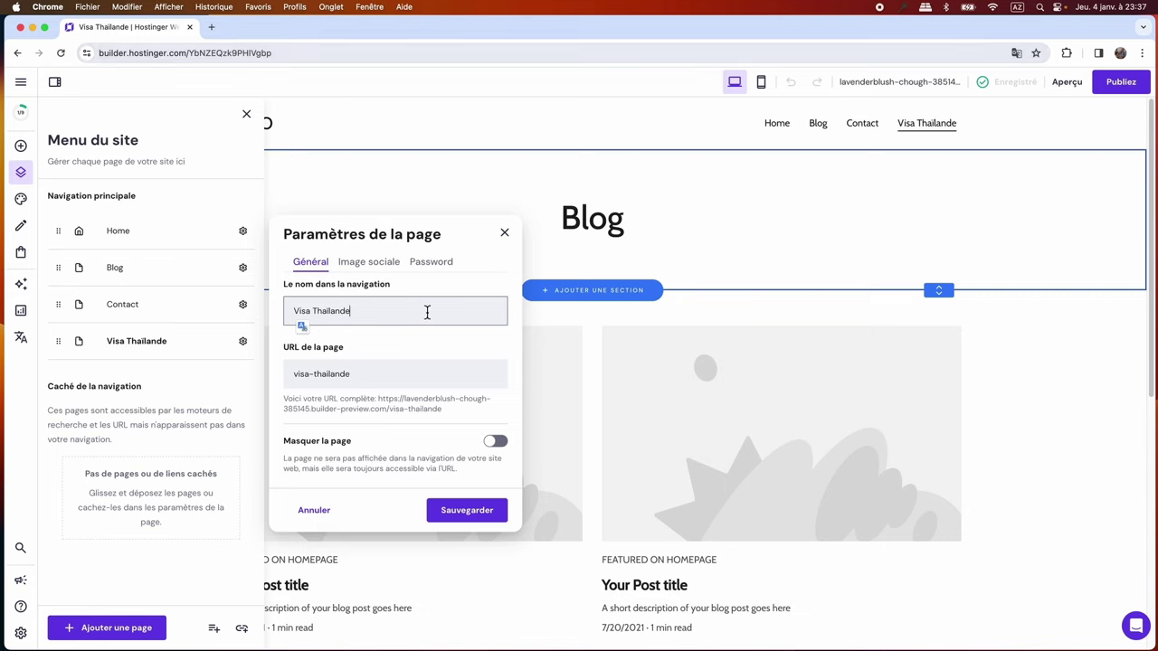
left_click(467, 510)
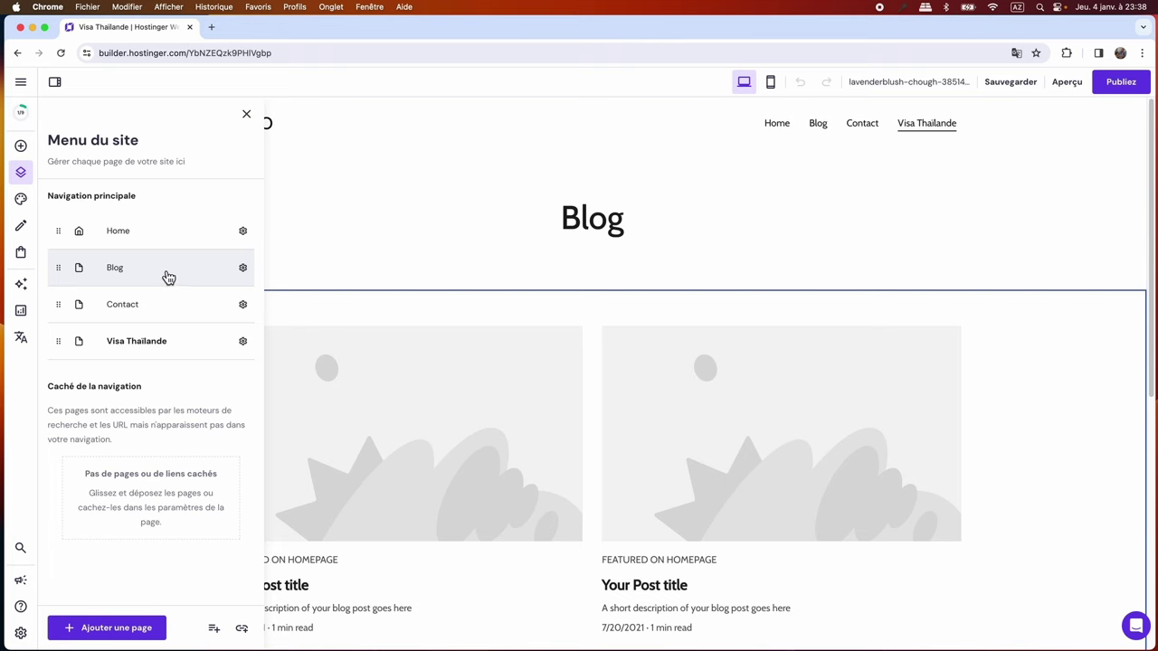
Rename the original Blog page in the navigation as "Vivre en Thaïlande".
left_click(244, 269)
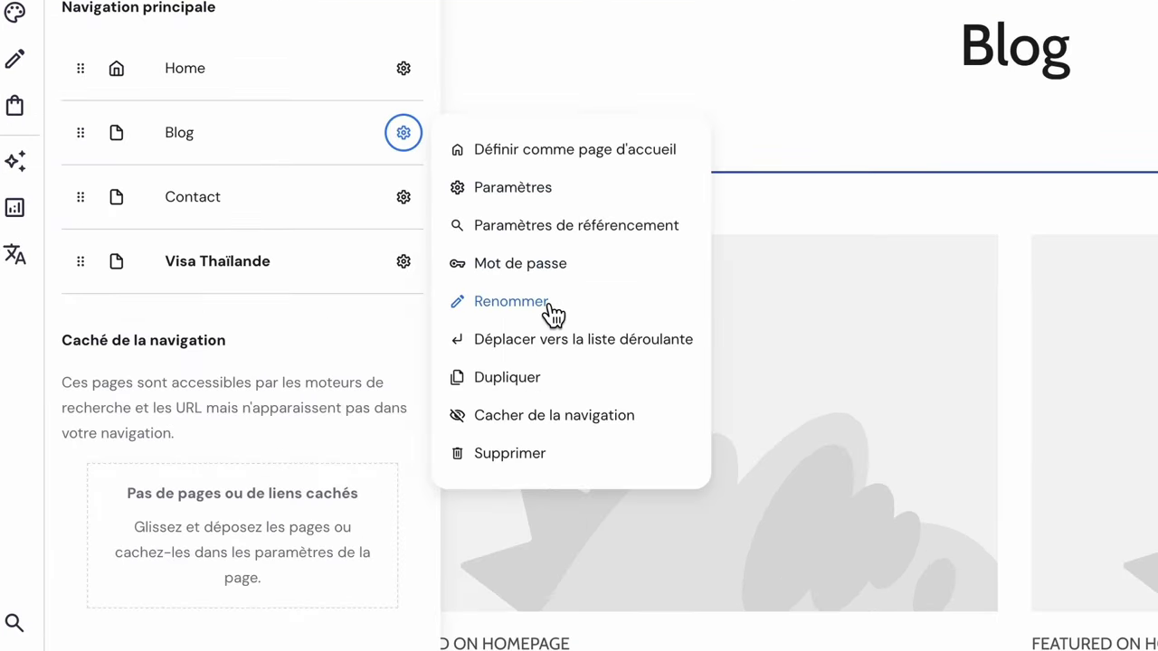
left_click(511, 301)
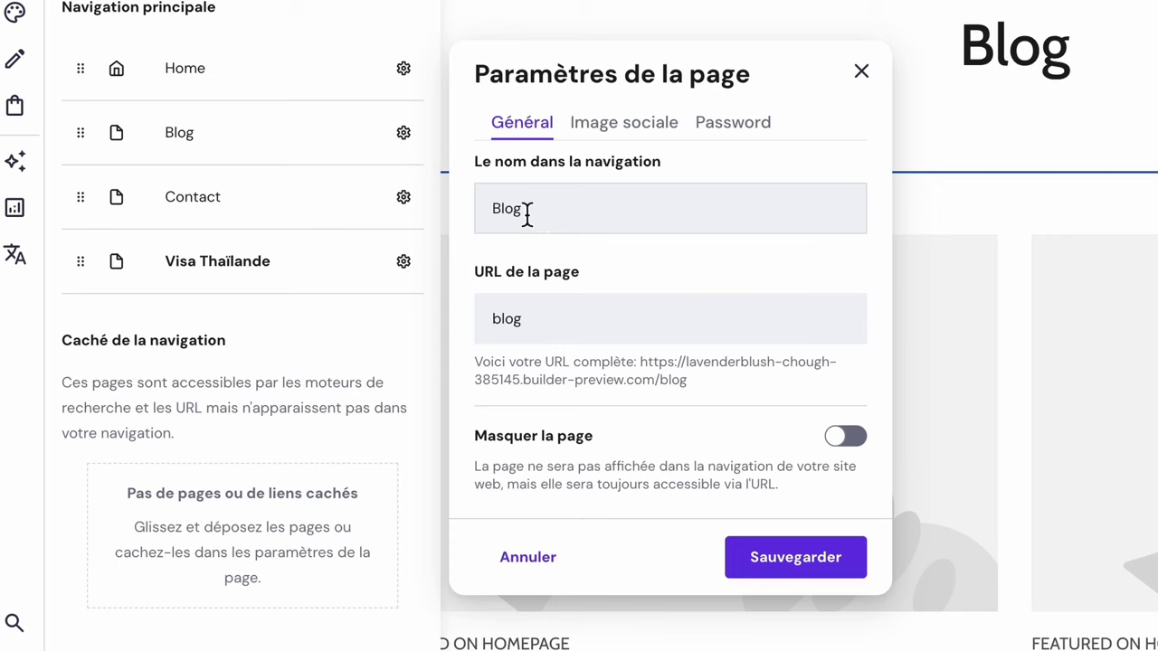
left_click_drag(528, 213, 480, 212)
type("Vivre en Thaïlande")
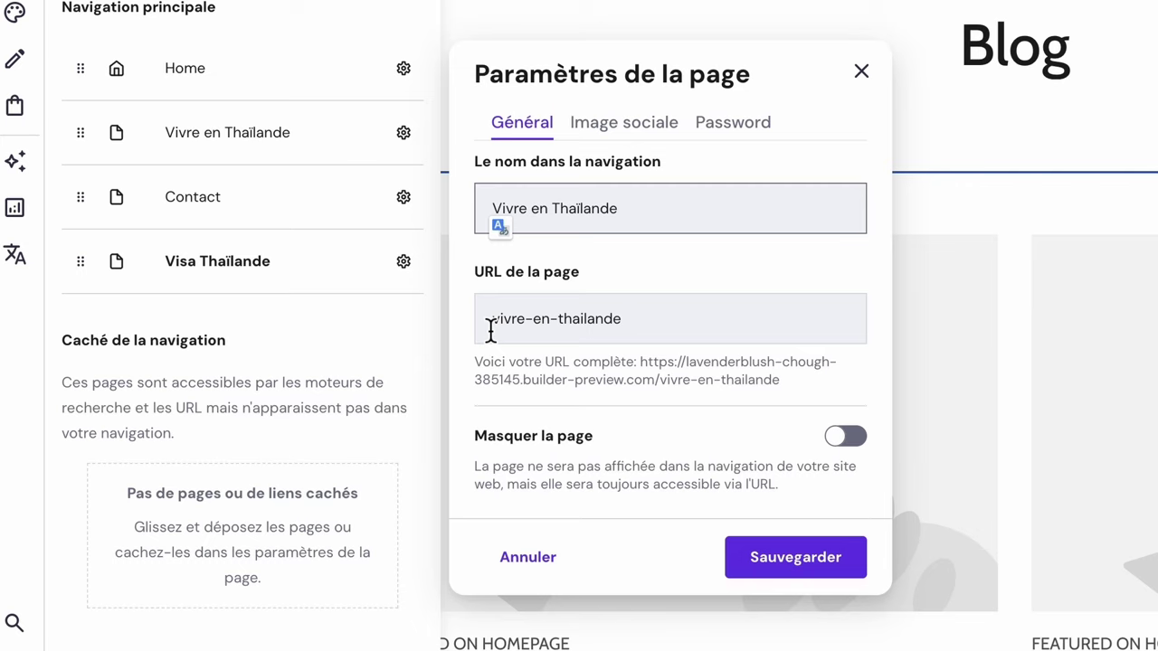
Shorten the URL of the Vivre en Thaïlande page to "vivre-thailande".
left_click(550, 323)
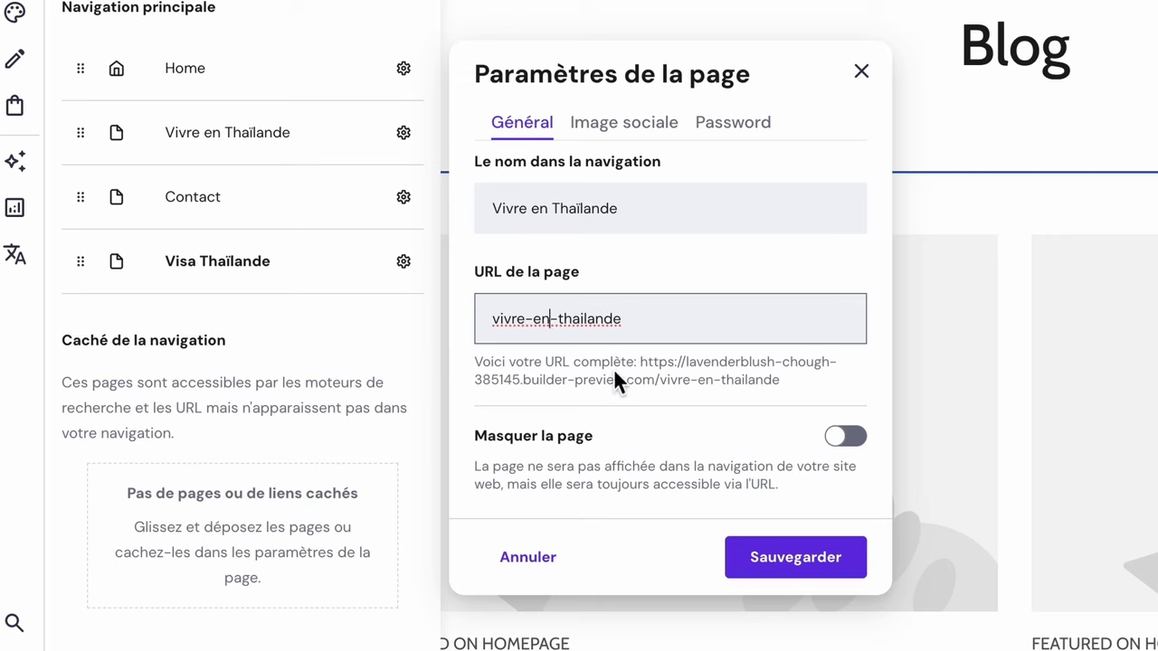
key("BackSpace")
key("BackSpace")
key("BackSpace")
key("End")
key("BackSpace")
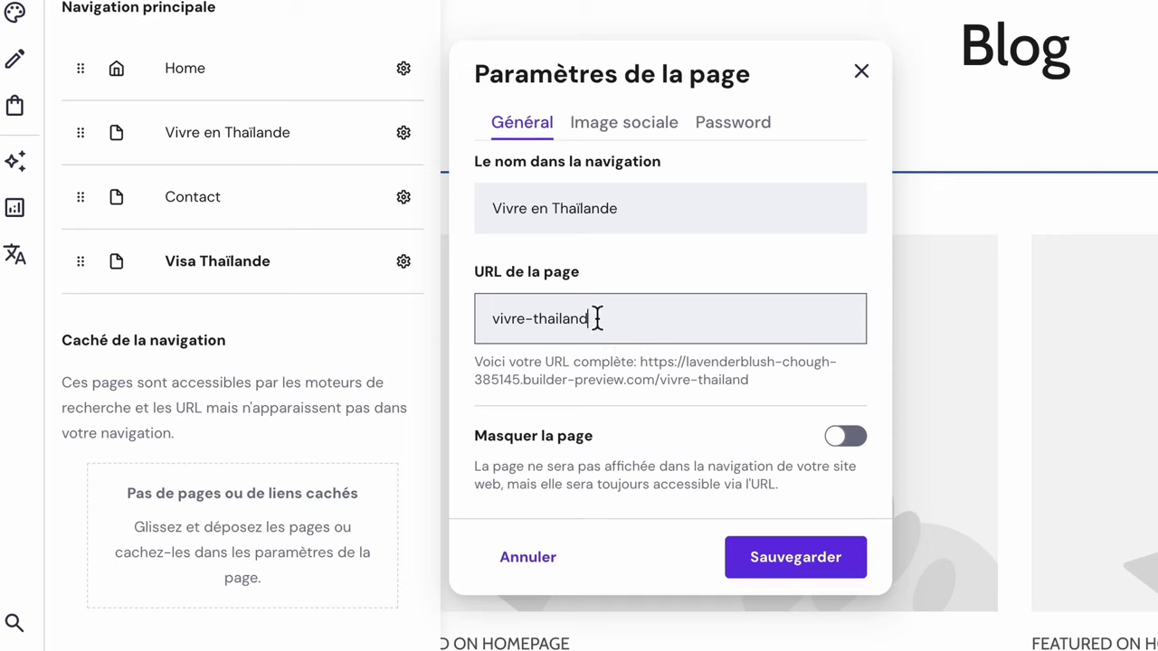
type("e")
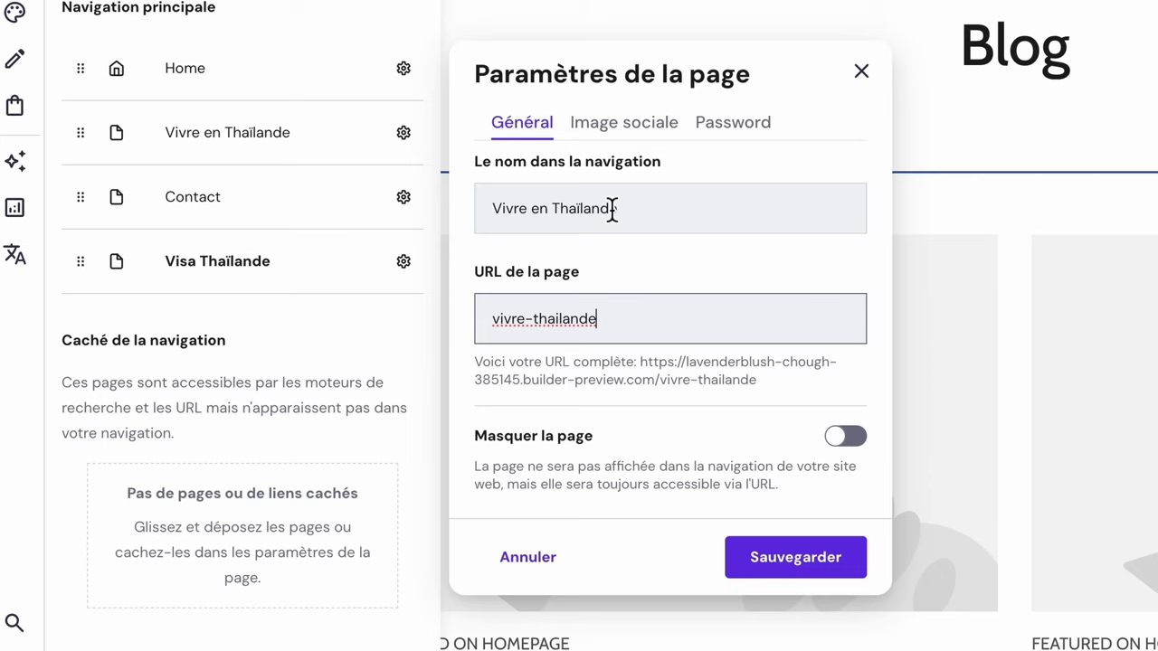
Save the Vivre en Thaïlande page settings and rename the Home page as "Accueil" in the navigation.
left_click(764, 566)
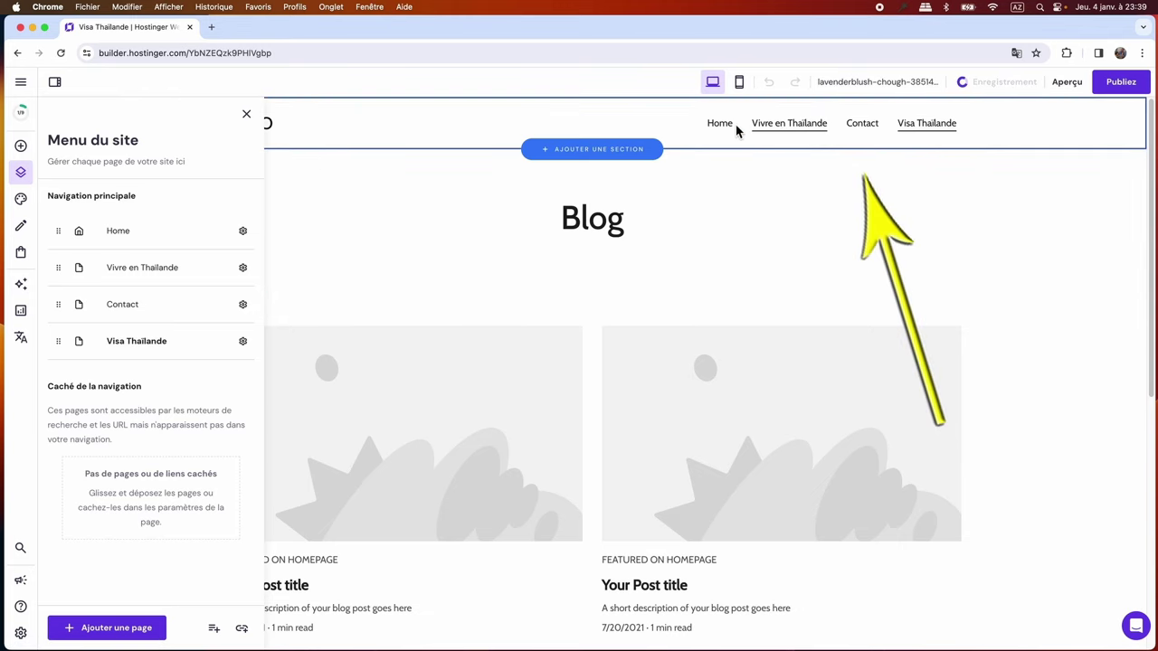
left_click(242, 231)
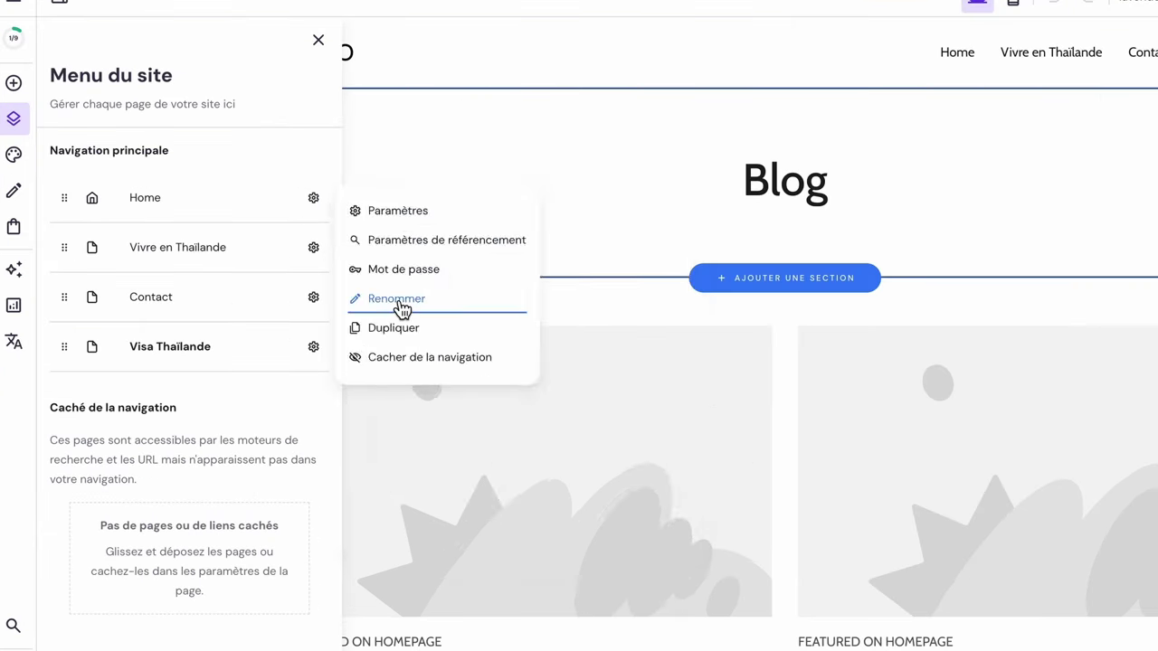
left_click(402, 305)
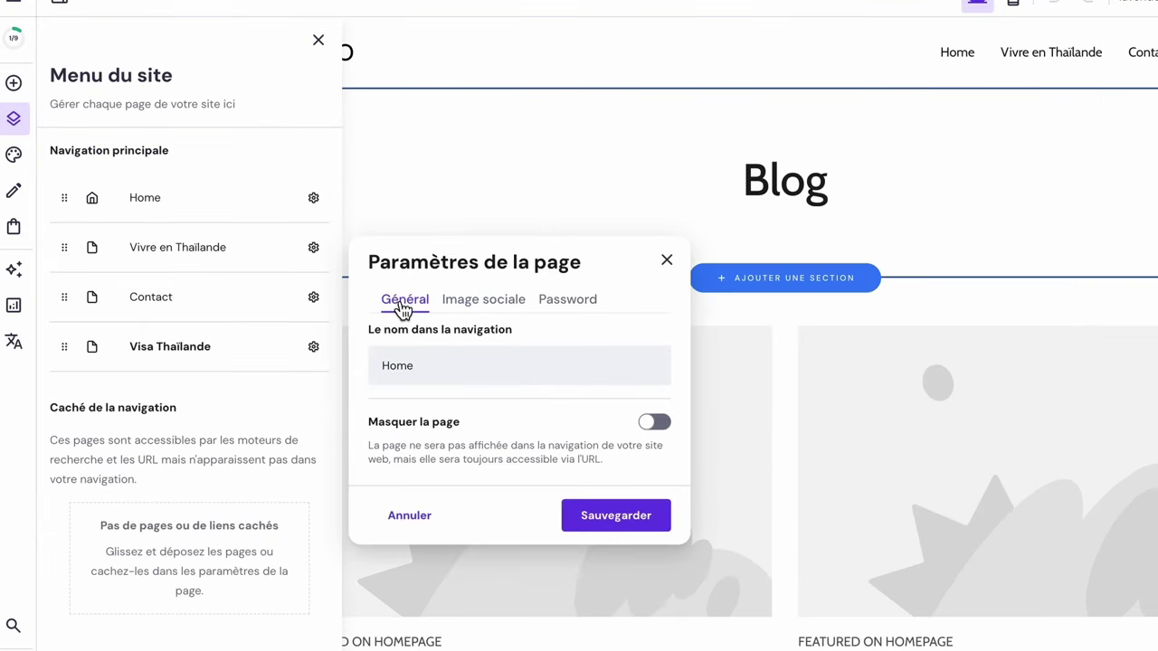
left_click(422, 365)
left_click_drag(422, 365, 383, 364)
type("Accueil")
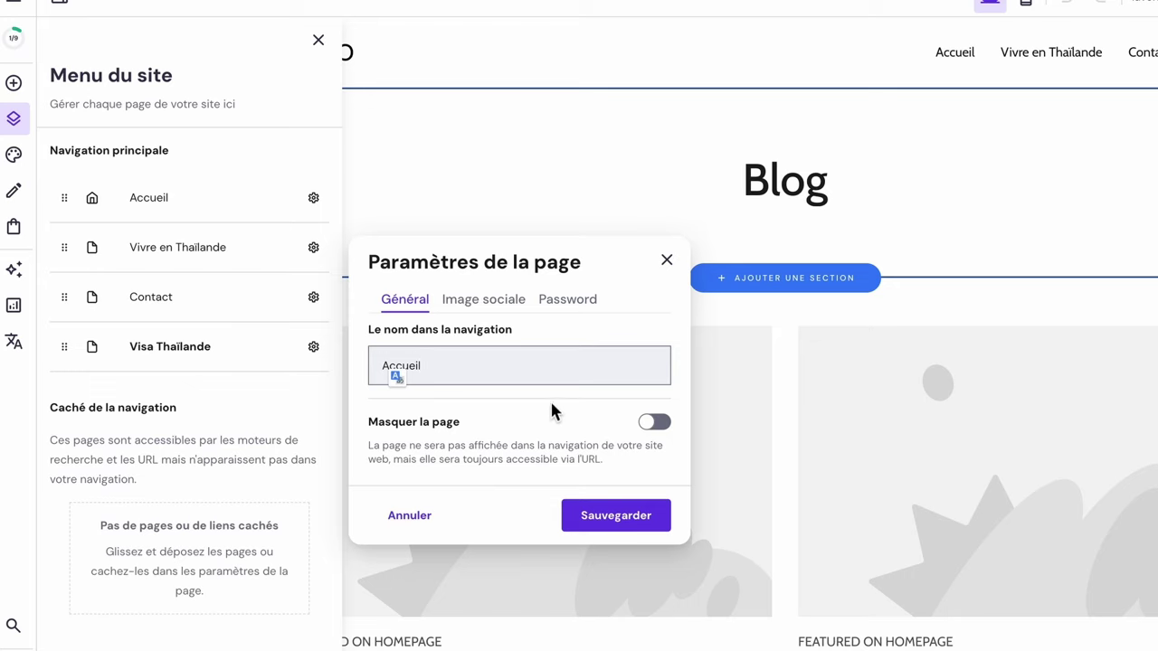
left_click(628, 529)
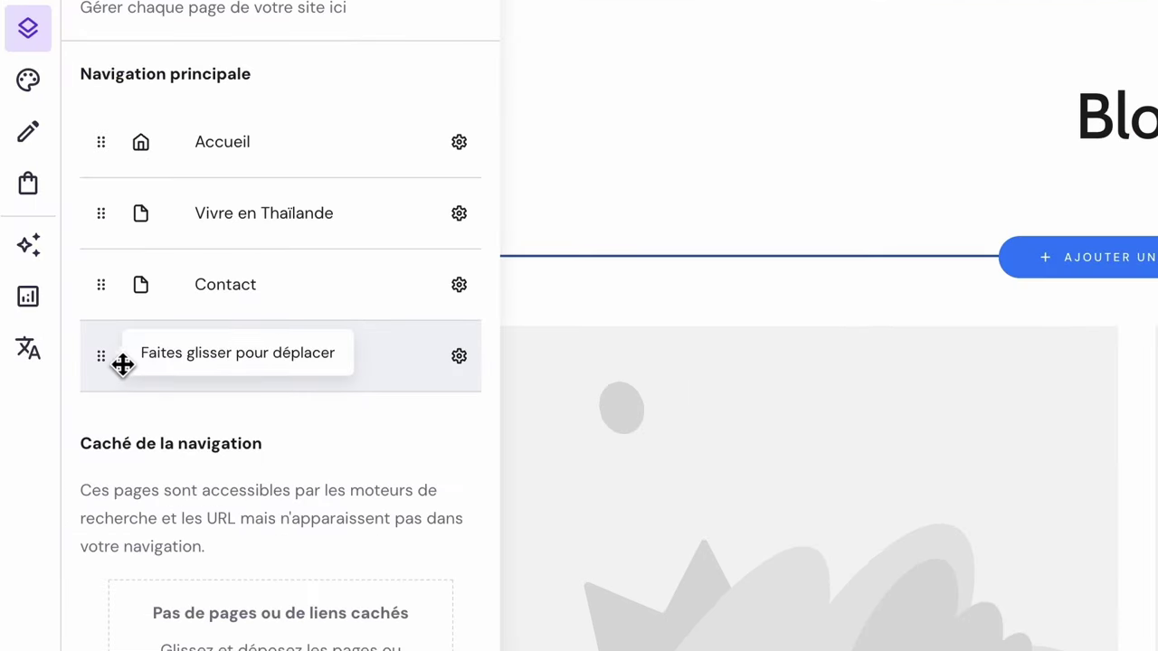
Move the Visa Thaïlande page above Contact in the main navigation.
left_click_drag(117, 360, 103, 279)
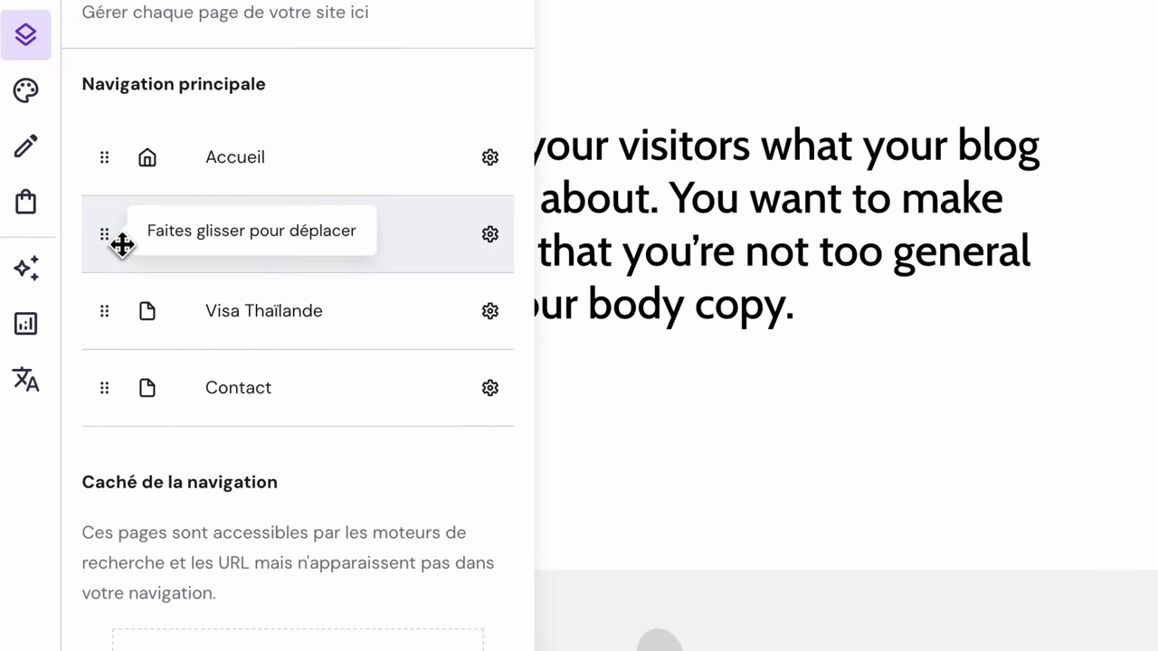
Nest the Vivre en Thaïlande and Visa Thaïlande pages under Accueil as submenu items.
left_click_drag(62, 272, 65, 268)
left_click_drag(116, 232, 207, 215)
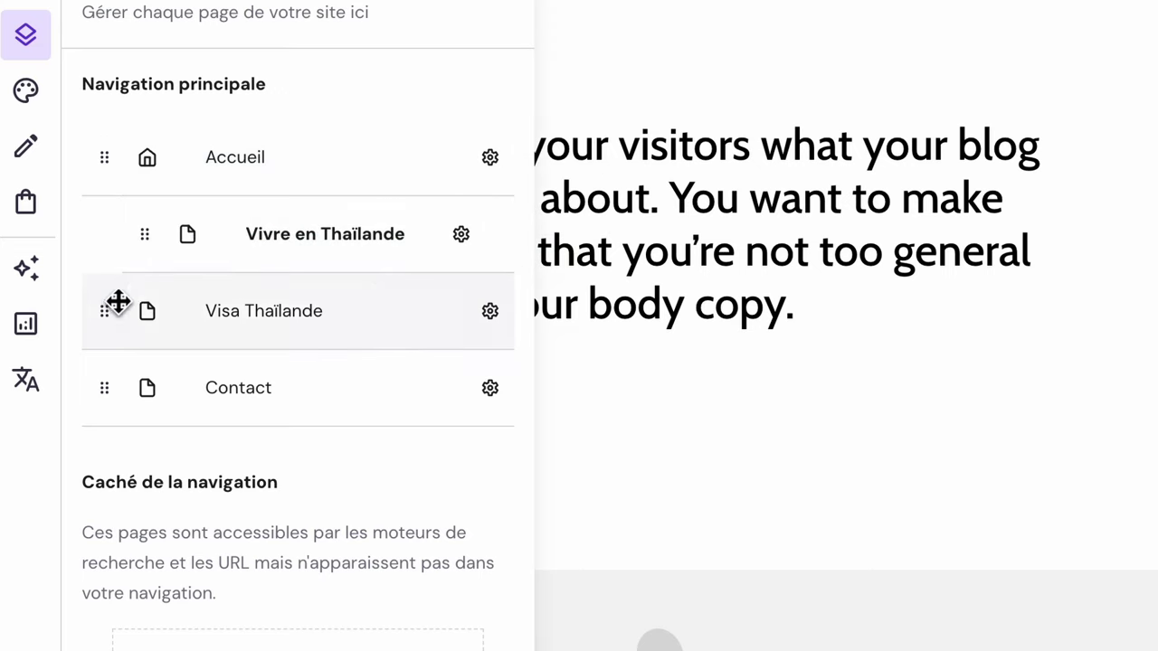
left_click_drag(106, 307, 172, 281)
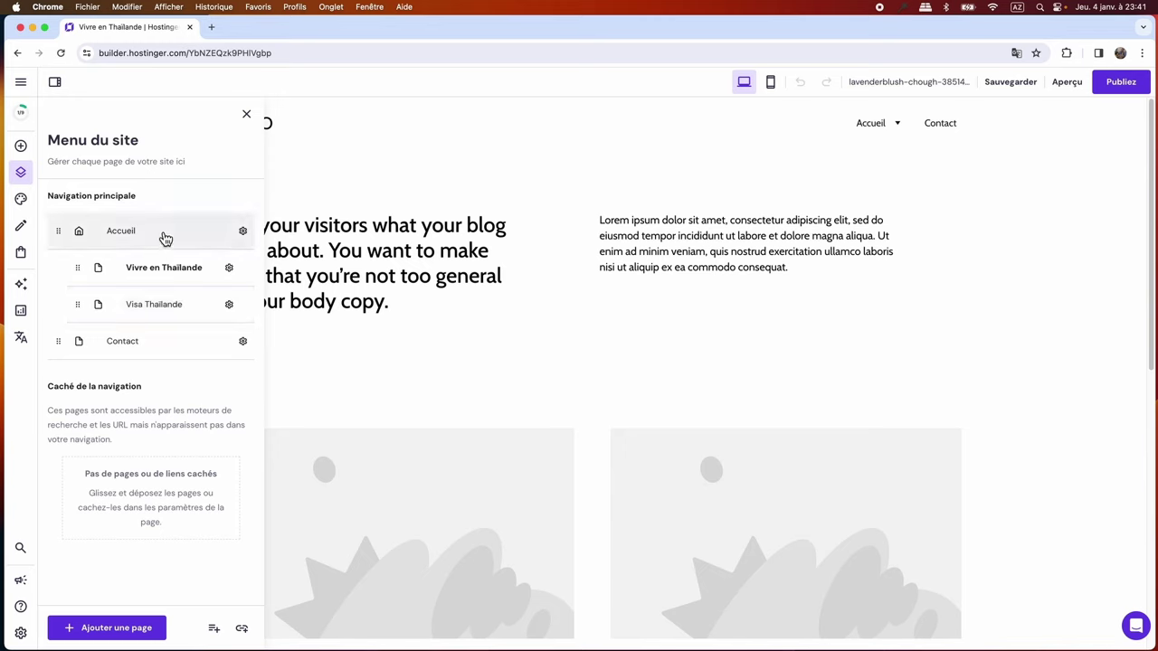
mouse_move(858, 127)
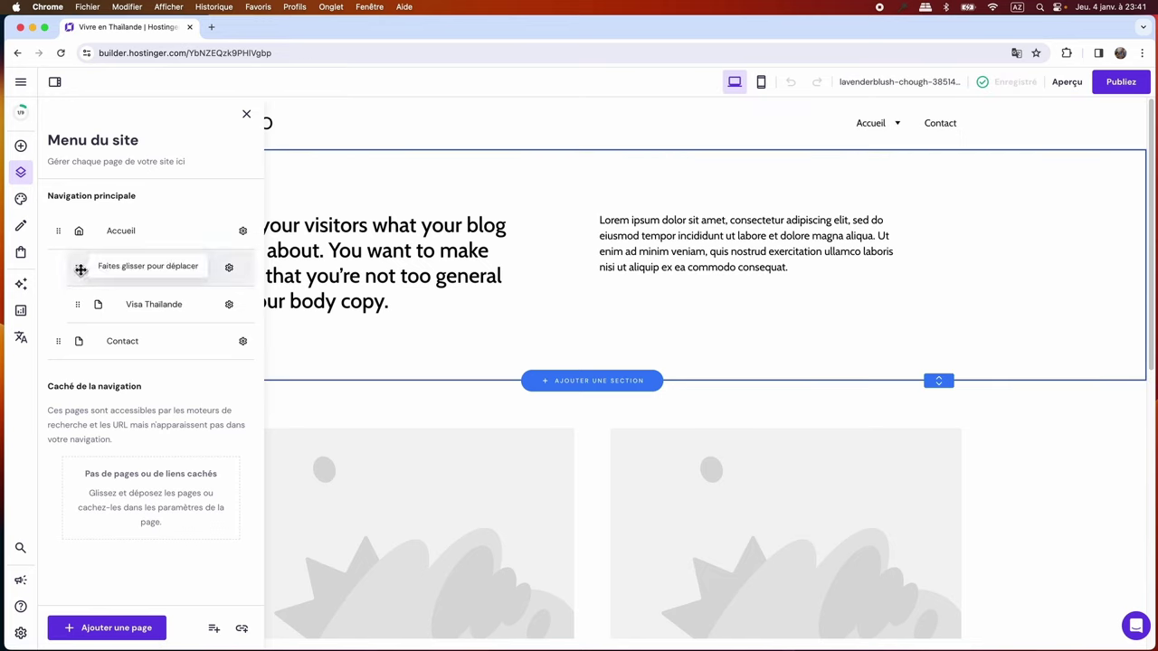
Move Vivre en Thaïlande and Visa Thaïlande back to the main level of the navigation and close the site menu.
left_click_drag(81, 269, 68, 289)
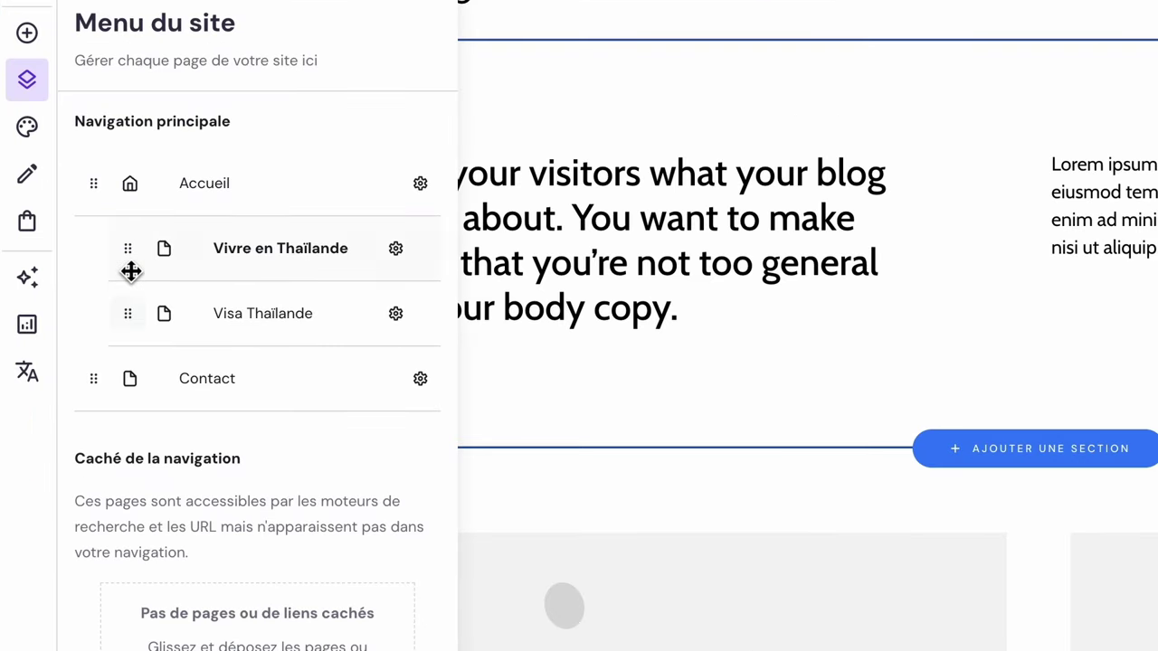
left_click_drag(129, 256, 72, 262)
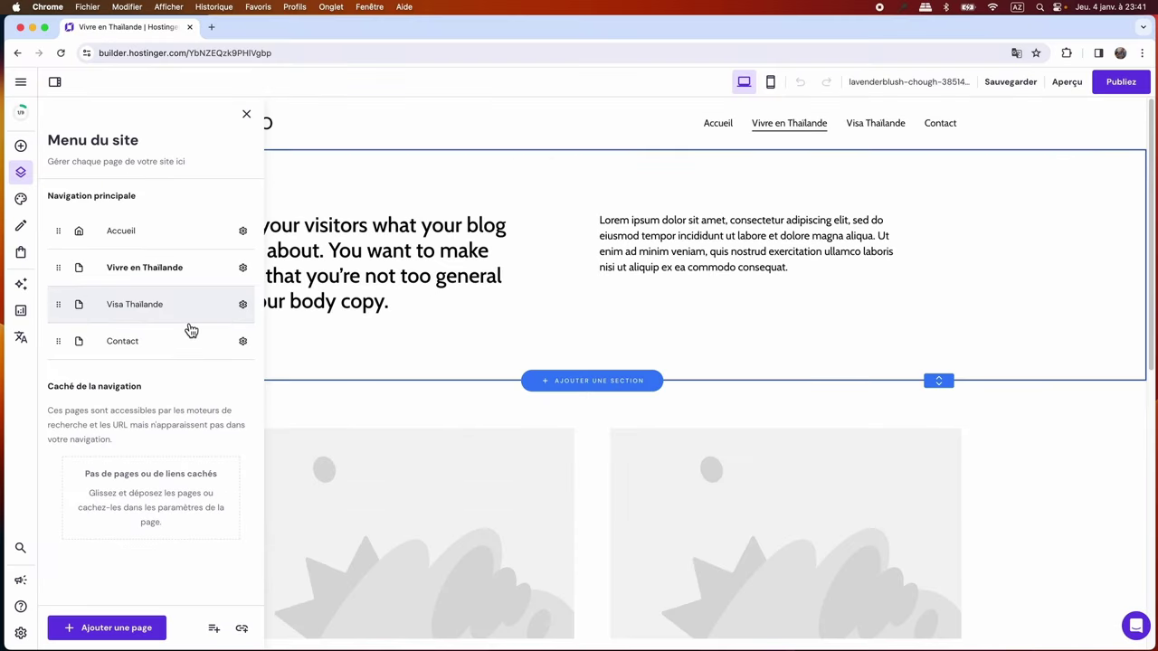
left_click(246, 116)
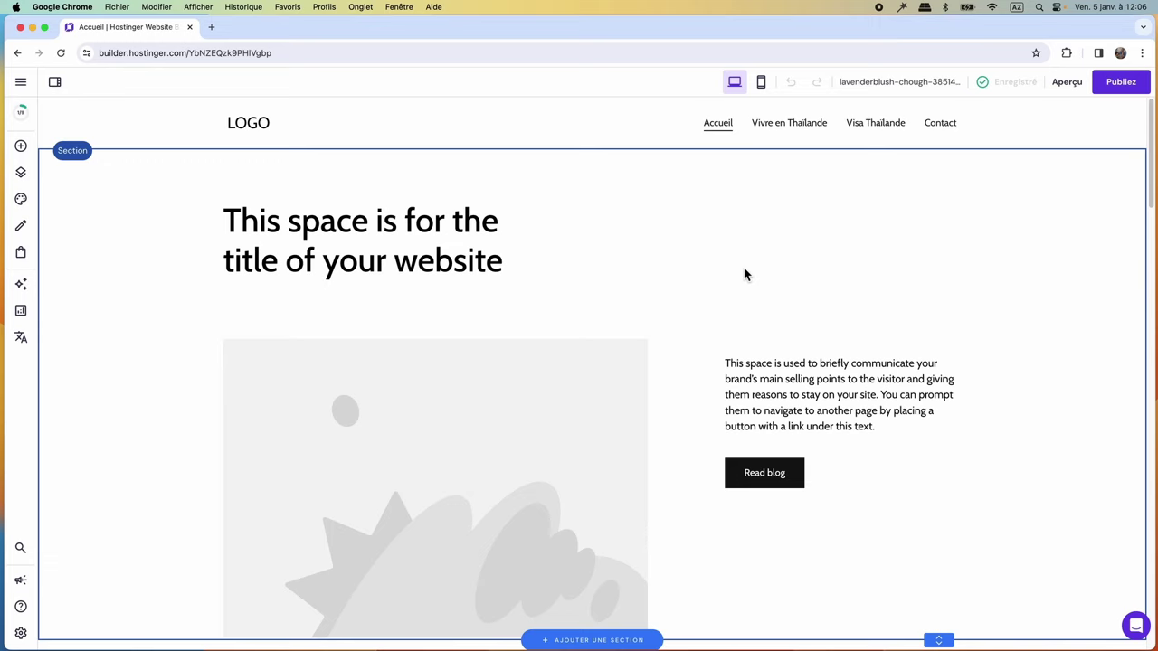
Preview the site on desktop and view the Vivre en Thaïlande, Visa Thaïlande and Contact pages.
left_click(1067, 82)
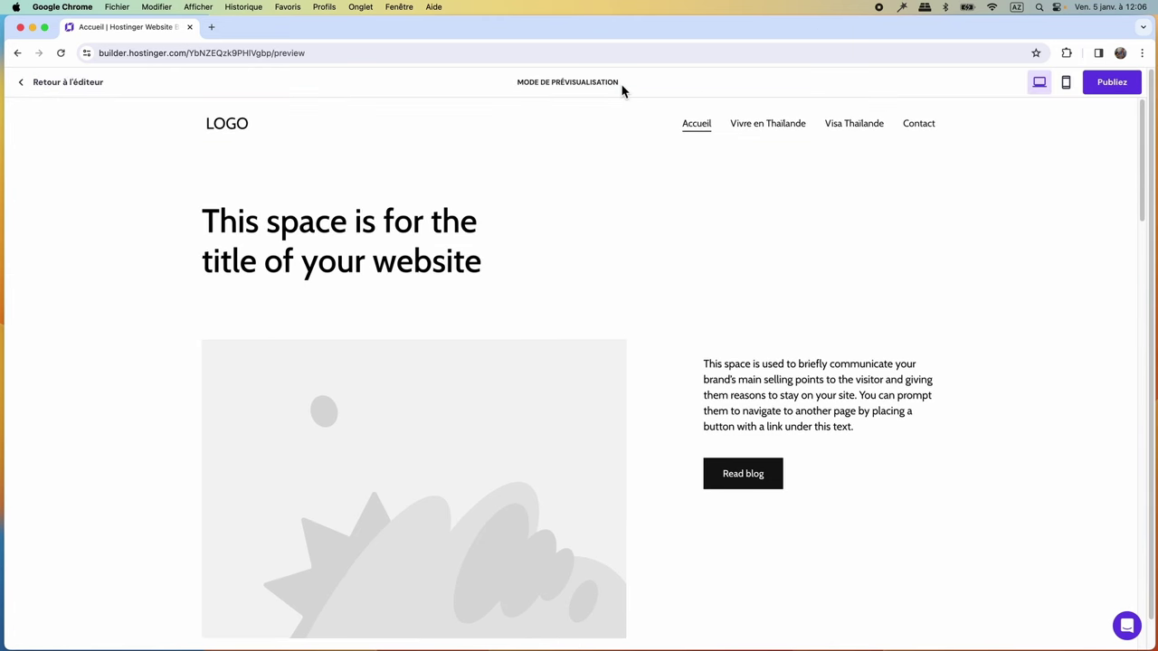
left_click(777, 134)
left_click(866, 129)
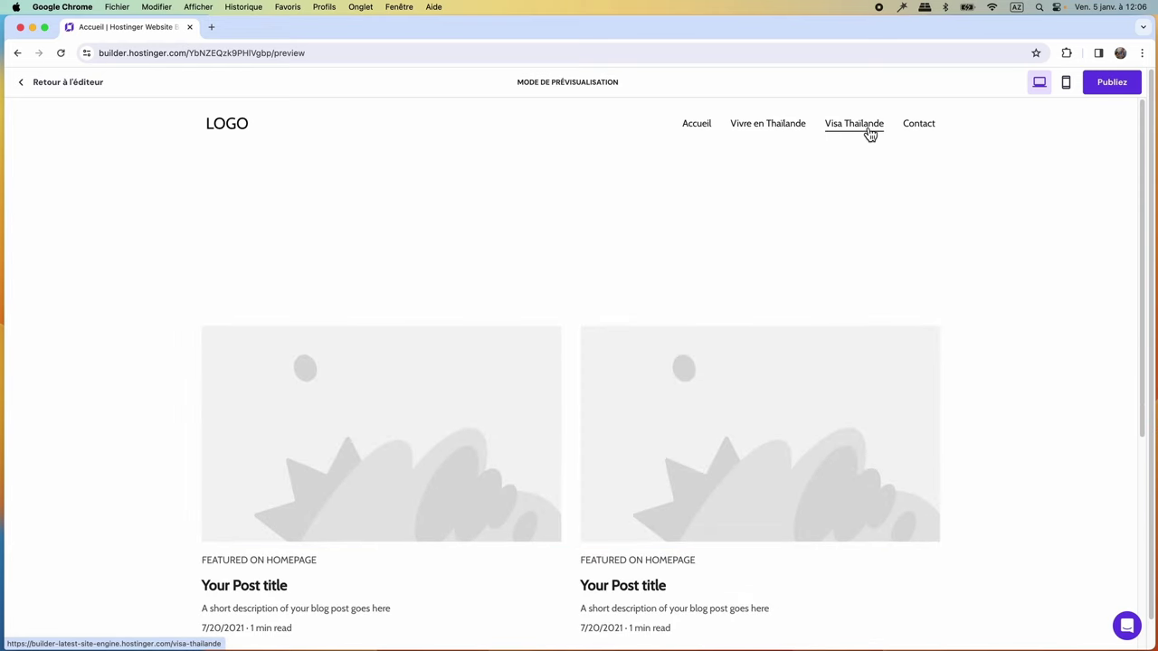
left_click(920, 134)
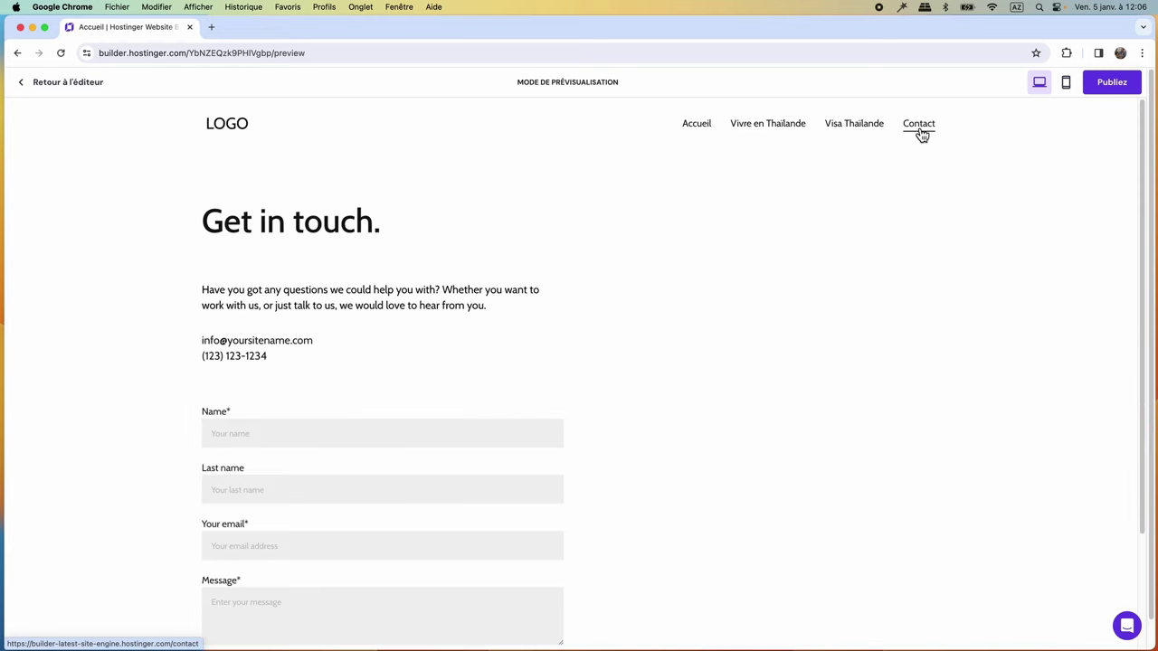
Check several pages in the mobile preview through its site menu and return to the editor's desktop view.
left_click(1071, 90)
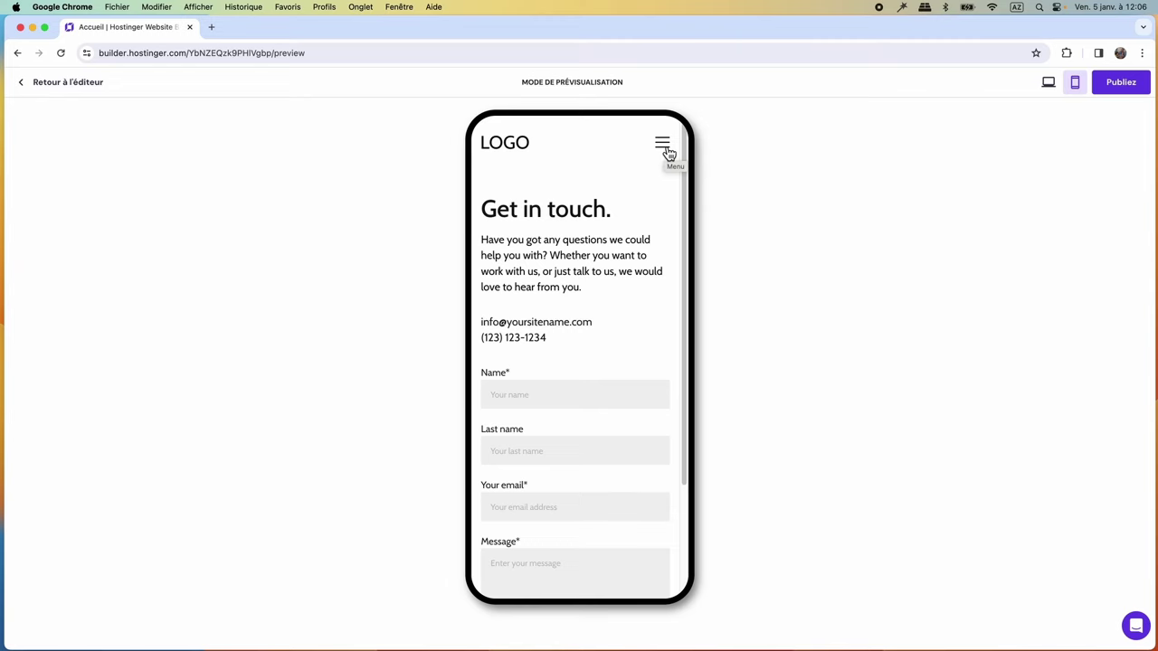
left_click(668, 154)
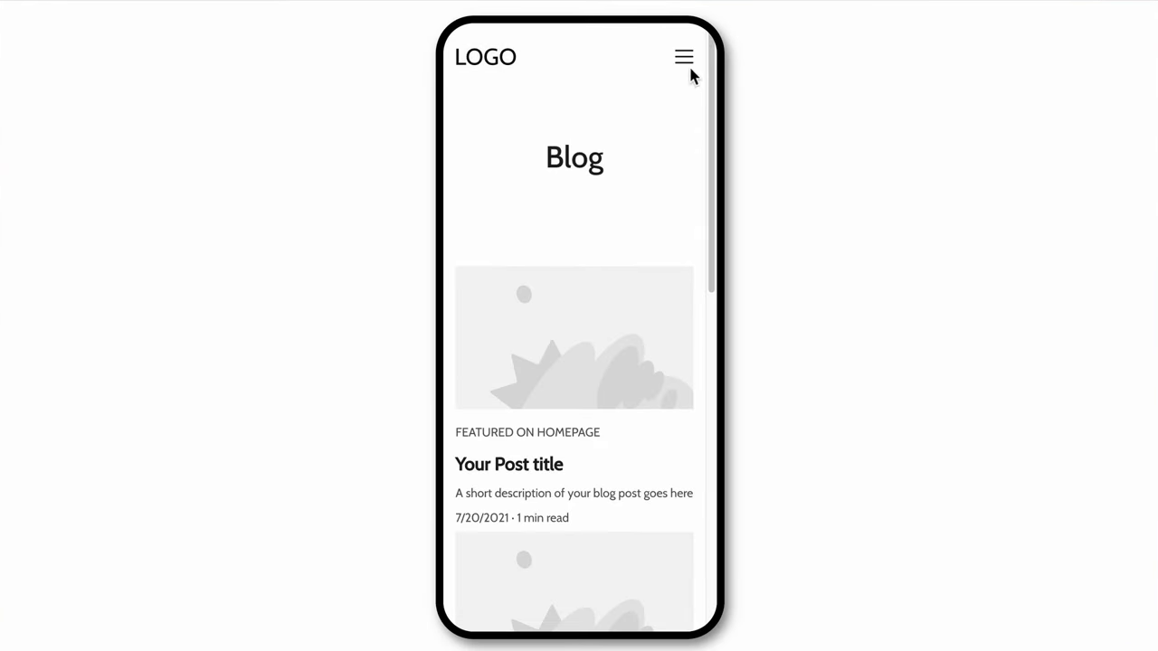
left_click(679, 65)
left_click(680, 121)
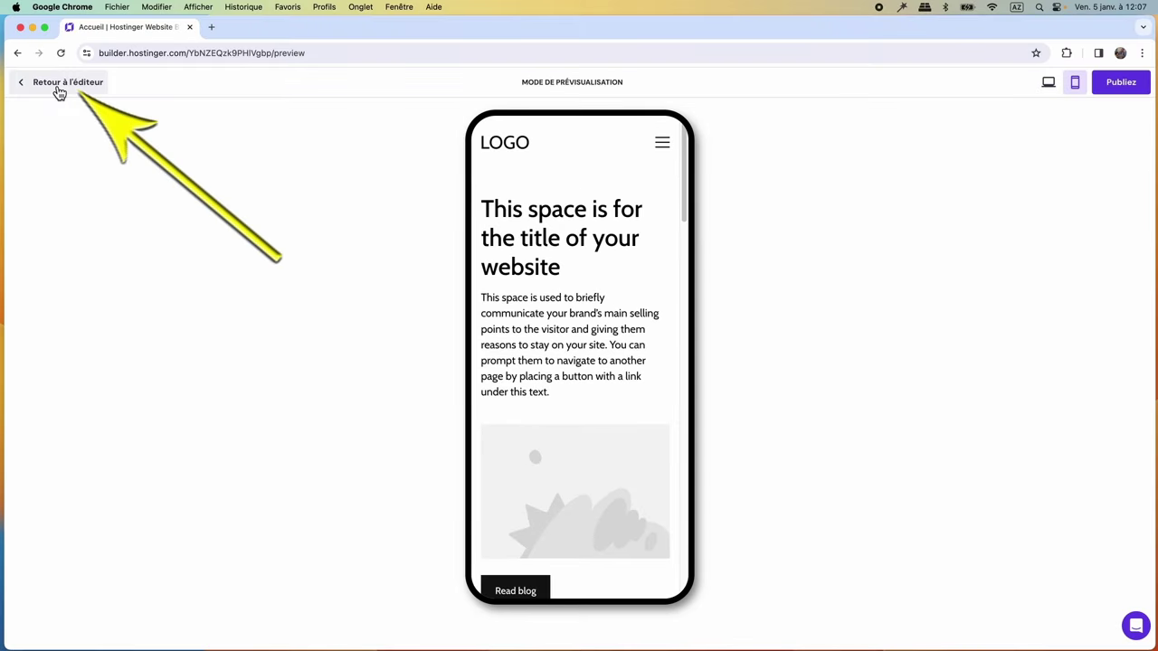
left_click(62, 83)
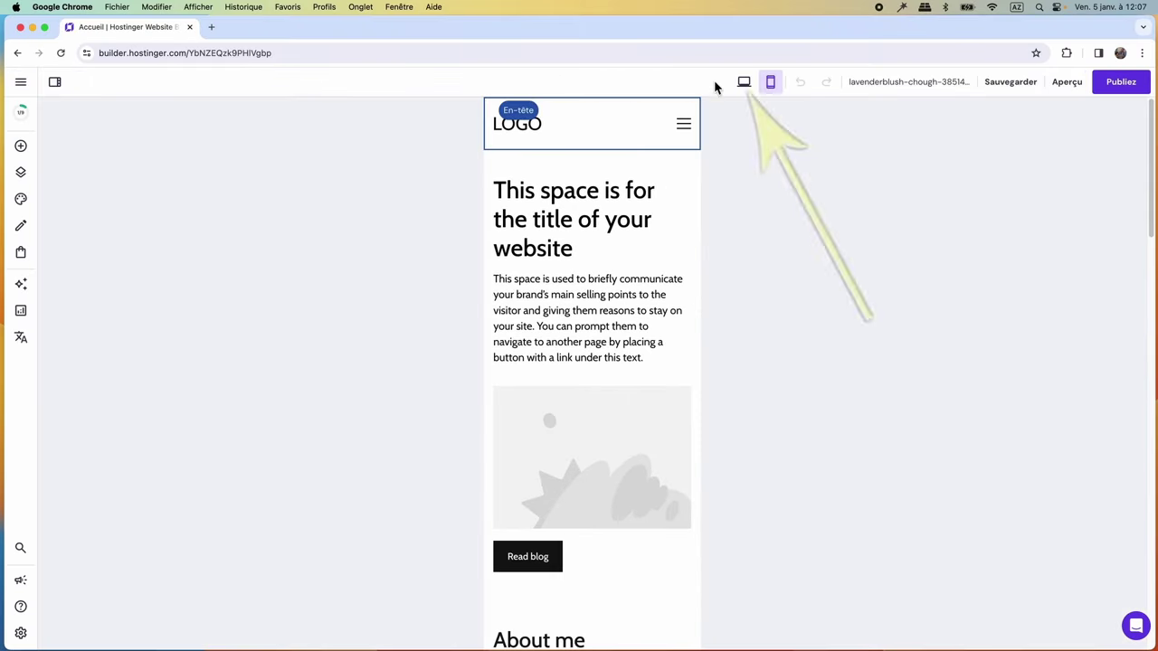
left_click(745, 83)
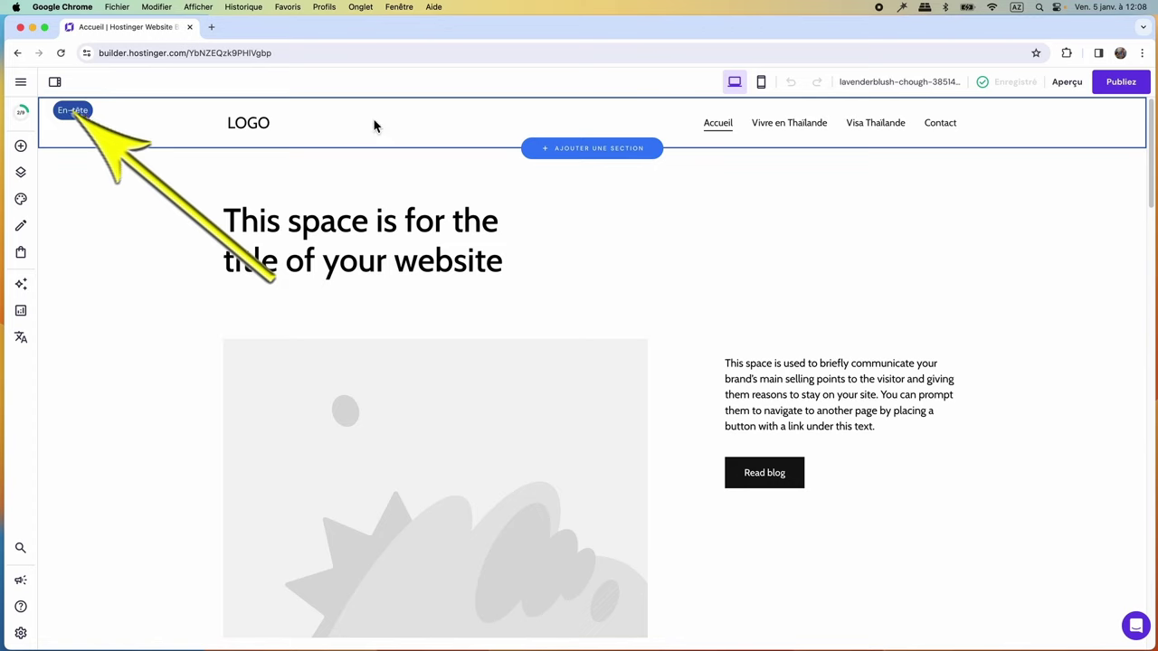
Review the header's layout settings and close them.
left_click(72, 112)
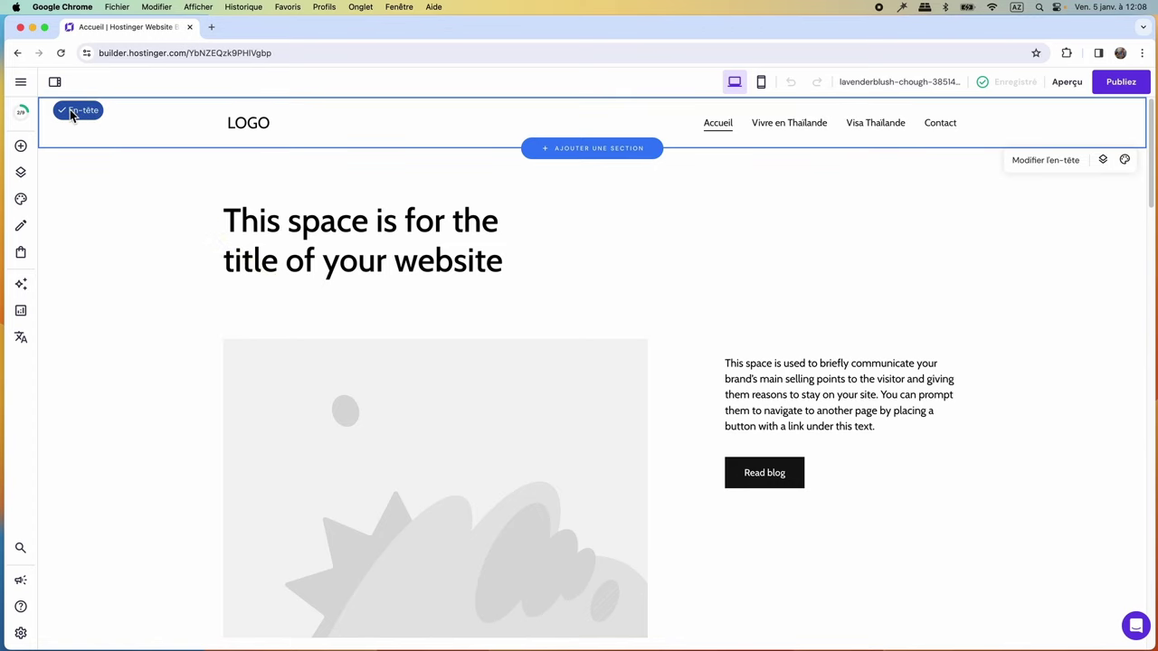
left_click(1041, 161)
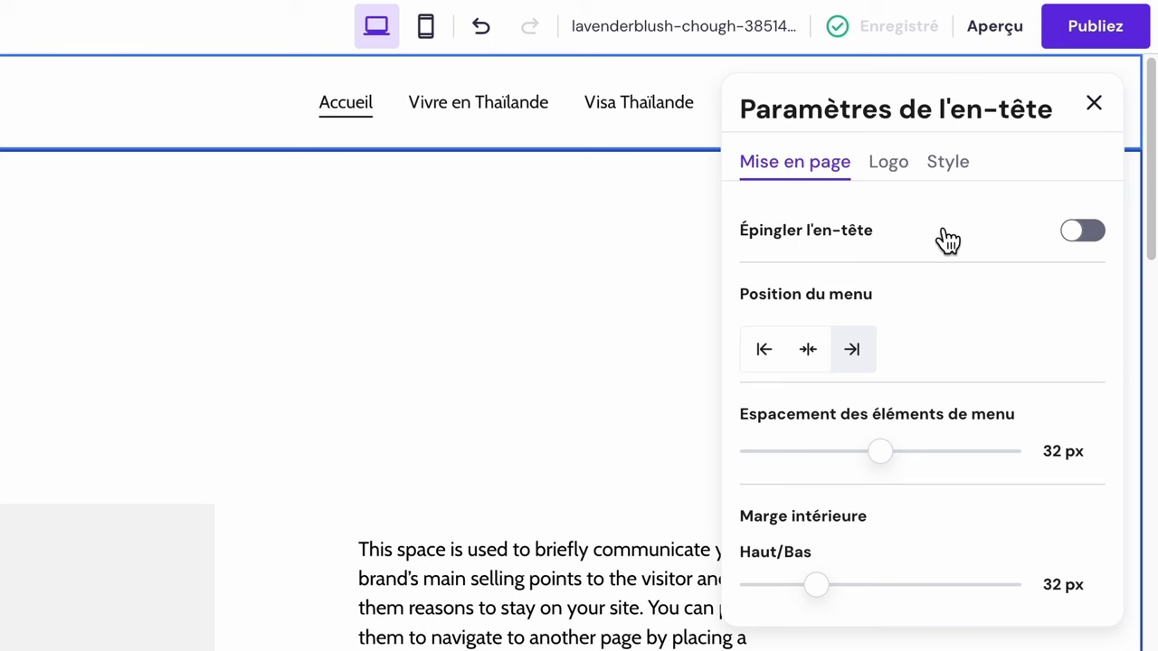
left_click(1095, 105)
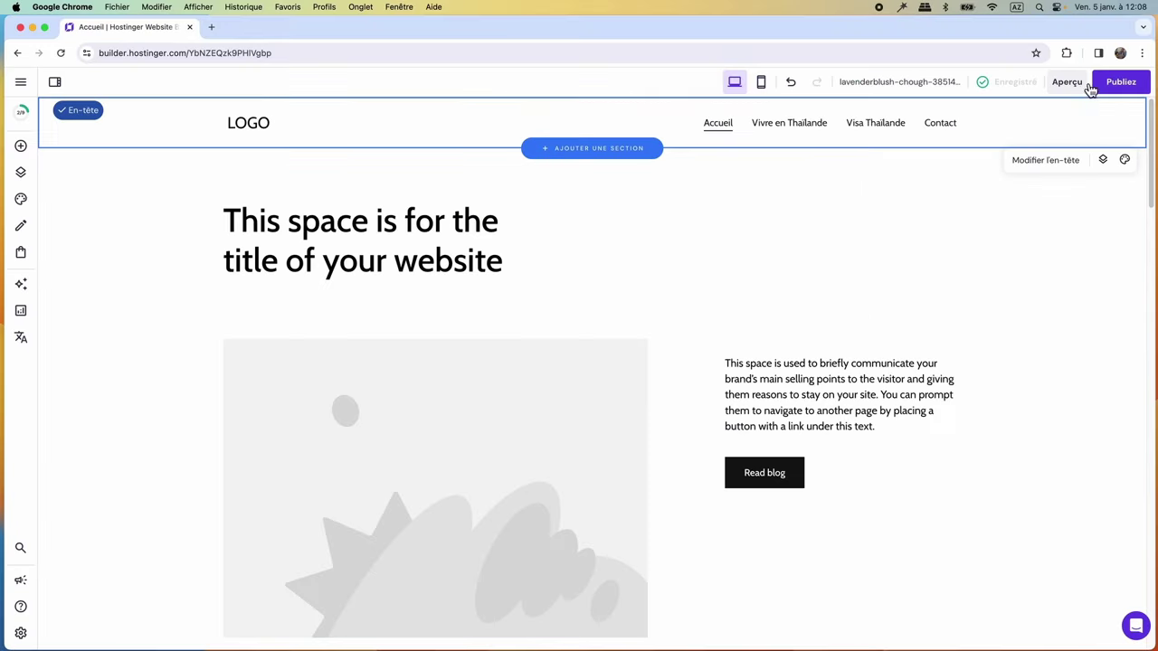
Preview how the unpinned header behaves while scrolling the Vivre en Thaïlande page, and return to the editor.
left_click(1017, 29)
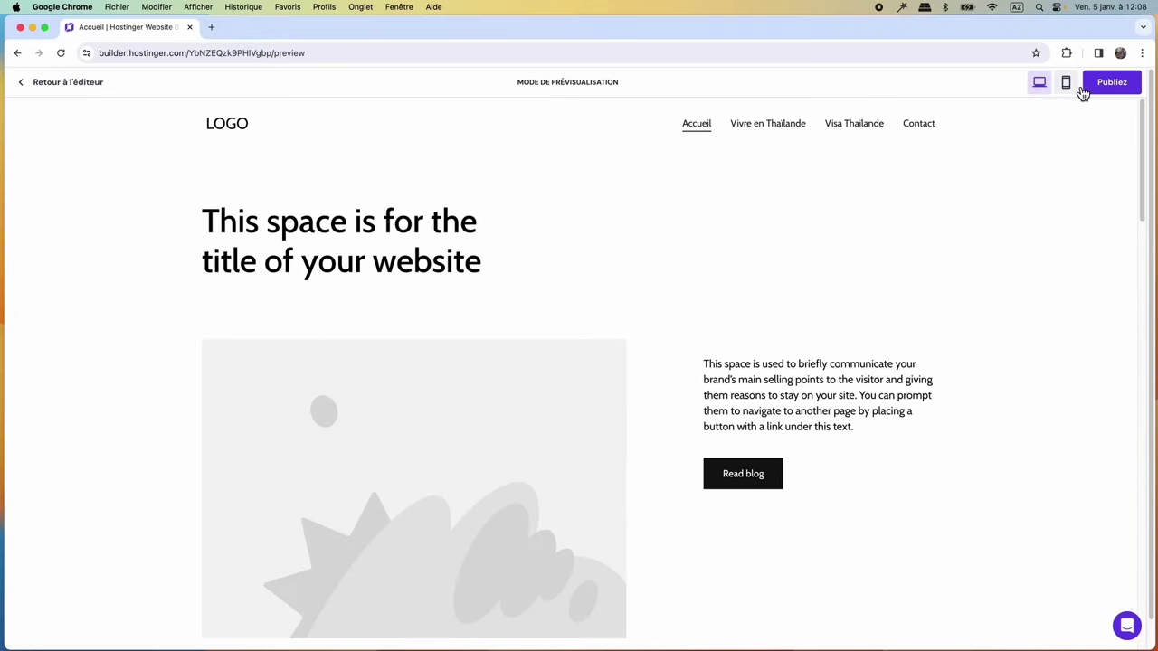
left_click(762, 131)
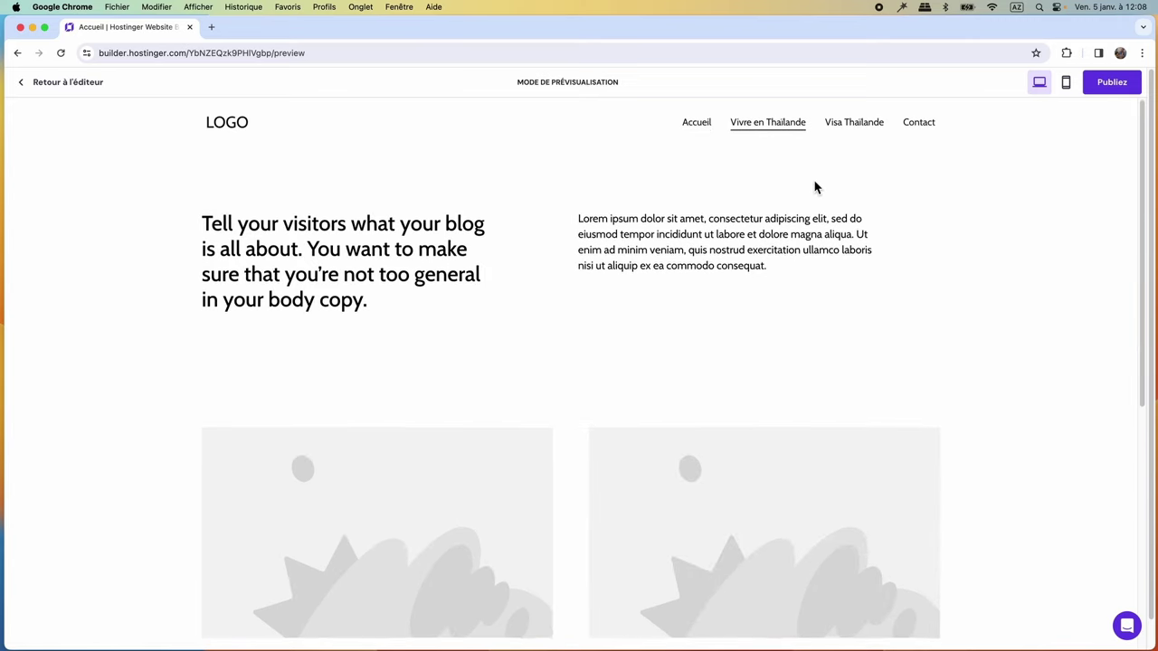
scroll(814, 187, "down", 2)
scroll(814, 190, "down", 10)
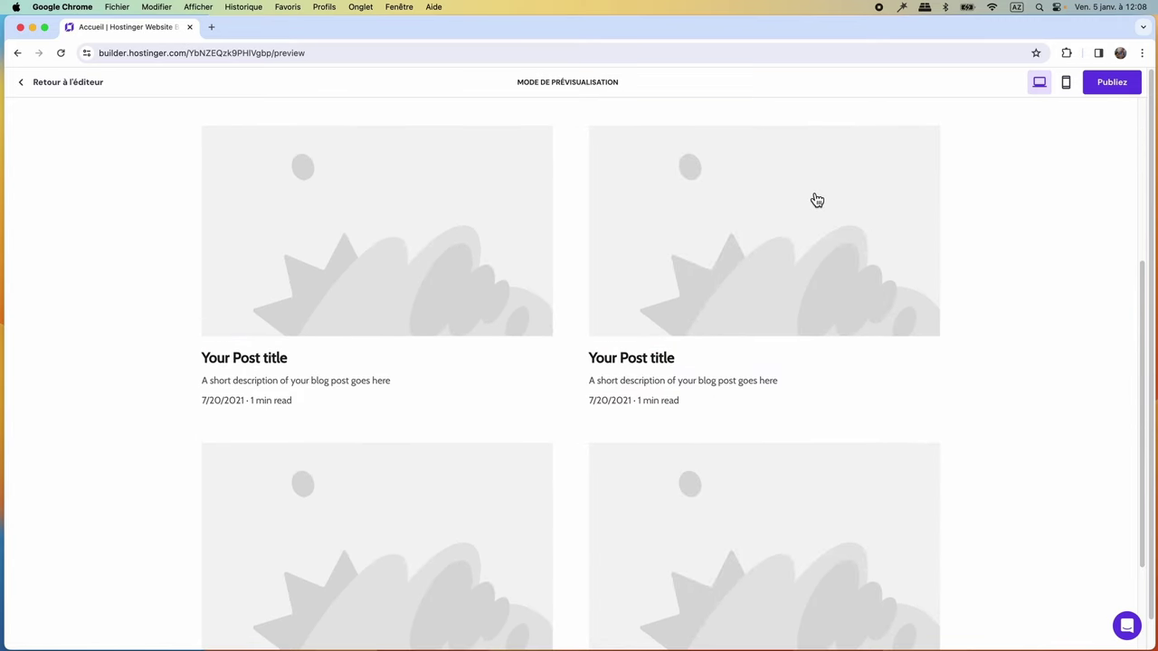
scroll(892, 137, "up", 10)
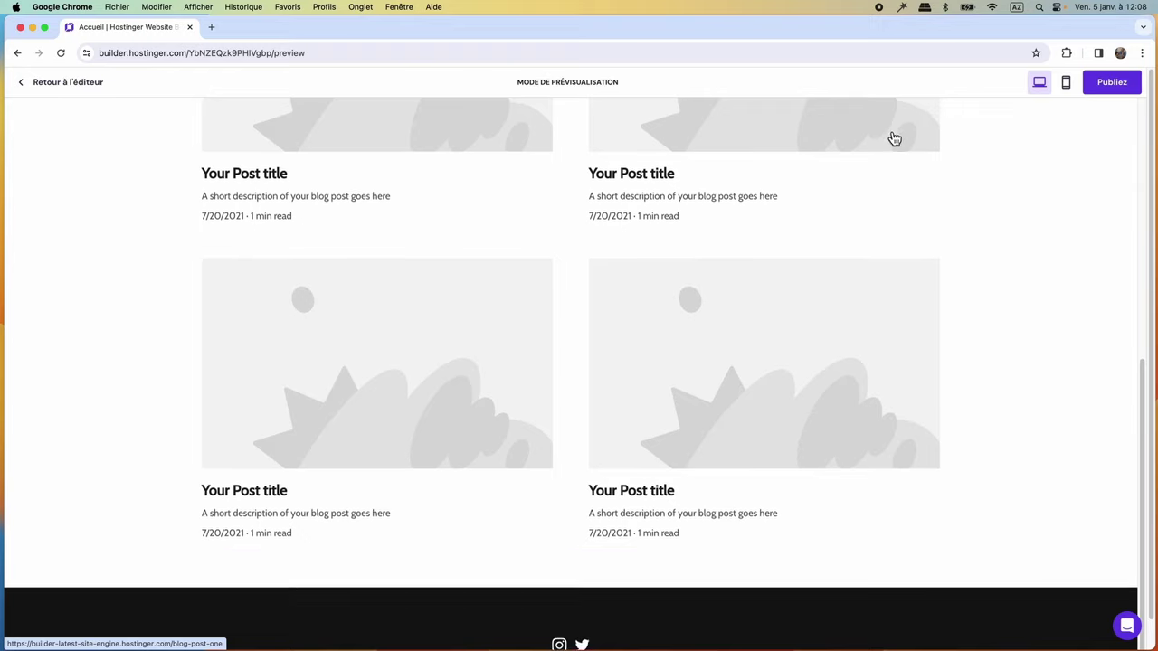
left_click(85, 91)
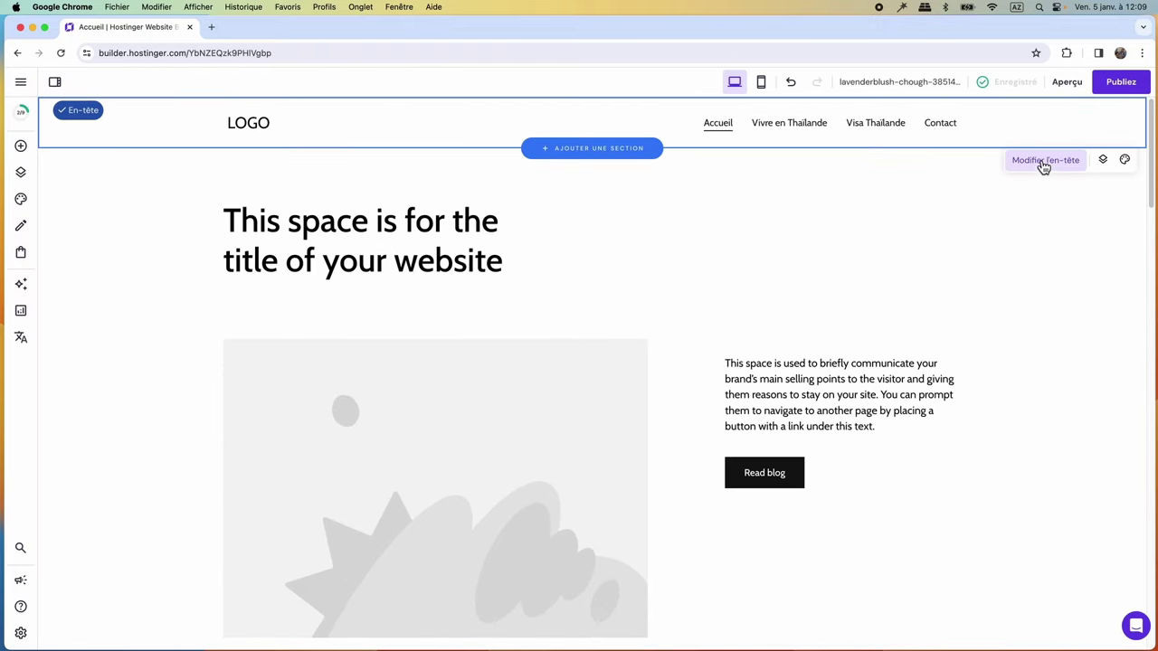
Pin the header in its layout settings and save the site.
left_click(1044, 163)
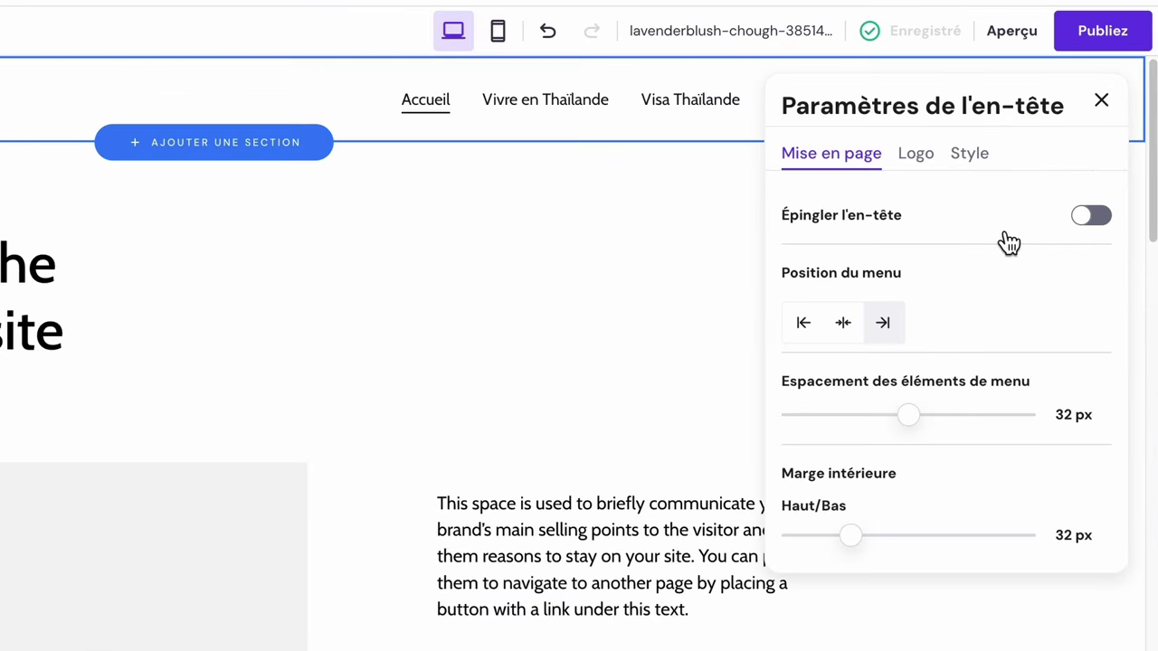
left_click(1109, 220)
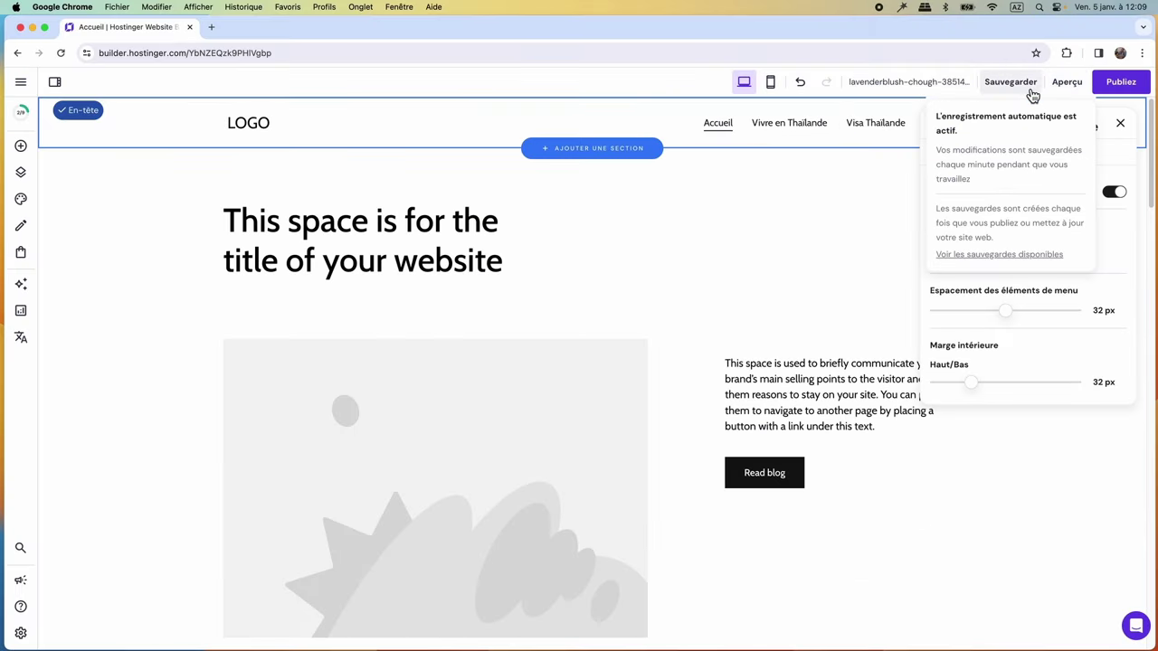
left_click(922, 36)
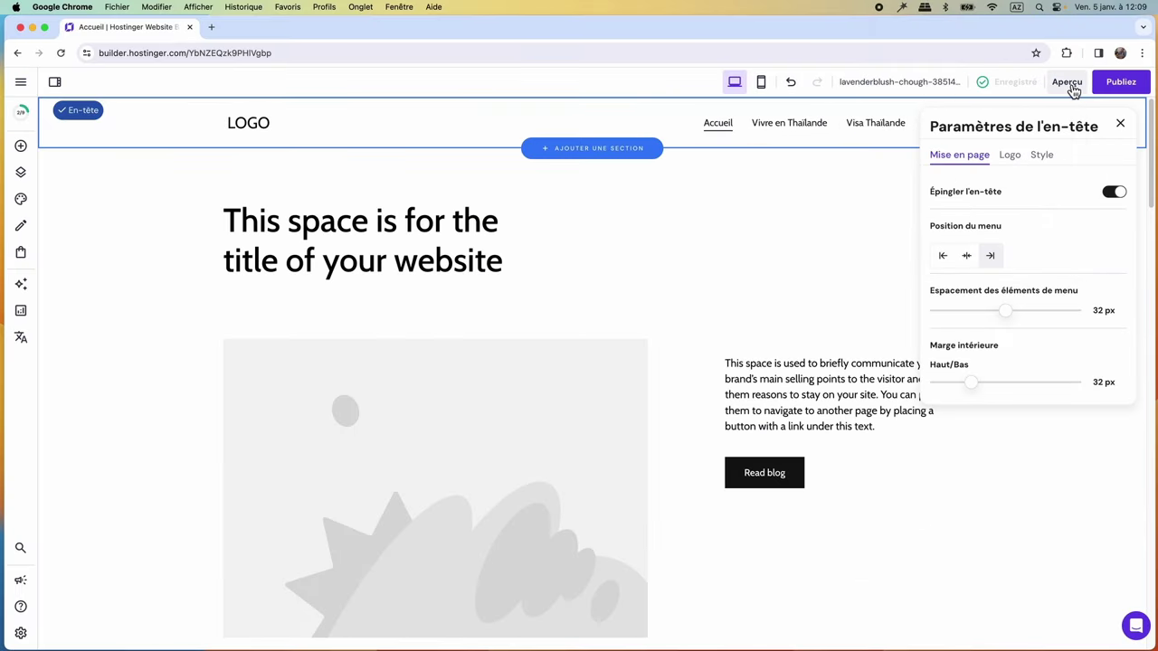
Preview the Vivre en Thaïlande page and check how the pinned header behaves while scrolling.
left_click(1068, 82)
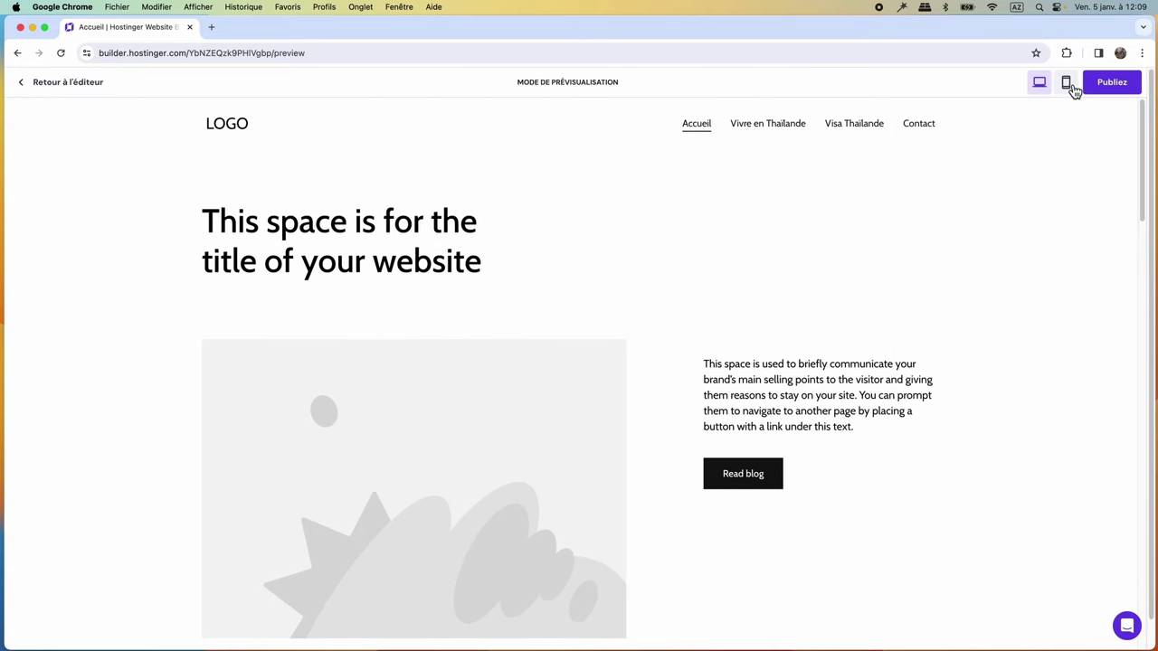
left_click(749, 129)
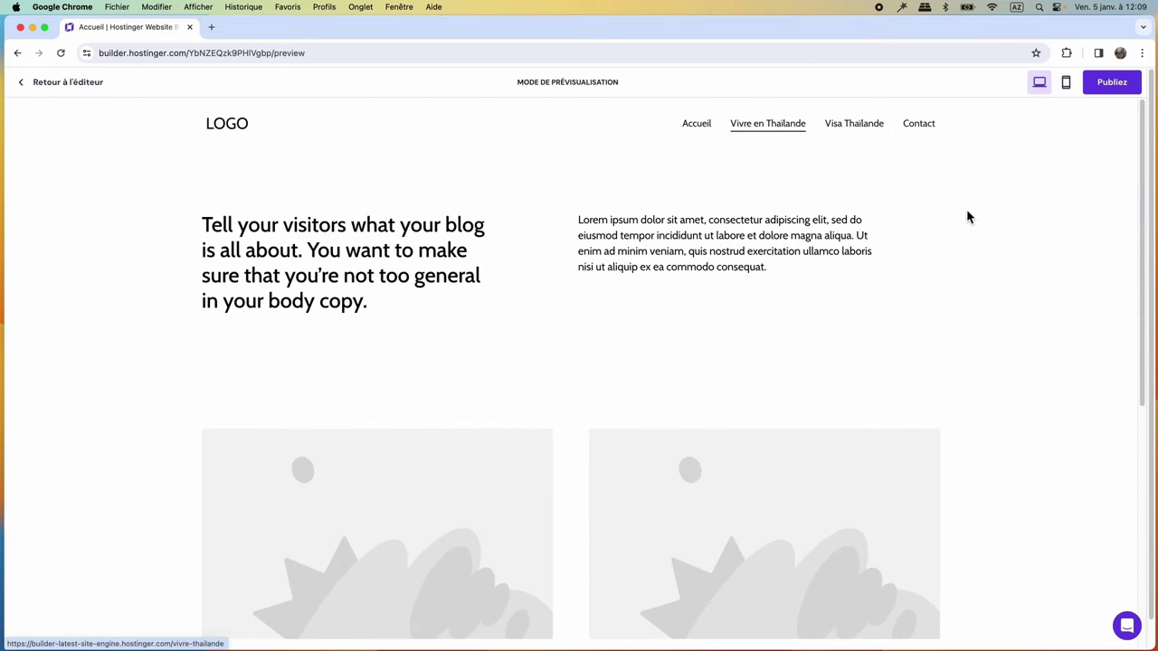
scroll(1011, 297, "down", 1)
scroll(1012, 304, "down", 2)
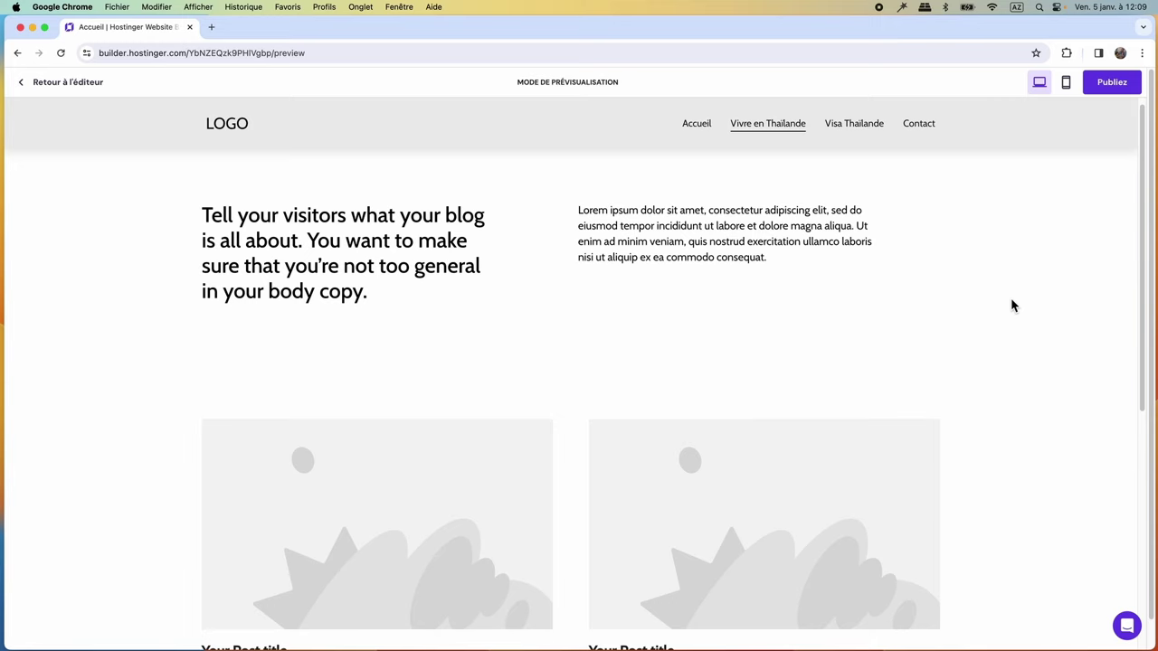
scroll(1011, 304, "down", 1)
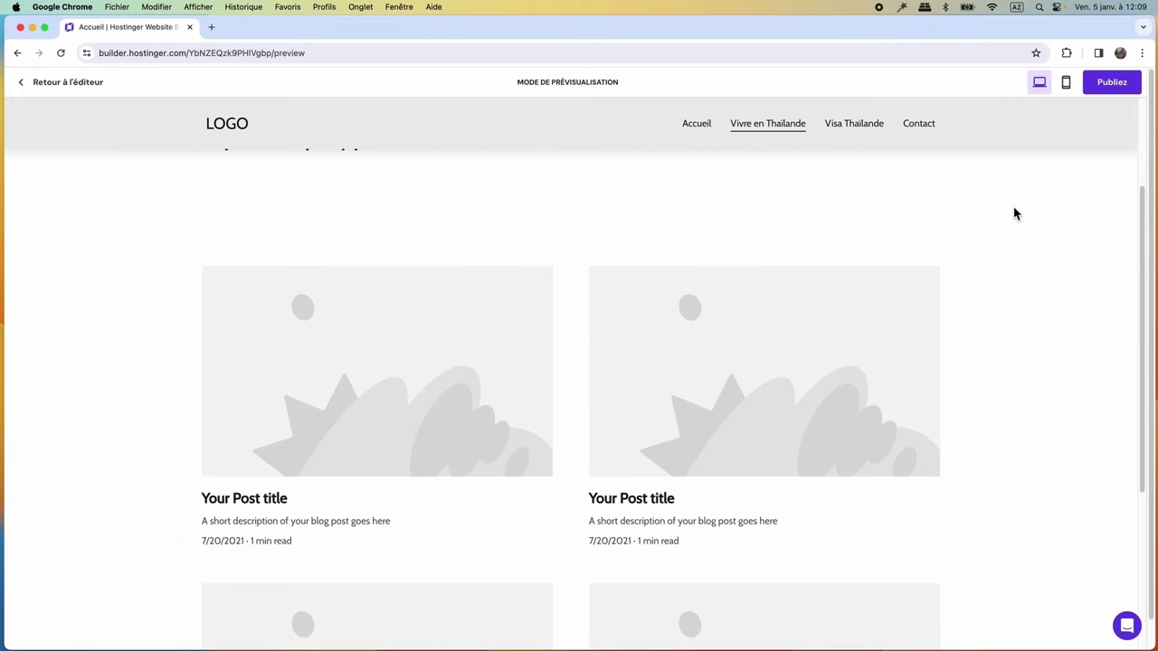
Leave the preview, reopen the header's layout settings in the editor and unpin the header.
scroll(1012, 217, "down", 1)
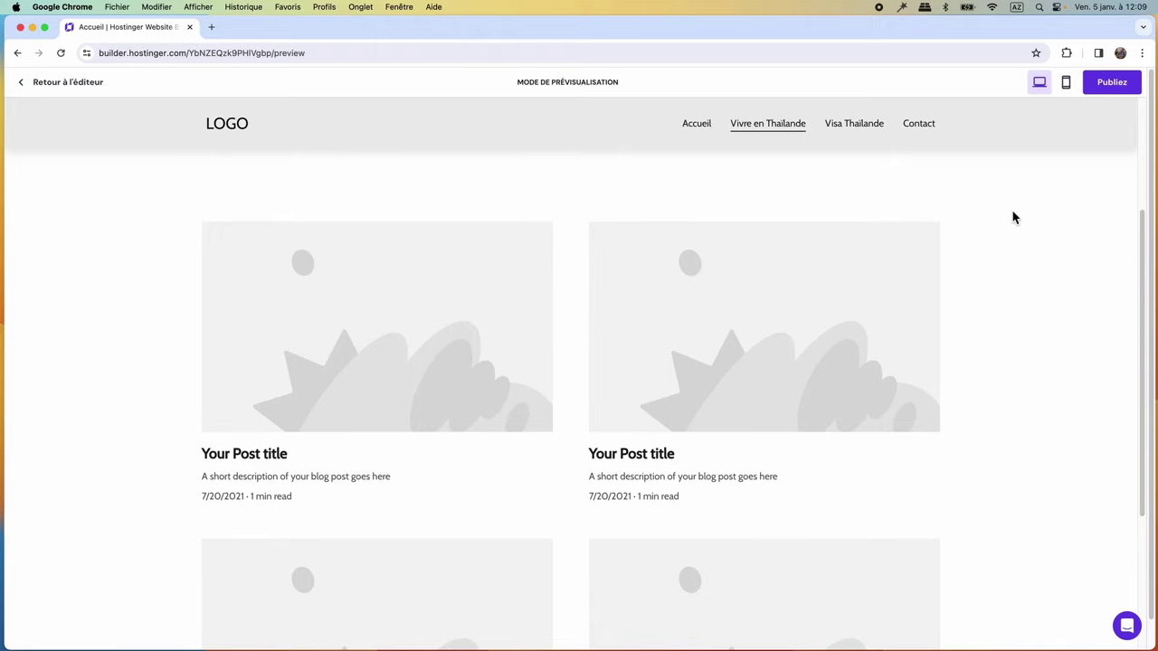
left_click(48, 84)
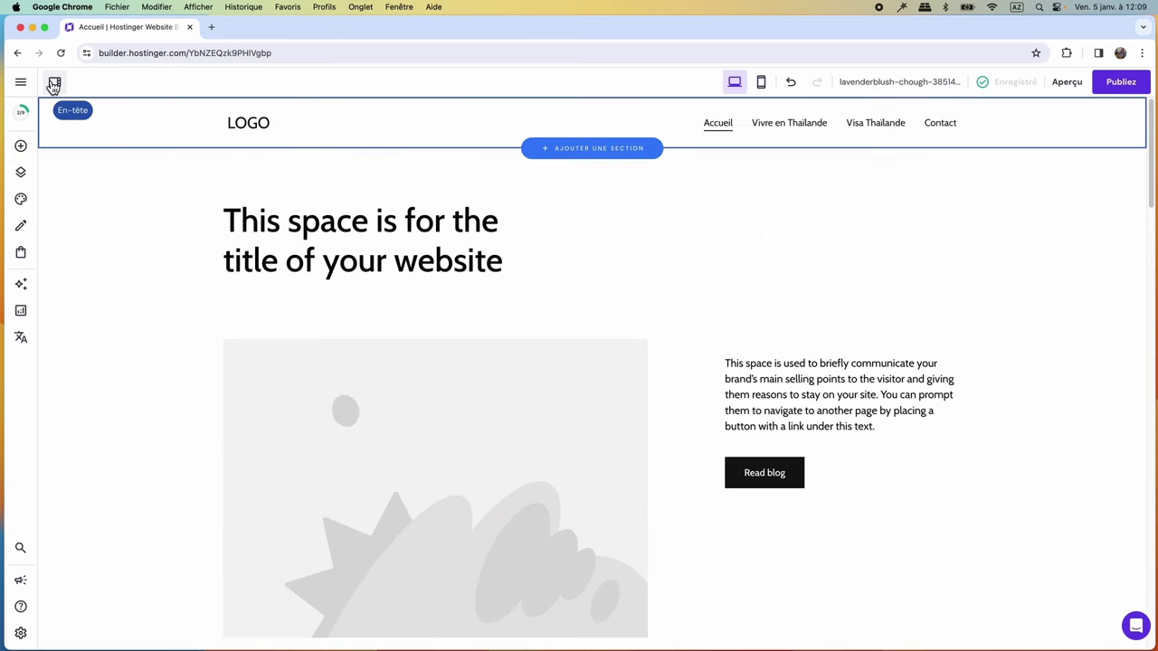
left_click(1027, 132)
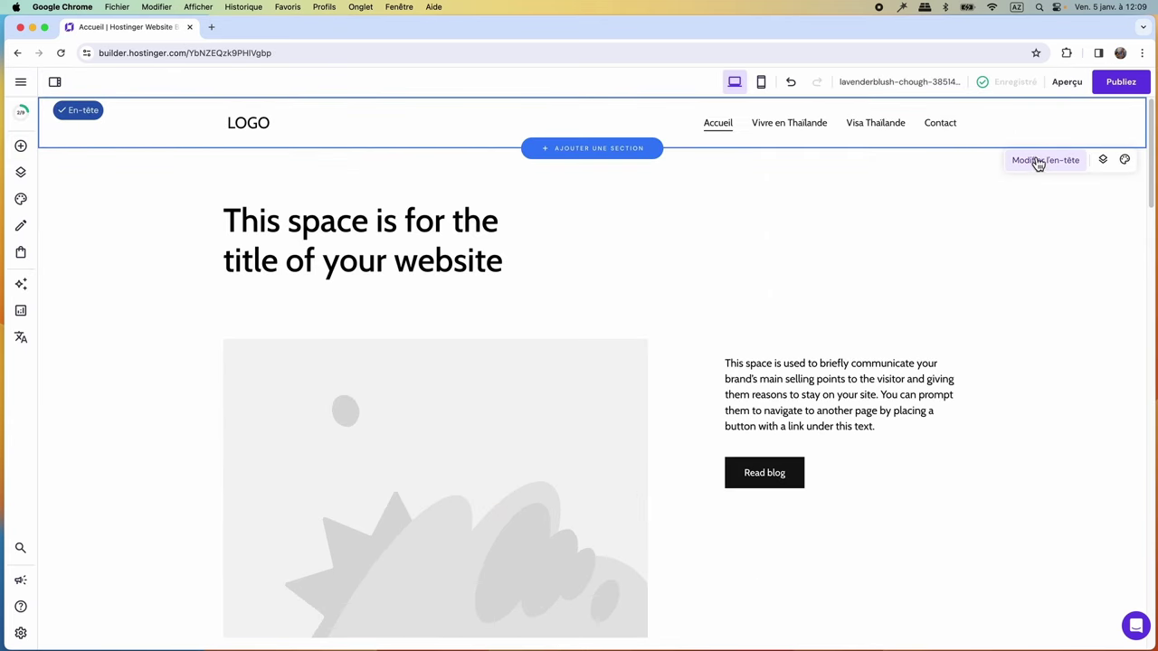
left_click(1038, 164)
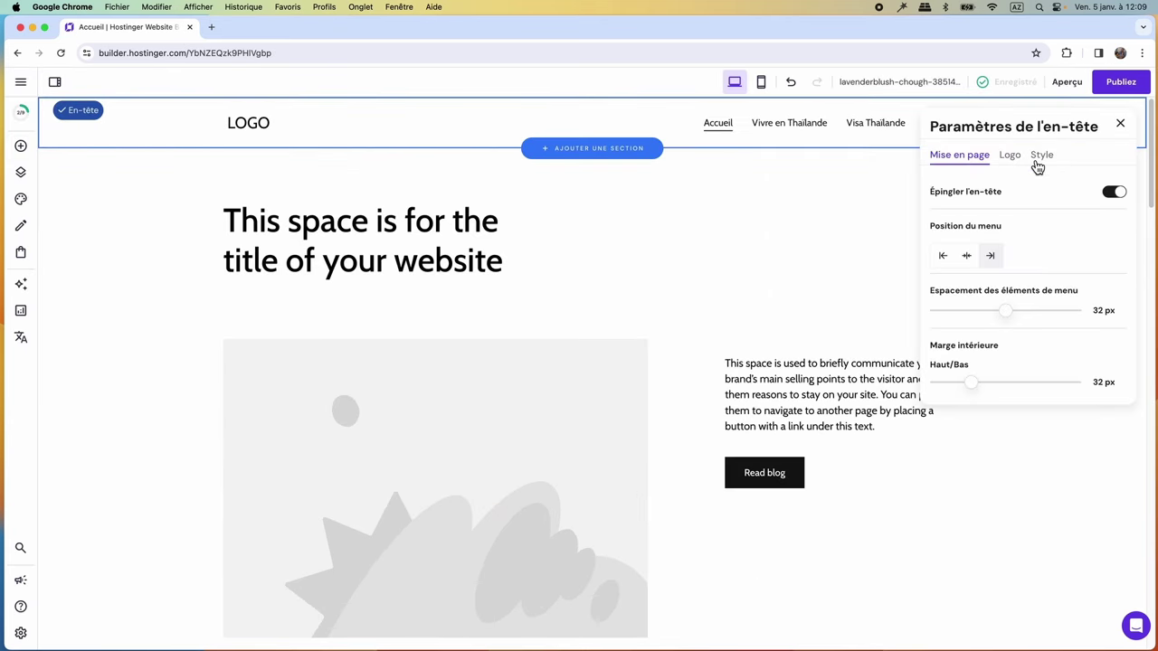
left_click(1114, 194)
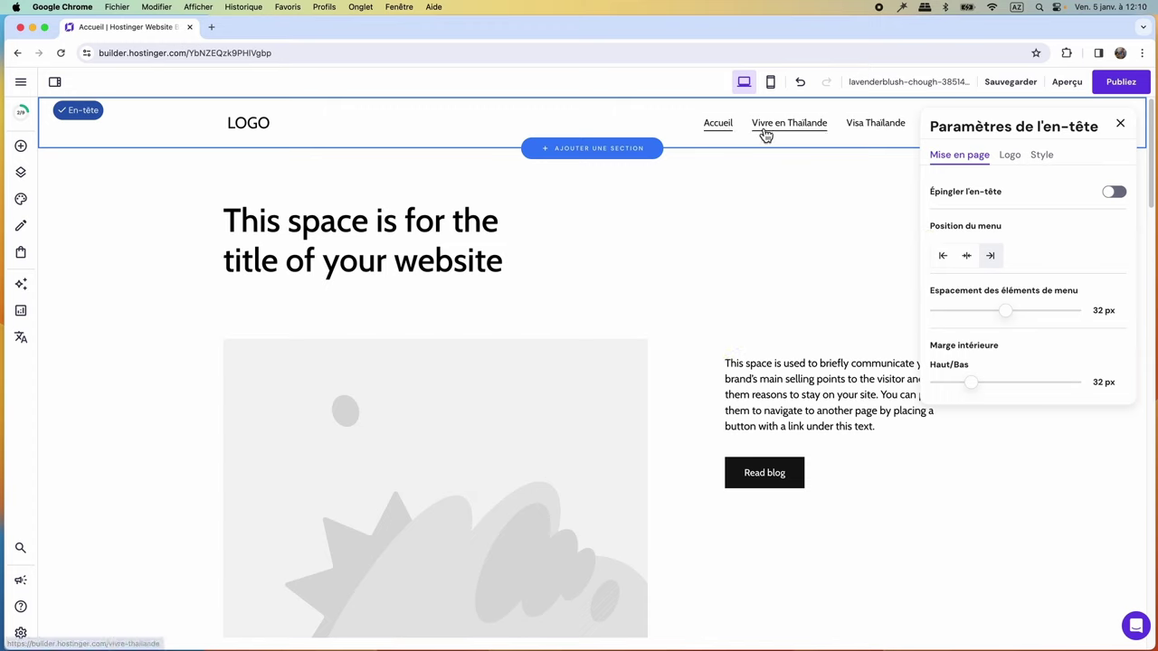
Try the centred and left positions for the header menu, and hide the header's logo.
left_click(967, 257)
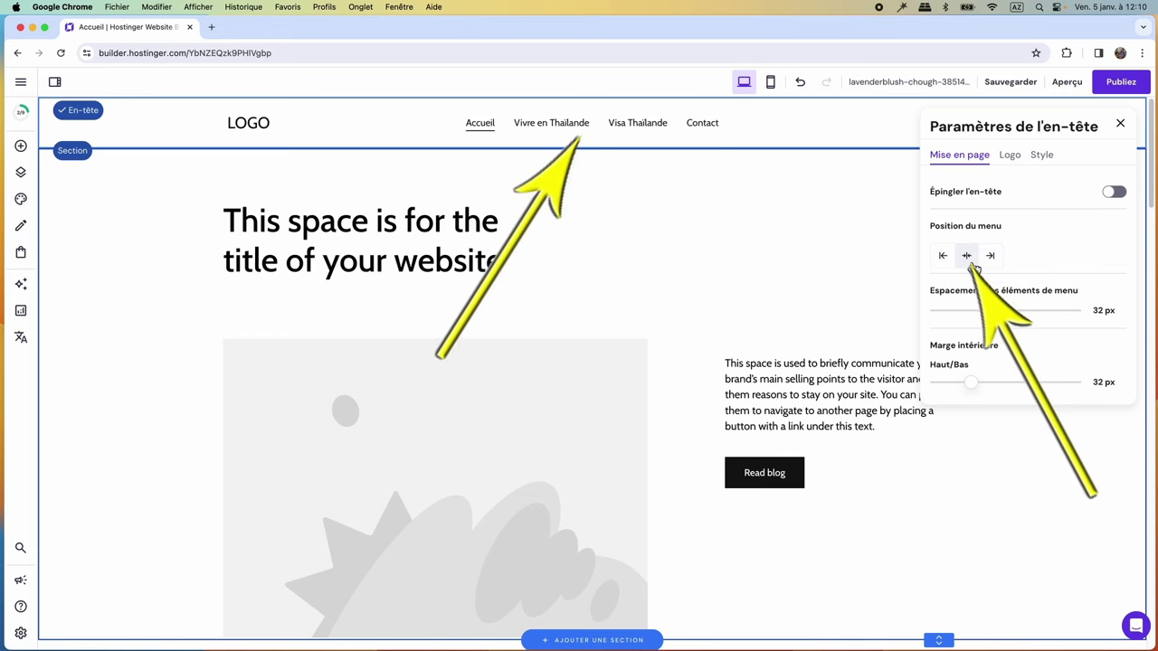
left_click(946, 262)
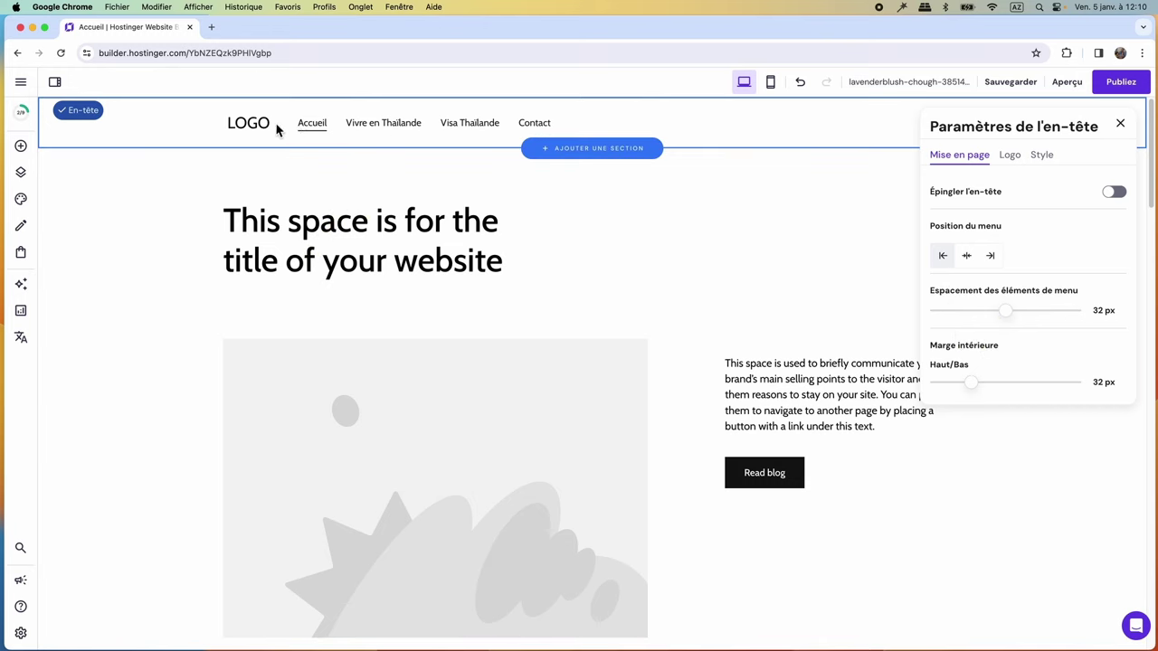
left_click(1018, 161)
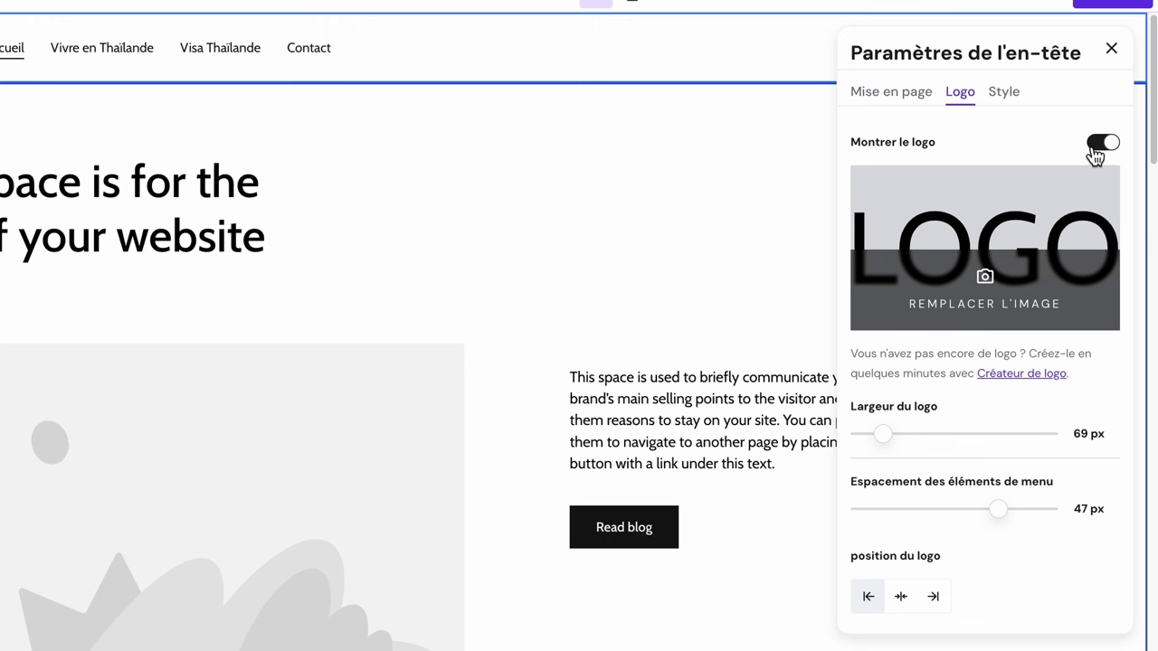
left_click(1096, 146)
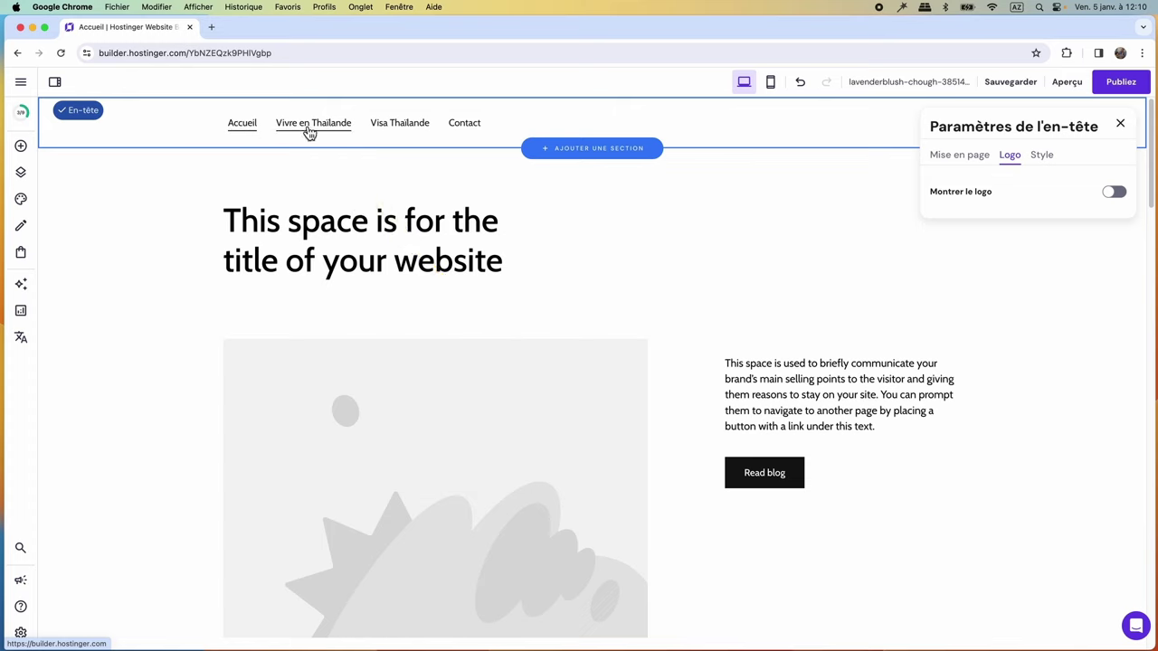
Centre the header menu, with 58 px spacing between menu items and a 23 px vertical inner margin.
left_click(973, 160)
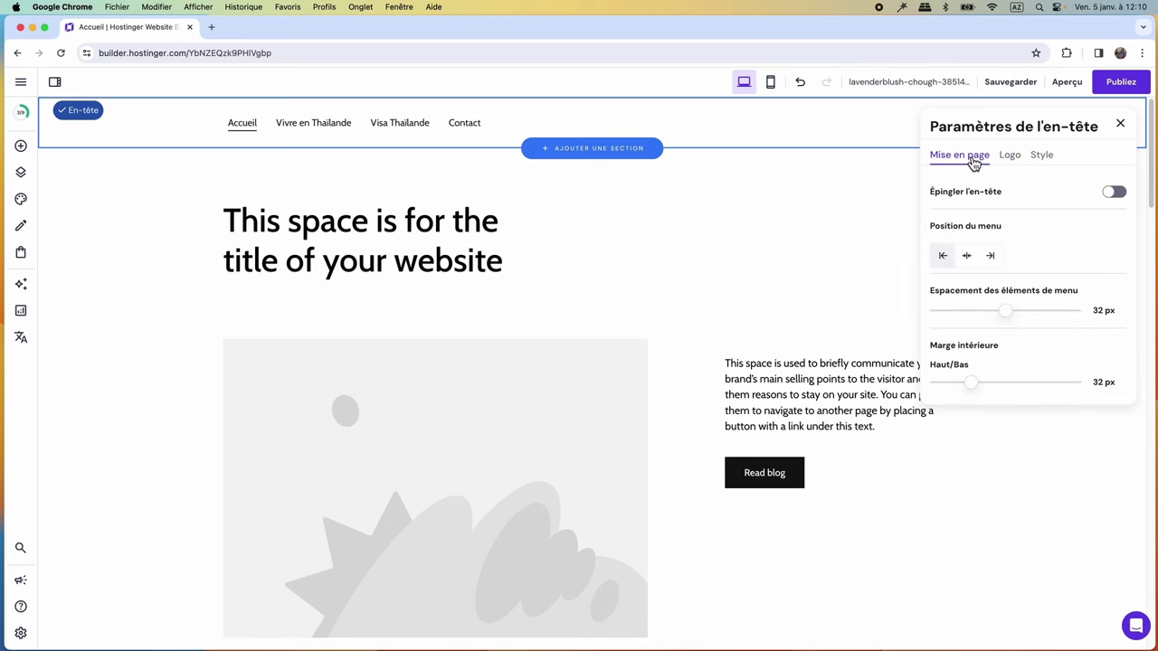
left_click(974, 260)
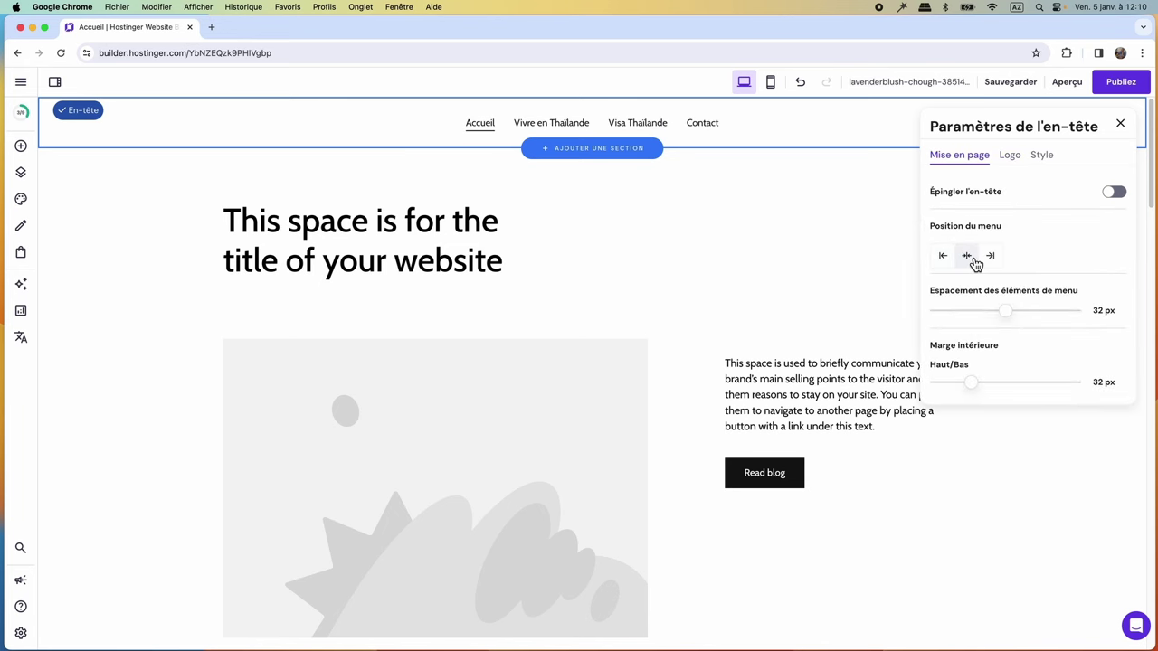
left_click_drag(1005, 311, 1003, 311)
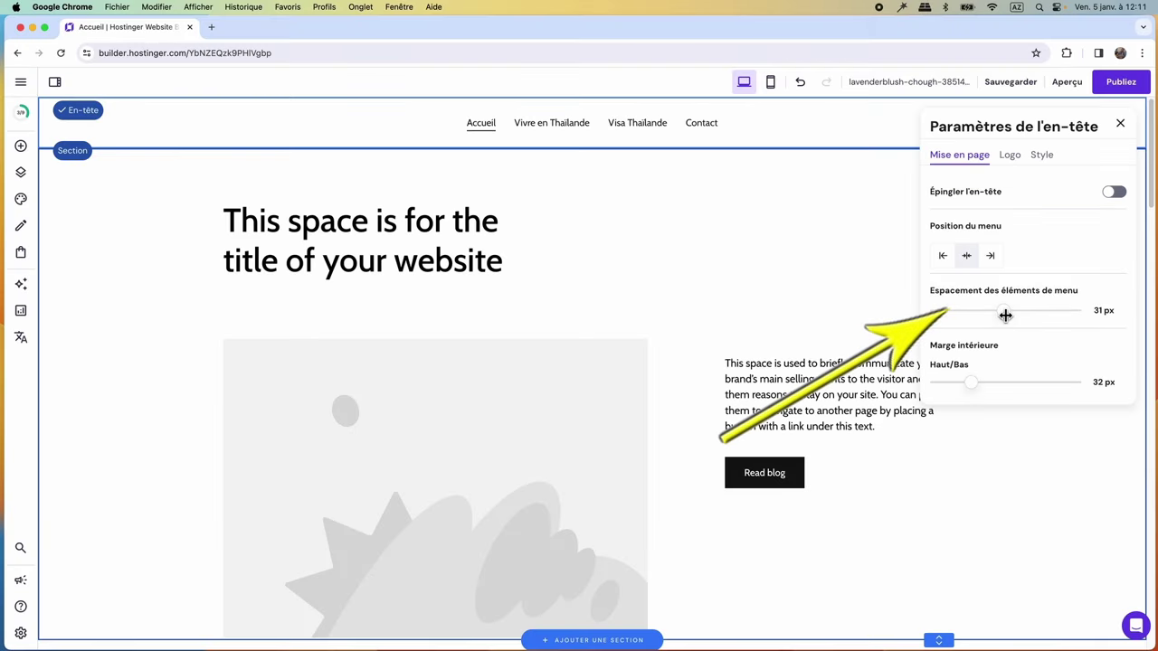
mouse_move(1004, 313)
left_mouse_down()
mouse_move(971, 314)
mouse_move(1065, 314)
left_mouse_up()
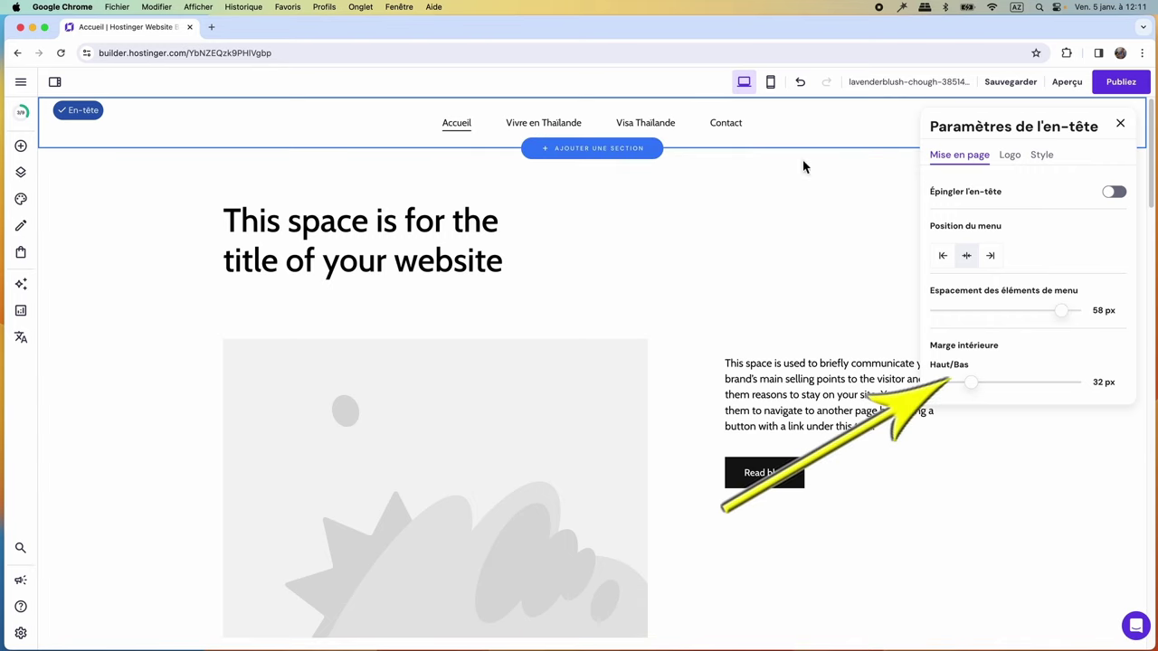
mouse_move(971, 382)
left_mouse_down()
mouse_move(1014, 386)
mouse_move(948, 386)
mouse_move(983, 385)
mouse_move(964, 388)
left_mouse_up()
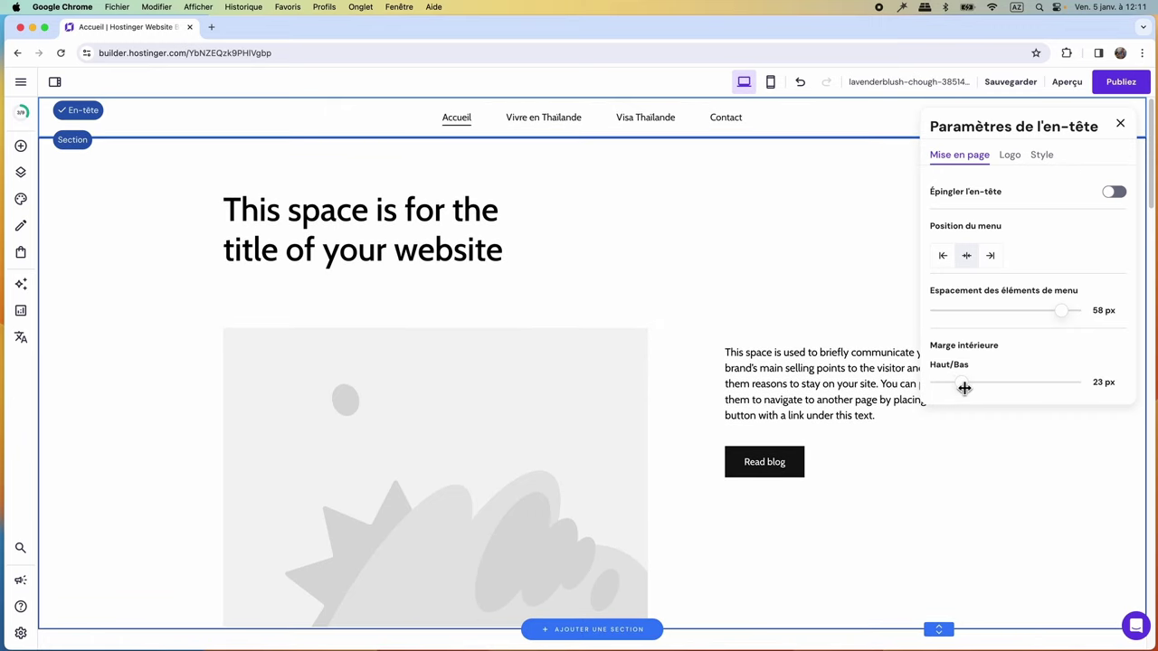
Turn on the social icons in the header's style settings.
left_click(1008, 161)
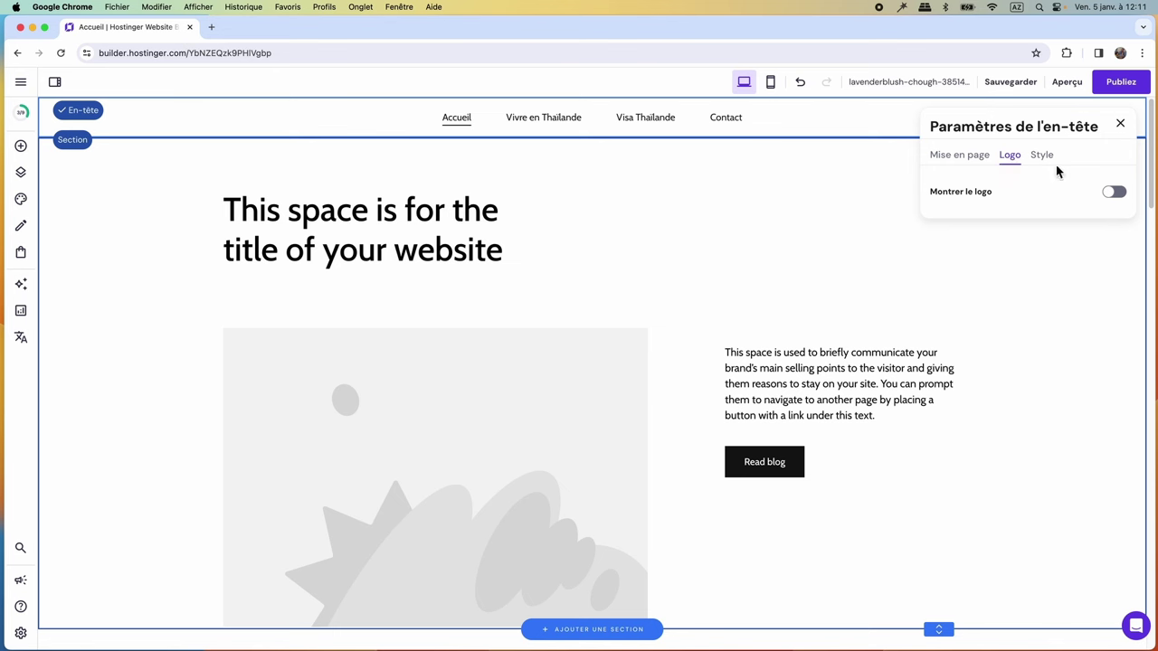
left_click(1043, 163)
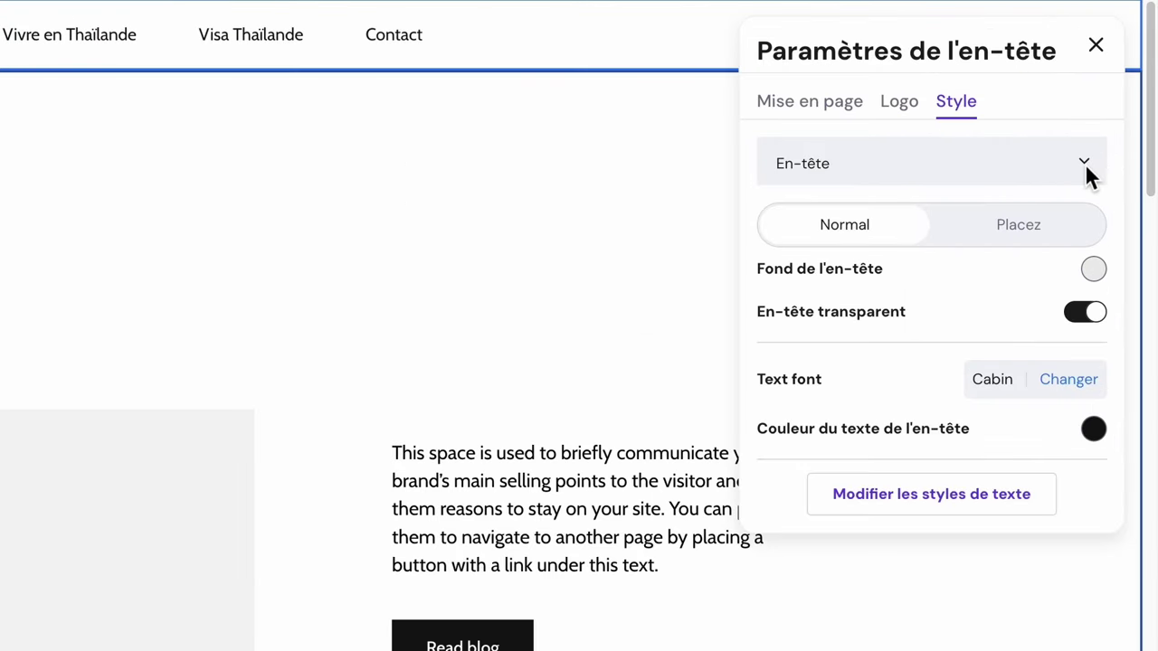
left_click(1086, 168)
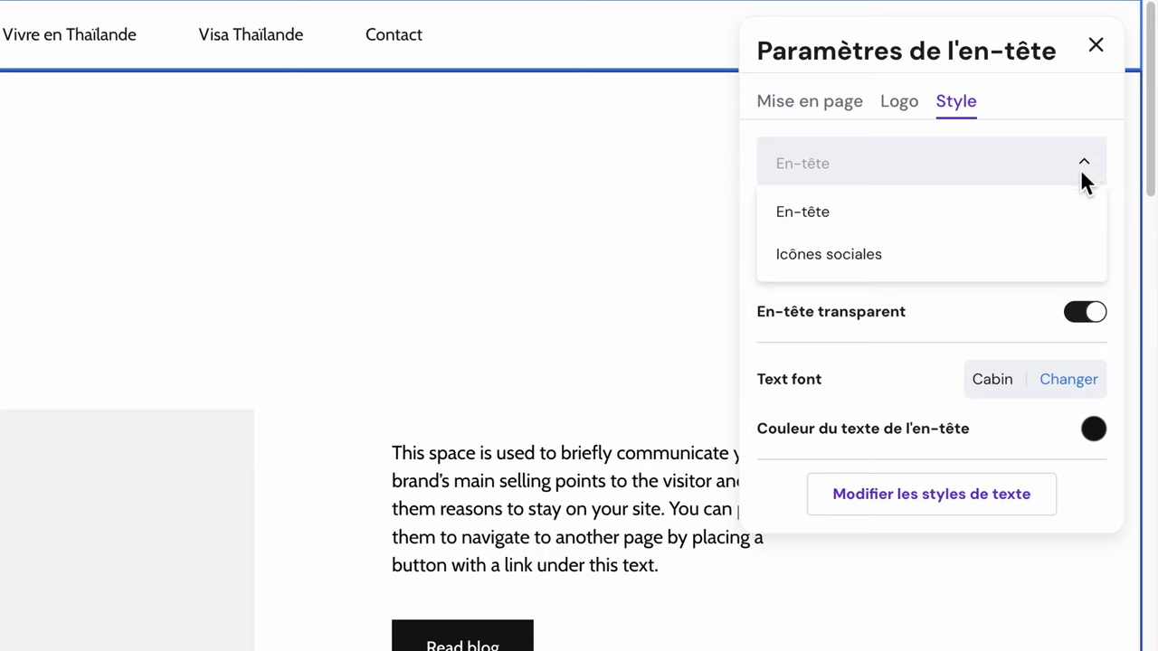
left_click(937, 267)
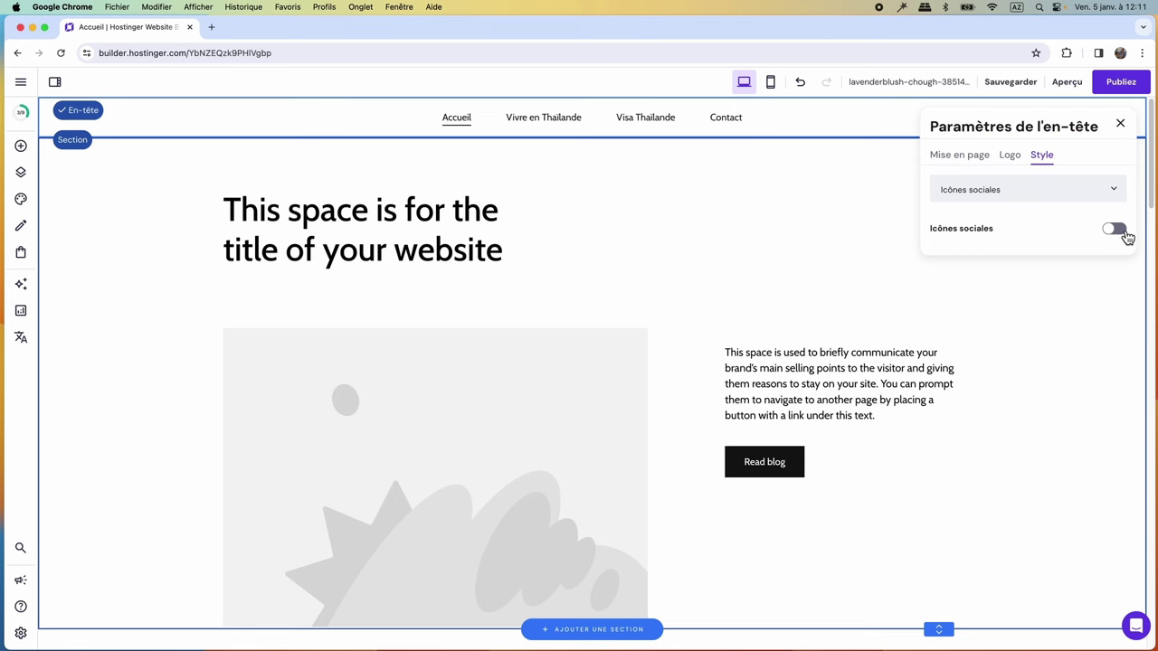
left_click(1122, 233)
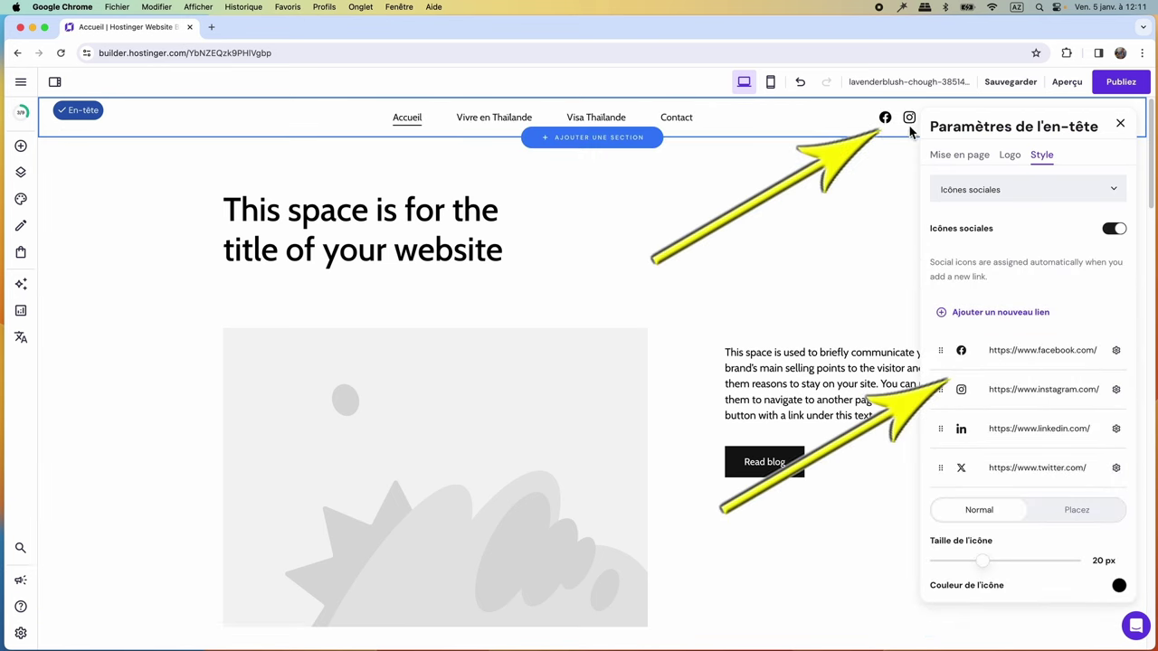
Try removing the Facebook link from the header's social icons and enlarging them to 24 px, and switch the icons off.
left_click(1116, 353)
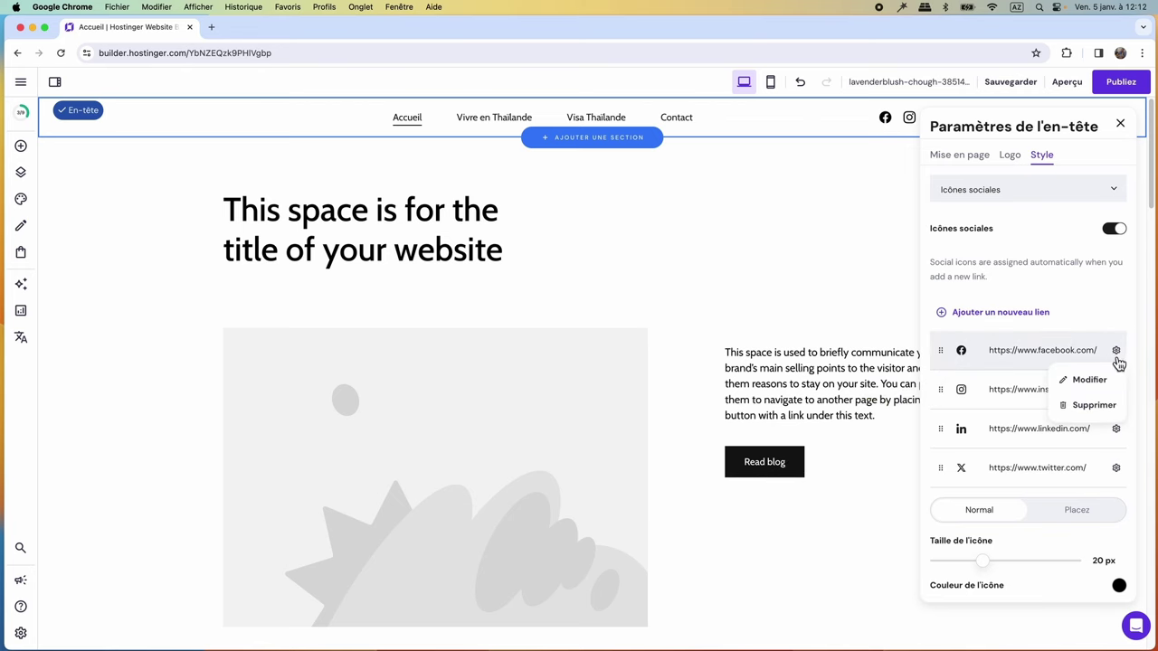
left_click(1095, 406)
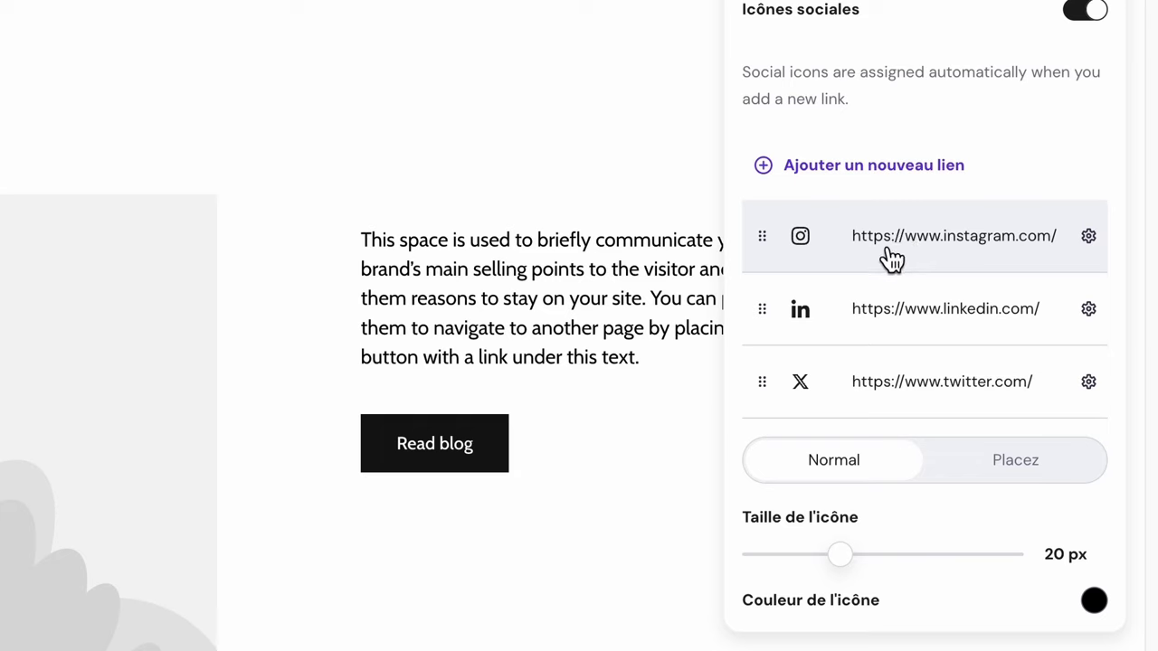
left_click(941, 240)
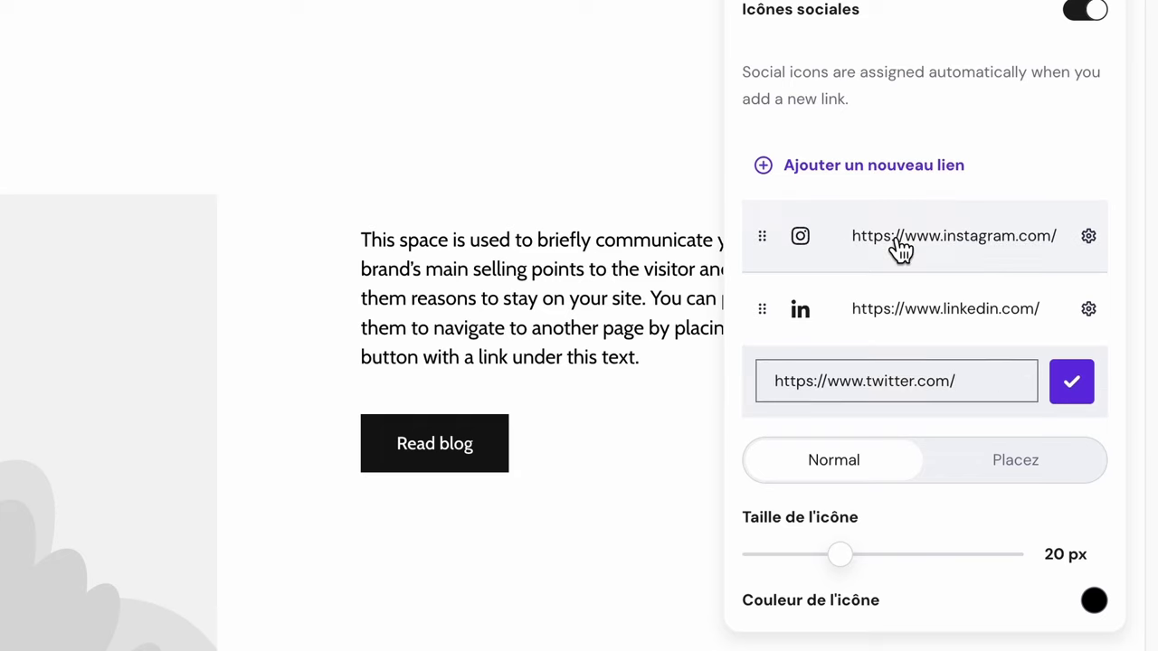
left_click(880, 166)
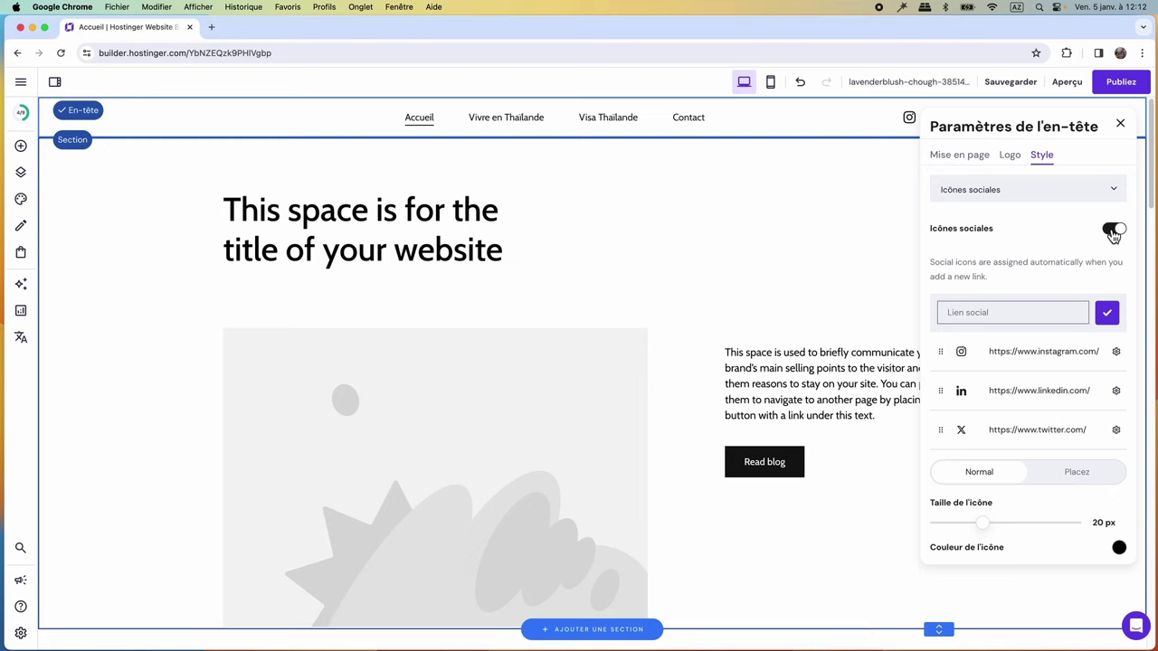
mouse_move(985, 527)
left_mouse_down()
mouse_move(1022, 529)
mouse_move(1000, 530)
left_mouse_up()
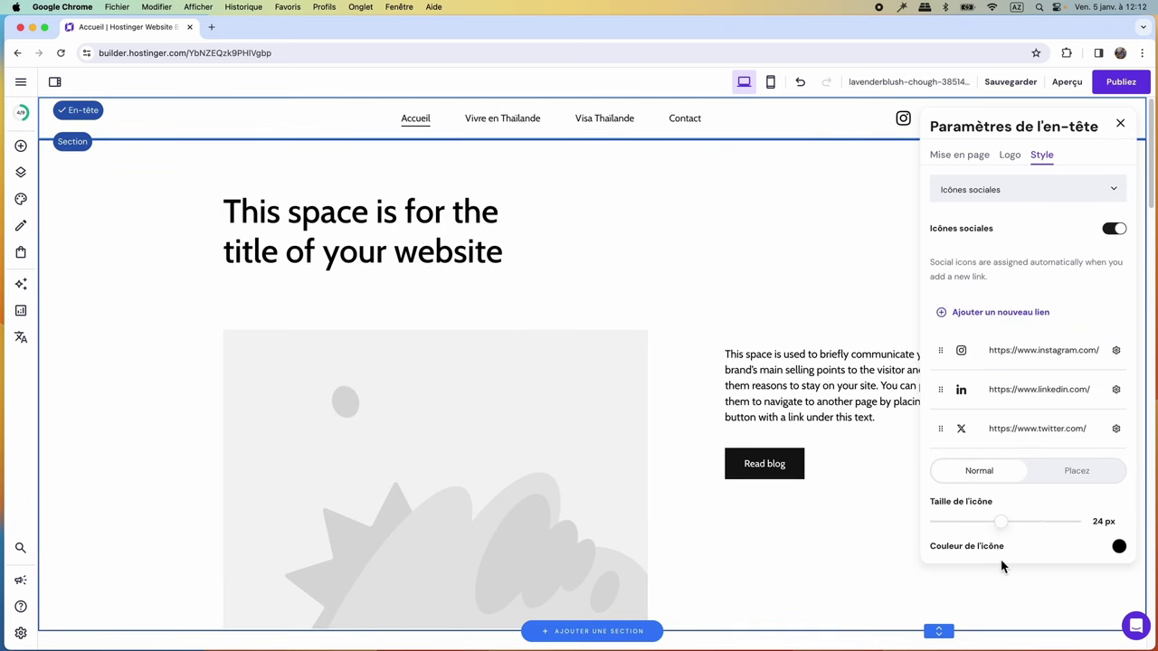
left_click(1113, 232)
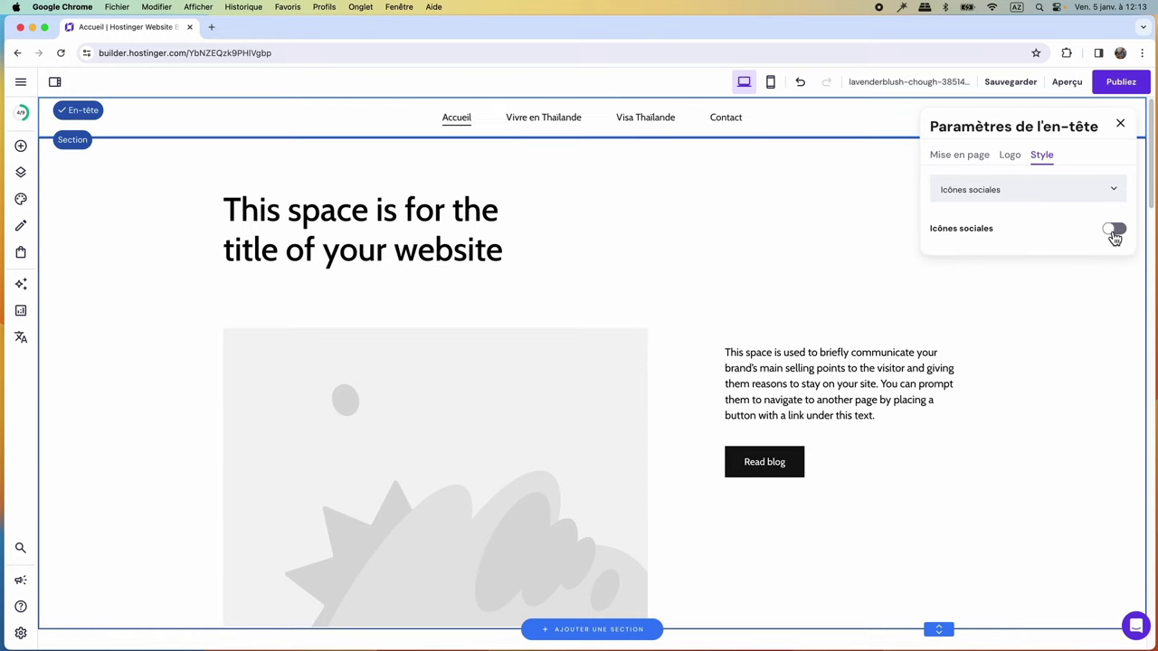
Set the hover colour of the header menu to red in the En-tête style settings.
left_click(1027, 189)
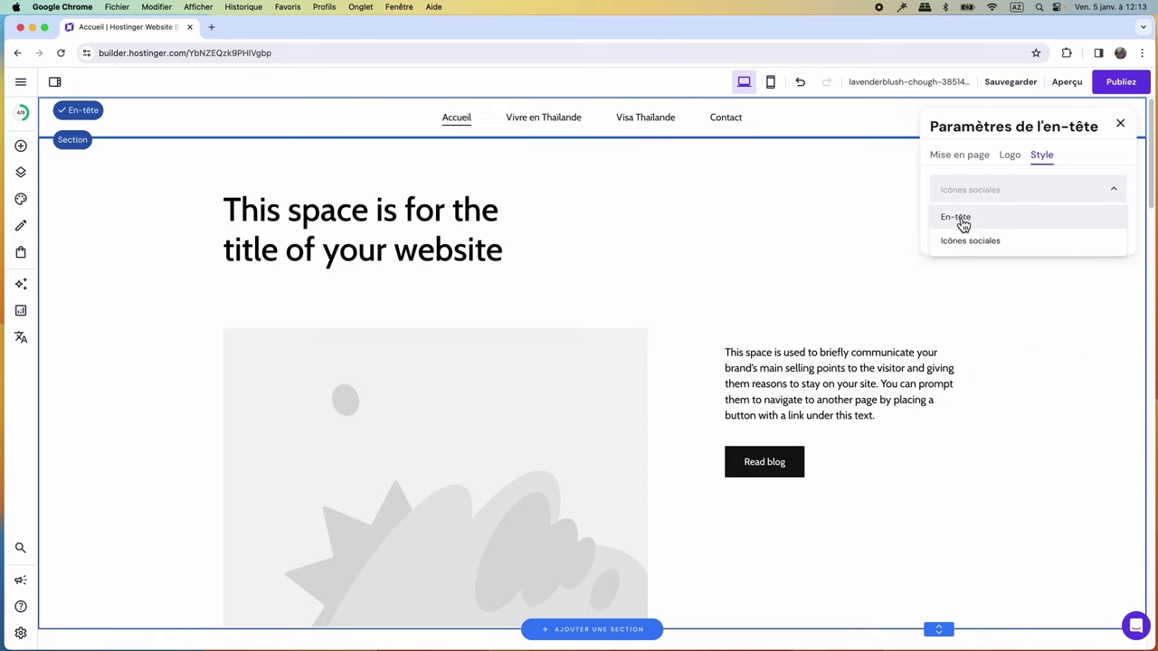
left_click(961, 217)
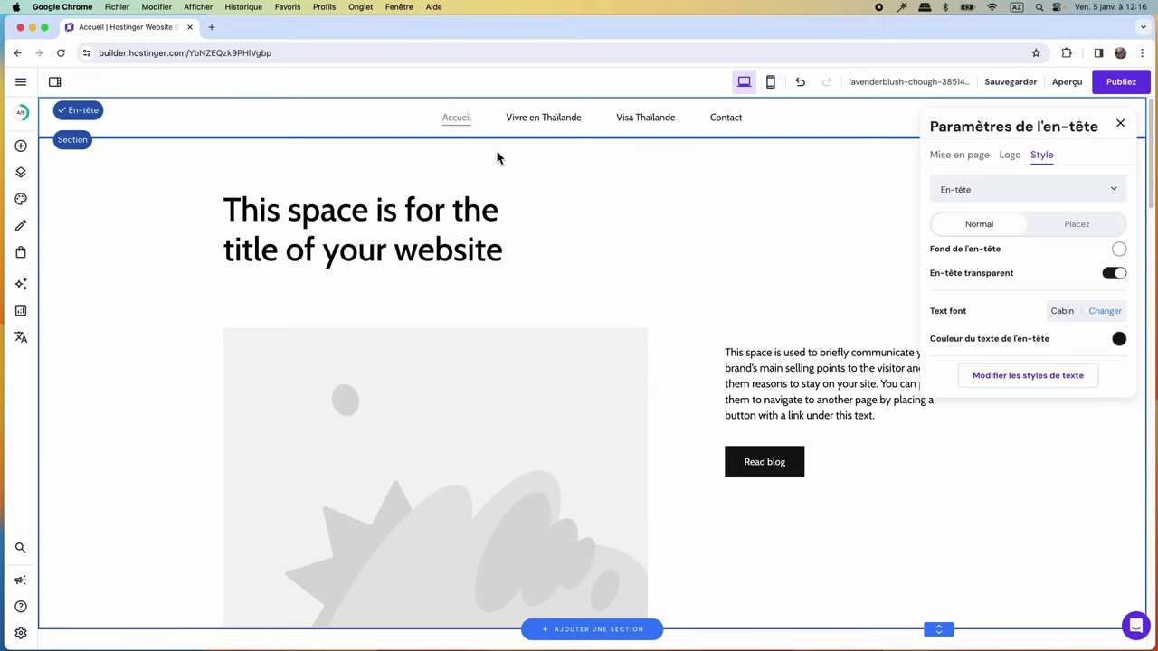
left_click(1078, 228)
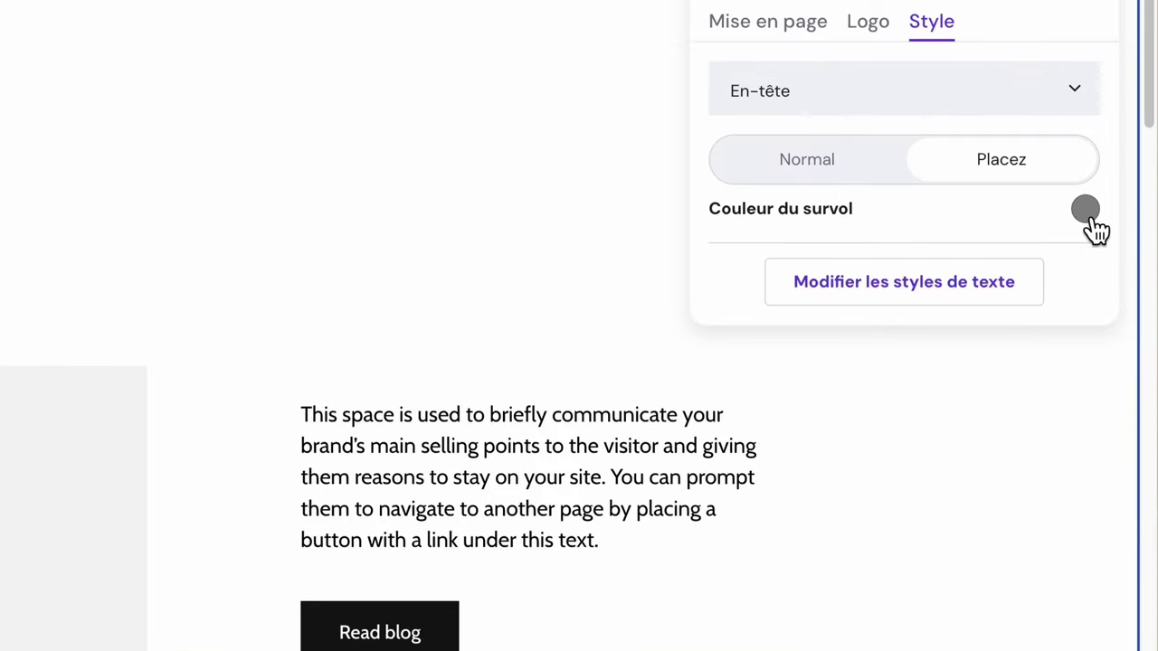
left_click(1089, 217)
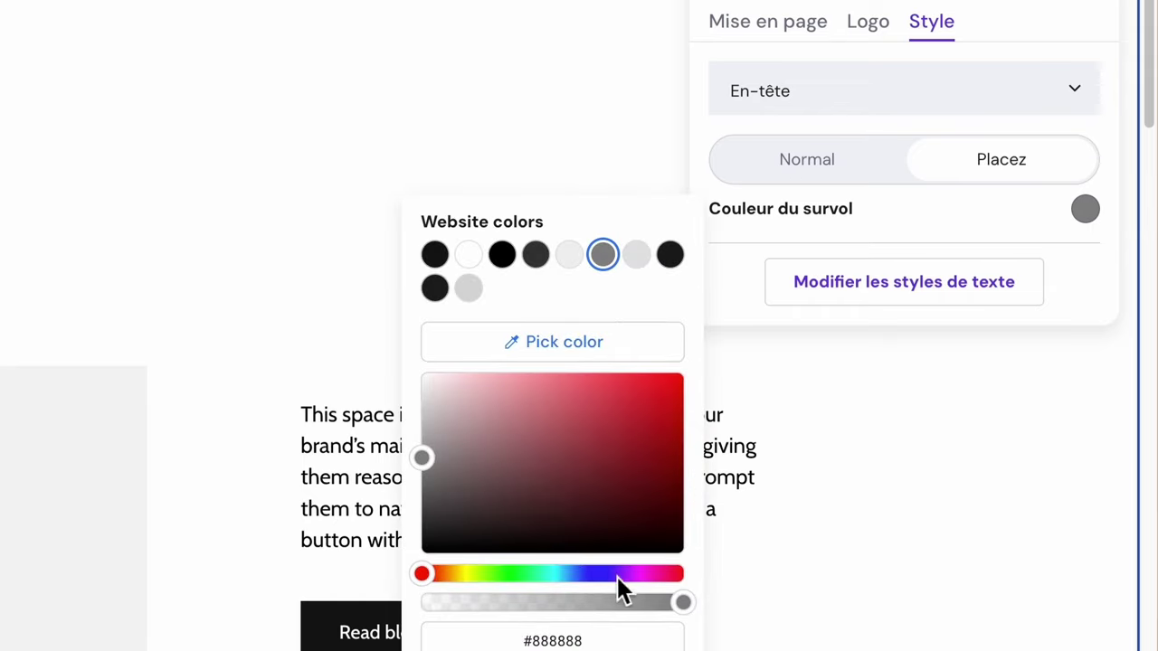
left_click_drag(617, 576, 703, 591)
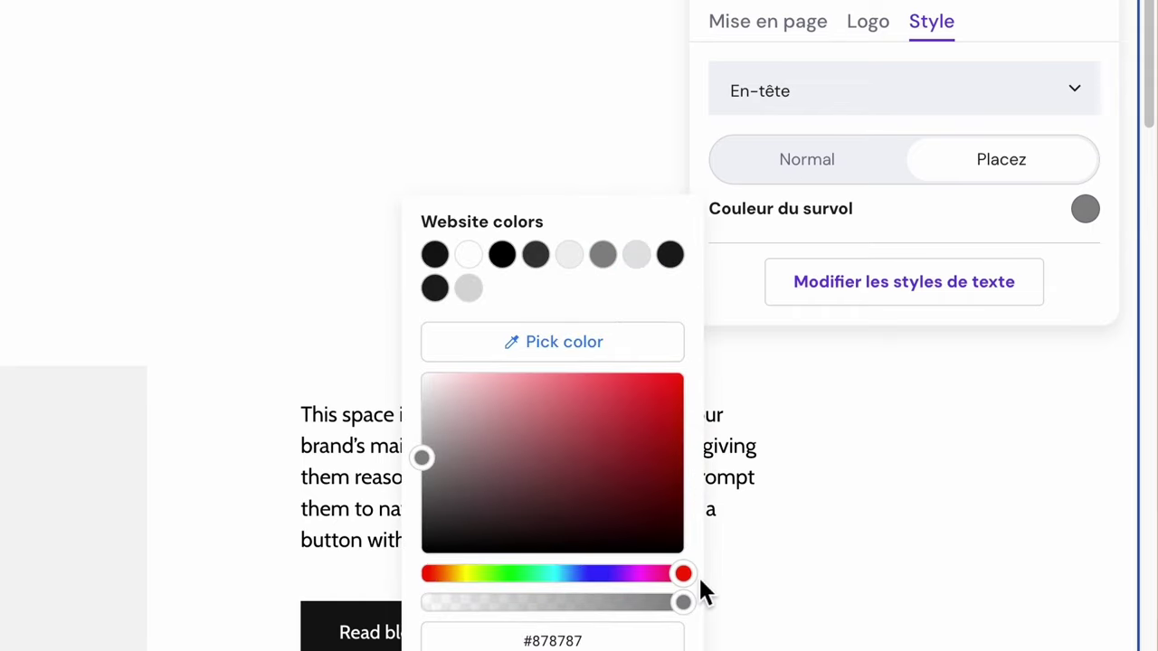
left_click(675, 387)
left_click_drag(680, 391, 690, 385)
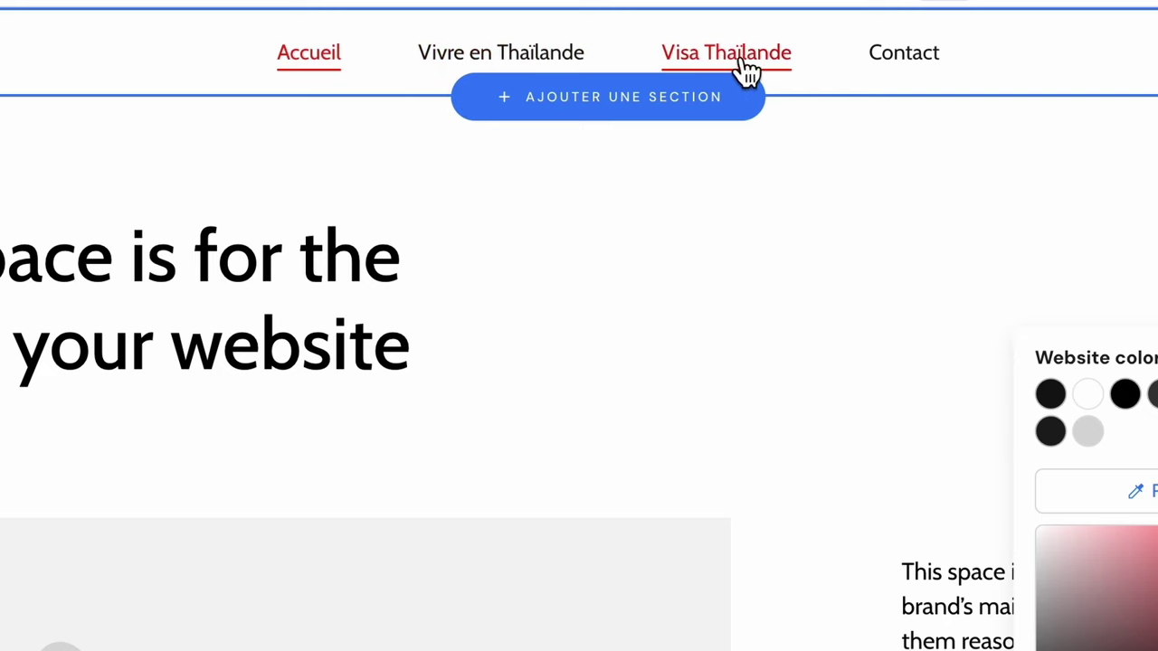
left_click(953, 62)
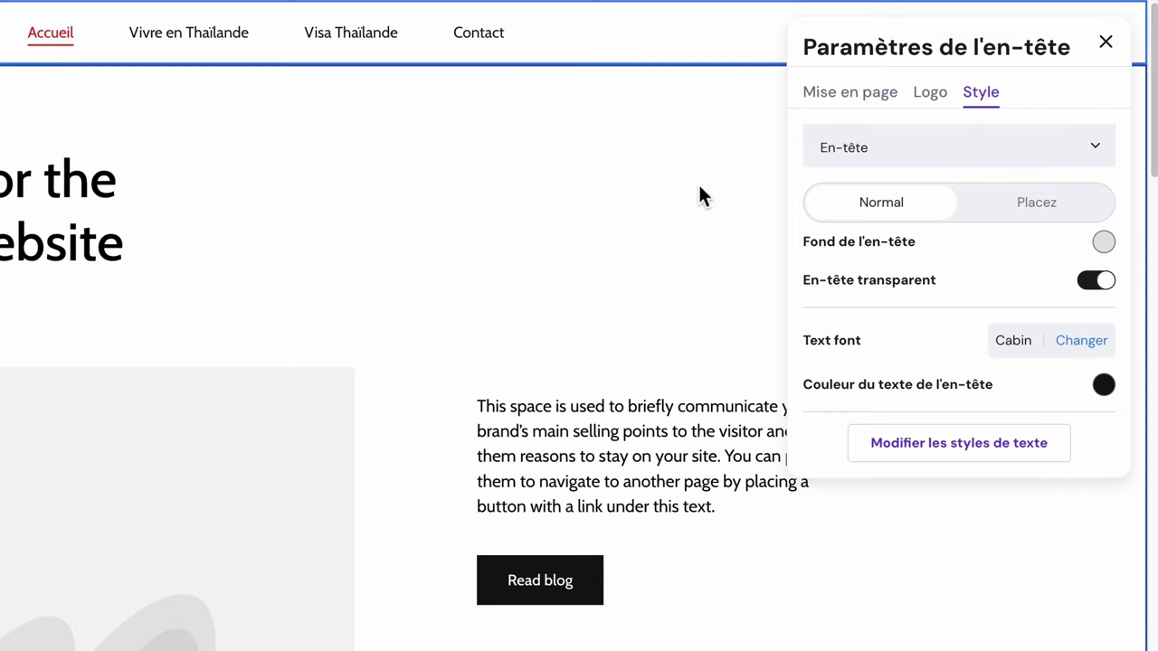
Set the header's normal background colour to bright green #45f212.
left_click(1104, 243)
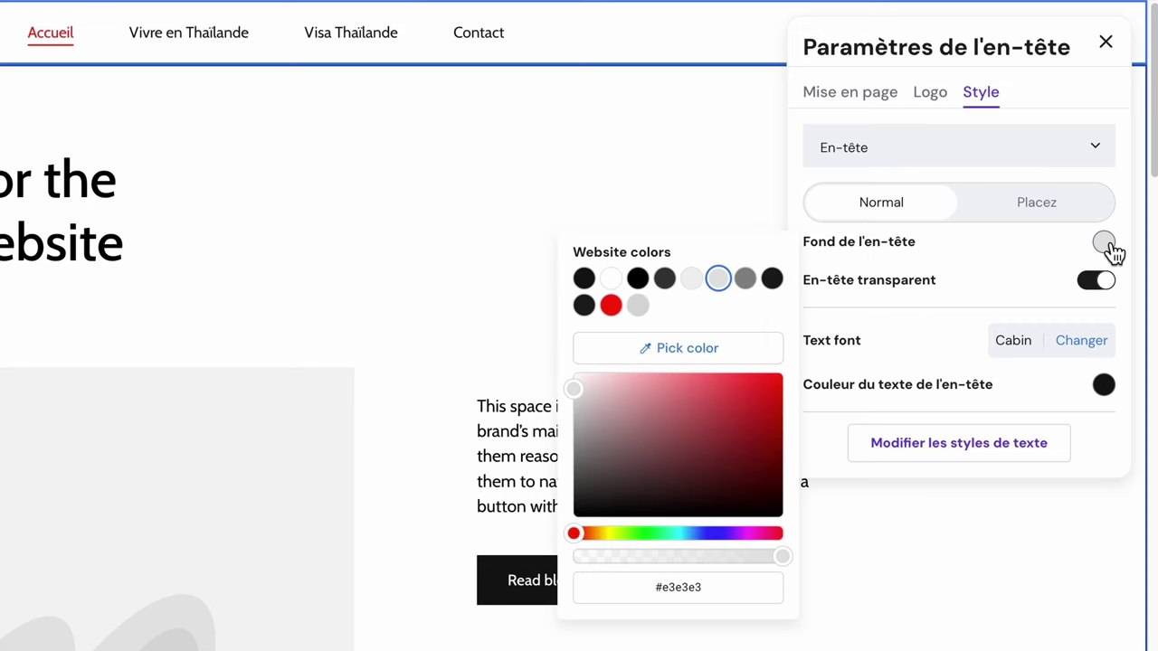
left_click(638, 534)
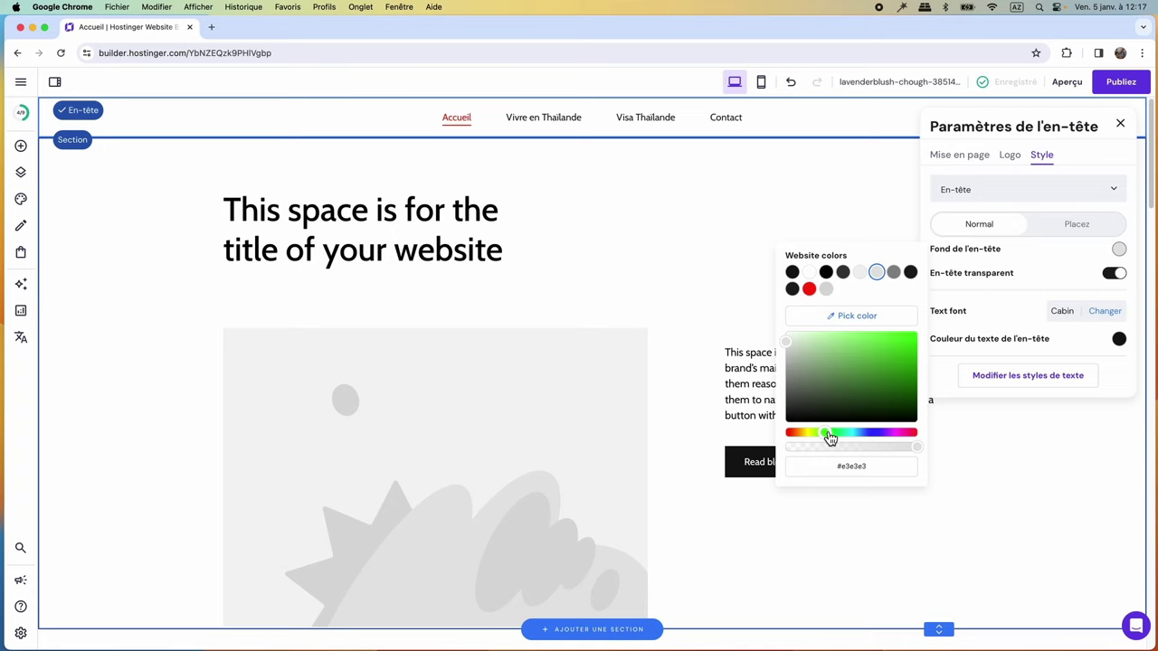
left_click(912, 340)
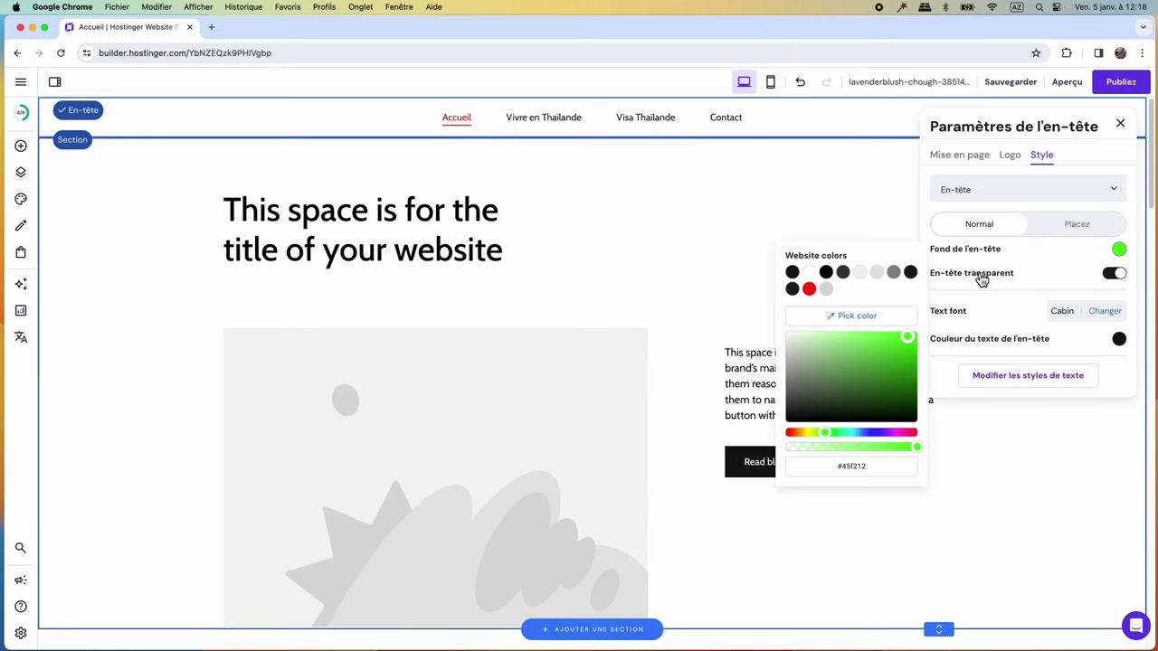
Turn off the header's transparency and set its background colour to light grey #f2f2f2.
left_click(1112, 276)
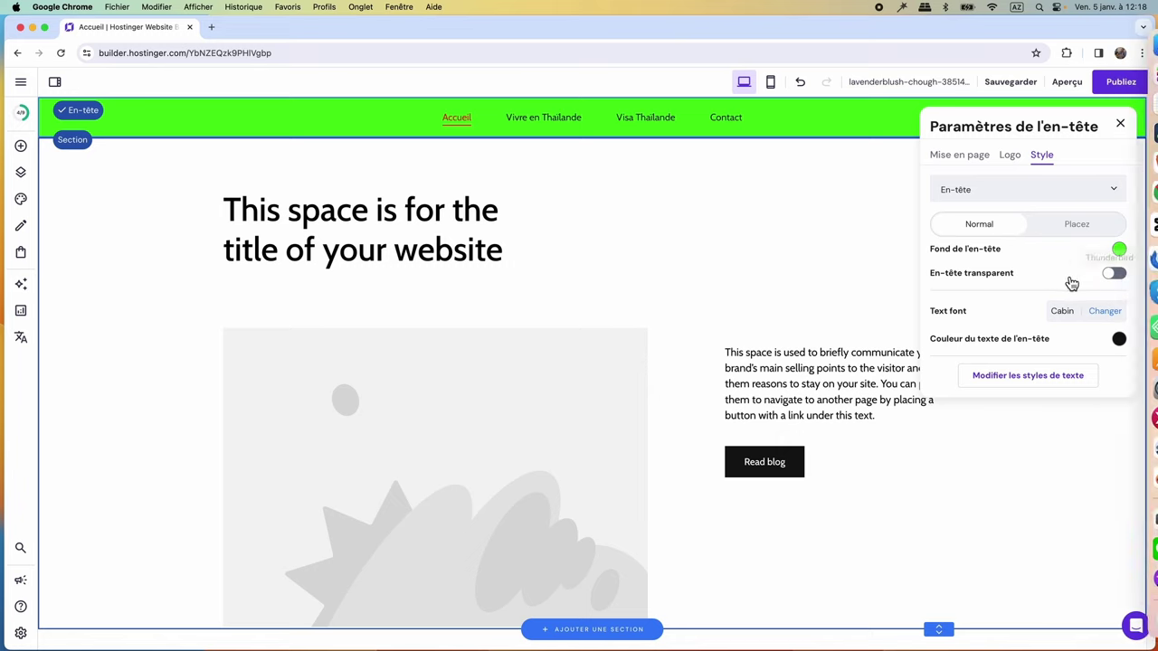
left_click(1119, 249)
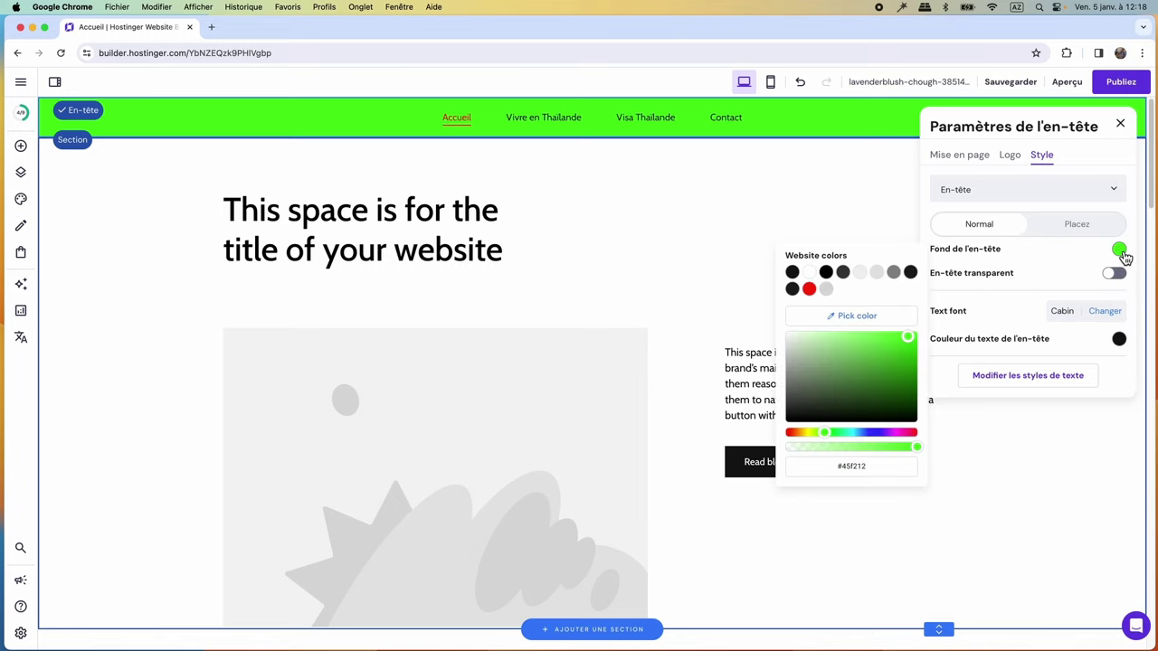
left_click(864, 275)
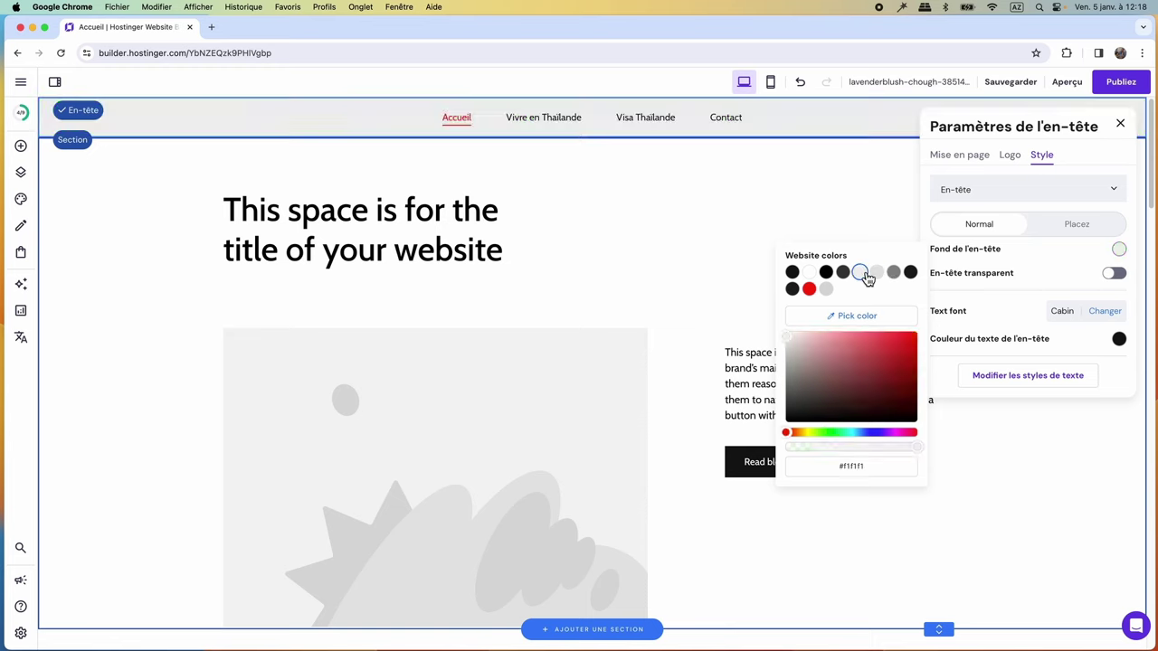
left_click(785, 338)
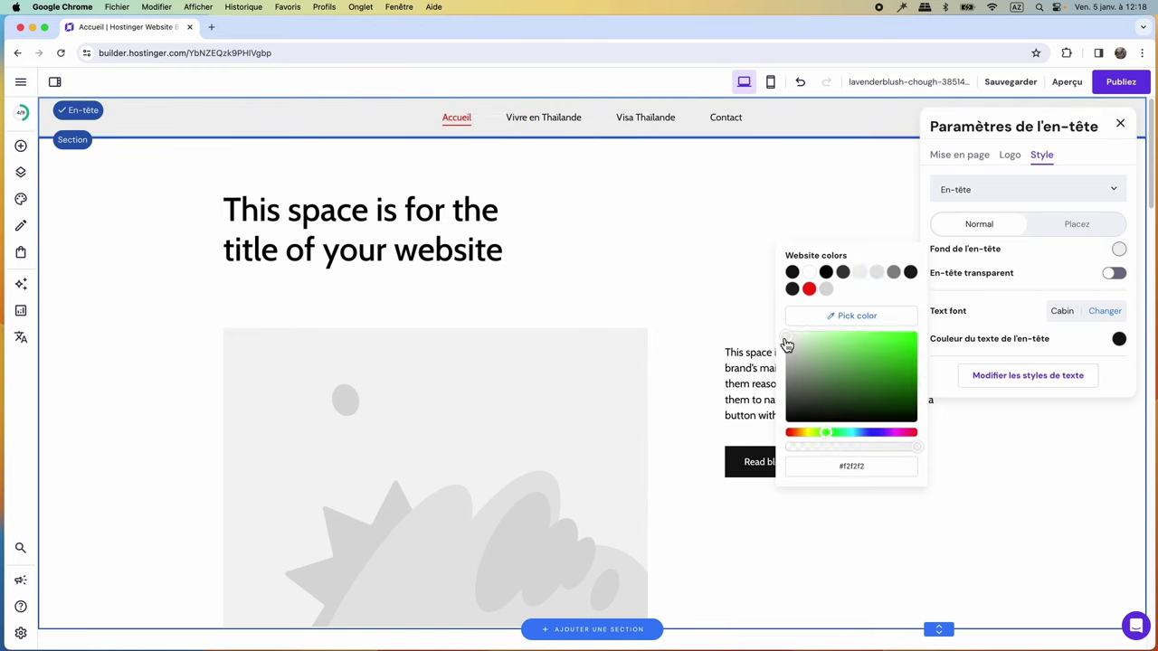
left_click(953, 313)
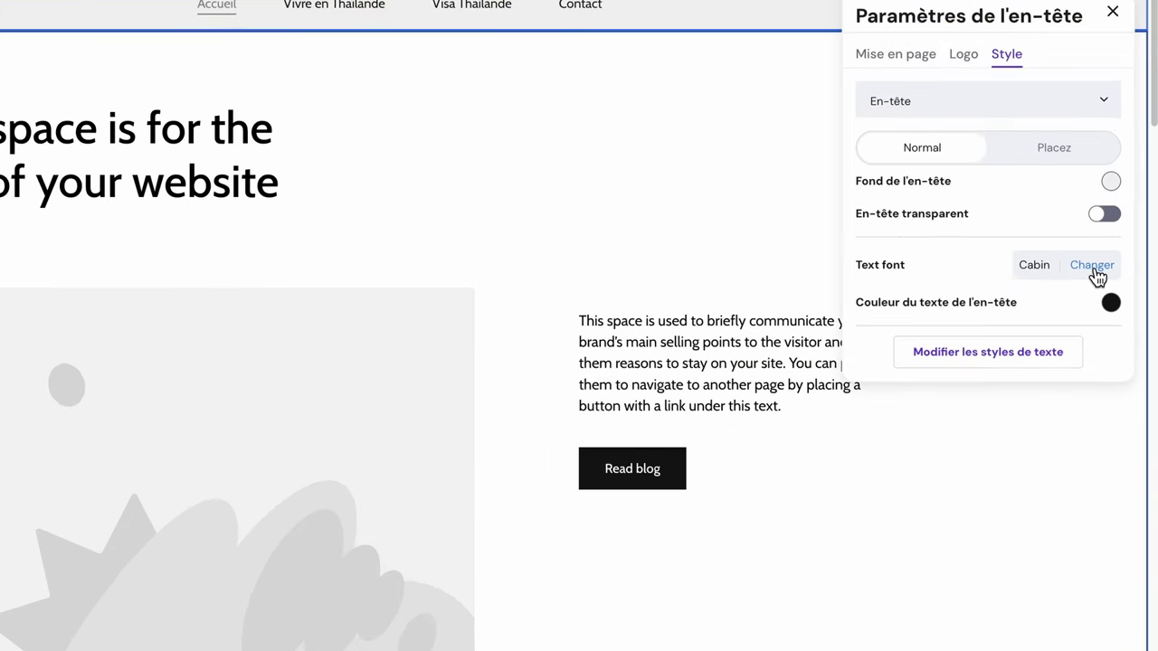
Change the header's text font to Roboto Bold.
left_click(1103, 313)
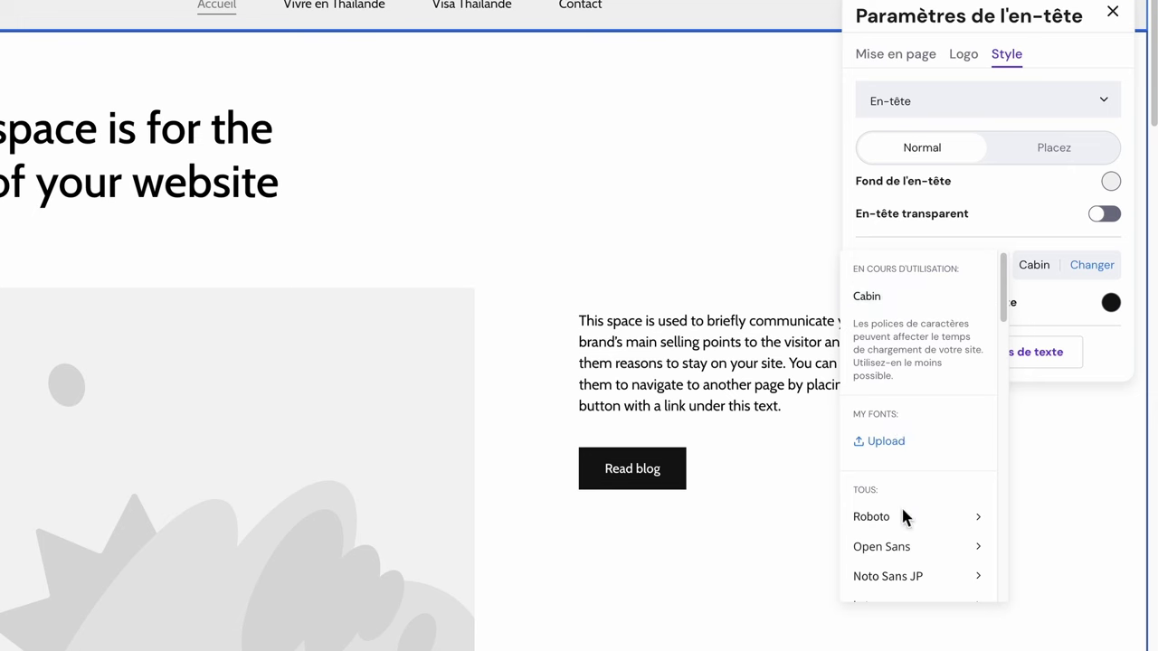
mouse_move(902, 517)
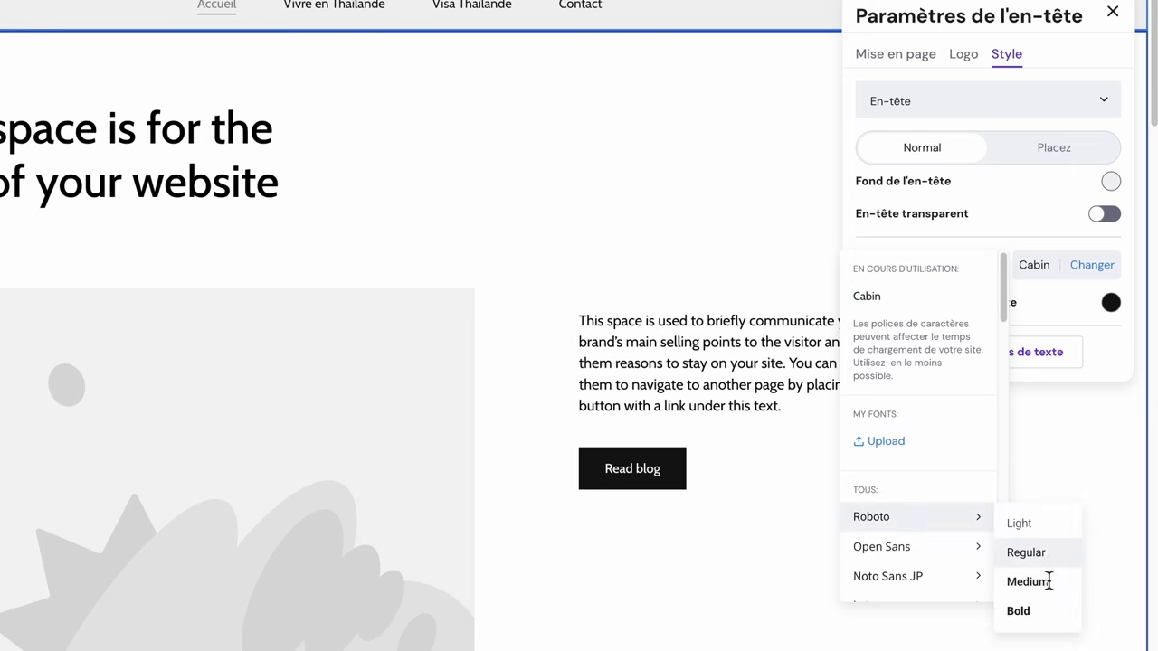
left_click(1038, 621)
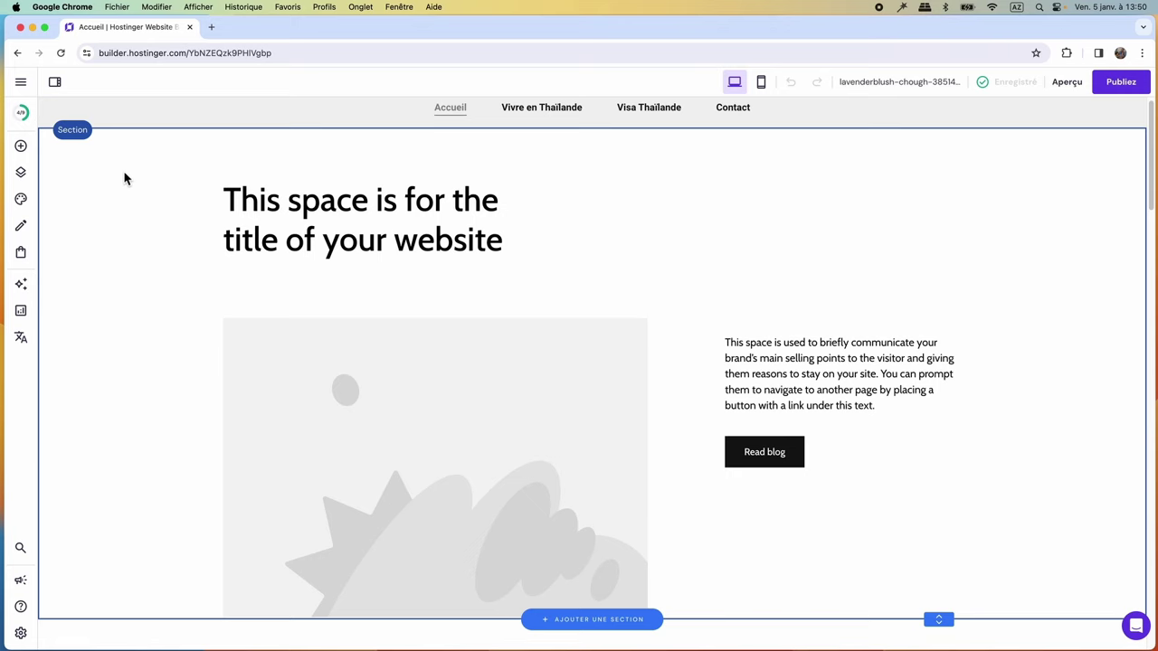
left_click(20, 146)
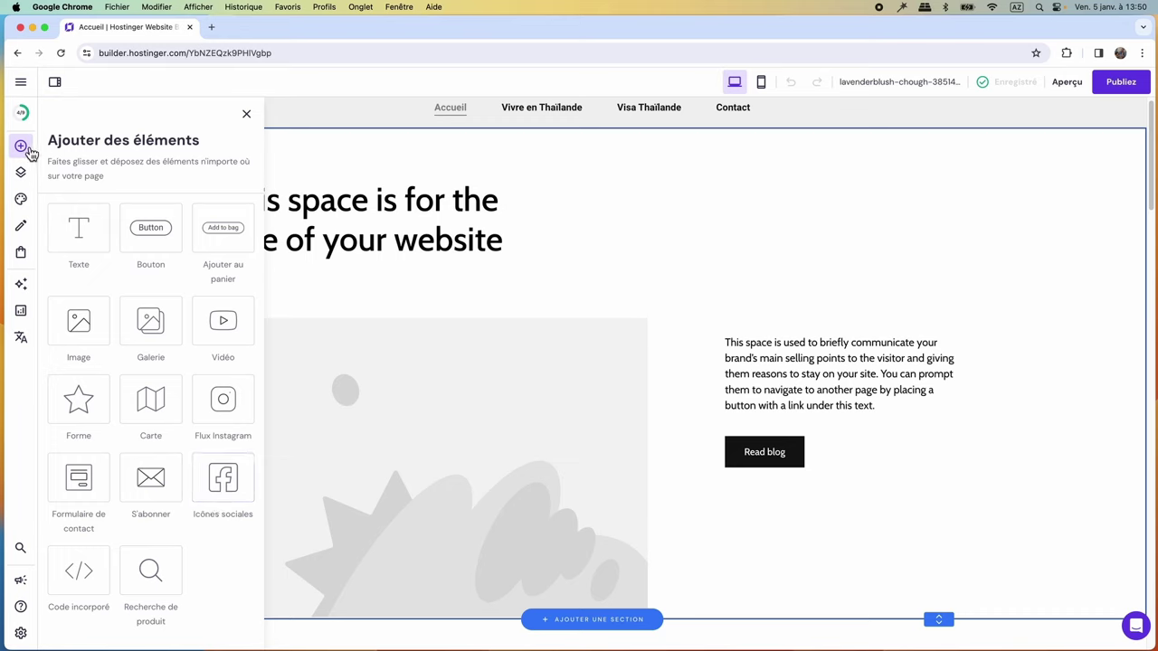
left_click(247, 116)
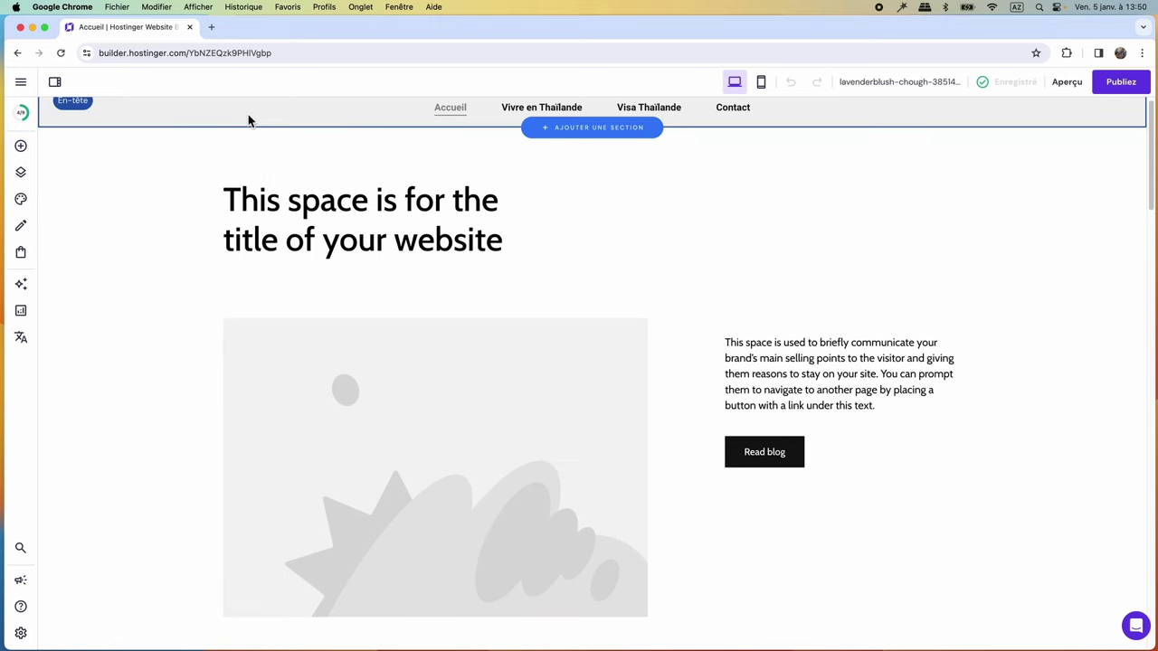
Open the site's Contact page and look through its content down to the footer.
left_click(737, 113)
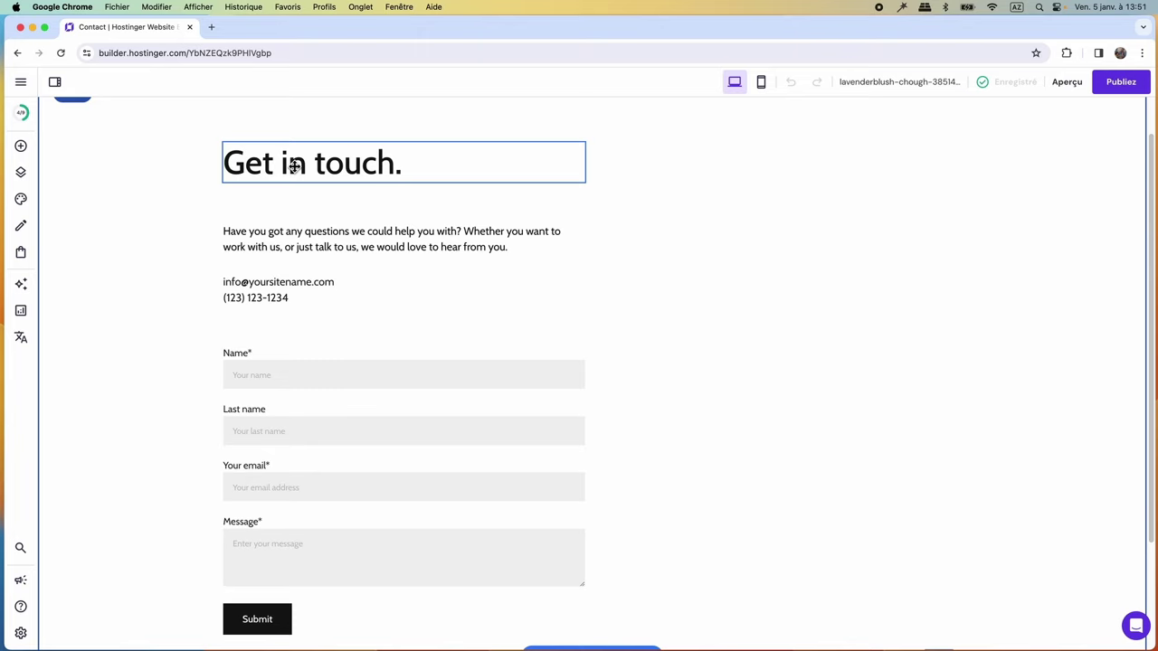
scroll(722, 271, "up", 2)
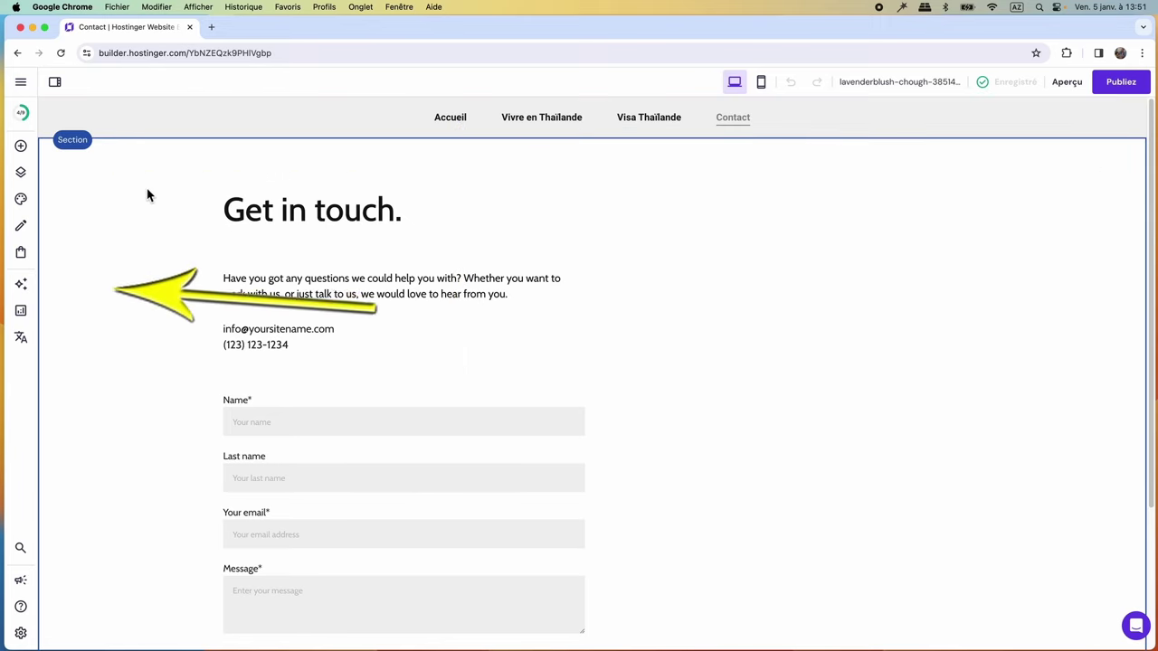
scroll(135, 195, "down", 5)
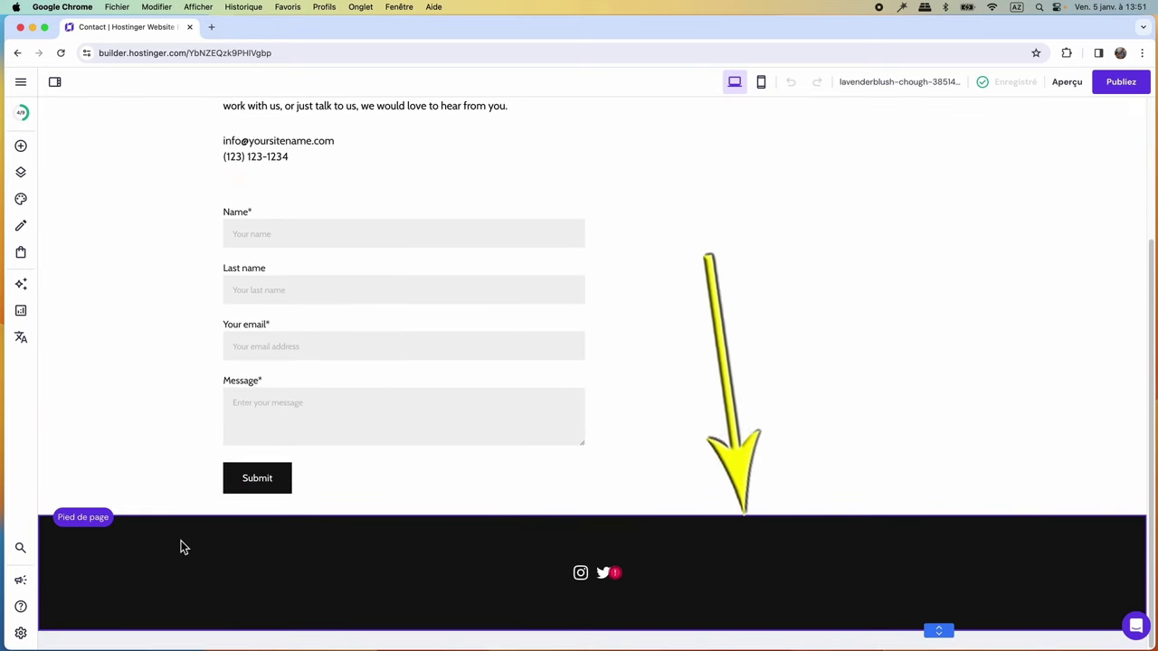
scroll(129, 440, "up", 3)
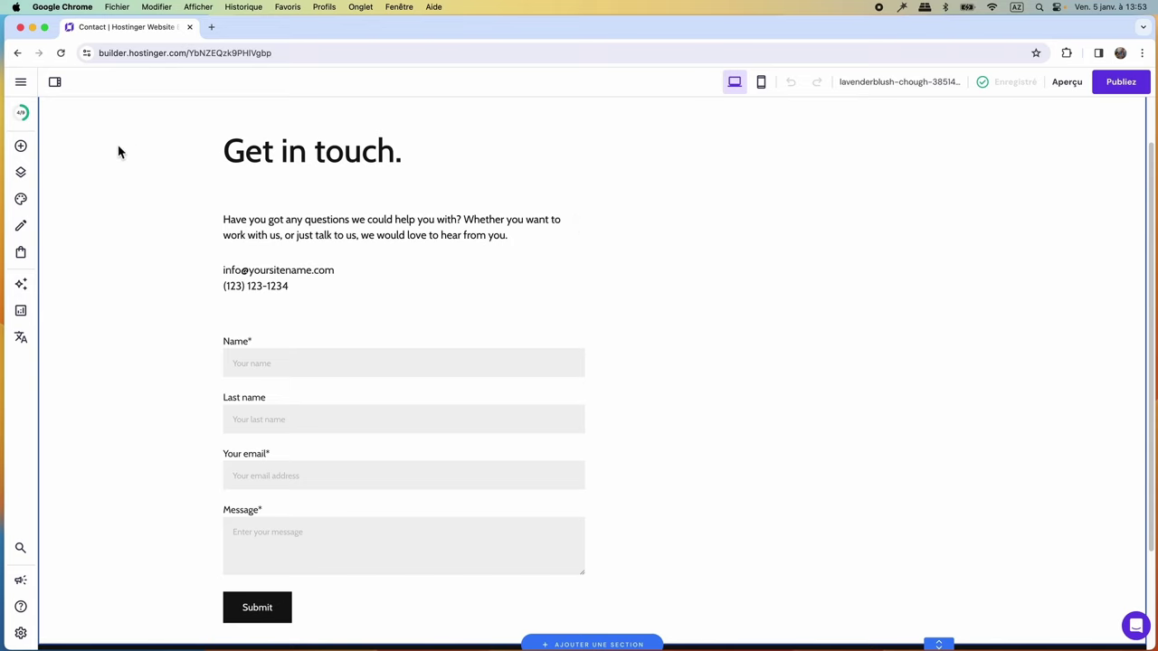
Add an image element beside the contact text and align its top edge with the "Get in touch." heading.
left_click(31, 153)
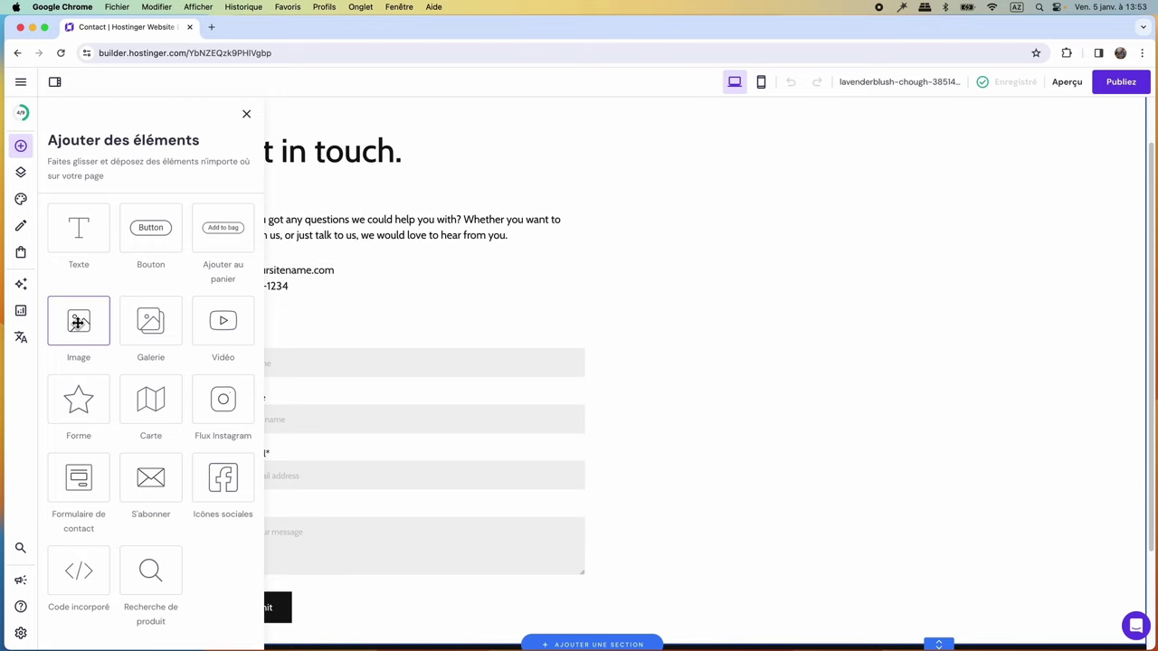
left_click_drag(78, 322, 849, 233)
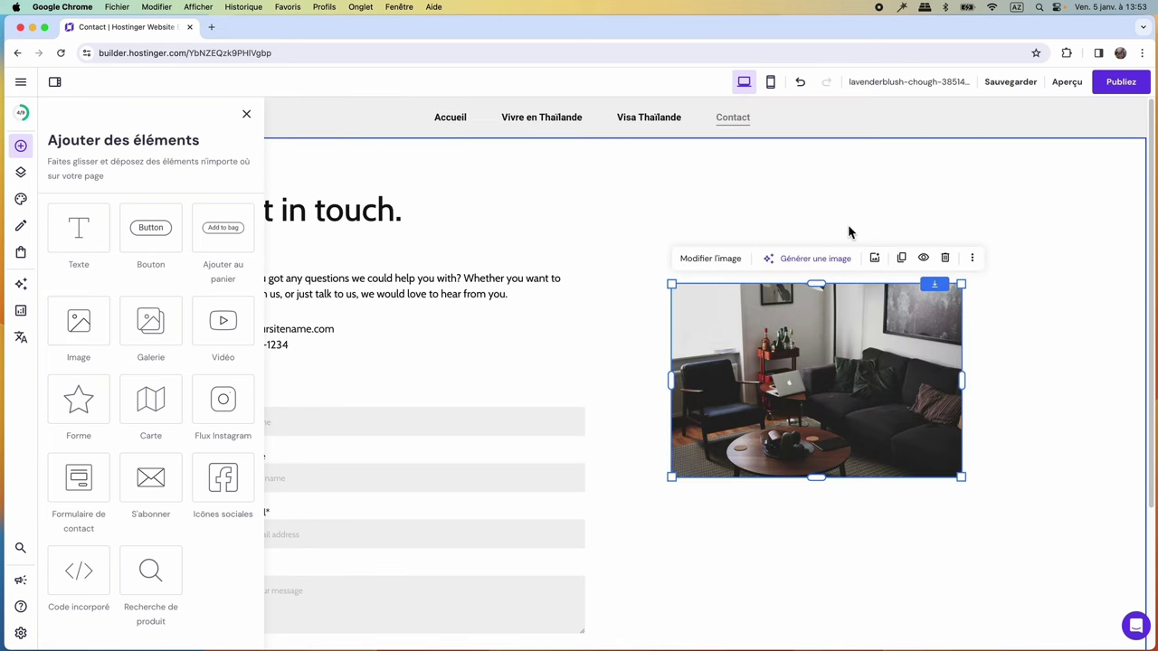
left_click(246, 115)
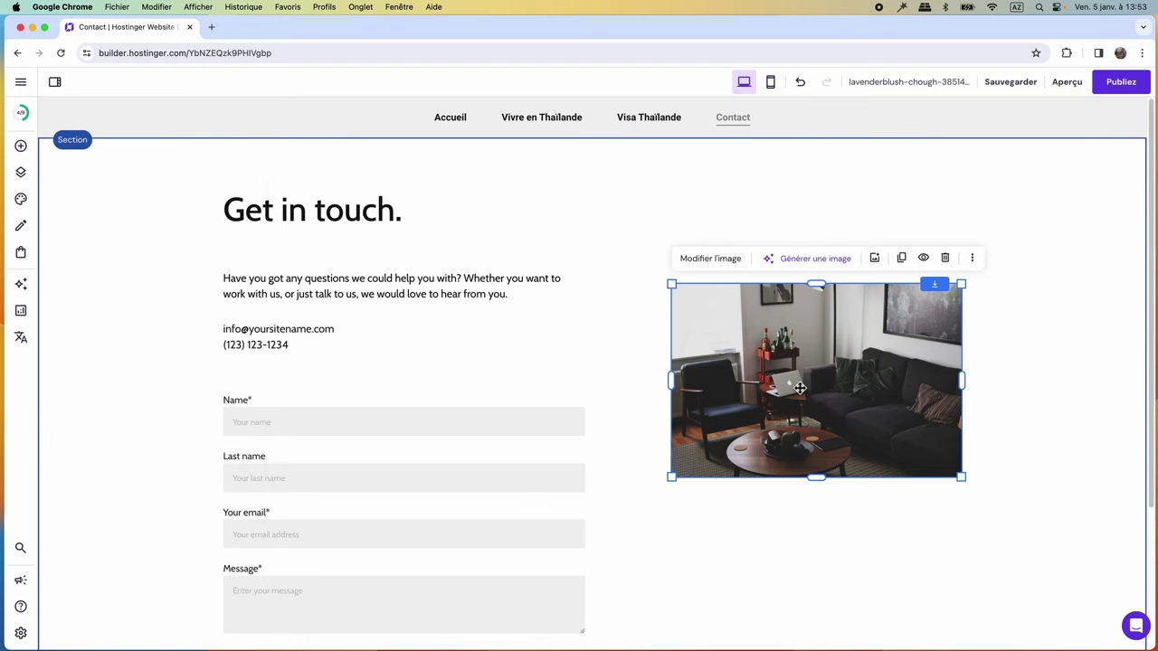
left_click_drag(836, 376, 852, 288)
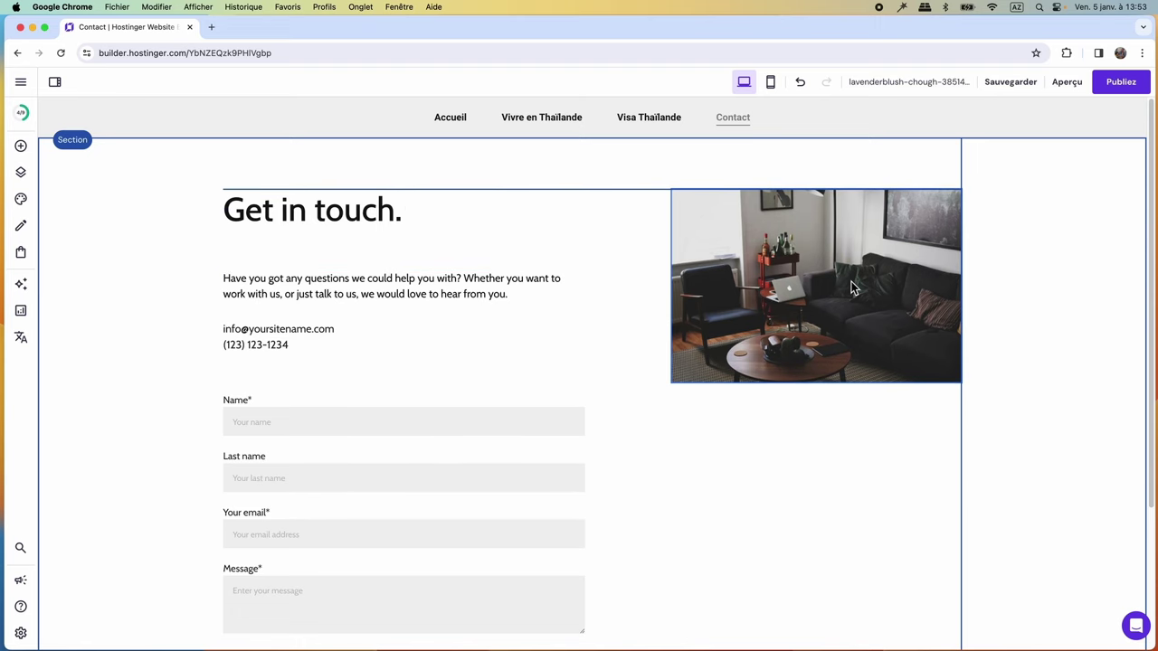
Replace the living-room image with the free photo of people working at office computers, found by searching "contact téléphone".
left_click(851, 287)
left_click(714, 170)
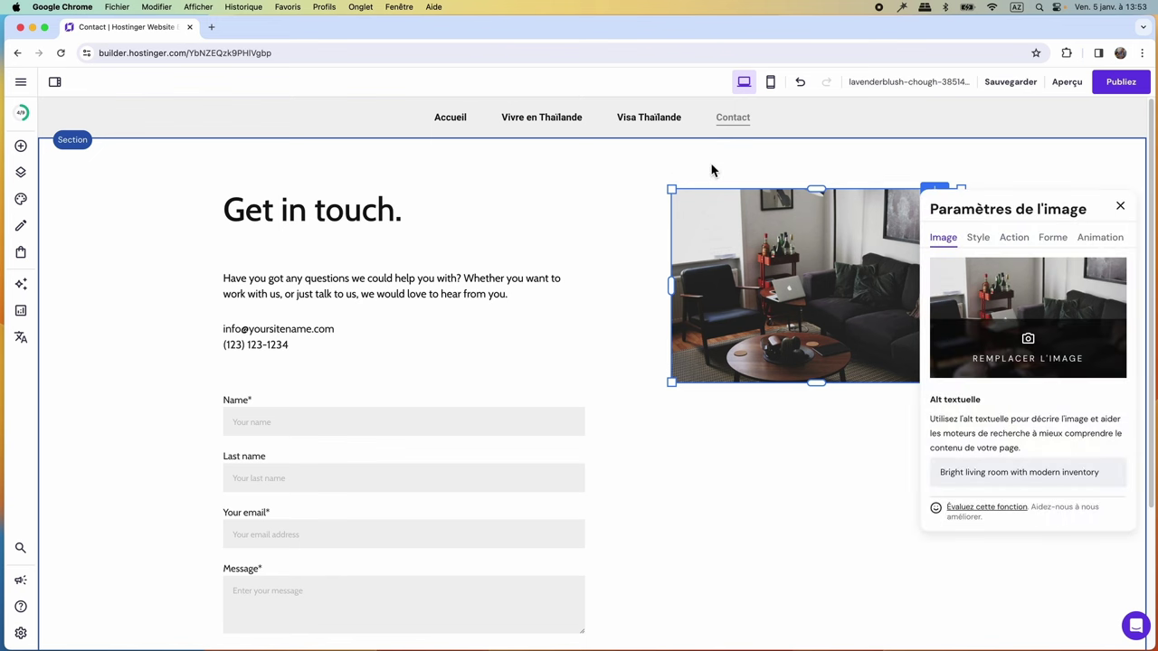
left_click(985, 370)
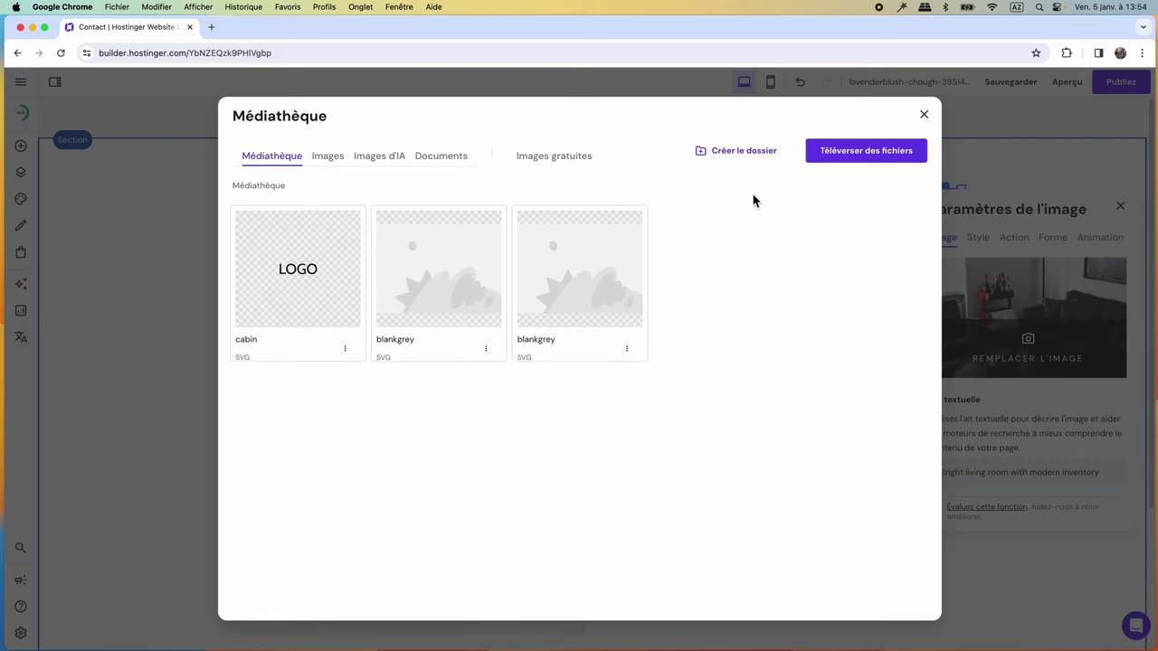
left_click(568, 162)
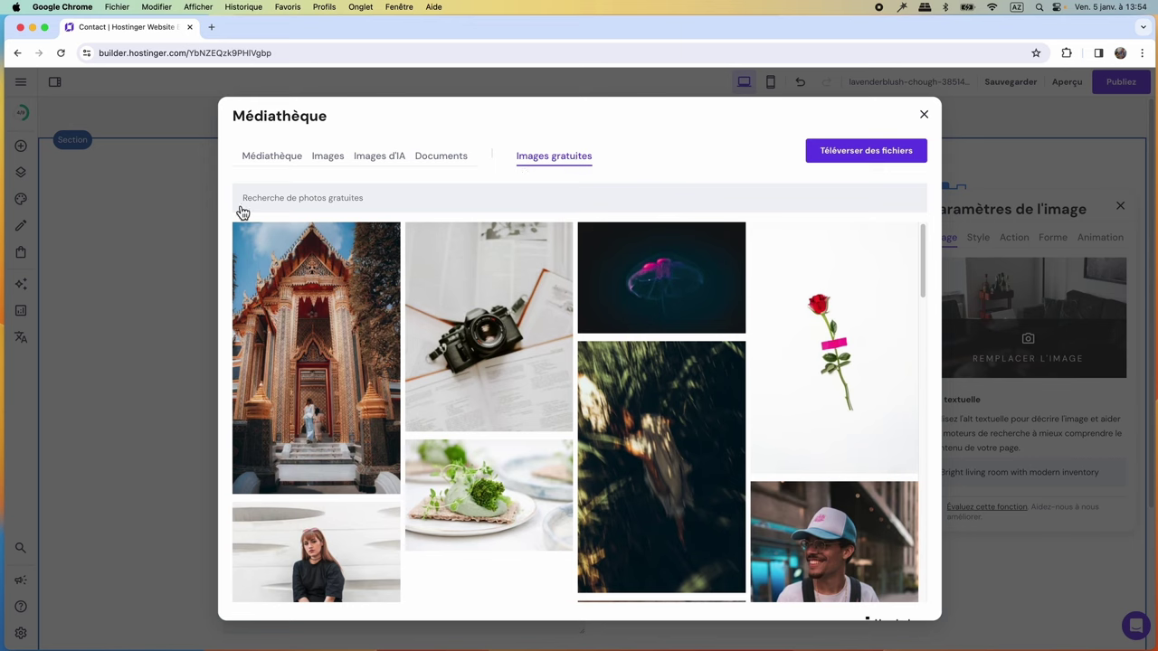
left_click(376, 203)
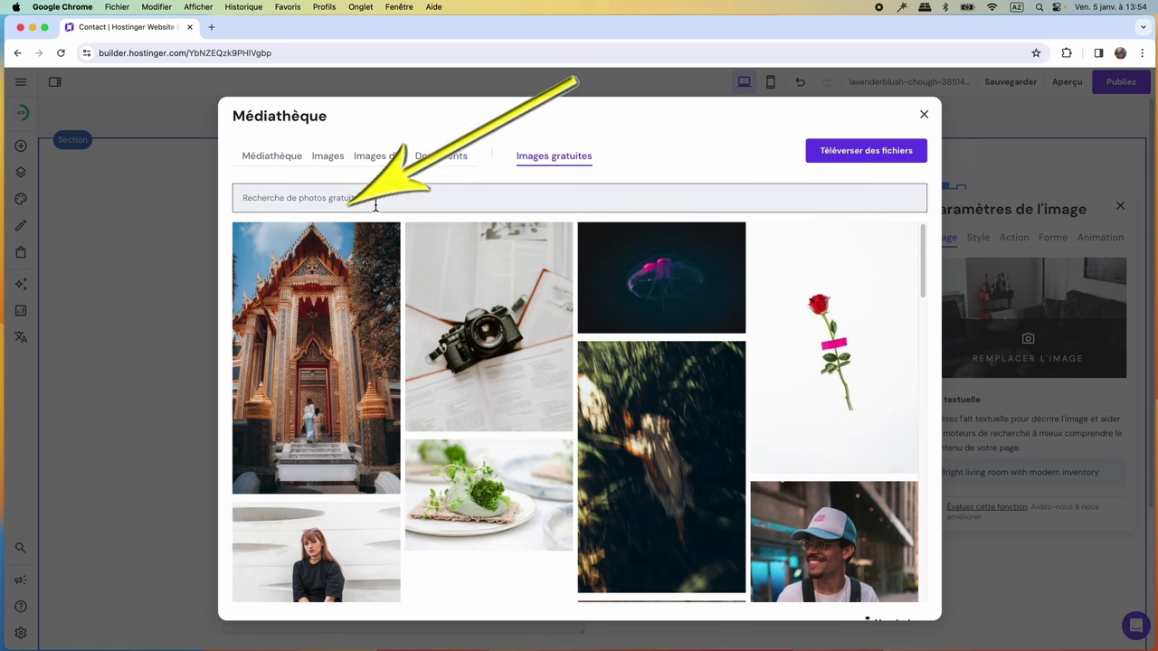
type("contact téléphone")
scroll(459, 333, "down", 5)
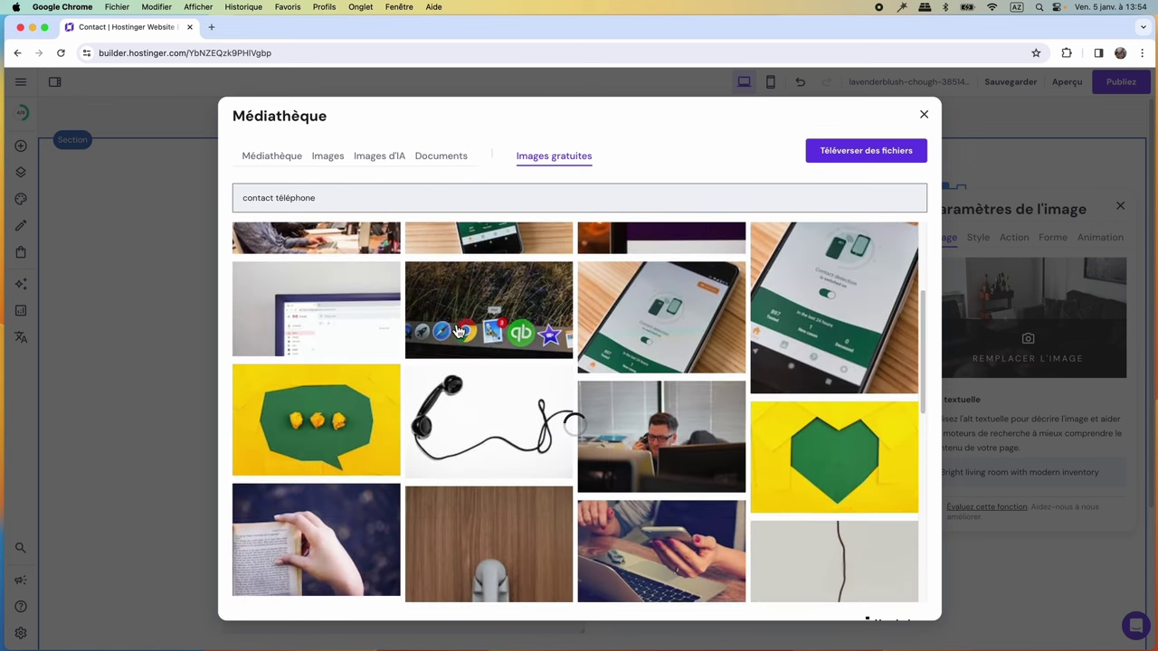
scroll(459, 333, "down", 10)
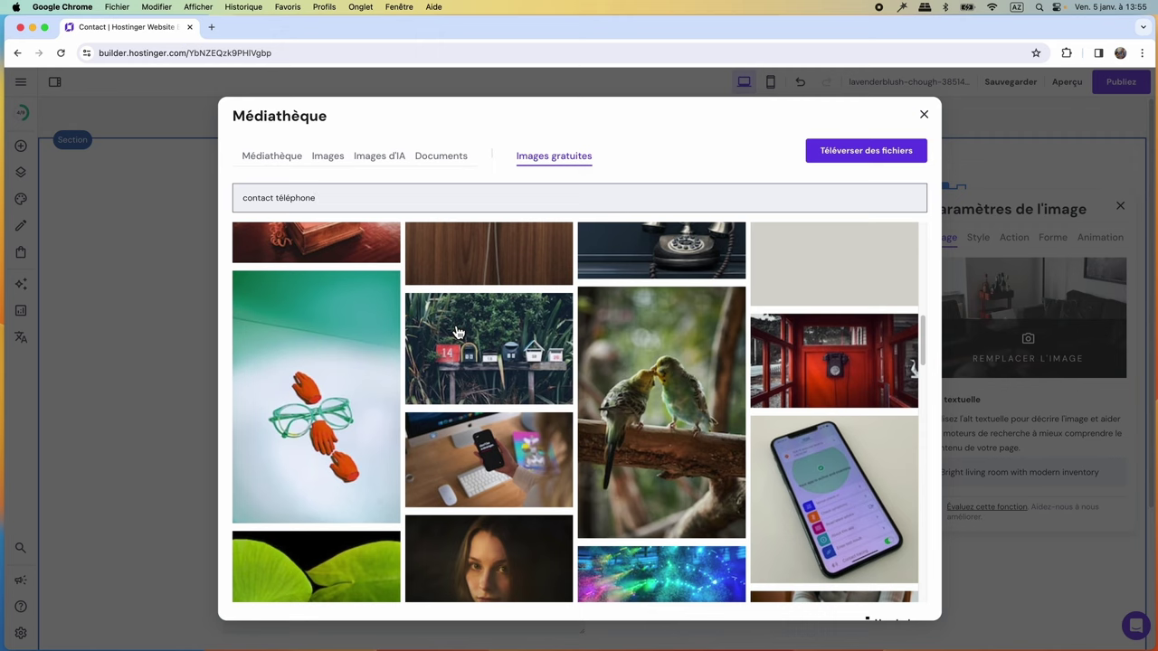
scroll(454, 328, "up", 10)
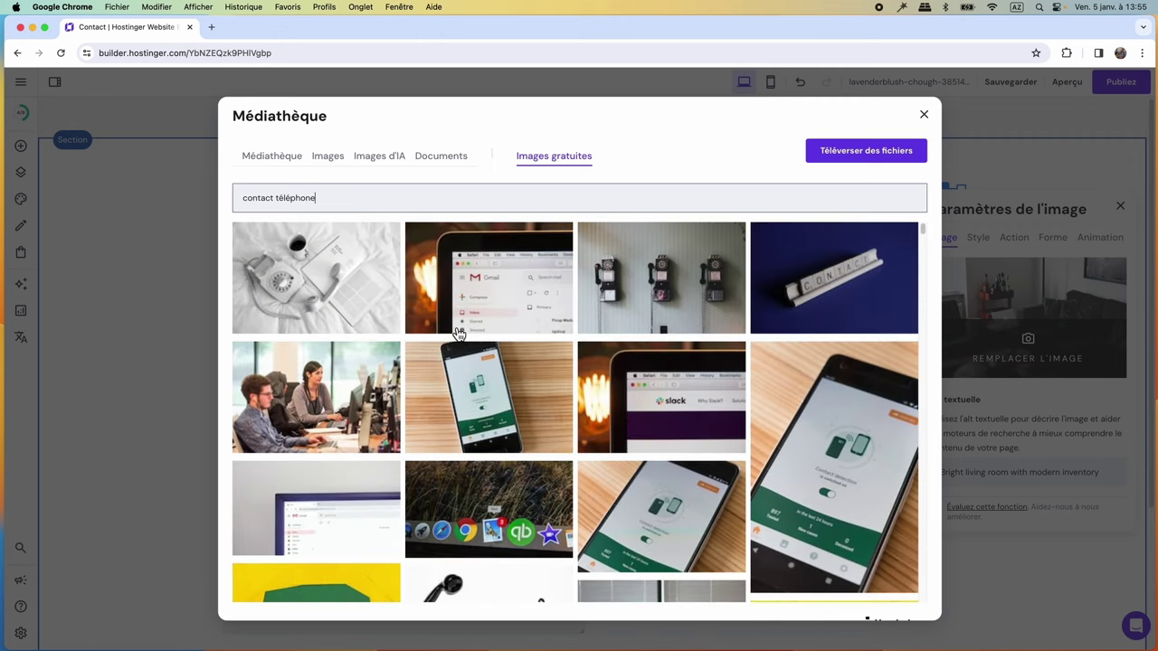
left_click(316, 390)
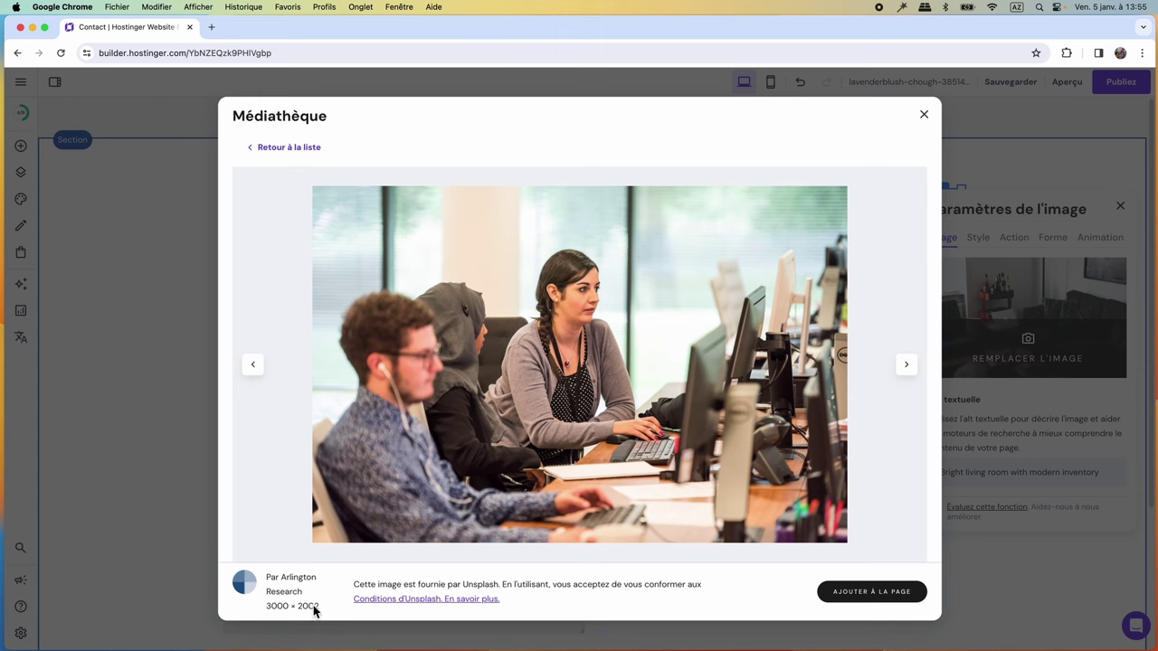
left_click(871, 593)
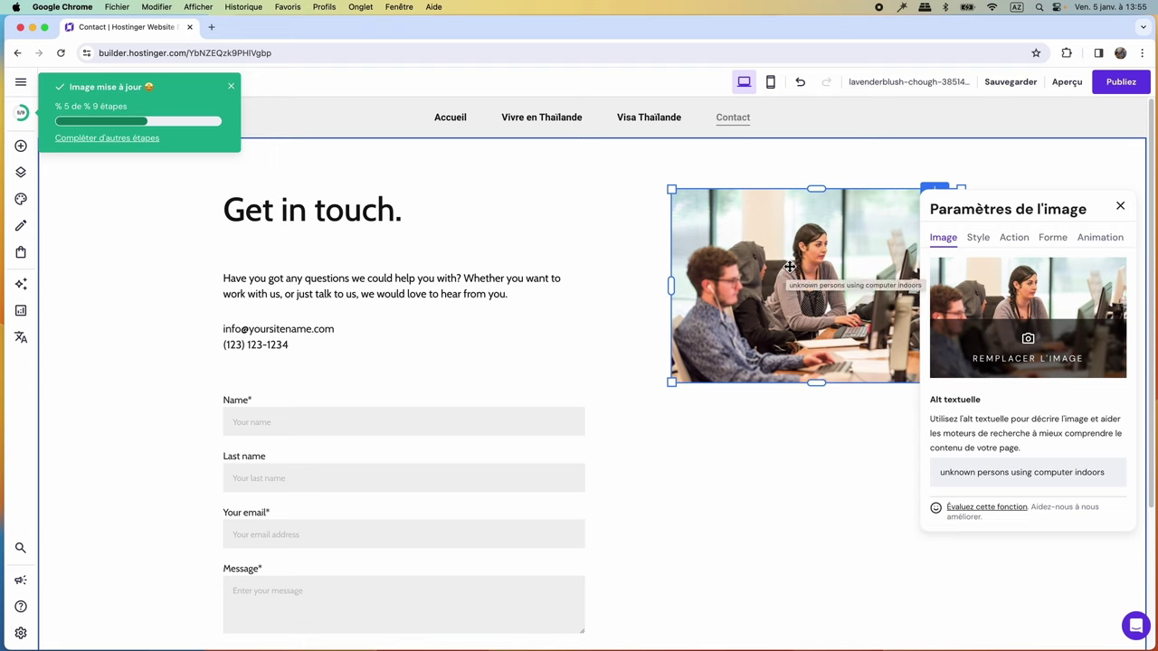
Round the contact photo's corners with a 15 px radius.
left_click(978, 238)
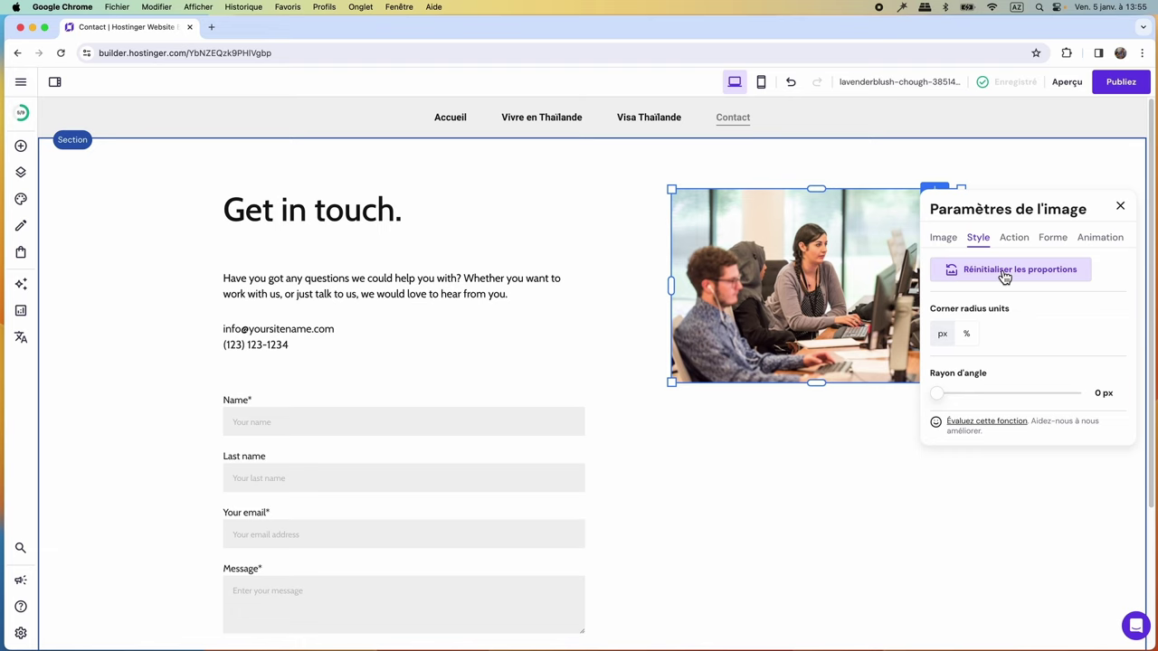
left_click_drag(937, 394, 953, 395)
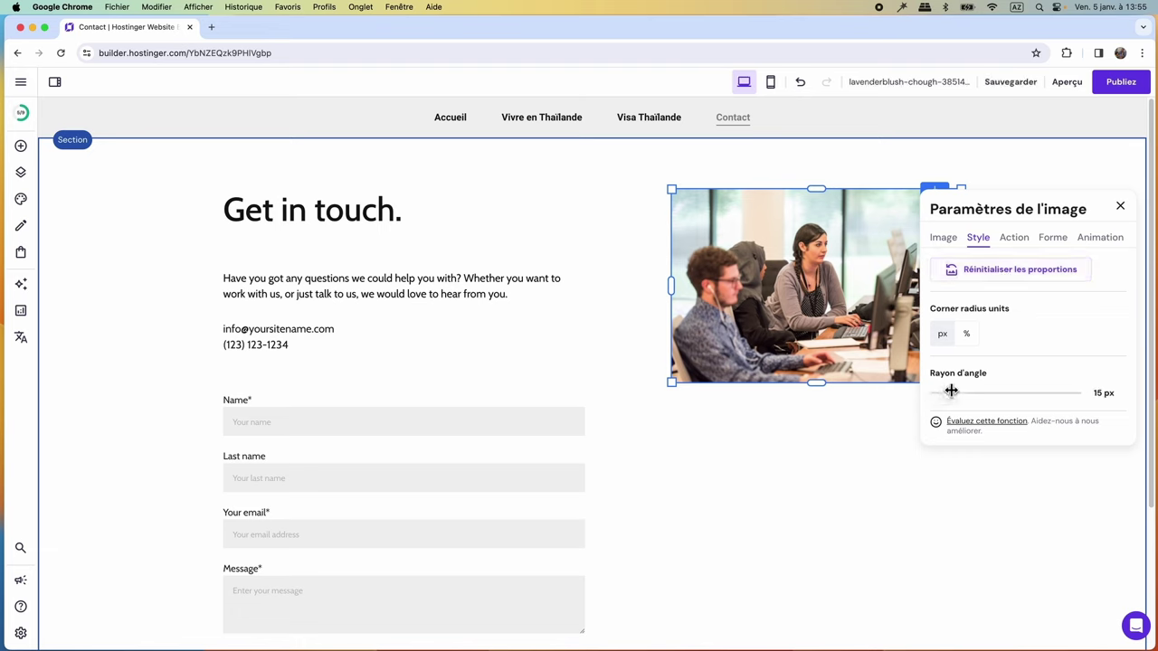
left_click(1121, 209)
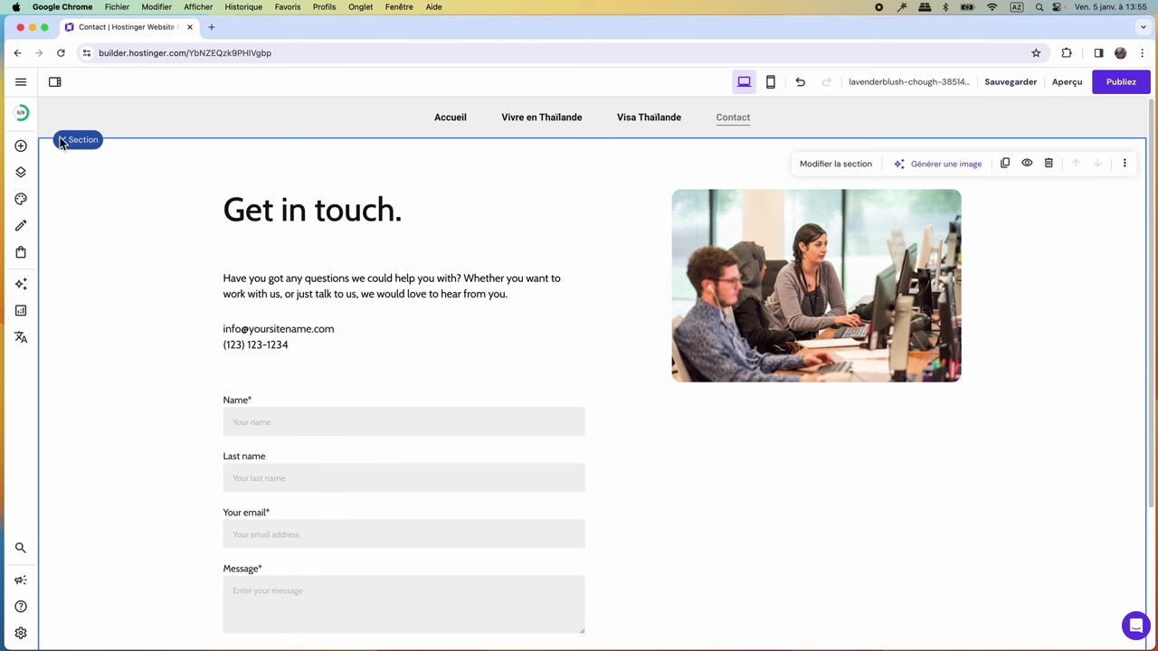
Add a map element below the photo on the Contact page.
left_click(26, 151)
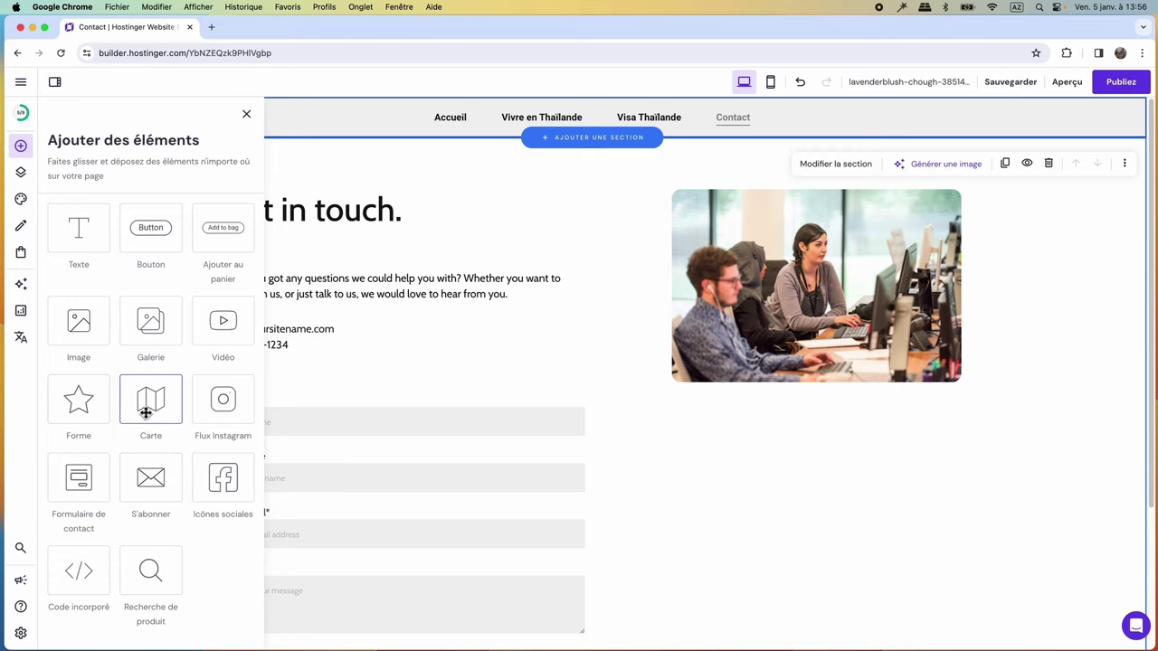
left_click_drag(146, 413, 836, 470)
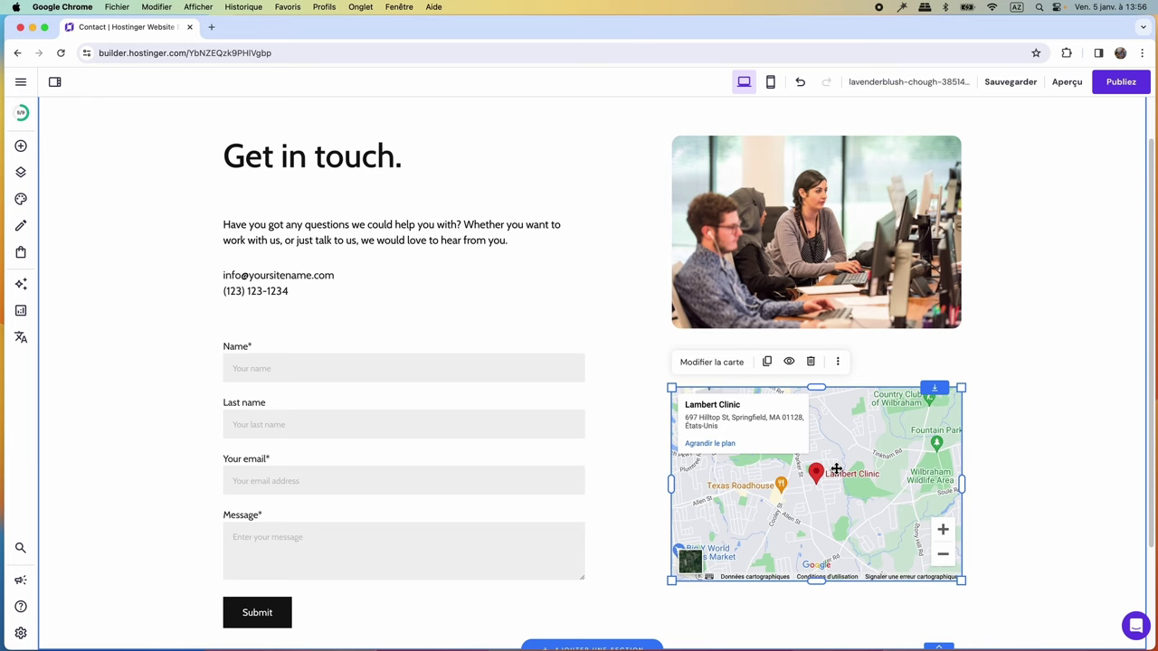
Set the map's address to "Grand place de Bruxelles" and open its animation options.
left_click(731, 364)
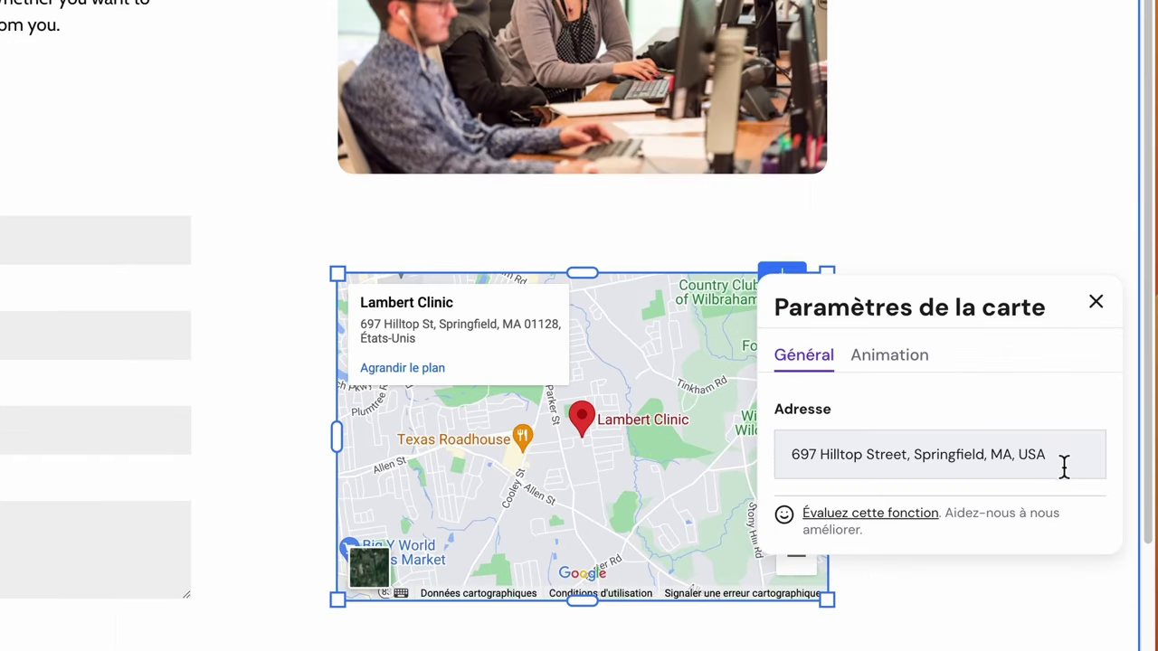
left_click_drag(1103, 495, 941, 496)
left_click_drag(792, 455, 787, 455)
type("Grand place de Bruxelles")
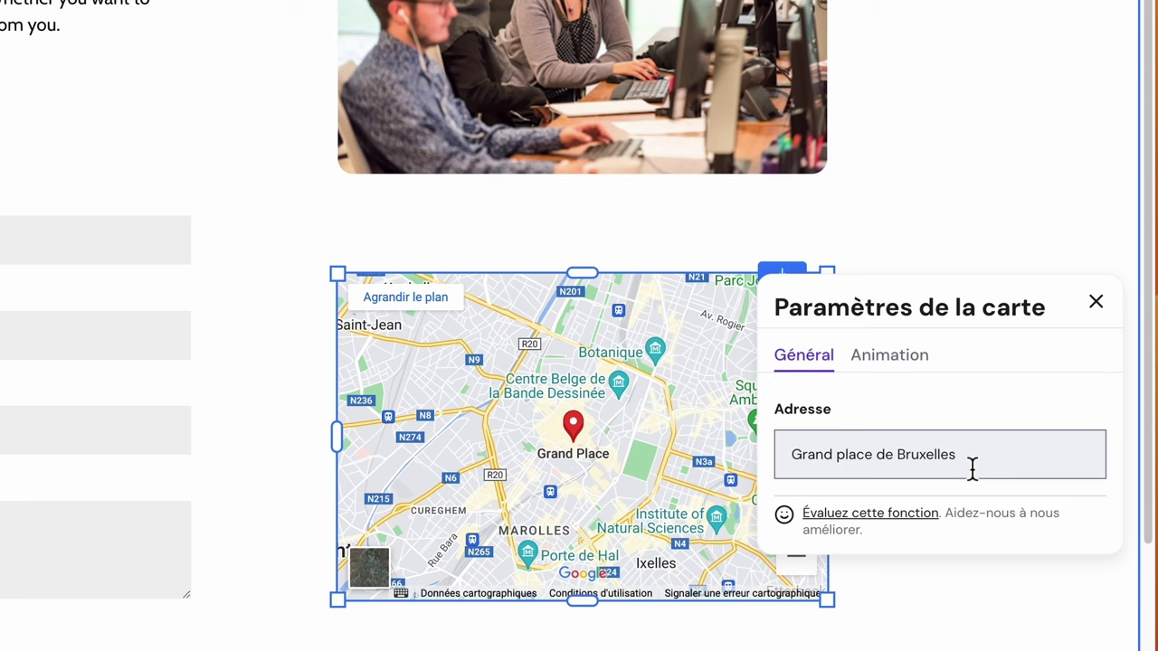
left_click(889, 355)
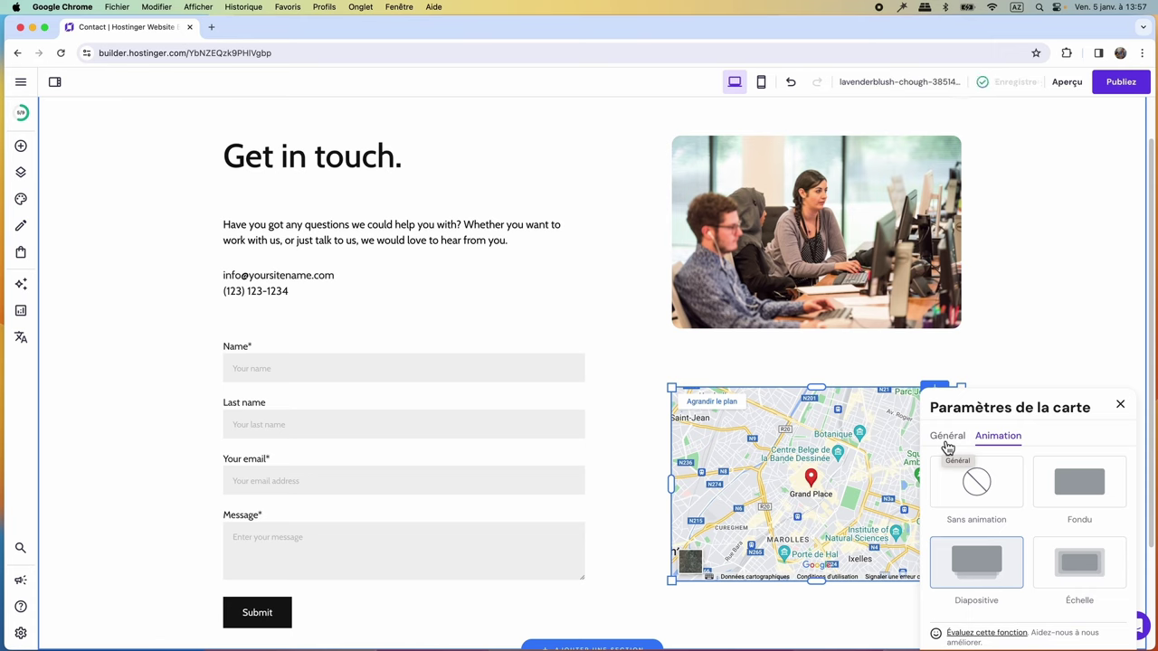
Return to the map's general settings, close them and deselect the map on the Contact page.
left_click(947, 438)
left_click(1120, 404)
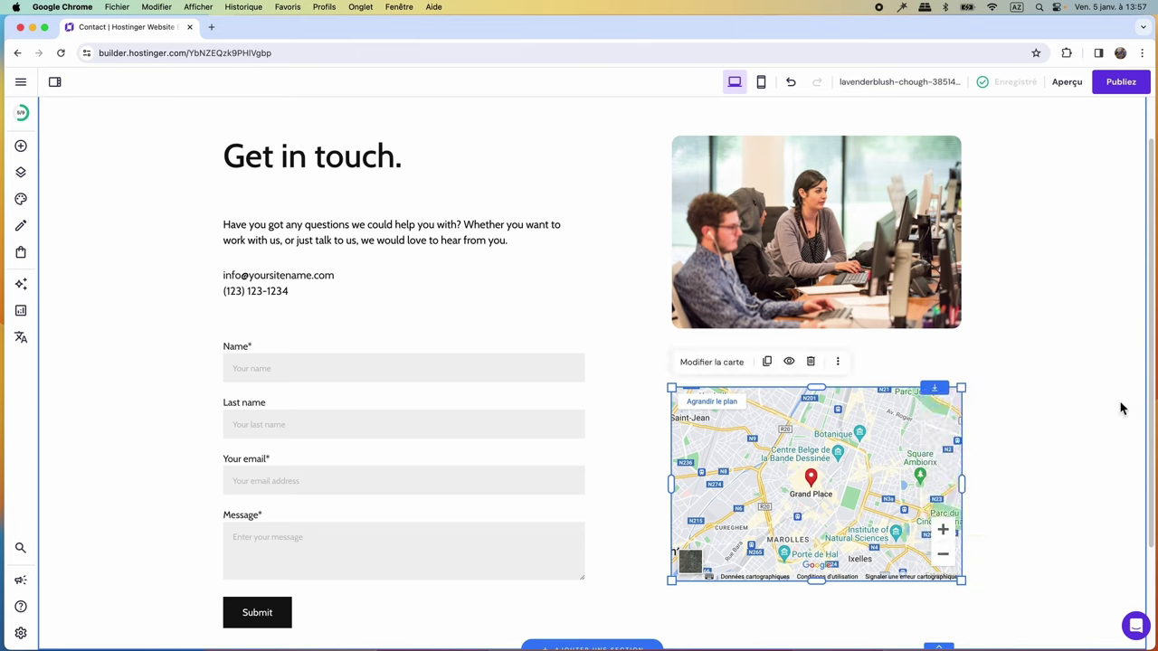
left_click(1089, 478)
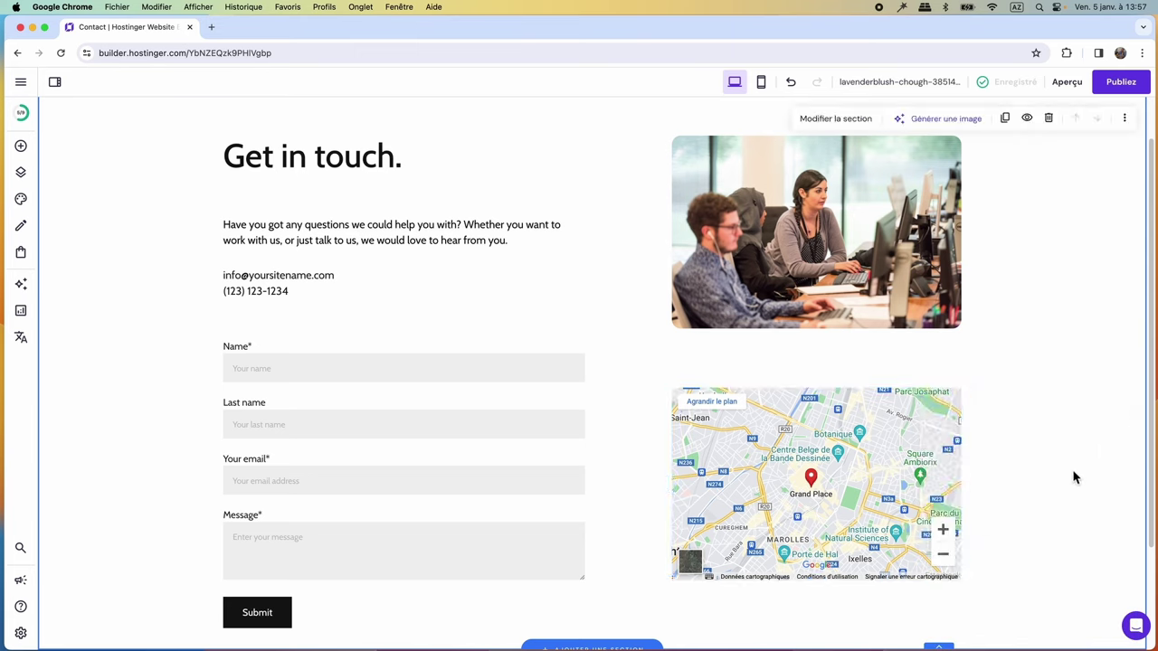
Review the elements available for adding to a page and compare the Accueil page with the Contact page.
left_click(21, 148)
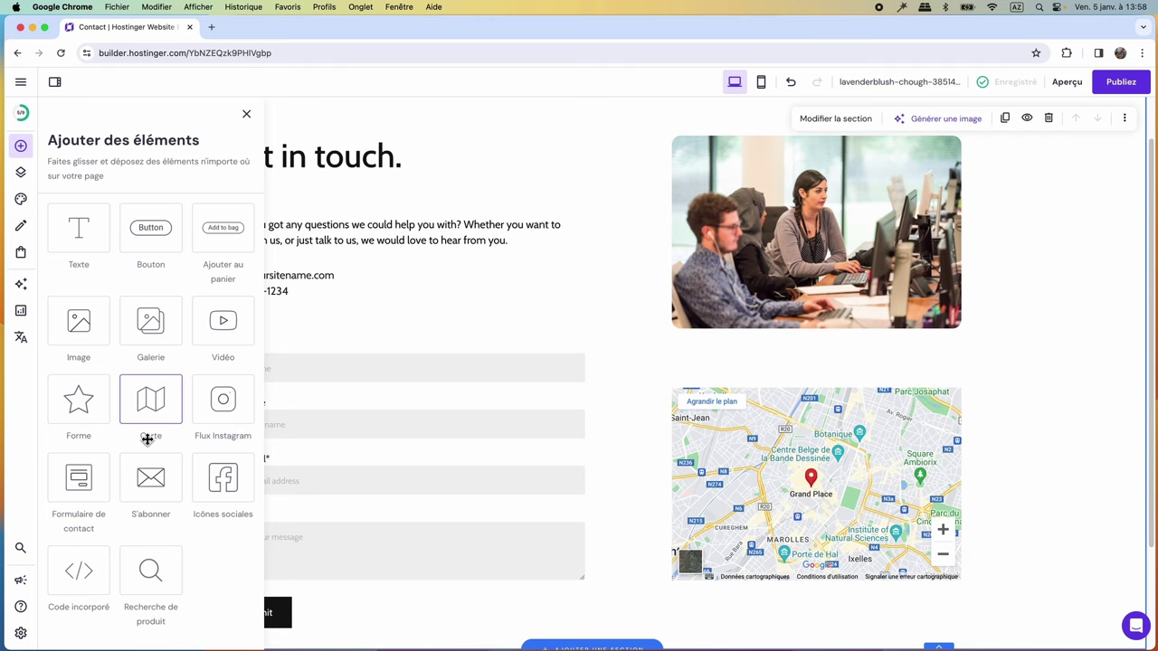
left_click(1012, 369)
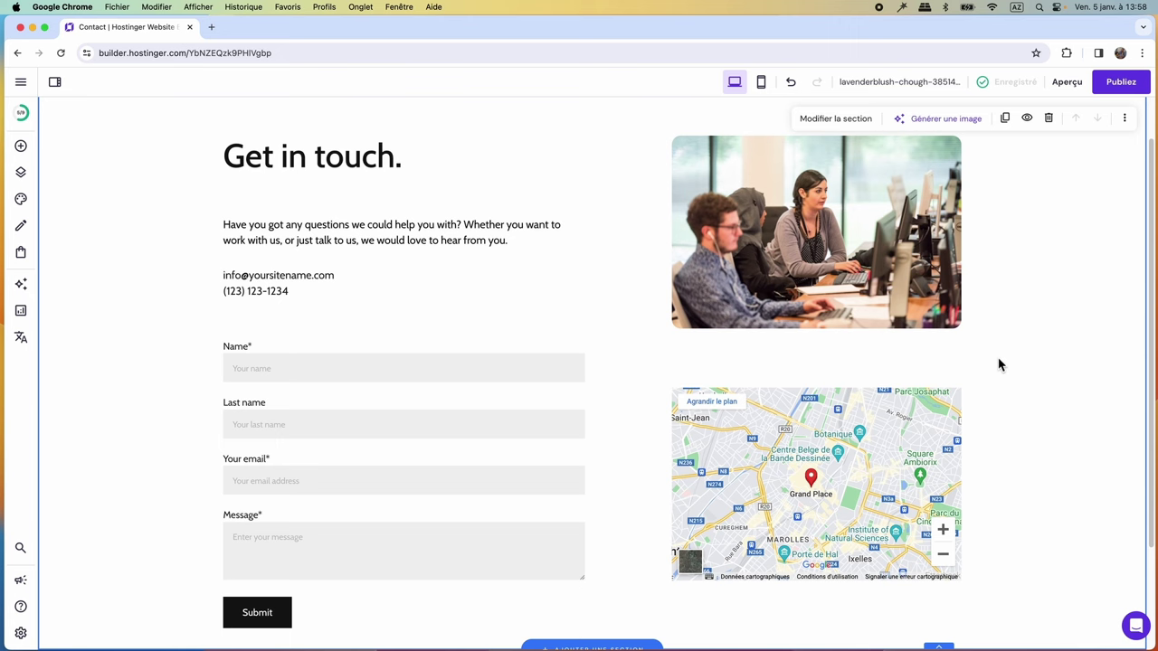
scroll(1026, 371, "up", 1)
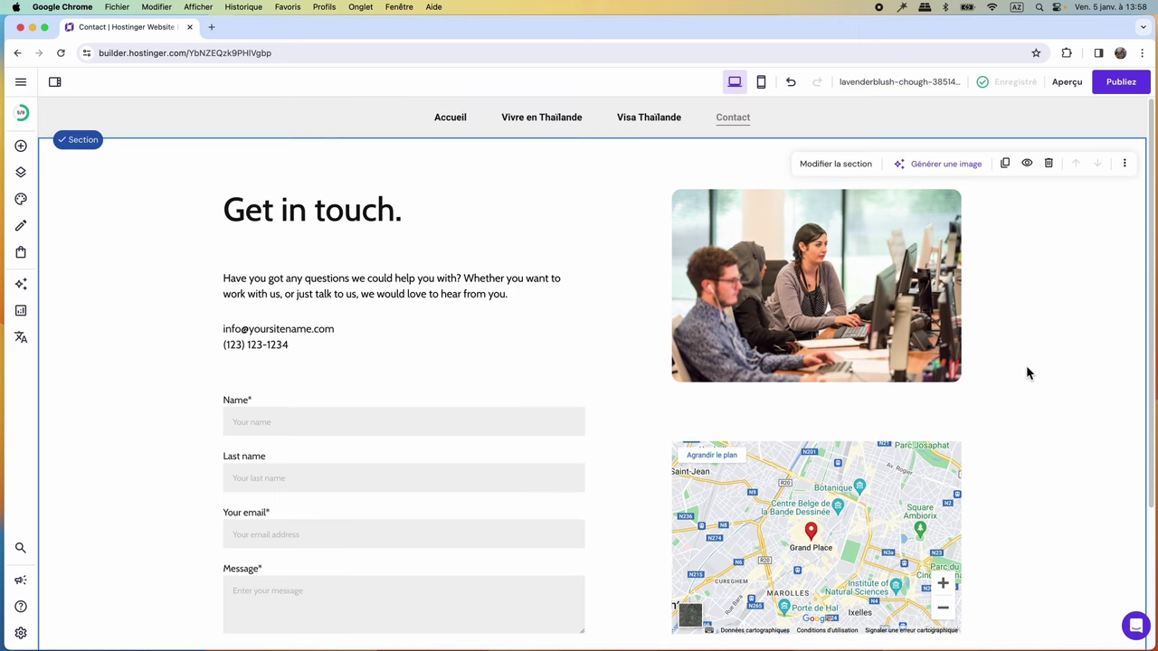
left_click(460, 120)
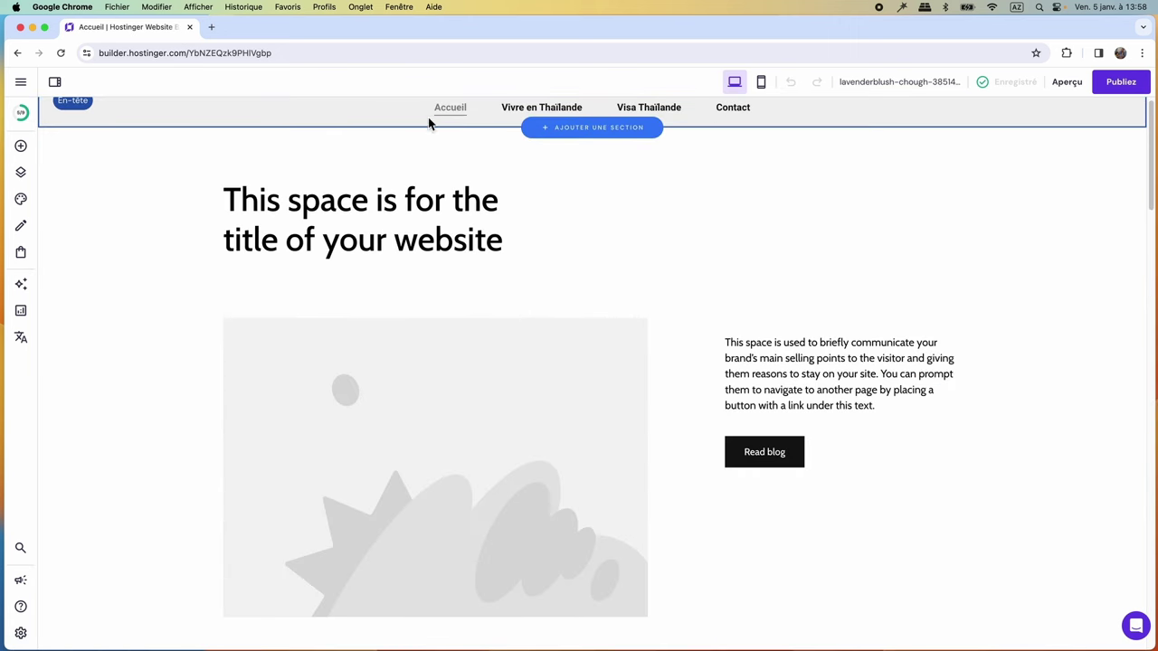
left_click(732, 109)
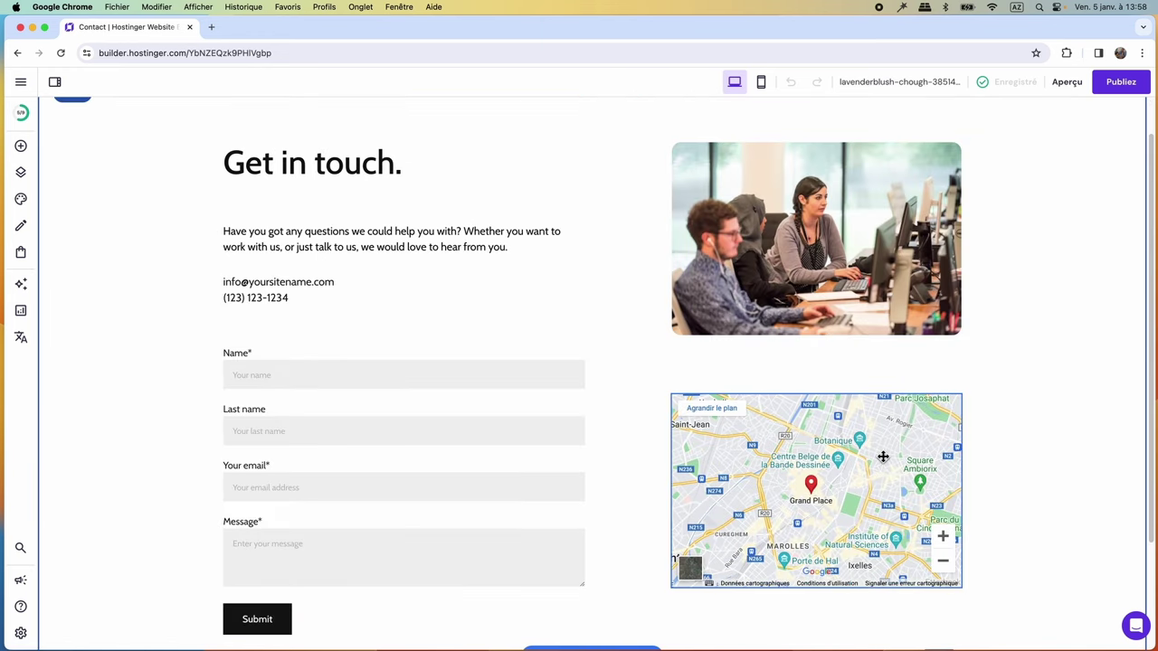
mouse_move(1017, 94)
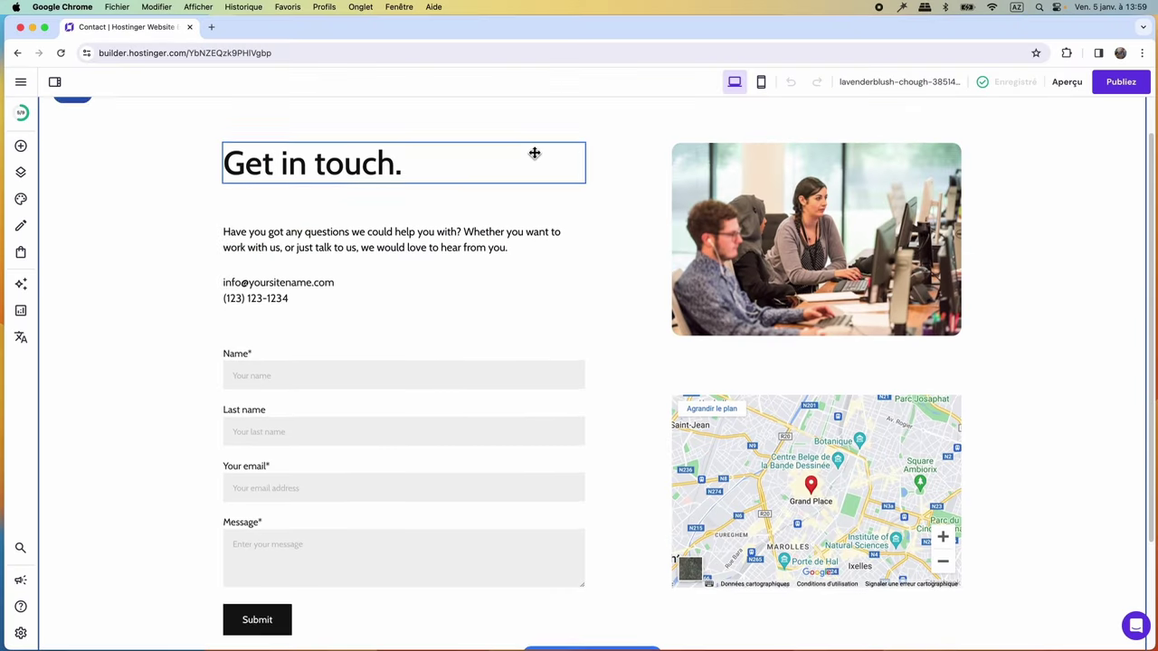
scroll(525, 154, "up", 1)
Replace the main title on the Accueil page with "Bienvenue sur mon espace".
left_click(458, 127)
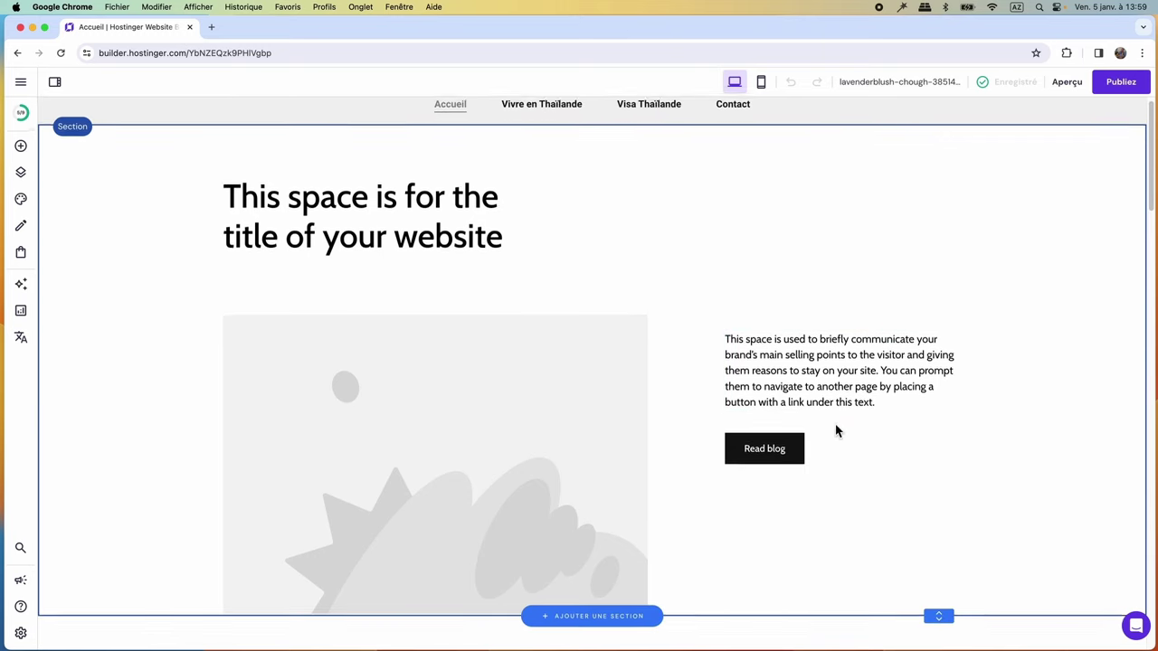
scroll(835, 425, "down", 1)
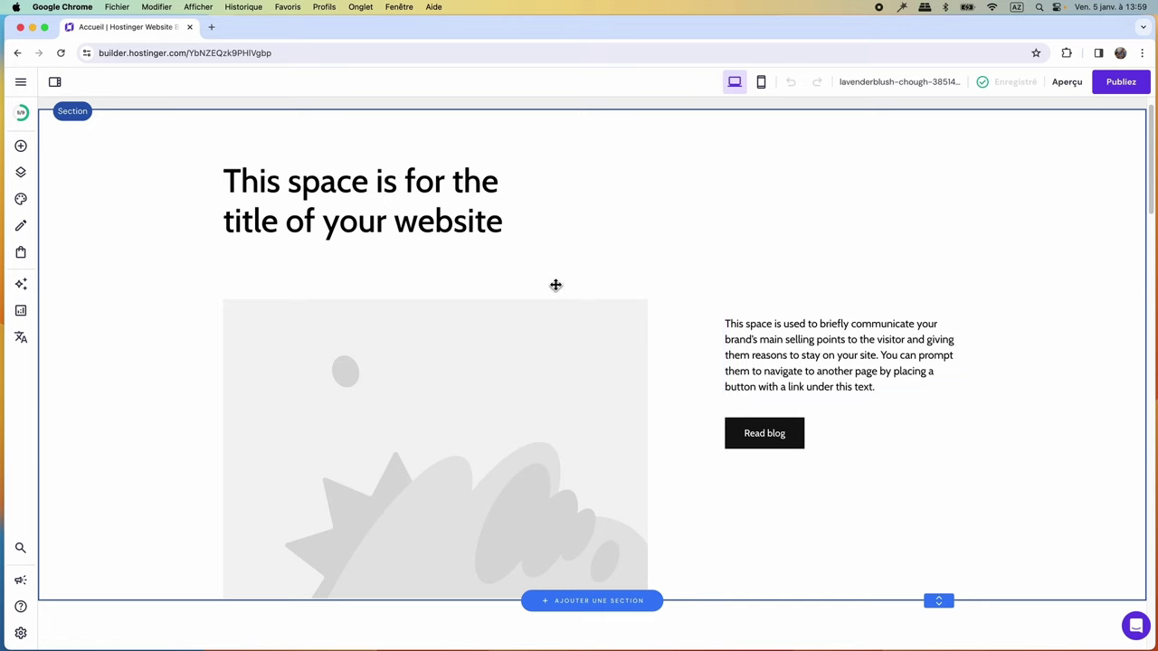
left_click(314, 183)
left_click(271, 135)
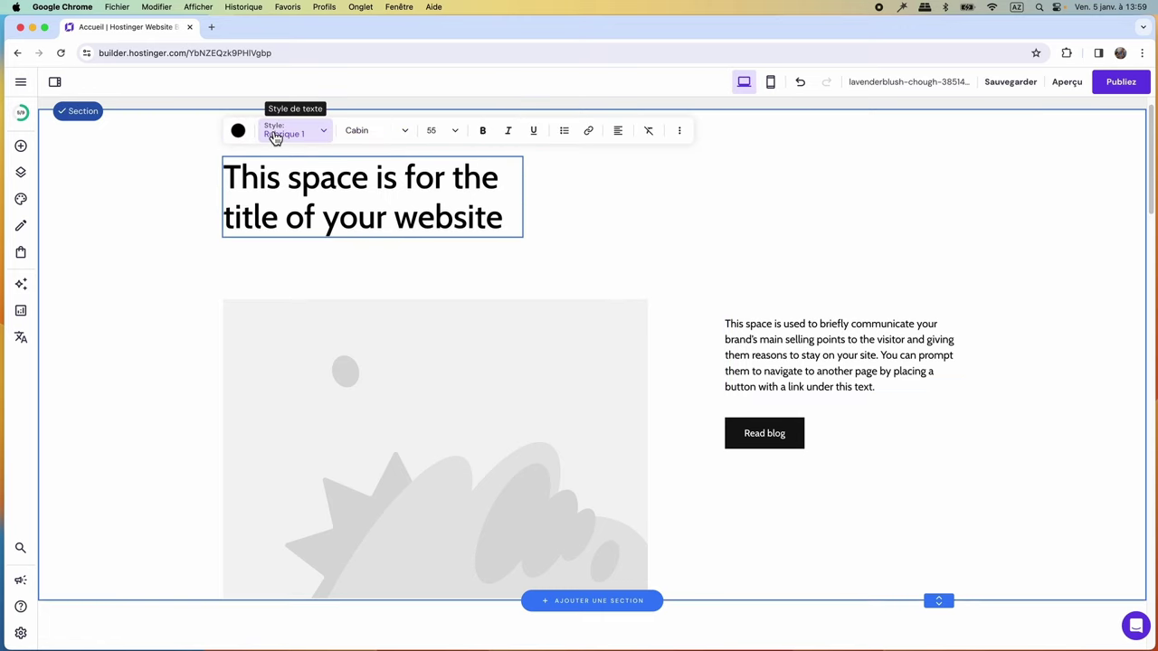
key("super+a")
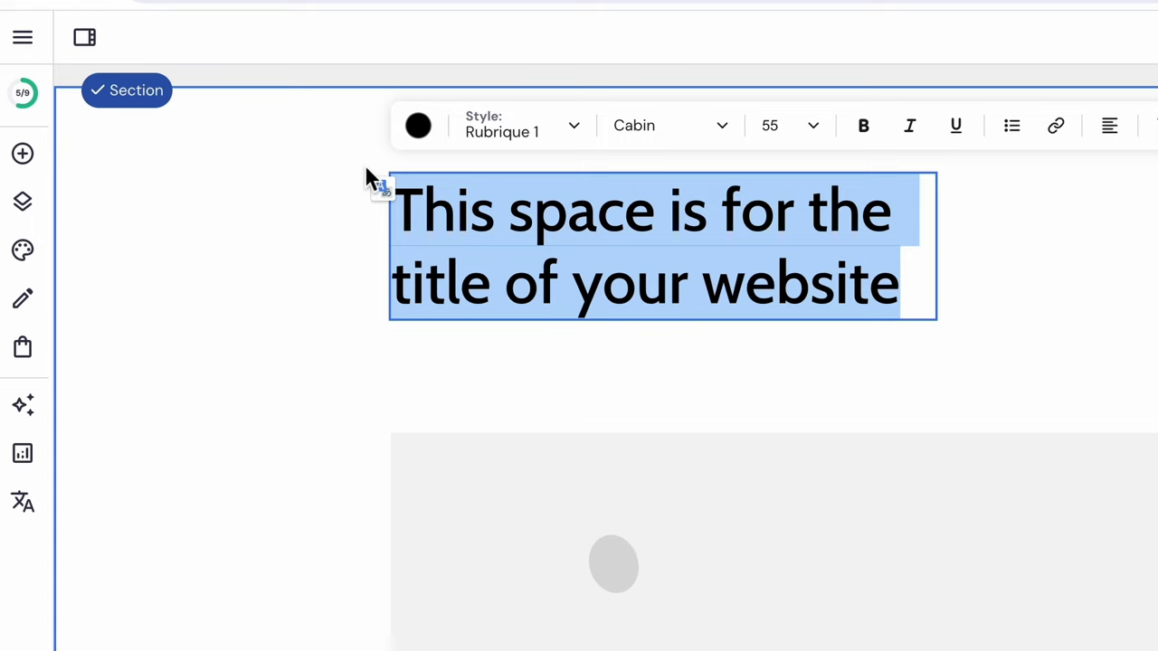
type("Bienvenue sur mon espace")
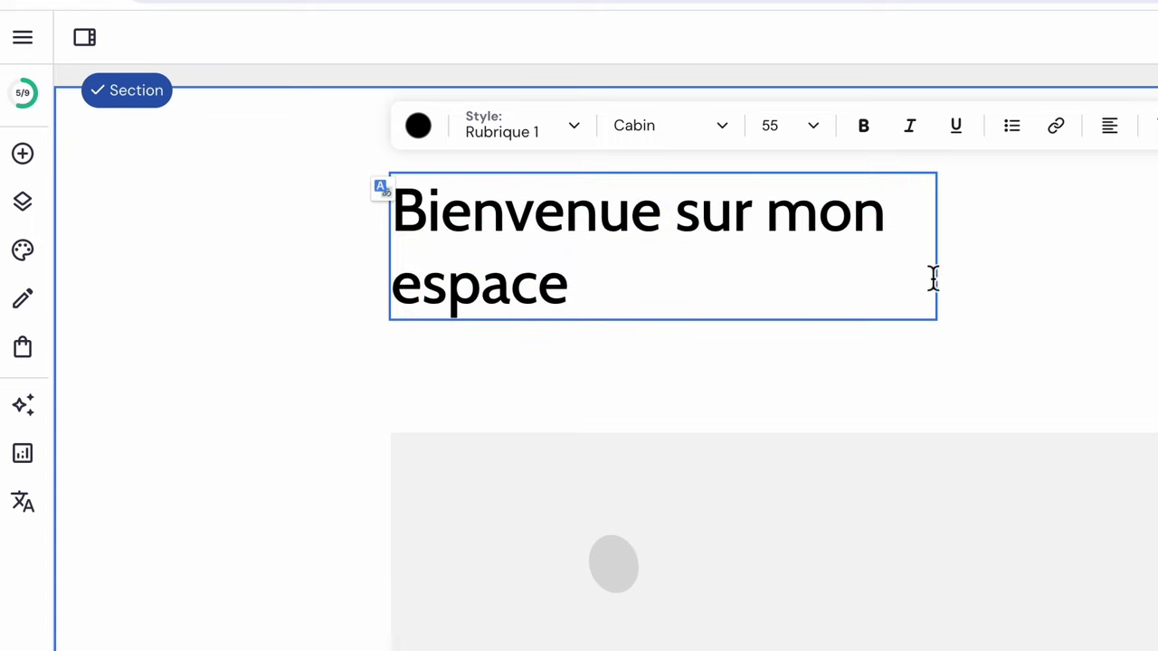
left_click(1012, 338)
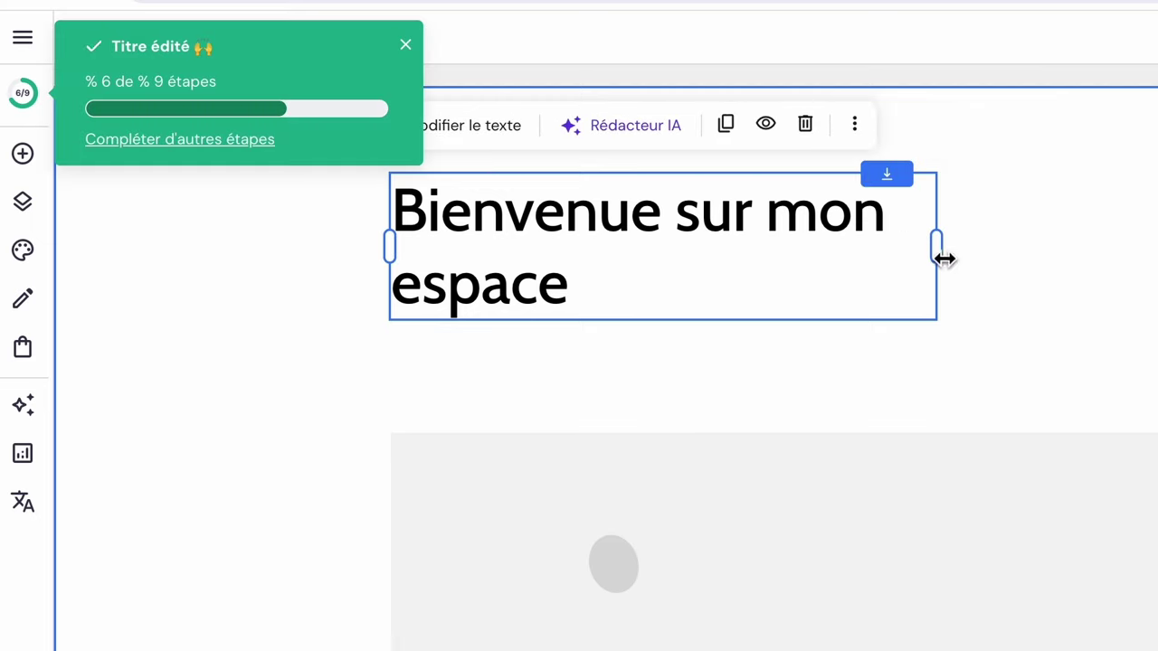
Widen the welcome title so it fits on one line and centre it near the top of its section.
left_click_drag(943, 258, 1140, 263)
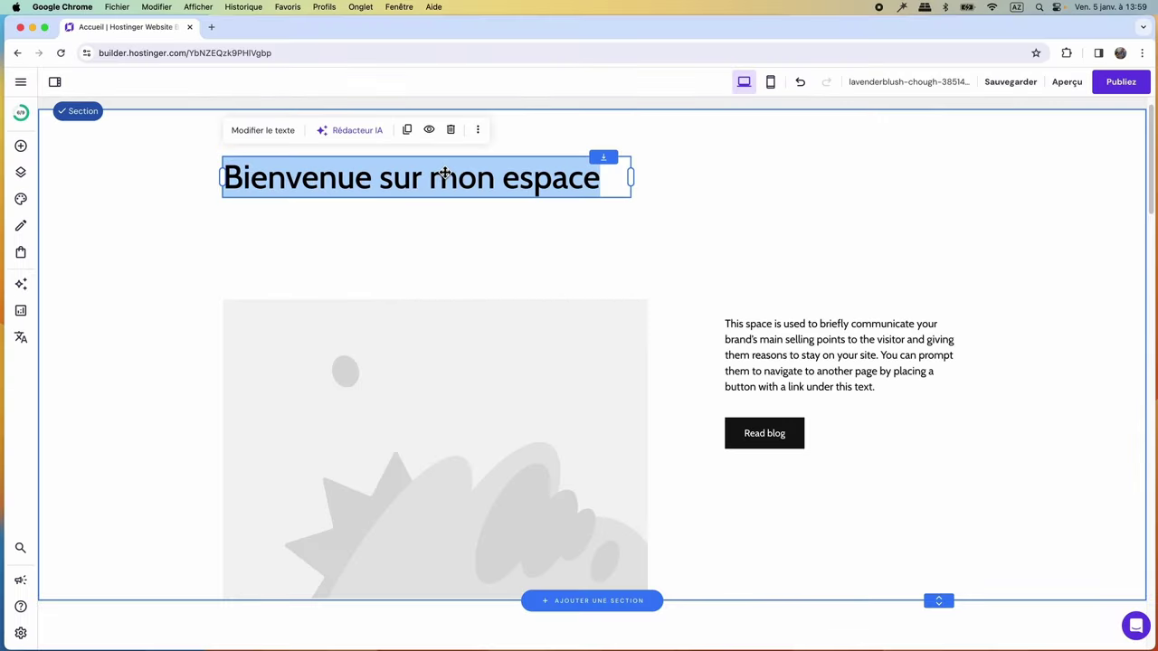
left_click_drag(445, 173, 601, 170)
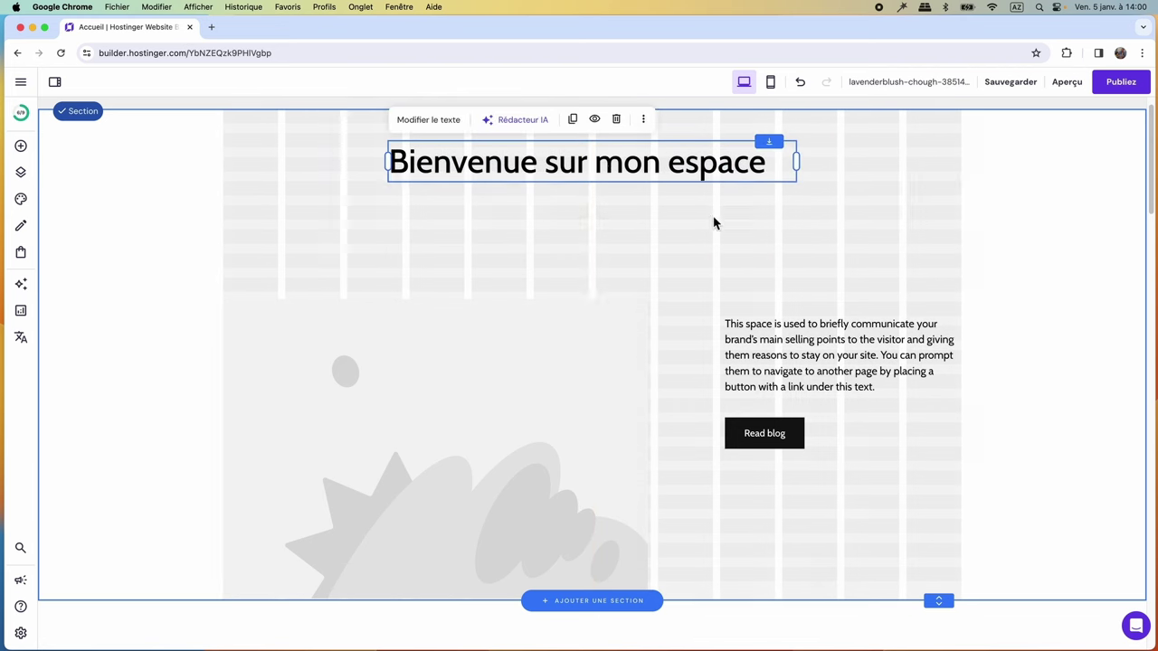
left_click_drag(642, 203, 642, 213)
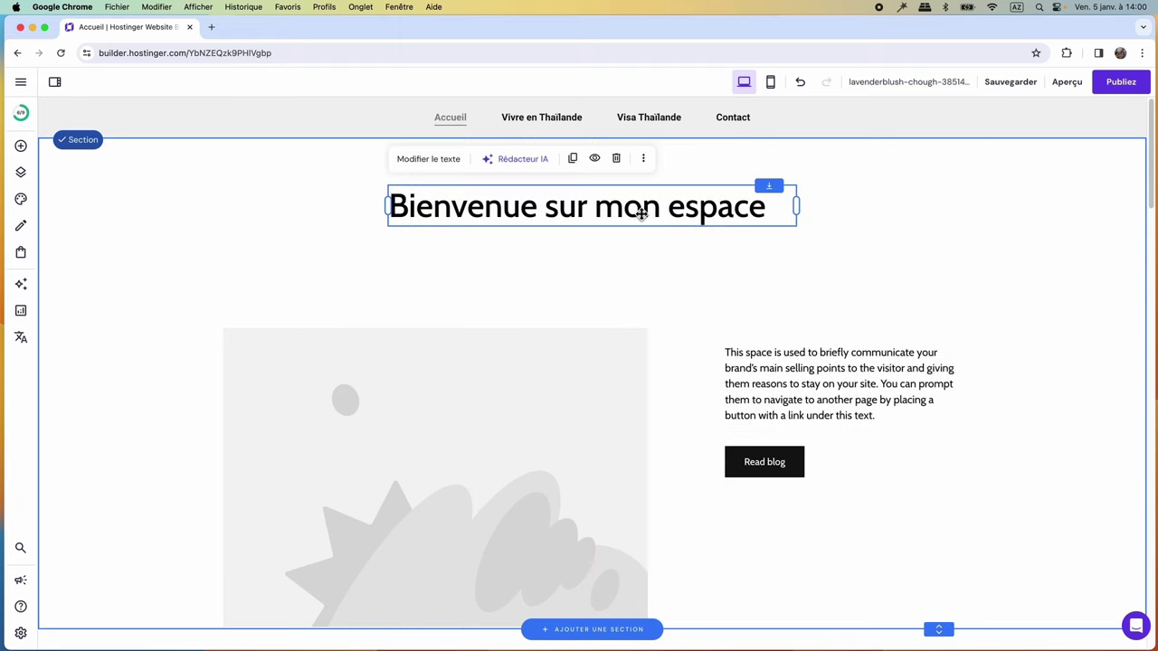
Move the placeholder image below the title up slightly and upload all 13 images from the web folder to the media library.
scroll(682, 281, "down", 3)
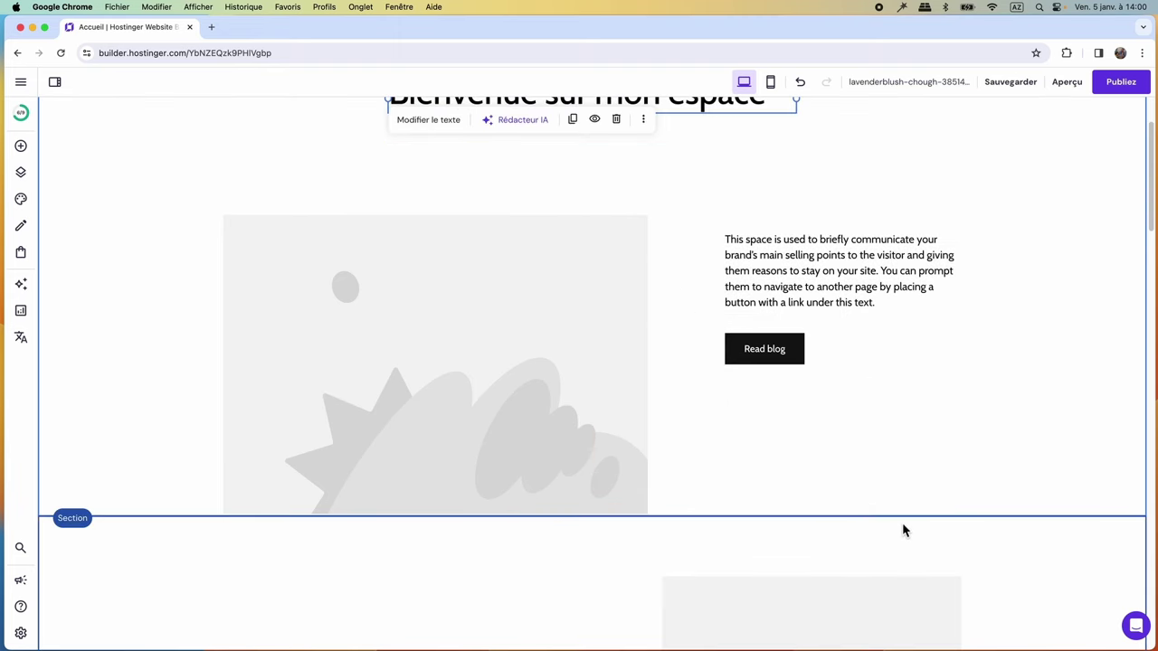
left_click_drag(480, 380, 476, 329)
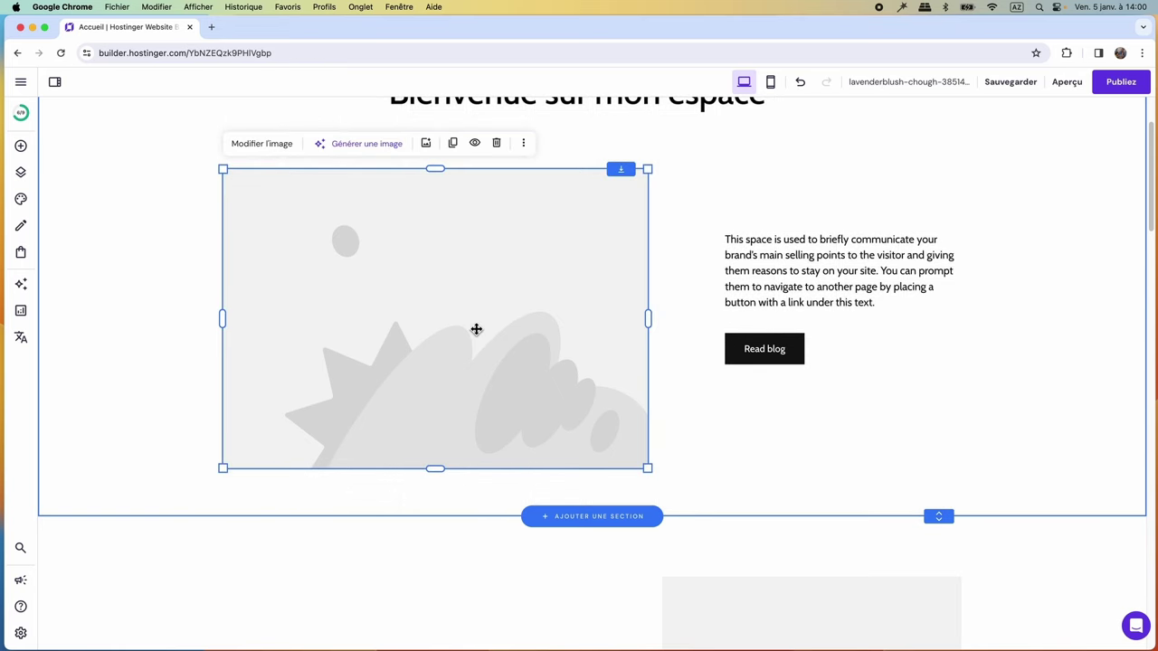
left_click(263, 145)
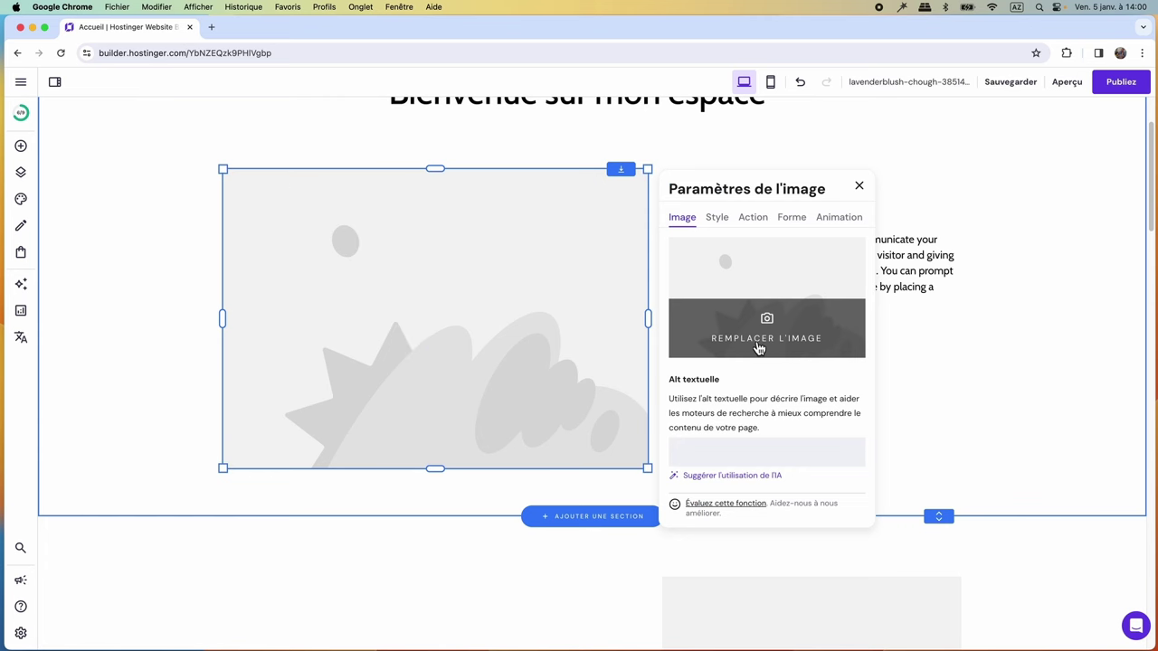
left_click(758, 346)
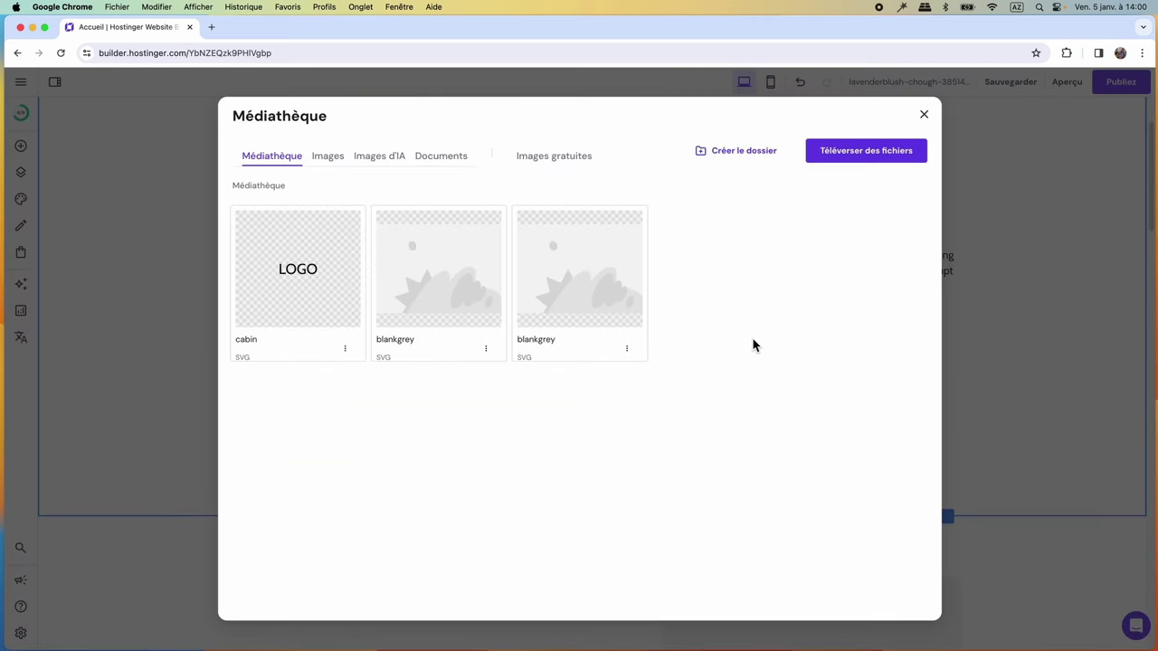
left_click(856, 156)
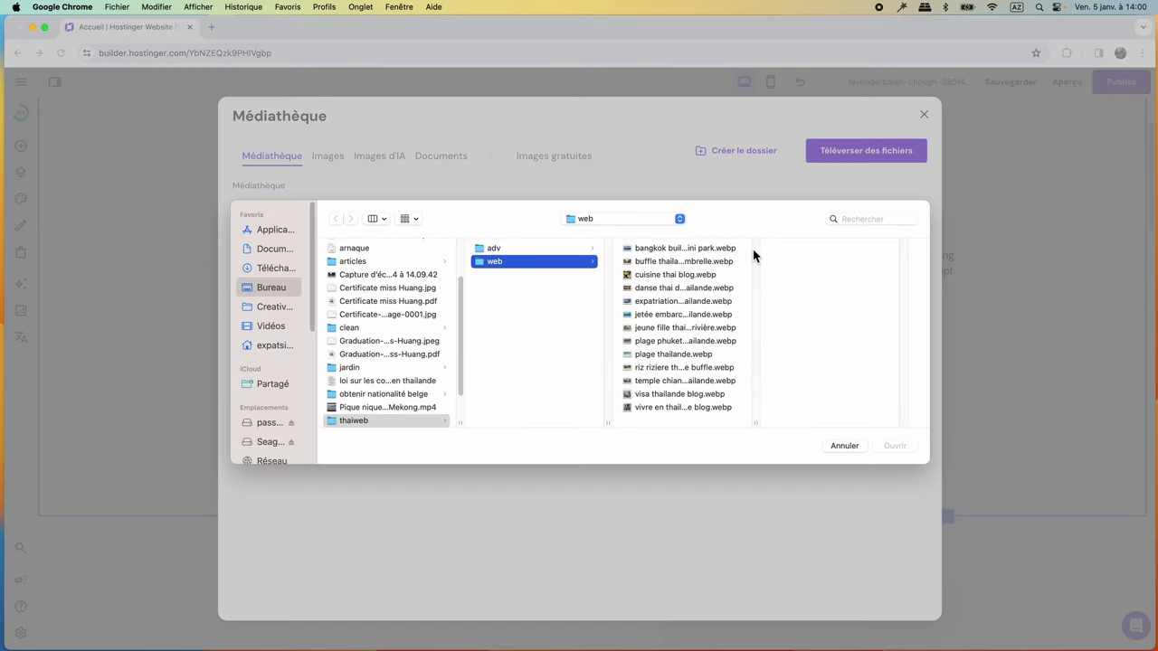
left_click_drag(747, 244, 750, 452)
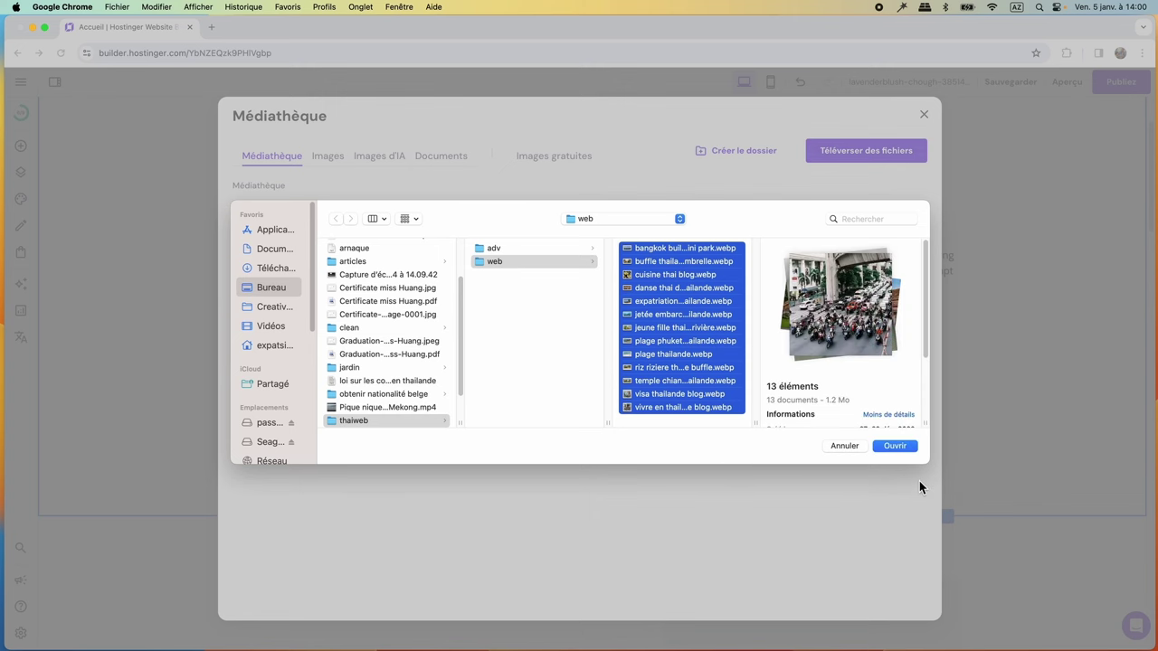
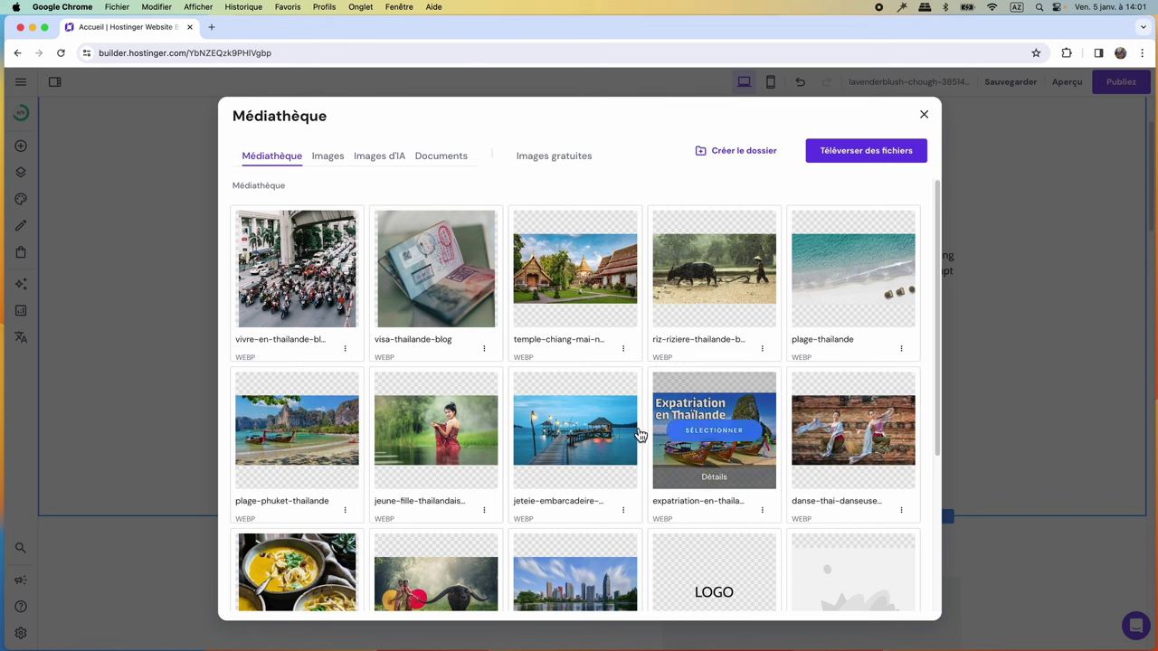
Replace the placeholder with the uploaded "Expatriation en Thaïlande" image and reset its proportions so it shows uncropped.
left_click(713, 431)
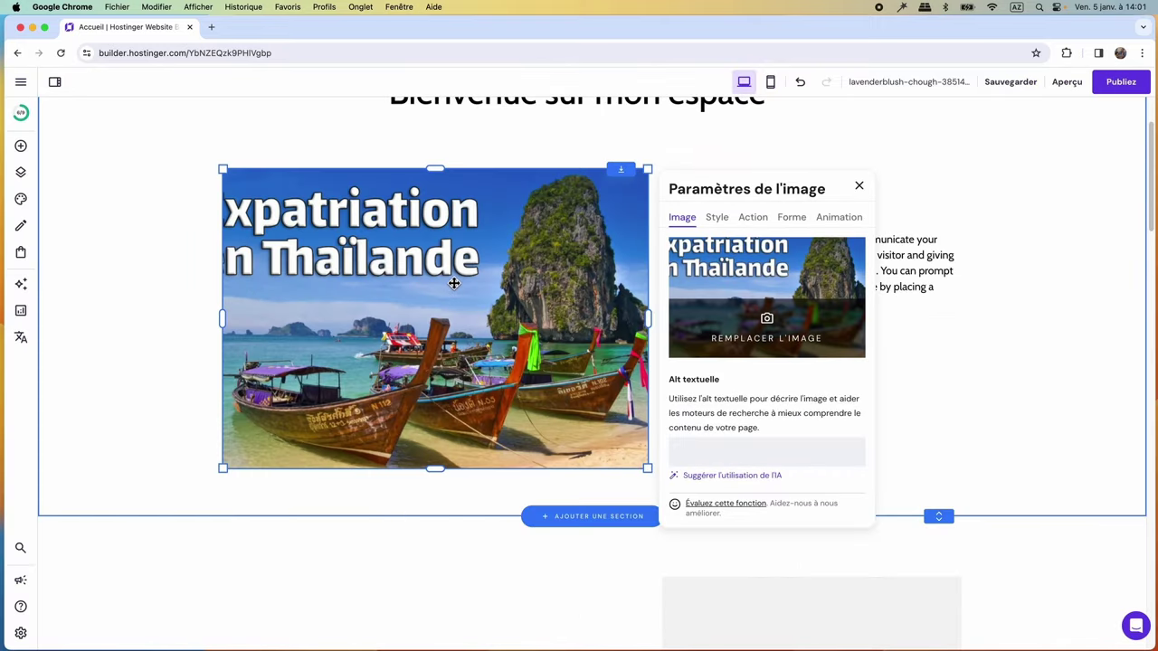
left_click(717, 222)
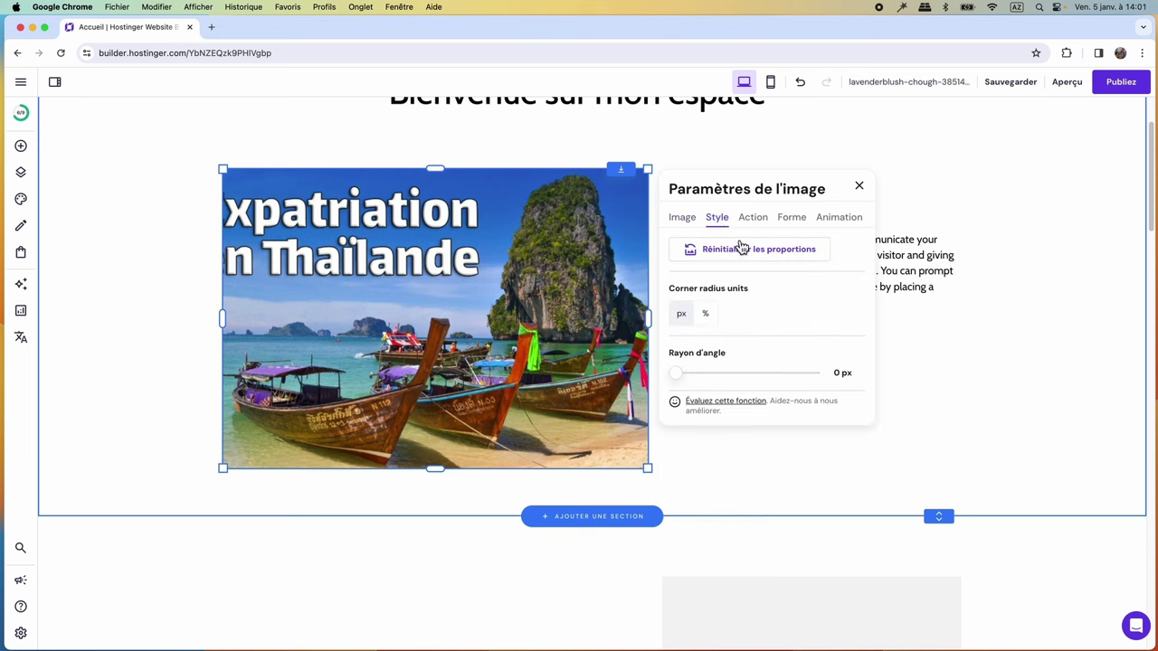
left_click(751, 257)
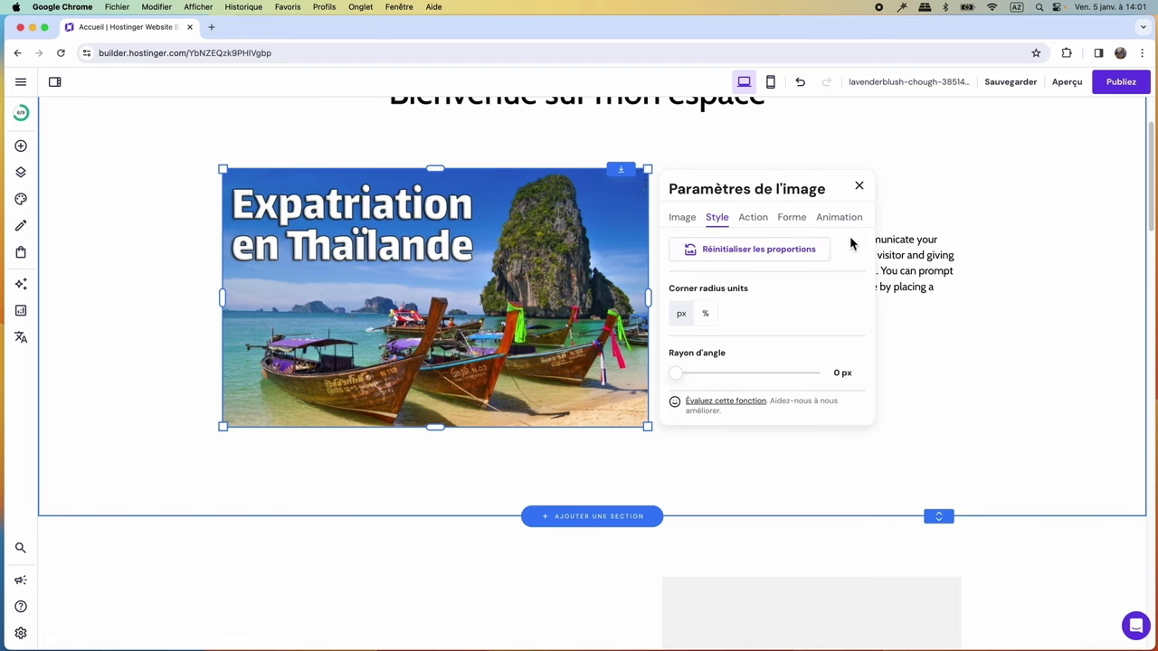
left_click(860, 188)
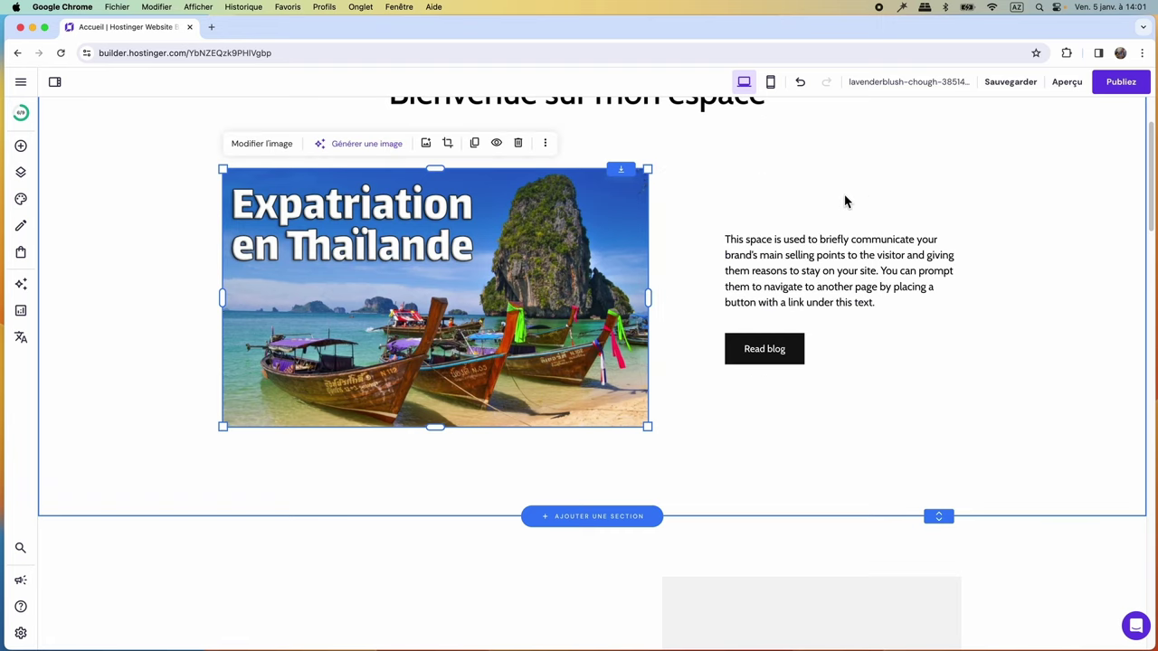
left_click_drag(447, 324, 447, 323)
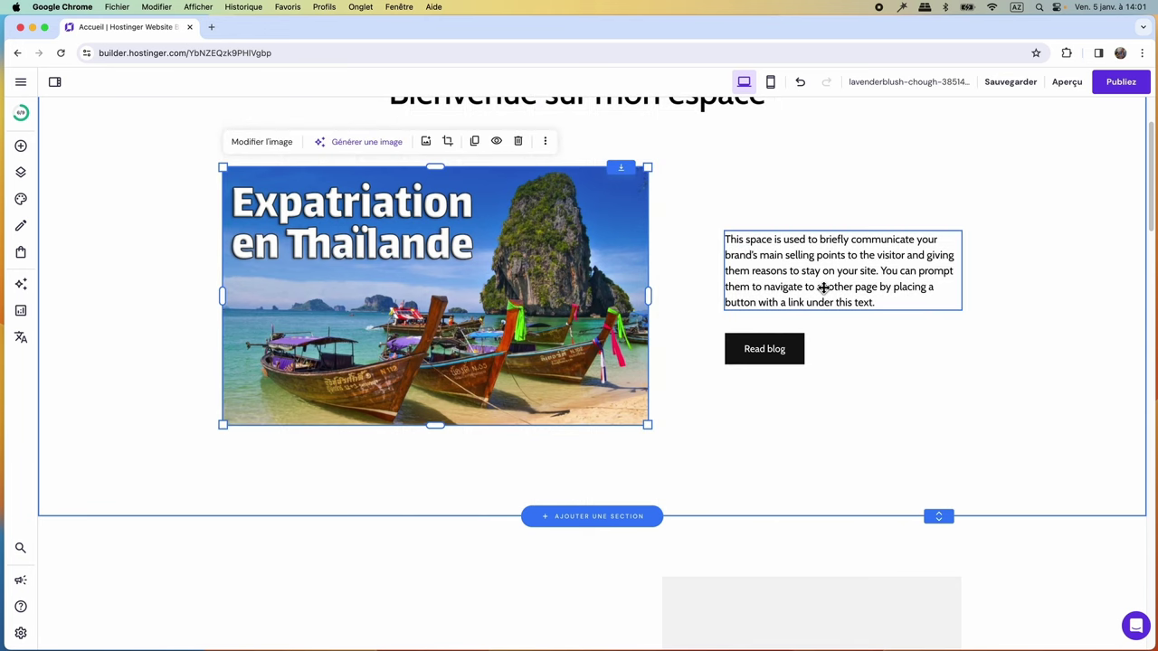
Justify the introductory paragraph beside the "Expatriation en Thaïlande" image.
left_click(823, 288)
left_click(762, 206)
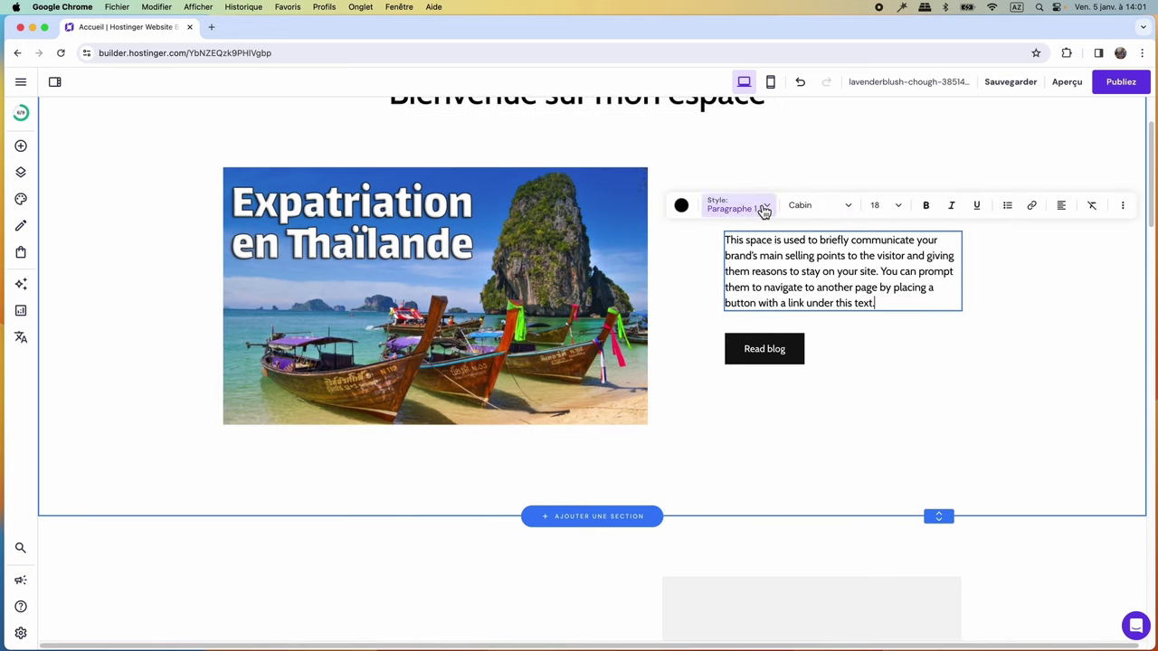
left_click_drag(880, 303, 800, 260)
left_click(833, 272)
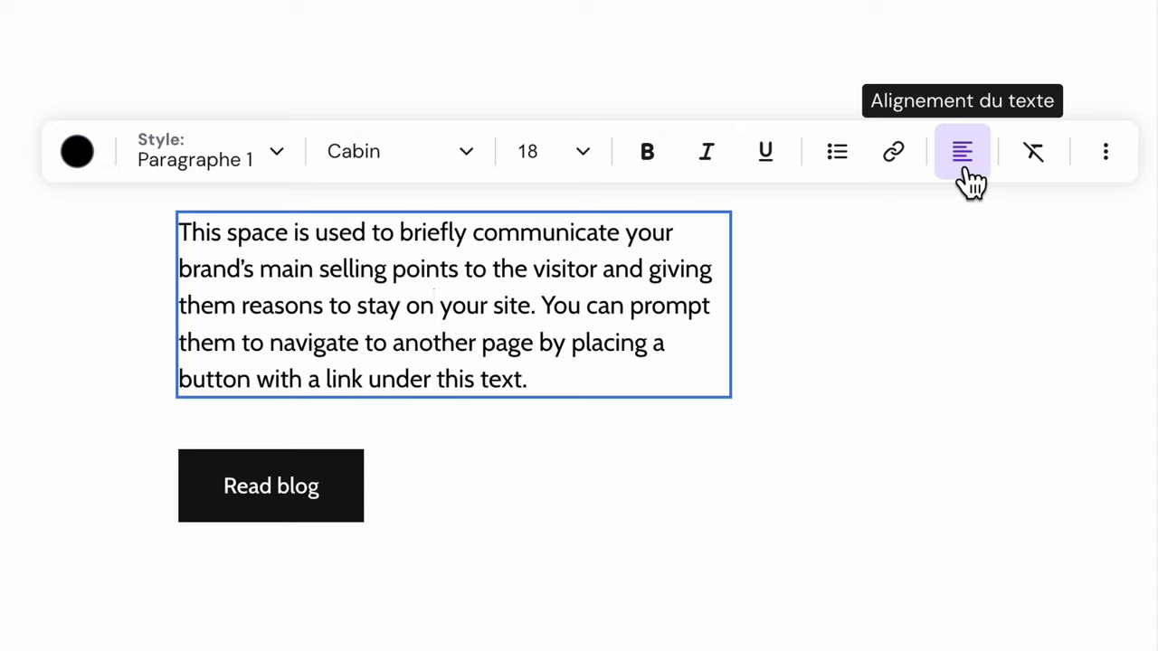
left_click(965, 172)
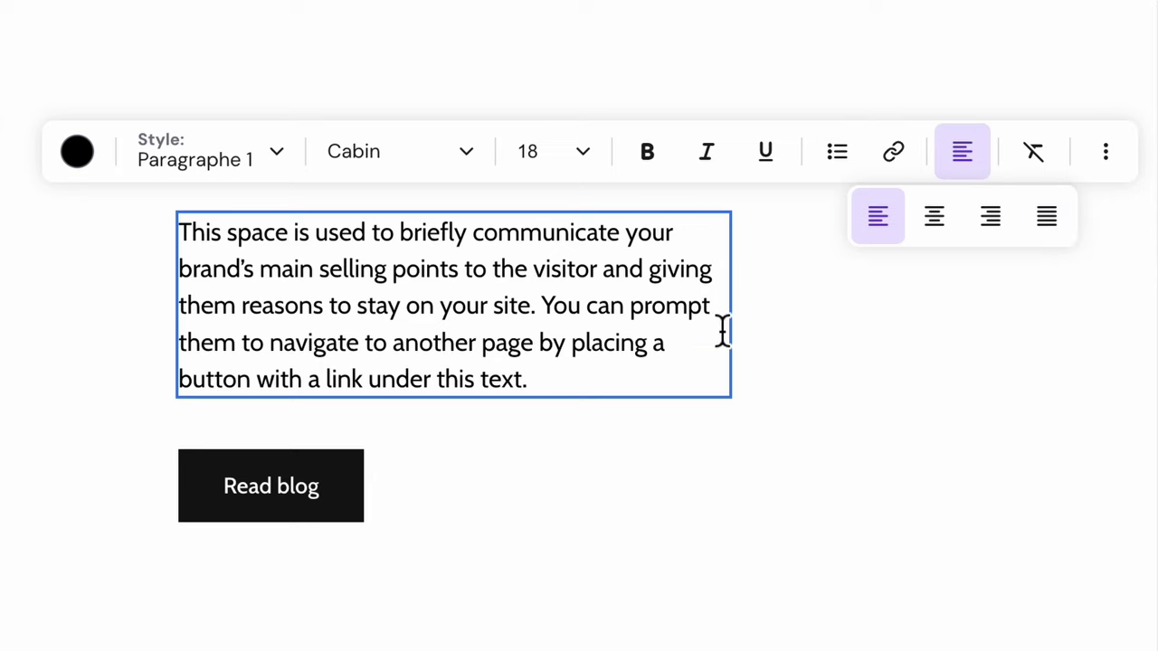
left_click(1067, 242)
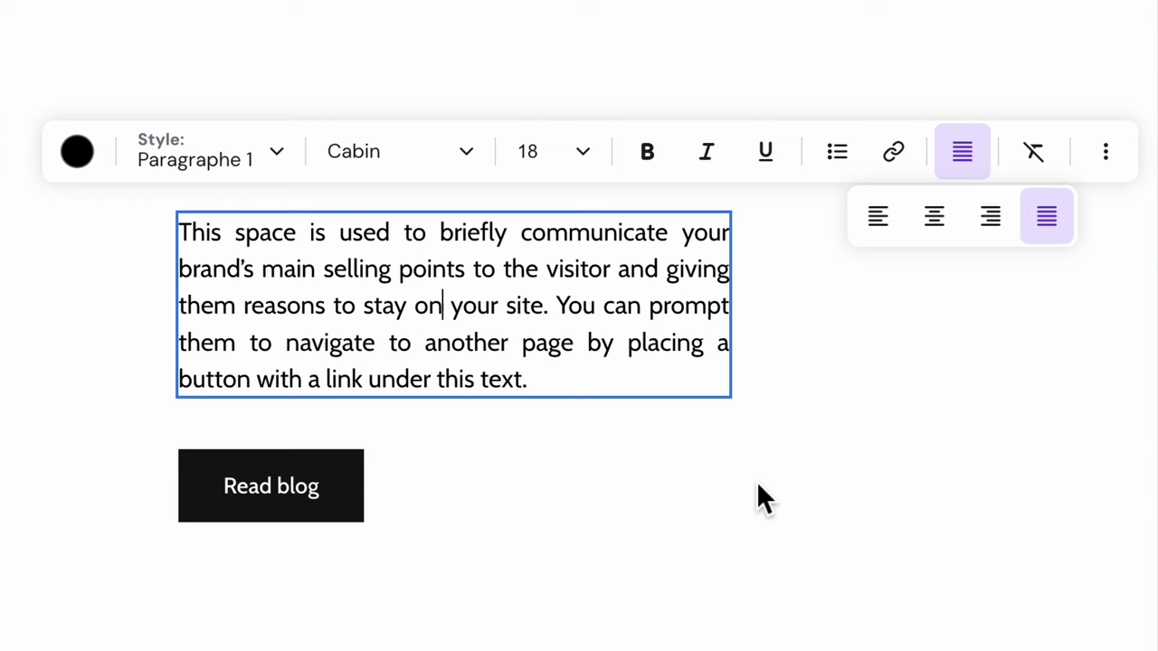
key("Escape")
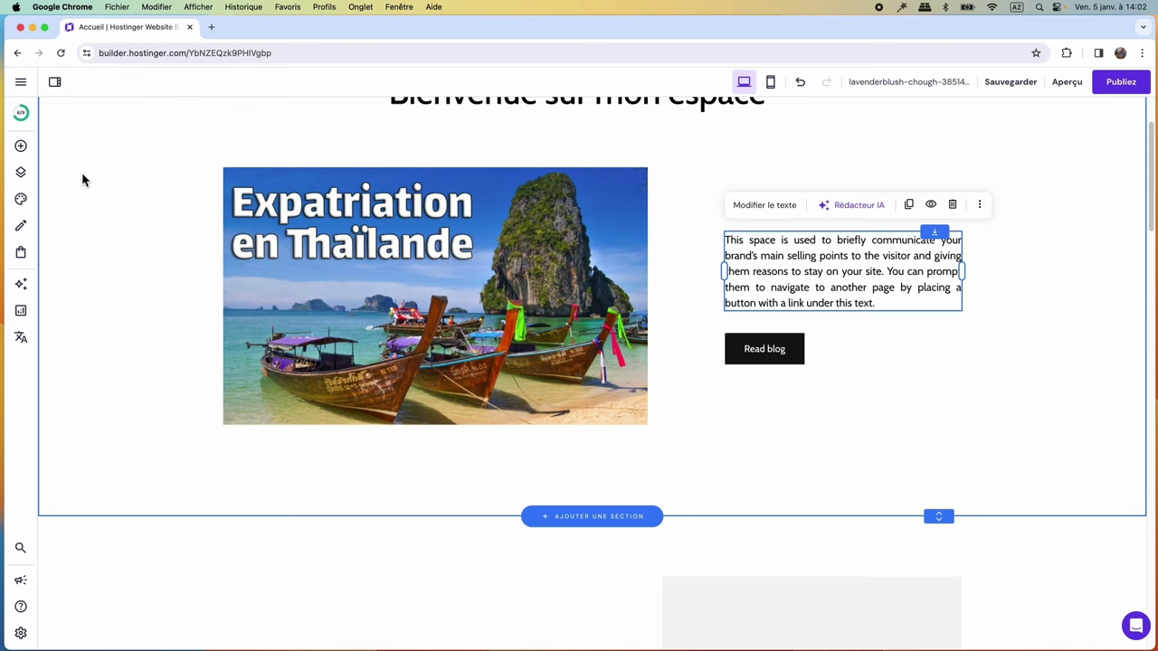
Try adding a new button element below the "Read blog" button, and remove it again.
left_click(21, 148)
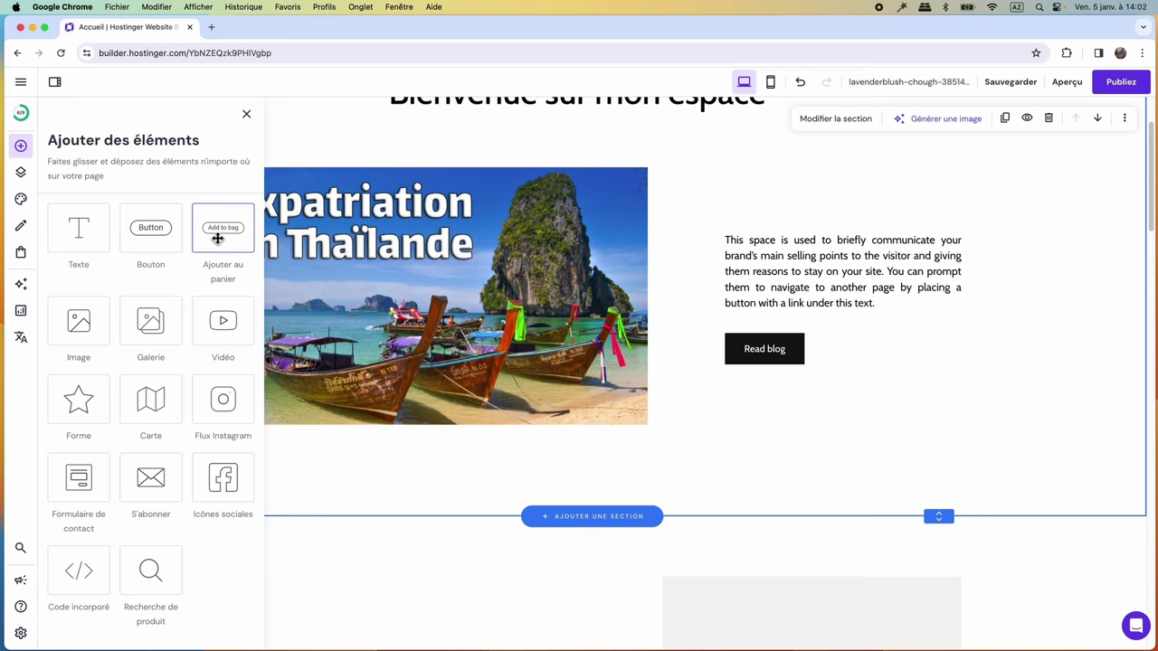
left_click_drag(159, 228, 828, 394)
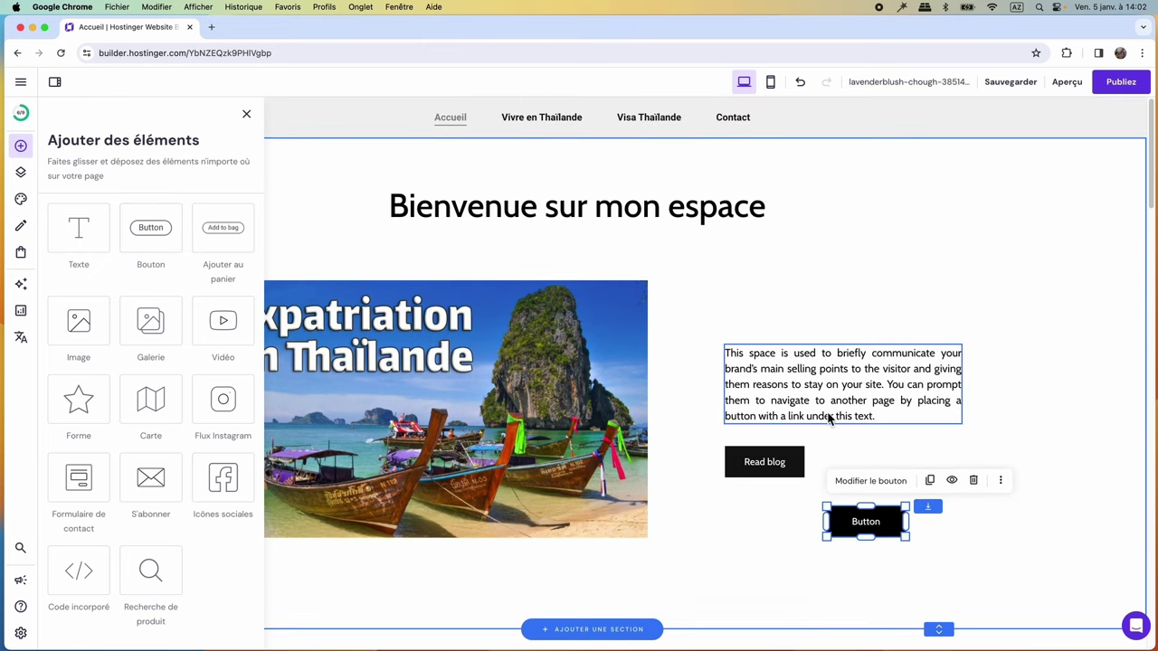
left_click(977, 482)
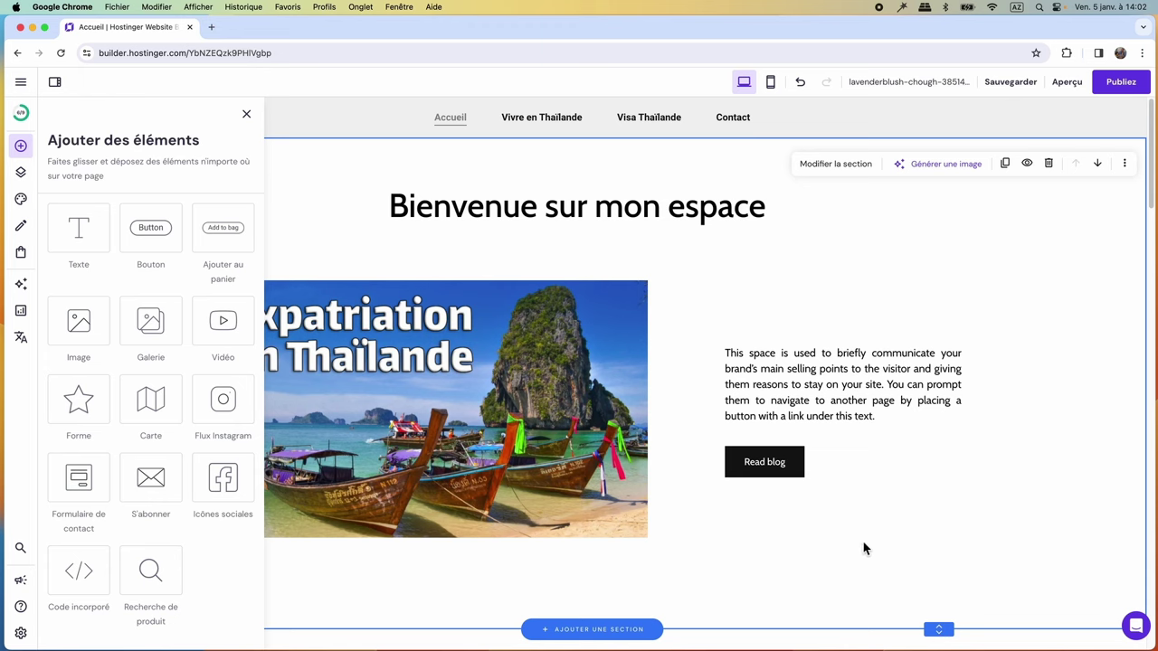
left_click(247, 115)
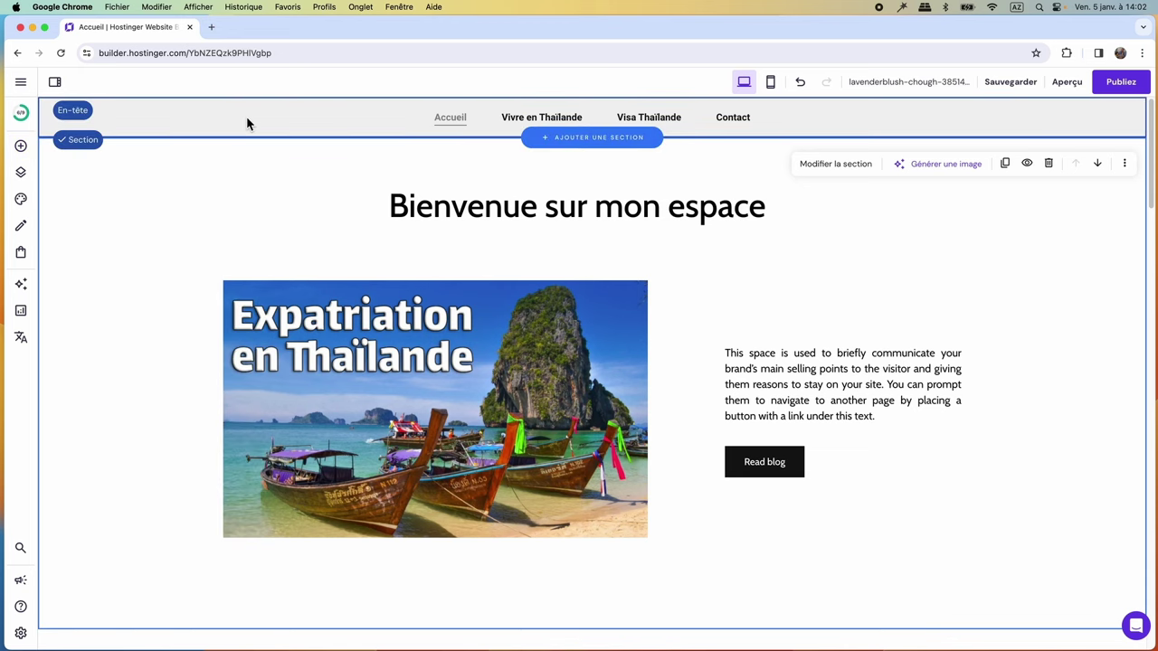
Change the text of the "Read blog" button to "Voir les articles" in its general settings.
left_click(769, 477)
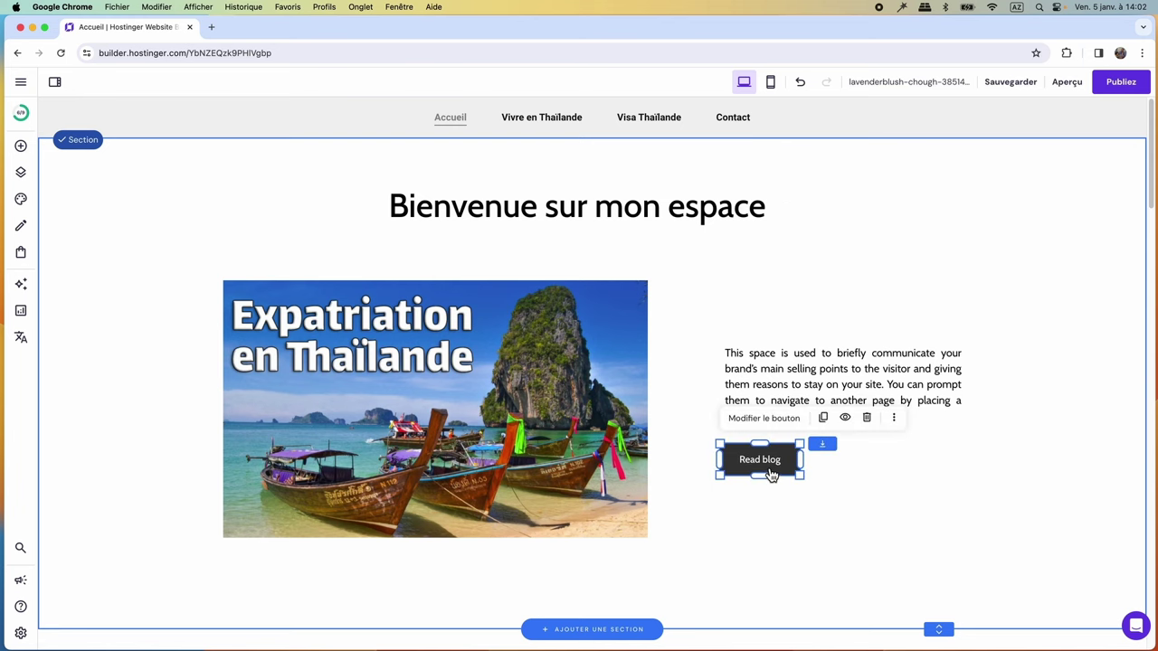
left_click(779, 429)
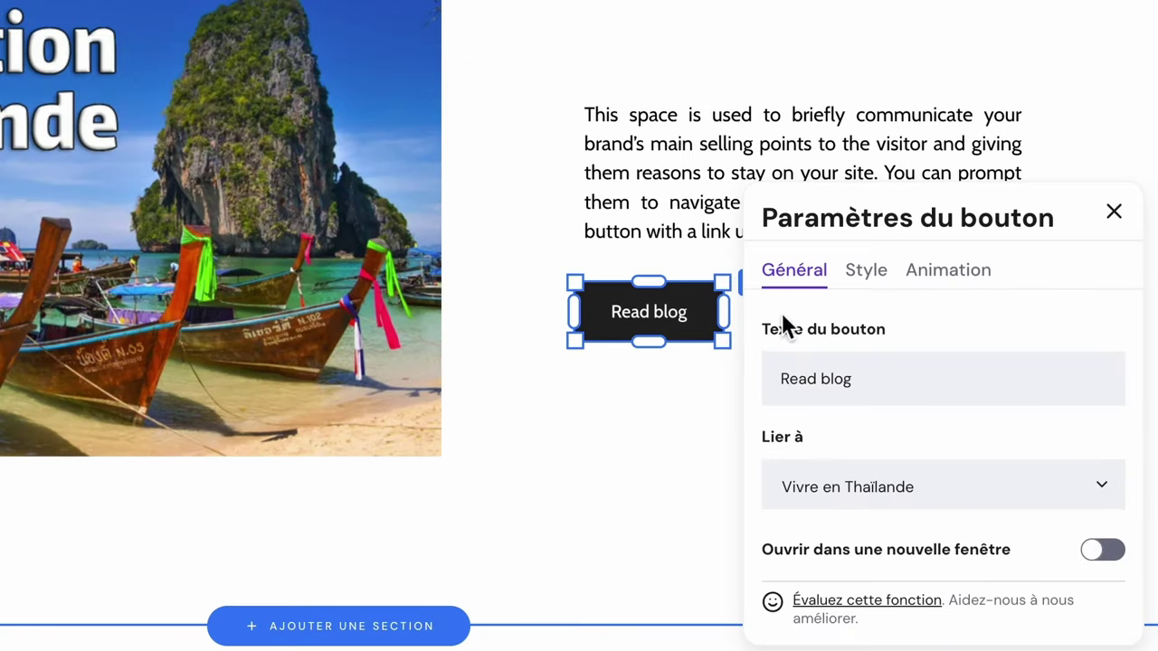
left_click(877, 439)
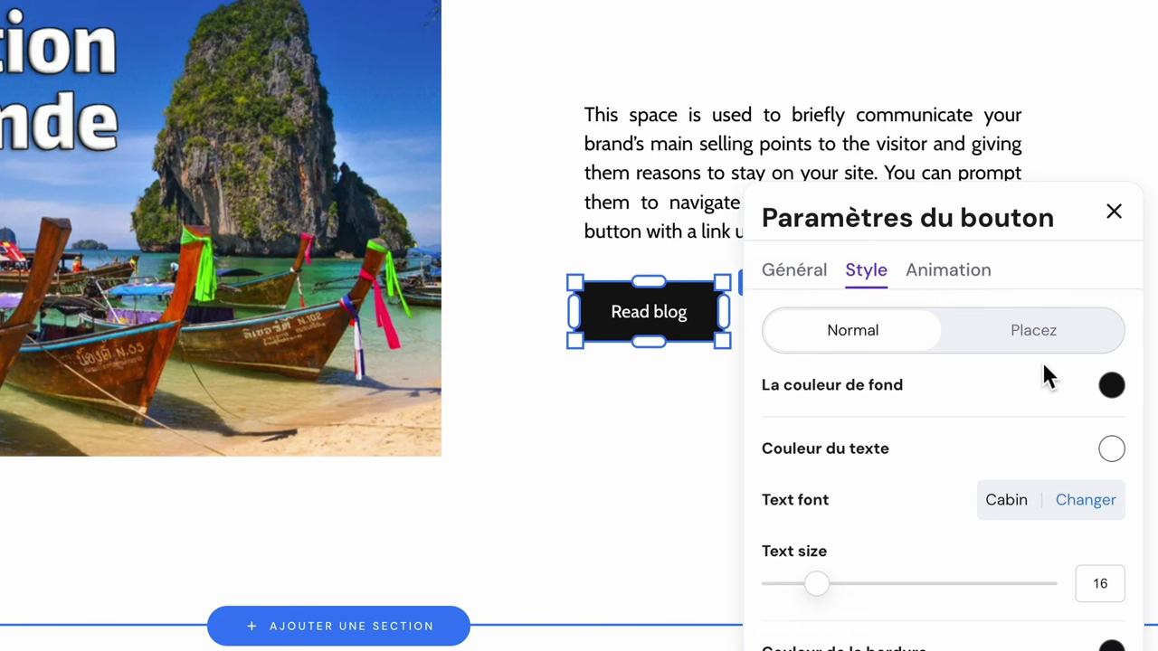
scroll(1043, 367, "up", 3)
scroll(1043, 367, "down", 1)
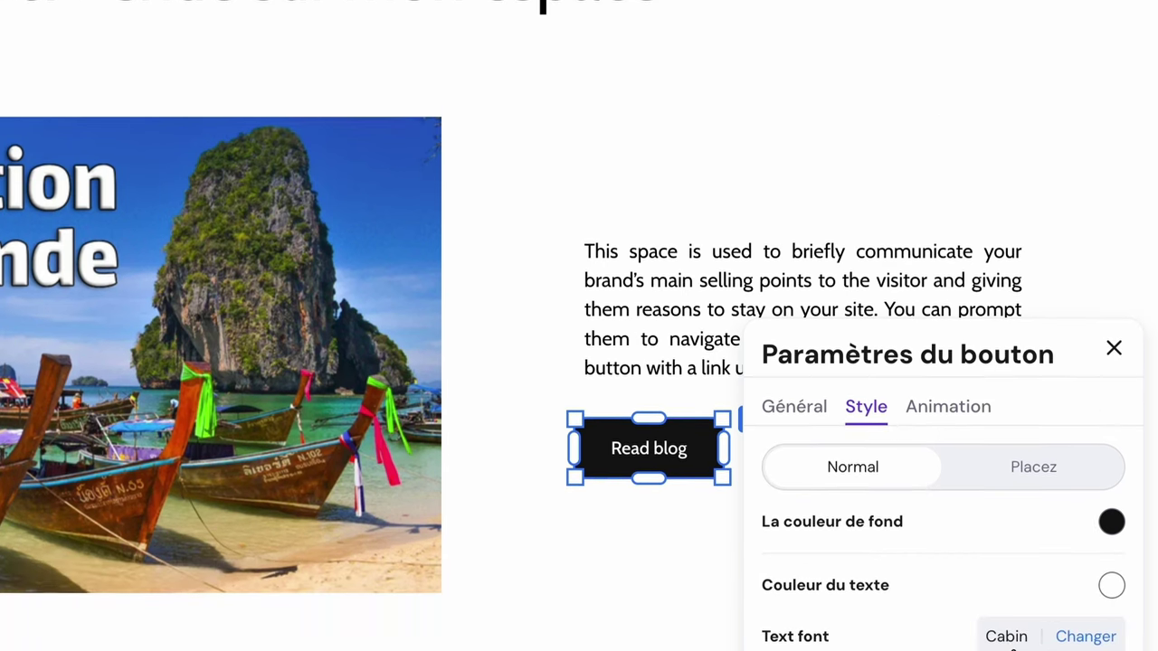
scroll(982, 556, "down", 3)
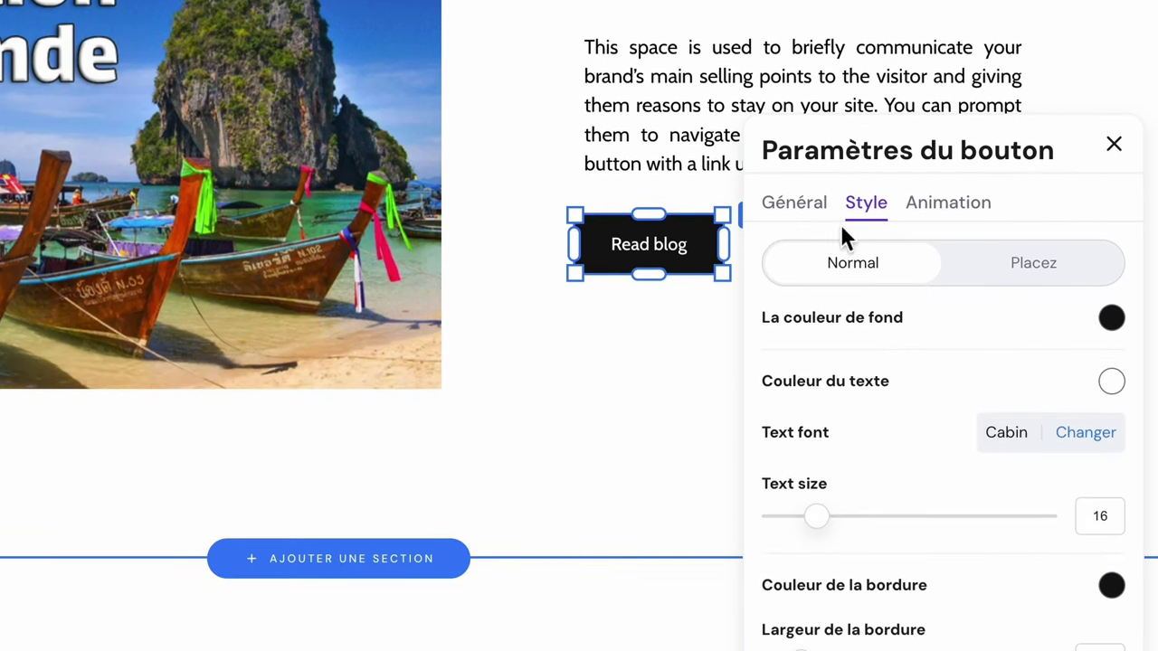
left_click(822, 215)
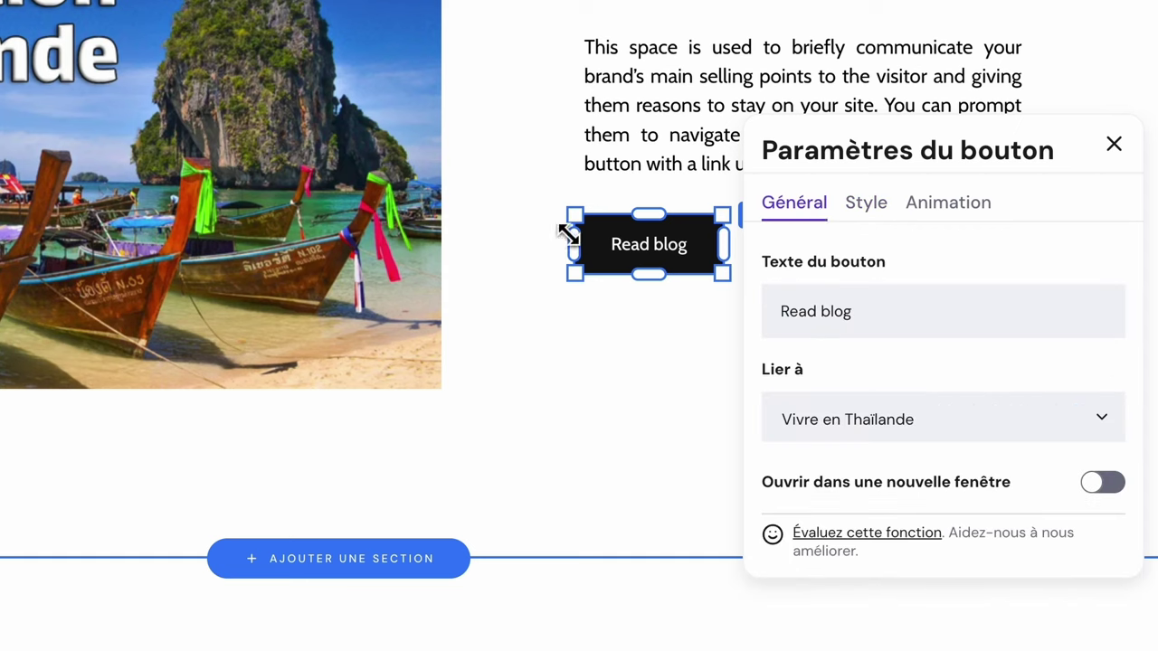
left_click(866, 315)
left_click_drag(853, 316, 773, 312)
type("Voir les articles")
Link the "Voir les articles" button to the "Vivre en Thaïlande" page, and close its settings.
left_click(969, 414)
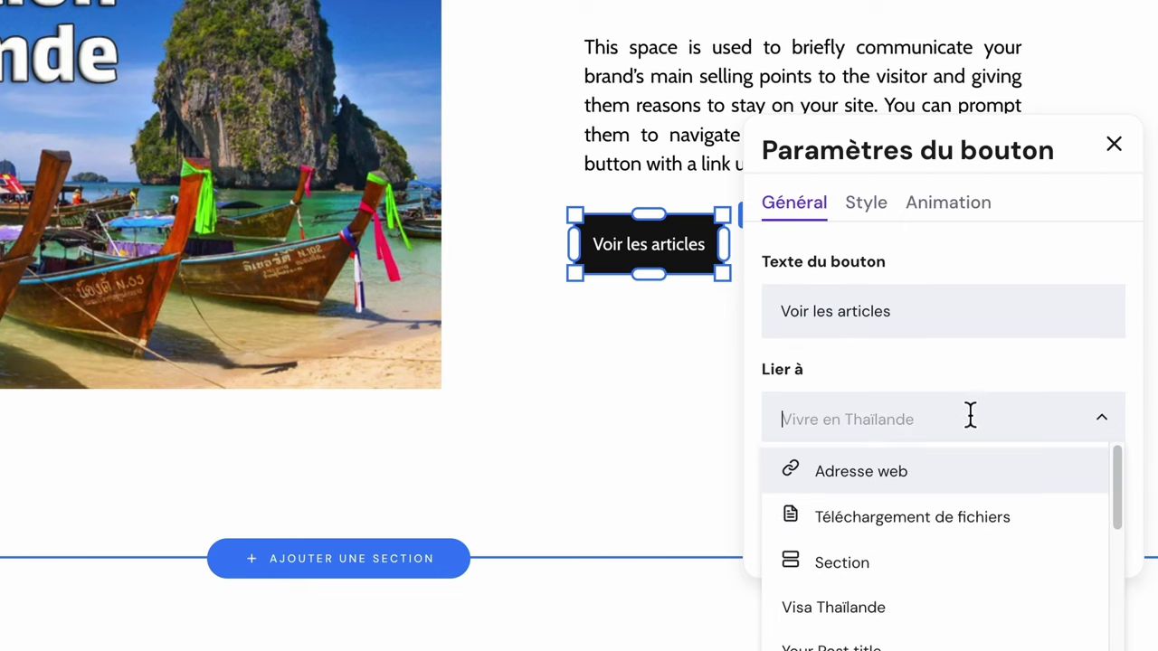
scroll(1062, 577, "down", 3)
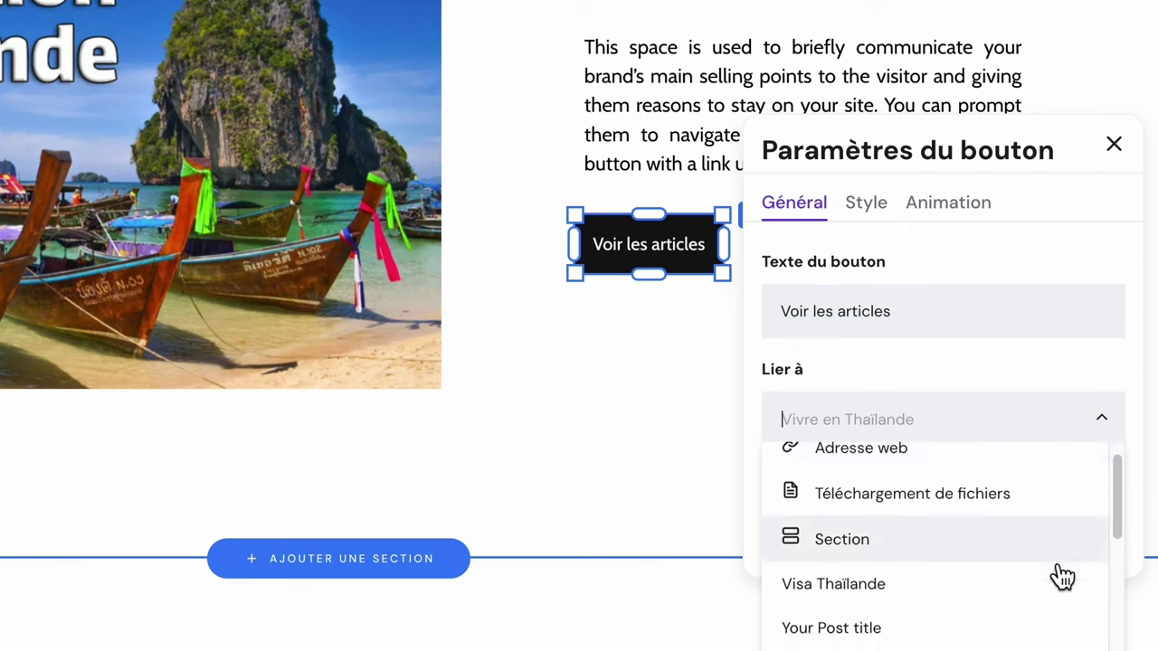
scroll(1062, 577, "down", 5)
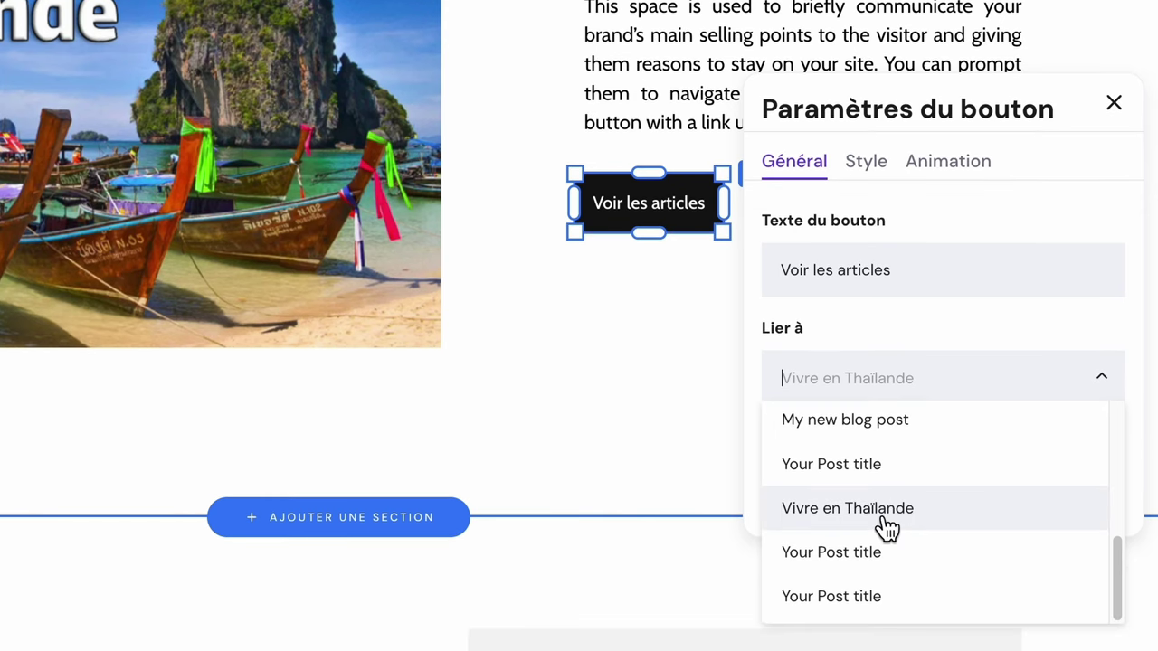
left_click(879, 523)
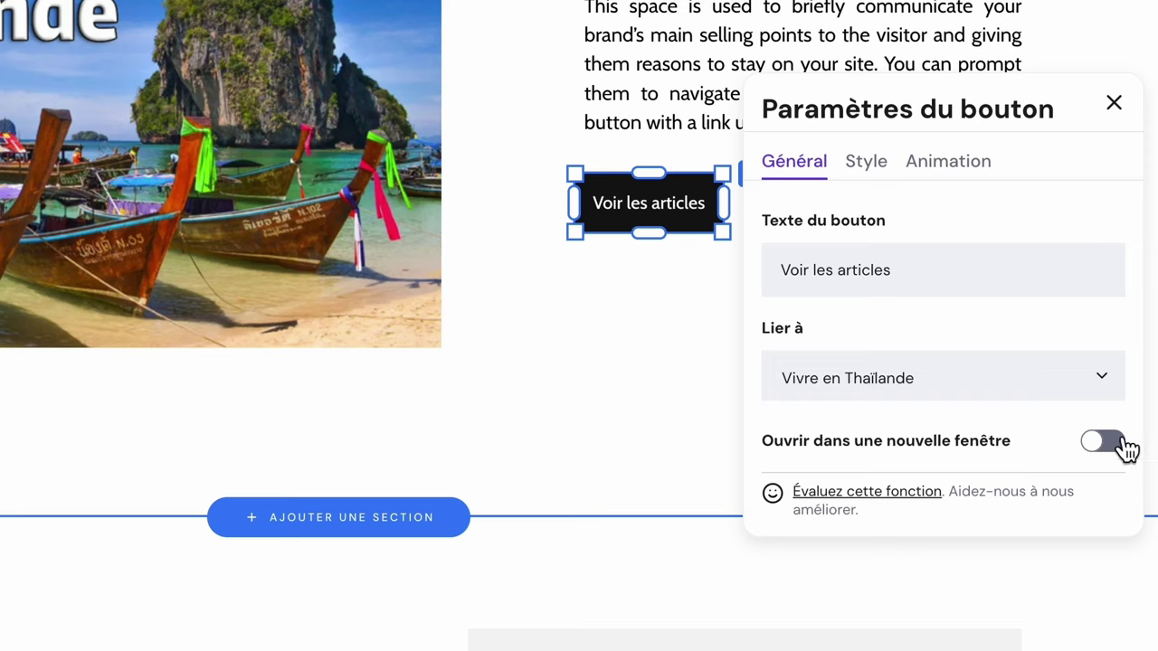
left_click(656, 396)
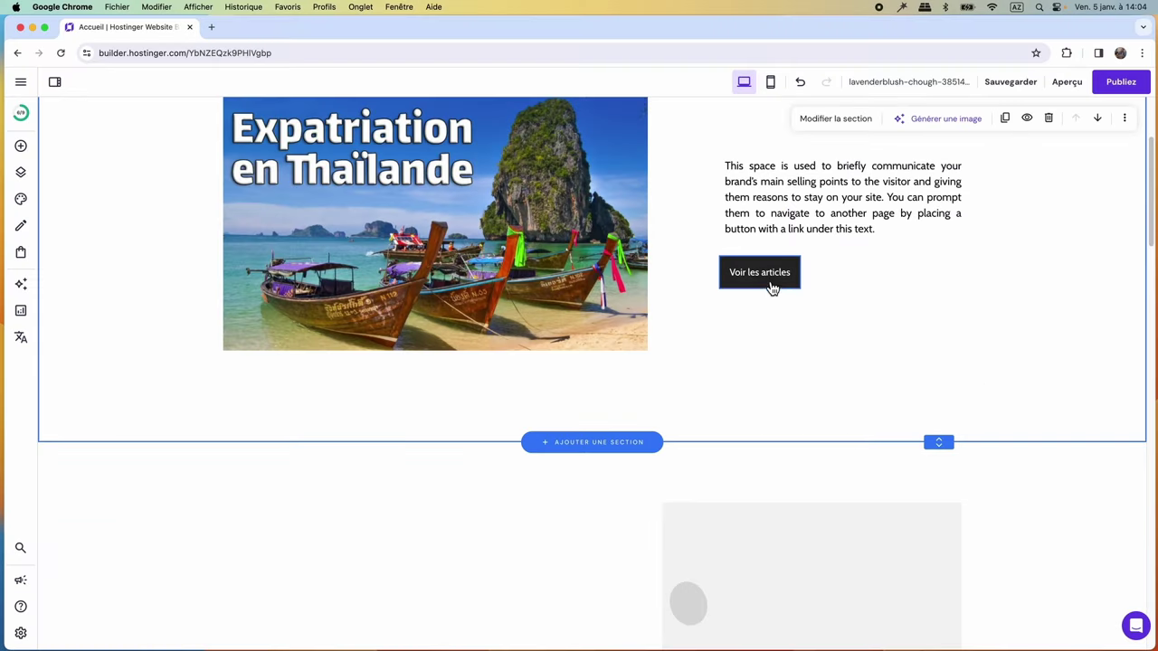
Centre the "Voir les articles" button beneath the introductory paragraph and shorten the welcome section's height.
left_click_drag(770, 283, 825, 286)
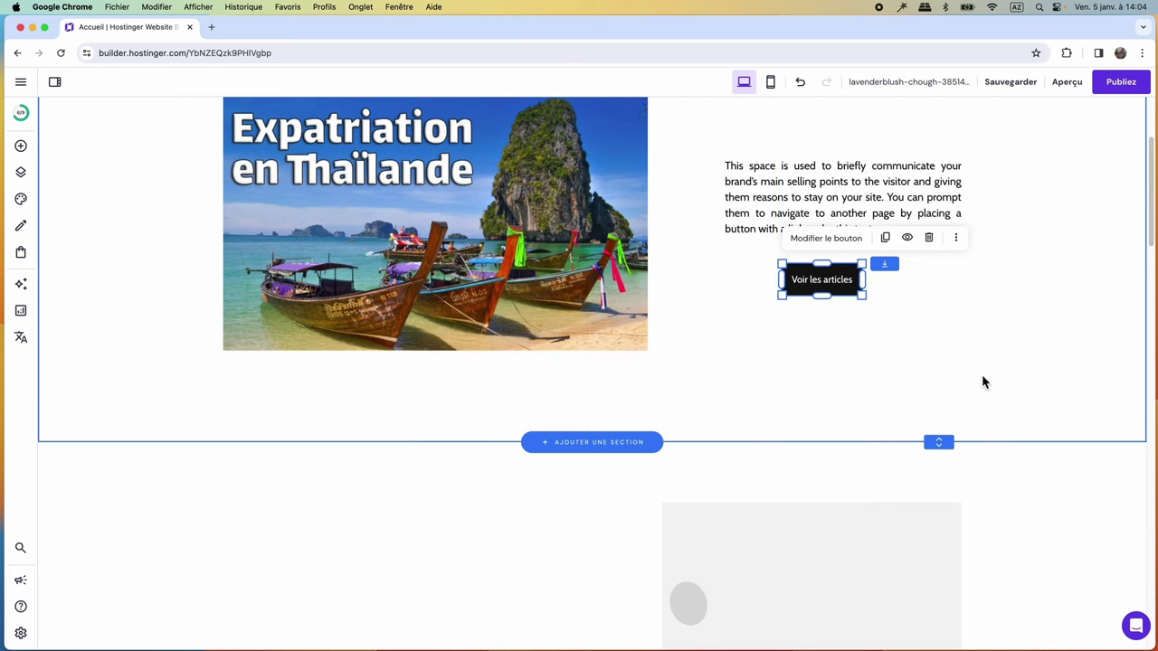
scroll(656, 333, "up", 3)
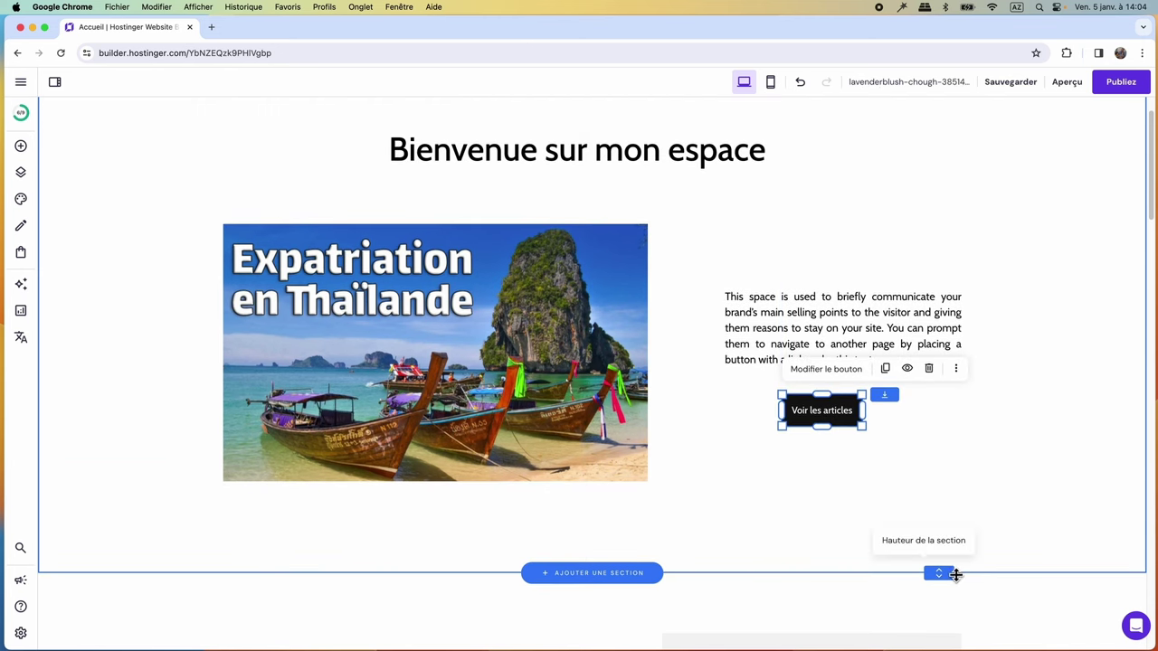
left_click_drag(948, 576, 943, 523)
Delete the grey "Recent Posts" text section above the blog post list.
scroll(1042, 579, "down", 6)
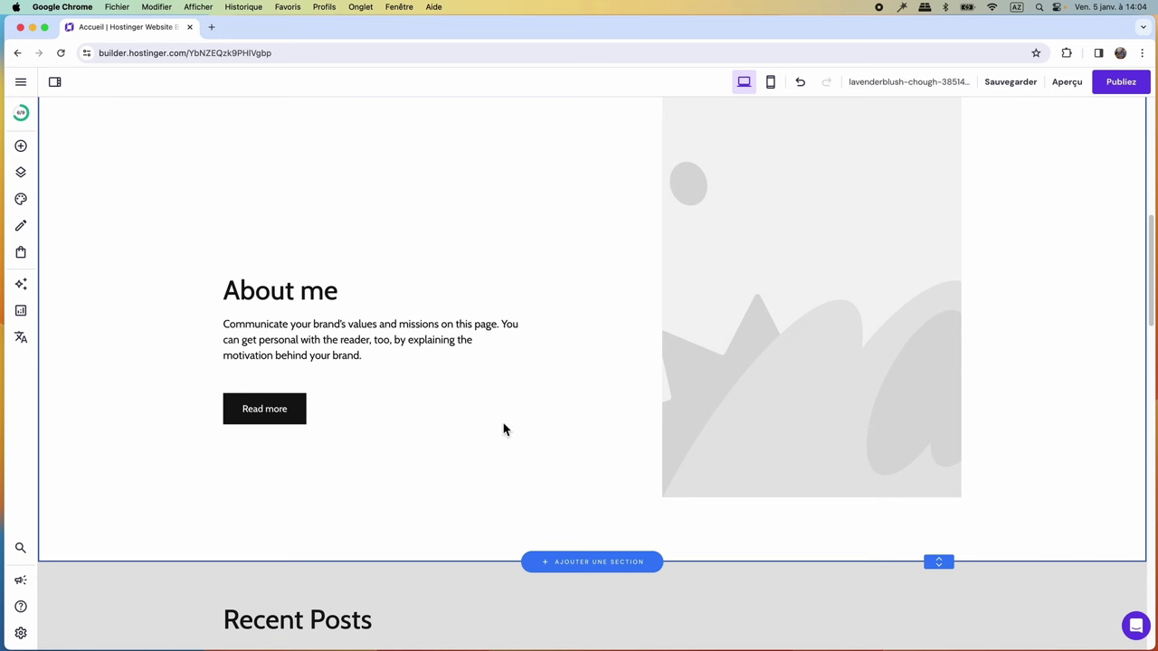
scroll(507, 425, "down", 2)
scroll(507, 426, "down", 3)
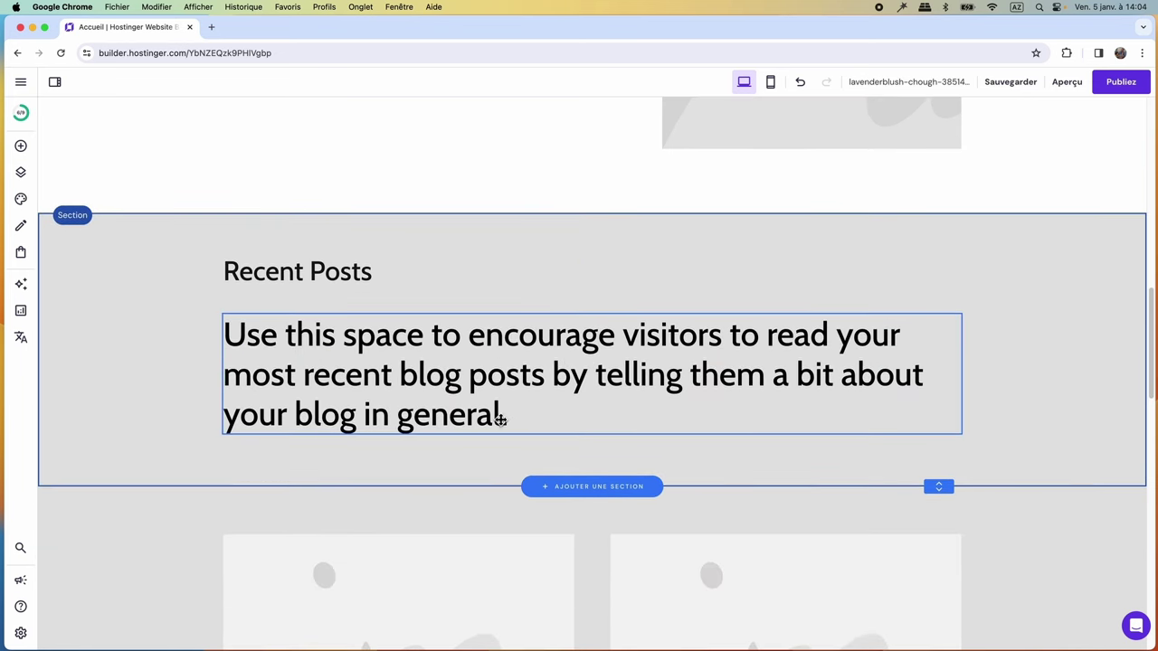
left_click(597, 490)
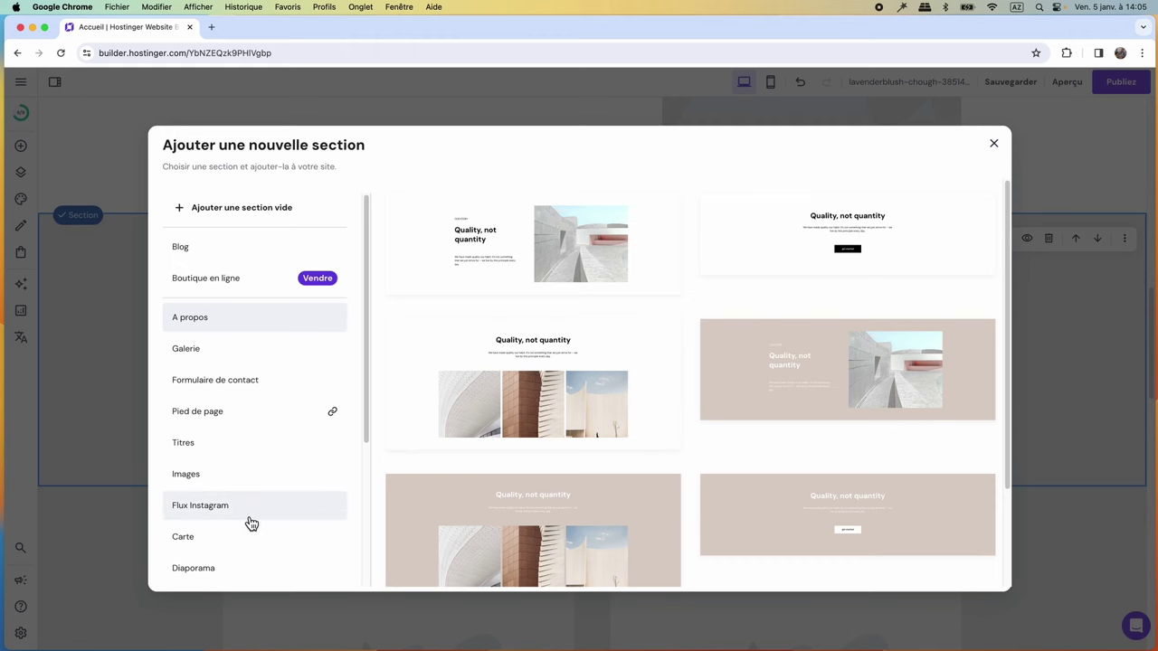
left_click(994, 143)
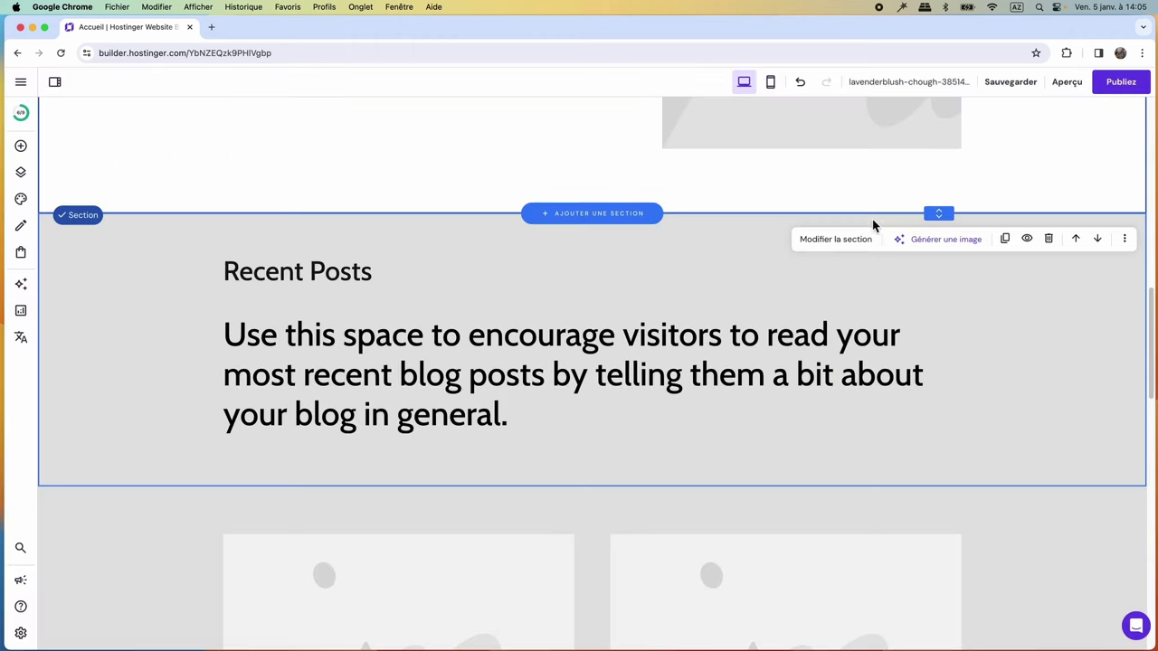
scroll(606, 369, "down", 1)
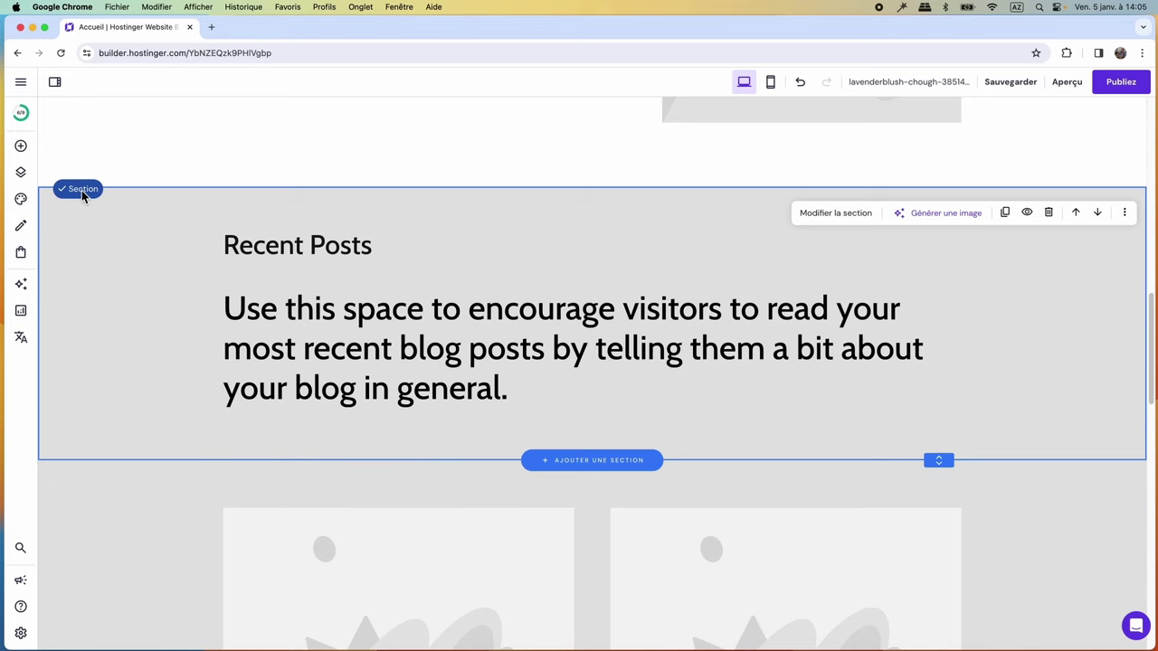
left_click(1050, 213)
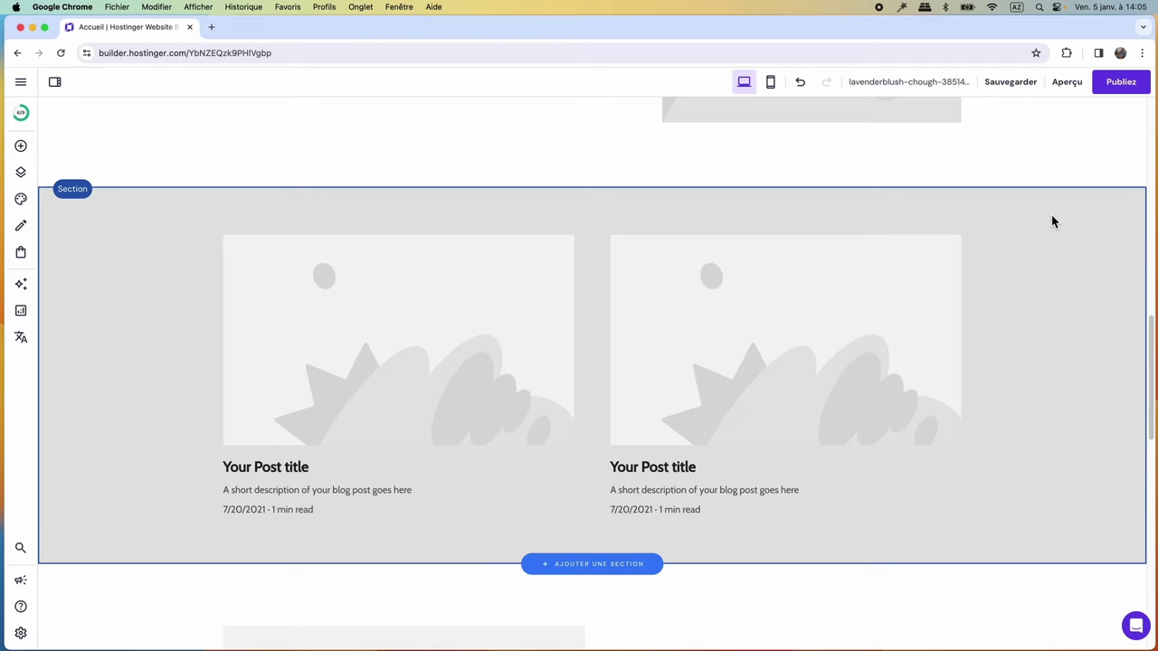
Save the Accueil page, preview it in desktop and mobile versions, and return to the editor.
scroll(892, 440, "up", 10)
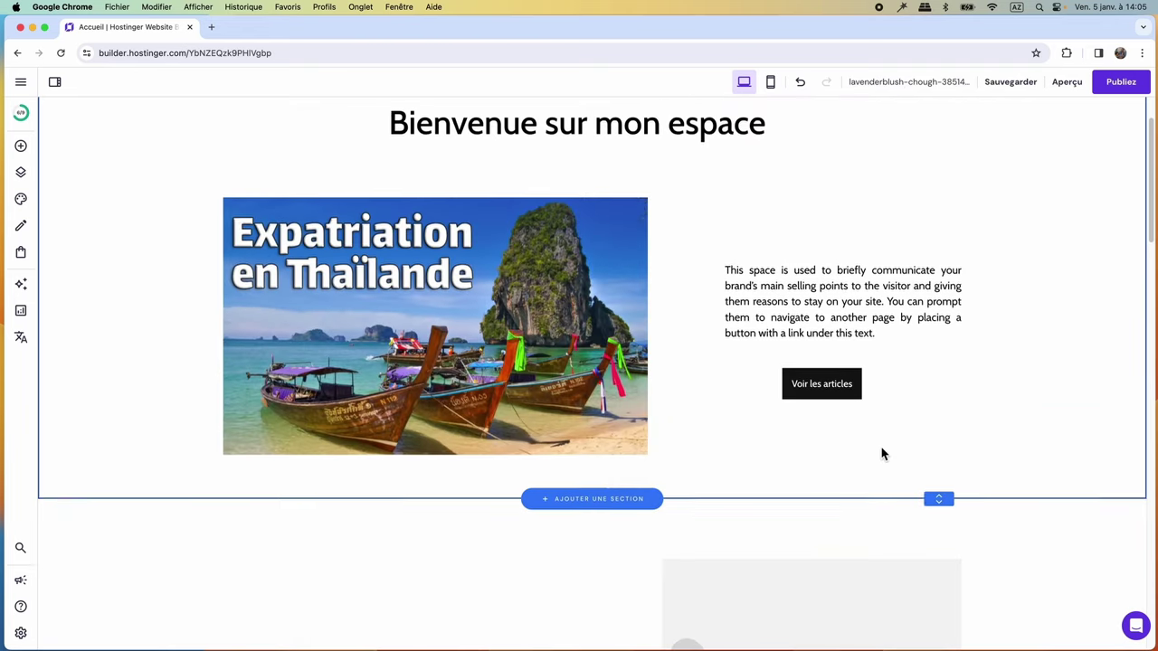
scroll(883, 454, "up", 2)
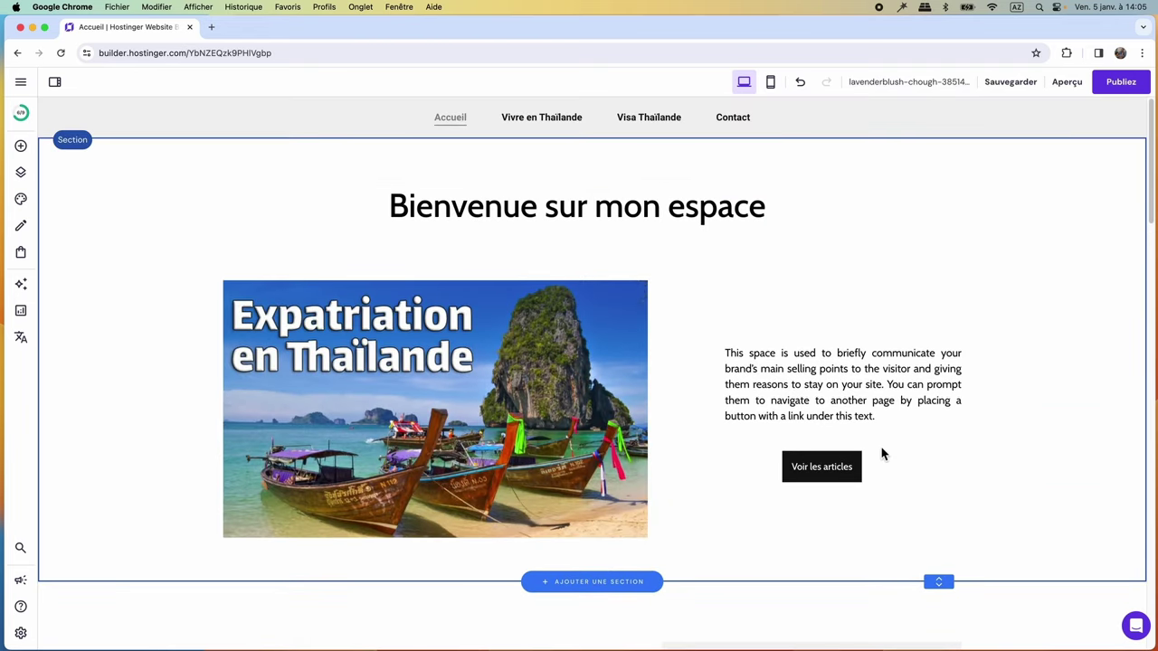
left_click(1014, 83)
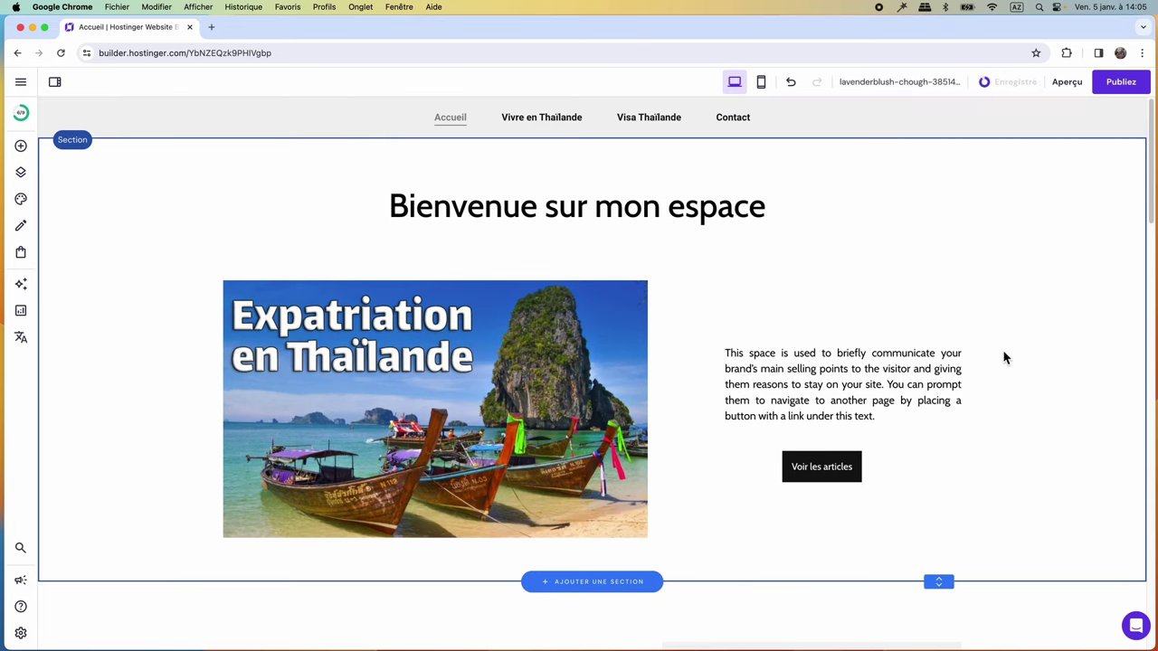
left_click(1070, 83)
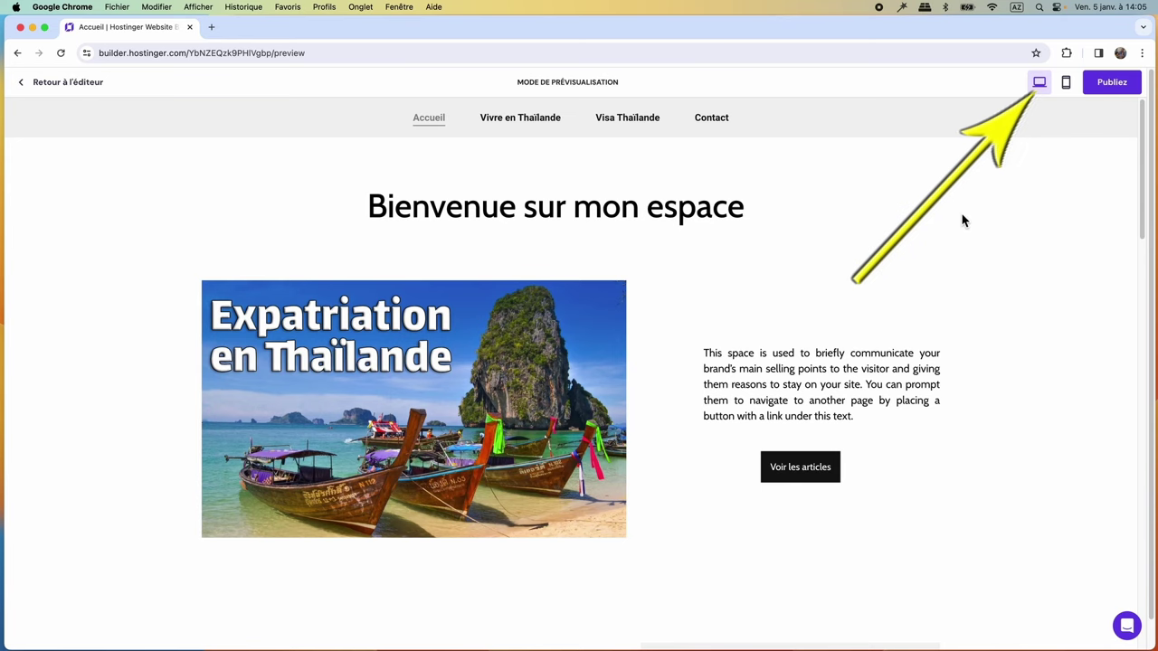
left_click(1066, 85)
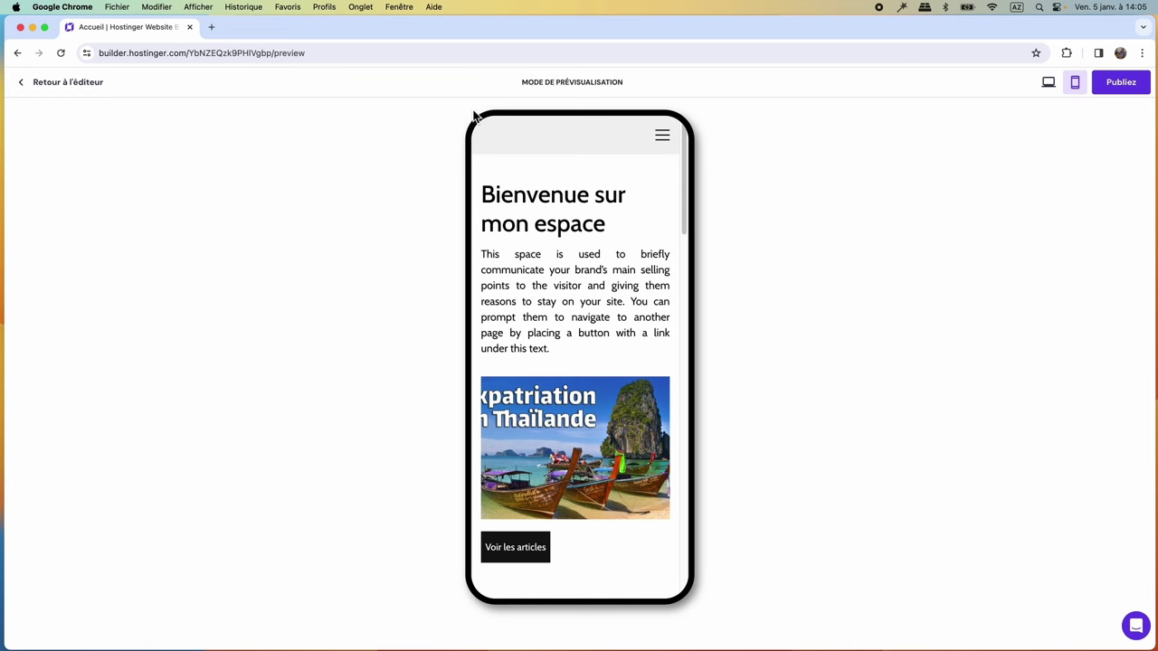
left_click(62, 82)
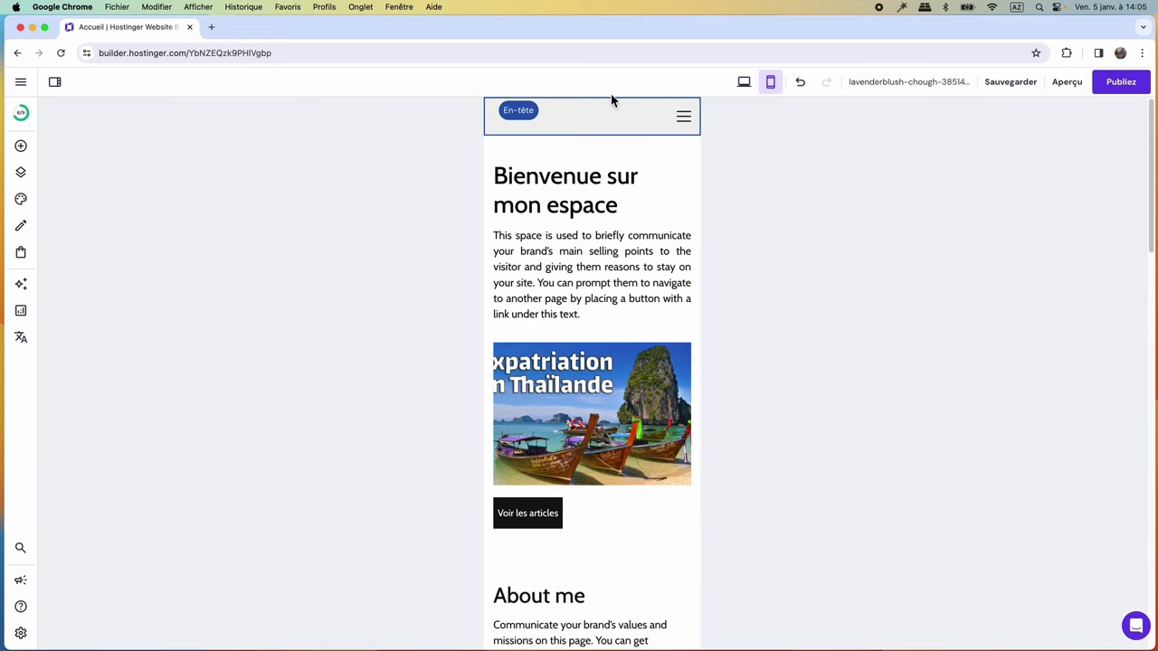
In the mobile layout, set the "Bienvenue sur mon espace" title to font size 24 and centre-align it.
left_click(571, 181)
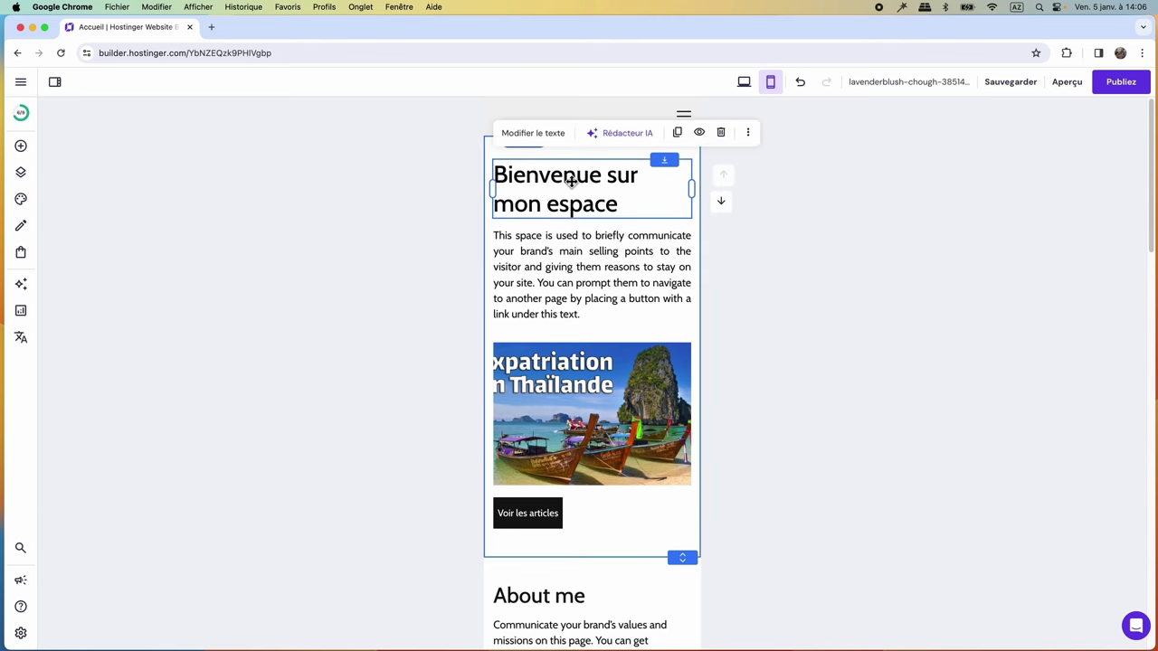
left_click(571, 181)
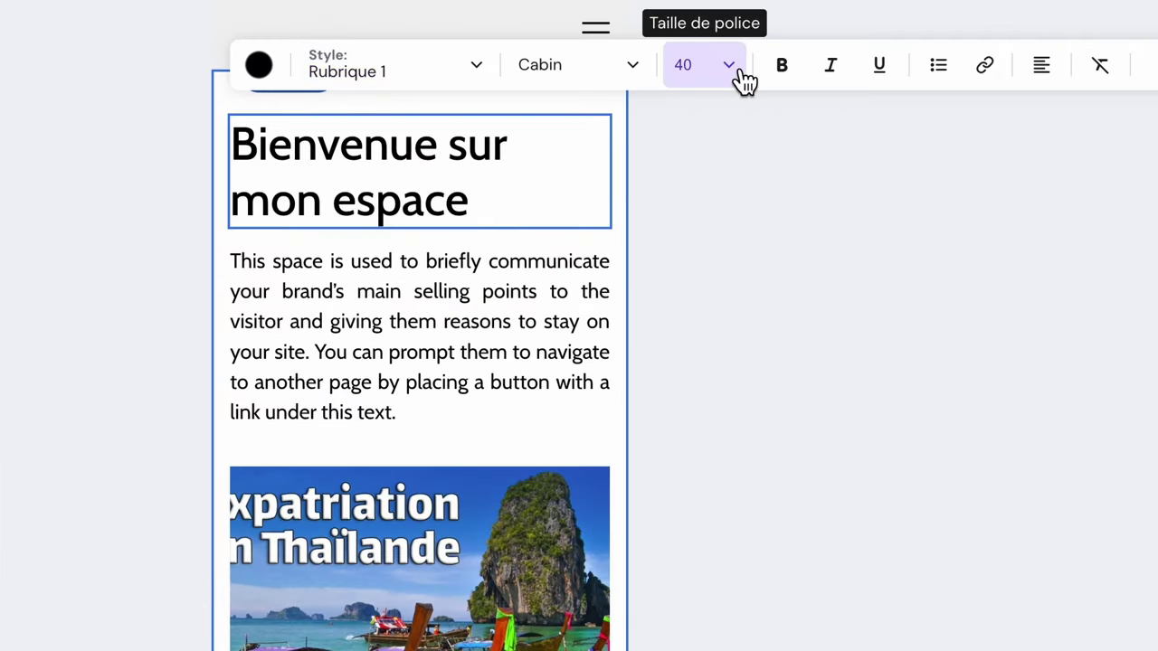
left_click(742, 77)
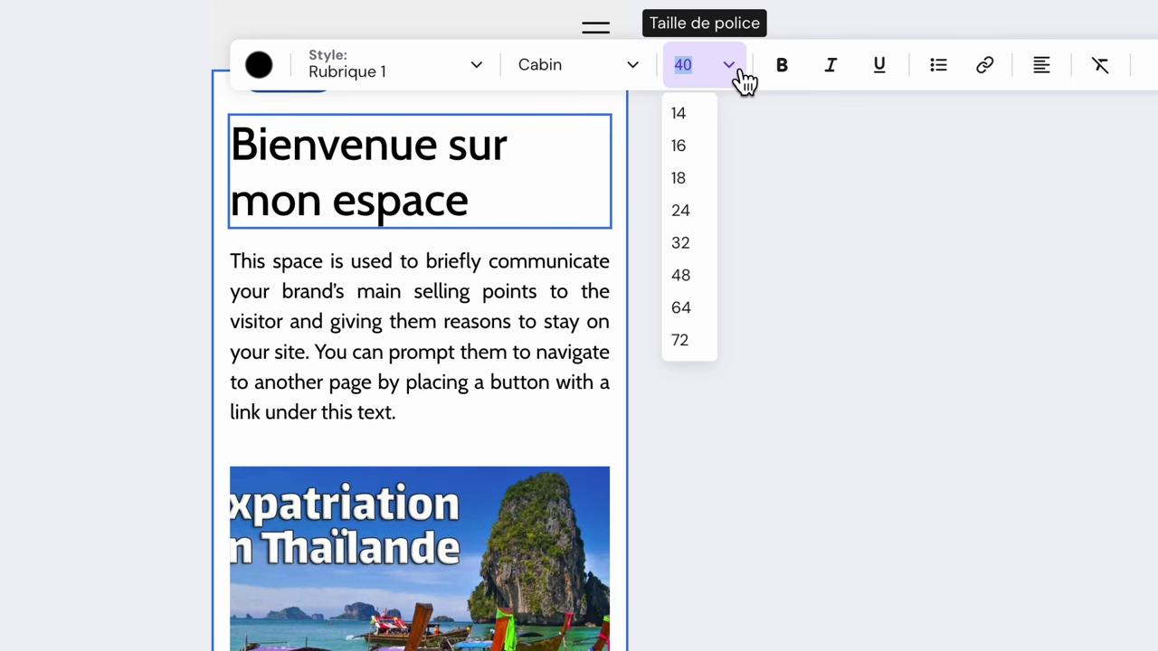
left_click(698, 180)
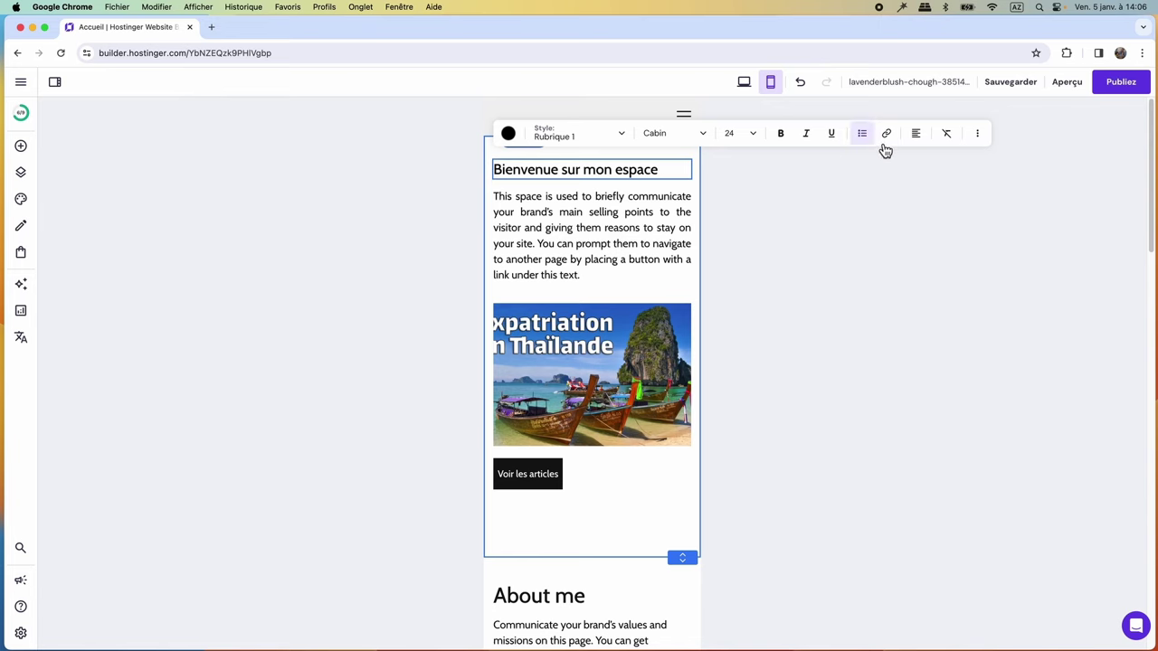
left_click(916, 135)
left_click(904, 163)
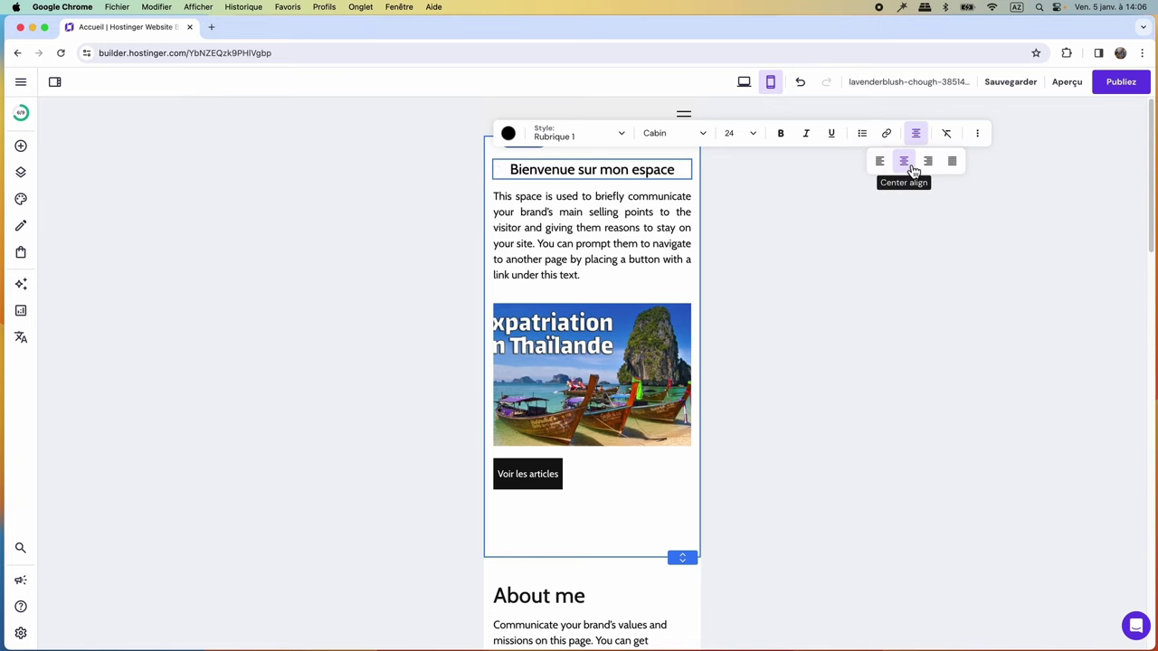
Reset the proportions of the "Expatriation en Thaïlande" image in the mobile welcome section.
left_click(574, 394)
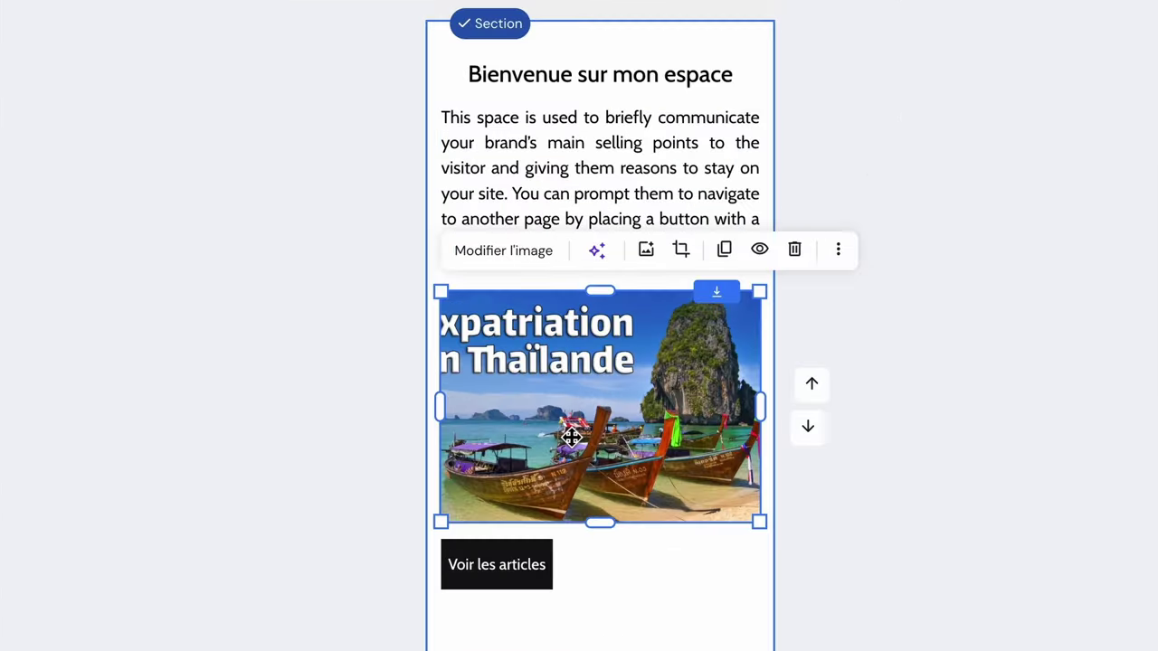
left_click(525, 257)
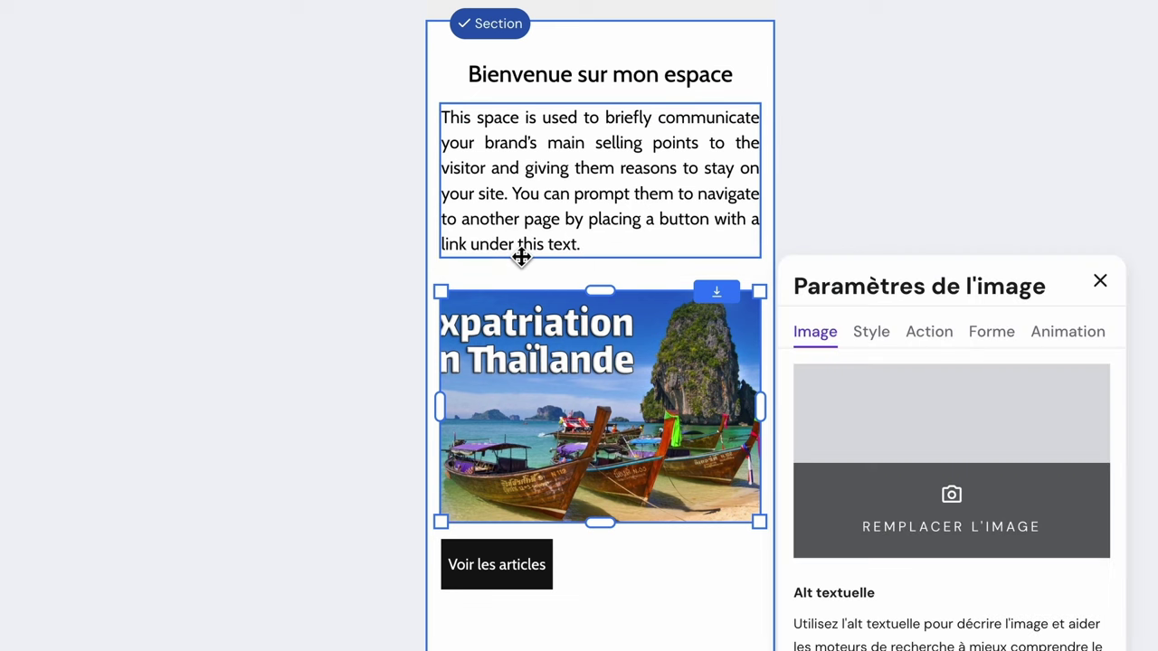
left_click(880, 346)
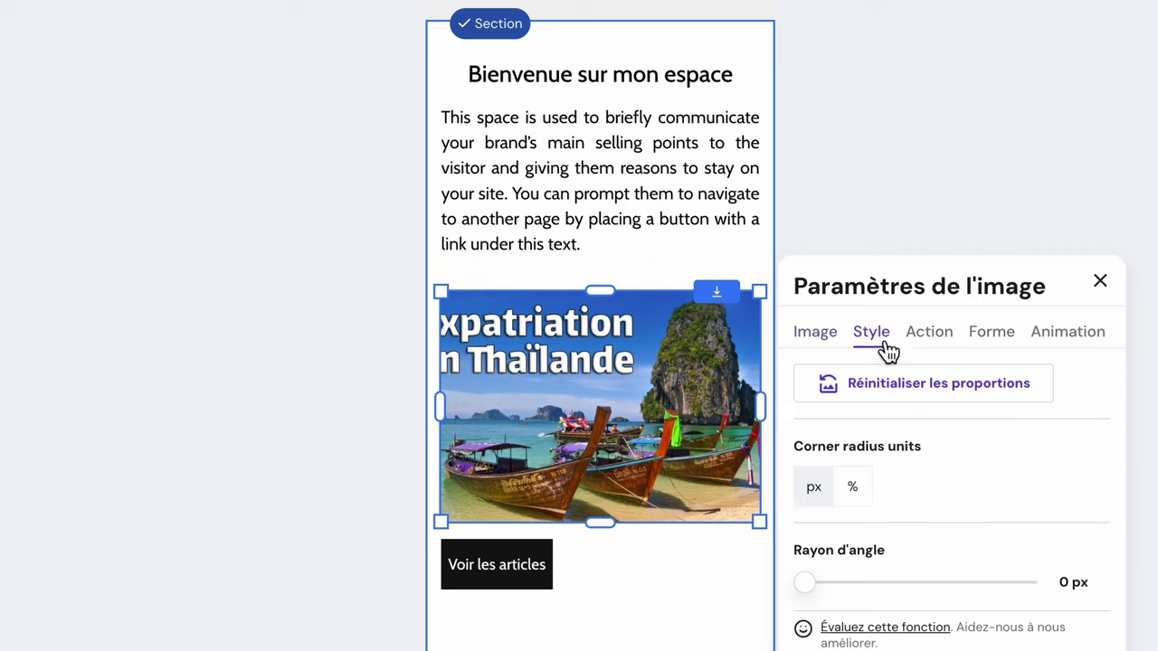
left_click(921, 398)
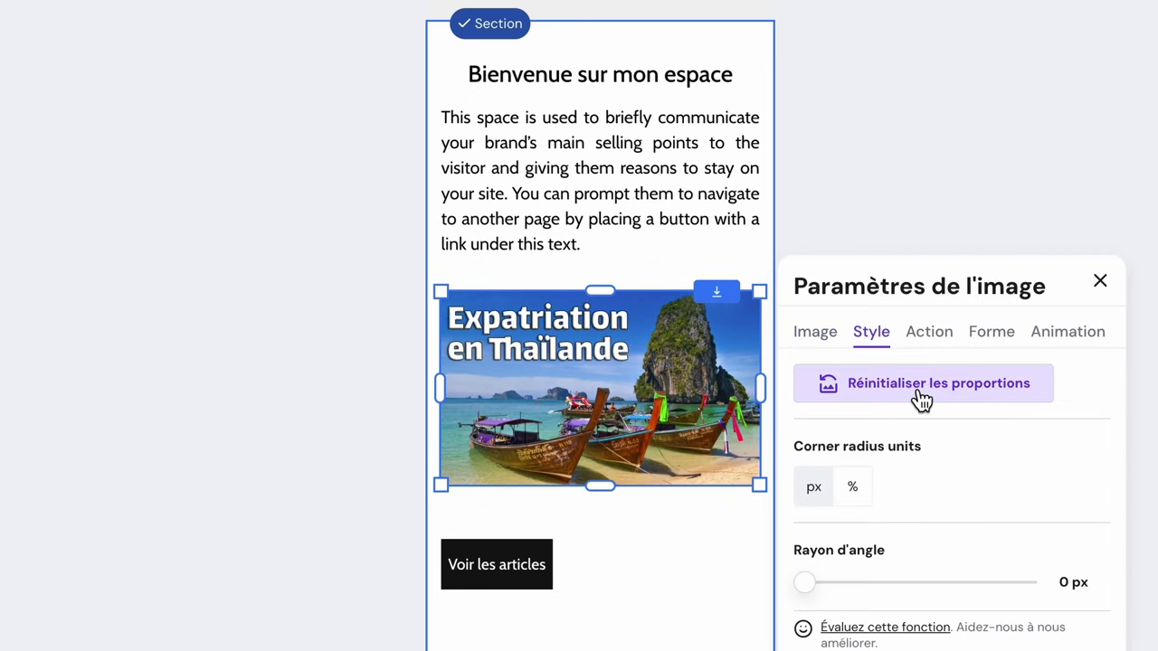
left_click(1100, 281)
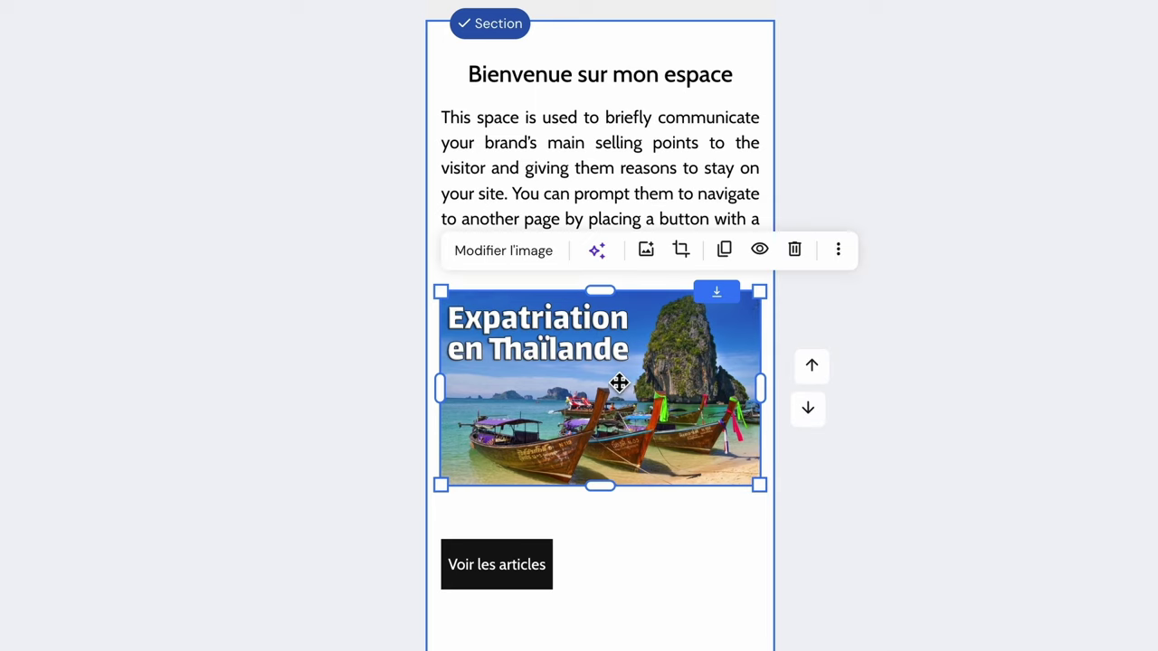
Rearrange the mobile welcome section so the image sits directly beneath the title and the introductory paragraph follows below the image.
left_click_drag(589, 408, 595, 286)
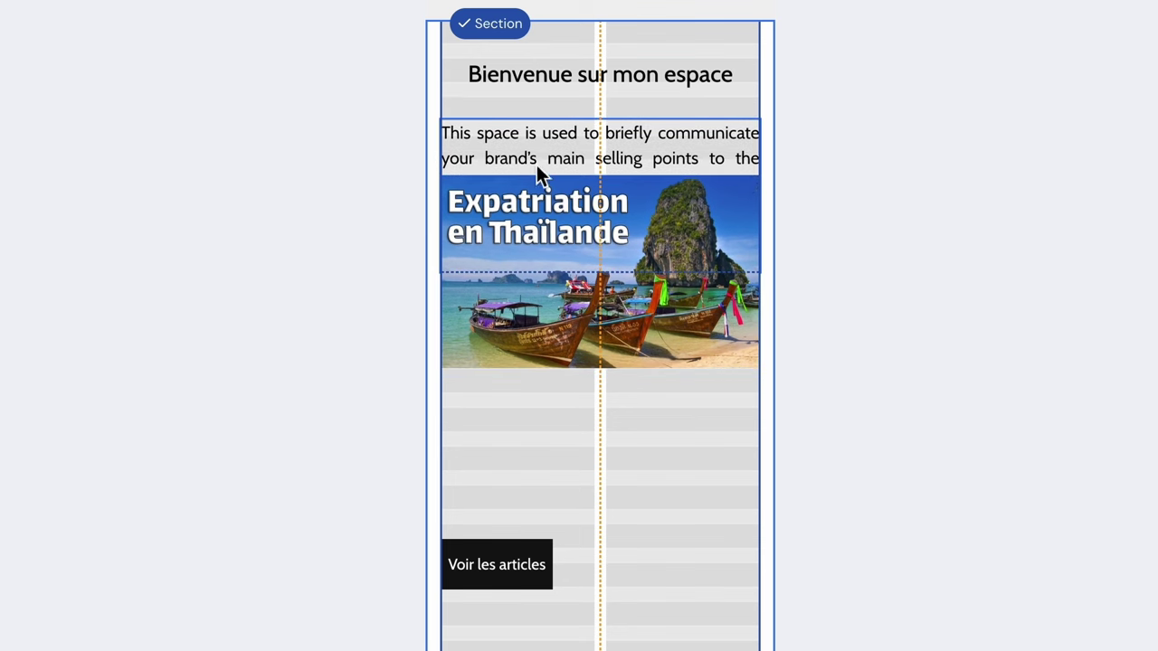
left_click_drag(538, 377, 547, 116)
left_click_drag(636, 374, 621, 425)
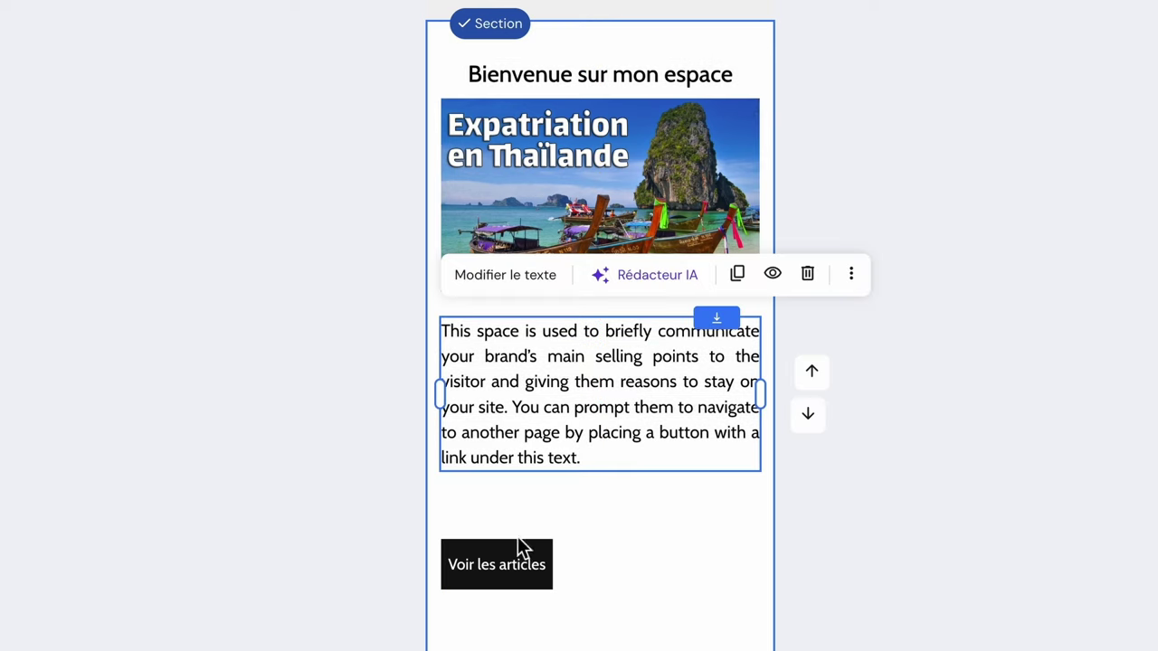
Centre the "Voir les articles" button beneath the paragraph in the mobile layout and shorten the welcome section's height.
left_click_drag(510, 584, 599, 533)
left_click_drag(677, 548, 685, 492)
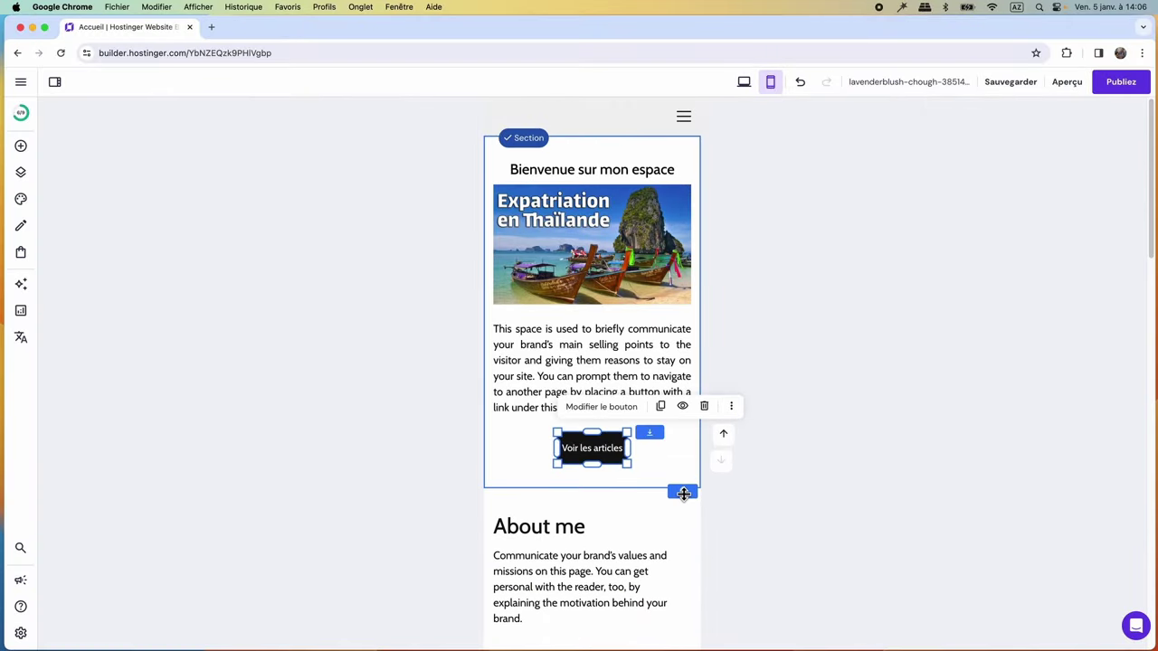
Save the Accueil page, preview the revised layout in mobile and desktop versions, and return to the editor.
left_click(1012, 83)
left_click(1068, 83)
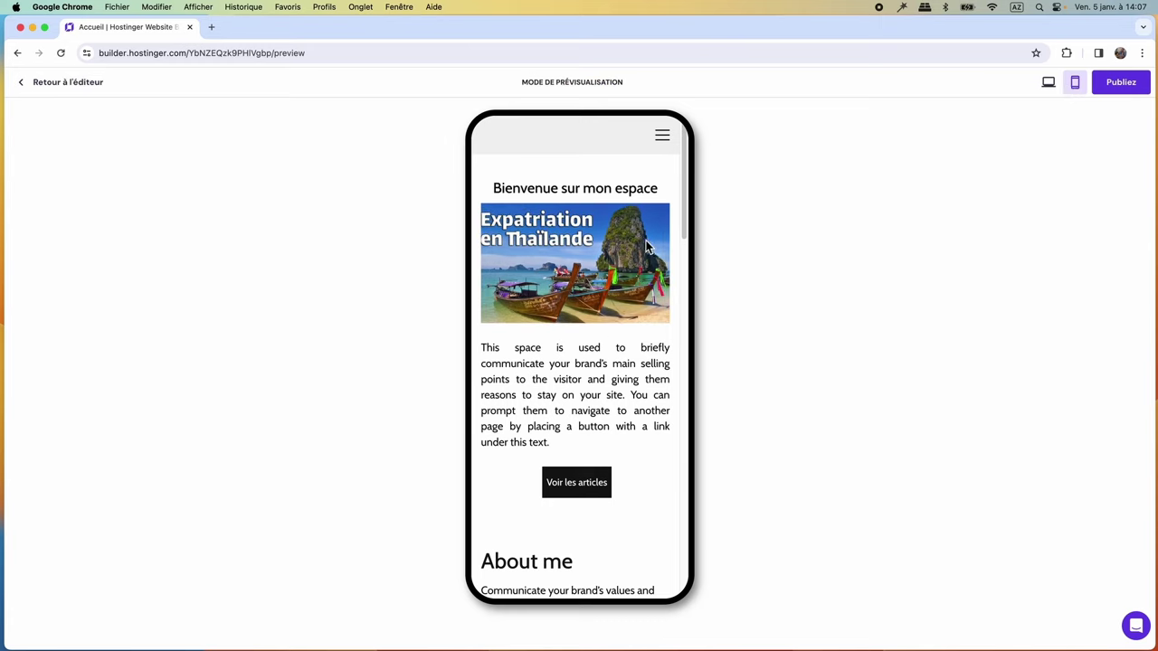
left_click(1049, 83)
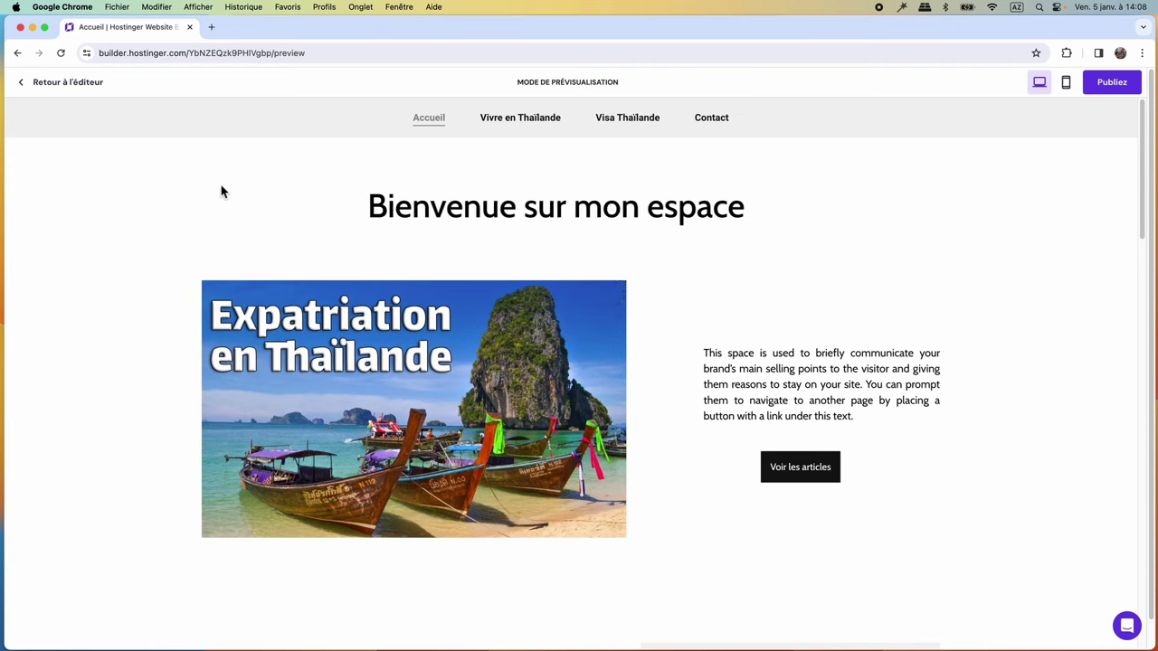
left_click(27, 86)
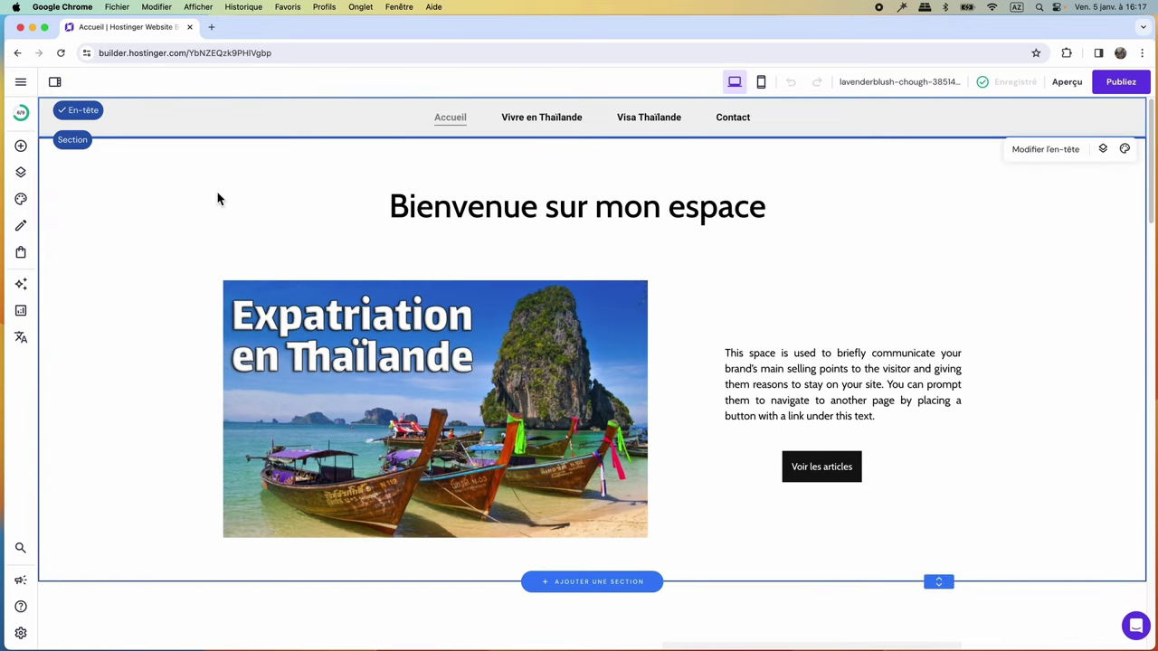
Open the "Vivre en Thaïlande" page and the "Visa Thaïlande" page in the editor to look over their template content.
mouse_move(539, 138)
left_click(543, 120)
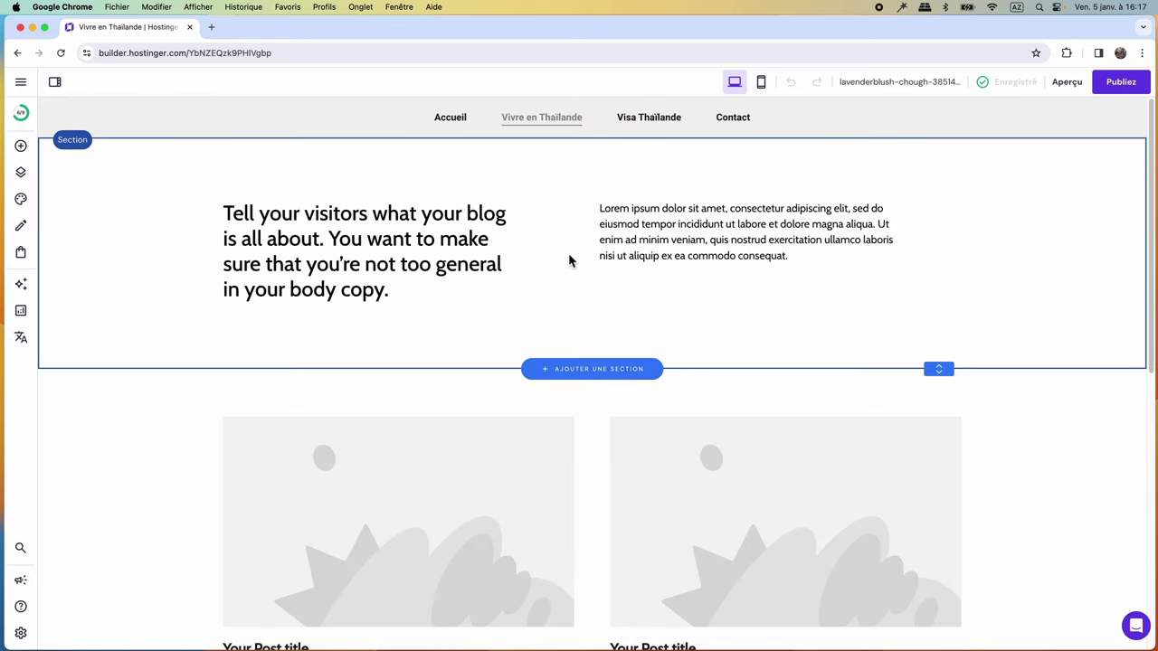
left_click(648, 122)
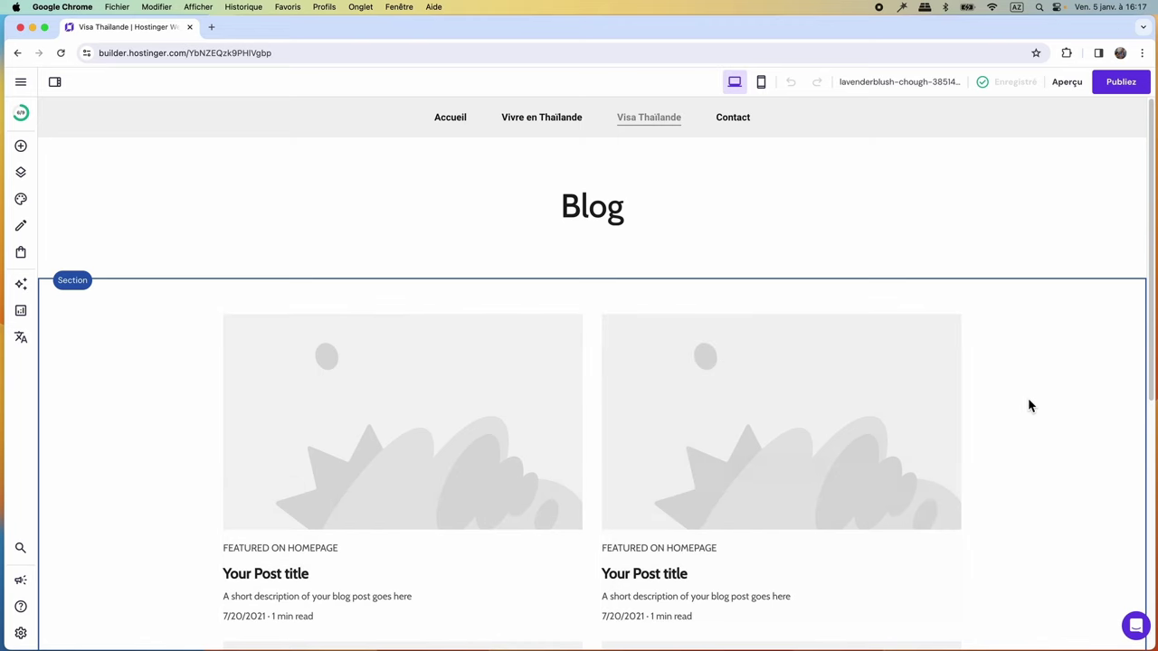
Delete the "Blog" title section from the Visa Thaïlande page.
scroll(1029, 404, "down", 3)
scroll(1030, 406, "down", 1)
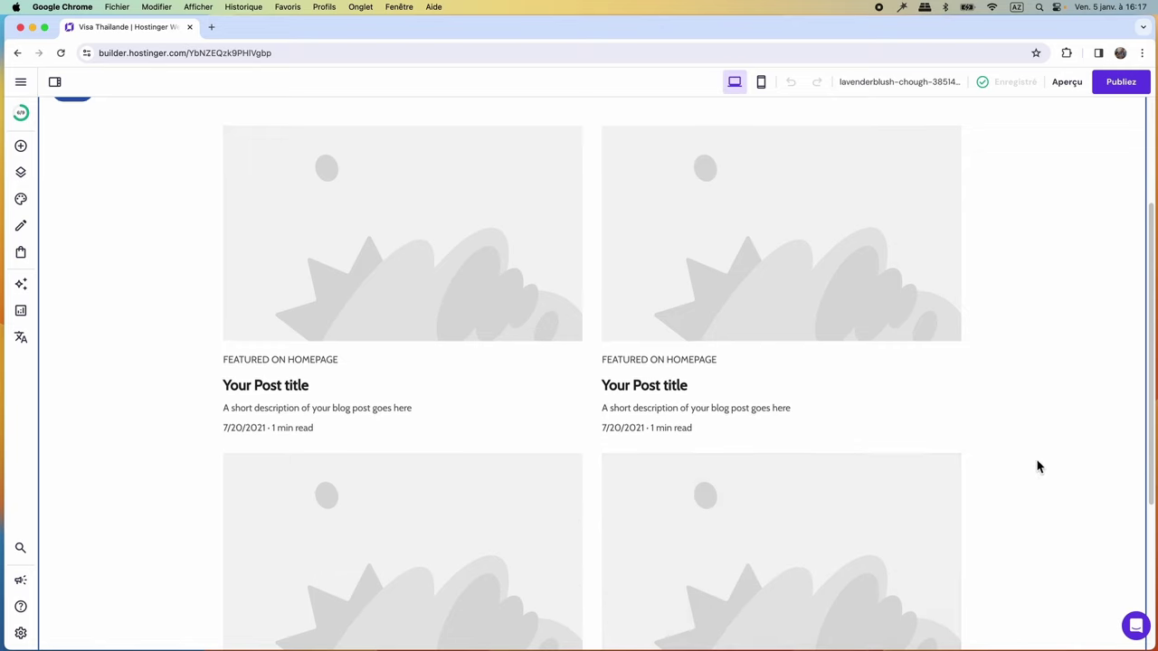
scroll(1037, 461, "up", 3)
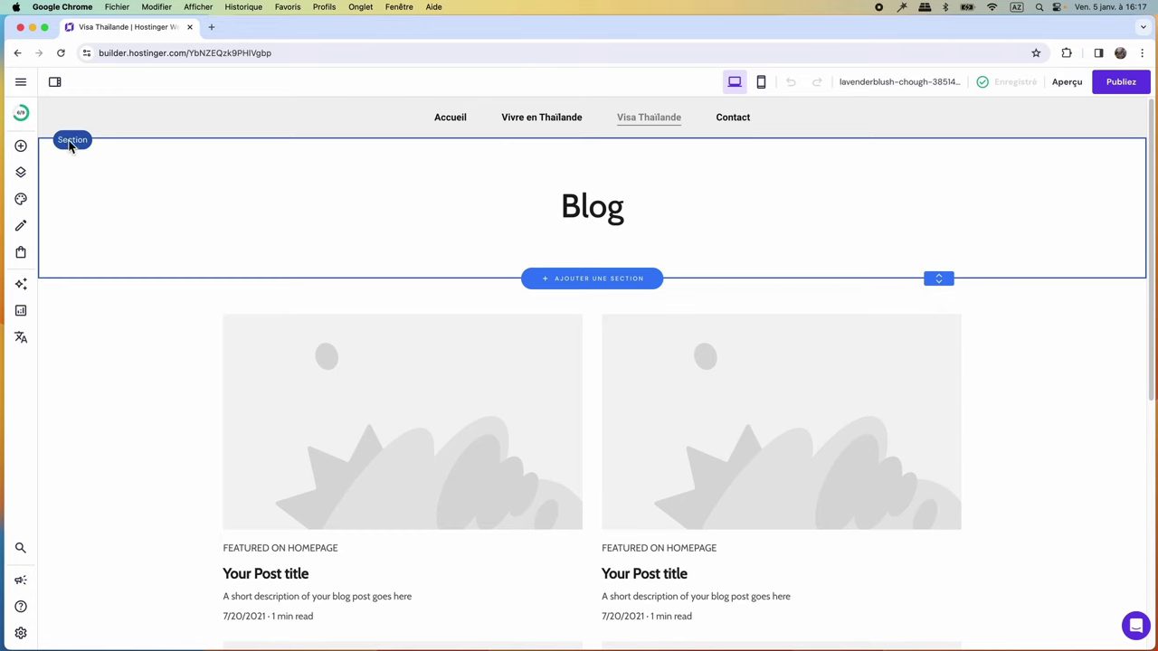
left_click(382, 227)
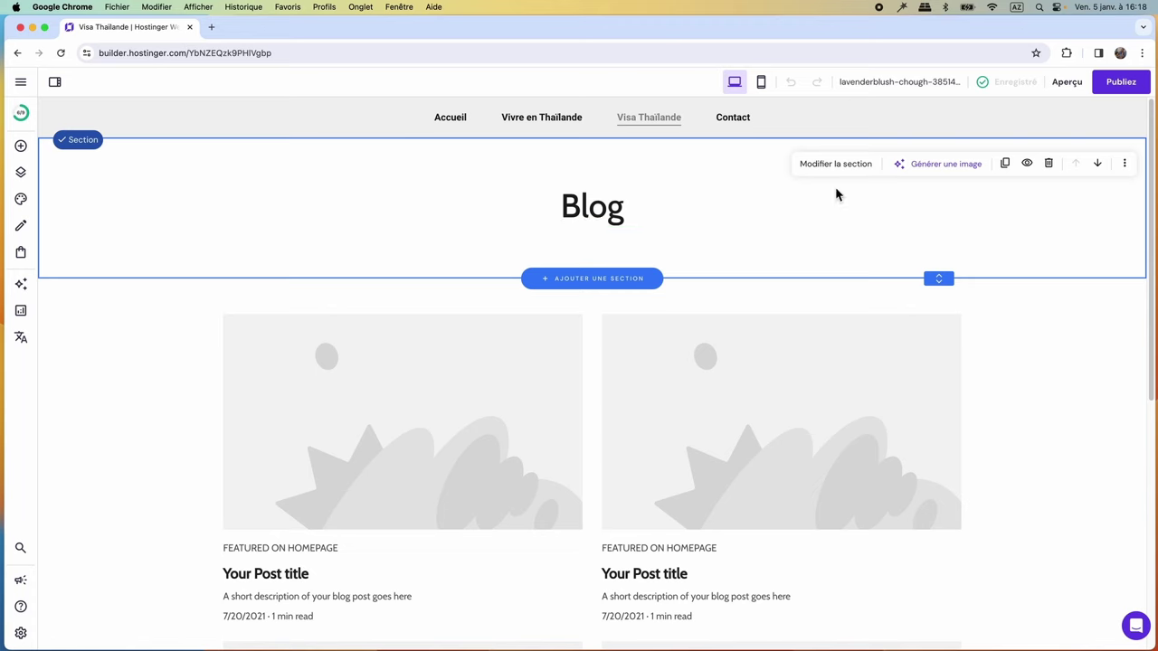
left_click(1048, 164)
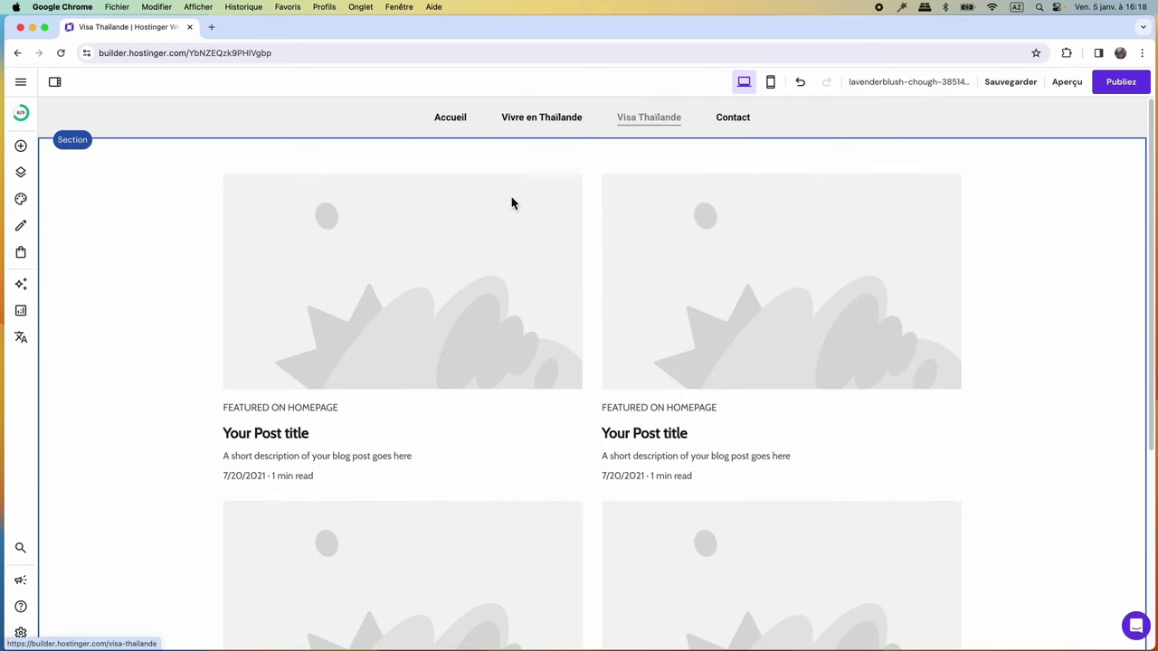
Delete the introductory text section above the blog posts on the Vivre en Thaïlande page.
mouse_move(810, 272)
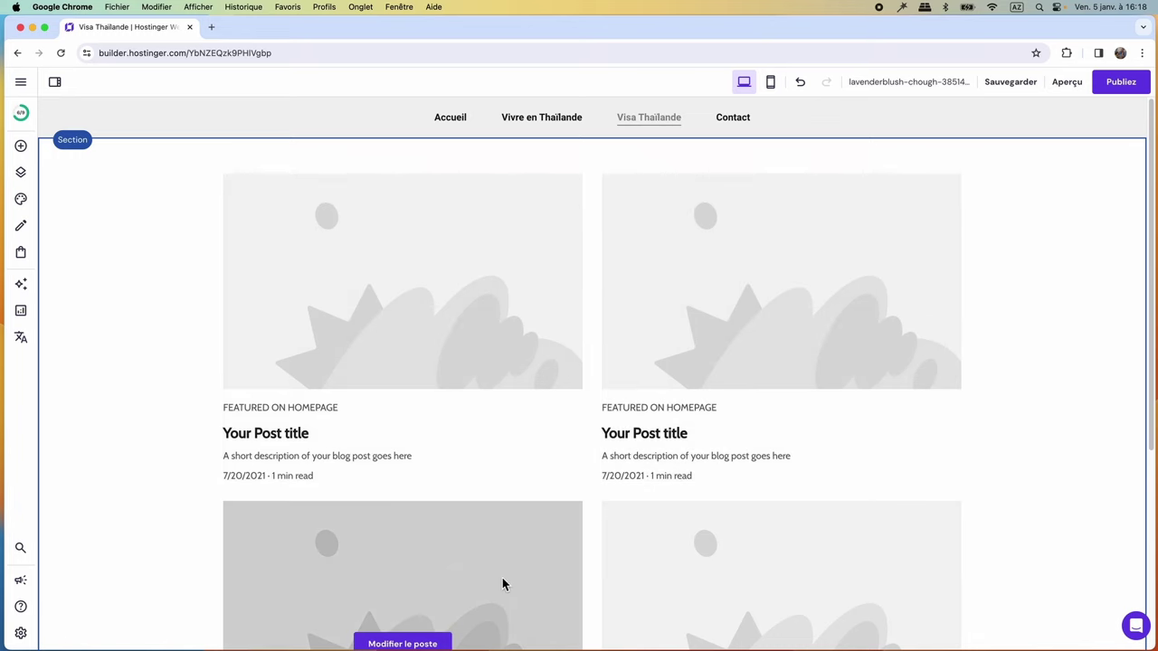
left_click(544, 120)
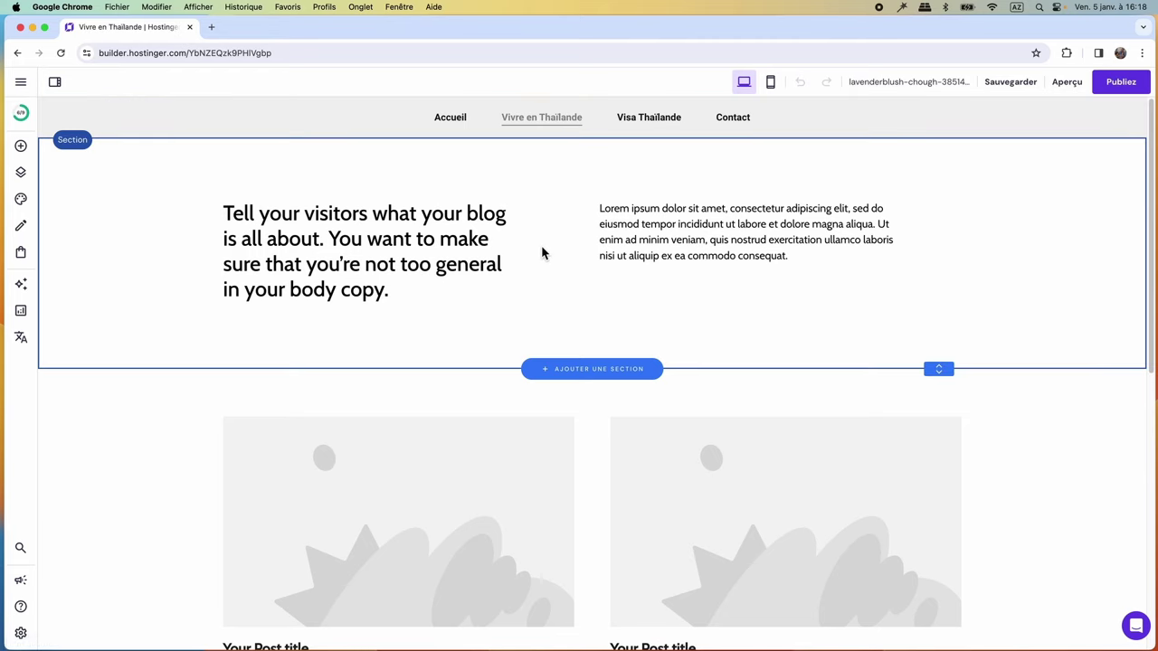
left_click(962, 300)
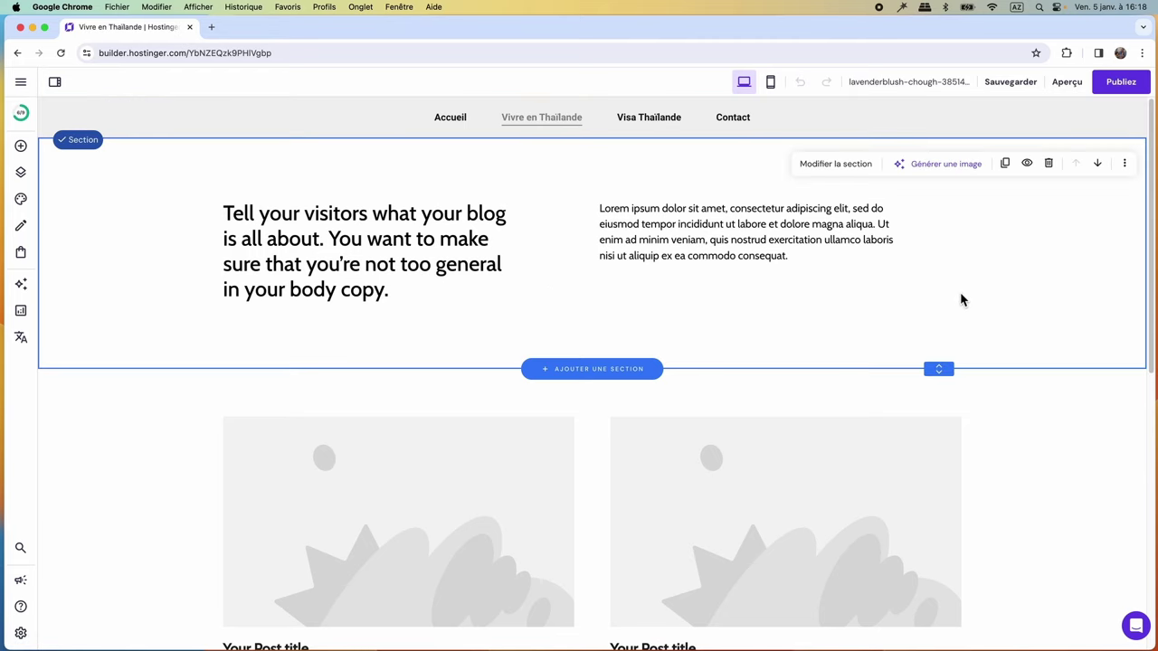
left_click(1049, 164)
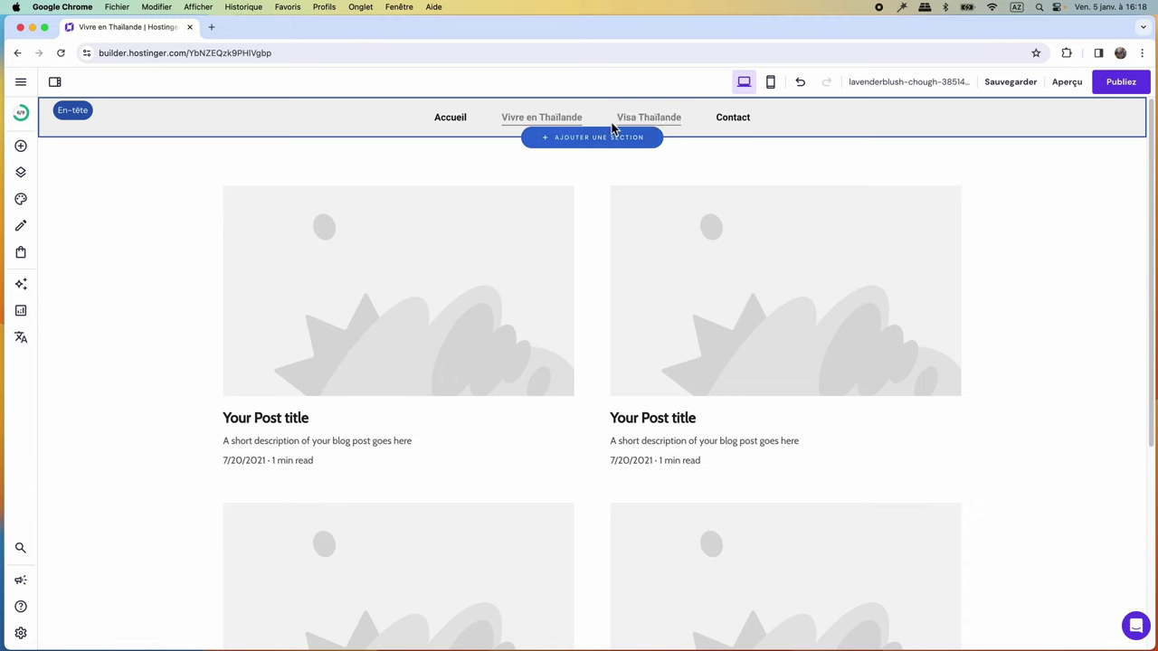
left_click(646, 117)
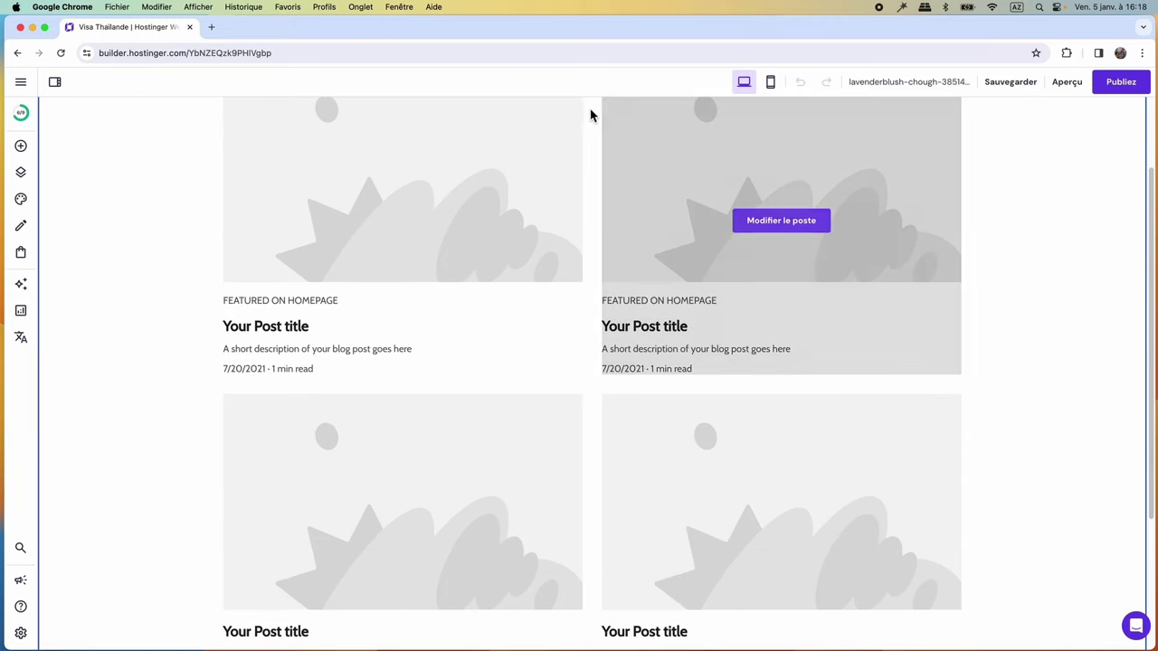
scroll(591, 127, "up", 2)
left_click(555, 108)
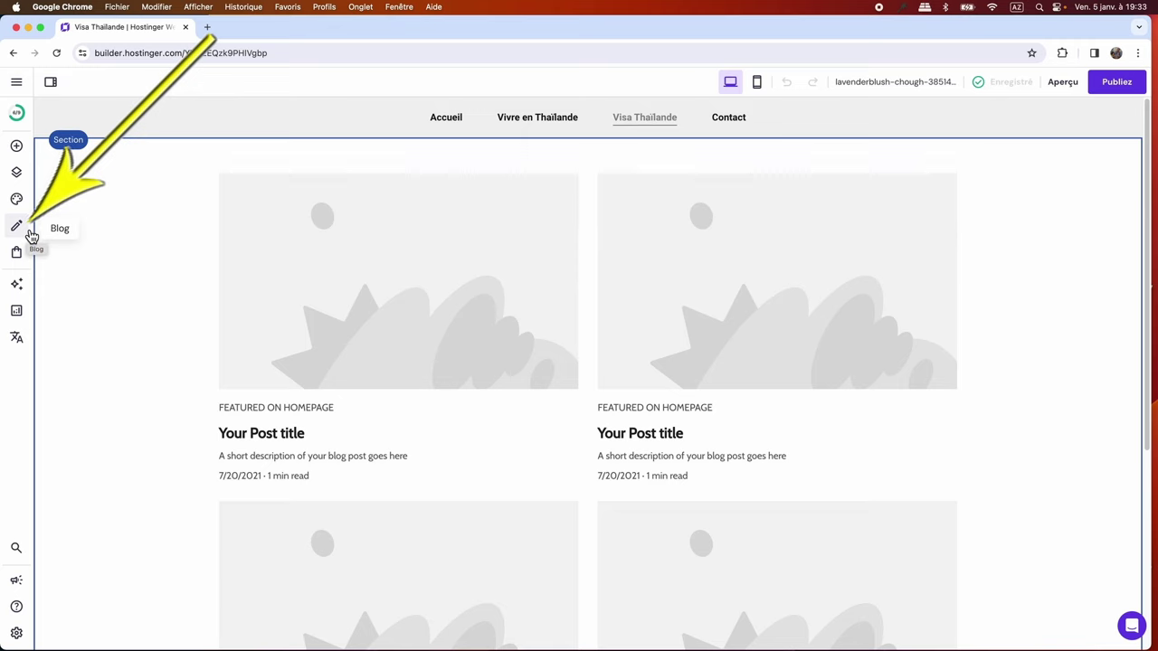
Delete the "Featured on homepage" category in the blog settings.
left_click(18, 227)
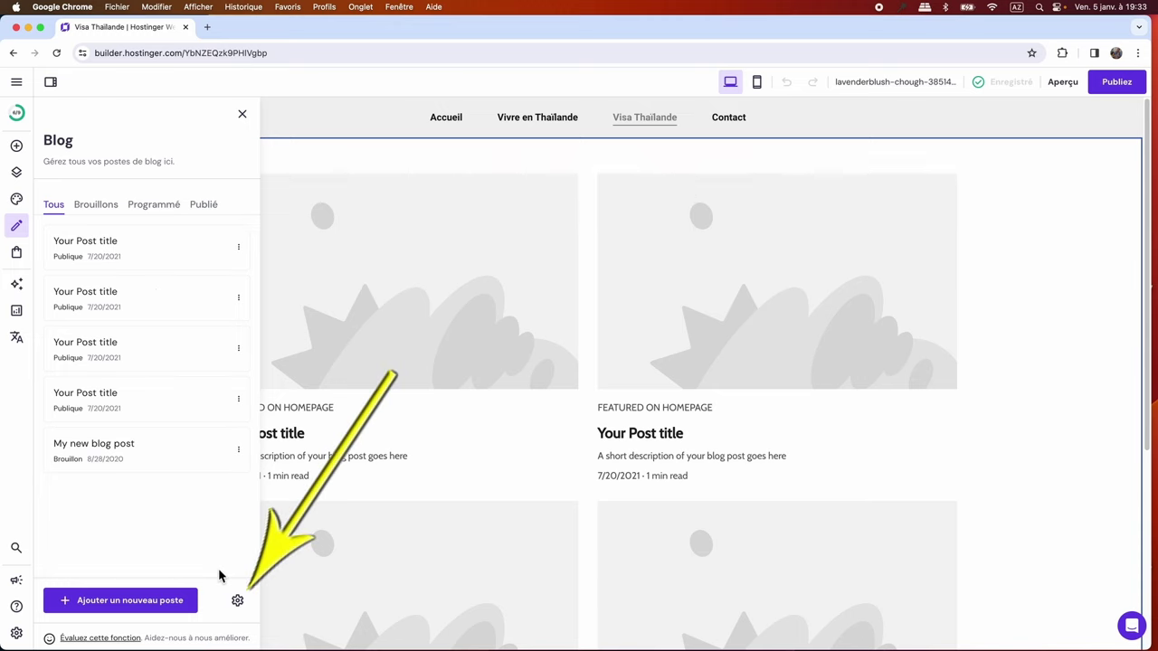
left_click(247, 611)
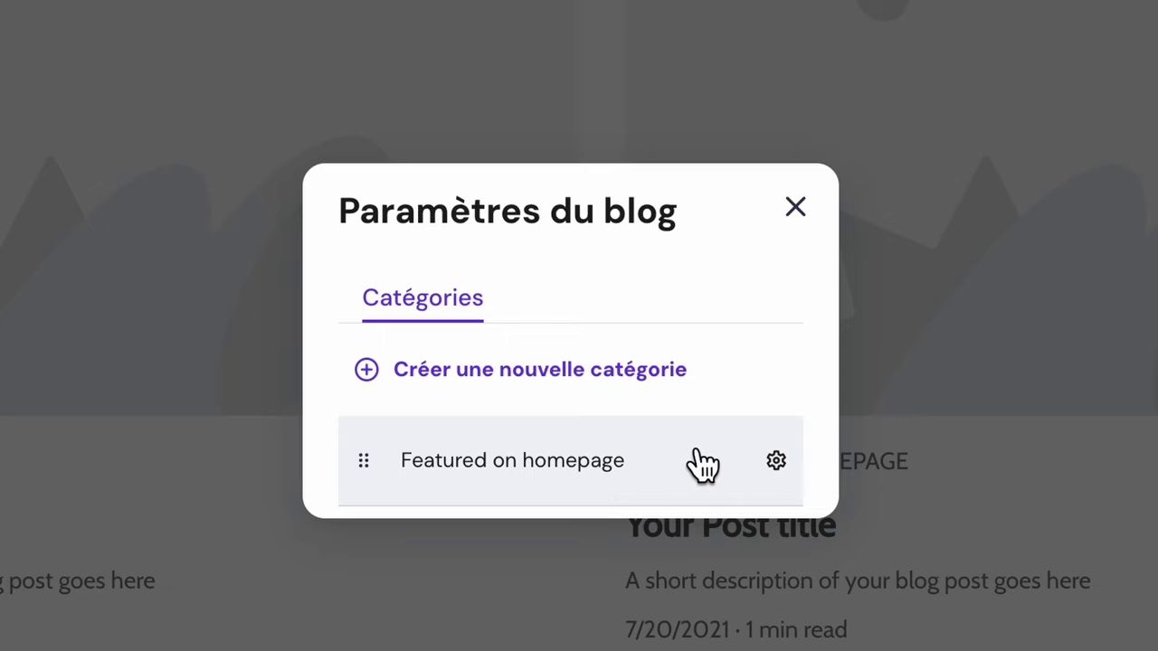
left_click(784, 469)
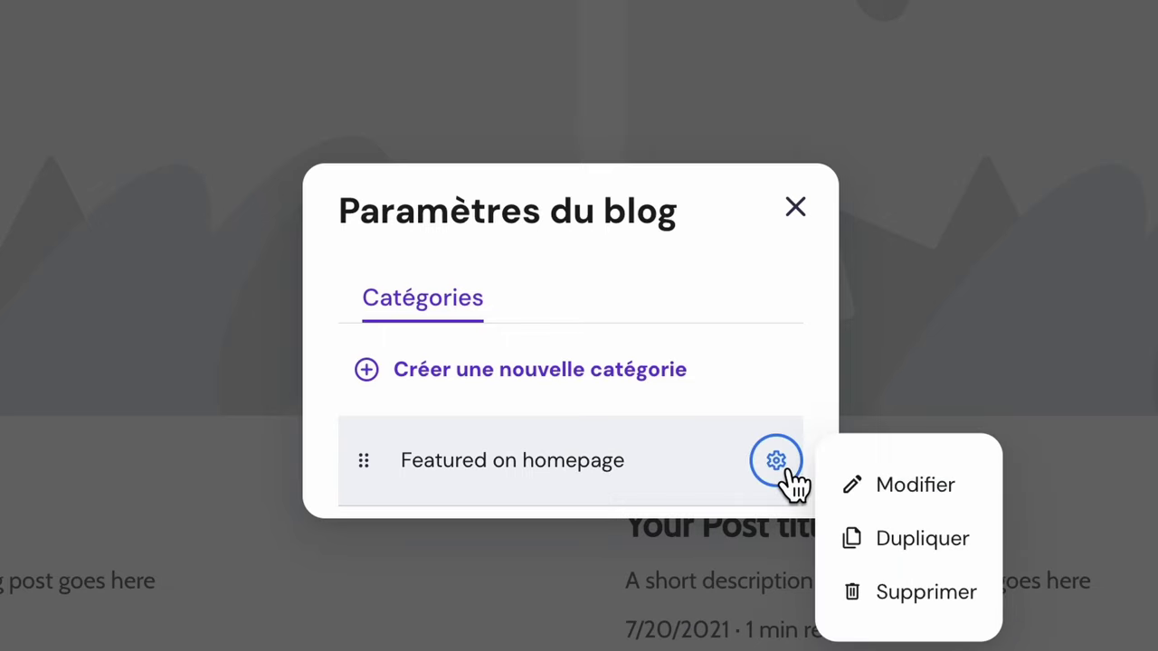
left_click(905, 604)
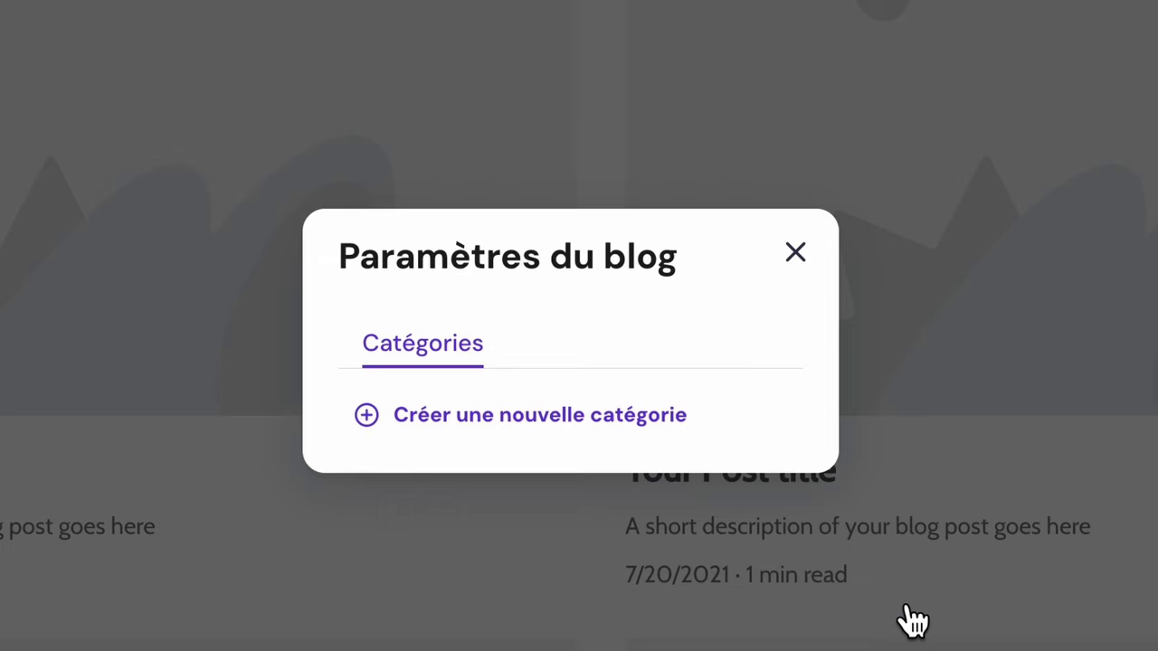
Create two blog categories named "Vivre en Thaïlande" and "Visa Thaïlande".
left_click(534, 422)
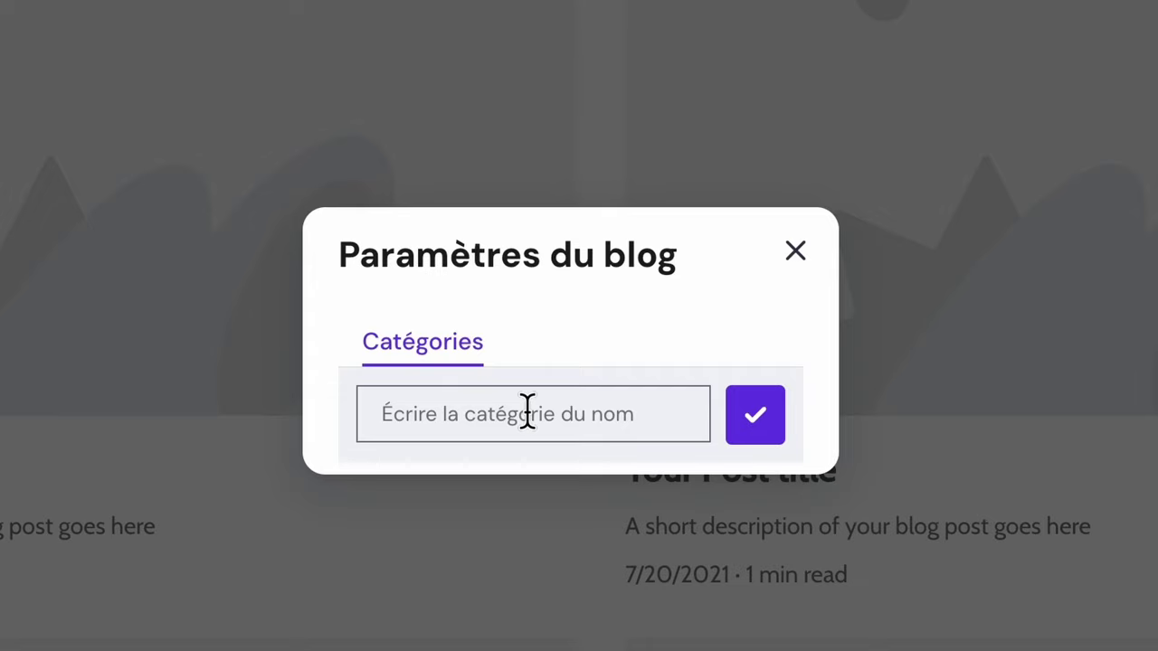
type("Vivre en Thaïlande")
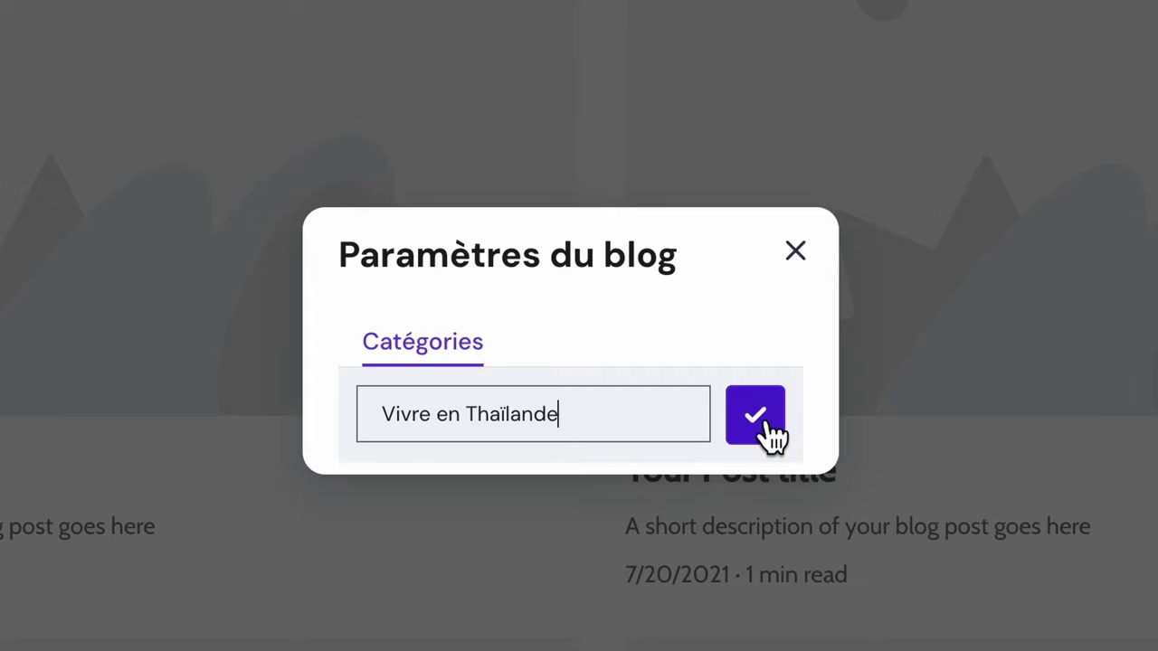
left_click(767, 427)
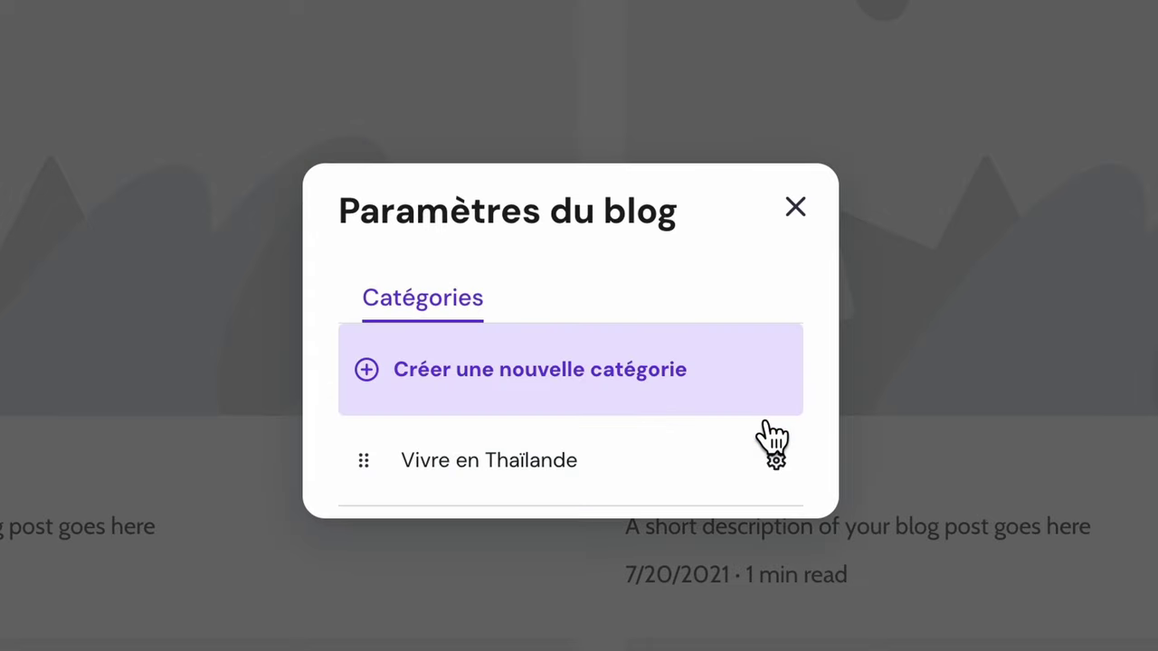
left_click(592, 376)
type("Visa Thaïlande")
left_click(769, 373)
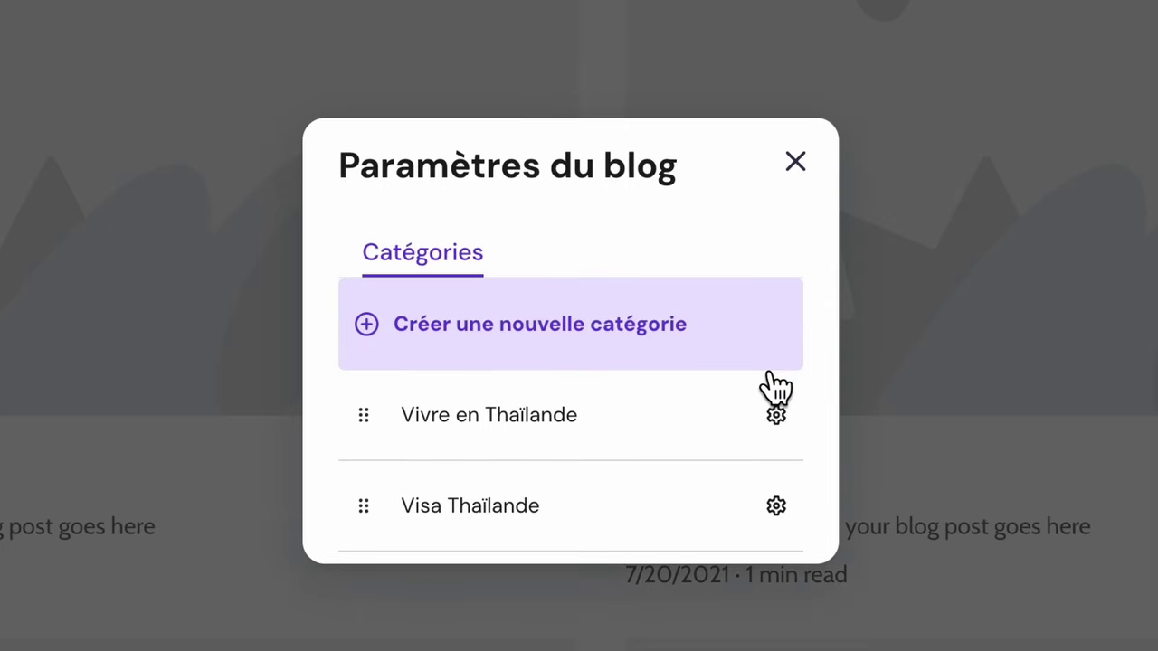
left_click(778, 417)
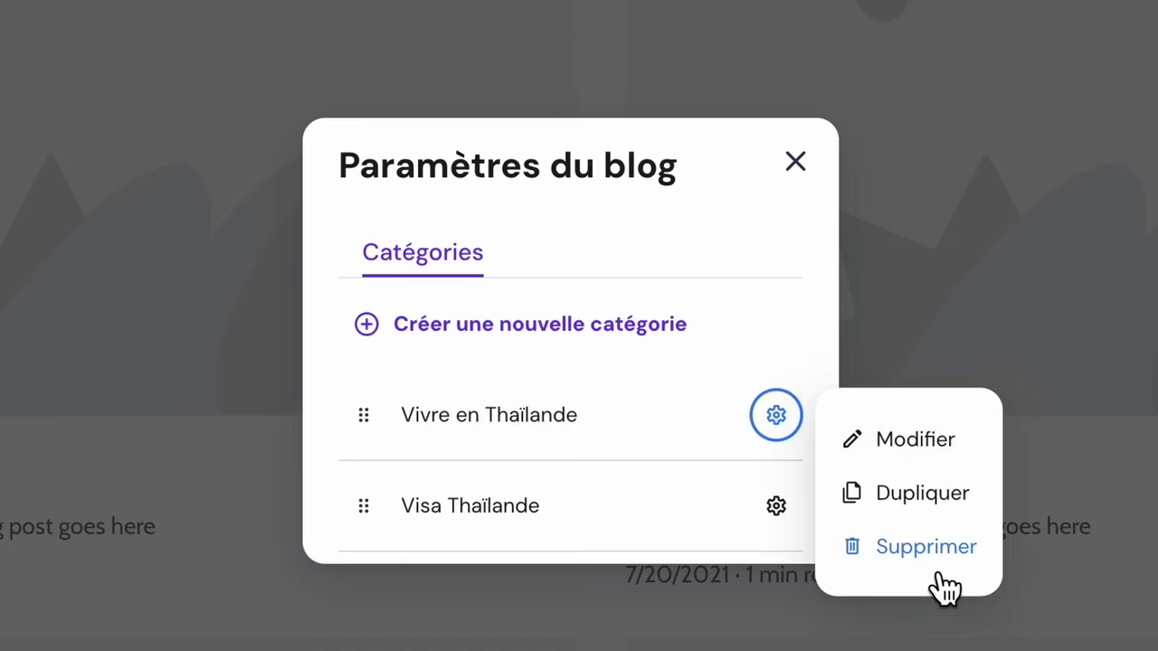
left_click(790, 263)
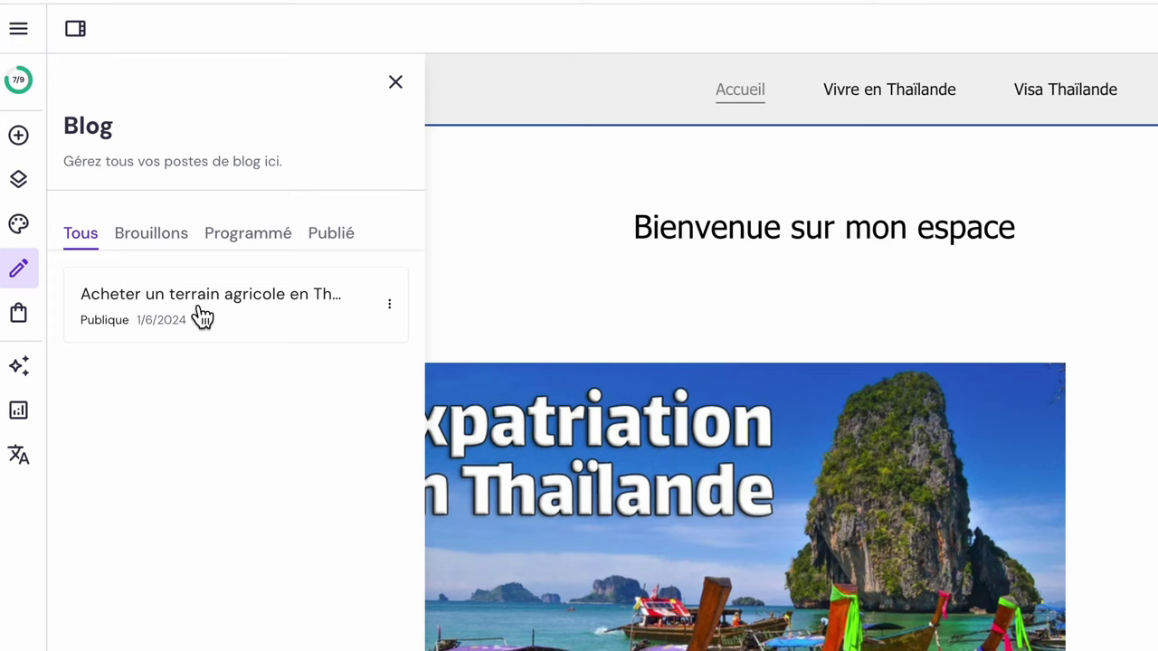
Permanently delete the blog post about buying agricultural land, and check the Vivre en Thaïlande and Visa Thaïlande pages.
left_click(398, 309)
left_click(445, 472)
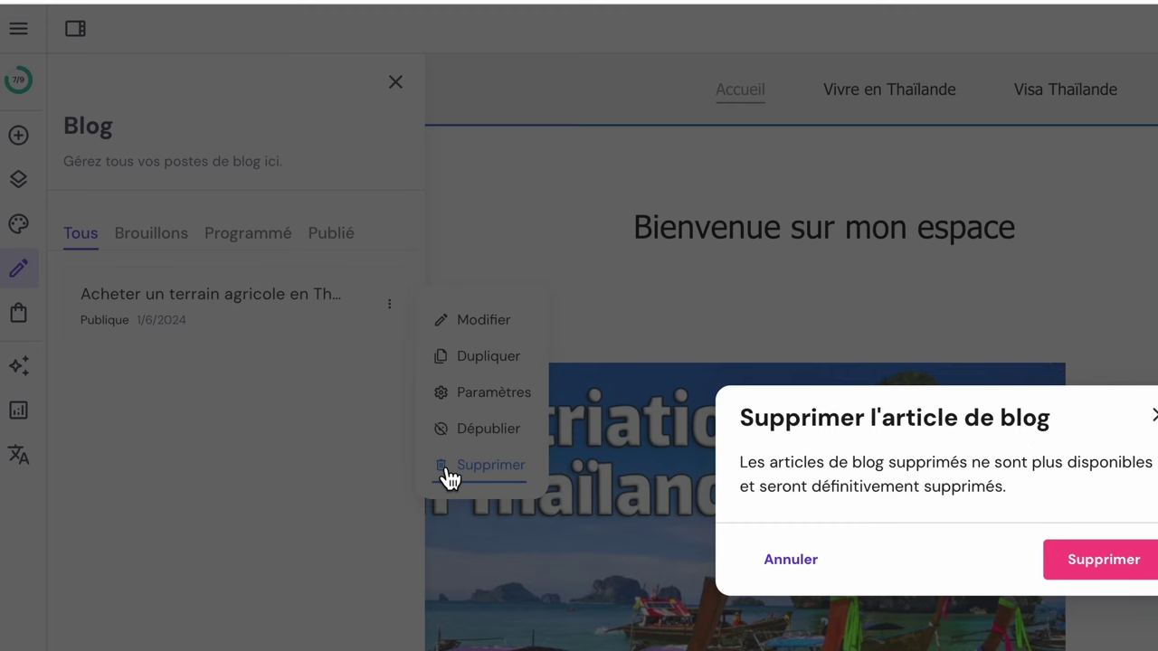
left_click(1092, 563)
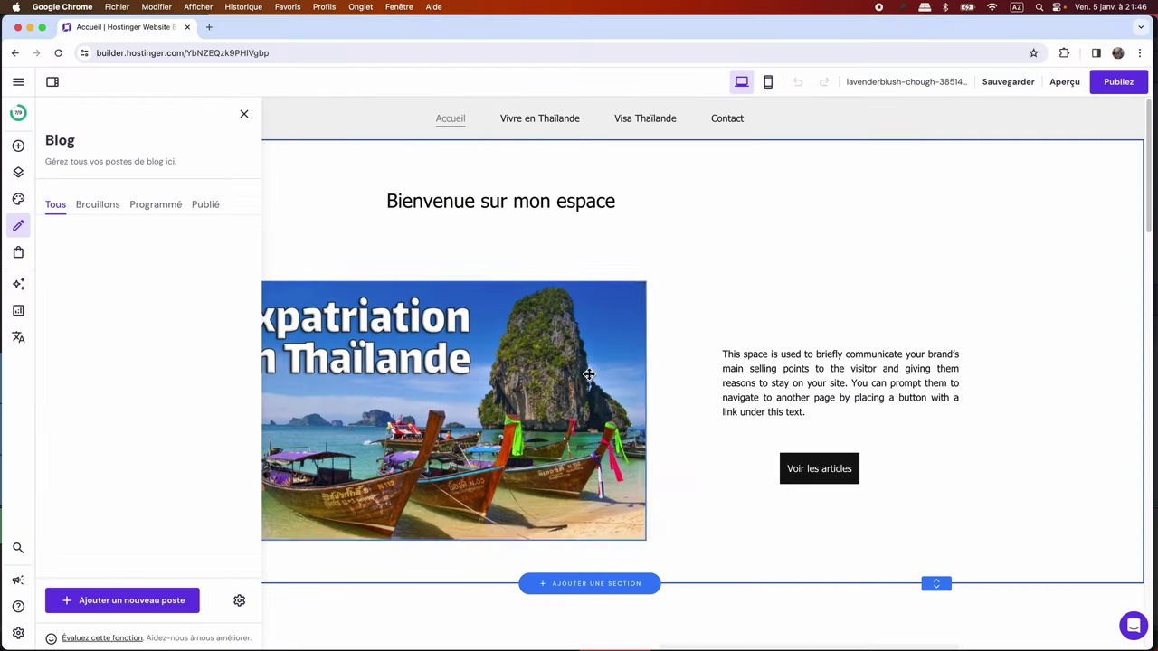
left_click(245, 115)
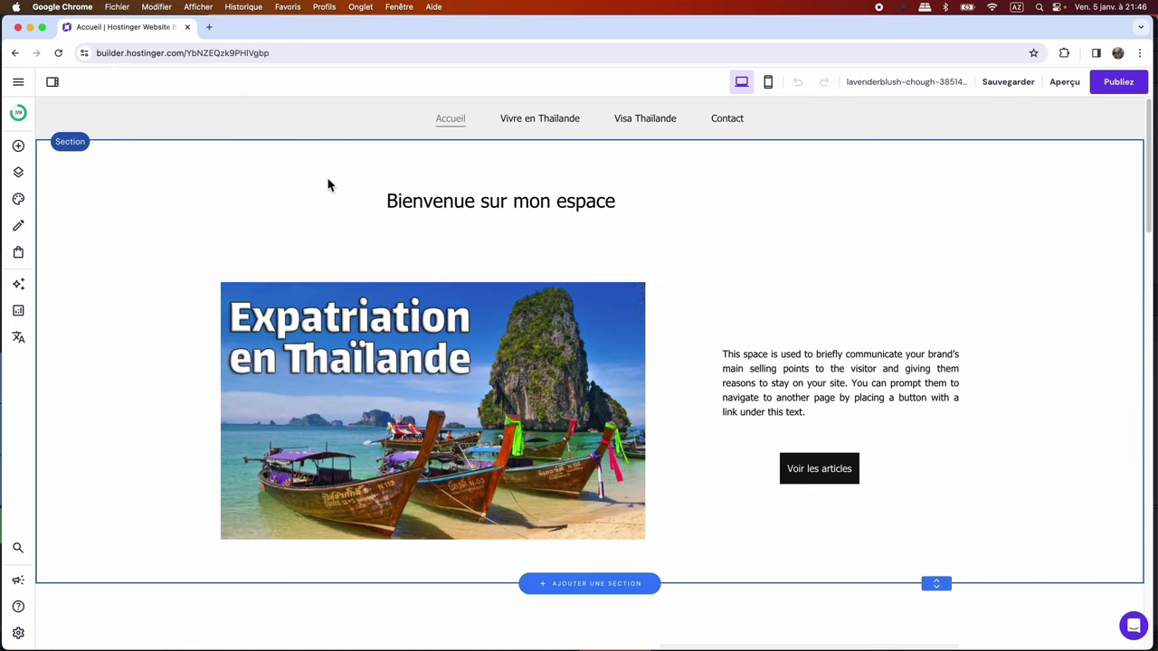
left_click(538, 127)
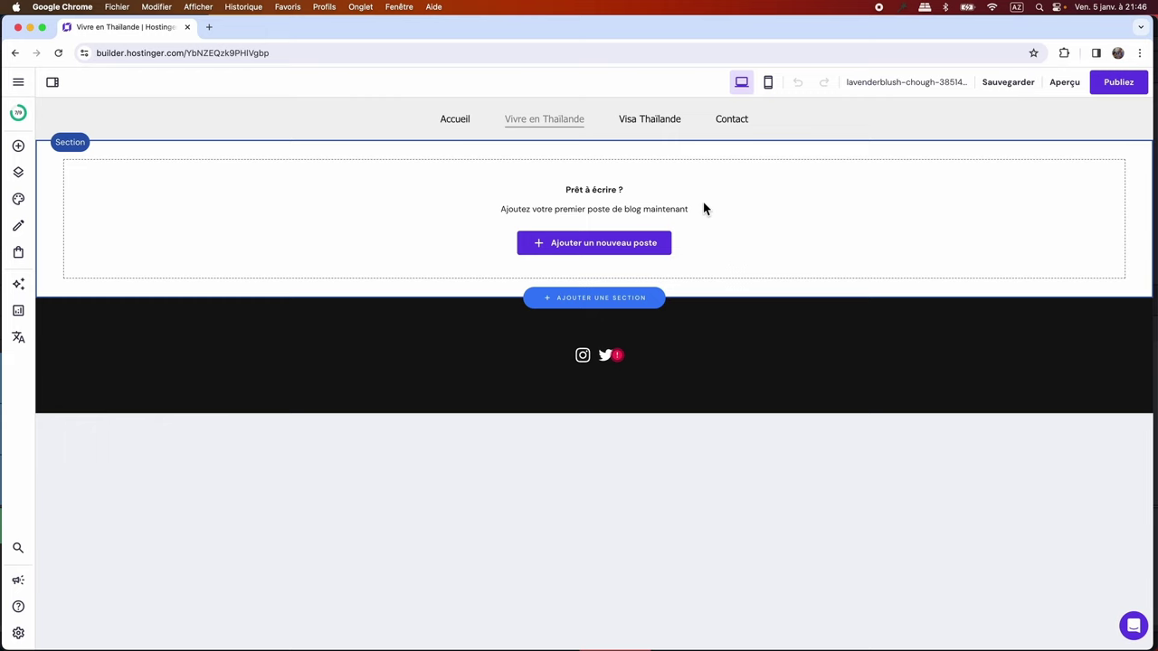
left_click(663, 131)
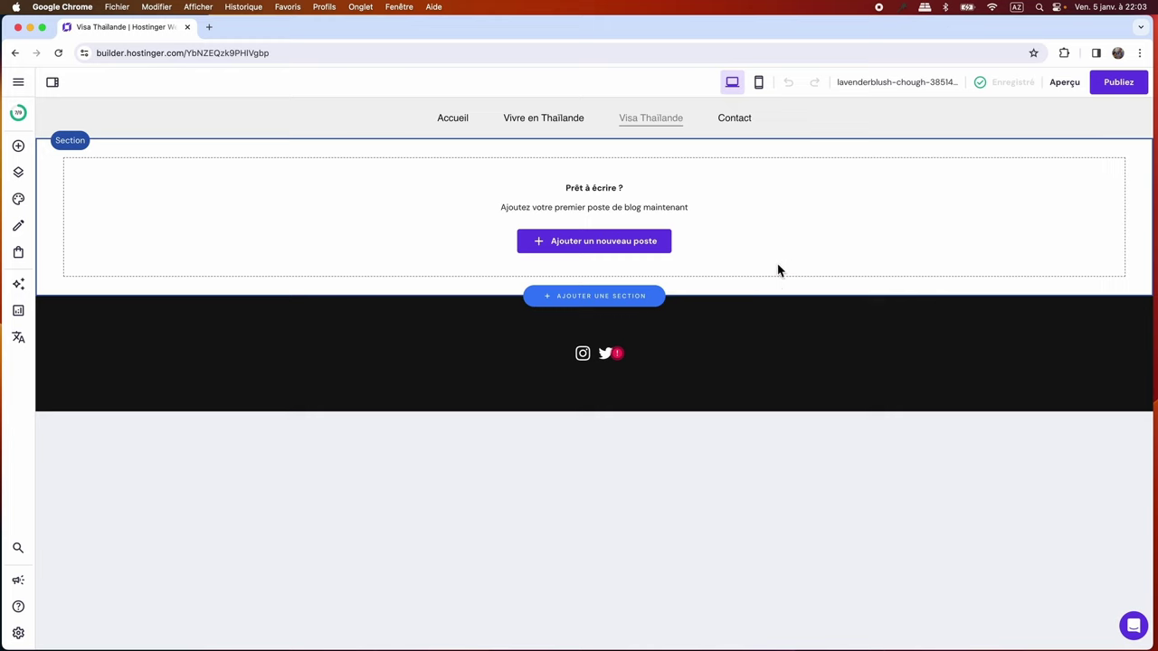
Set the font of all headings (Rubriques) to Tahoma in the website's text styles.
left_click(19, 200)
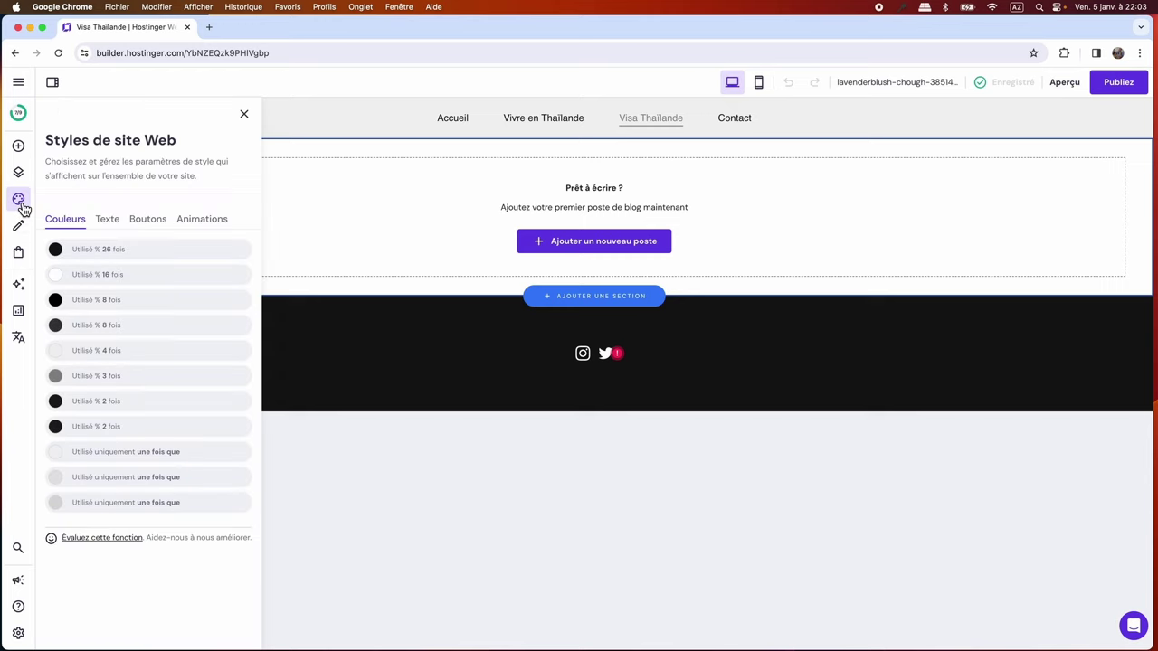
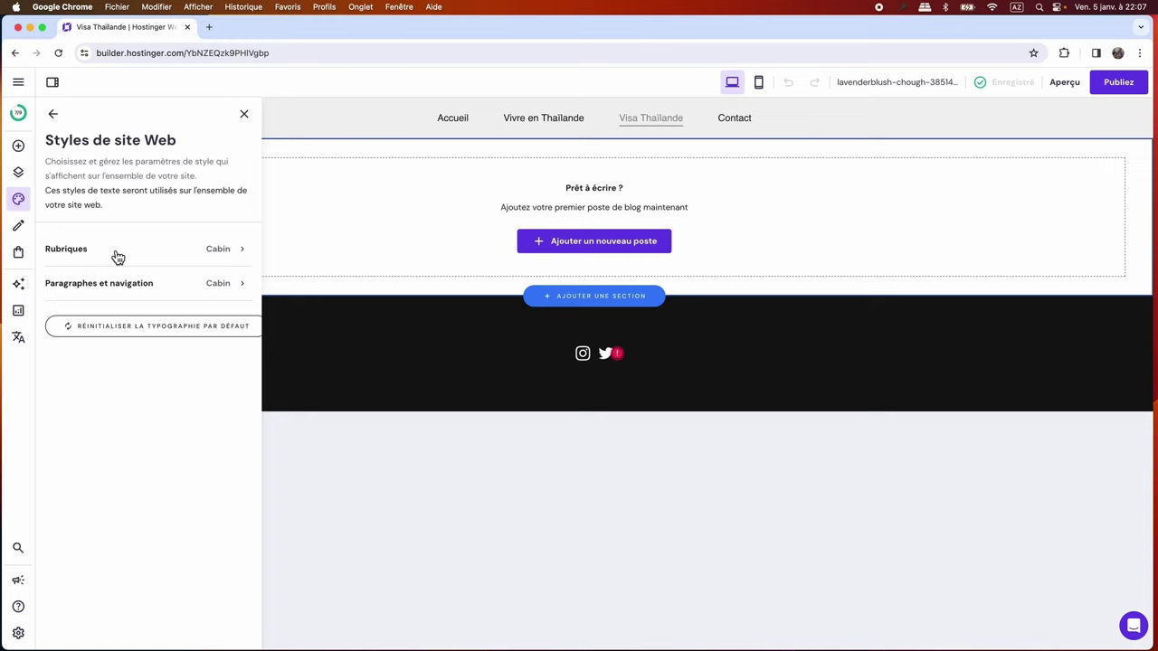
left_click(118, 258)
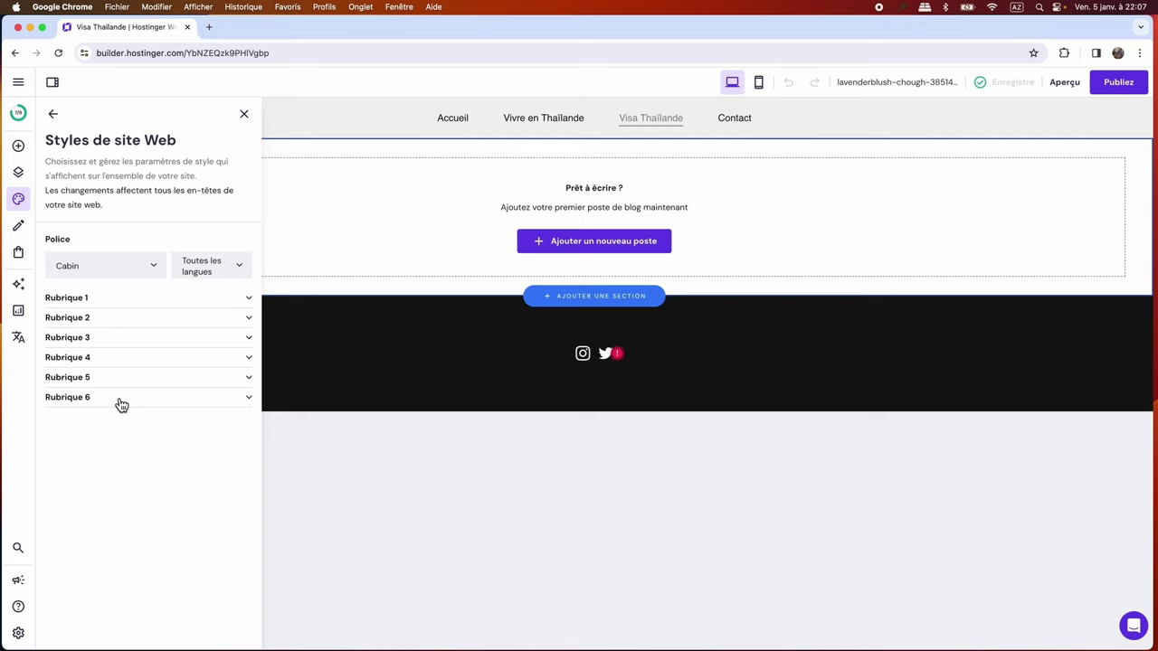
left_click(127, 301)
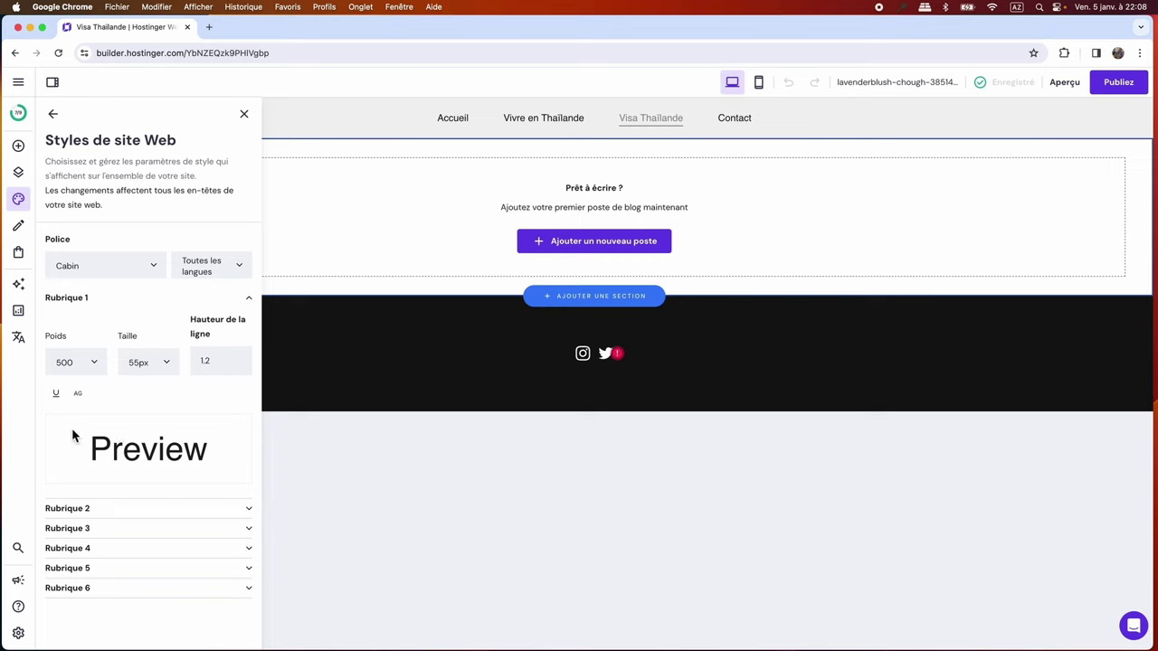
left_click(155, 268)
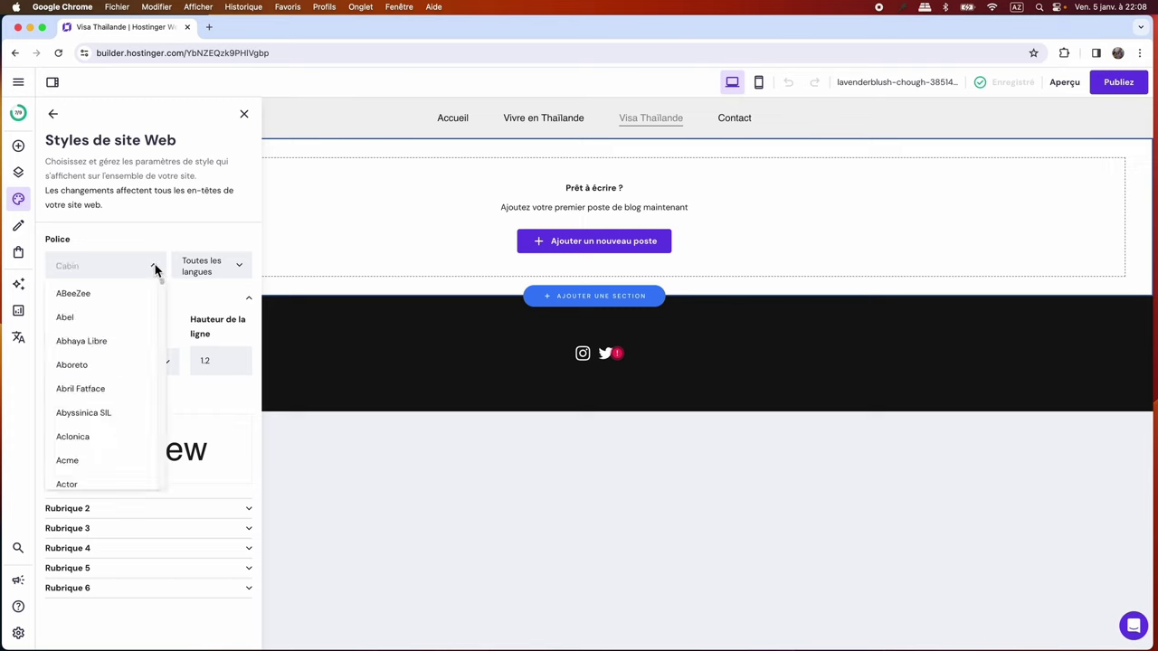
left_click_drag(163, 285, 162, 466)
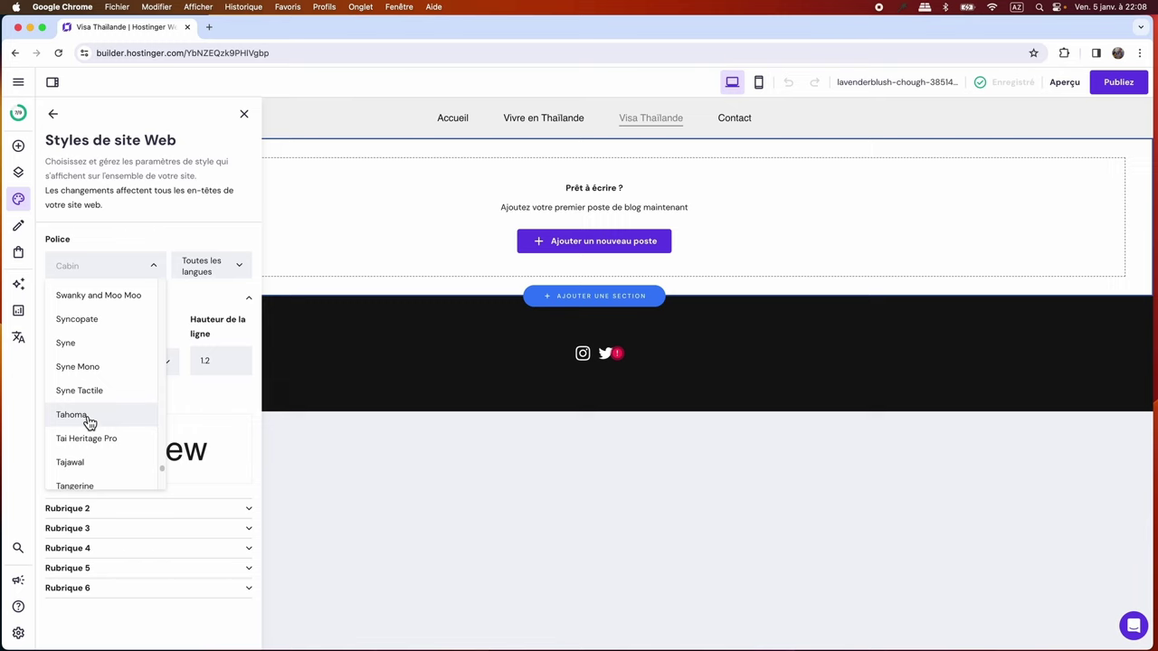
left_click(89, 416)
Set the Rubrique 1 heading size to 32px.
left_click(170, 364)
left_click(170, 364)
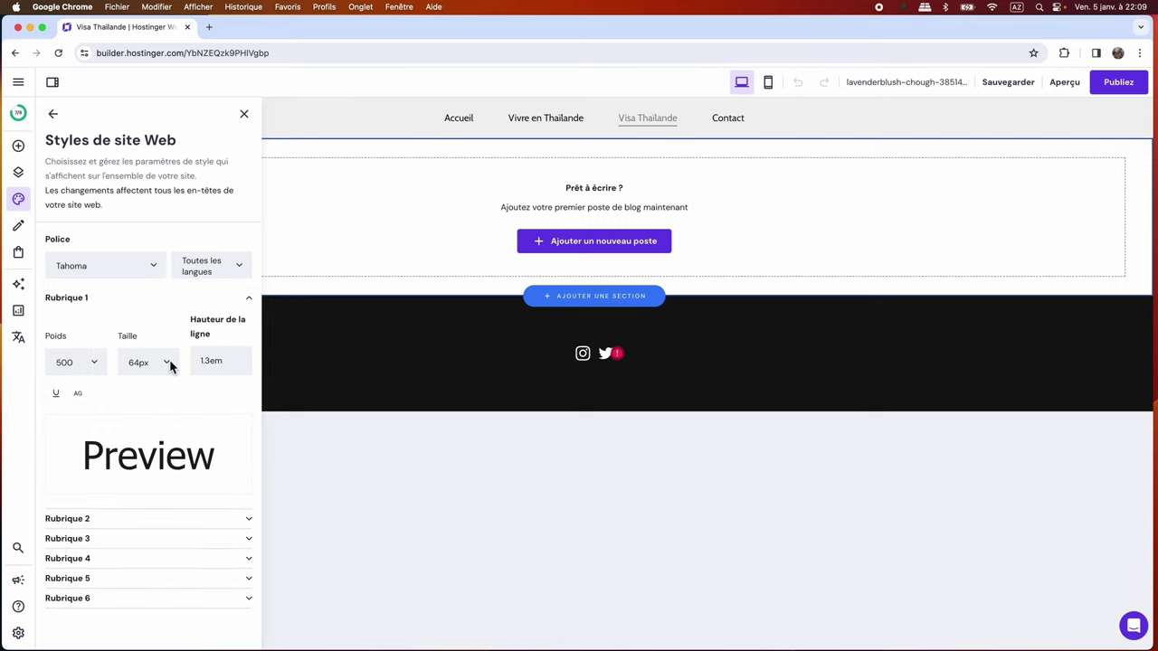
left_click(170, 364)
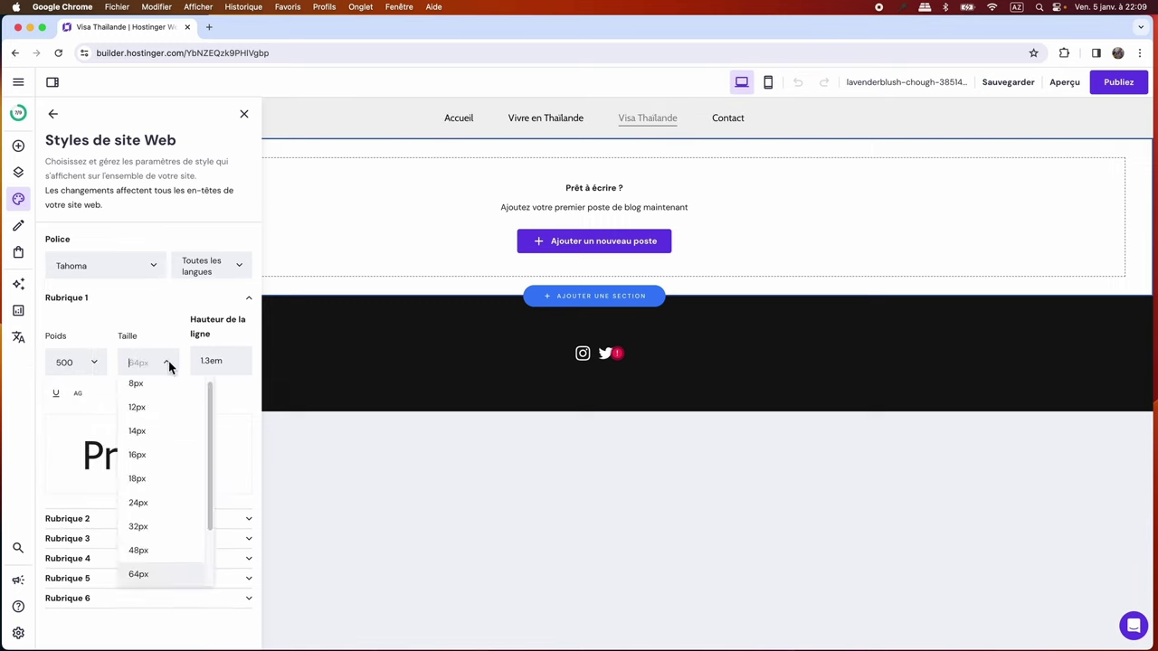
left_click(152, 535)
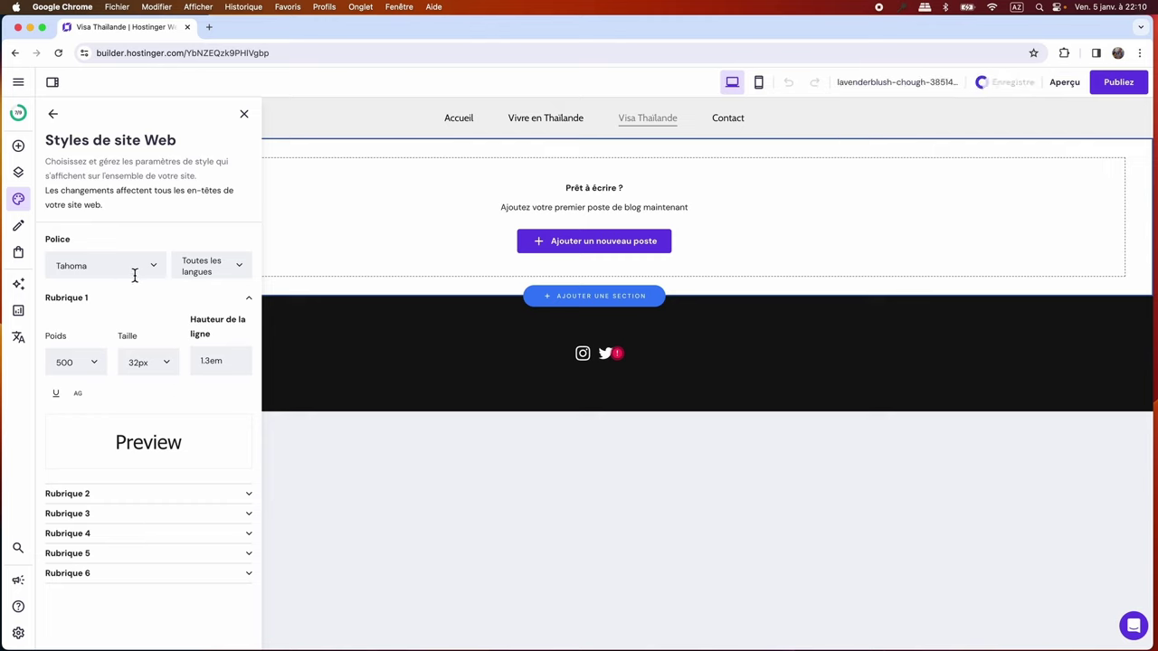
Set the heading size to 24px for Rubrique 2 and 18px for Rubrique 3 in the text styles.
left_click(247, 494)
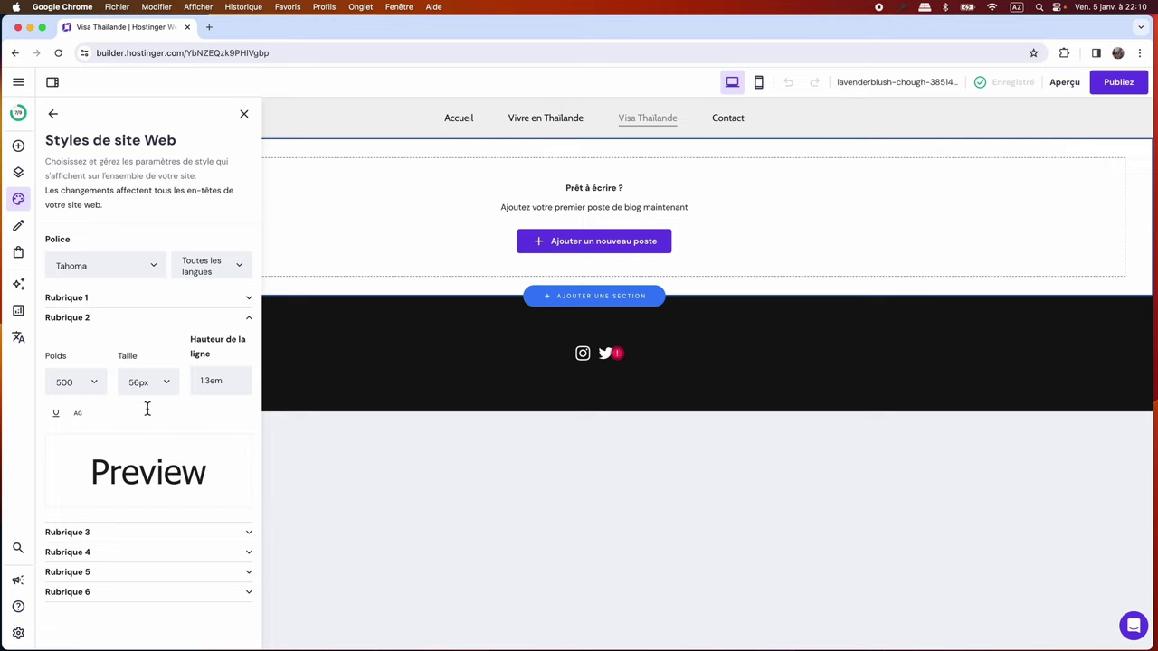
left_click(167, 389)
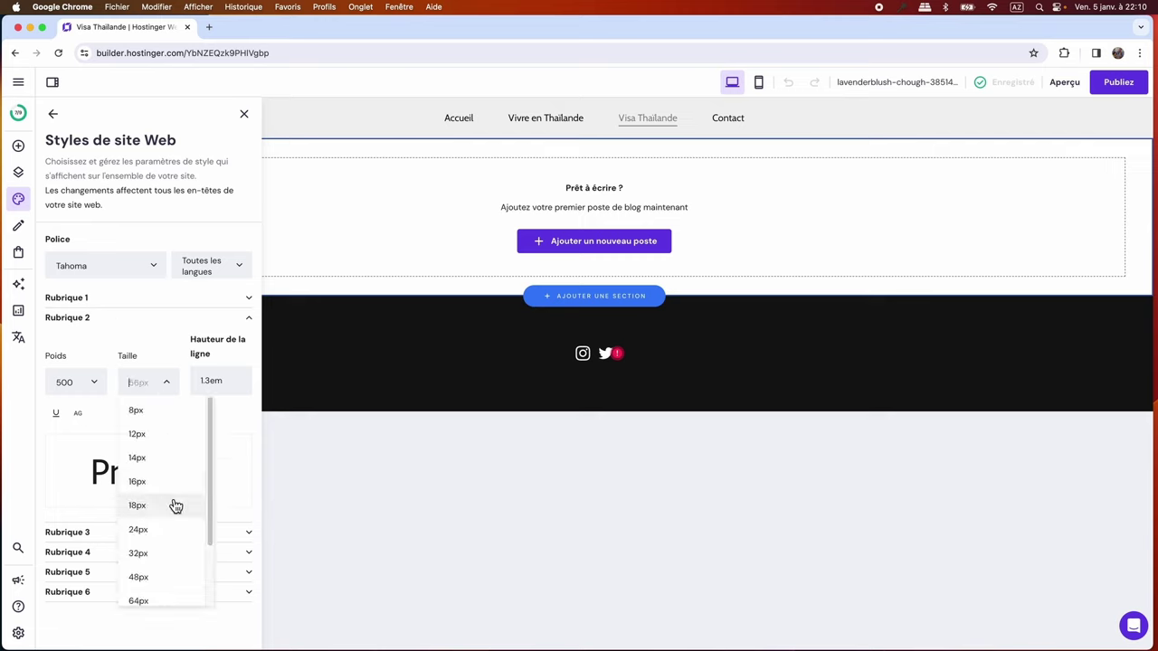
left_click(153, 537)
left_click(195, 319)
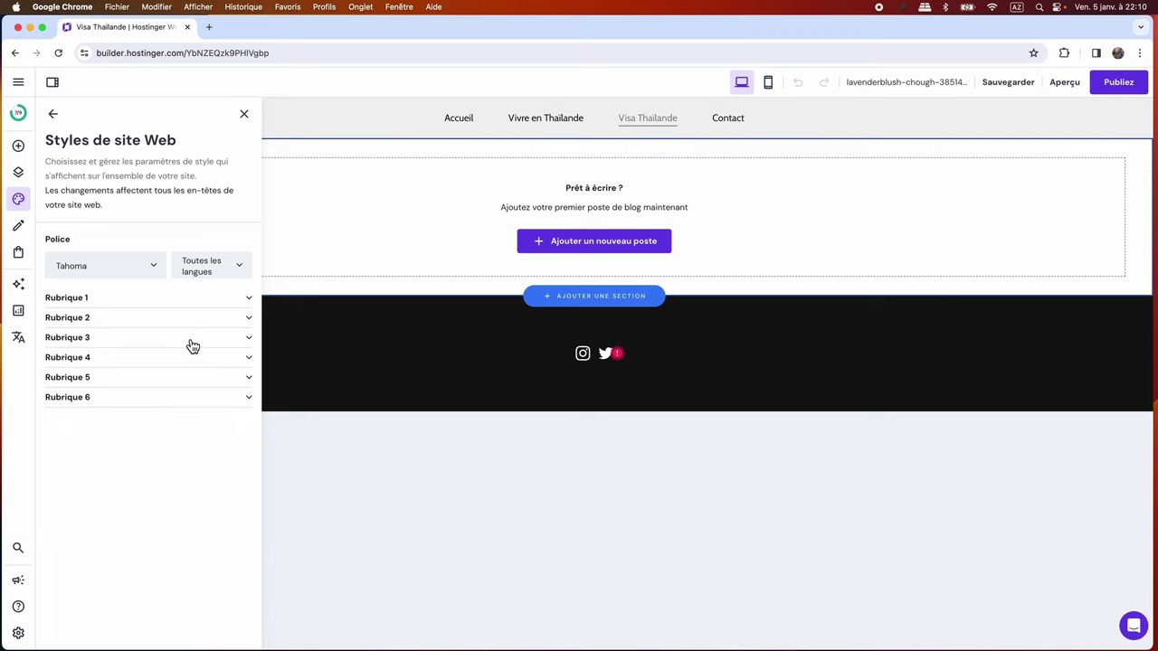
left_click(188, 343)
left_click(171, 404)
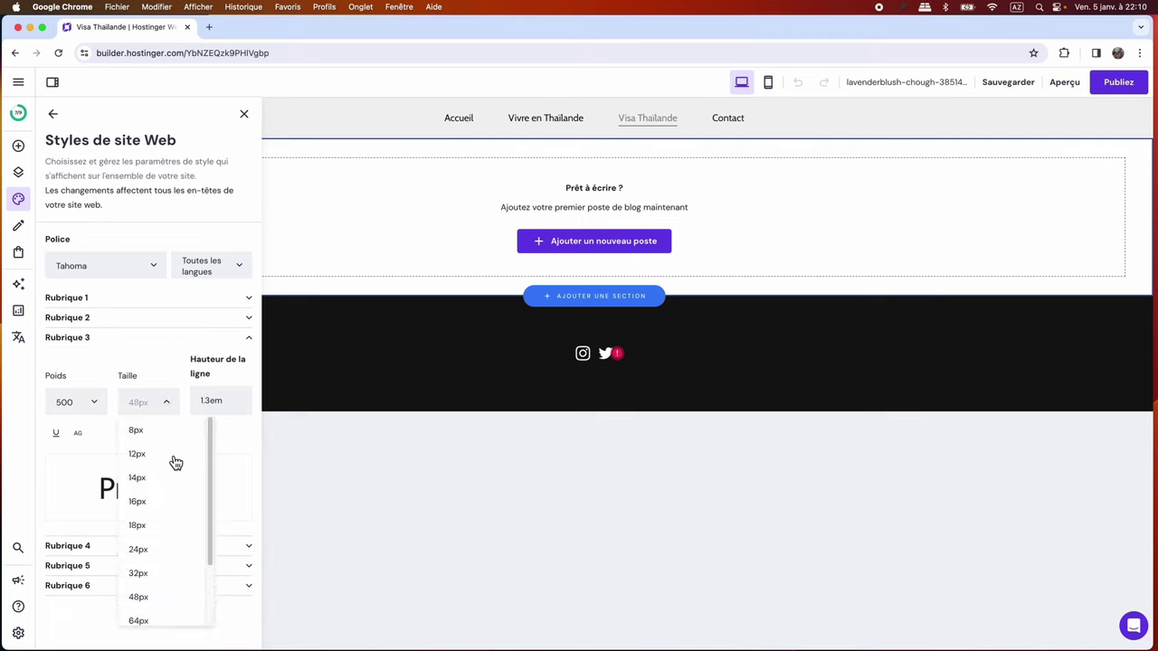
left_click(159, 527)
Set the heading size of Rubrique 4, Rubrique 5 and Rubrique 6 to 16px each.
left_click(161, 530)
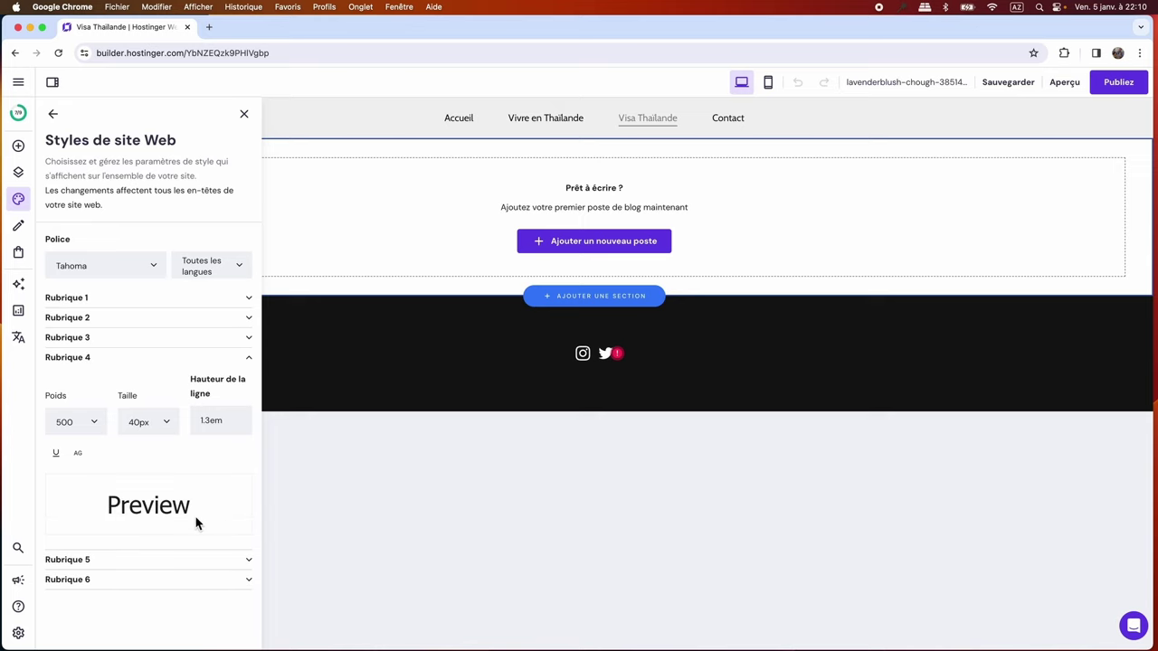
left_click(144, 424)
left_click(157, 529)
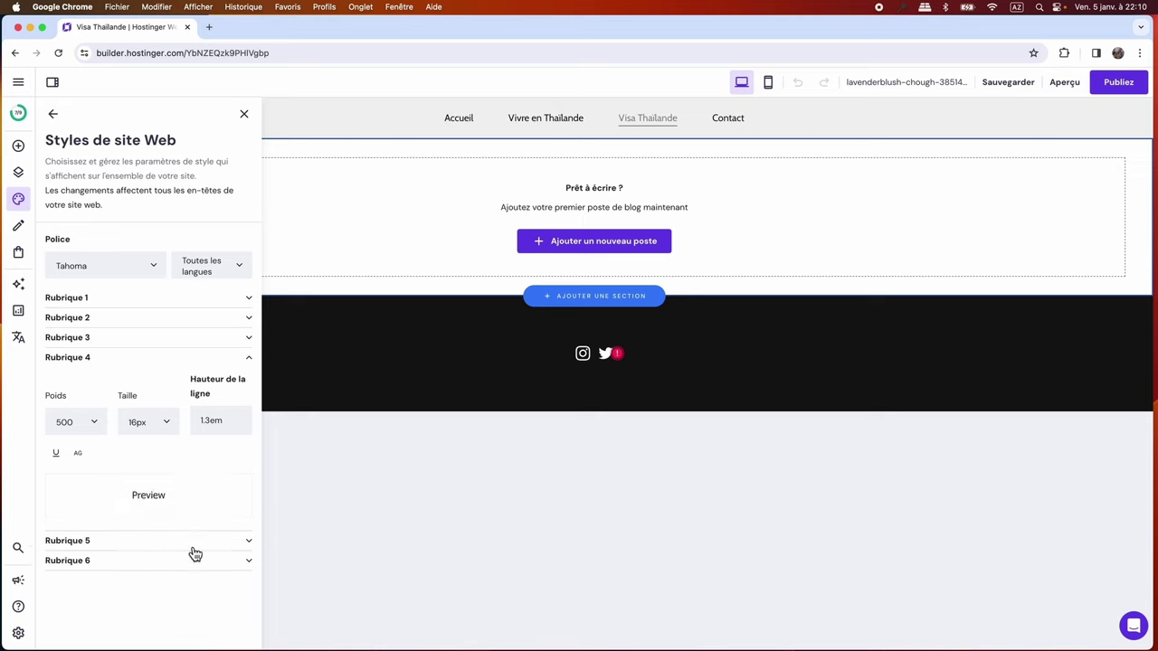
left_click(187, 544)
left_click(155, 442)
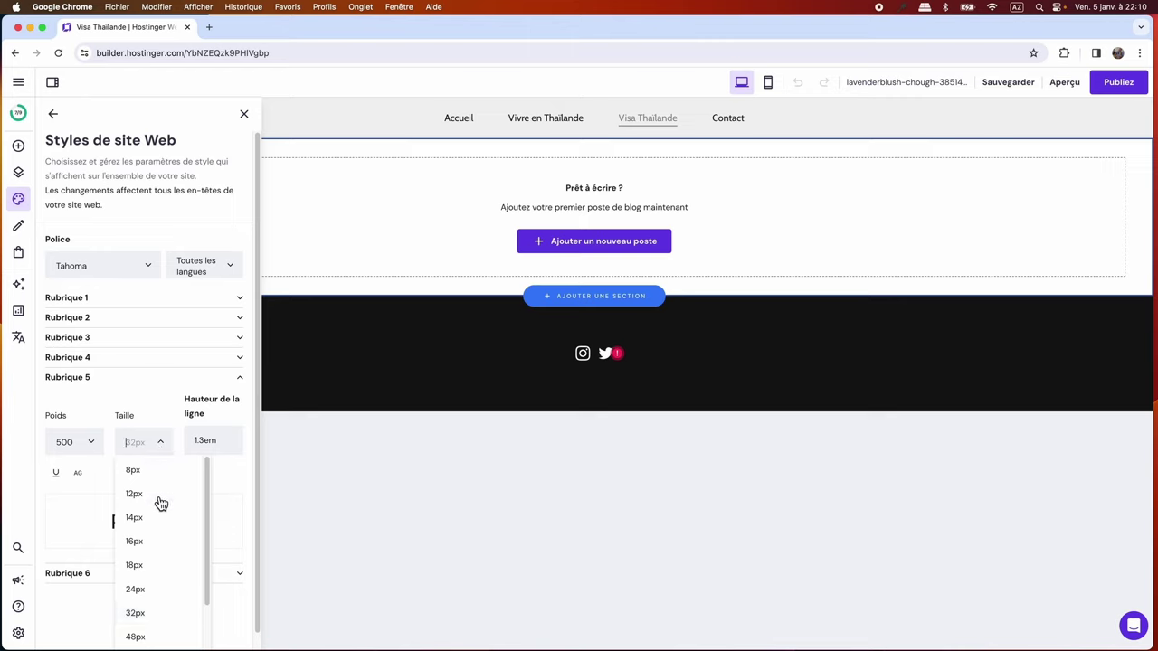
left_click(156, 543)
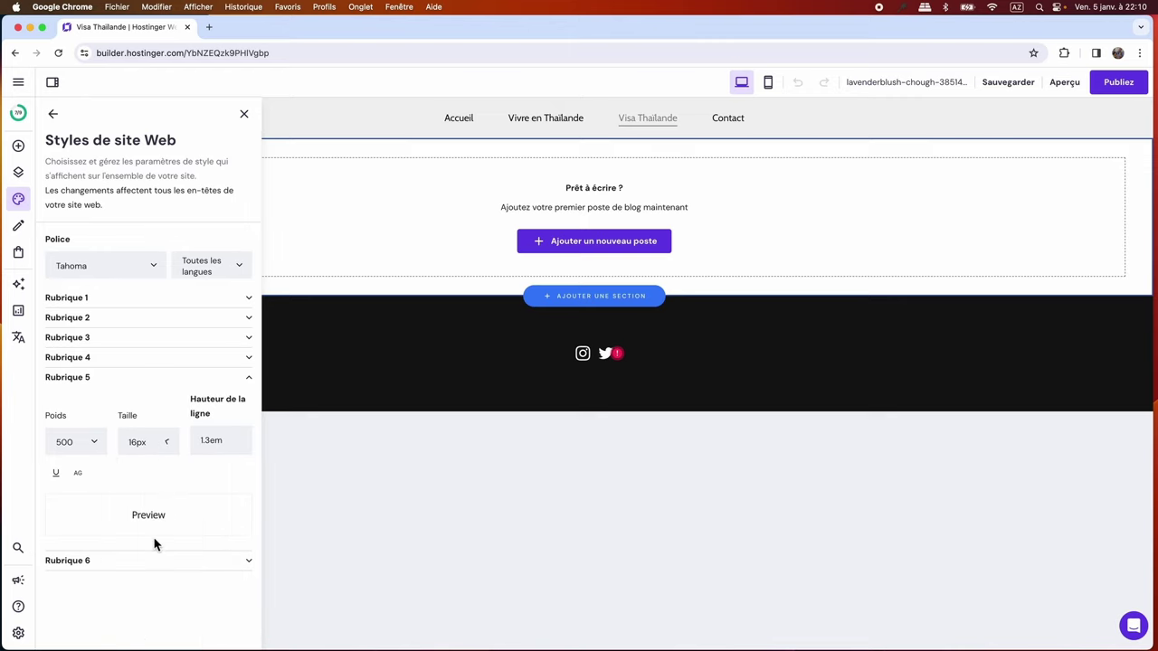
left_click(195, 563)
left_click(167, 465)
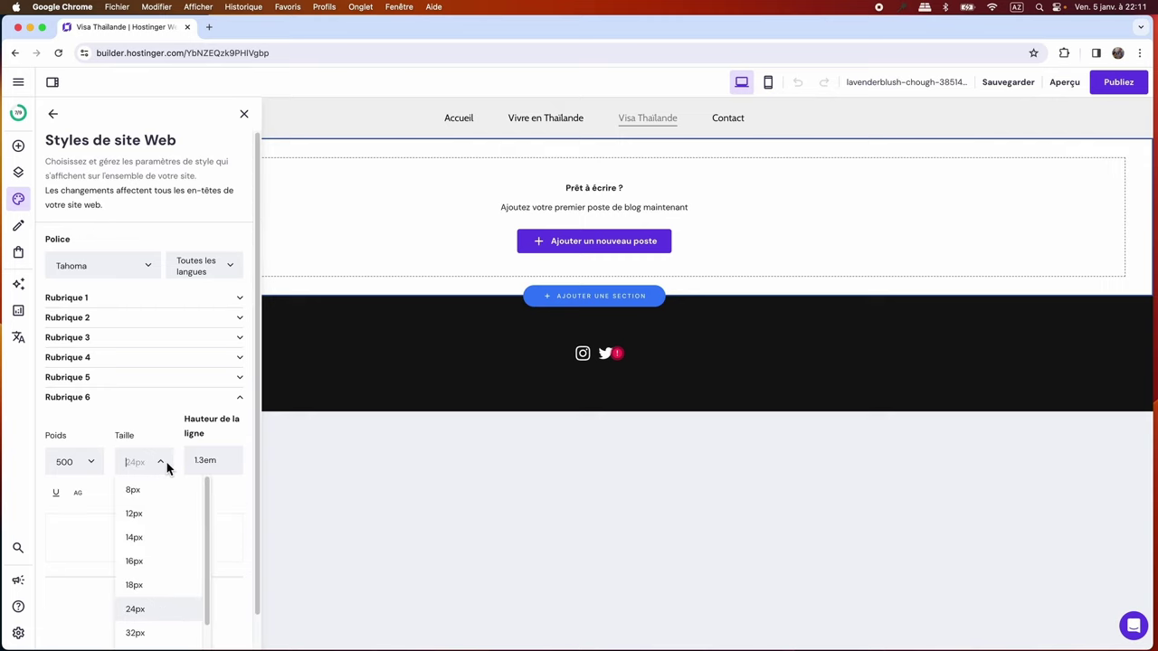
left_click(150, 564)
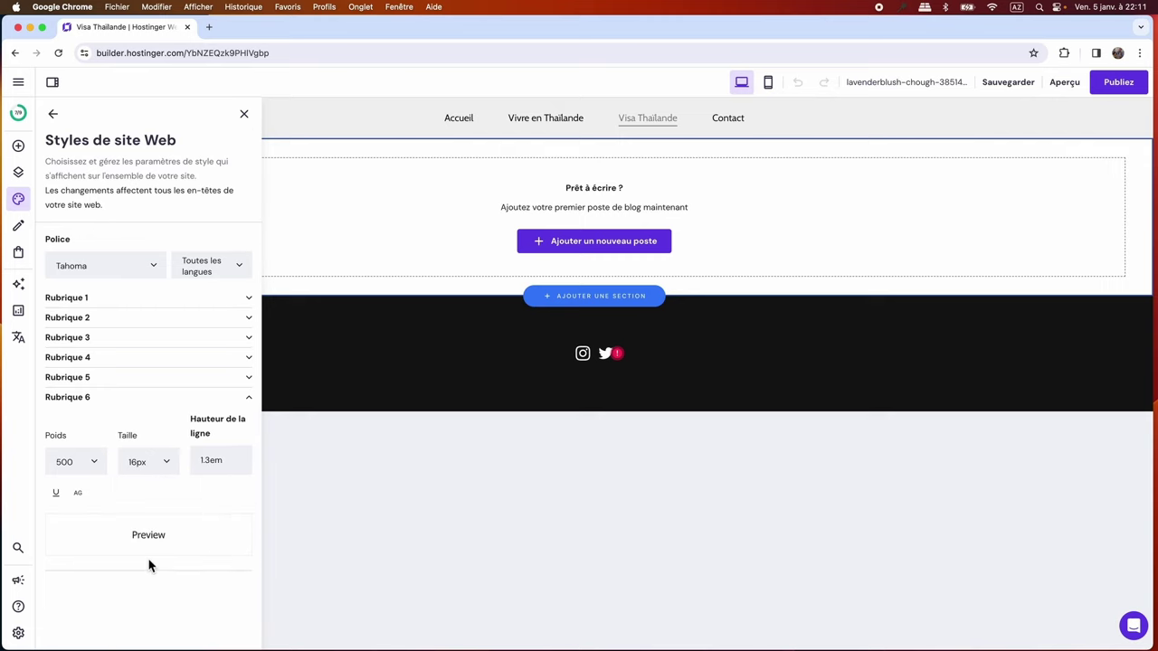
left_click(53, 115)
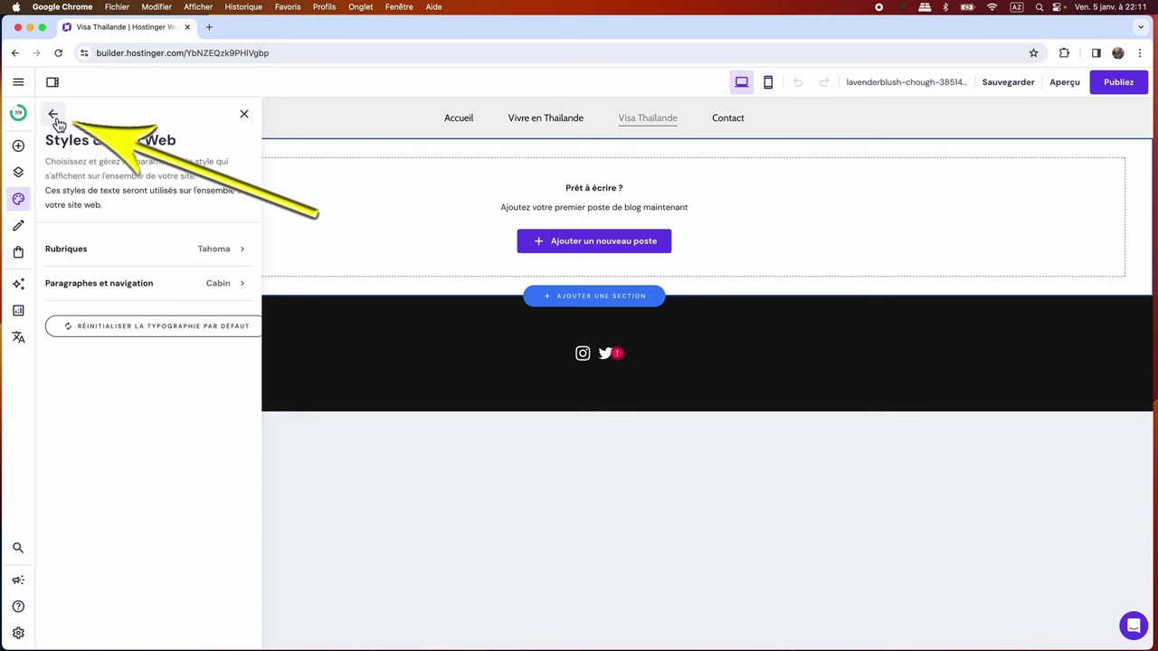
Set the font of paragraphs and navigation (Paragraphes et navigation) to Tahoma in the website's text styles.
left_click(90, 286)
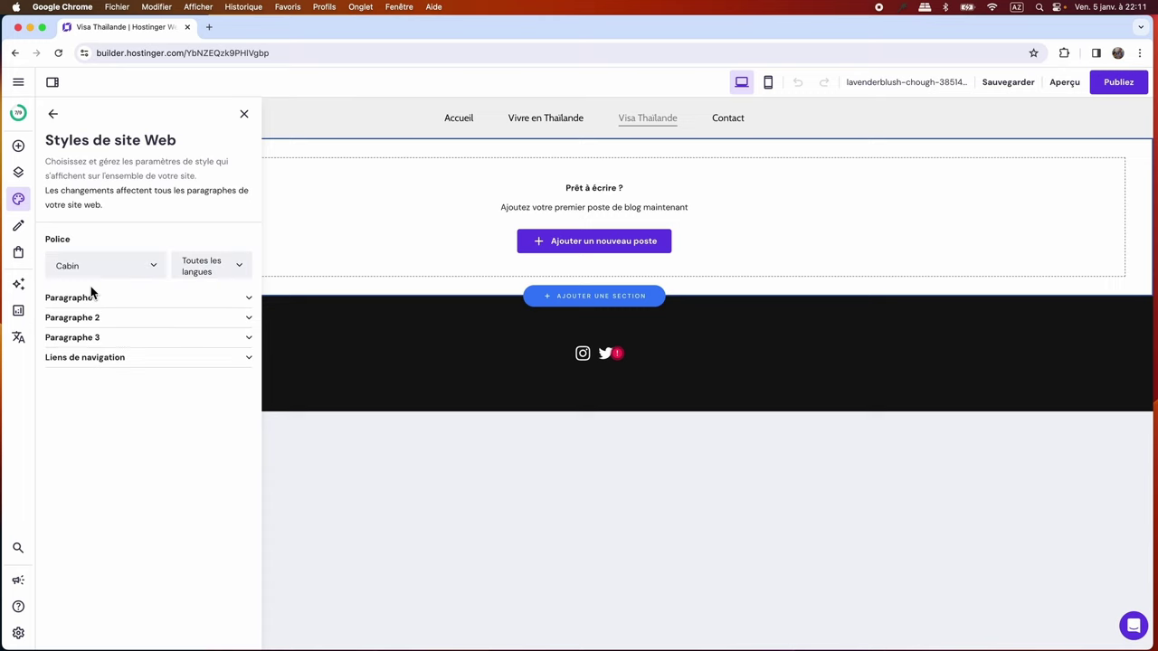
left_click(153, 269)
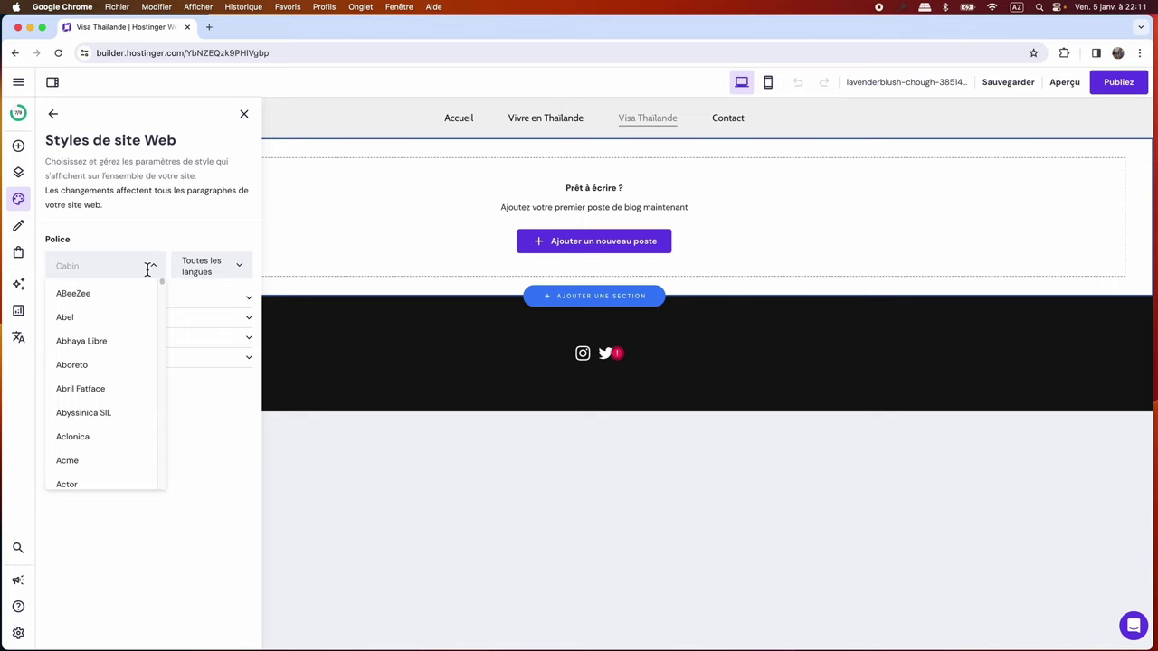
type("Tahoma")
left_click(136, 293)
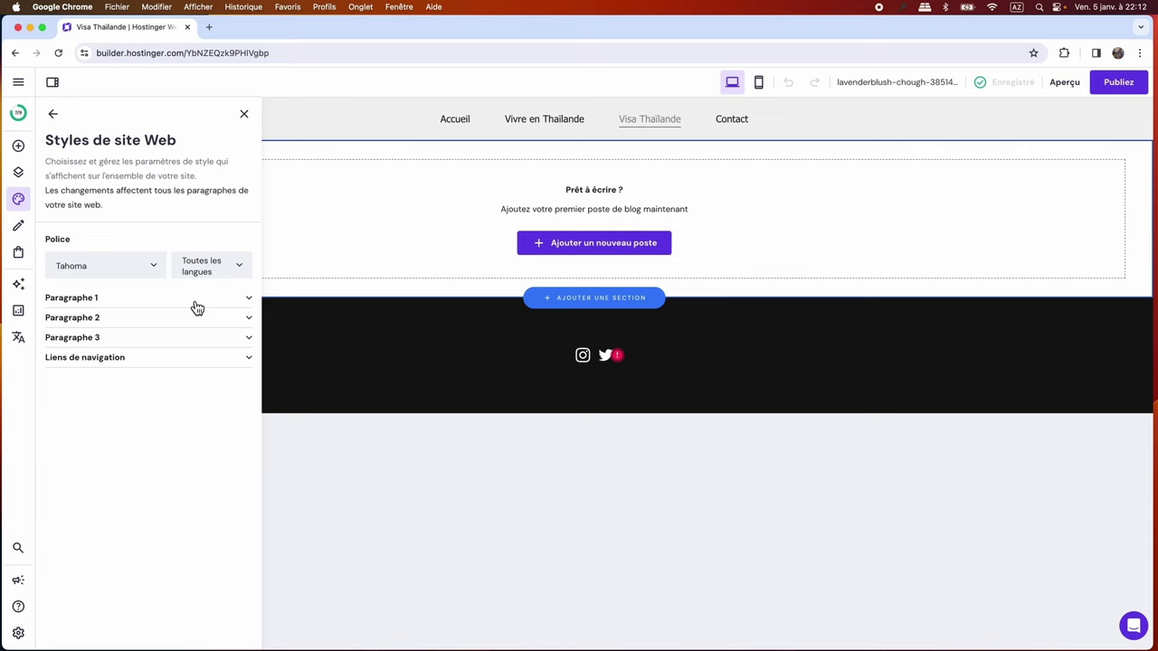
Set the text size of Paragraphe 1, Paragraphe 2 and Paragraphe 3 to 16px and leave the typography settings.
left_click(195, 304)
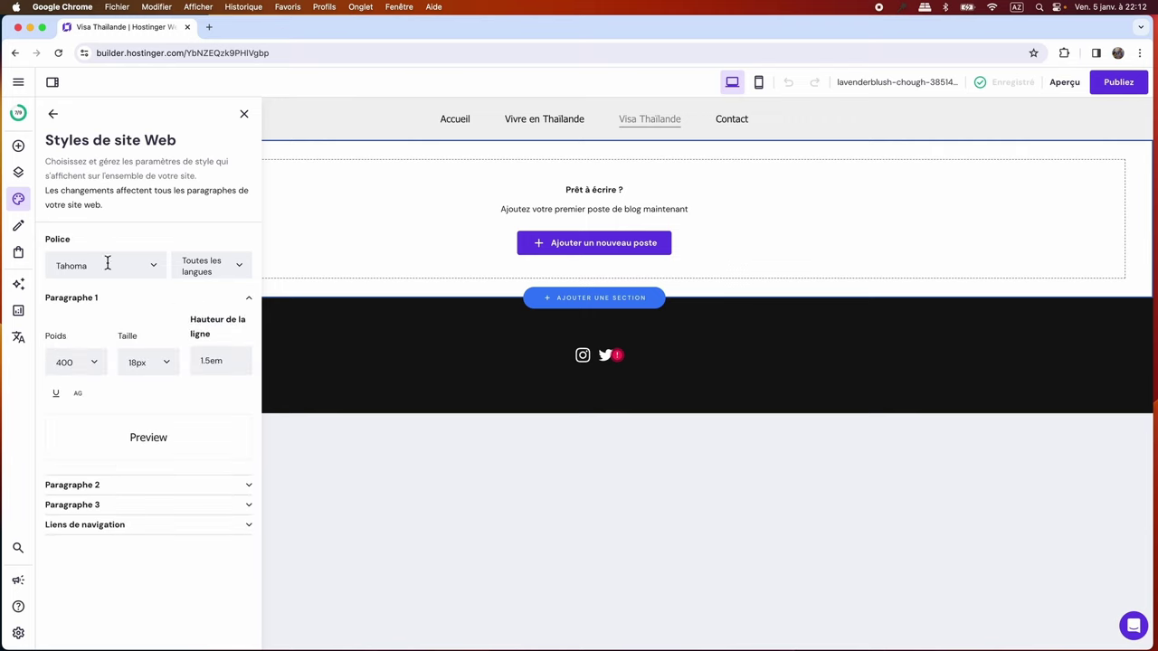
left_click(167, 365)
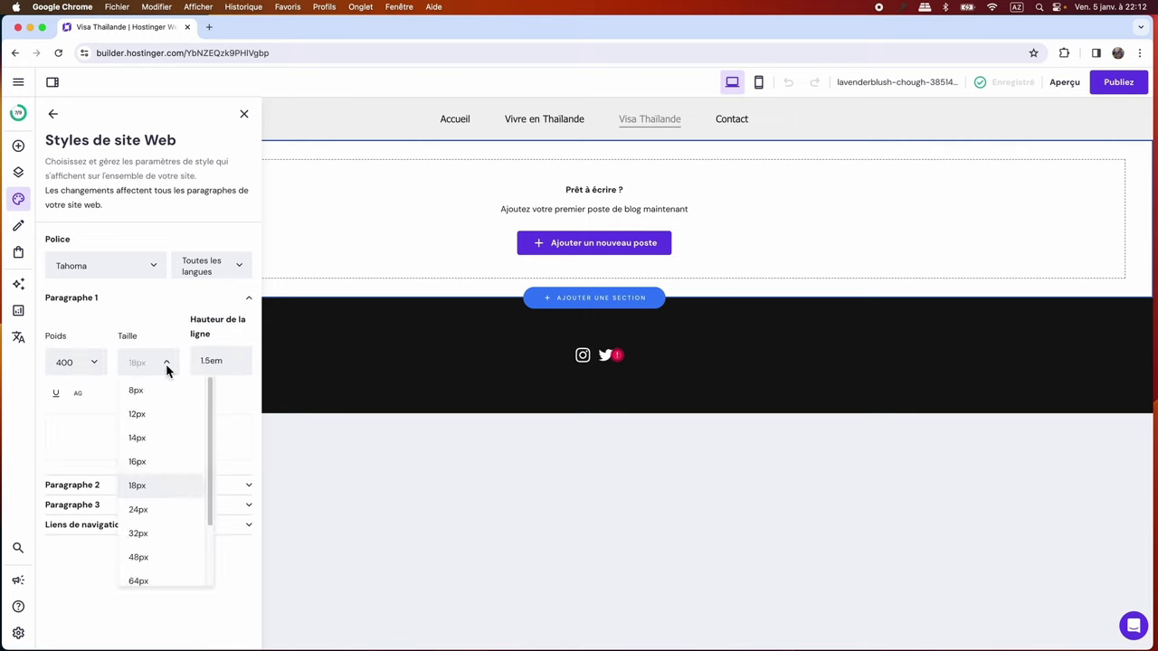
left_click(161, 461)
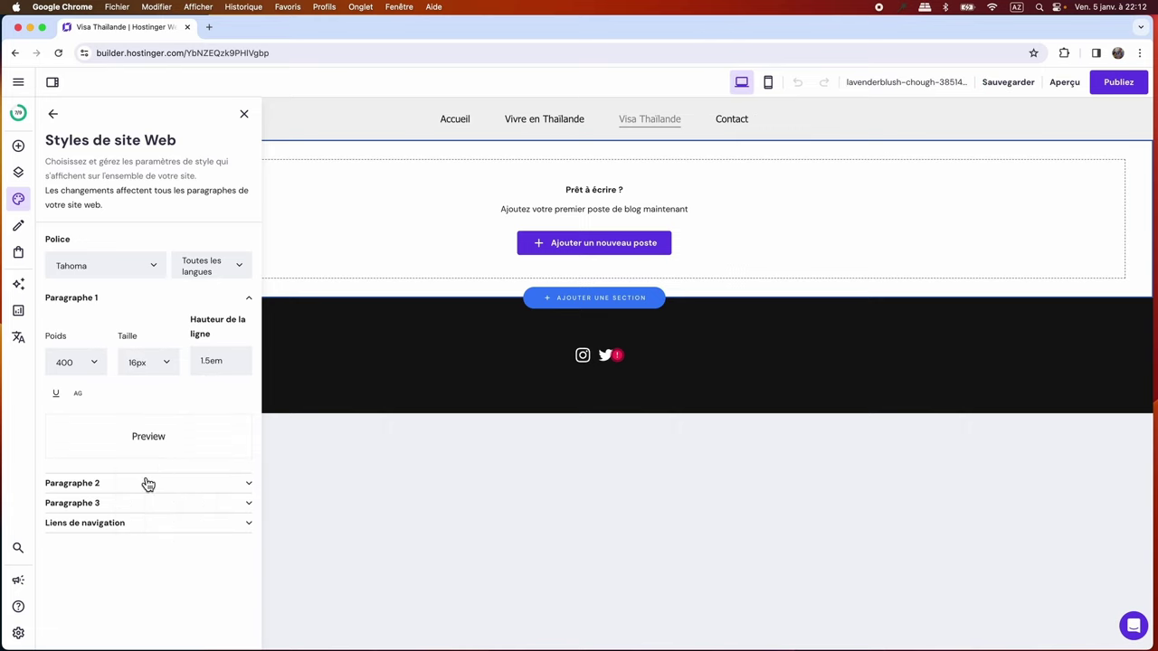
left_click(149, 484)
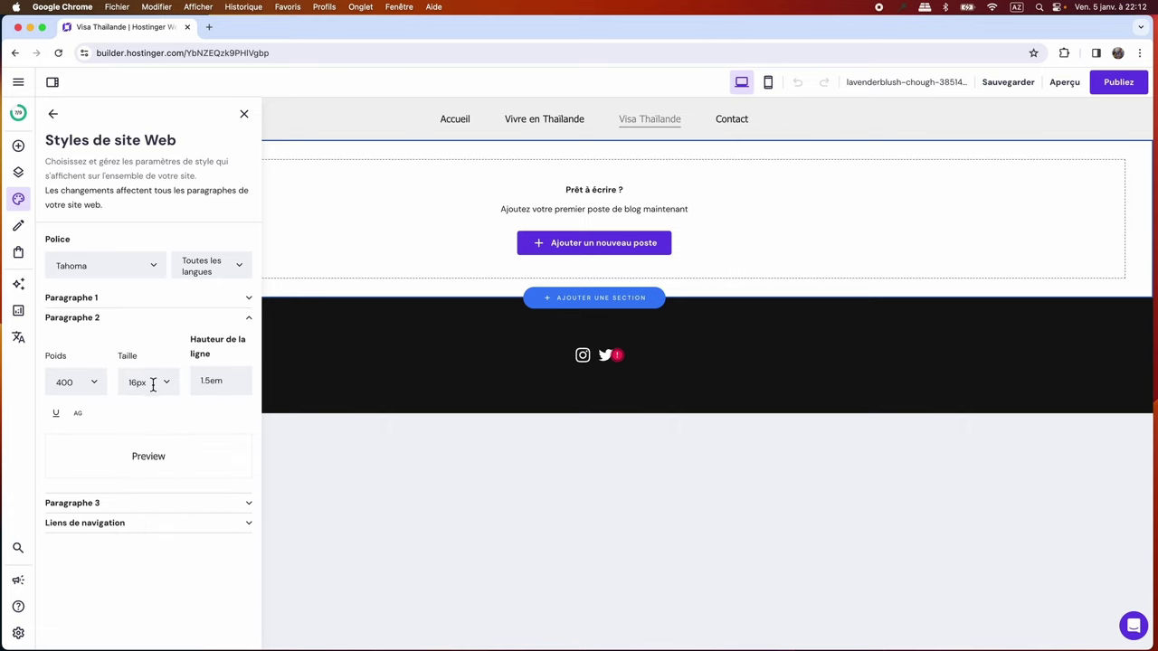
left_click(153, 383)
left_click(163, 483)
left_click(150, 508)
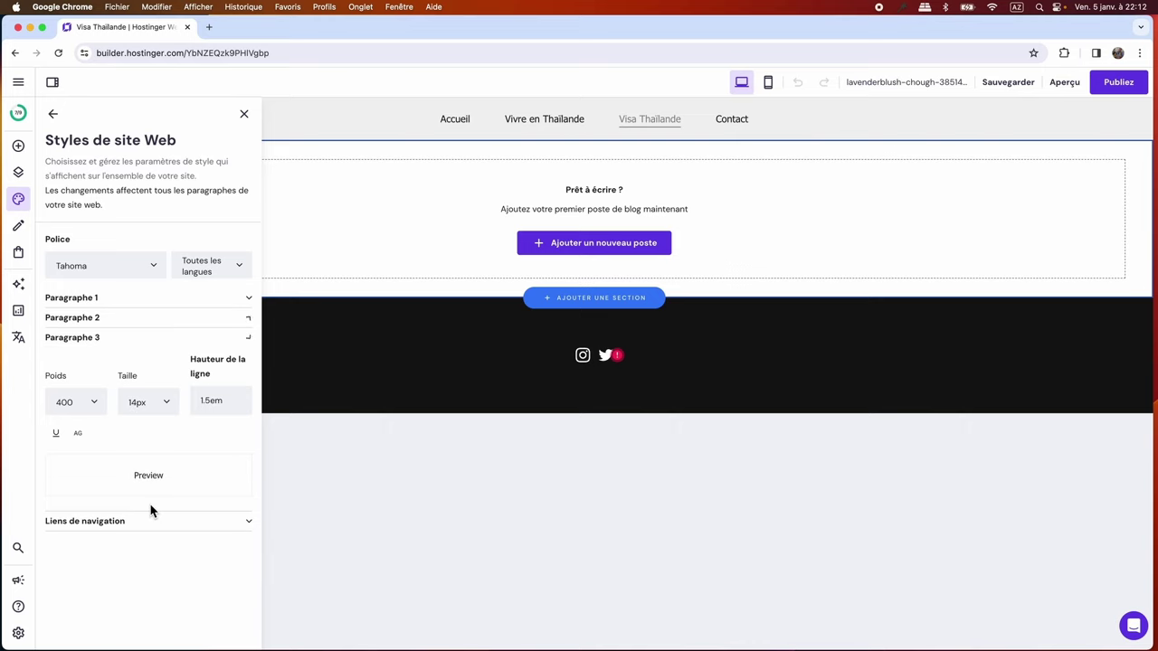
left_click(163, 404)
left_click(157, 501)
left_click(114, 337)
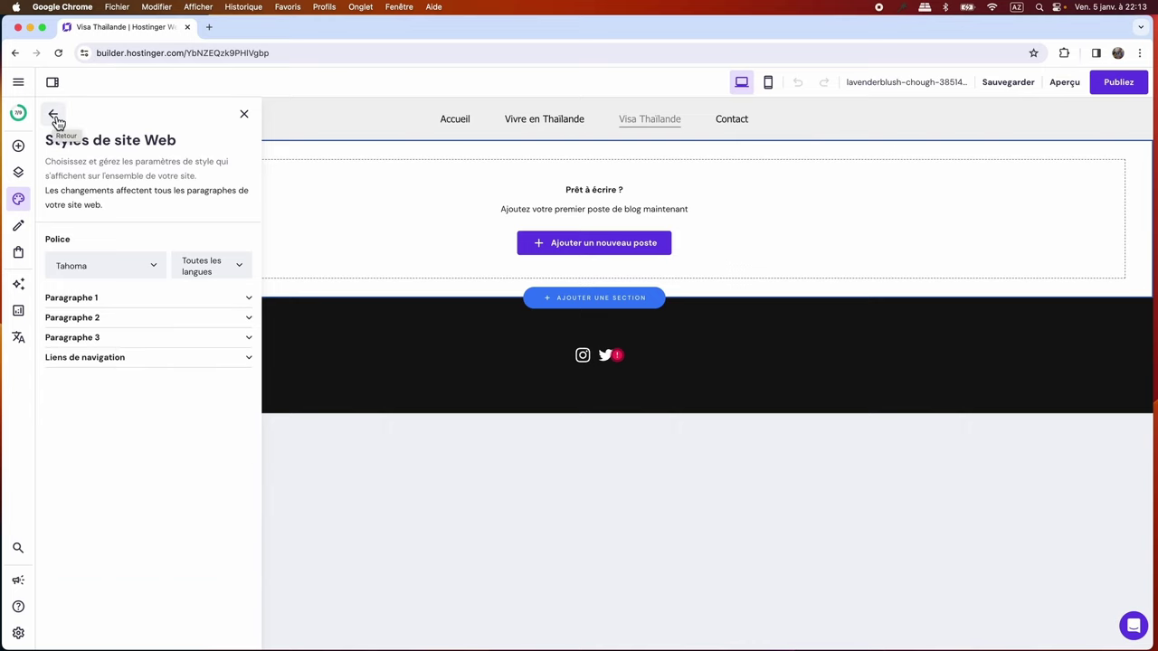
left_click(54, 118)
left_click(54, 117)
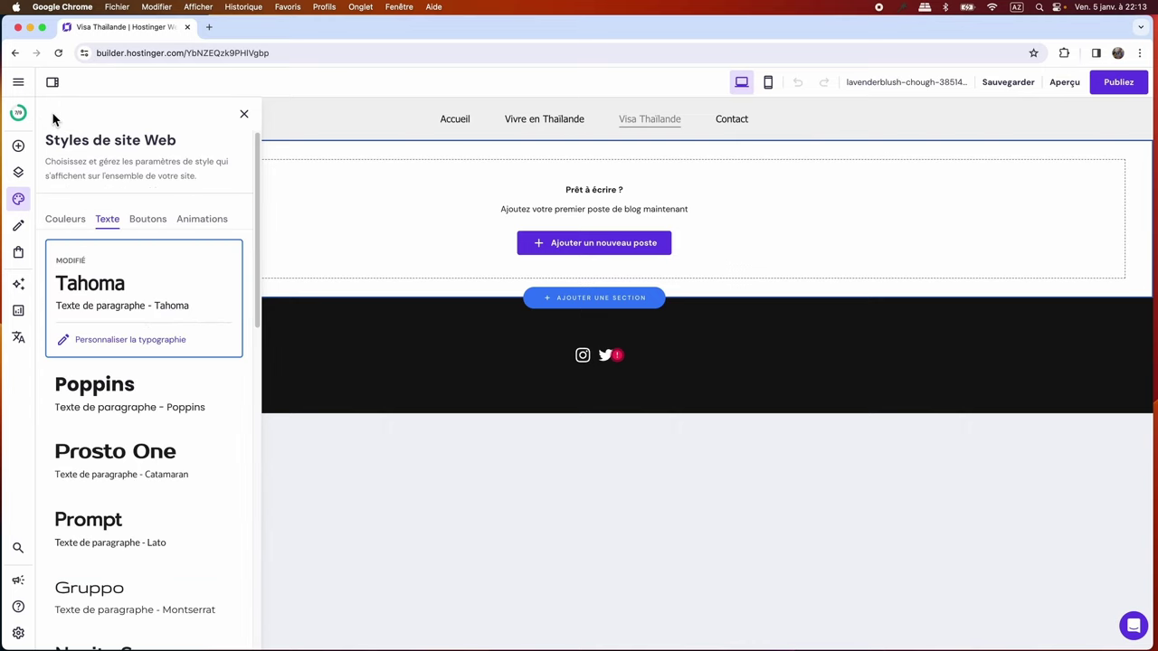
Look over the button styles and set the site-wide animation style to Sans animation.
left_click(152, 227)
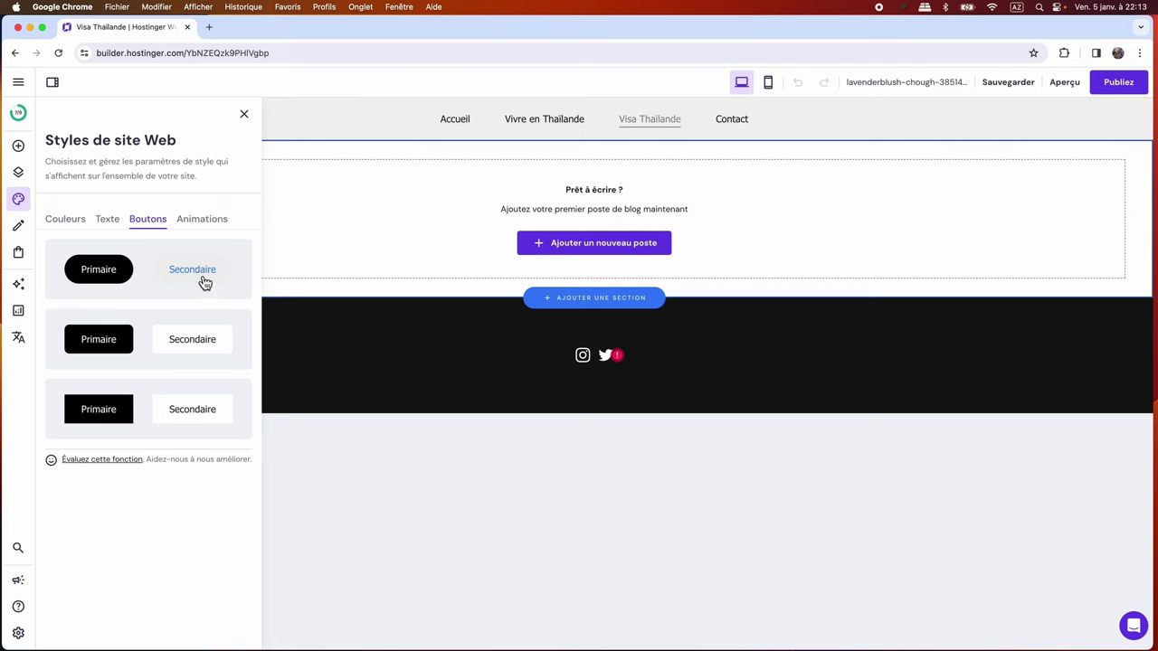
left_click(205, 220)
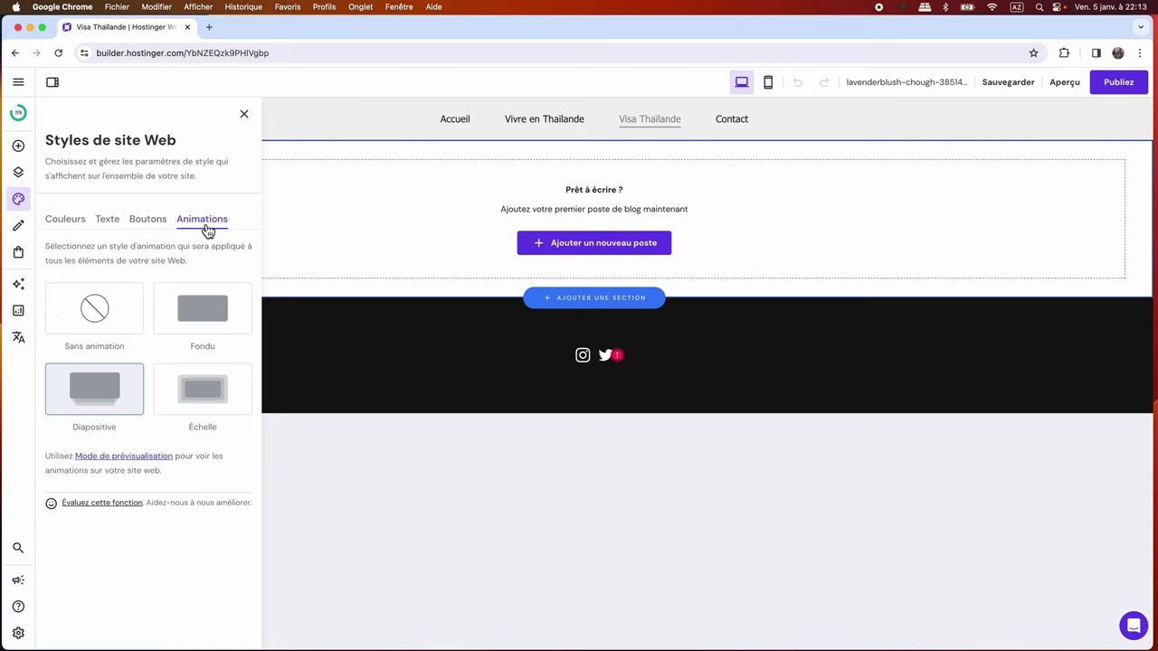
left_click(101, 310)
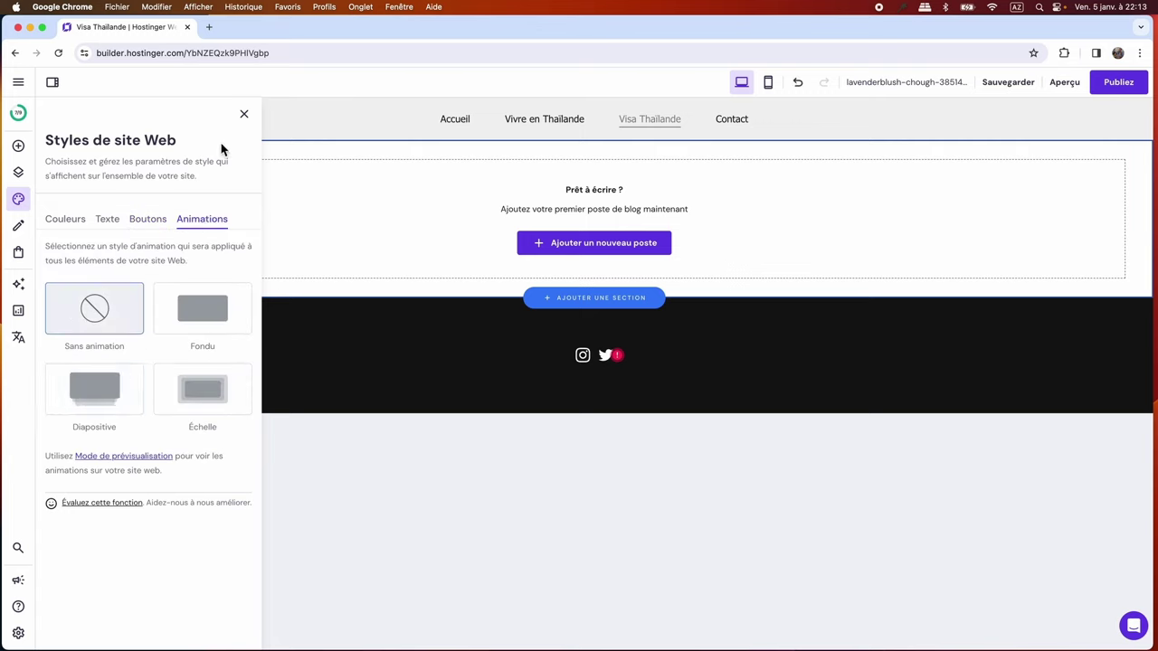
left_click(245, 116)
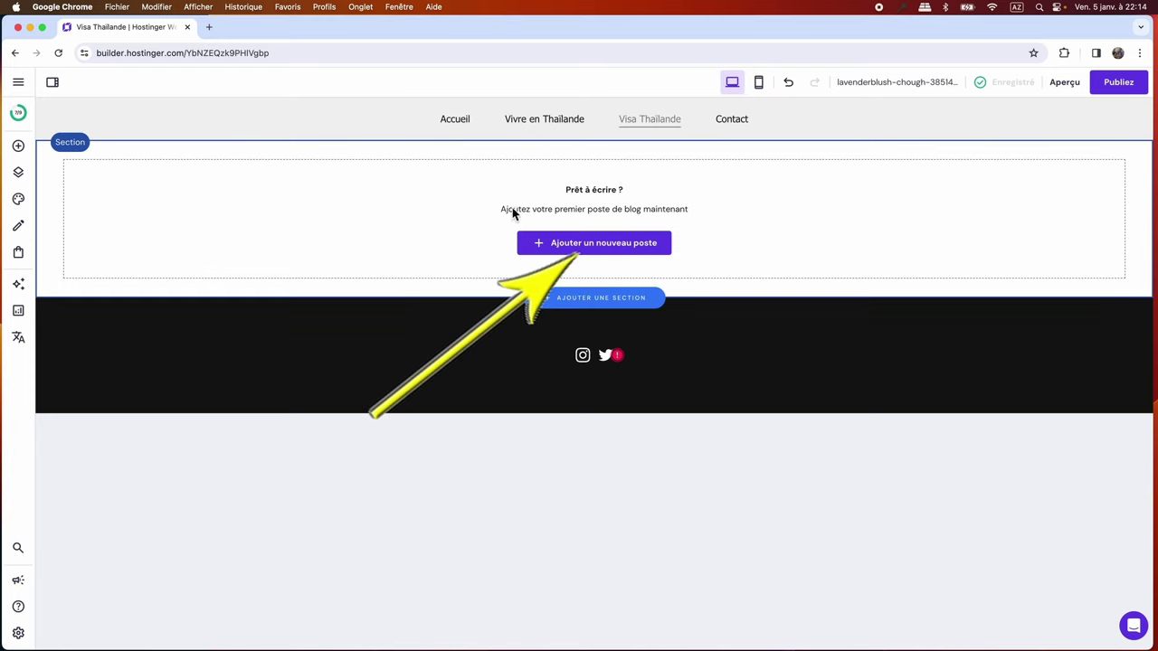
Add a new blog post from the empty Visa Thaïlande page and open the settings of its header banner.
left_click(606, 253)
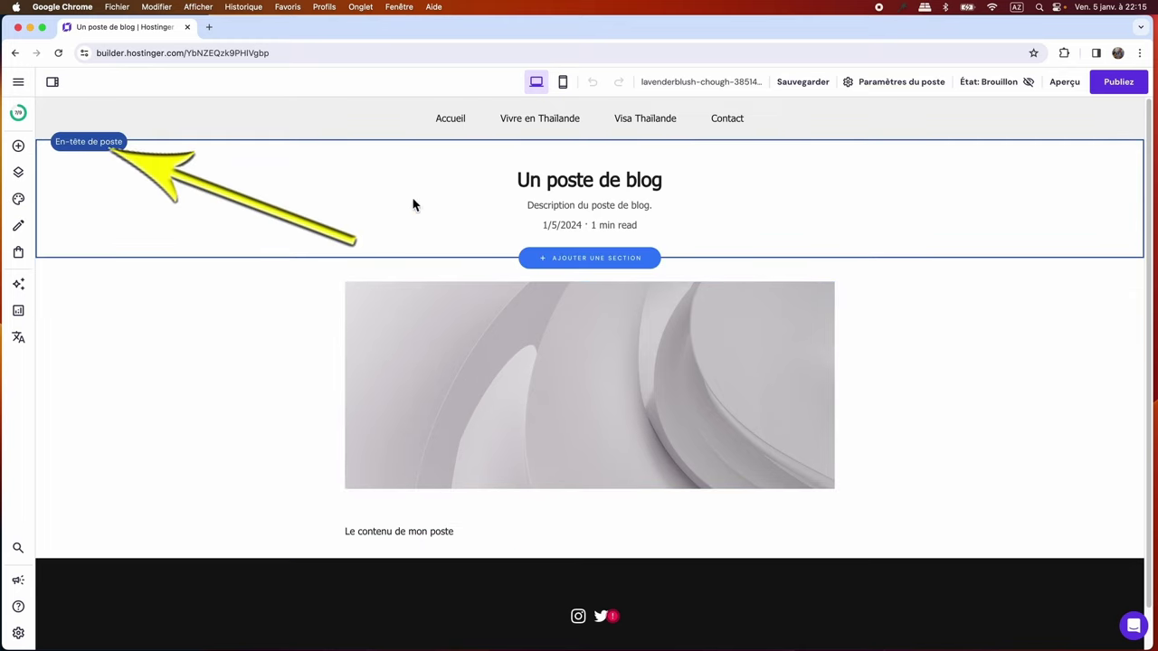
left_click(742, 205)
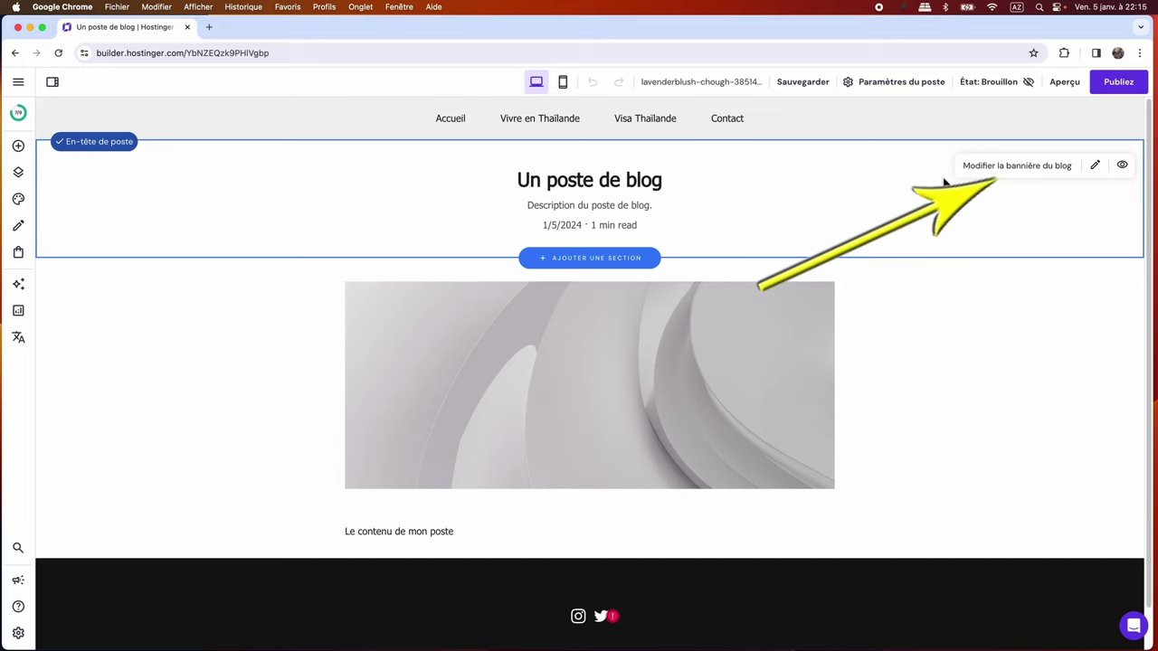
left_click(1000, 172)
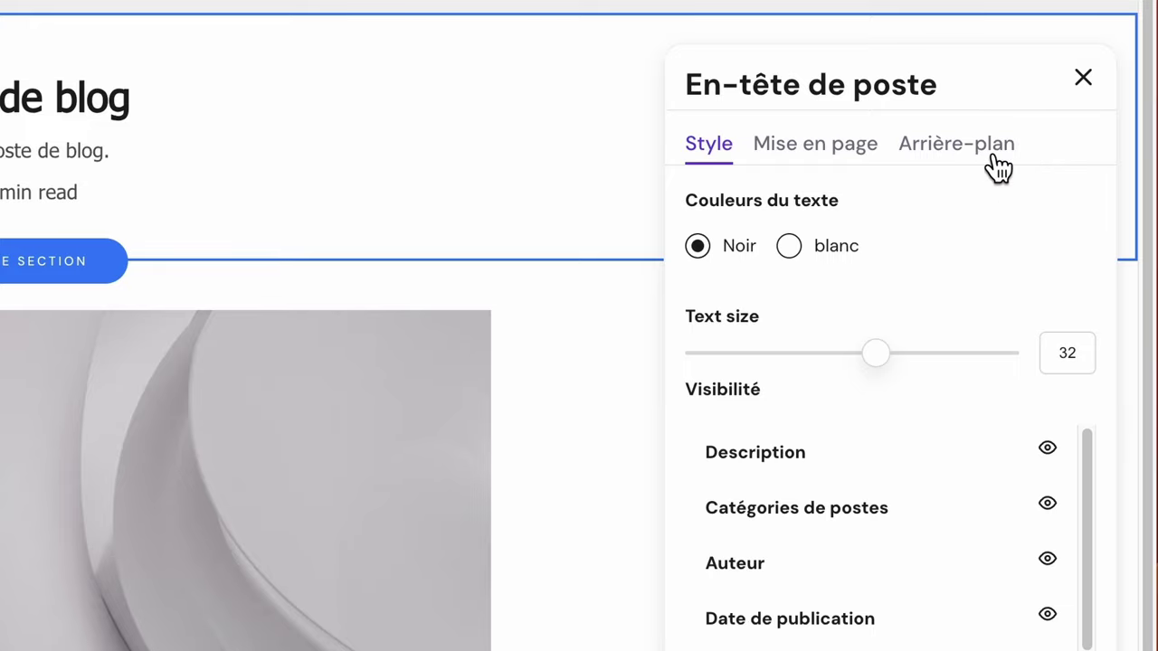
Set the post header's background to the website colour #131313.
left_click(1000, 160)
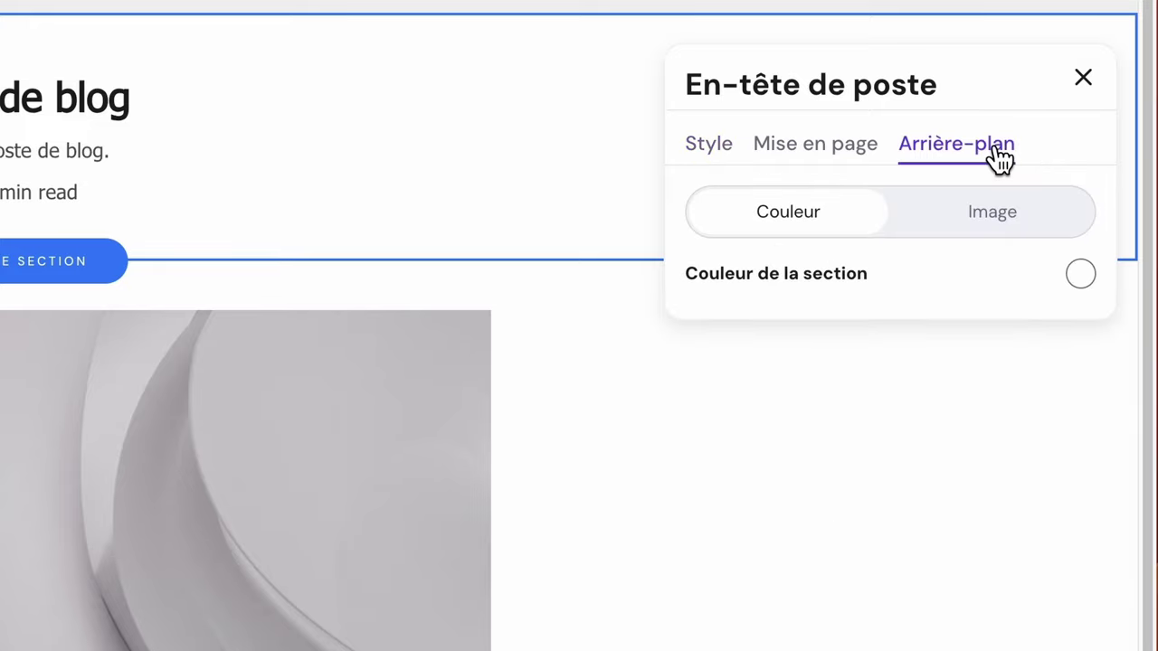
left_click(988, 237)
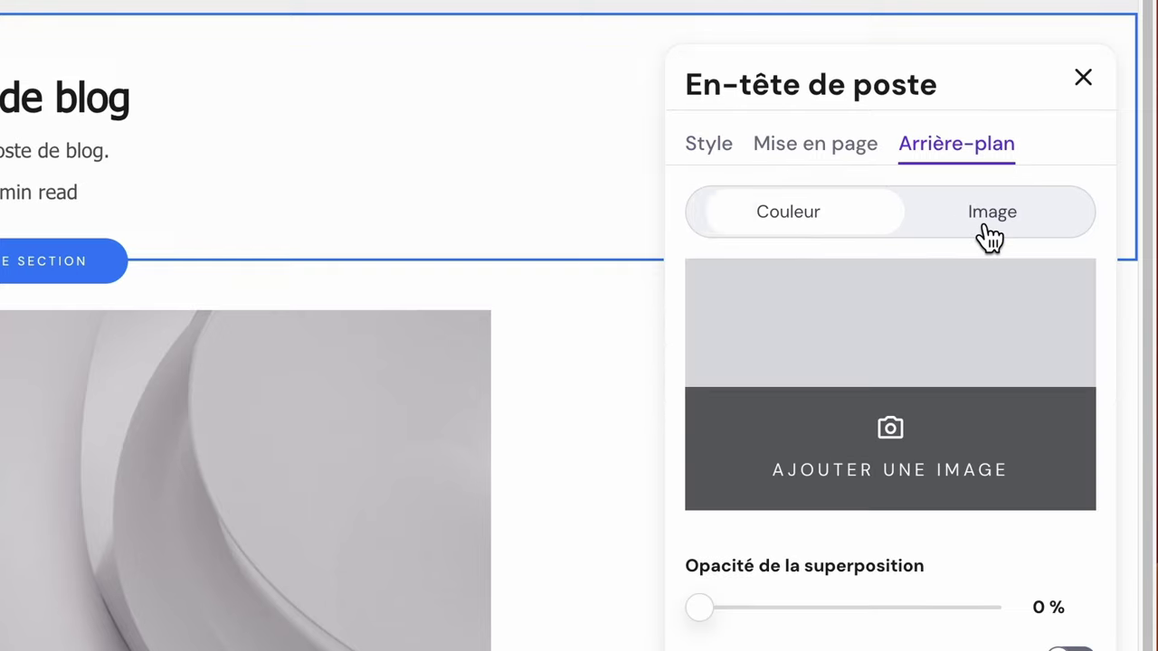
left_click(796, 235)
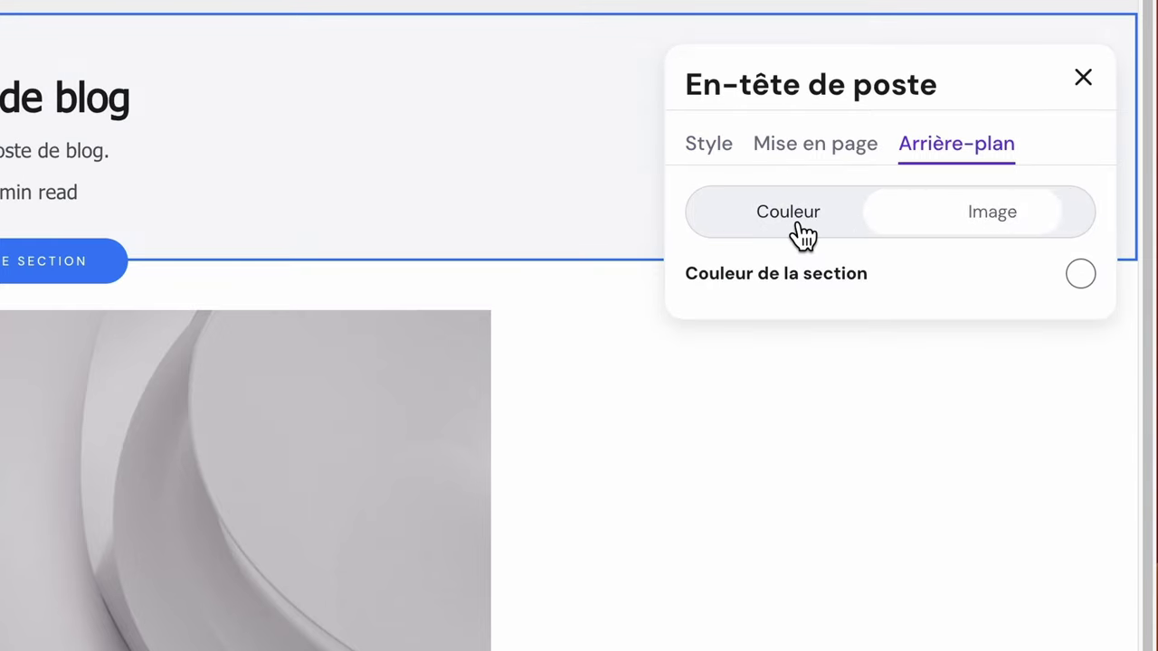
left_click(1086, 277)
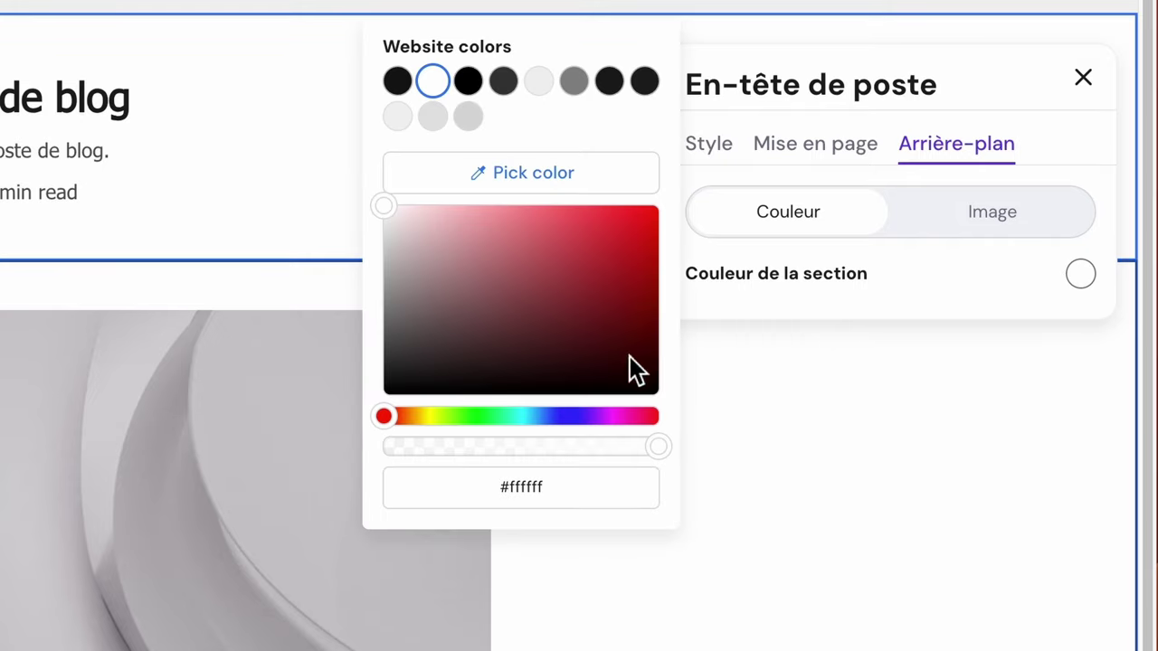
left_click(398, 83)
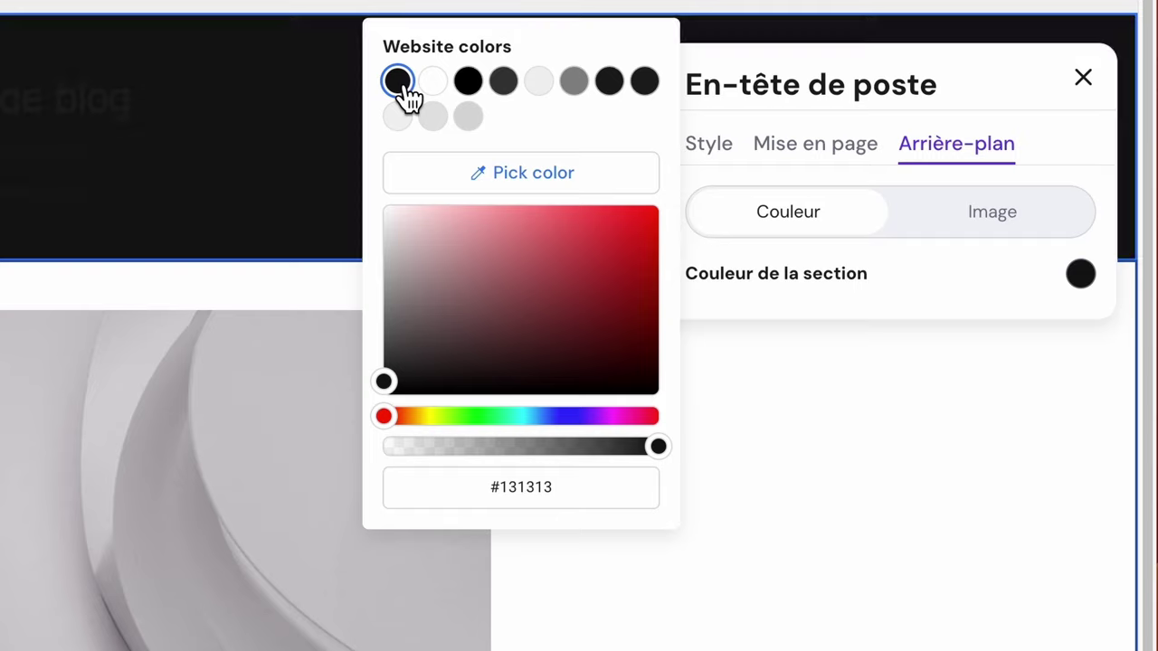
Set the post header's text colour to white (blanc).
left_click(715, 153)
left_click(716, 154)
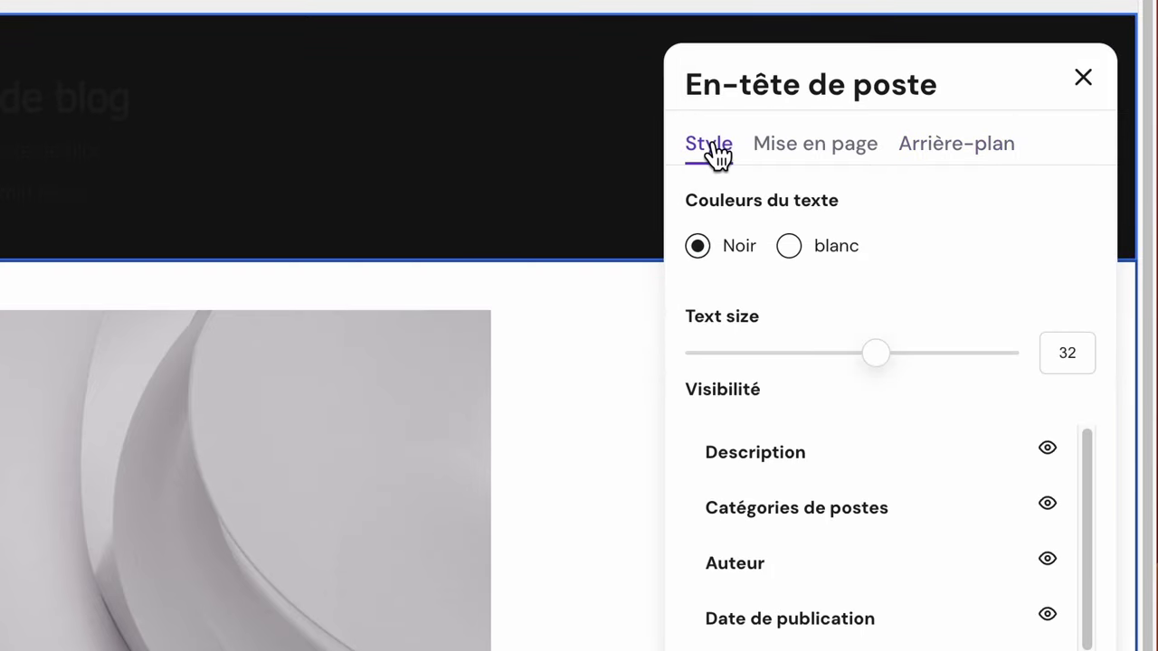
left_click(792, 250)
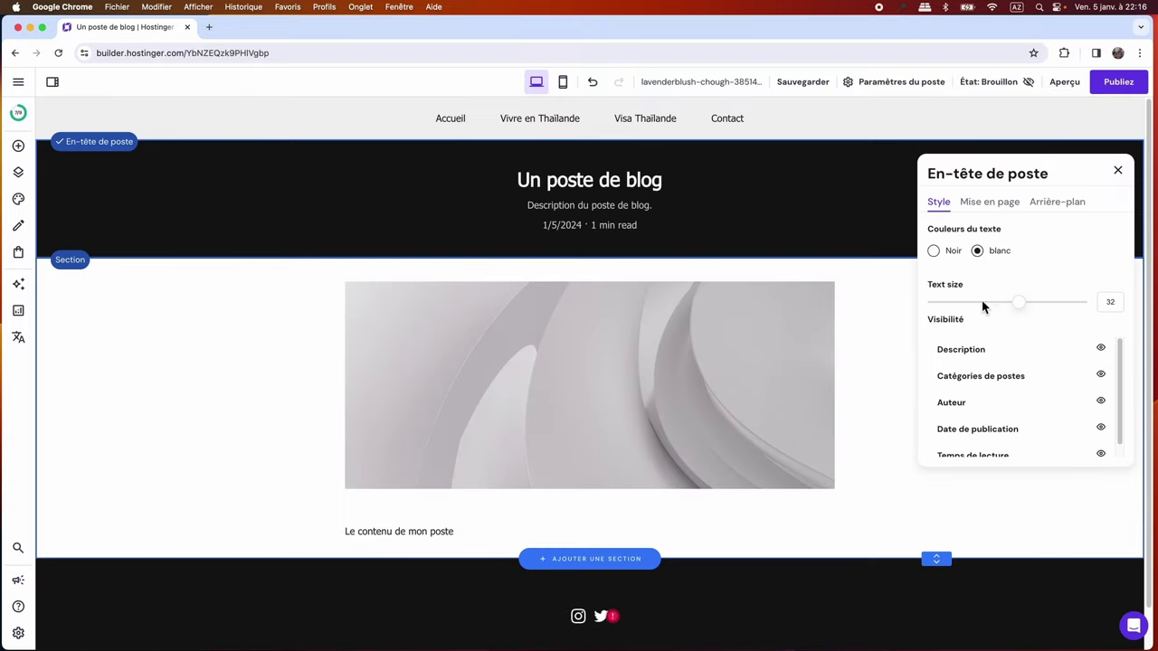
Set the post header's title text size to 48 and look through its visibility options.
left_click_drag(1018, 306, 1098, 307)
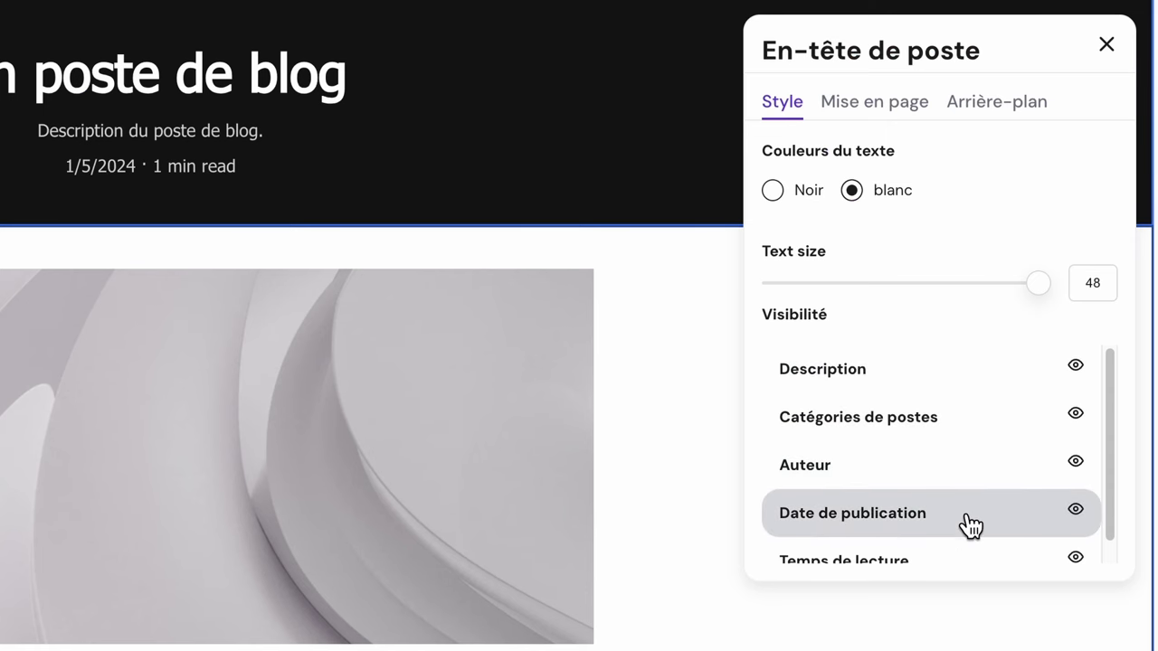
scroll(974, 525, "down", 1)
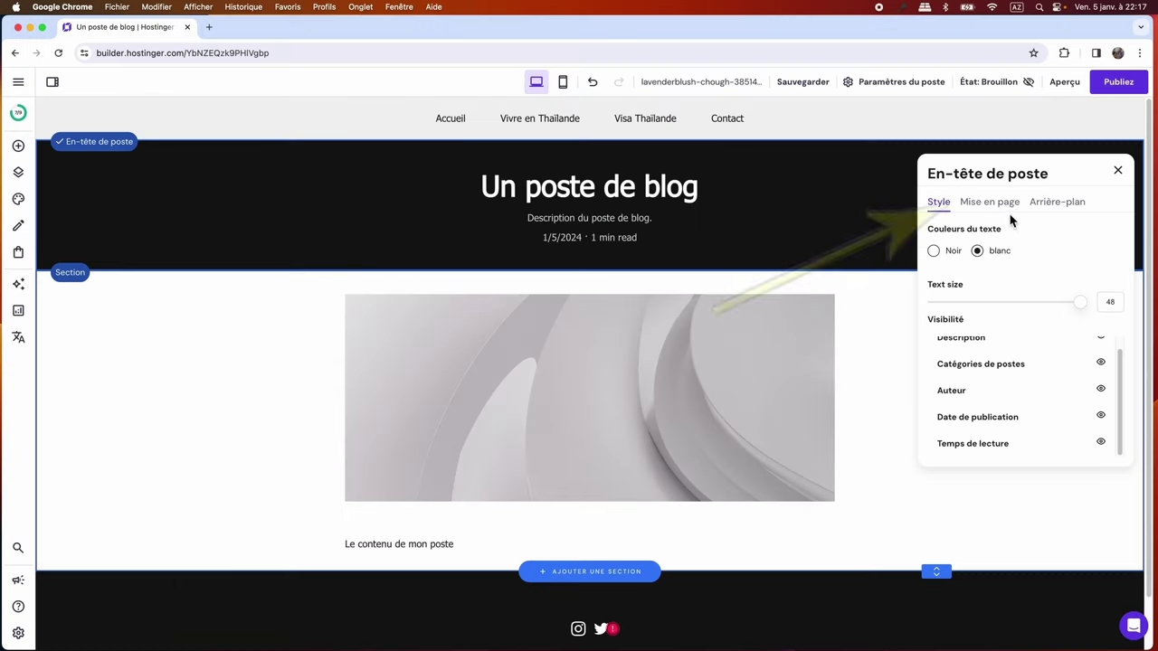
Try the header's left and right alignments, keep it centred, and set its top/bottom inner margin to 66 px.
left_click(874, 101)
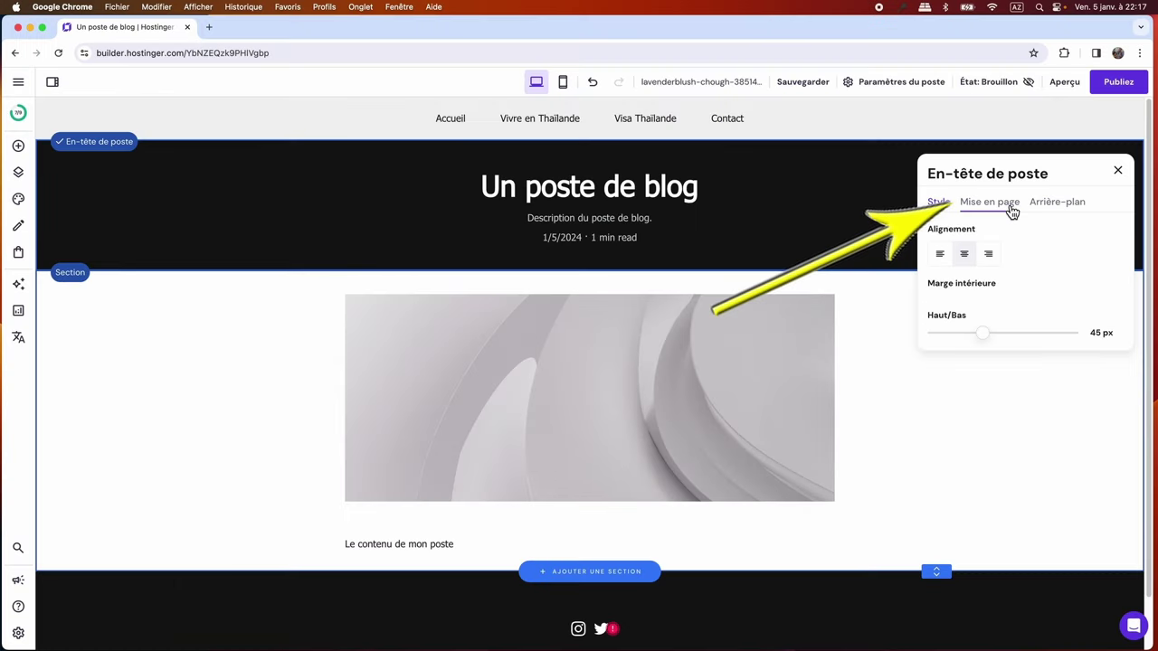
left_click(941, 256)
left_click(966, 258)
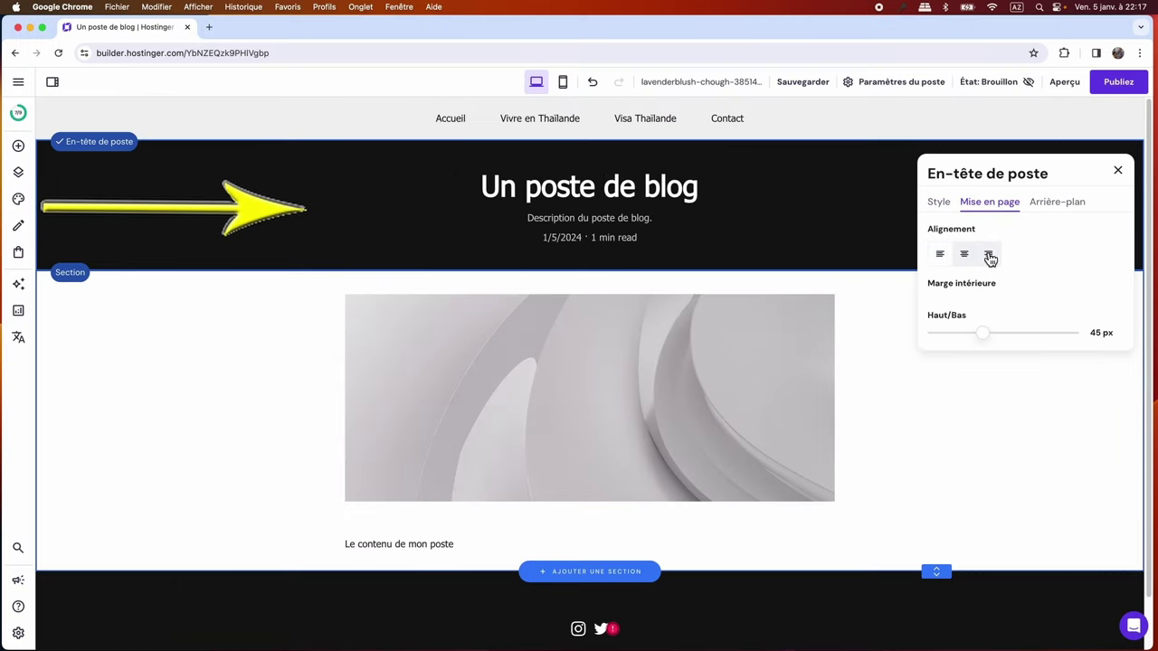
left_click(988, 255)
left_click(965, 256)
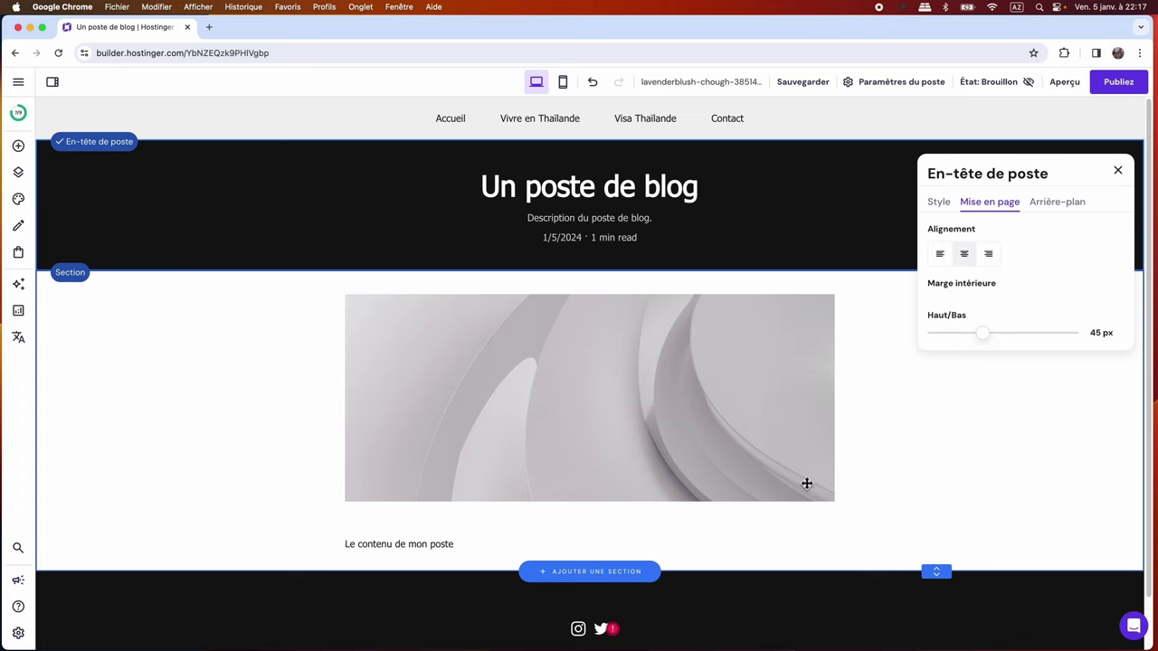
mouse_move(990, 337)
left_mouse_down()
mouse_move(1055, 331)
mouse_move(1008, 331)
left_mouse_up()
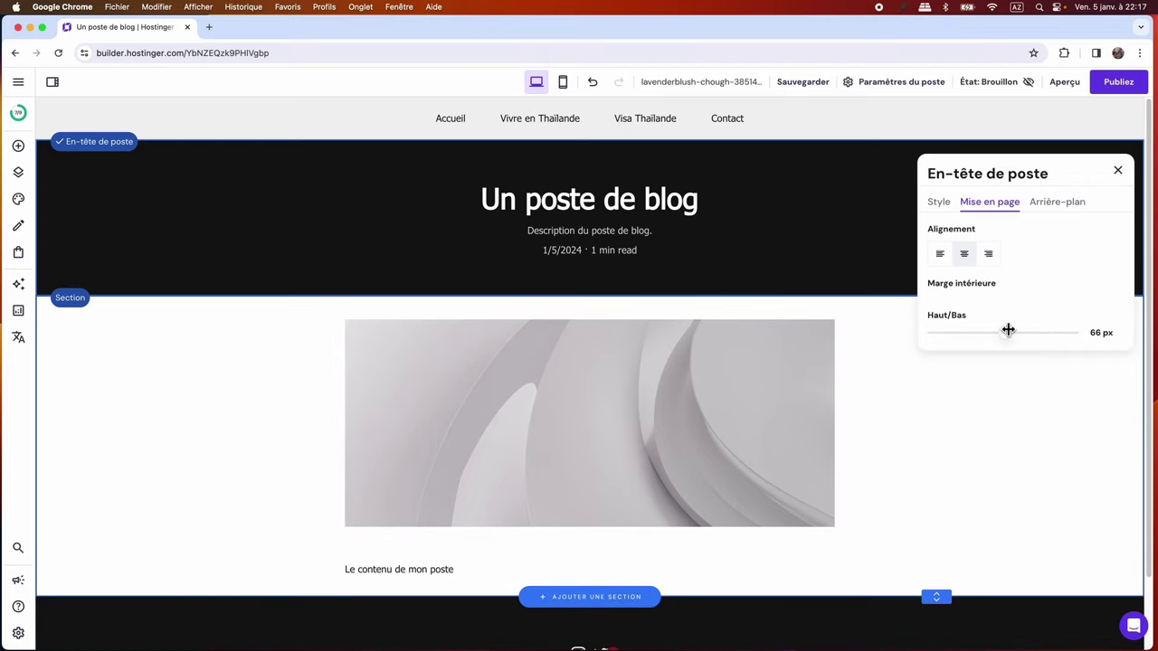
left_click(1118, 170)
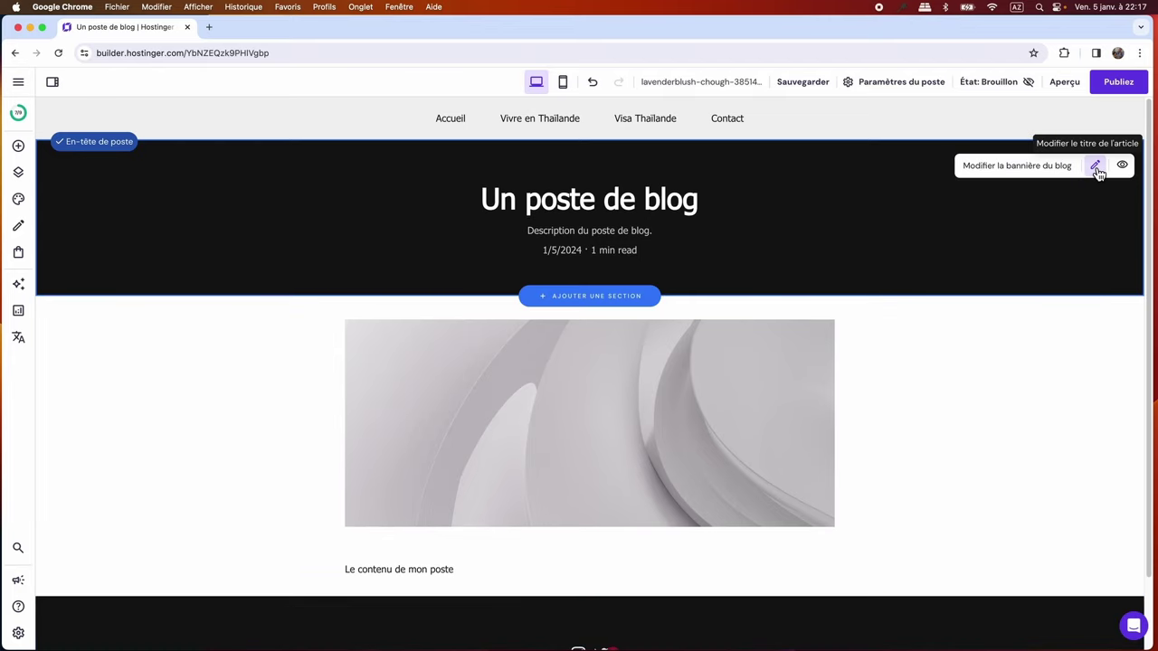
Change the post's title to "Acheter un terrain agricole en Thaïlande" in the post settings.
left_click(1096, 167)
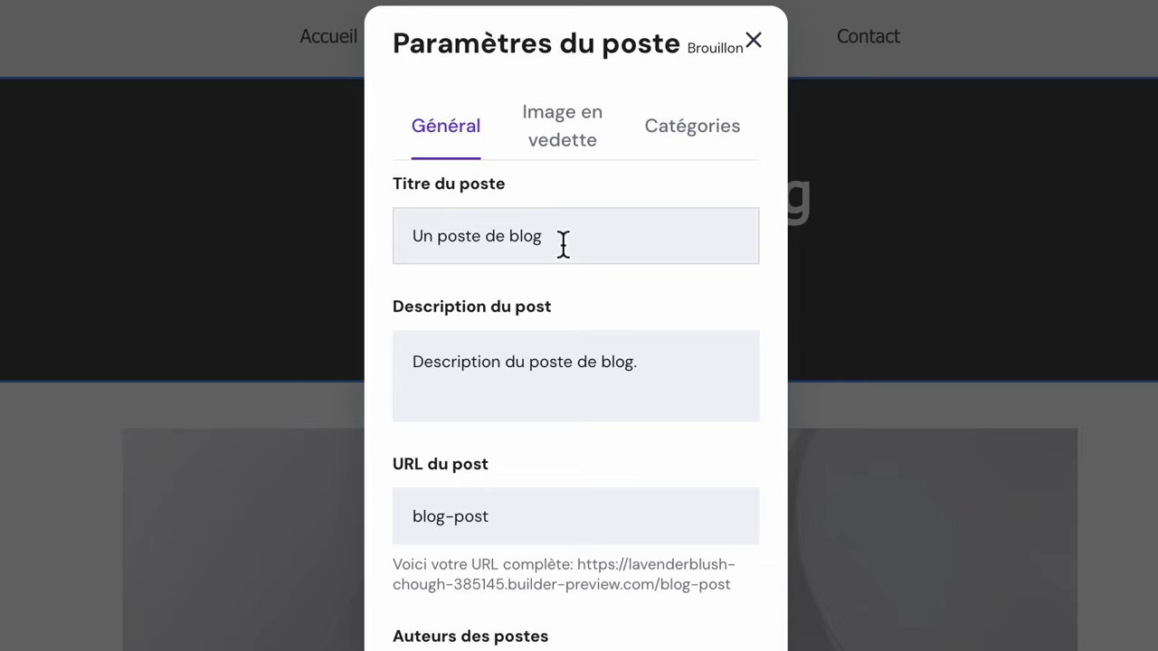
left_click_drag(569, 225, 484, 222)
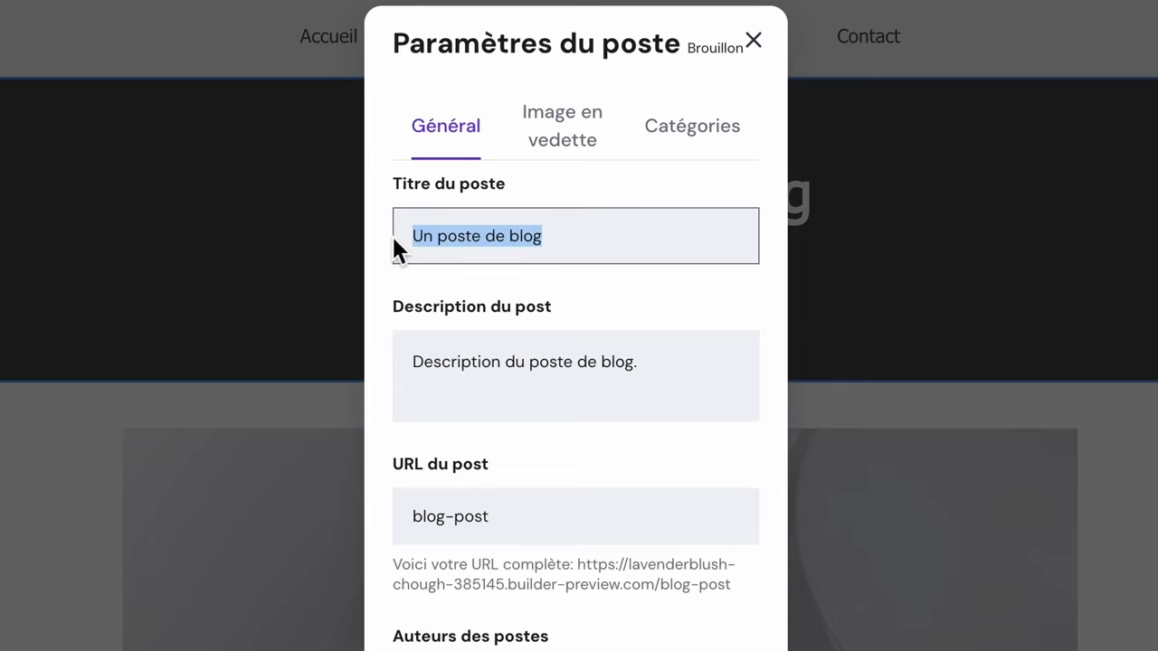
type("Acheter un terrain agricole en Thaïlande")
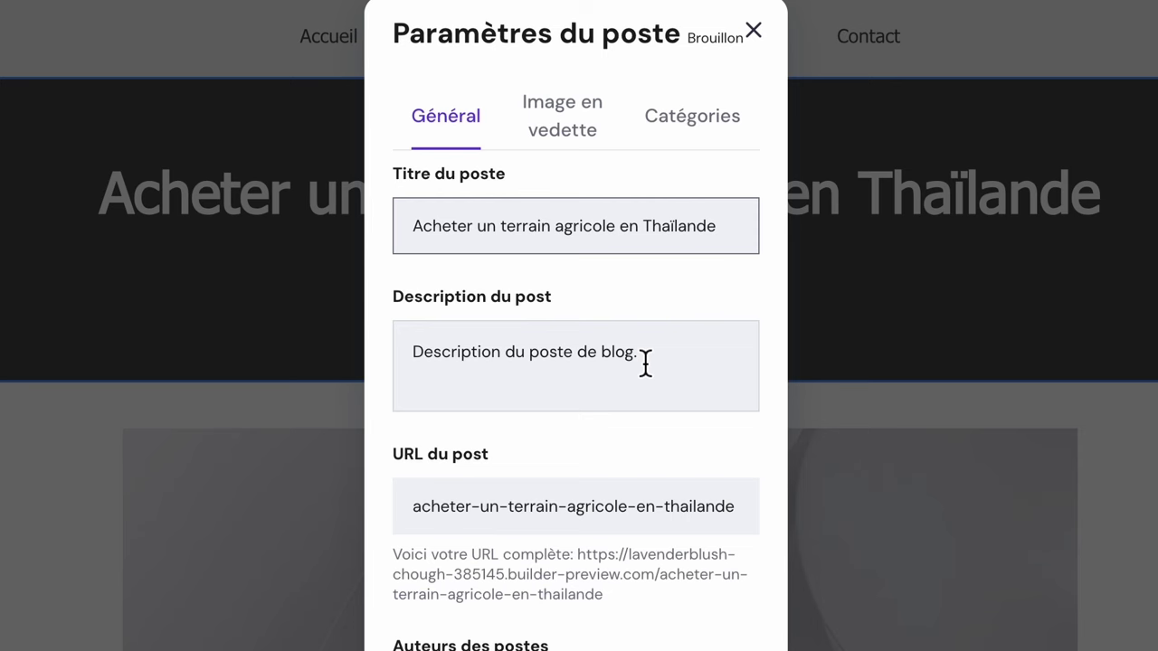
Replace the post description with the copied text about Thai agricultural land restrictions and enter "Toptutoweb" as the post author.
left_click_drag(645, 362, 414, 359)
key("ctrl+v")
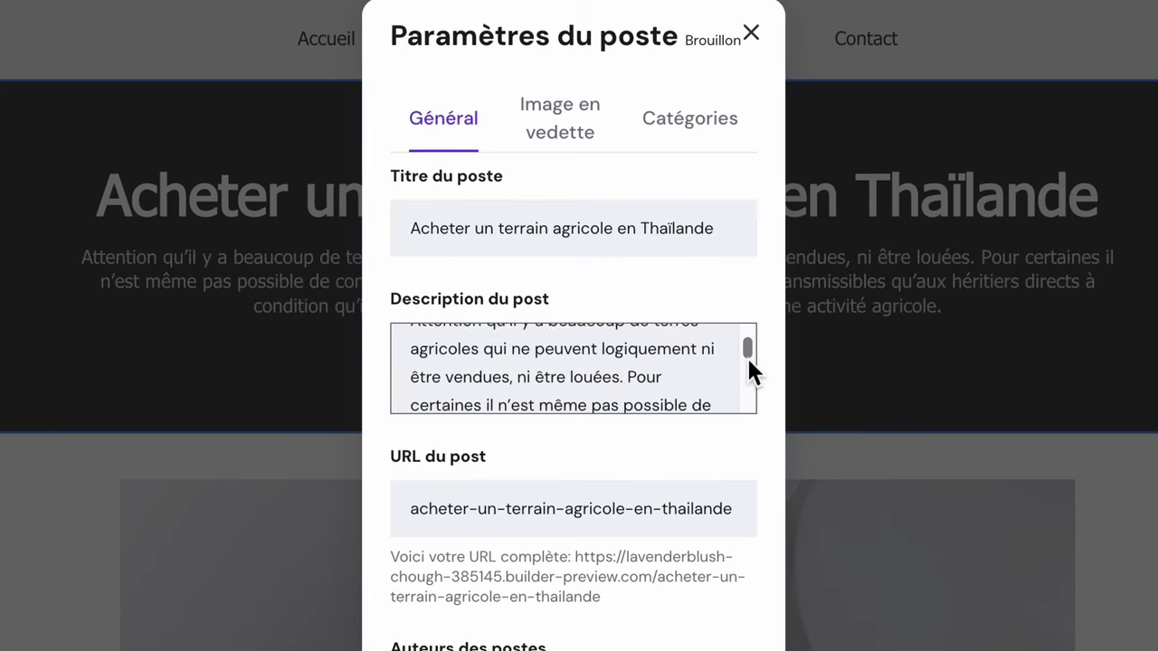
left_click_drag(746, 356, 749, 320)
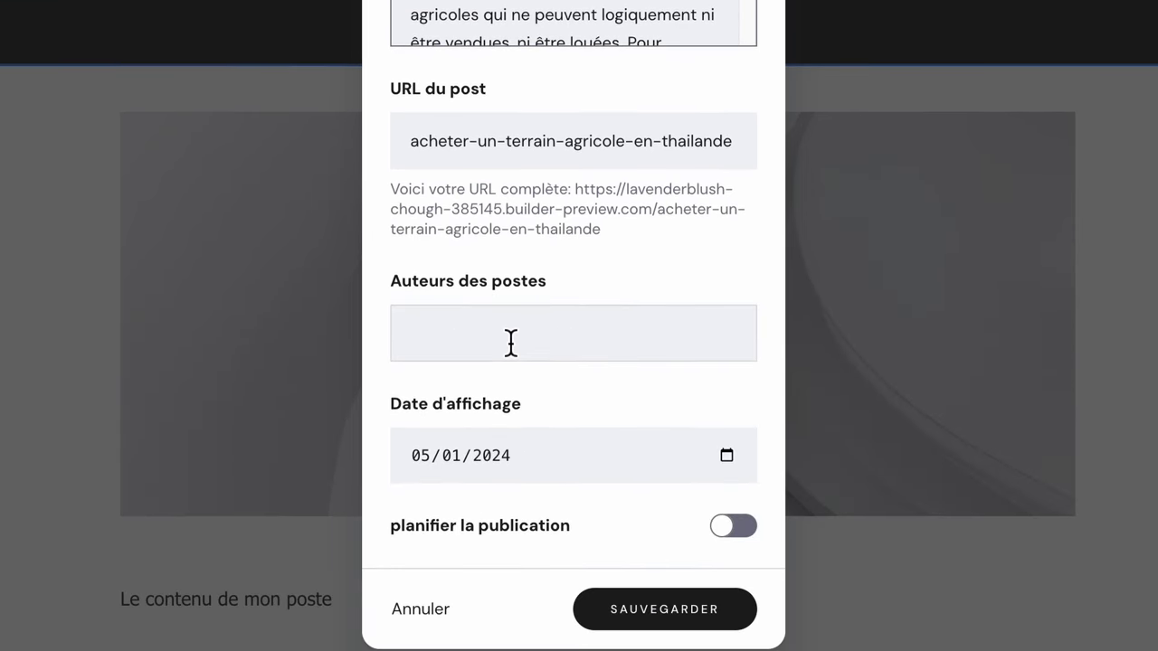
left_click(511, 342)
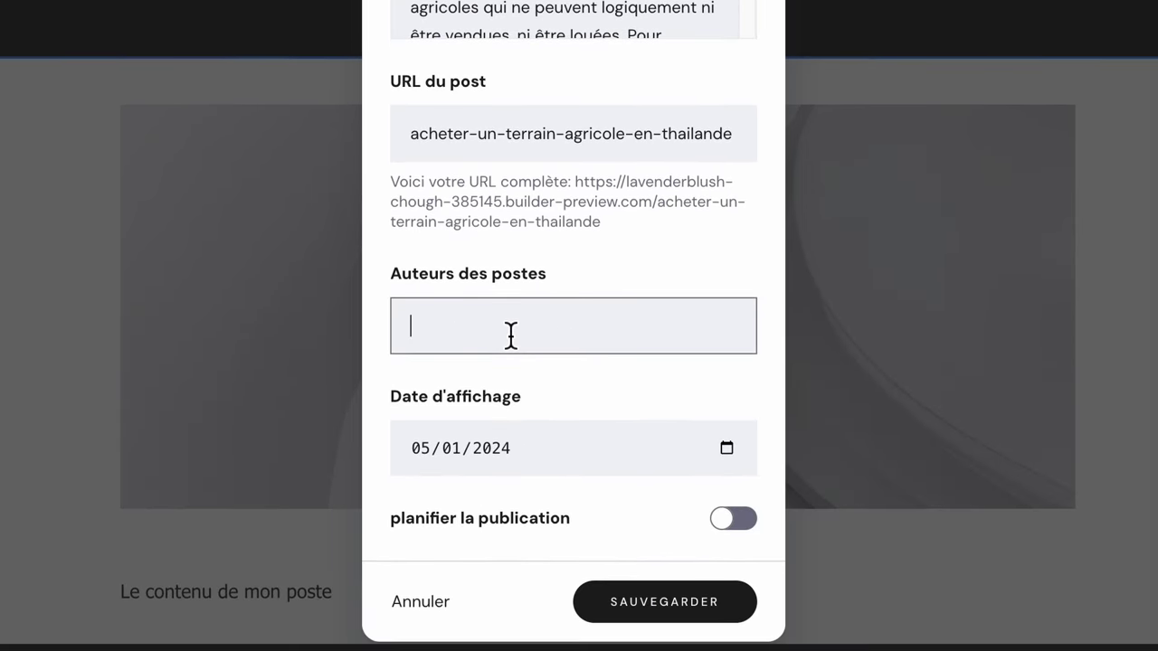
type("Toptutoweb")
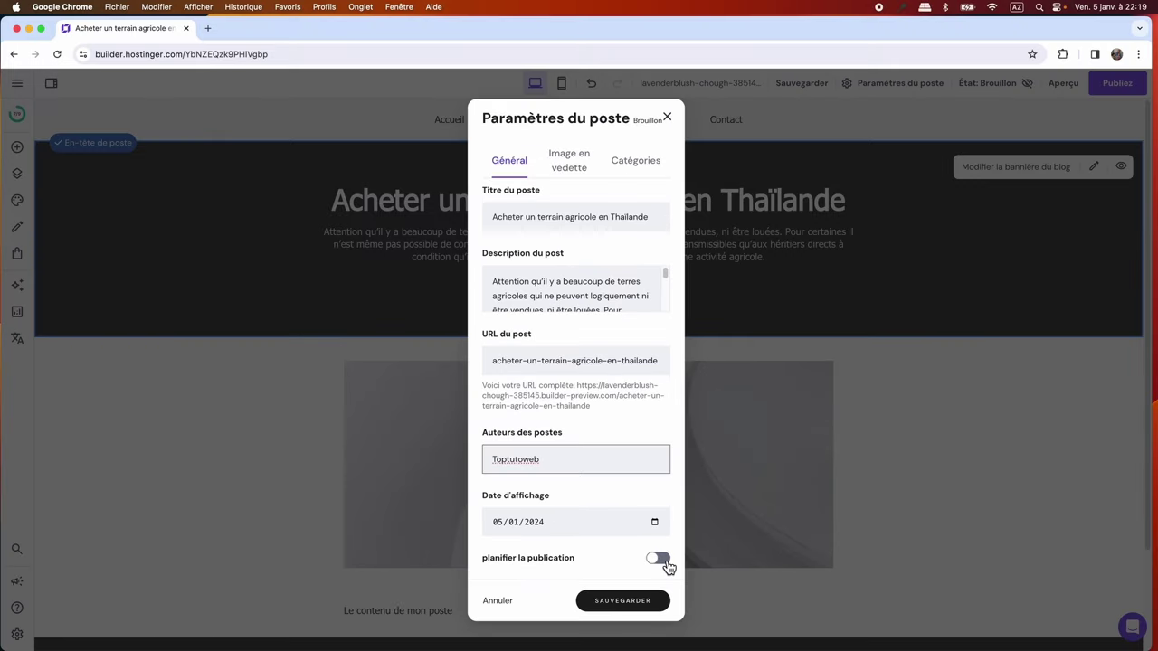
Replace the post's featured image with the riz-riziere-thailande buffalo picture from the media library and save the post settings.
left_click(572, 168)
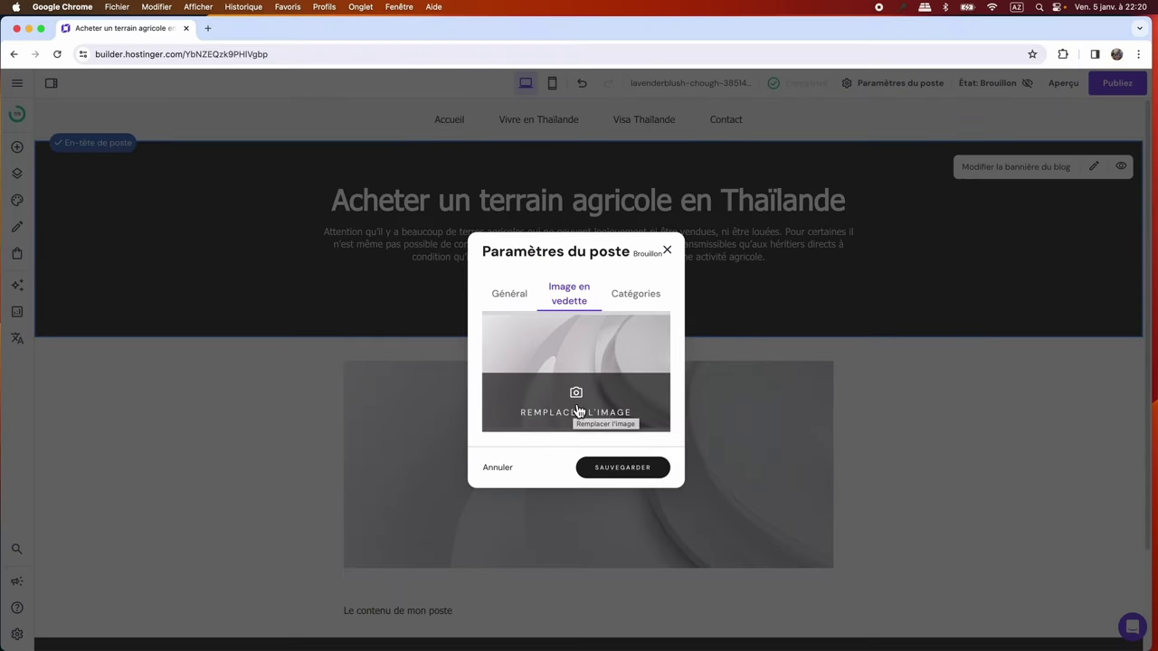
left_click(577, 412)
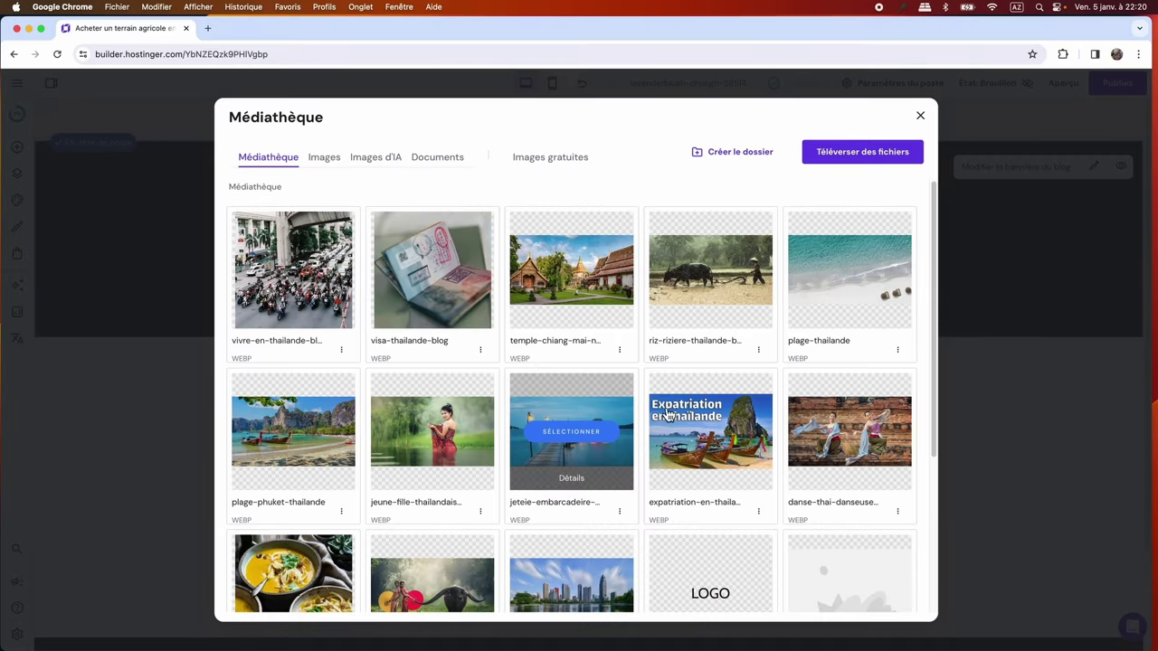
mouse_move(705, 288)
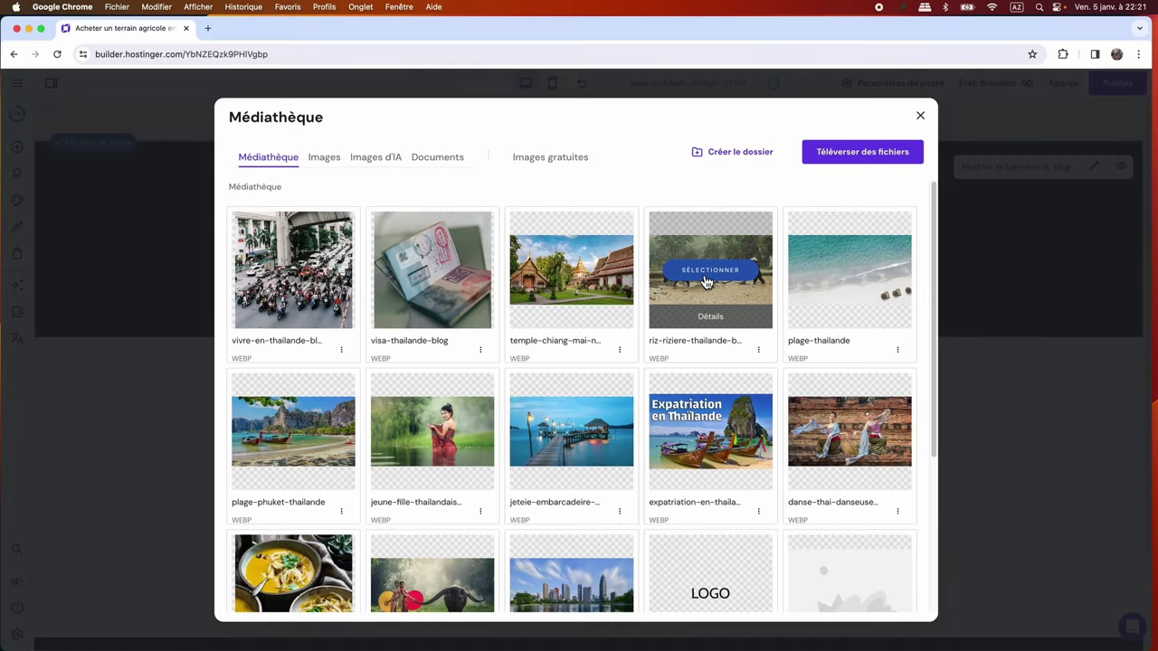
left_click(705, 283)
left_click(623, 468)
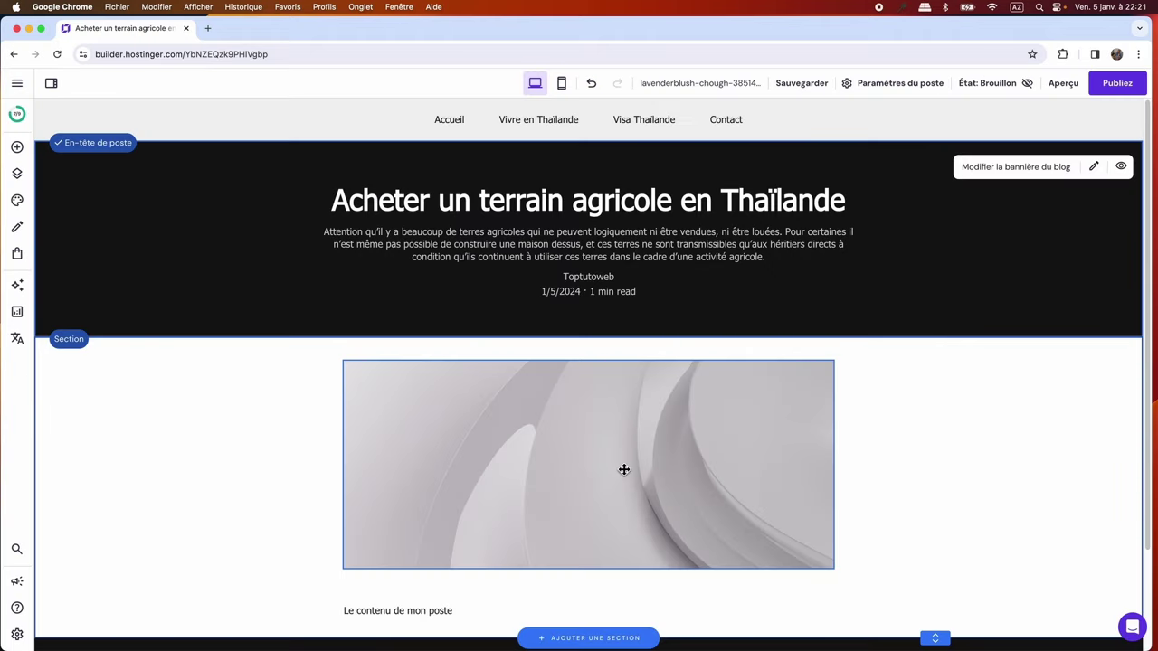
Reopen the post settings, check the featured image, assign the post to the "Vivre en Thaïlande" category and save.
left_click(1096, 167)
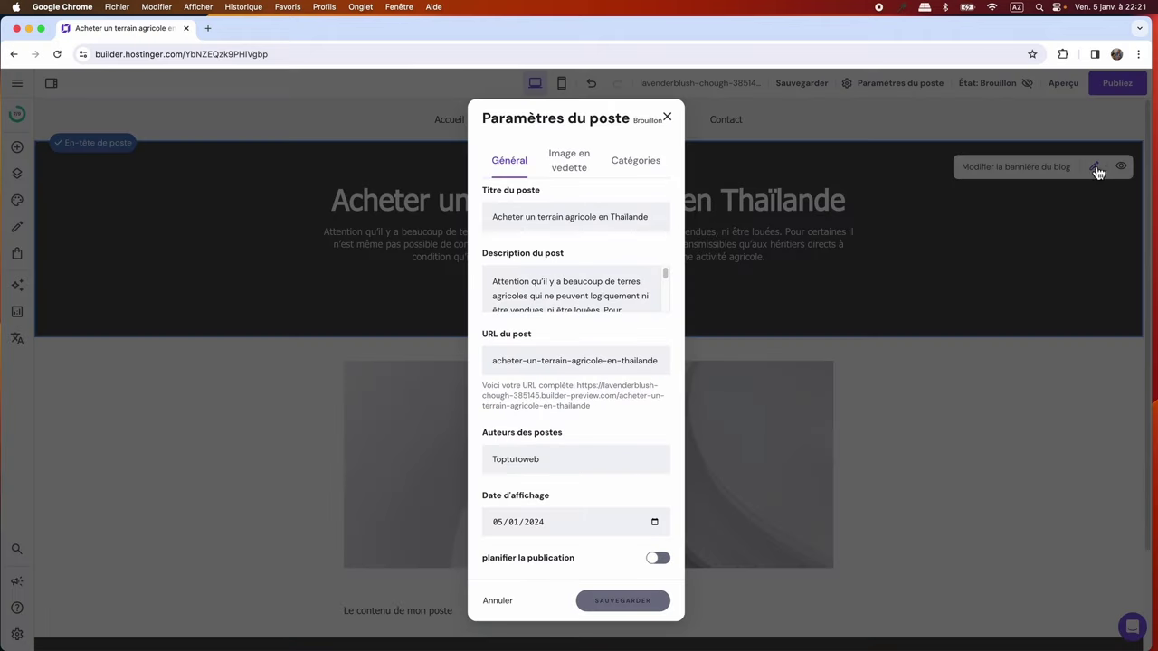
left_click(584, 168)
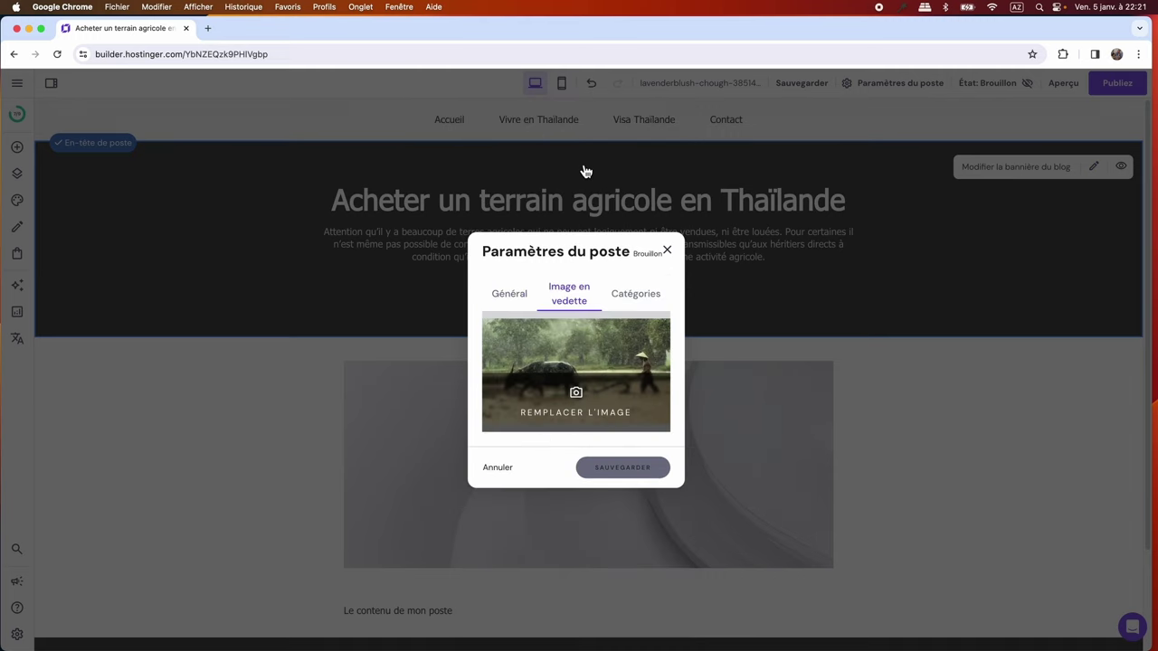
left_click(637, 303)
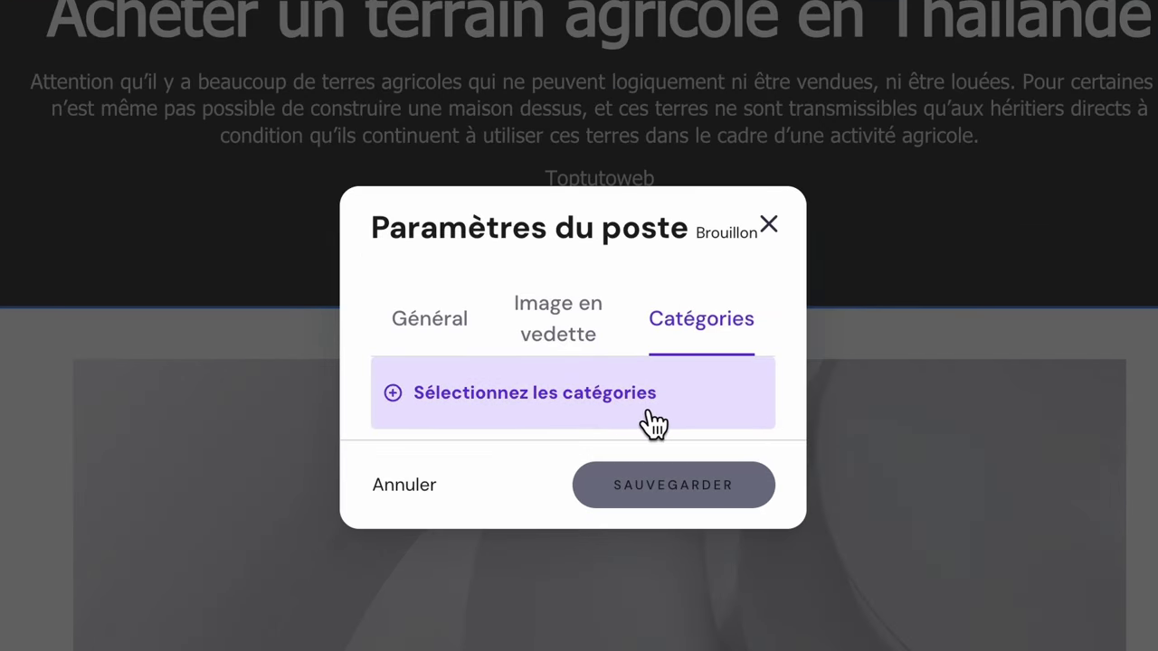
left_click(596, 418)
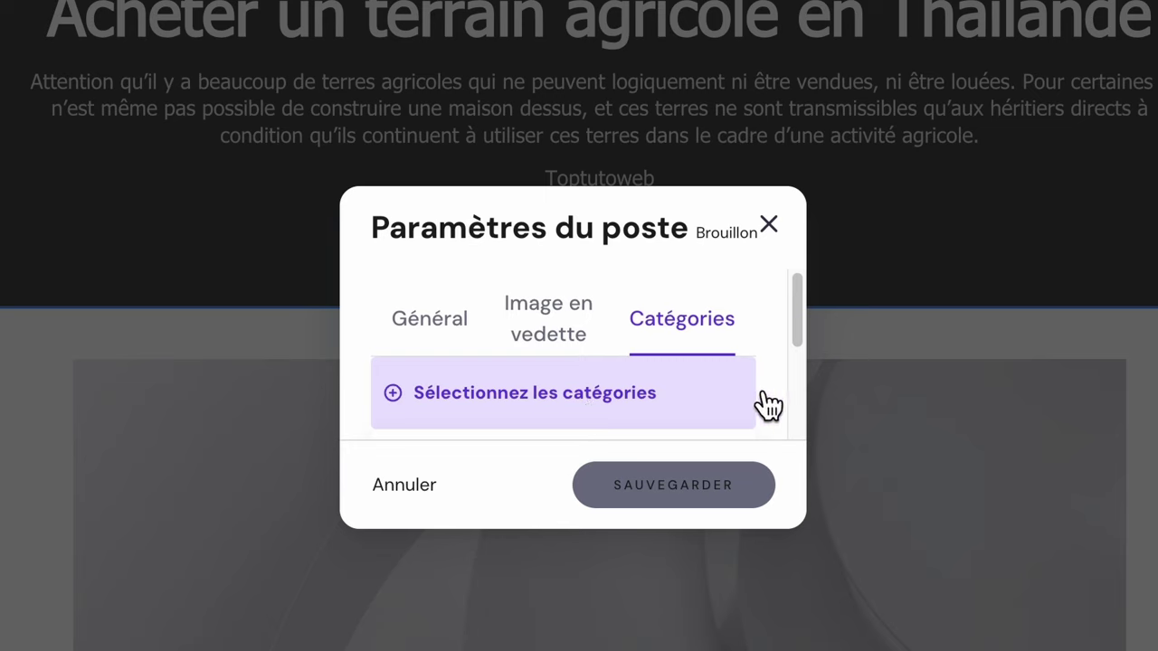
scroll(767, 401, "down", 5)
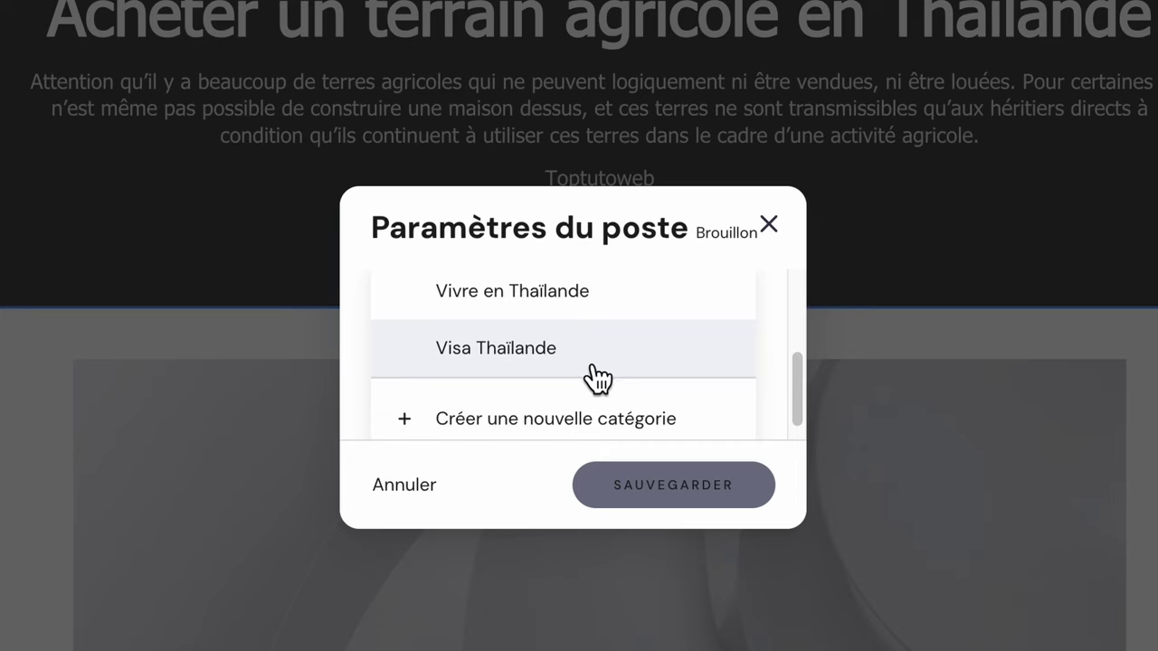
left_click(504, 291)
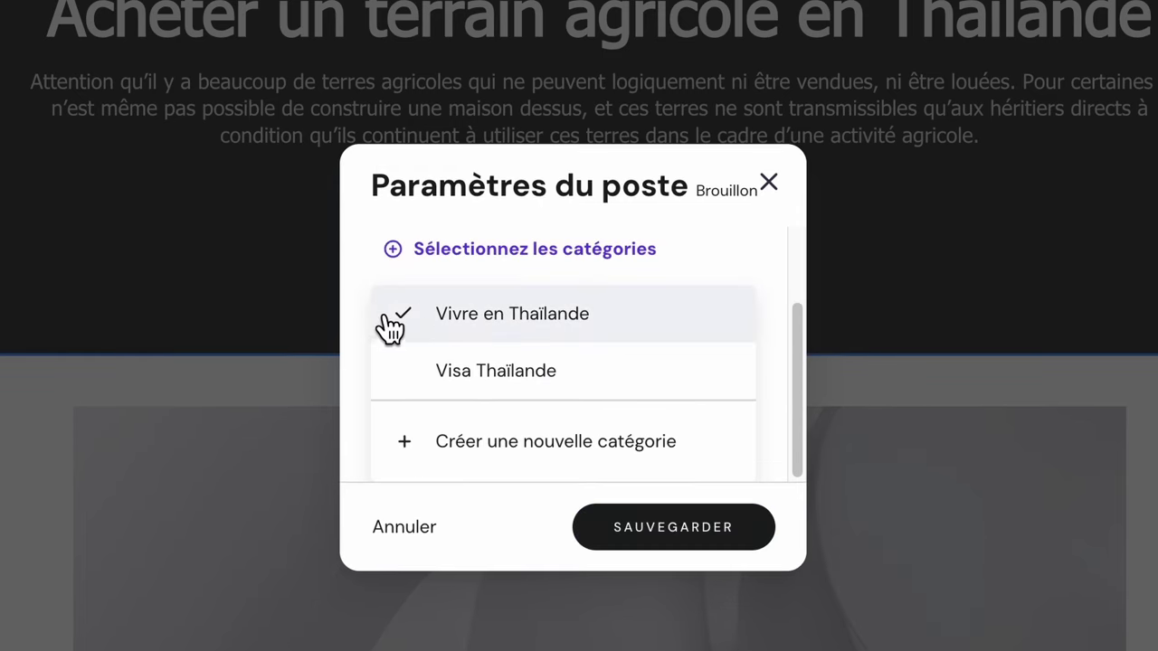
left_click(673, 534)
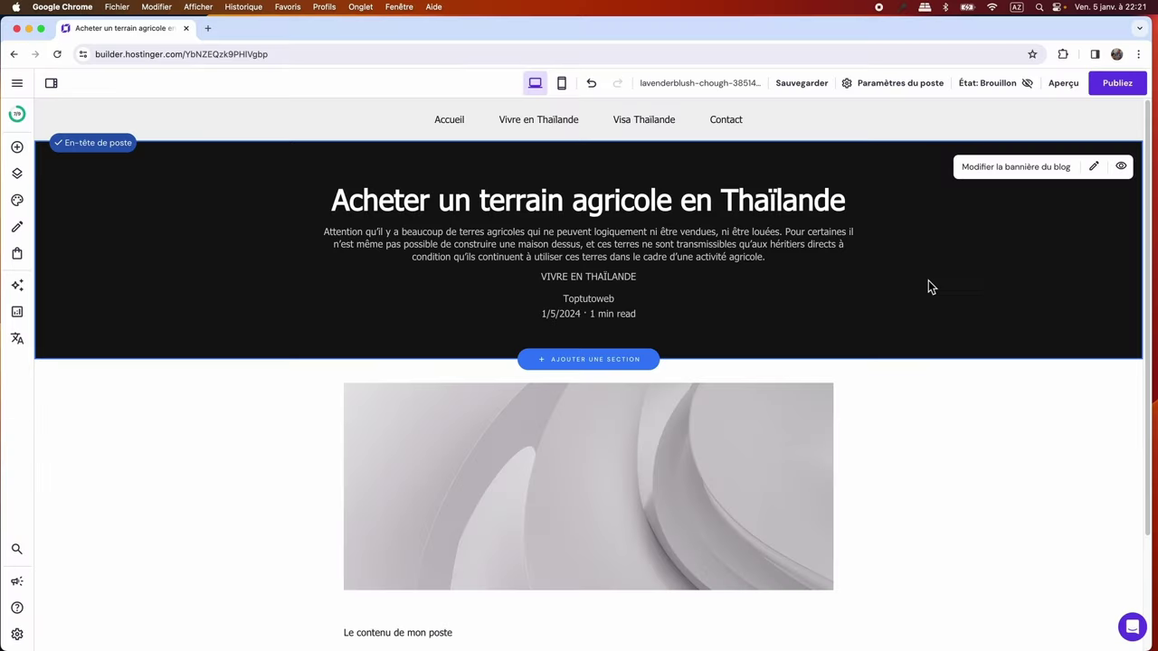
Hide the description in the post header through the blog banner settings.
left_click(1032, 172)
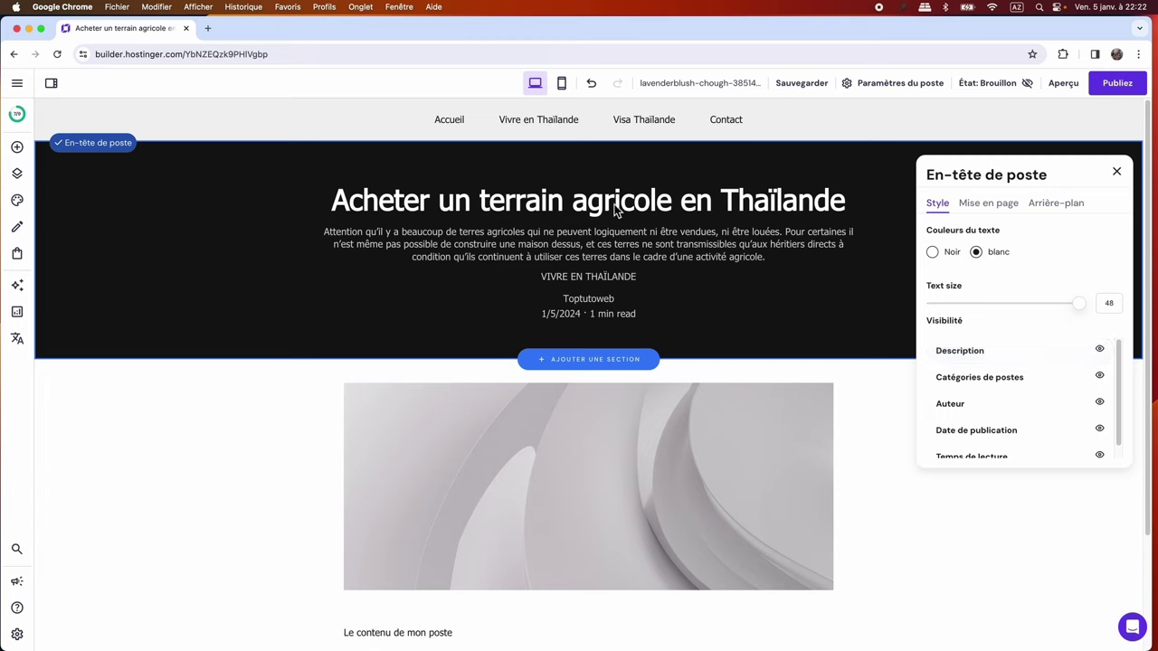
left_click(1100, 350)
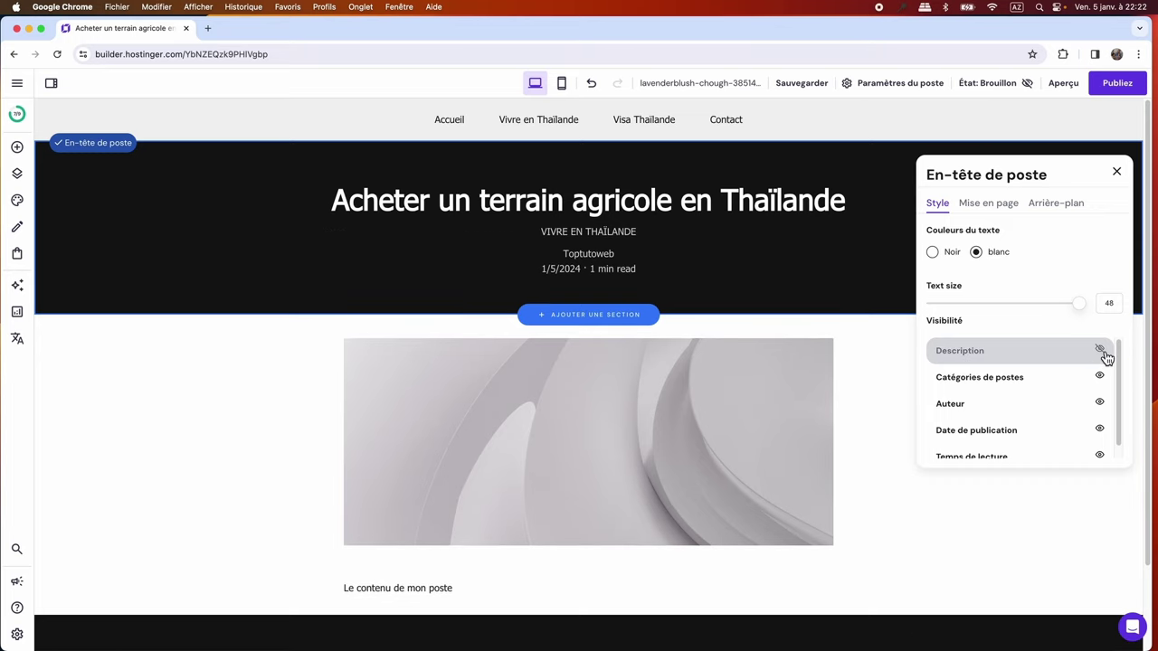
left_click(1117, 171)
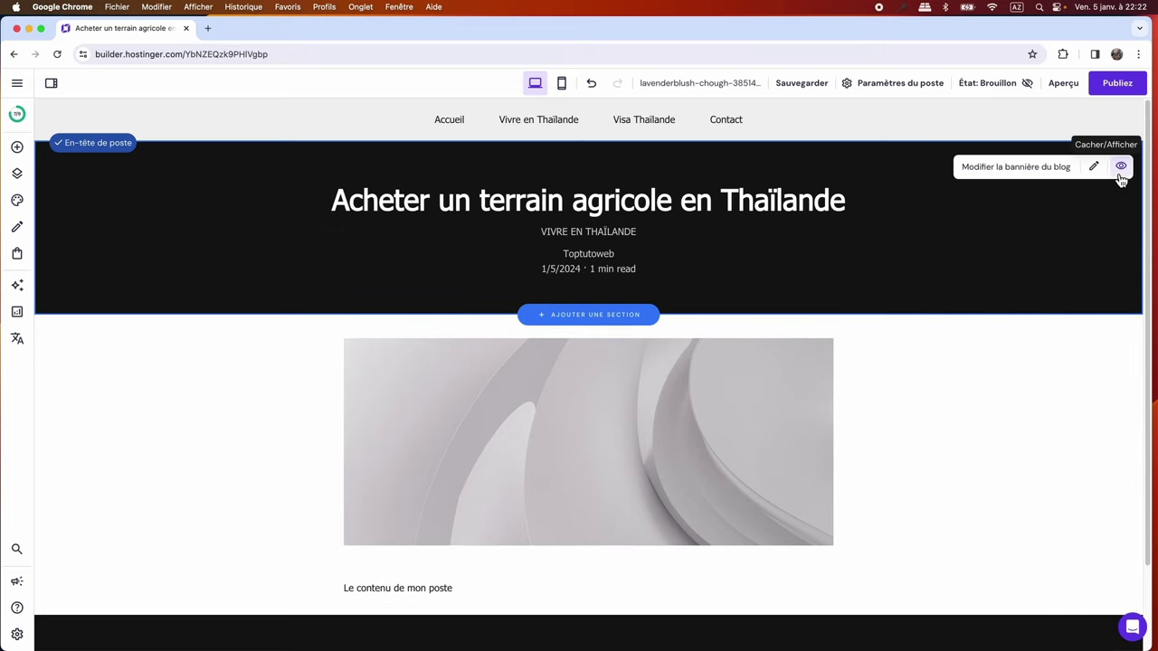
Replace the image in the post body with the riz-riziere-thailande buffalo picture and reset its proportions.
scroll(919, 345, "down", 2)
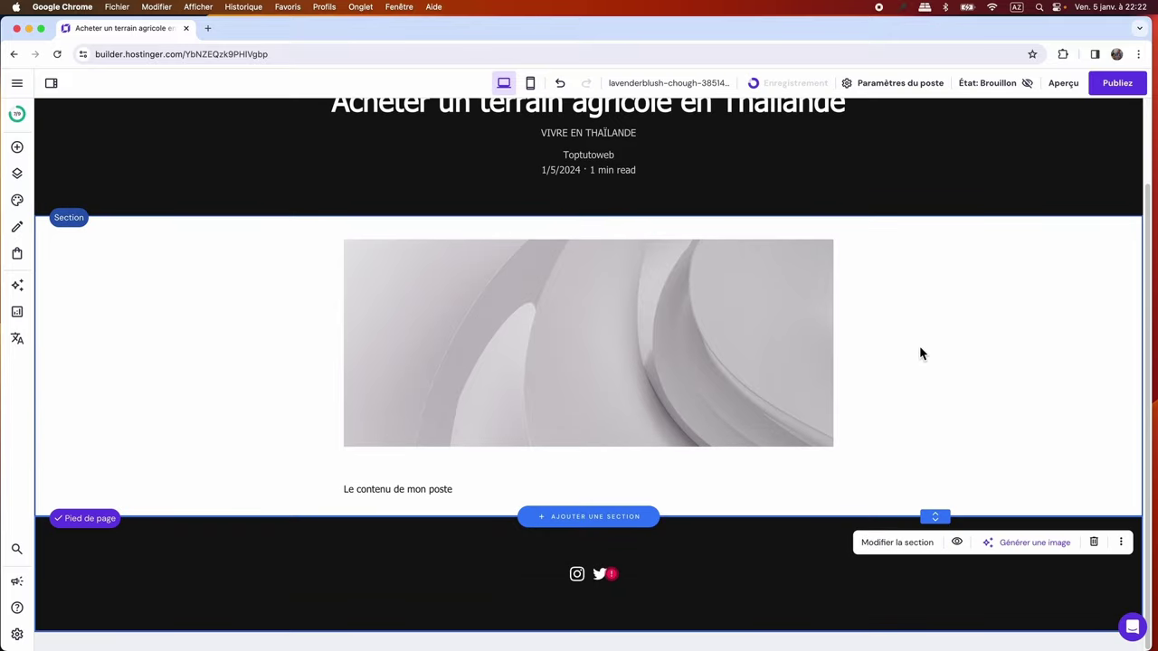
left_click(588, 325)
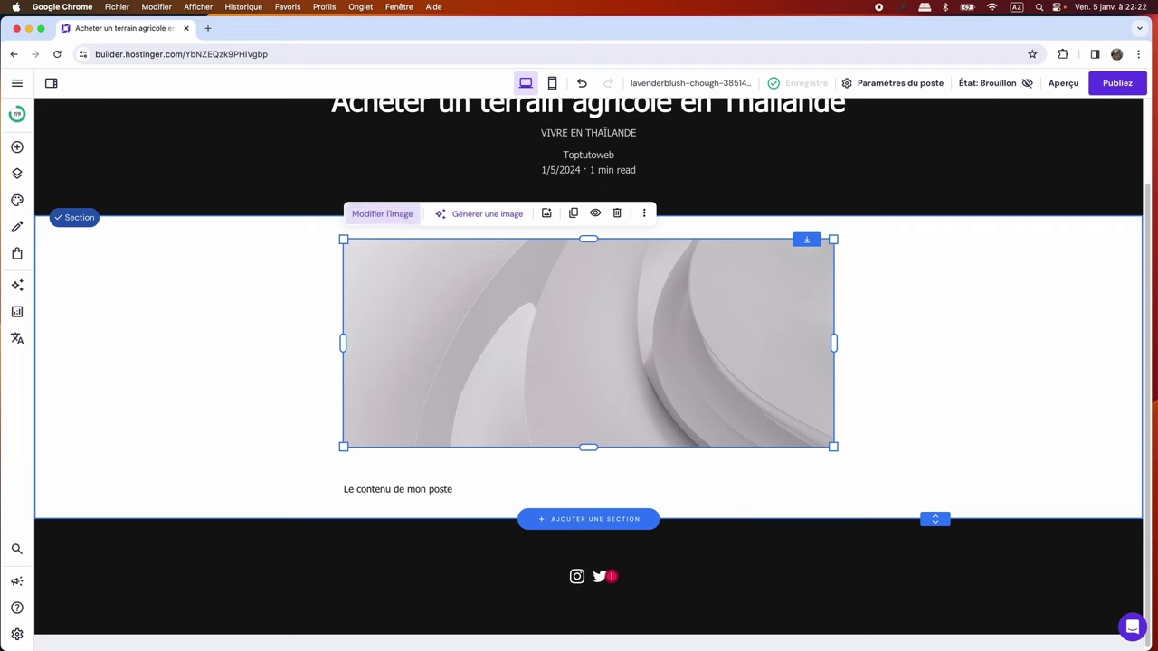
left_click(382, 214)
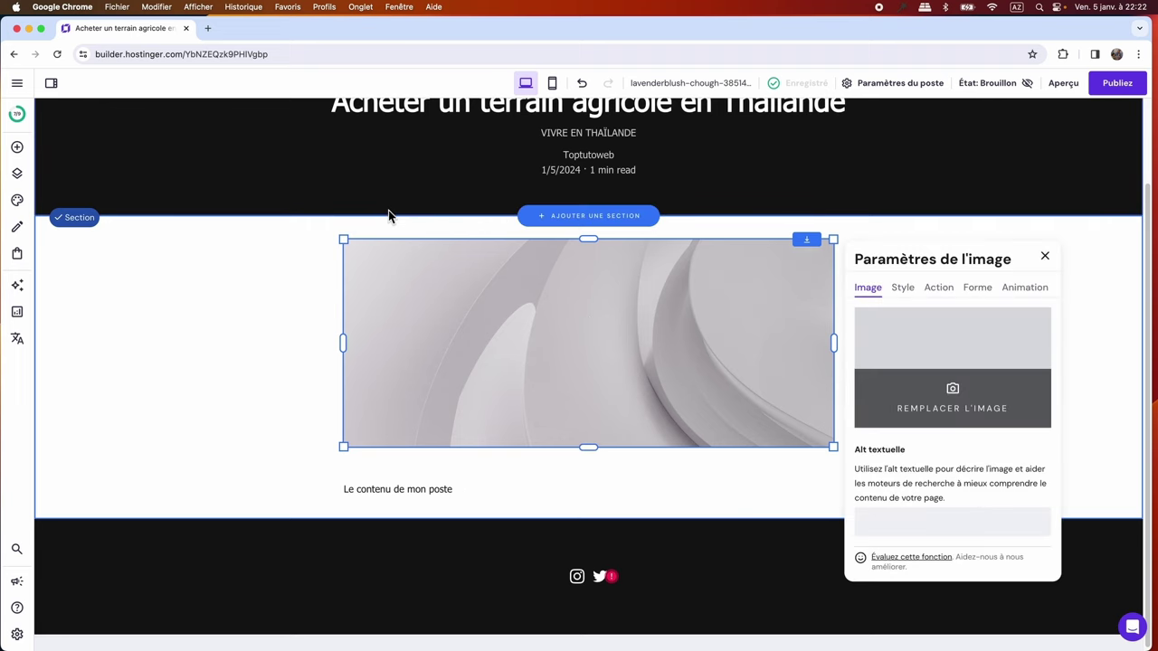
left_click(912, 418)
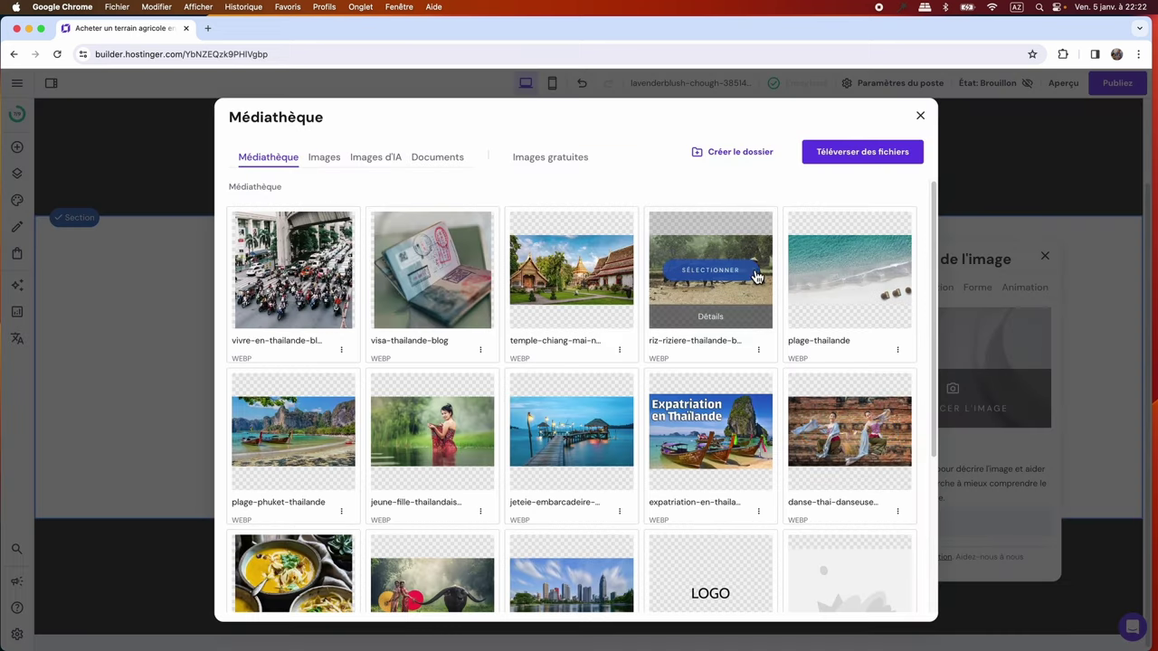
left_click(721, 272)
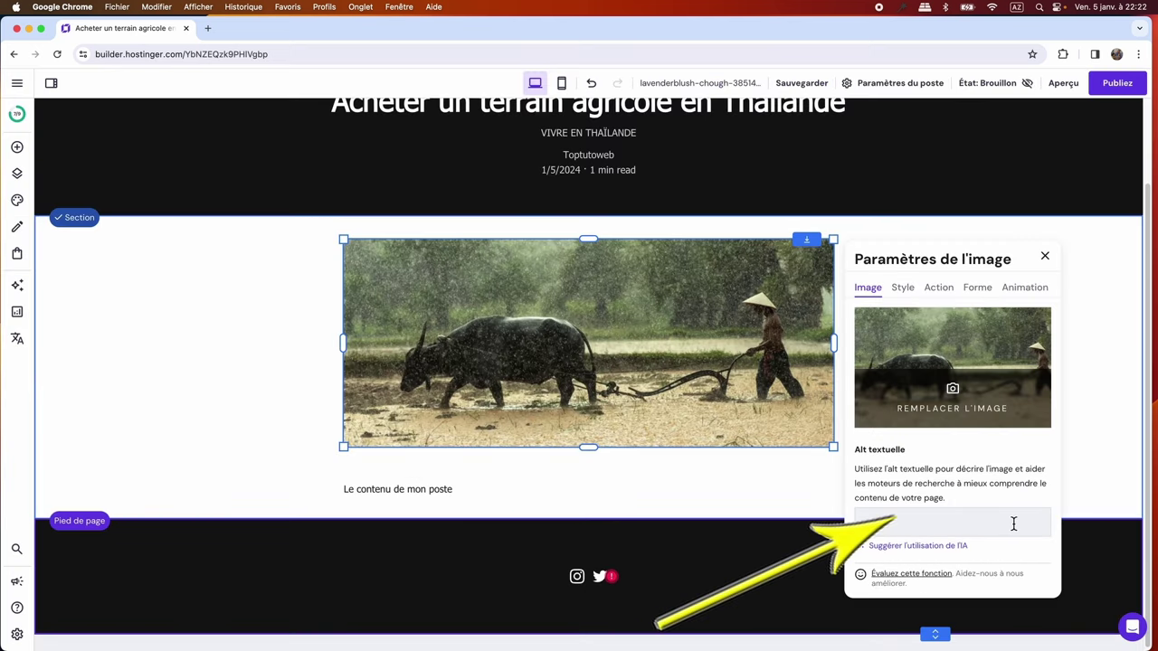
left_click(906, 290)
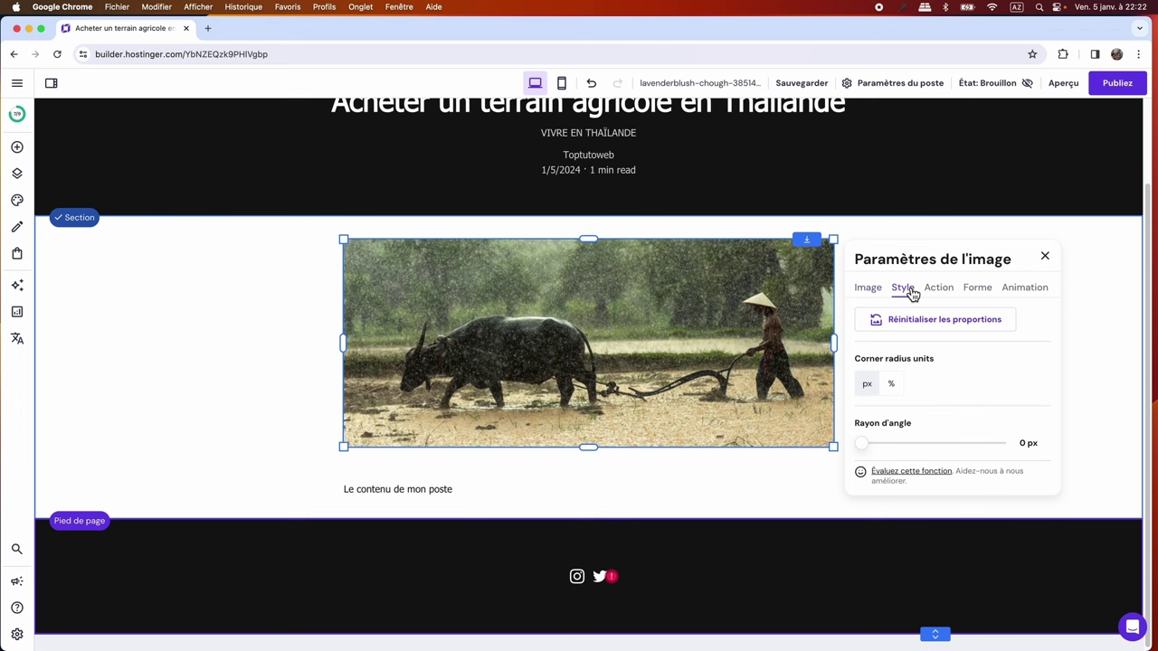
left_click(948, 327)
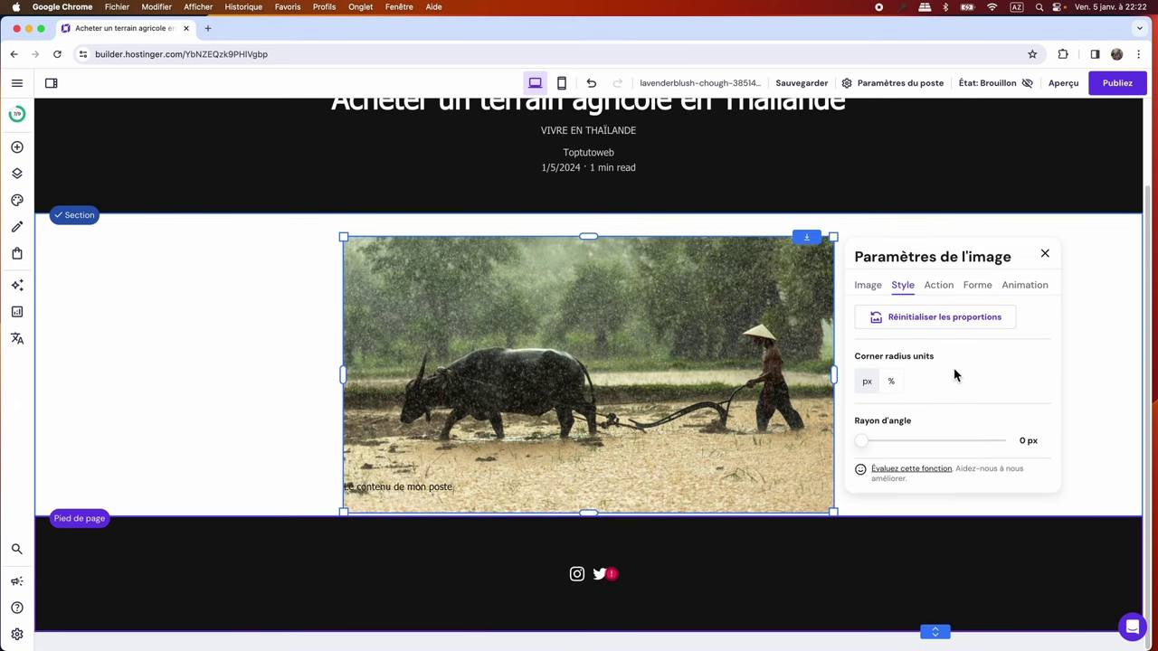
Increase the height of the post's body section and move the "Le contenu de mon poste" text below the buffalo image.
left_click(1047, 257)
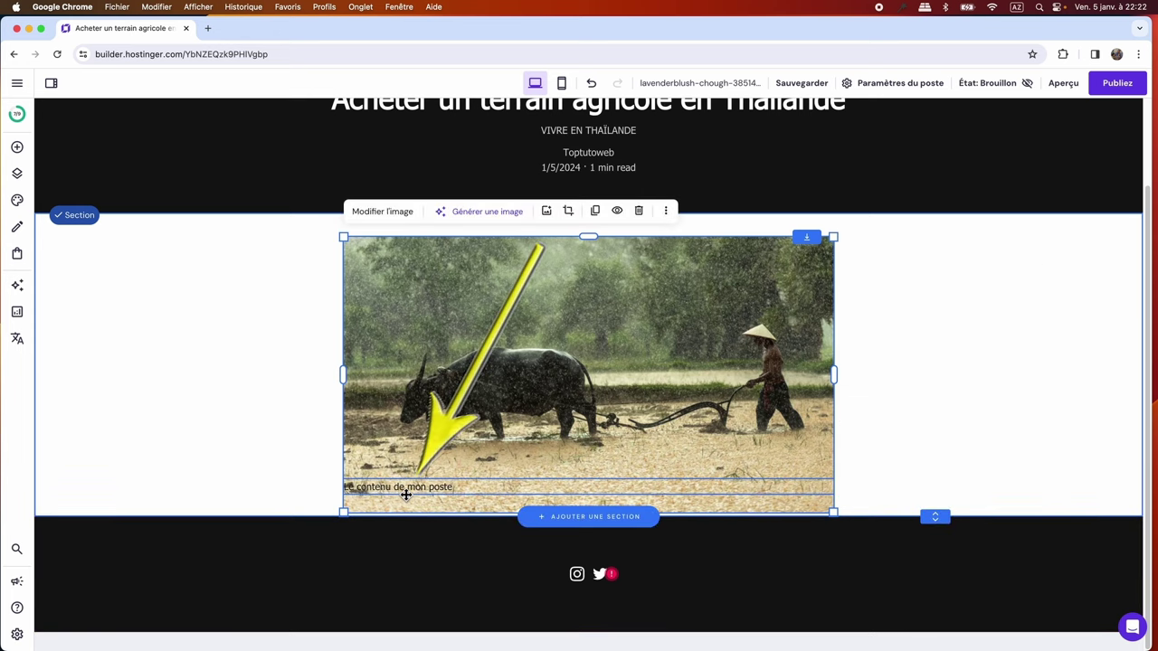
left_click_drag(406, 495, 369, 493)
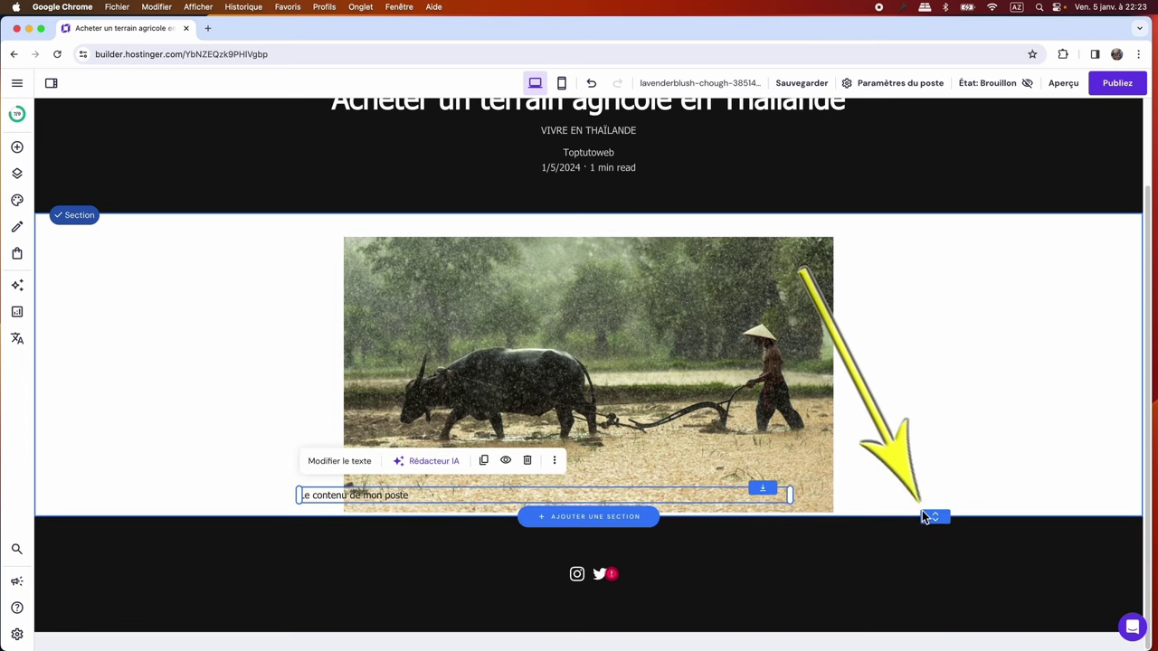
left_click_drag(933, 517, 927, 586)
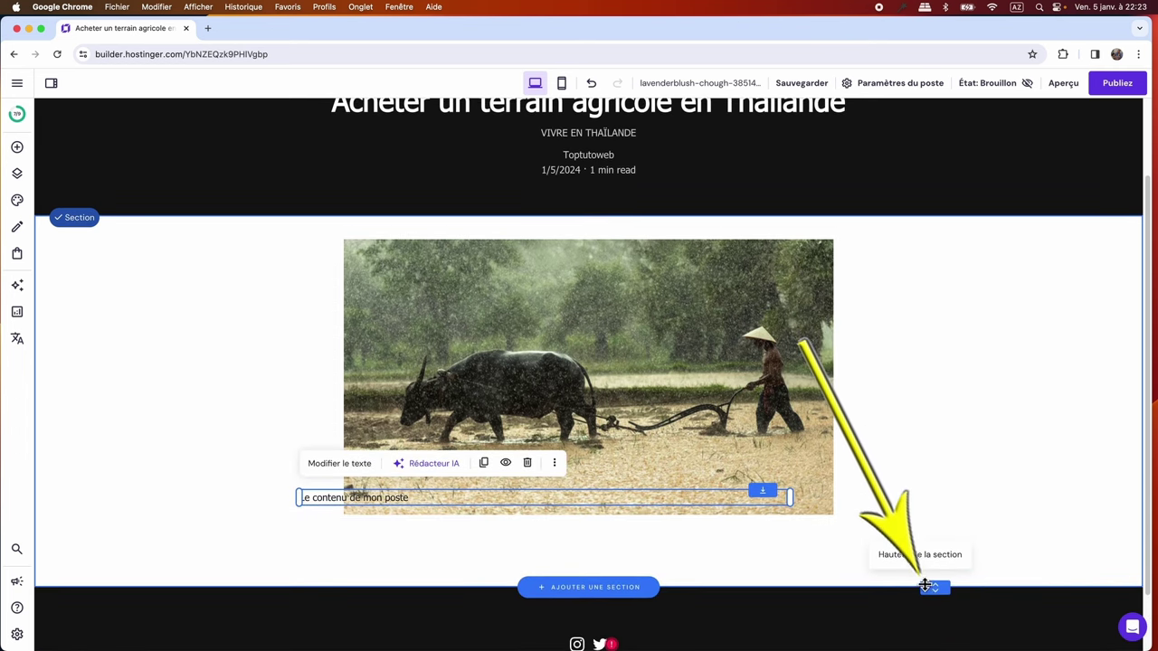
left_click_drag(316, 497, 364, 548)
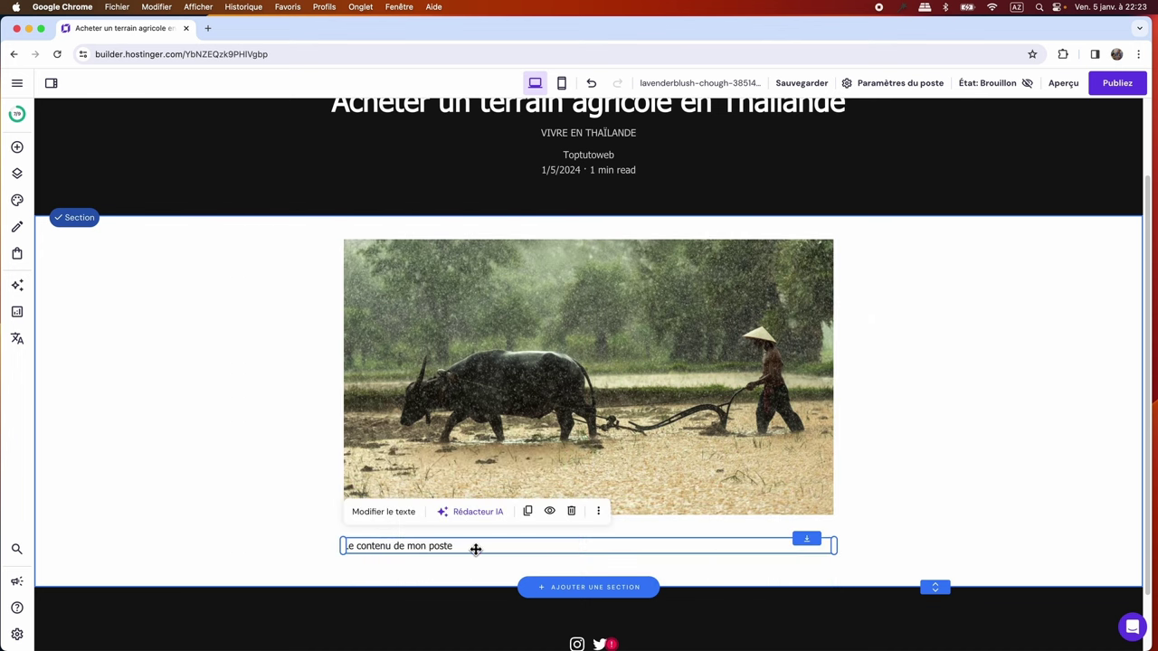
Replace the placeholder text below the image with the copied article about renting land in Thailand.
left_click(395, 513)
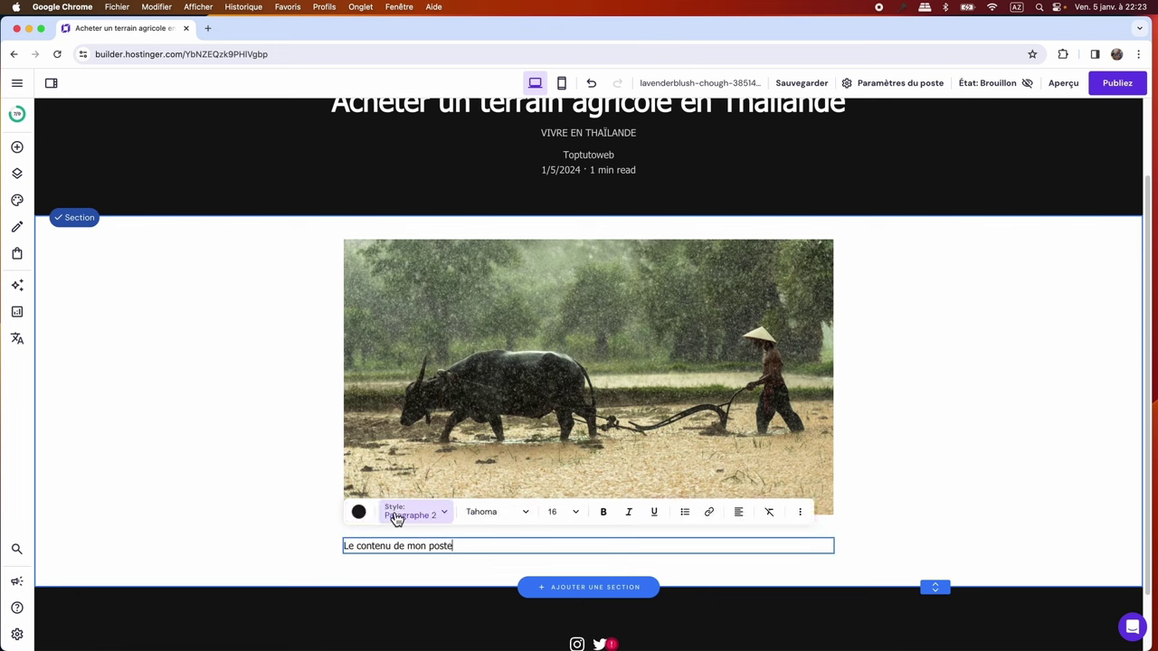
left_click_drag(453, 546, 342, 550)
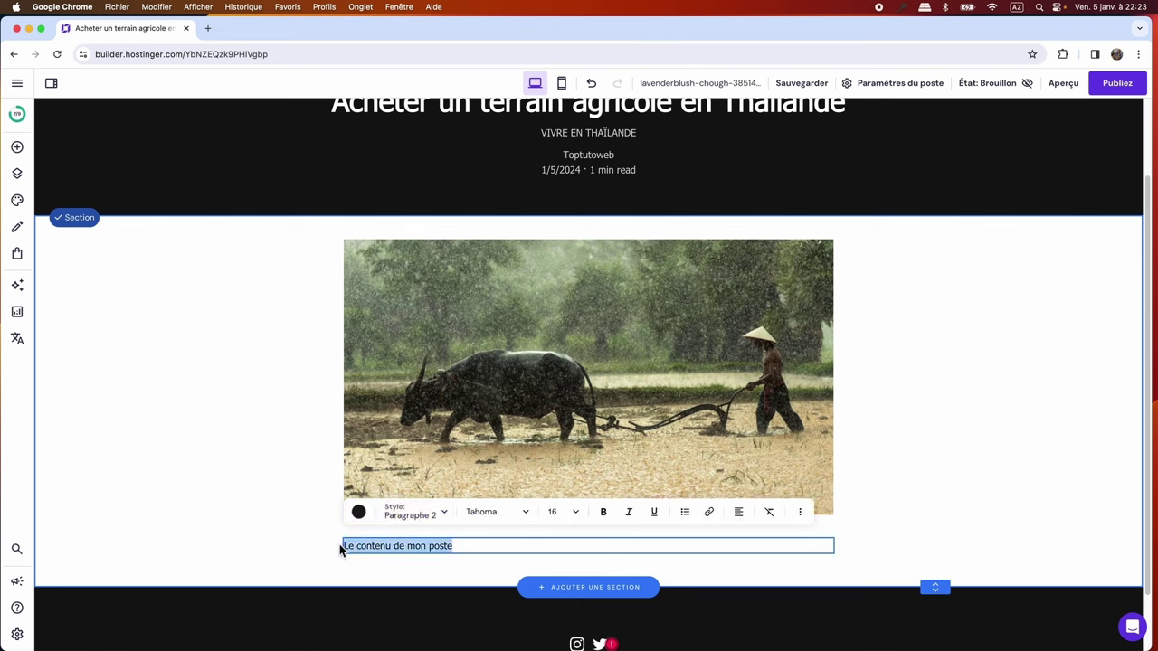
key("BackSpace")
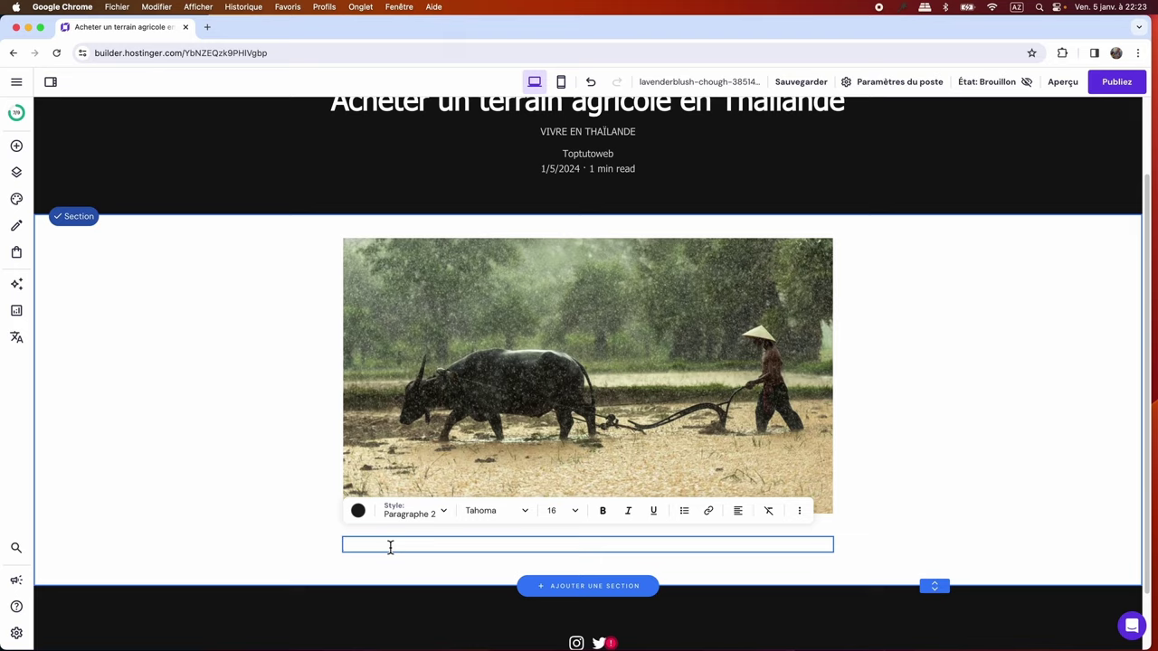
right_click(390, 547)
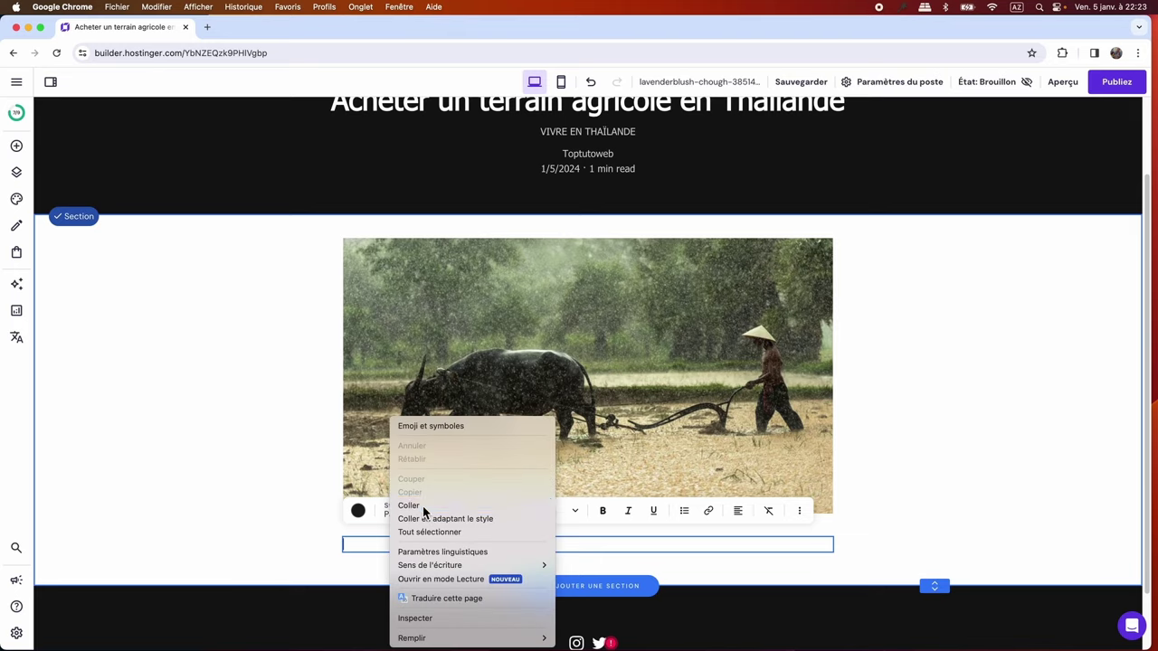
left_click(423, 506)
scroll(497, 474, "up", 10)
scroll(496, 474, "up", 10)
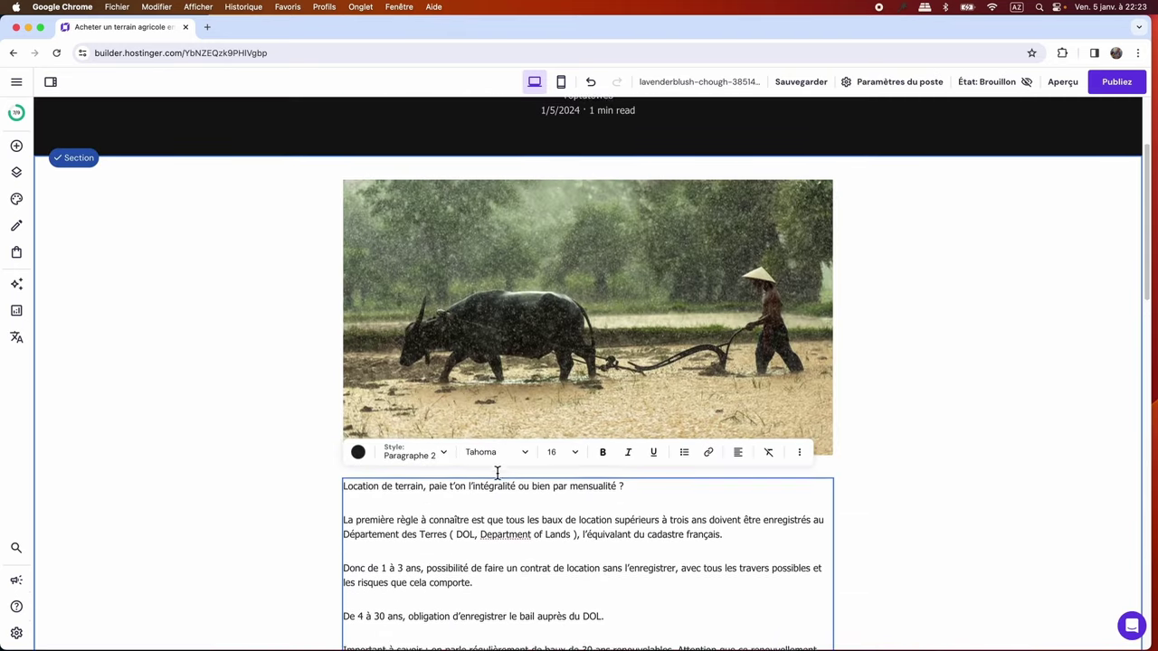
Apply the Rubrique 2 (H2) style to the article's opening line, "Location de terrain, paie t'on l'intégralité ou bien par mensualité ?".
scroll(497, 474, "down", 3)
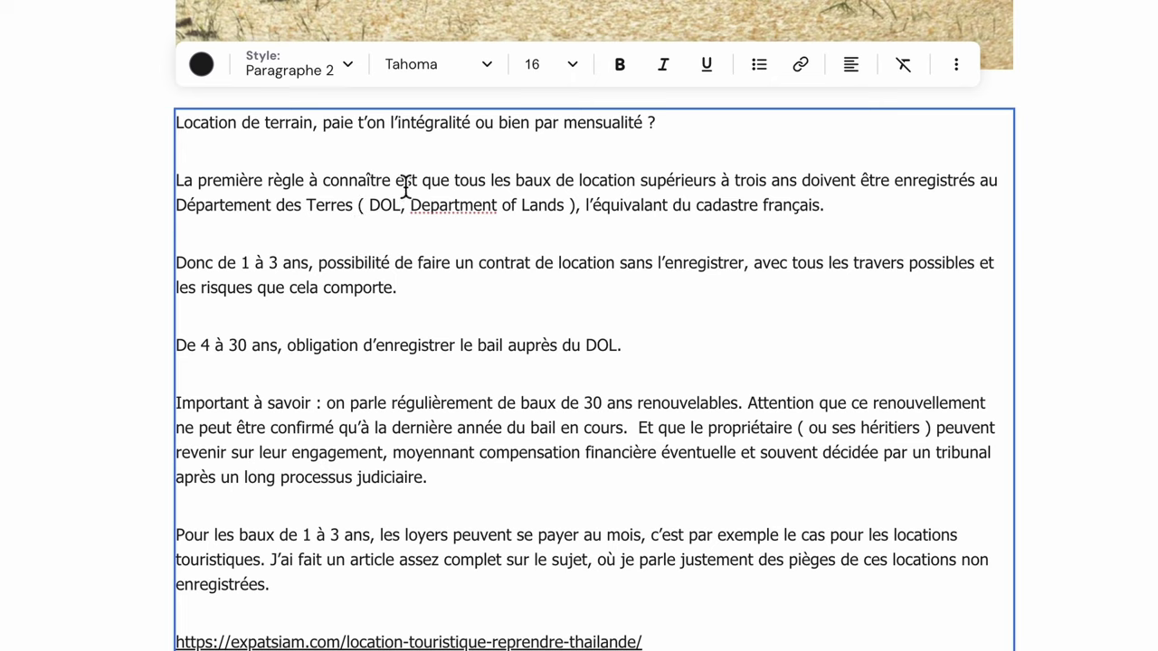
left_click(407, 181)
left_click(578, 125)
left_click(359, 80)
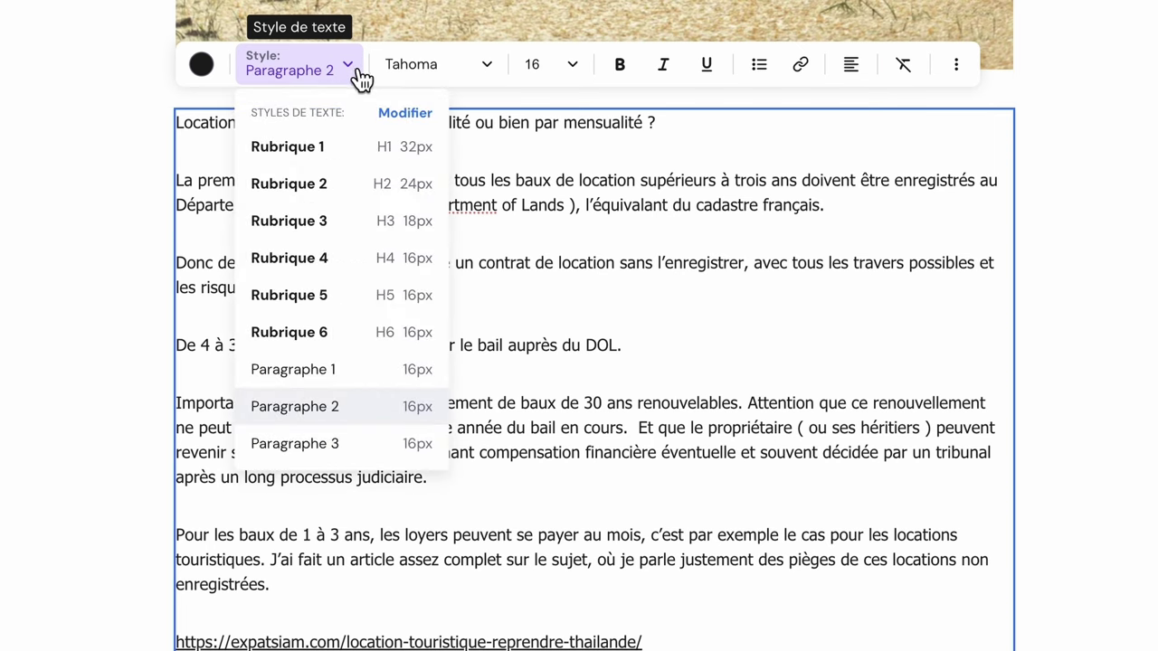
left_click(393, 196)
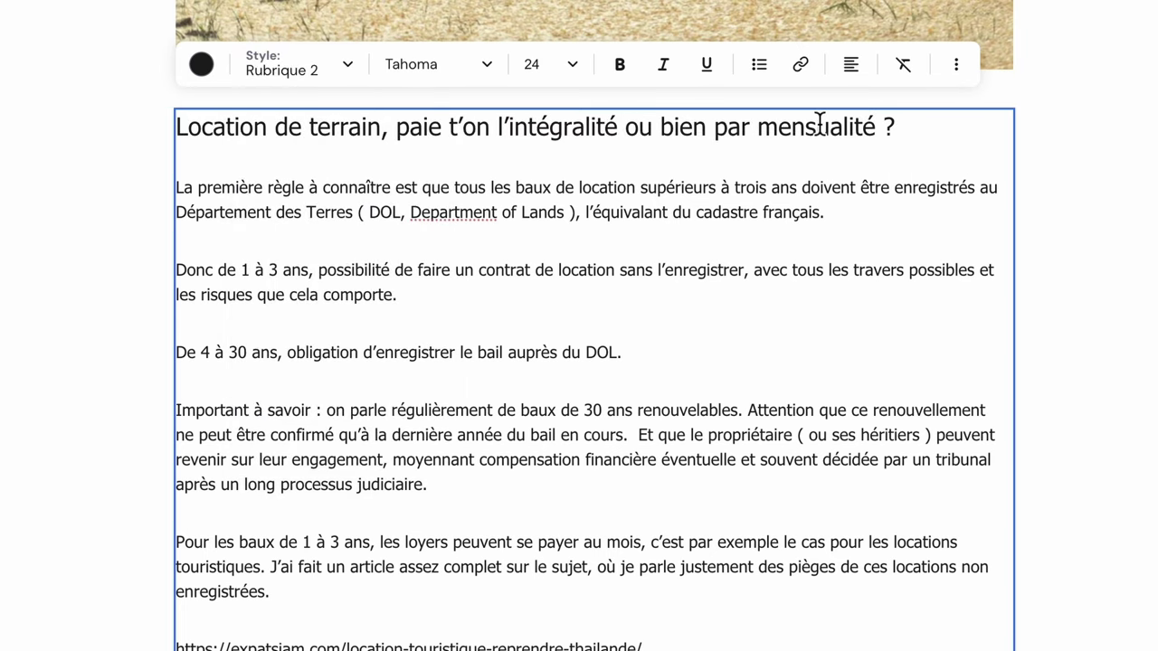
Apply the Rubrique 2 (H2) style to the line "Peut on construire sur une location de terrain agricole ?".
scroll(646, 504, "down", 3)
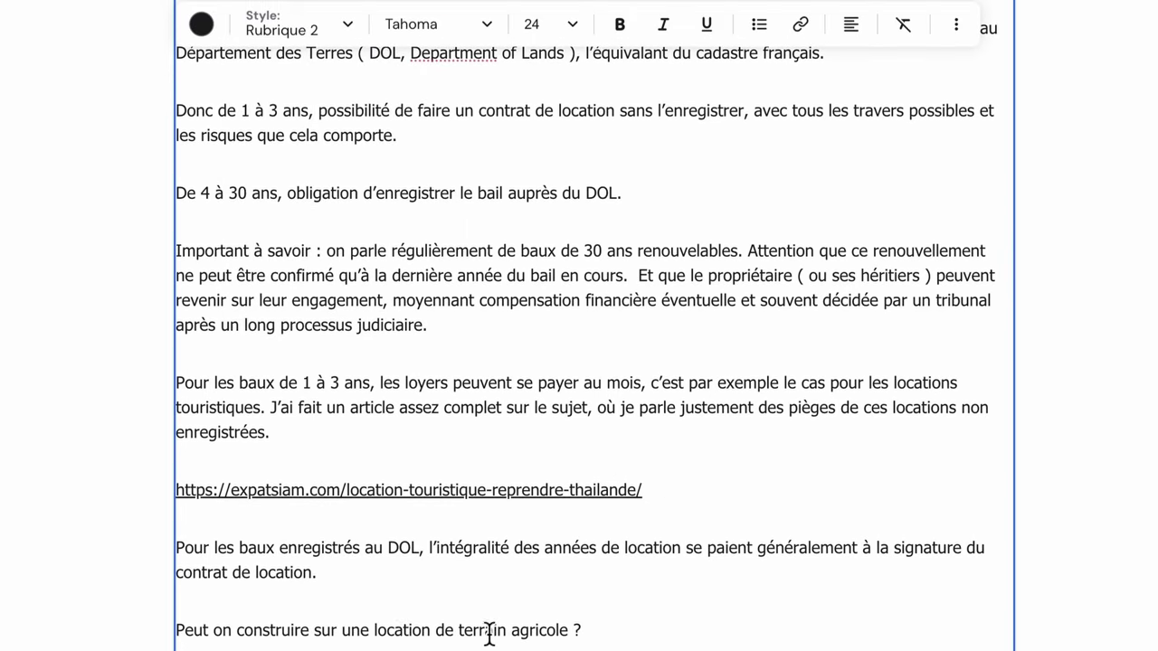
left_click(485, 636)
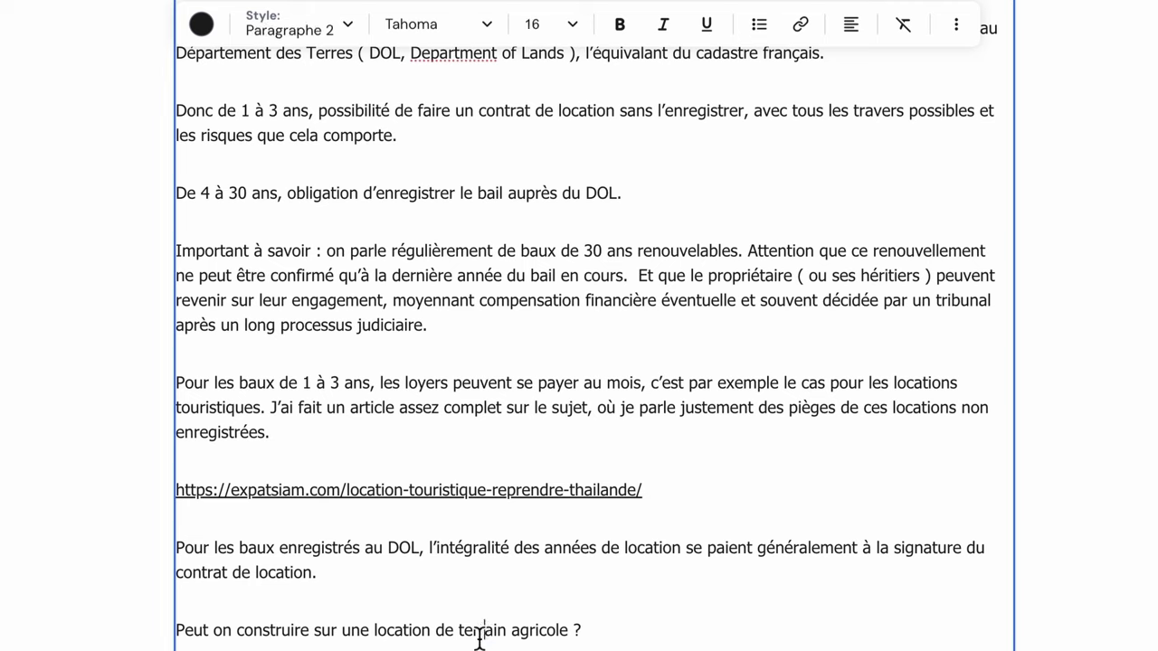
left_click(351, 28)
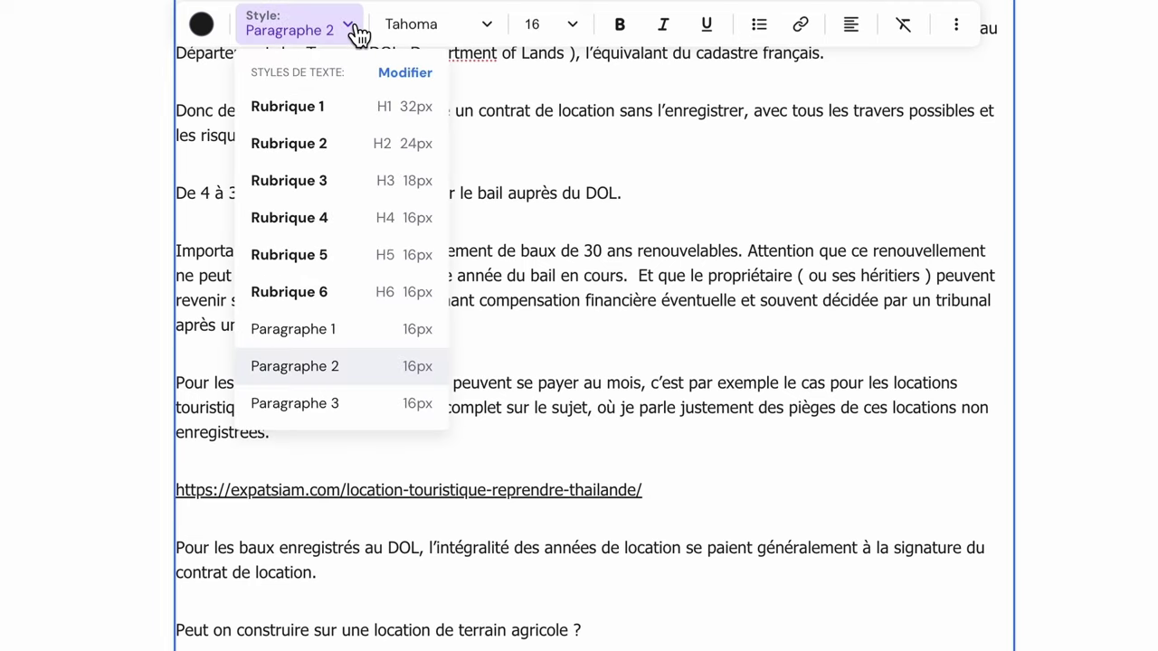
left_click(429, 145)
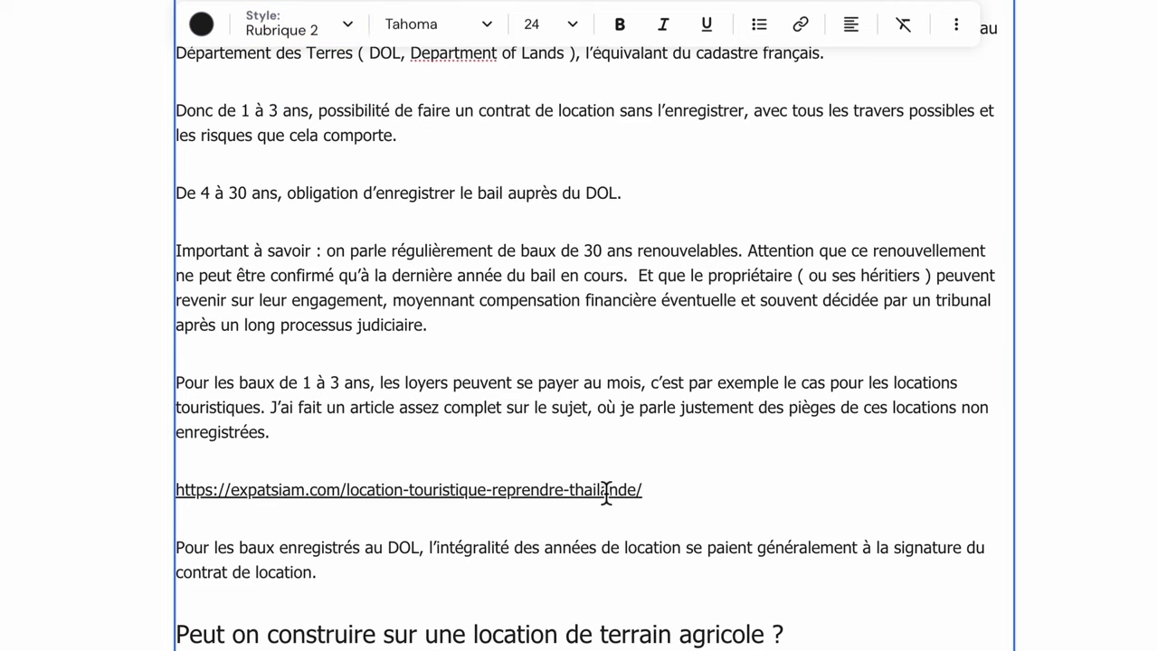
Check the link settings of the expatsiam.com URL in the article, choose Adresse web as its link type and save.
left_click_drag(643, 489, 175, 497)
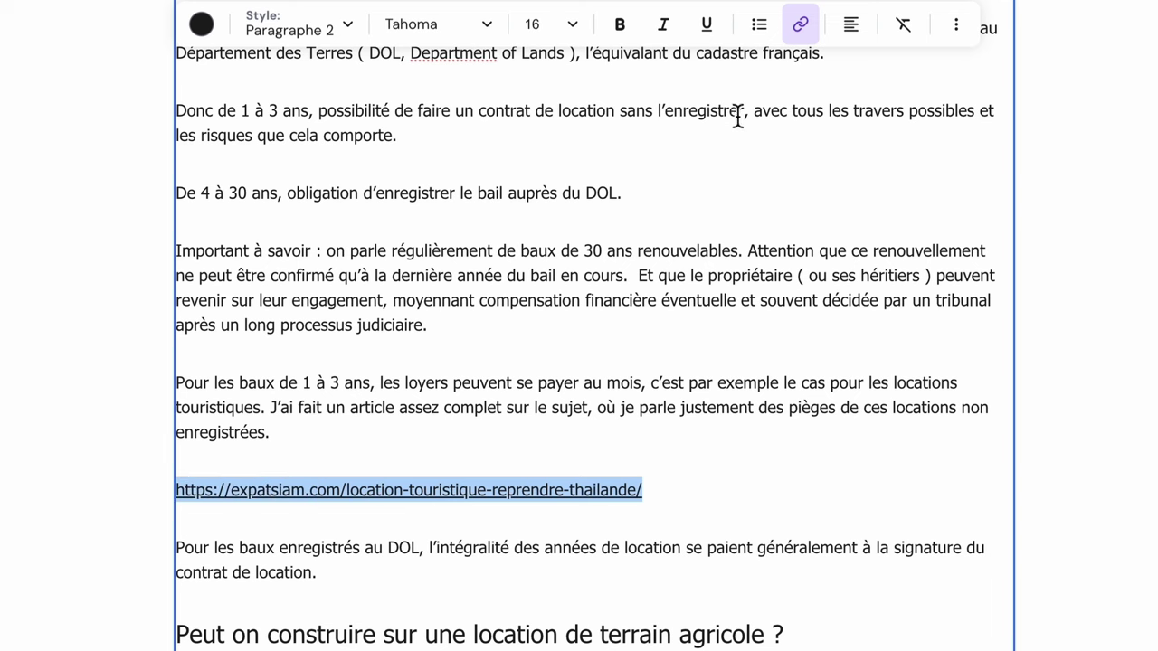
scroll(810, 41, "up", 1)
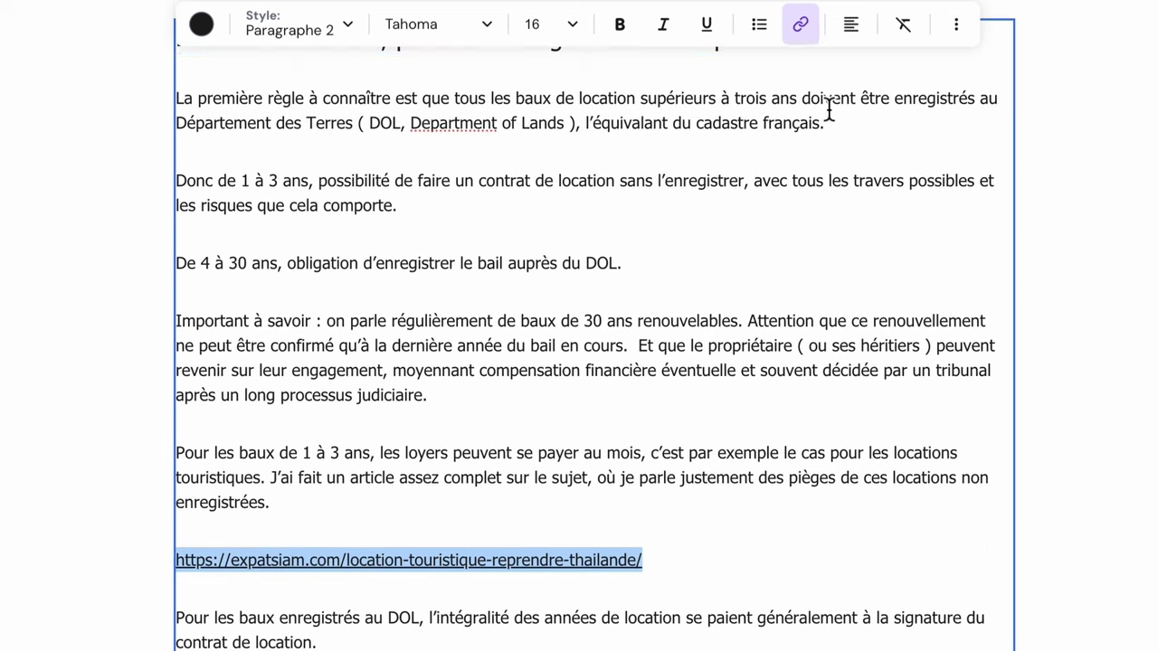
left_click(811, 36)
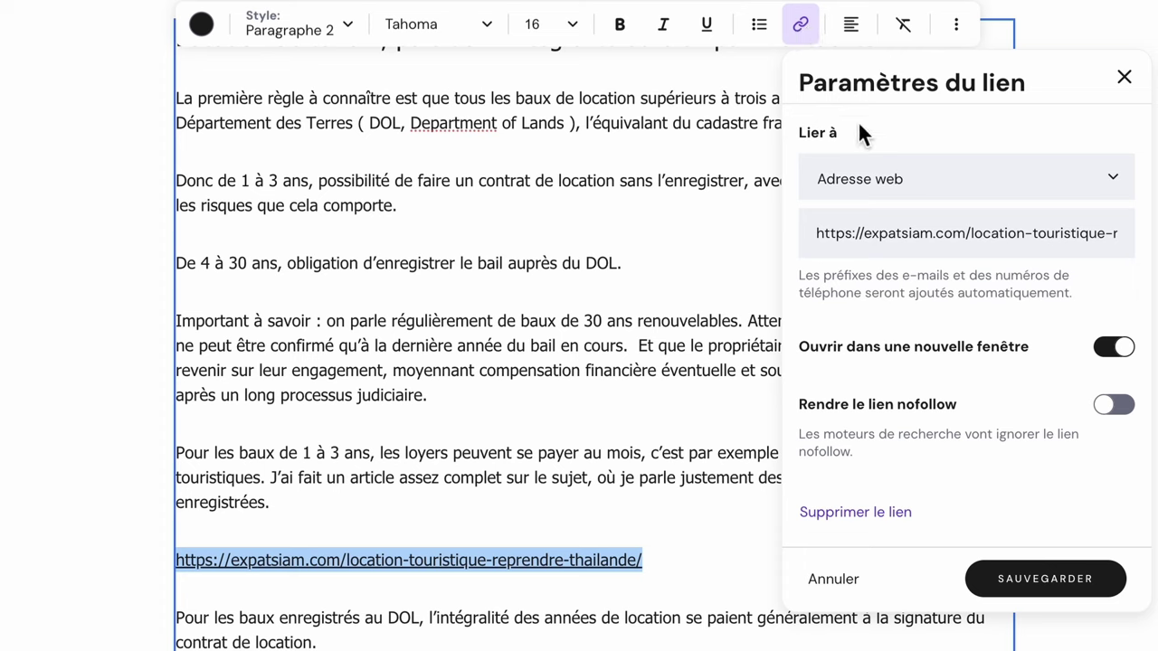
left_click(1113, 179)
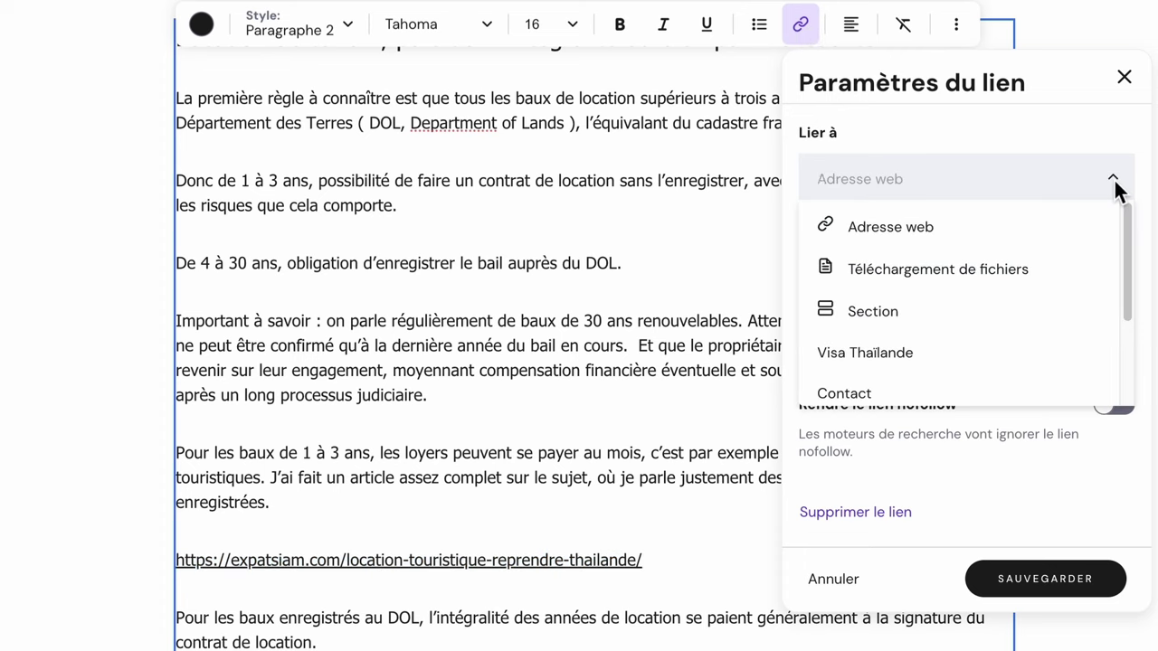
left_click(916, 229)
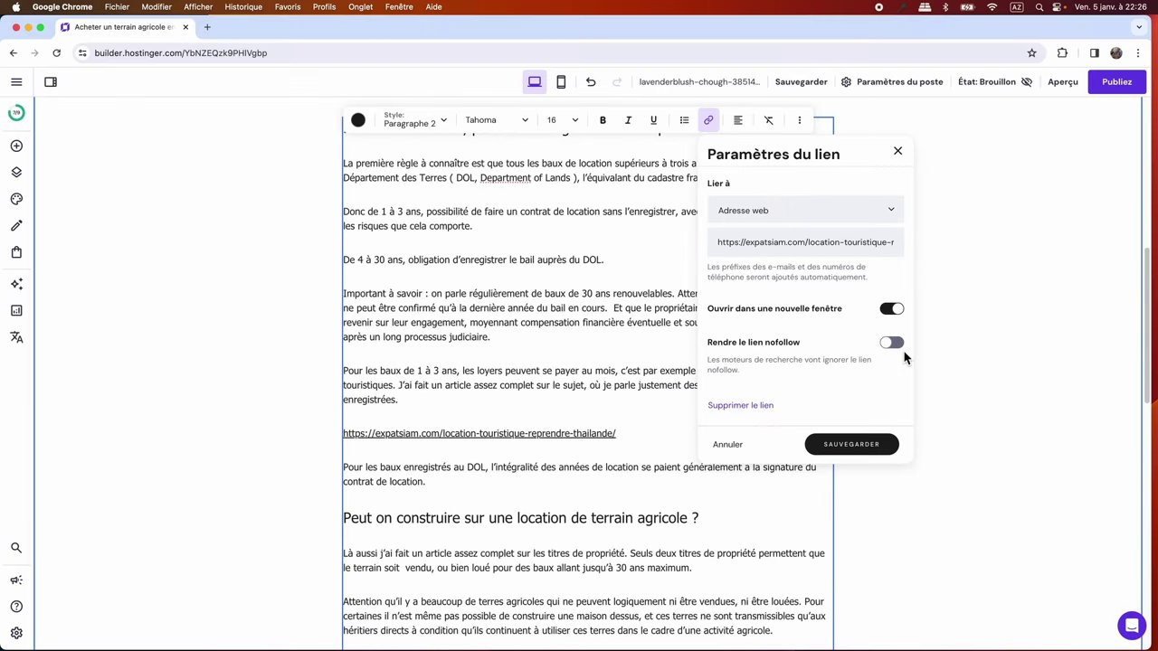
left_click(867, 447)
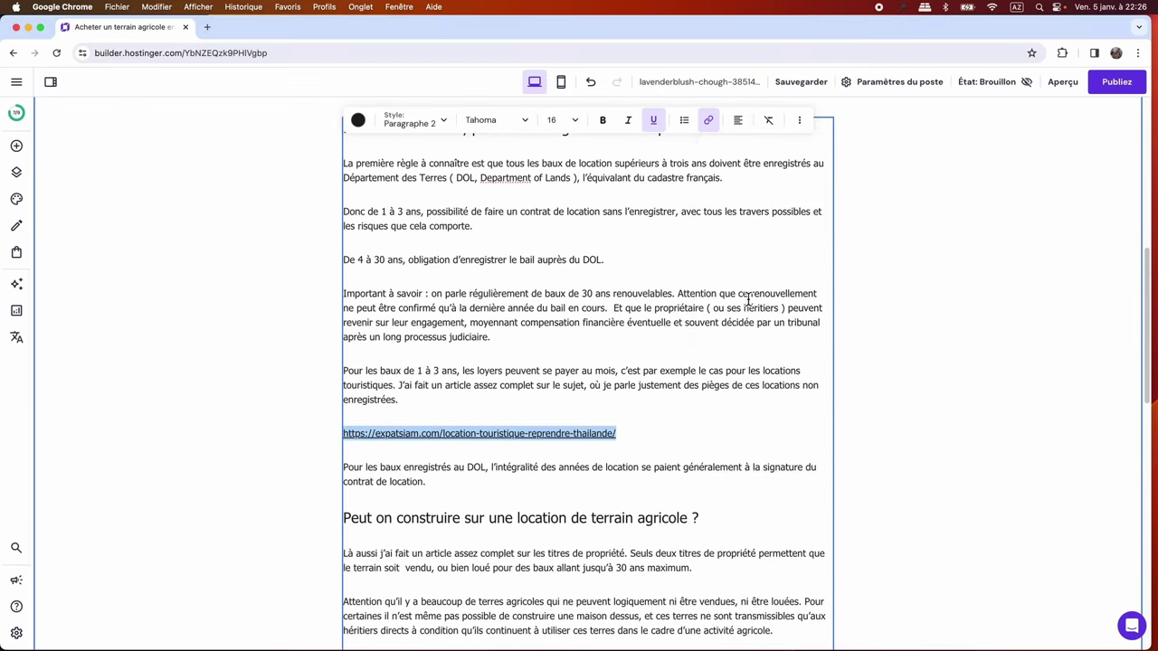
Justify the article's body text and set the post's status to public.
left_click(560, 298)
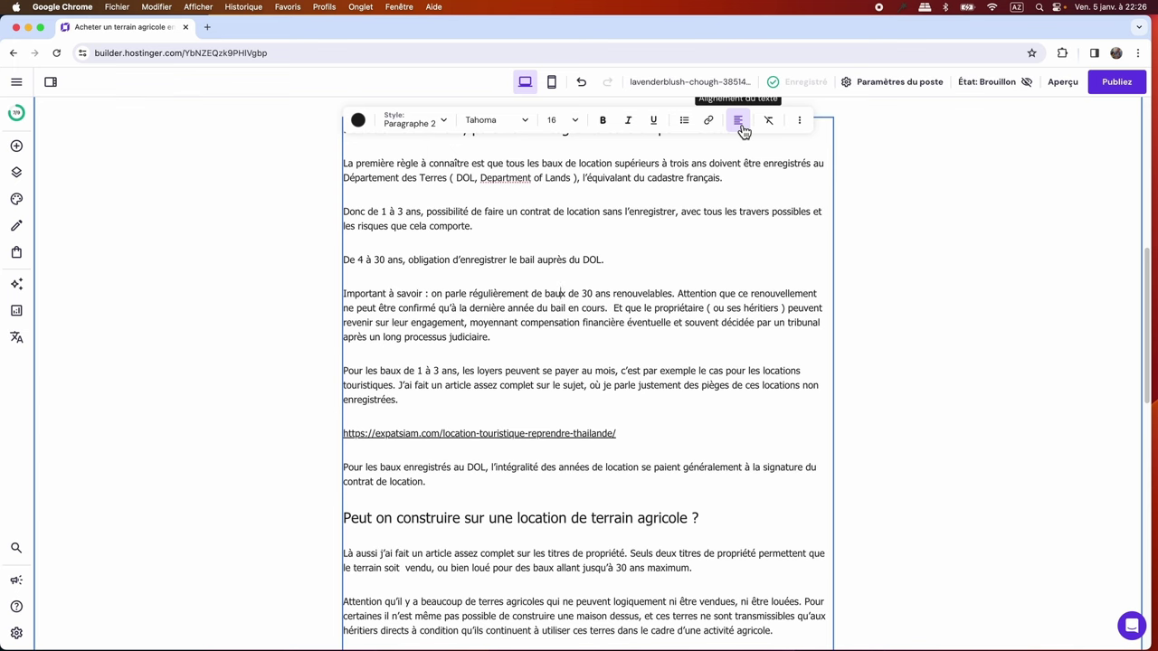
left_click(739, 124)
left_click(773, 148)
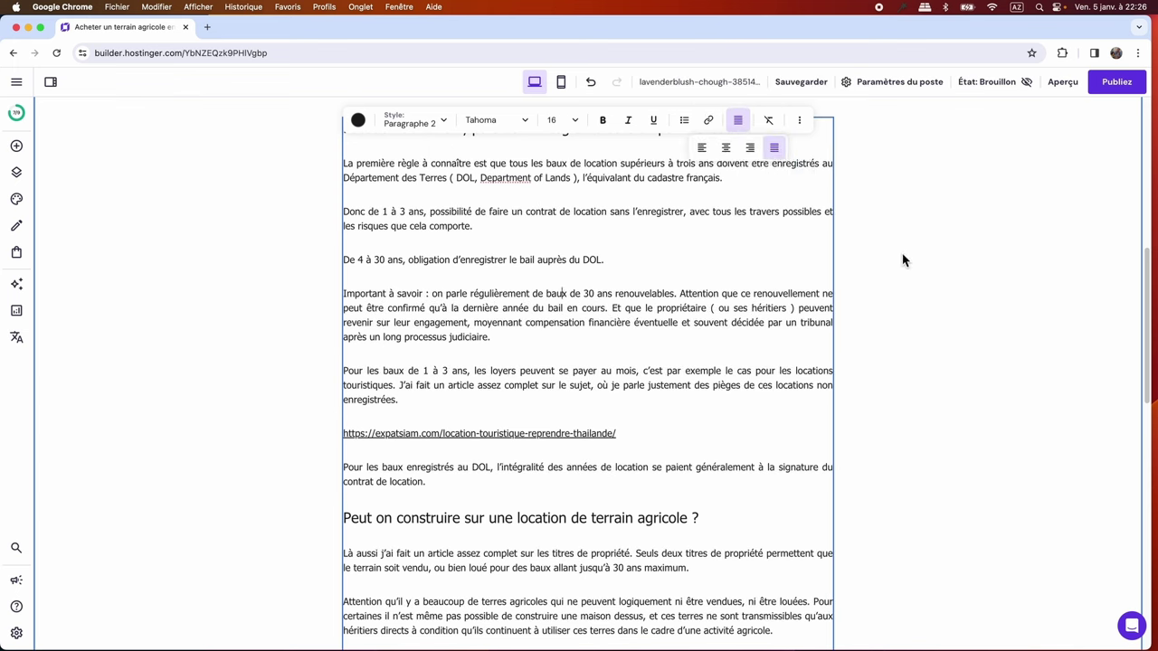
left_click(988, 90)
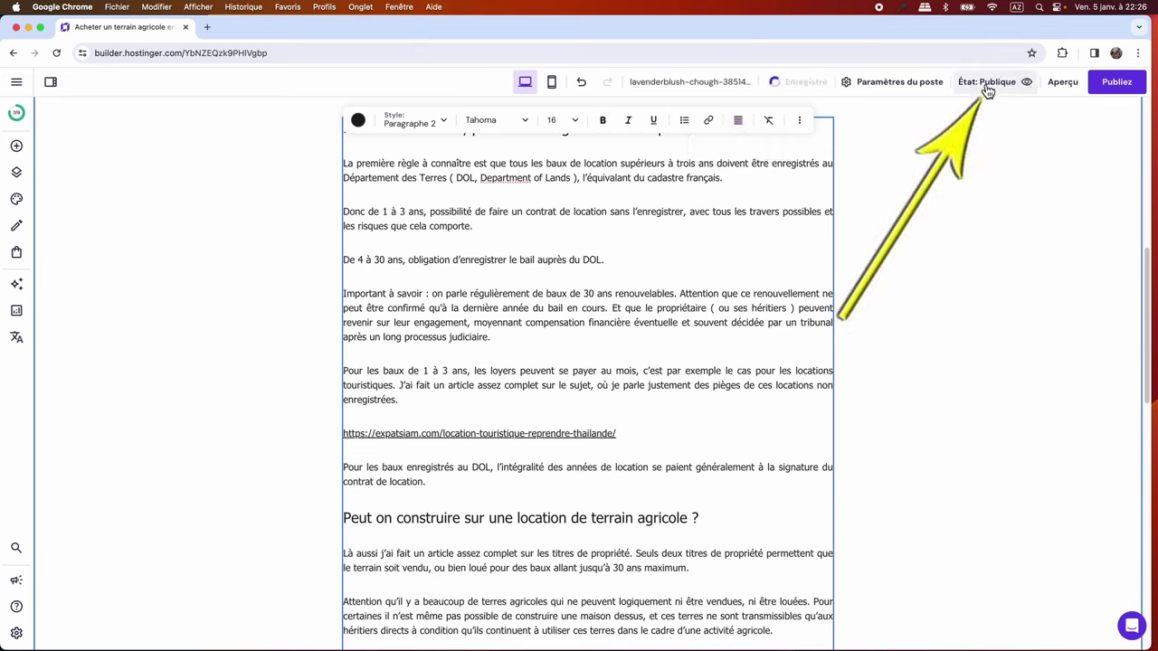
Preview the whole post, check the Vivre en Thaïlande and Visa Thaïlande pages, and return to the editor.
left_click(1063, 90)
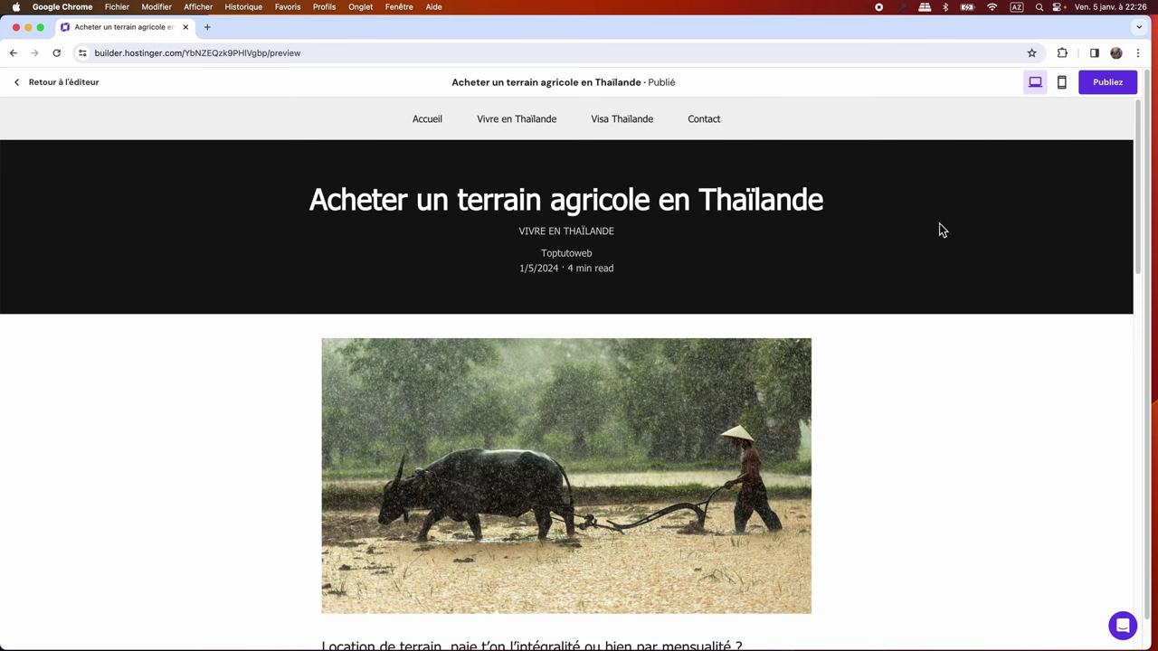
scroll(889, 453, "down", 5)
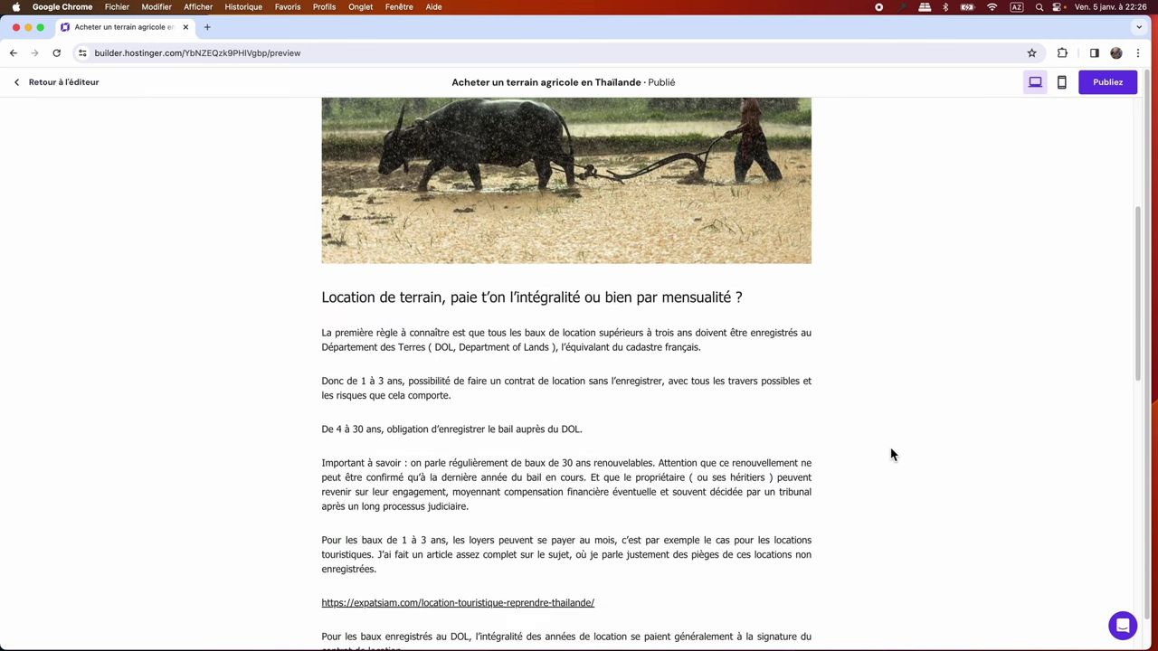
scroll(889, 452, "down", 12)
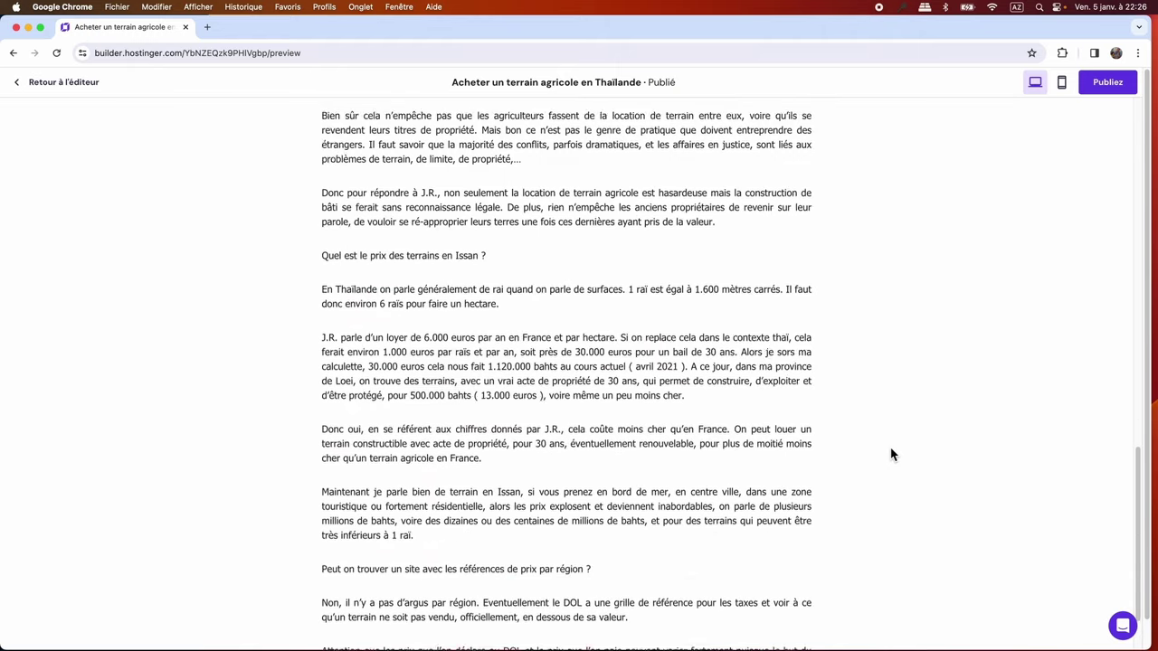
scroll(891, 452, "down", 2)
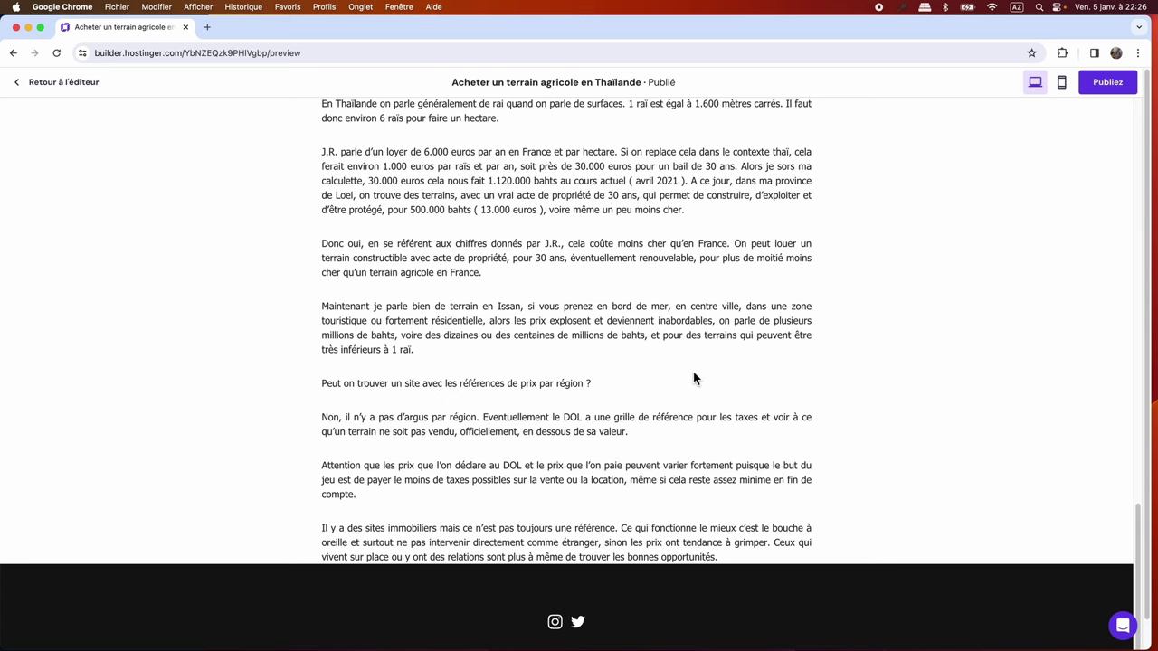
scroll(693, 377, "up", 20)
left_click(507, 127)
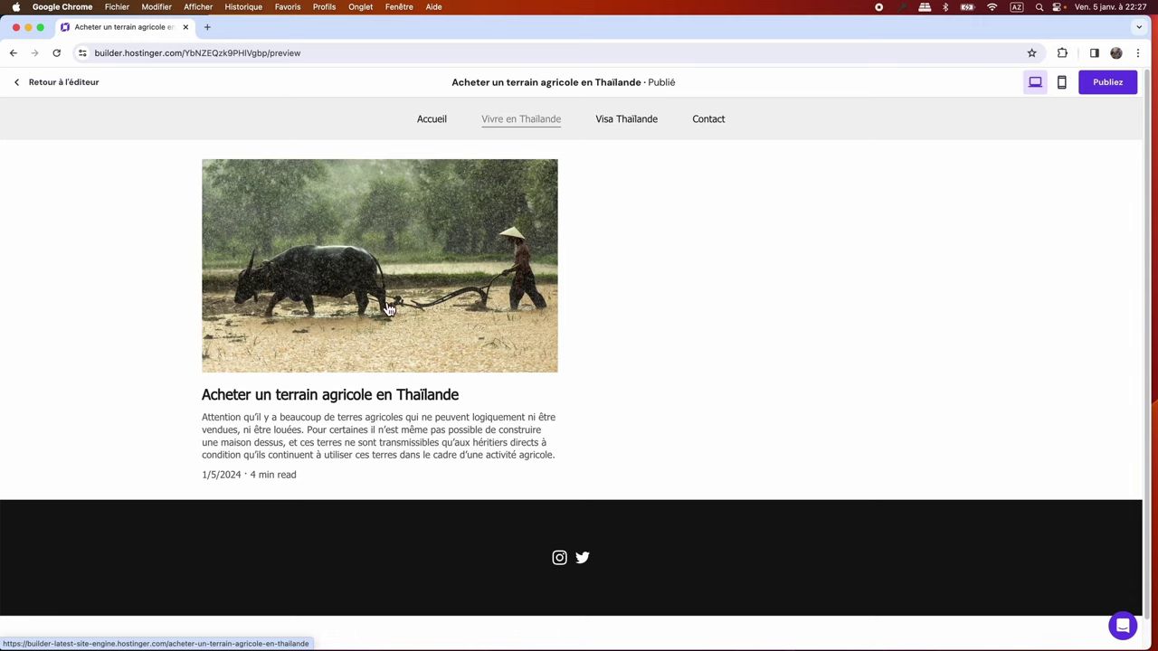
left_click(638, 129)
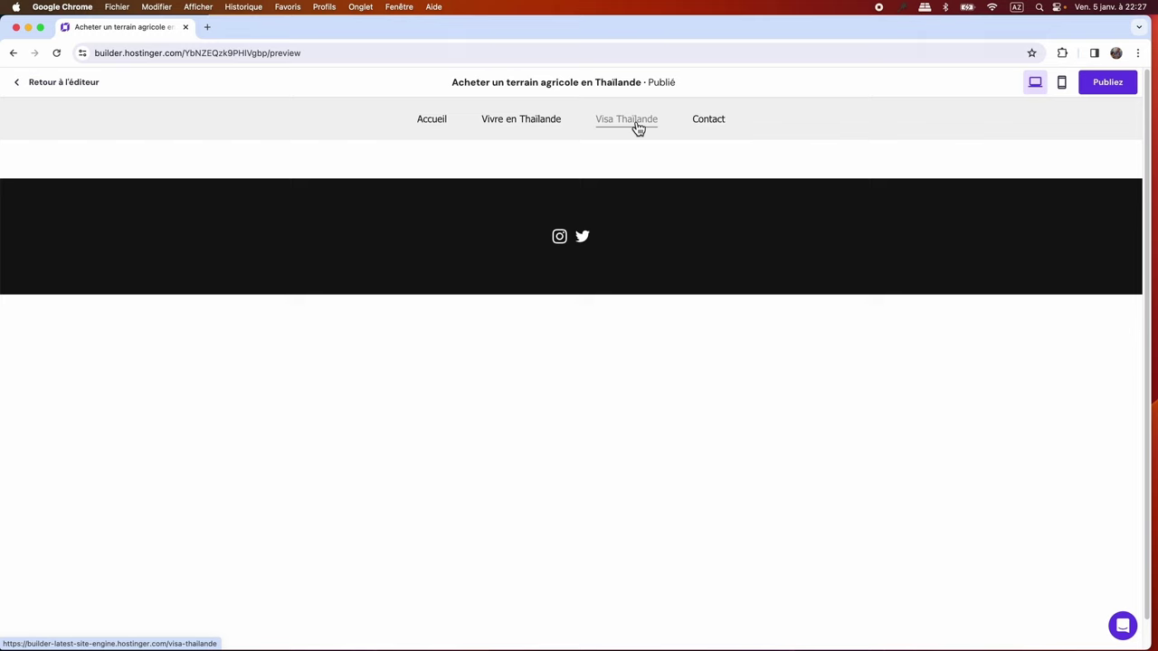
left_click(61, 82)
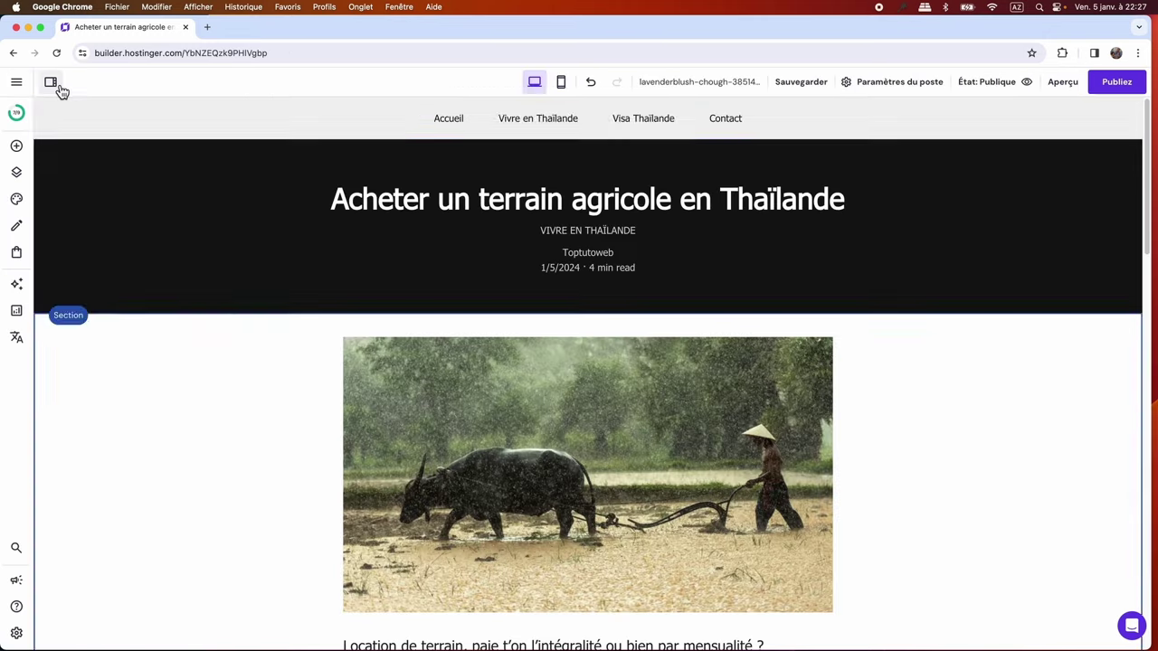
Set the text size of the blog list on the Vivre en Thaïlande page to 22.
left_click(525, 124)
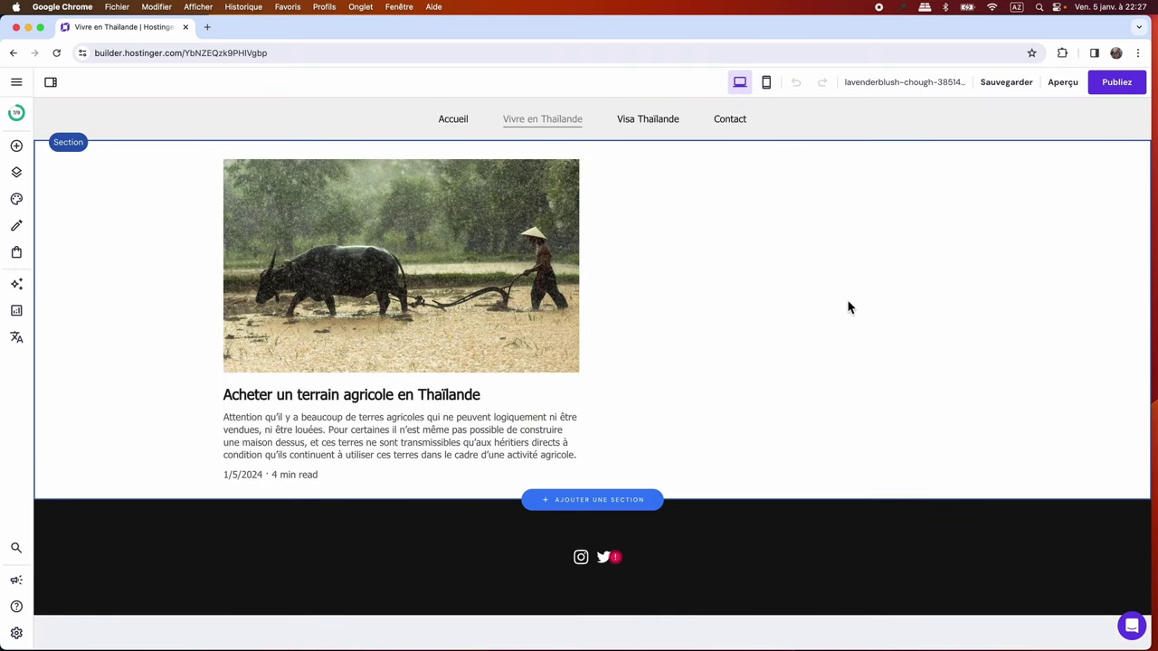
left_click(910, 300)
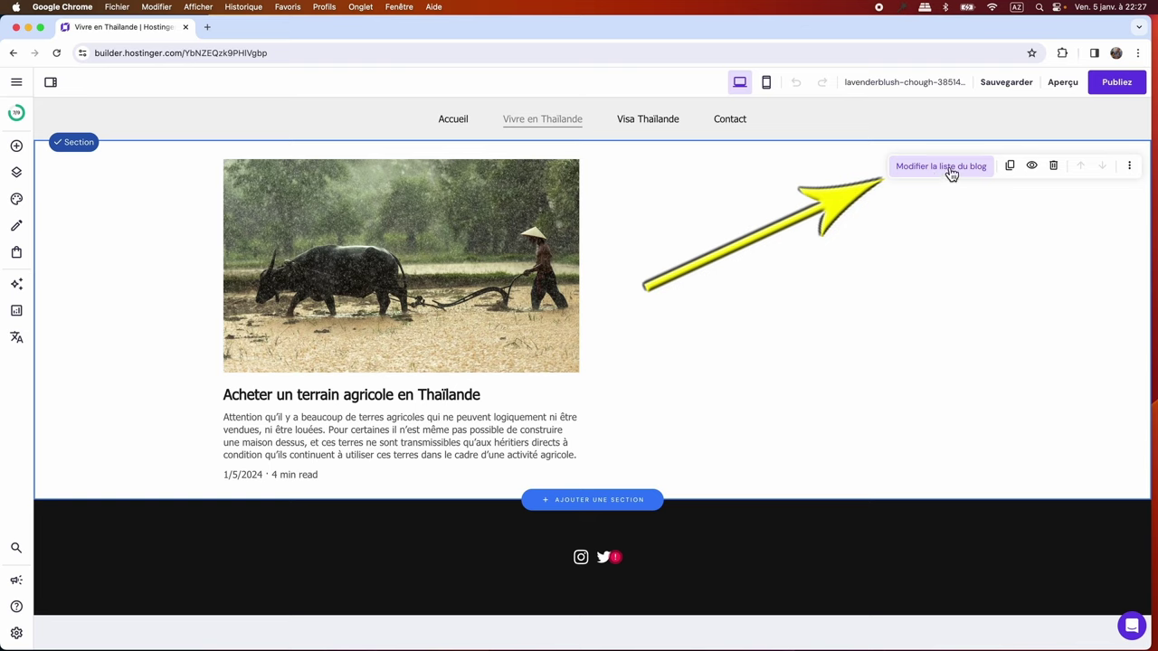
left_click(946, 174)
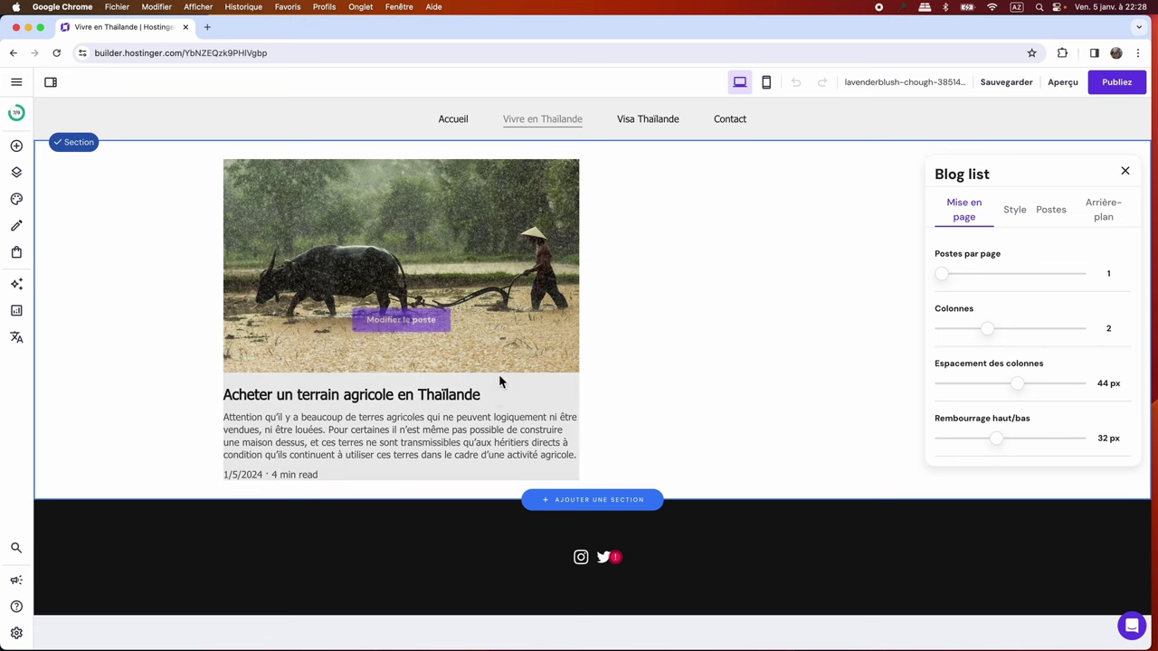
left_click(1015, 214)
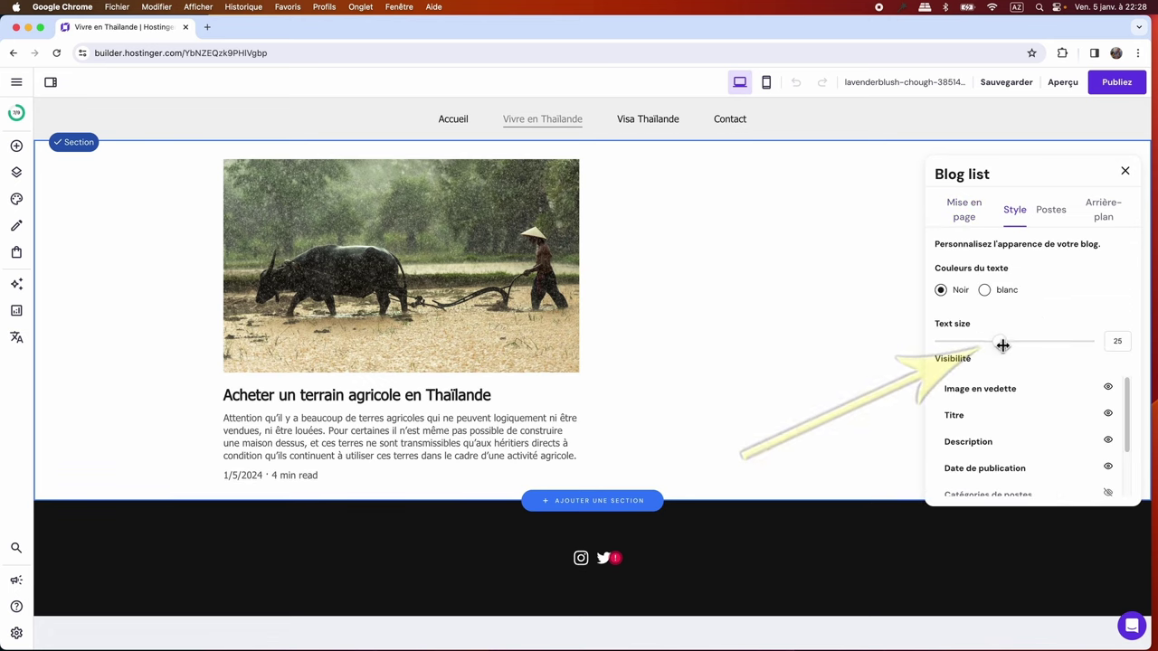
left_click_drag(996, 342, 999, 347)
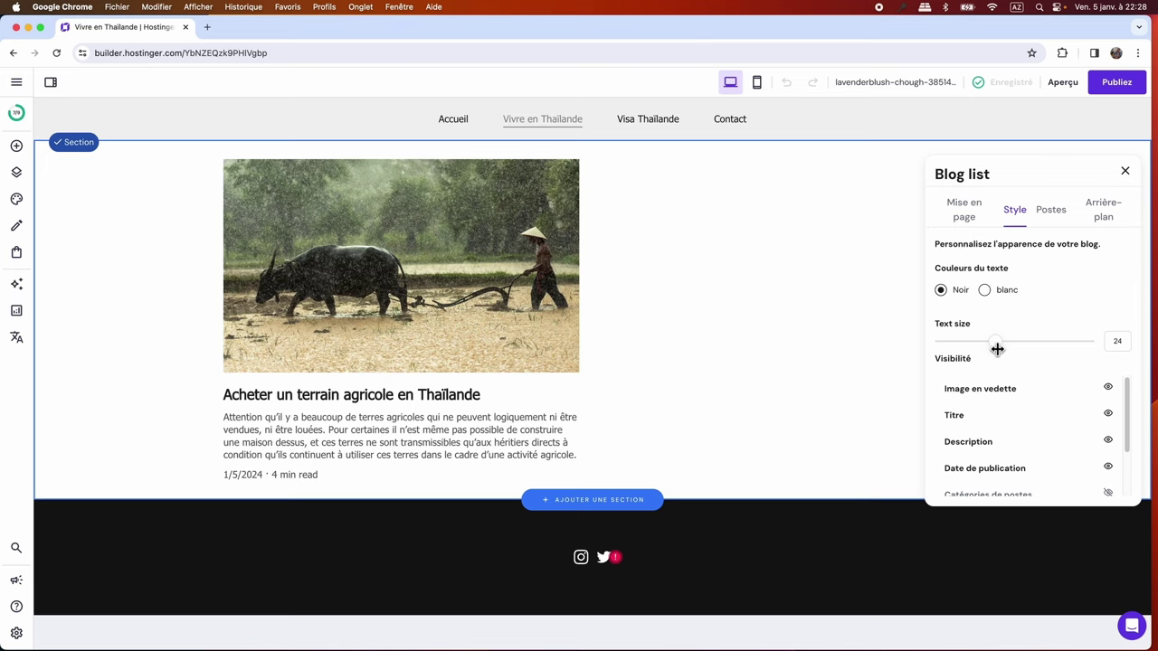
left_click_drag(995, 349, 992, 352)
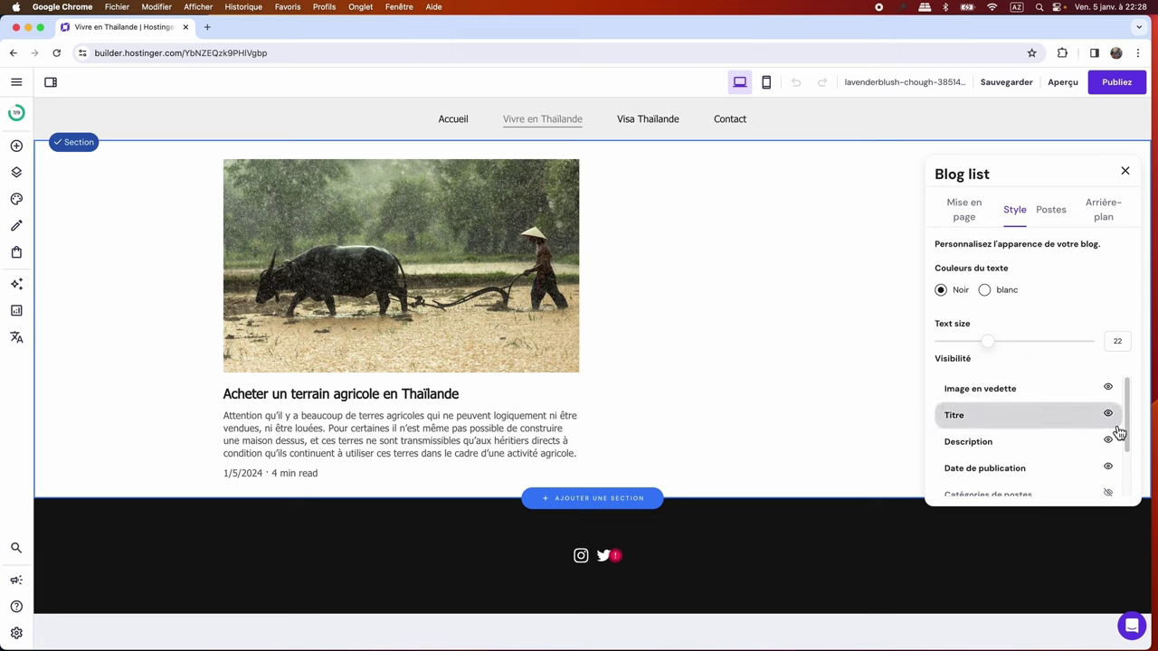
Review the blog list's visibility options and displayed post categories on the Vivre en Thaïlande page, and close its settings.
scroll(1119, 433, "down", 1)
scroll(1119, 435, "up", 1)
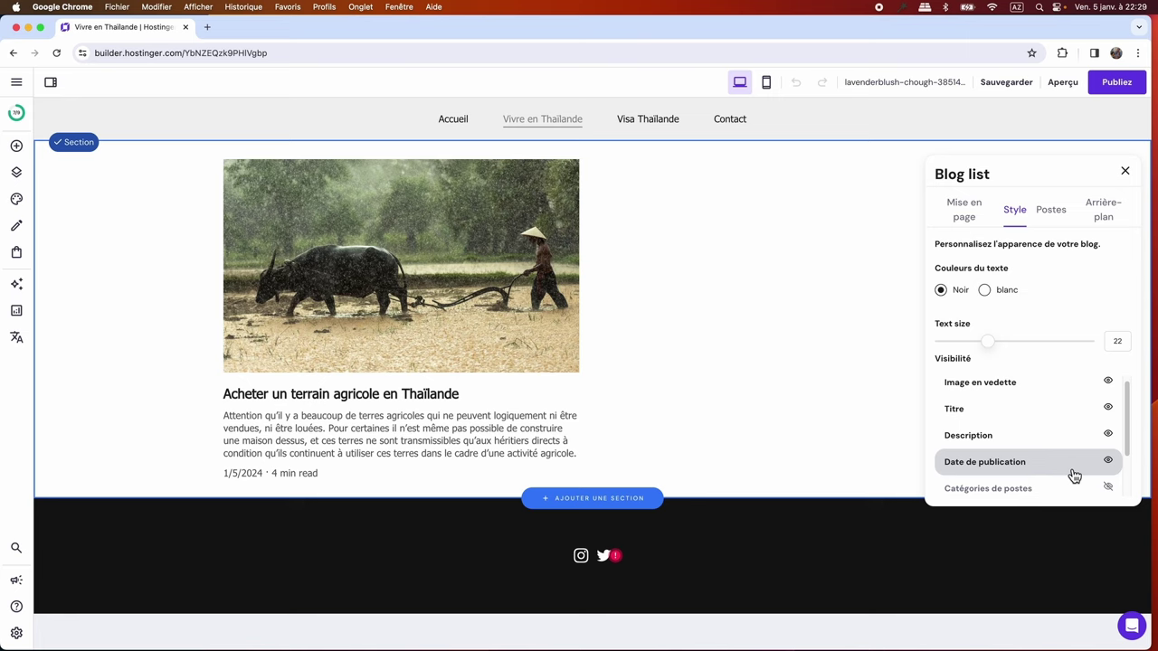
mouse_move(335, 478)
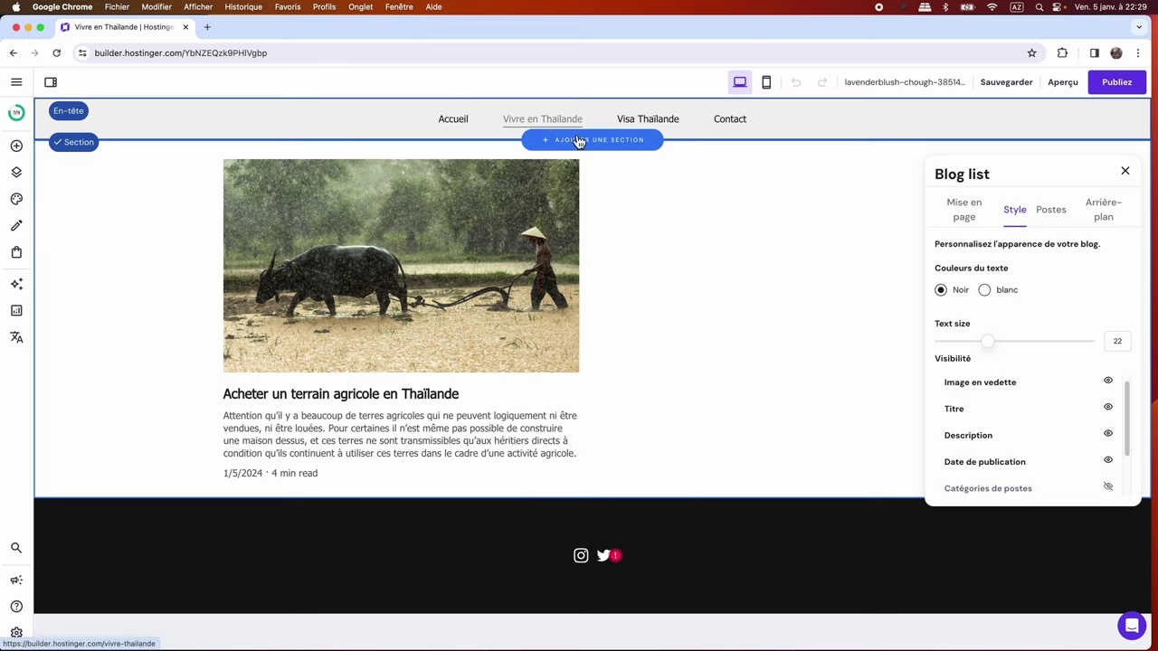
scroll(995, 498, "down", 2)
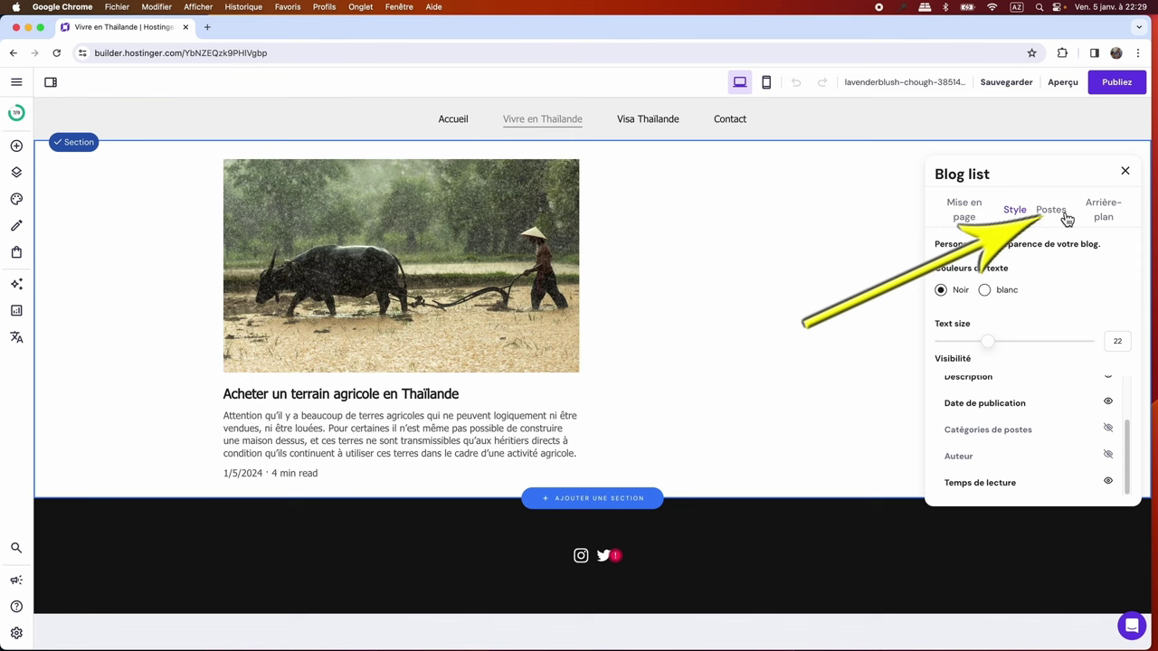
left_click(1068, 220)
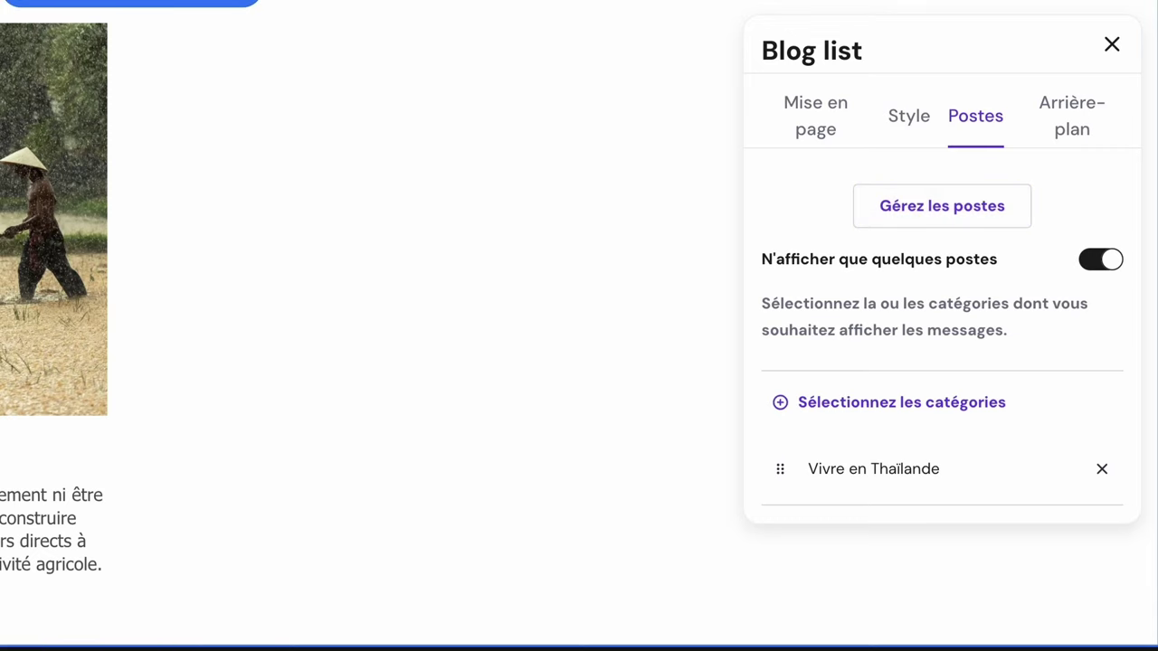
left_click(932, 421)
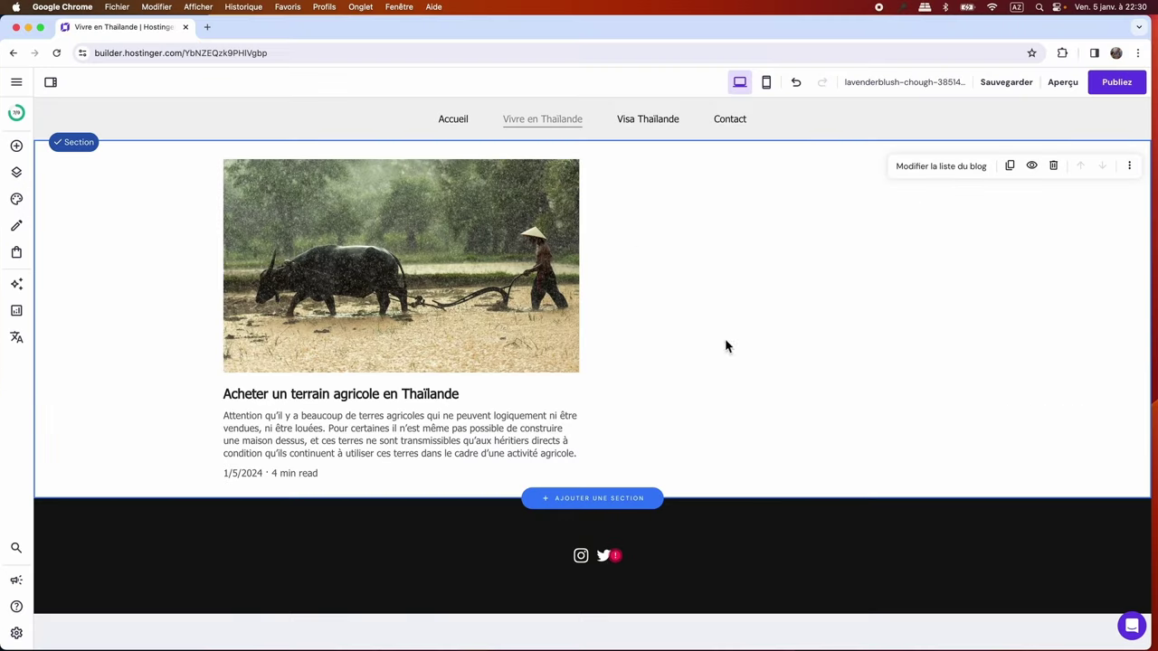
left_click(1112, 44)
Examine the layout, style and post settings of the blog list on the Visa Thaïlande page.
left_click(659, 127)
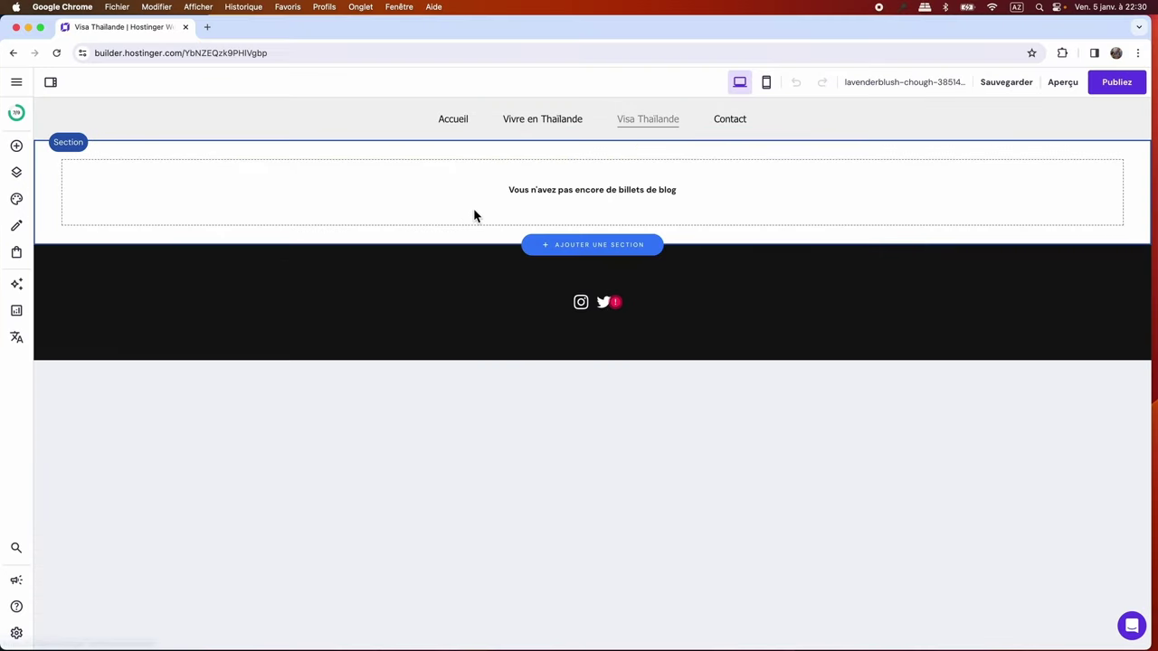
left_click(1018, 199)
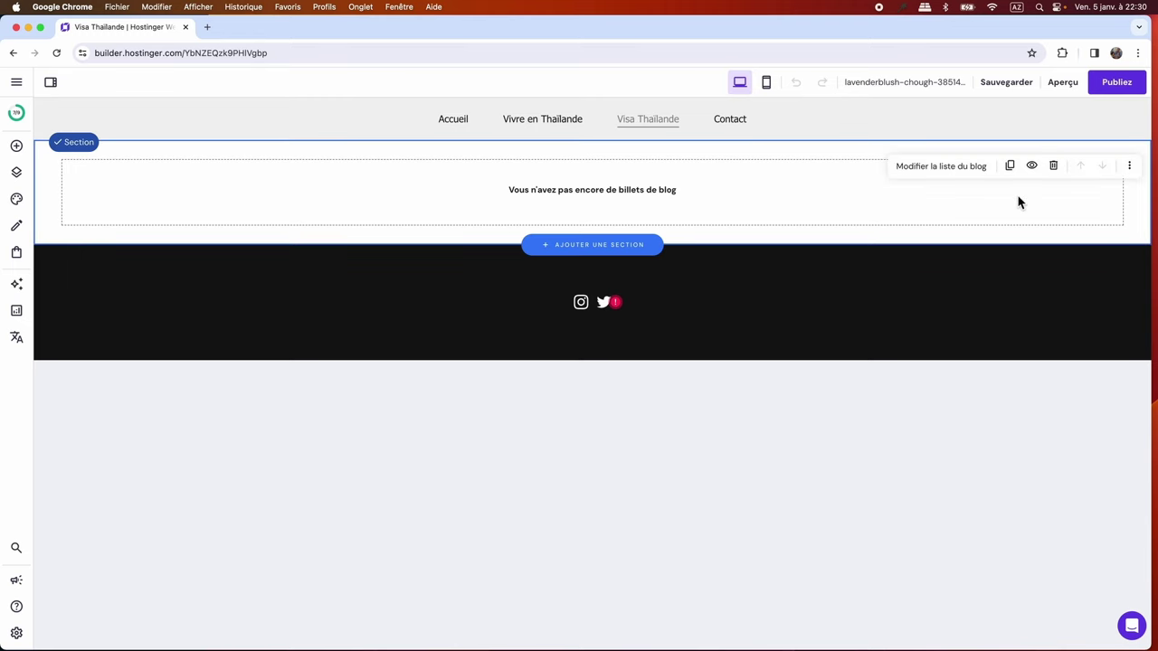
left_click(959, 166)
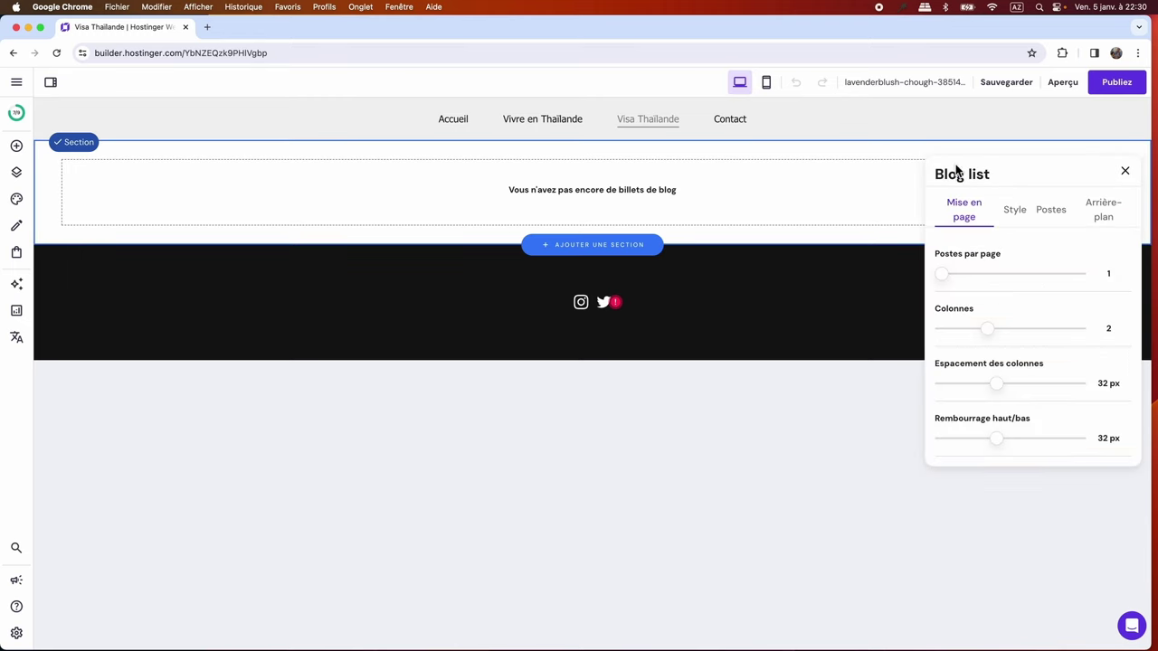
left_click(1021, 219)
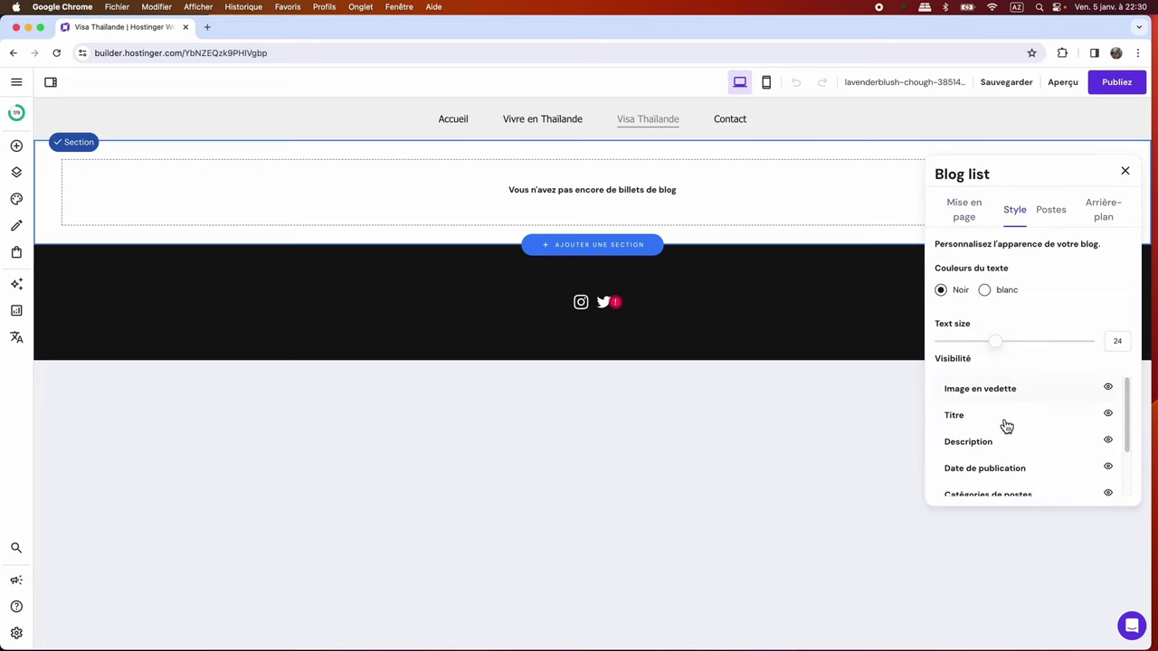
left_click(1052, 218)
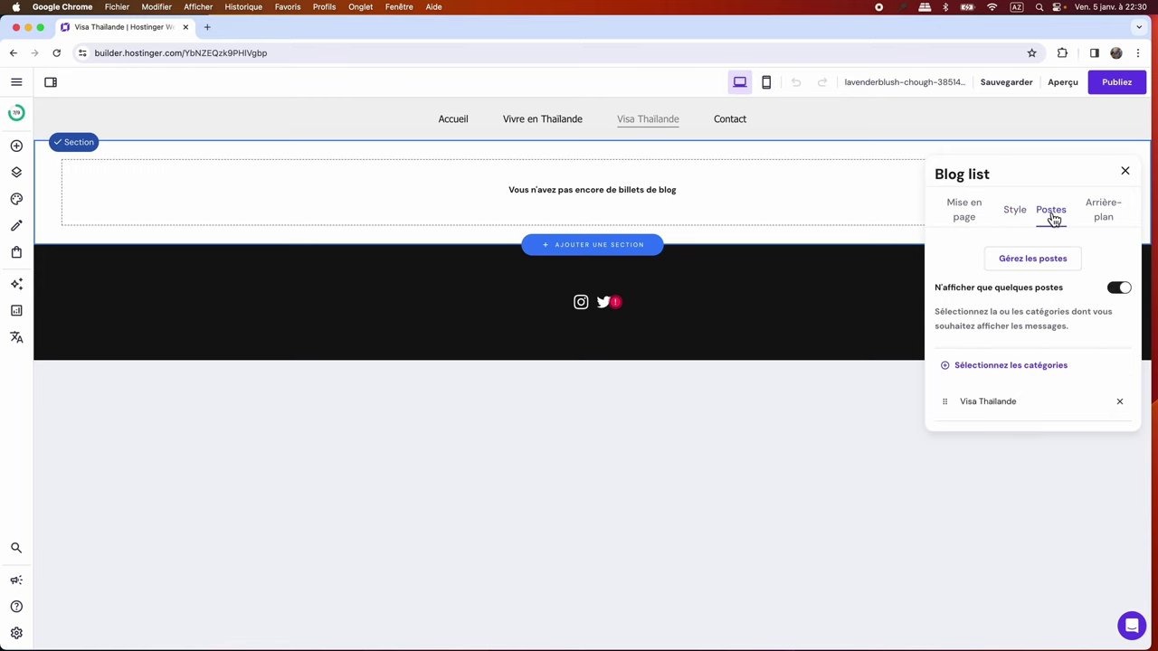
Try adding the Vivre en Thaïlande category to the Visa Thaïlande page's blog list, and remove it again.
left_click(1047, 368)
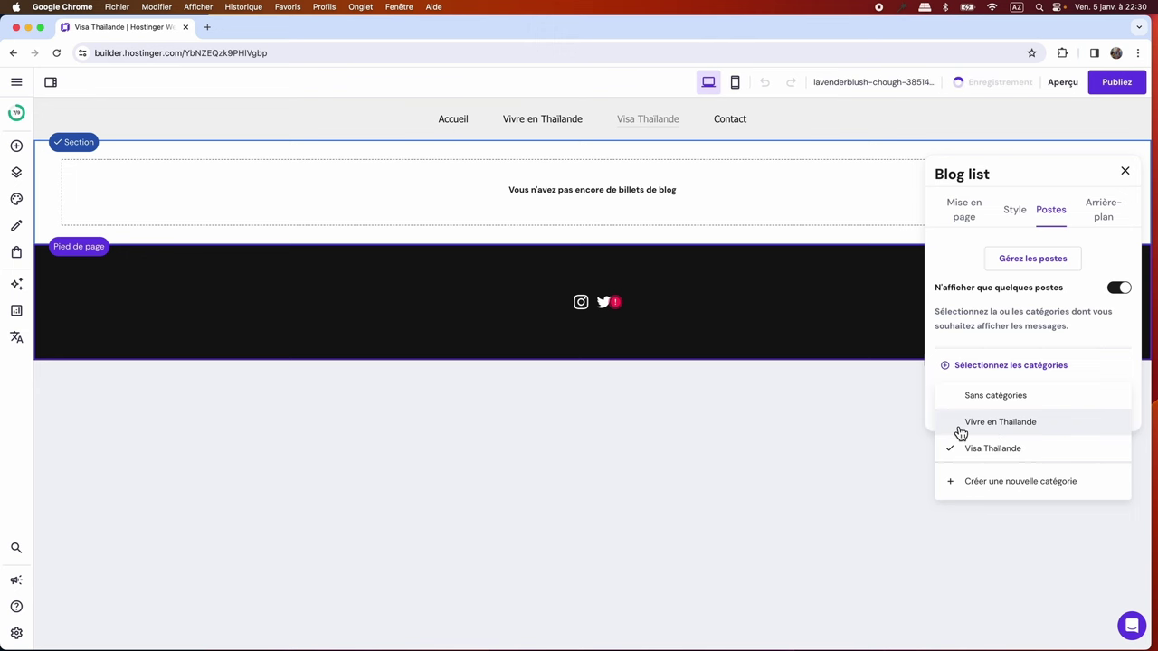
left_click(960, 431)
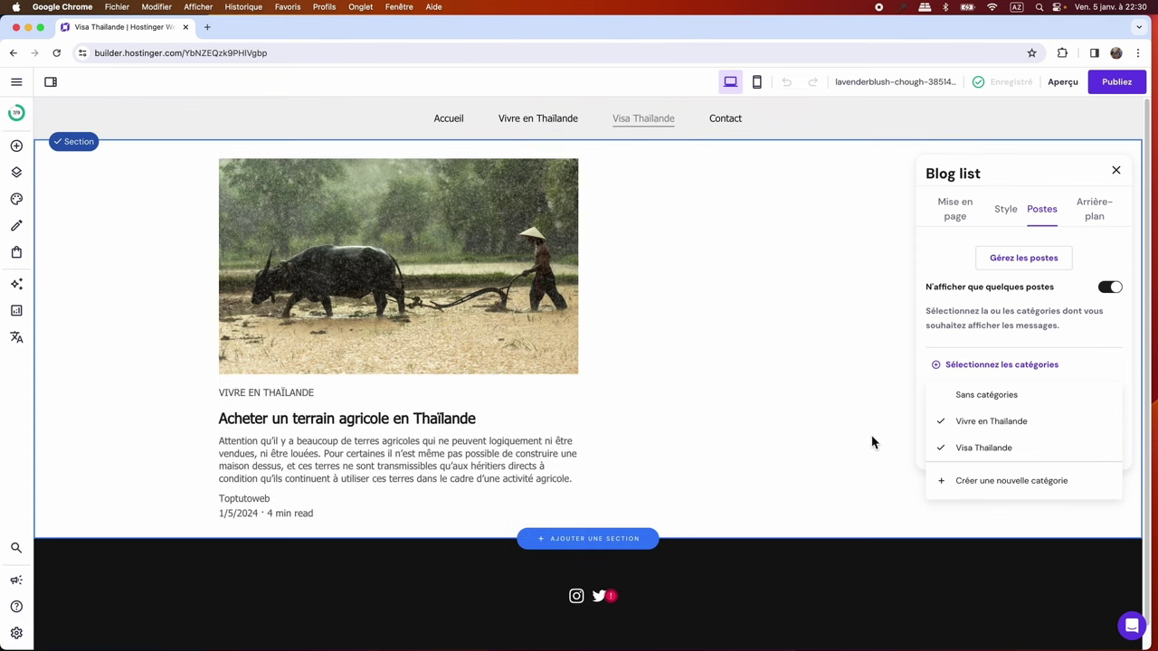
left_click(946, 431)
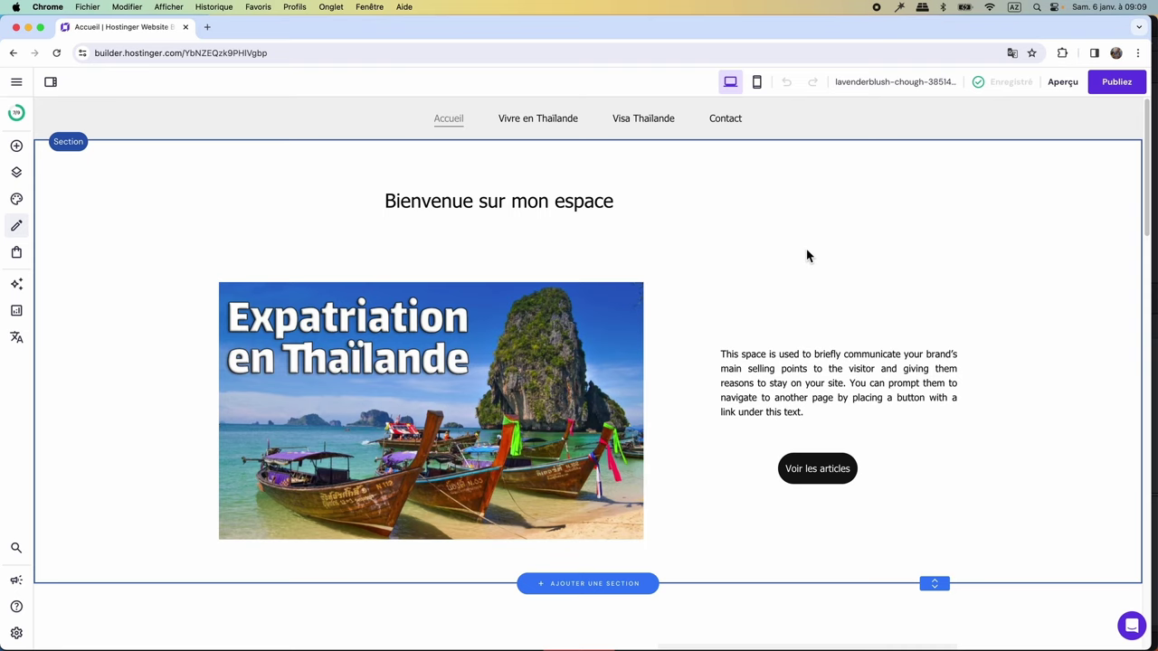
Open the blog post "Acheter un terrain agricole en Thaïlande" for editing and look through its desktop version.
left_click(26, 234)
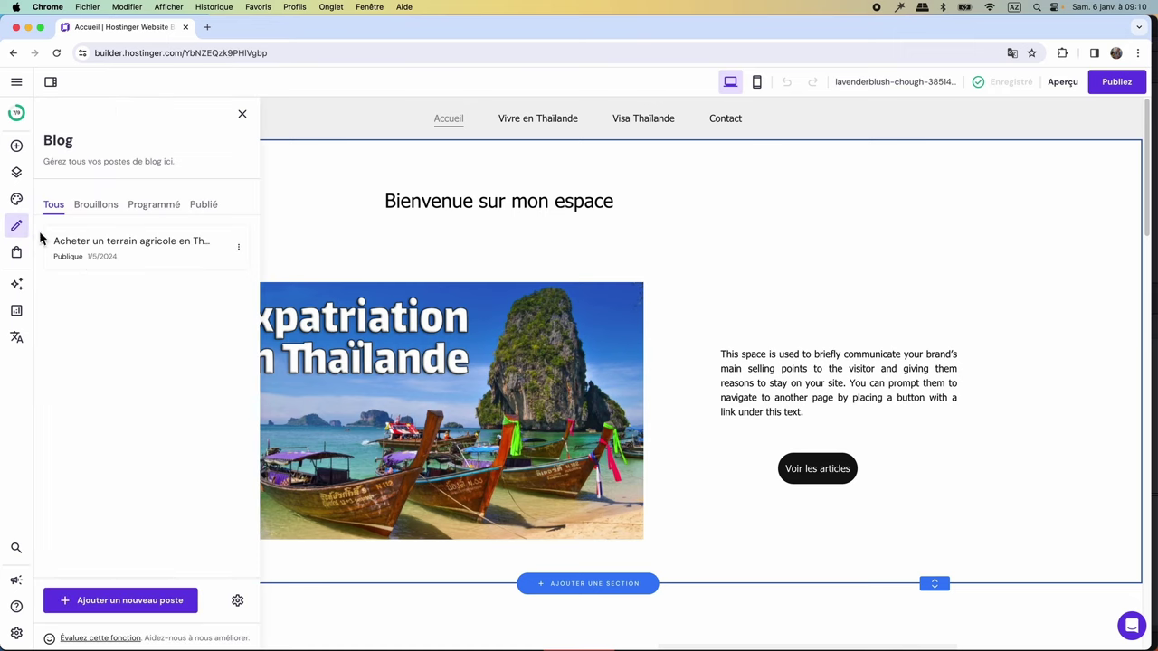
left_click(129, 248)
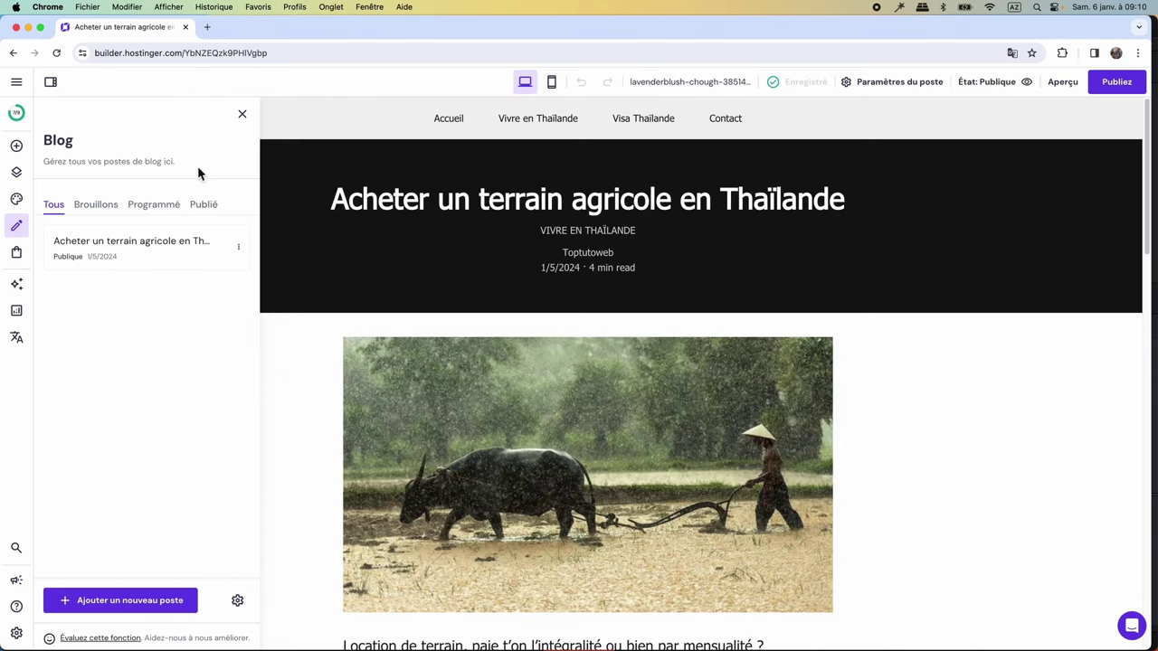
left_click(242, 114)
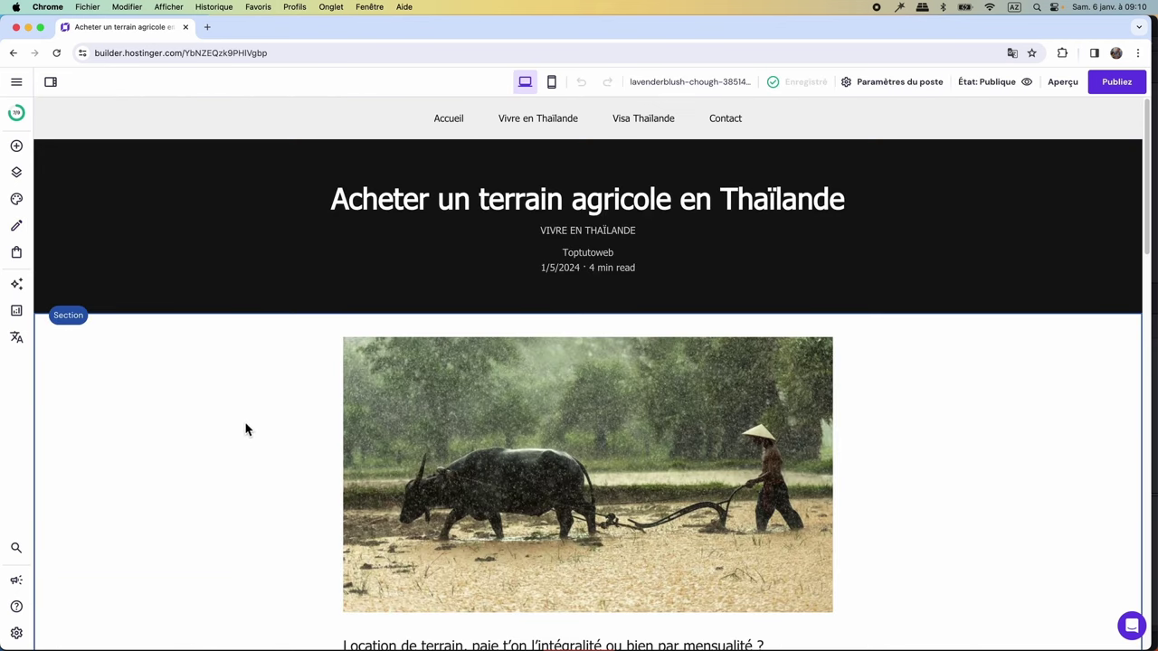
scroll(245, 429, "down", 5)
scroll(244, 428, "down", 2)
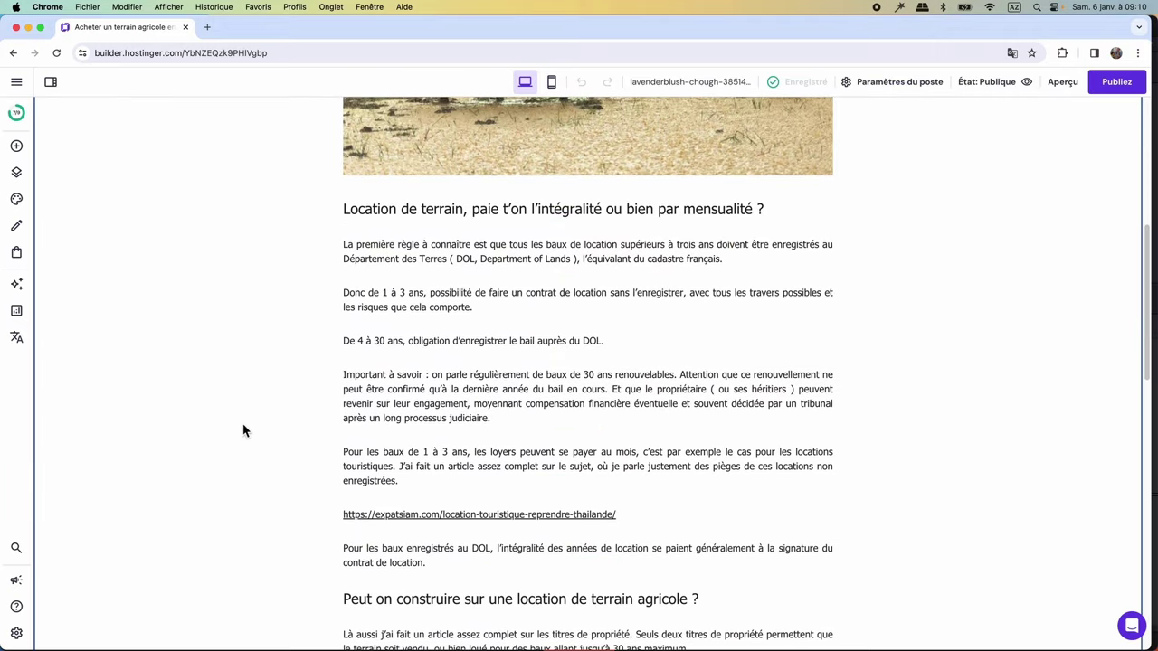
scroll(244, 429, "up", 5)
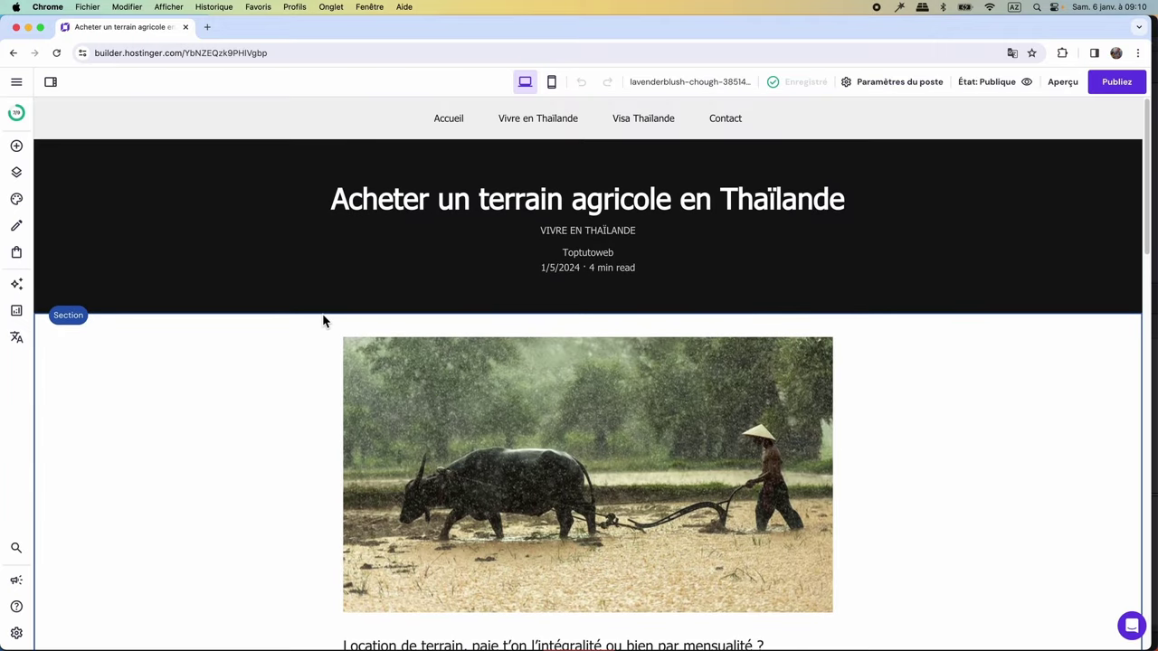
Switch to the mobile version of the post and set the post header's text size to 30.
left_click(552, 83)
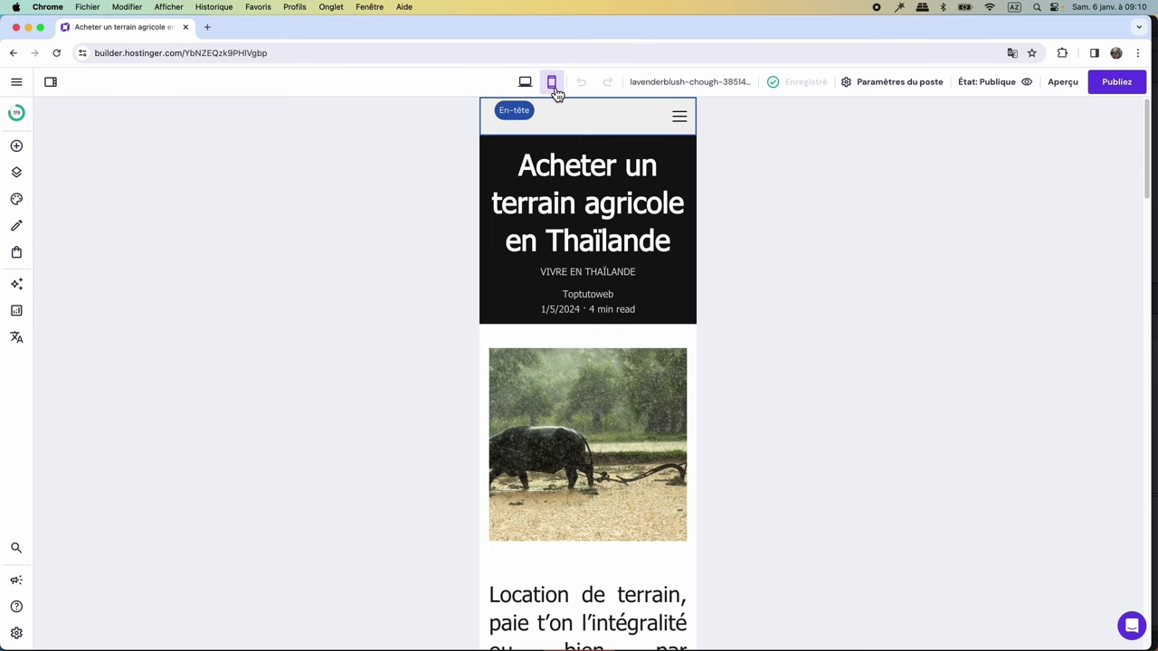
left_click(592, 123)
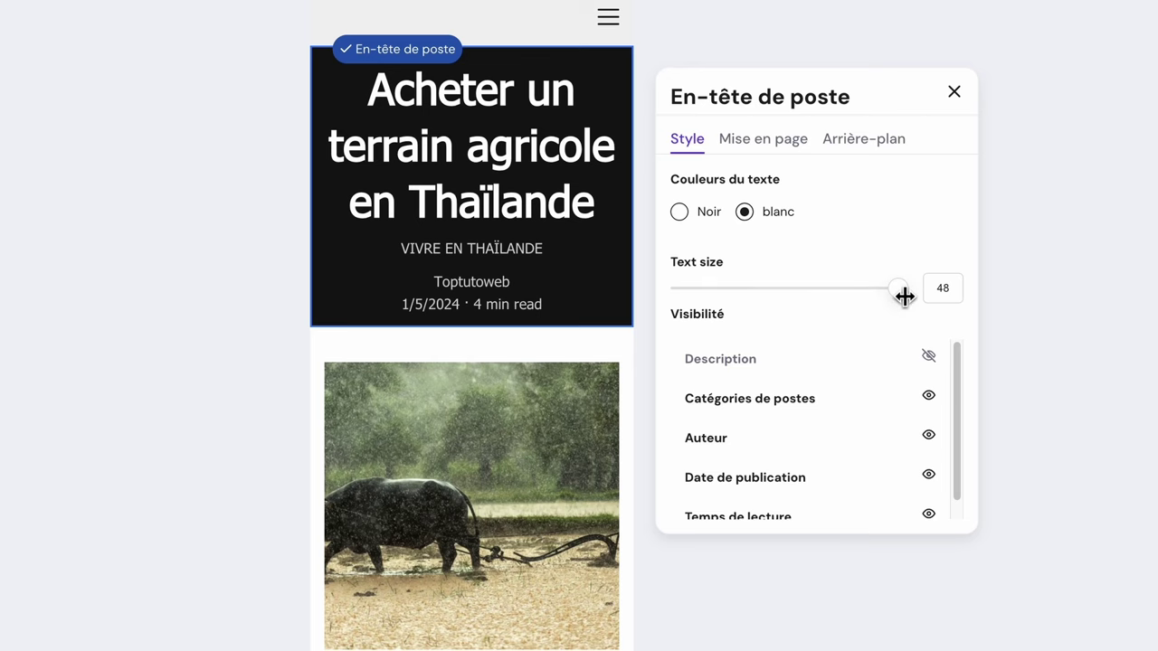
left_click_drag(905, 296, 796, 313)
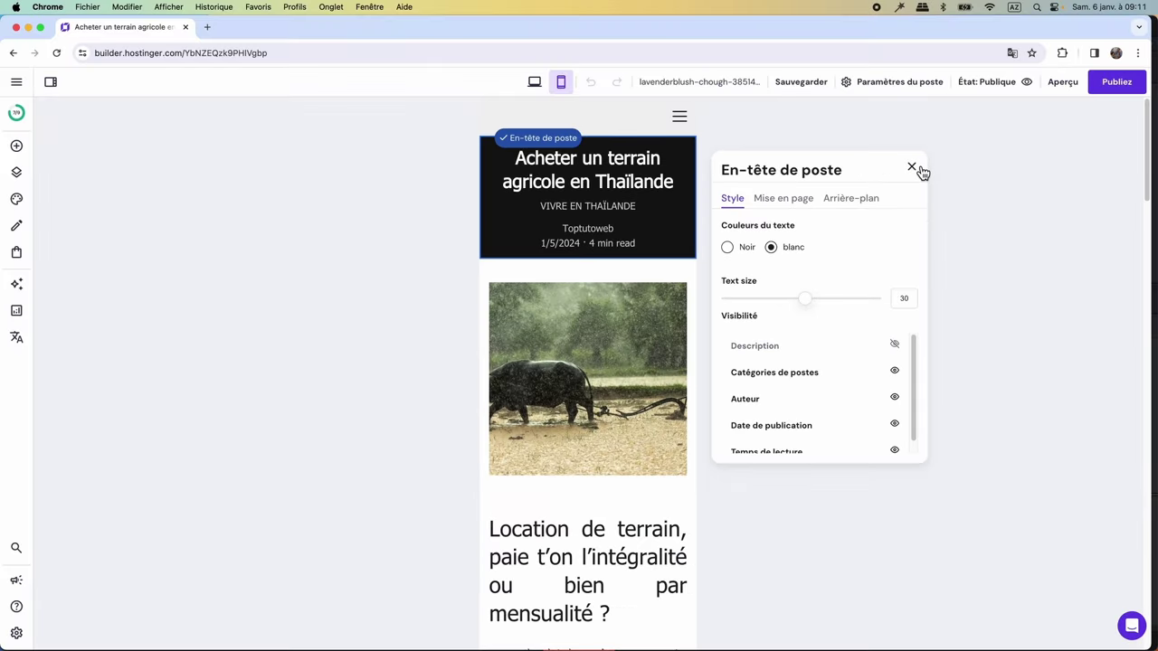
left_click(954, 91)
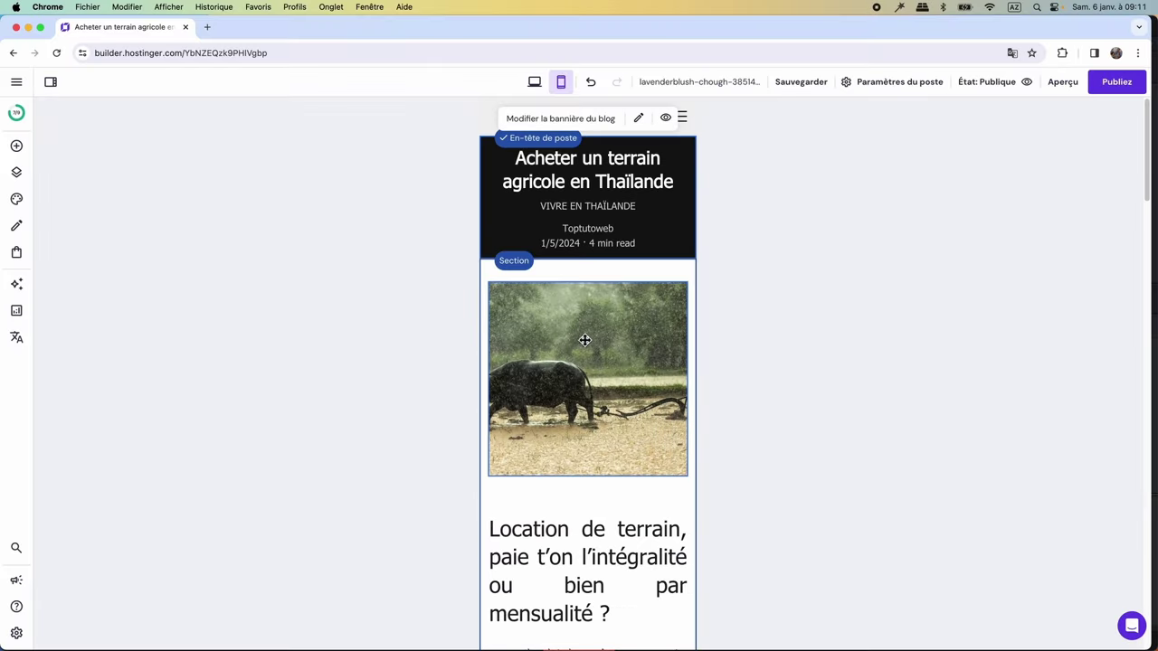
Reset the proportions of the buffalo image in the post's mobile version and close the image settings.
left_click(583, 392)
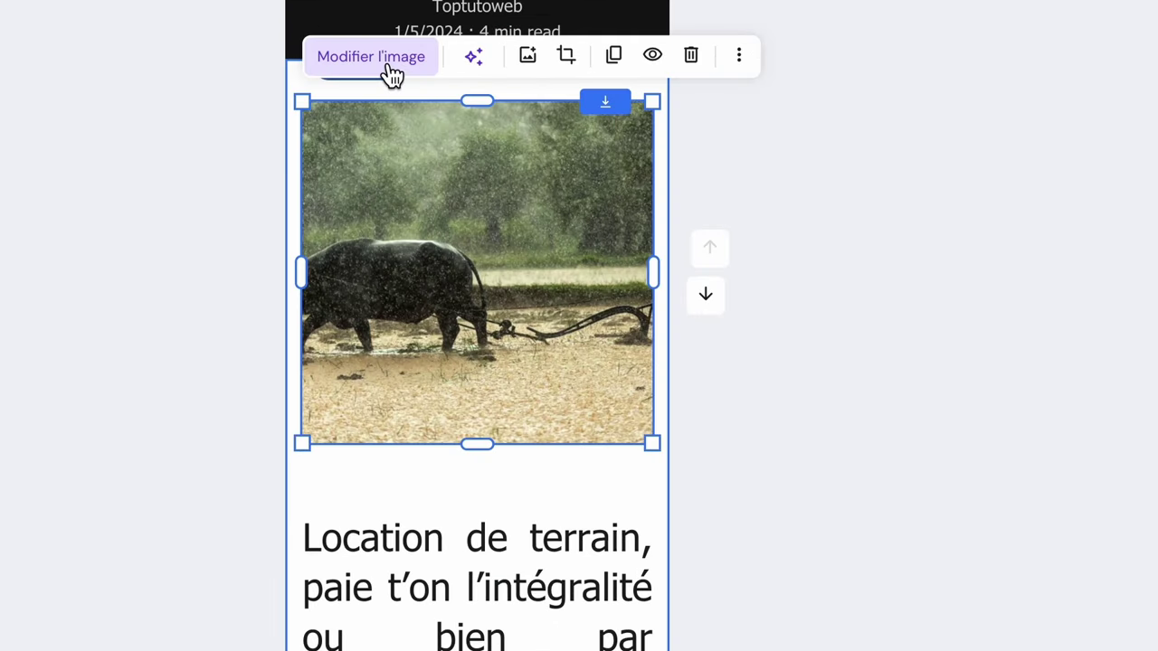
left_click(391, 74)
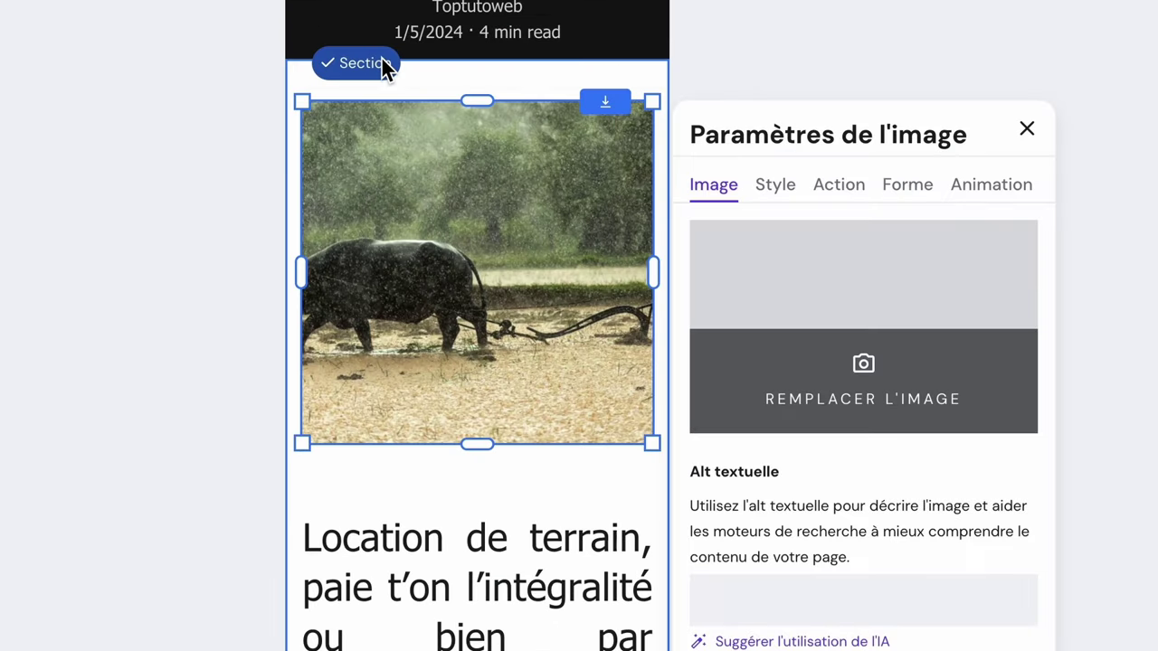
left_click(776, 185)
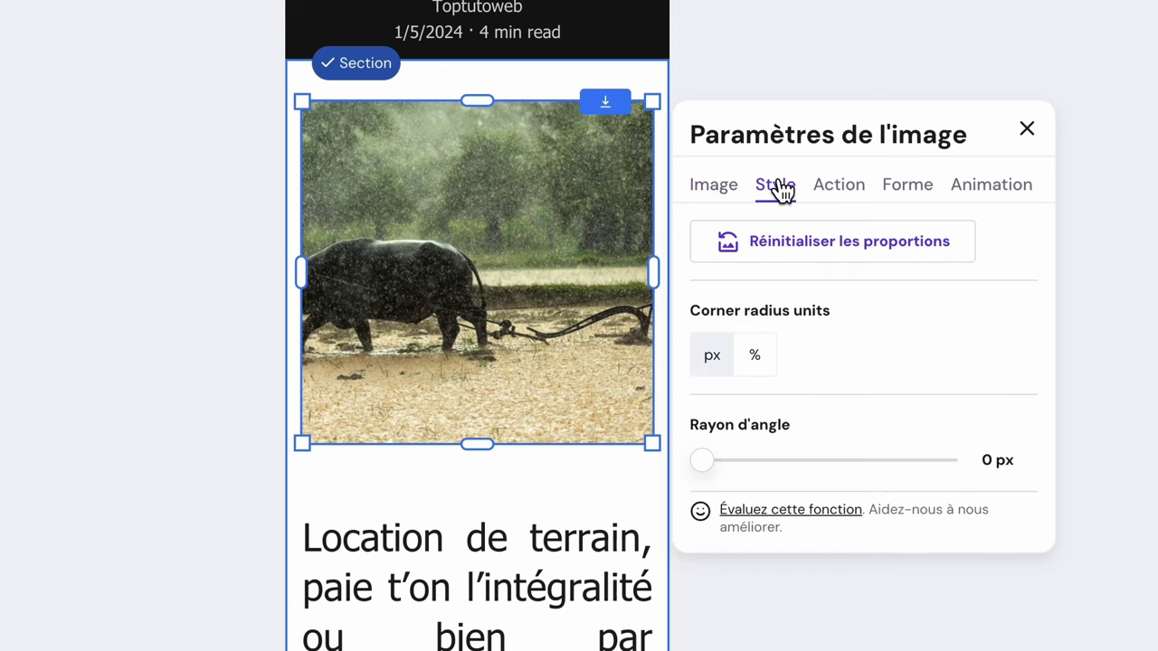
left_click(889, 261)
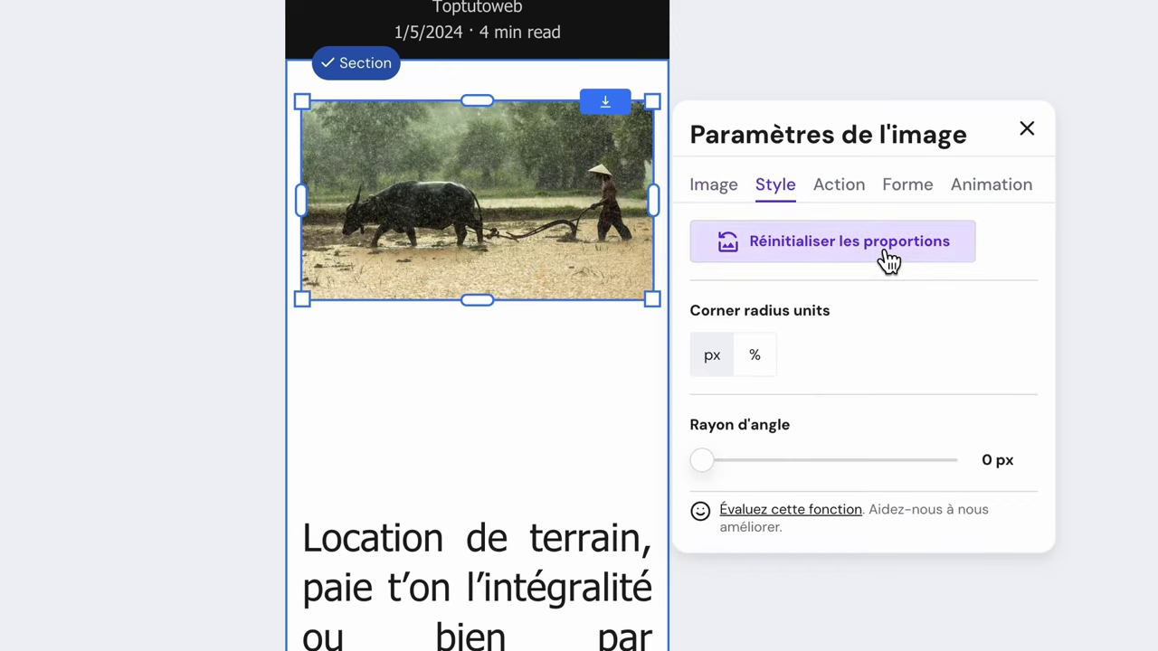
left_click(1028, 129)
Move the article's text block up to just below the buffalo image in the mobile version.
scroll(887, 363, "down", 2)
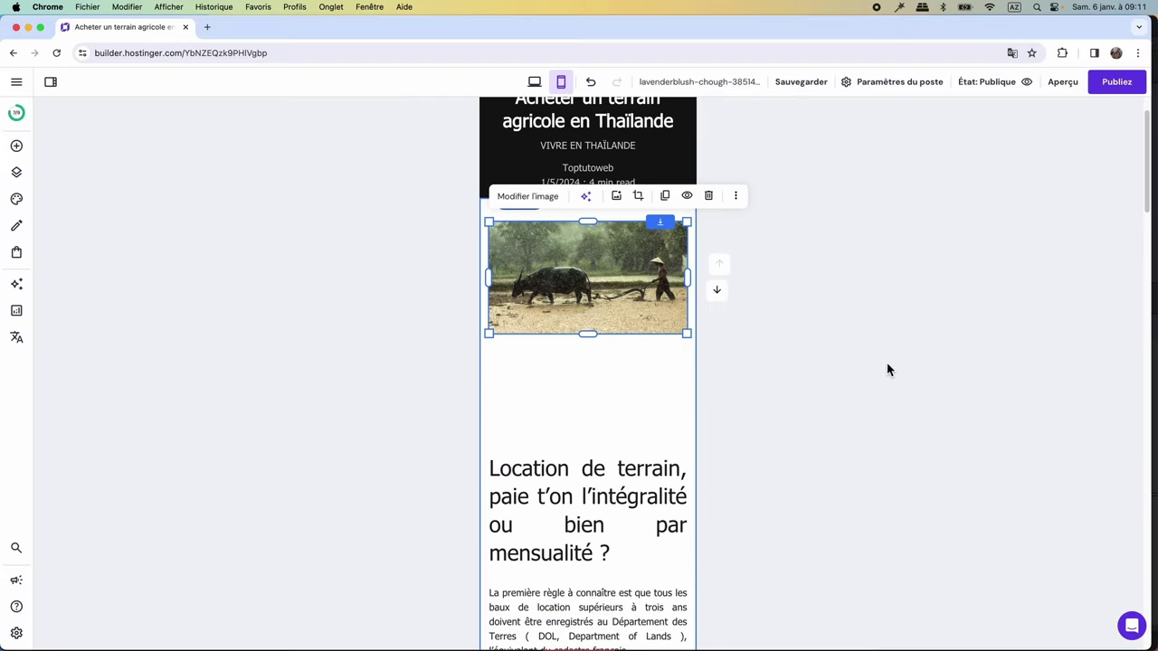
scroll(887, 362, "down", 4)
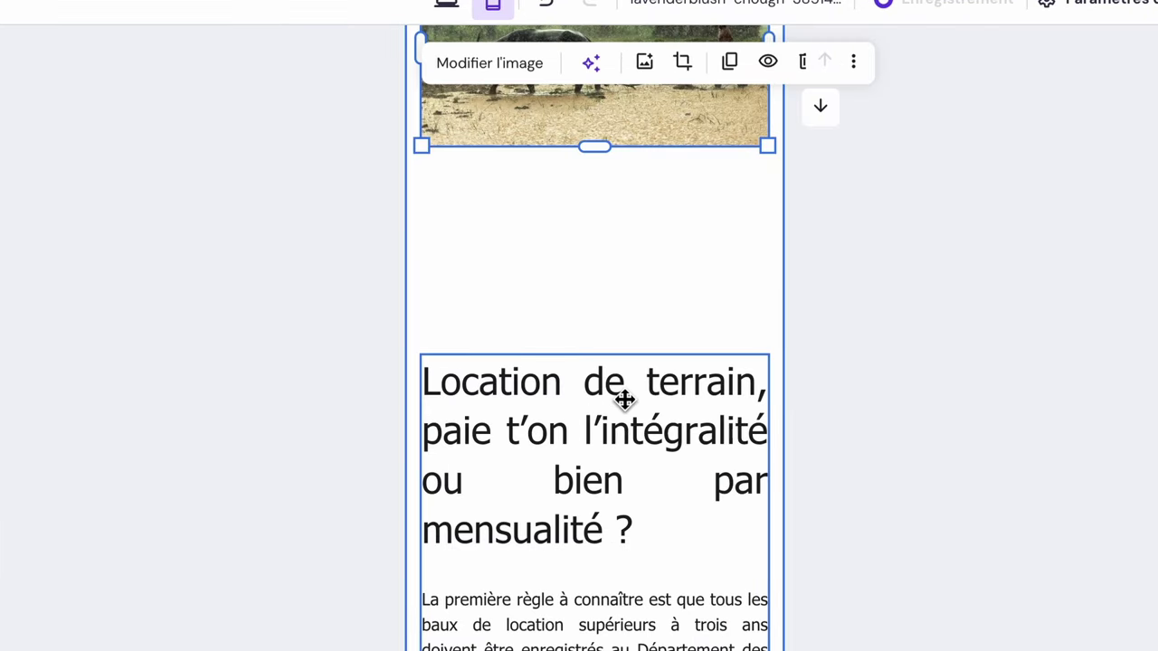
left_click(624, 399)
left_click_drag(620, 408, 619, 215)
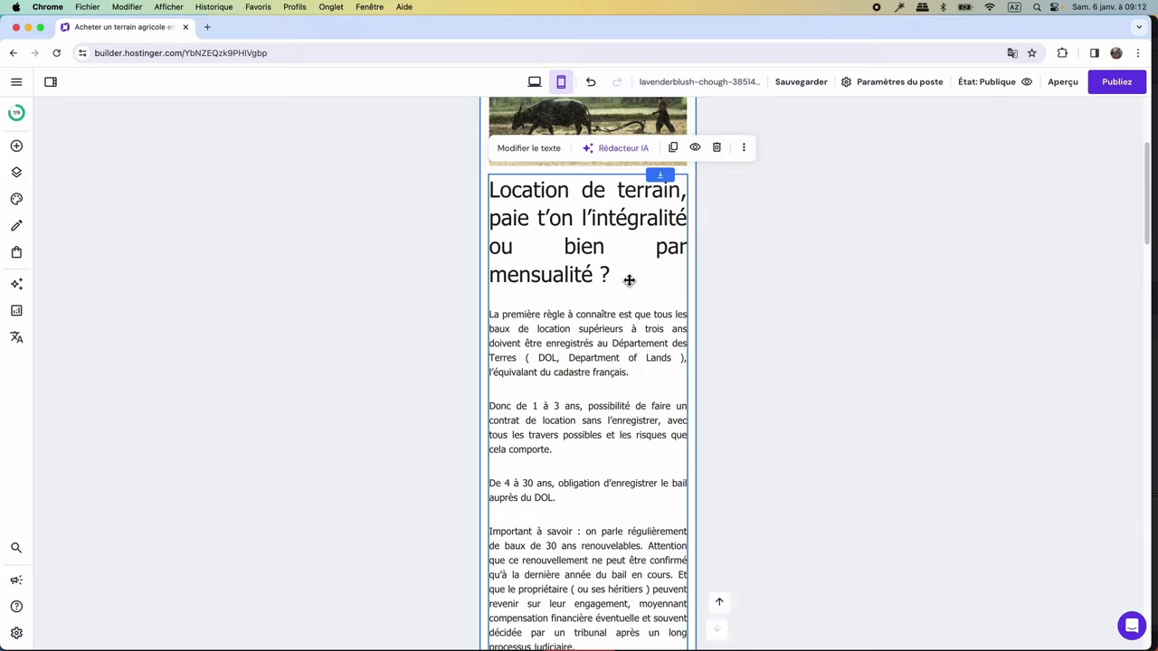
Open the website-wide text style settings from the article's first heading, "Location de terrain, paie t'on l'intégralité ou bien par mensualité ?".
left_click(544, 161)
scroll(584, 272, "up", 5)
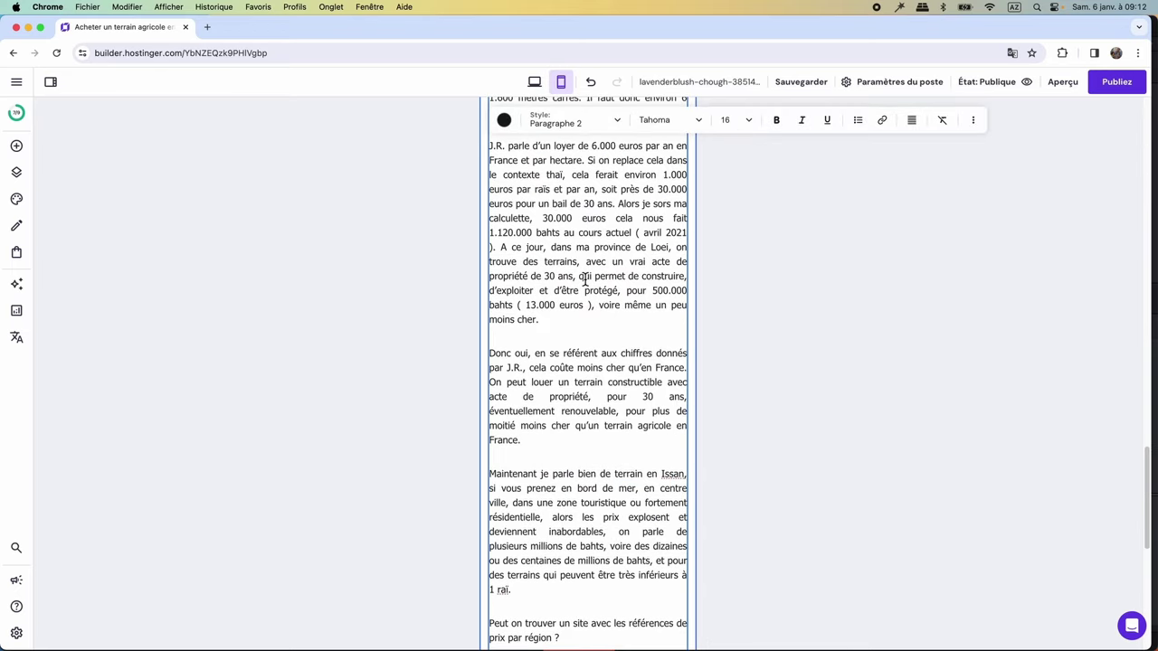
scroll(584, 280, "up", 8)
scroll(586, 280, "up", 5)
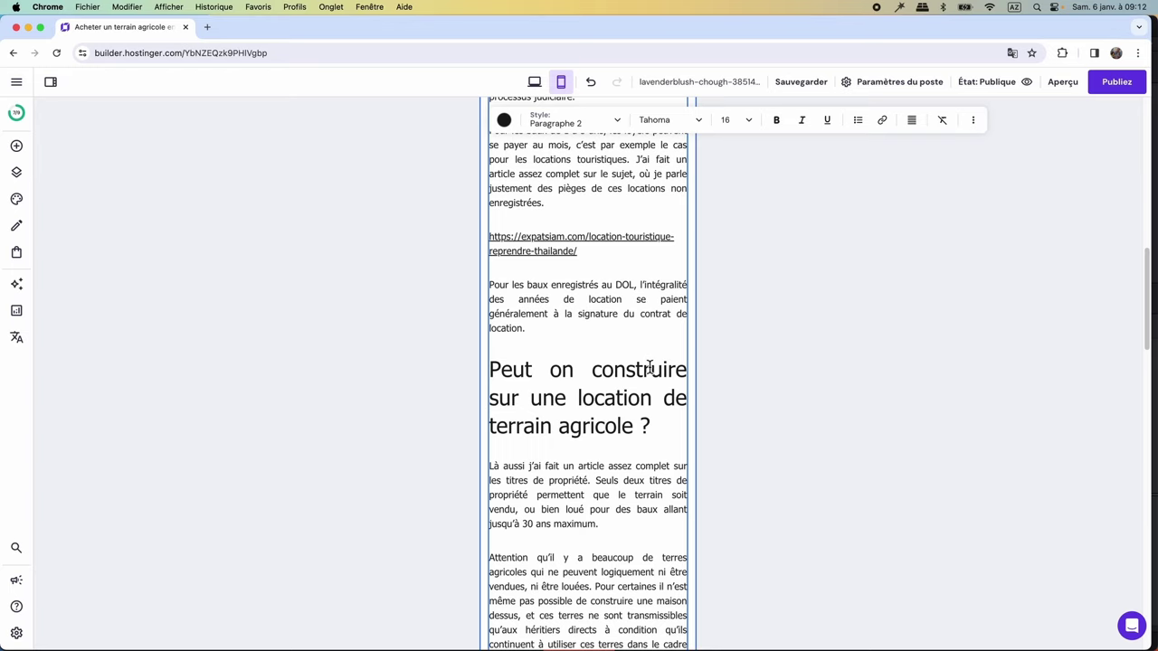
scroll(649, 369, "up", 10)
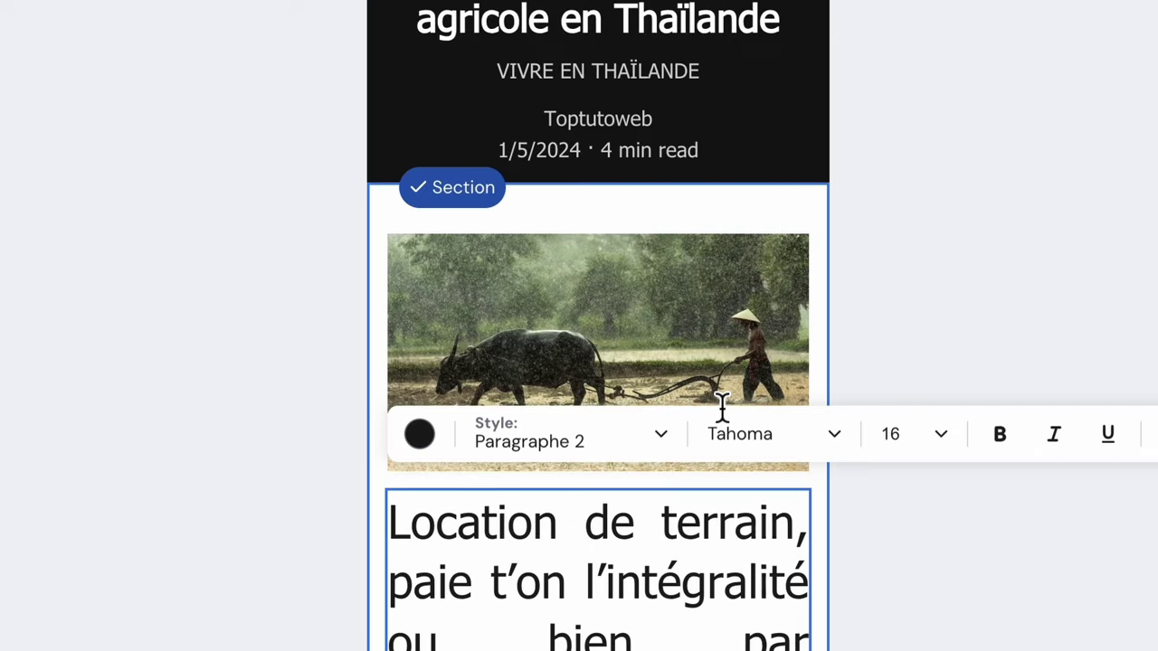
scroll(722, 408, "down", 3)
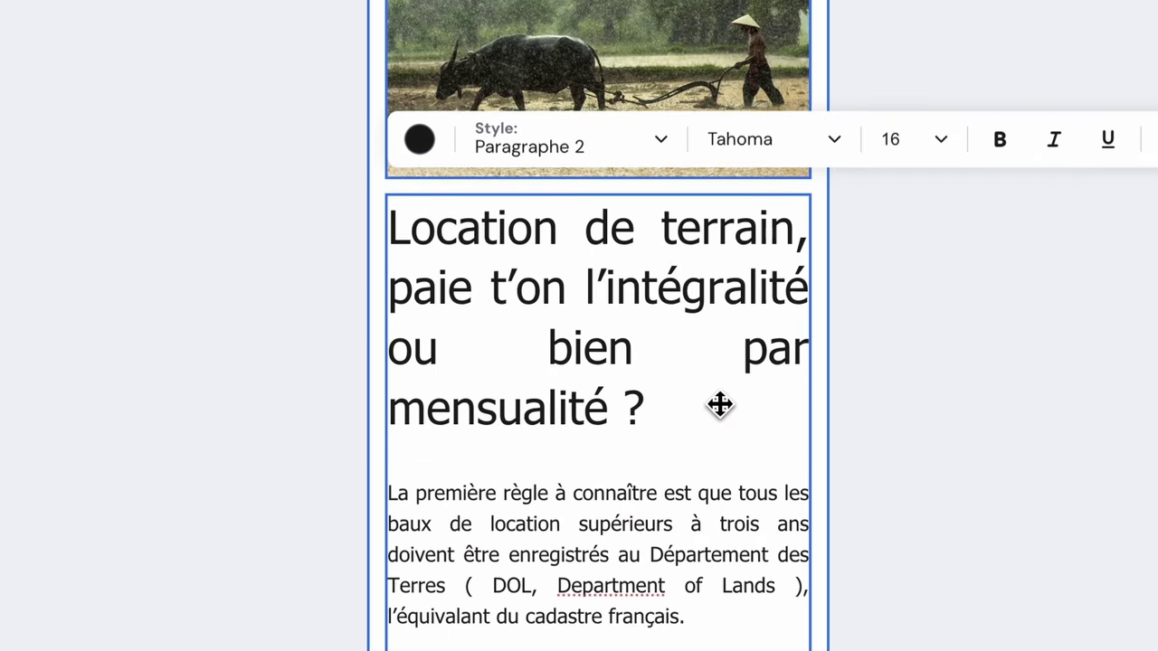
left_click(621, 295)
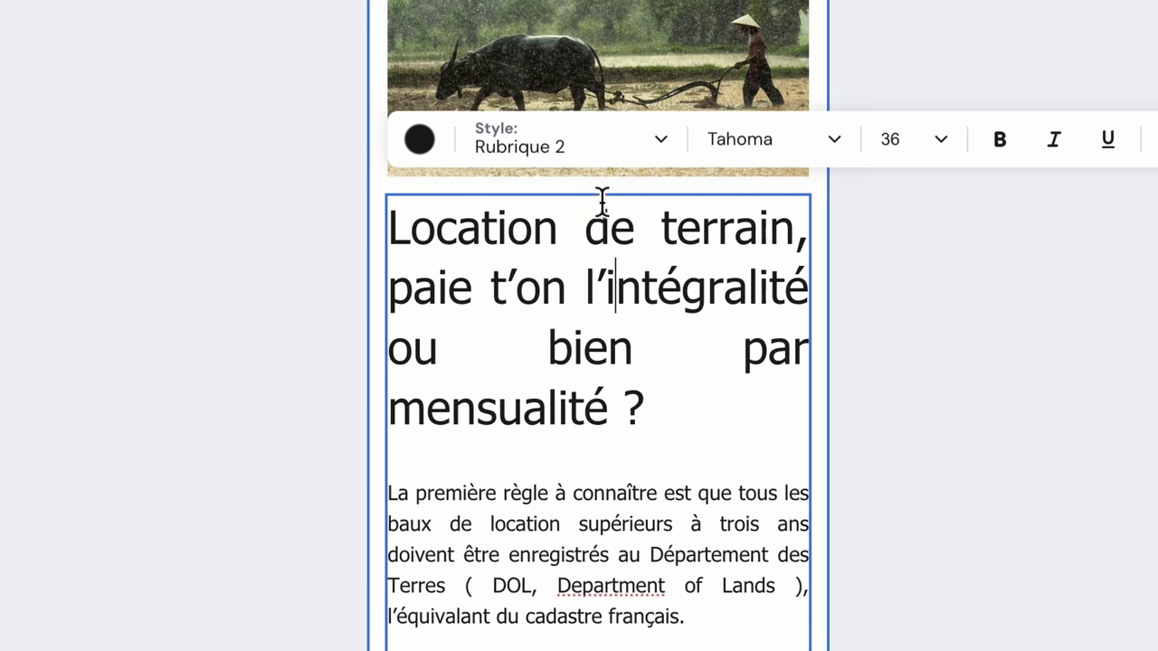
left_click(674, 156)
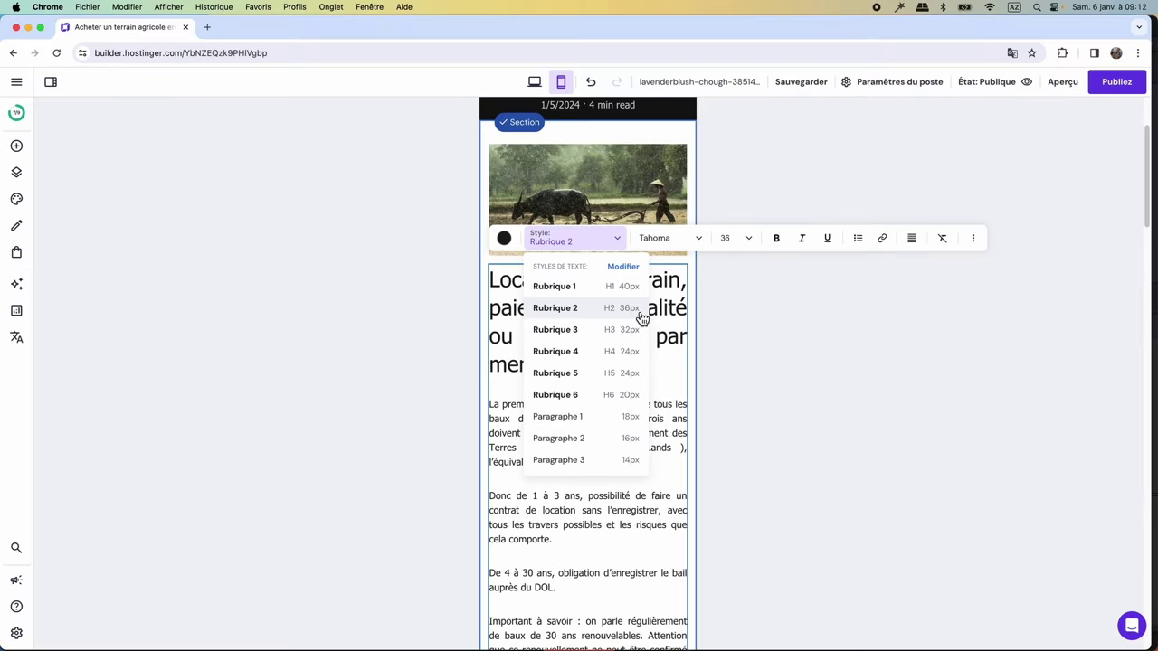
left_click(624, 266)
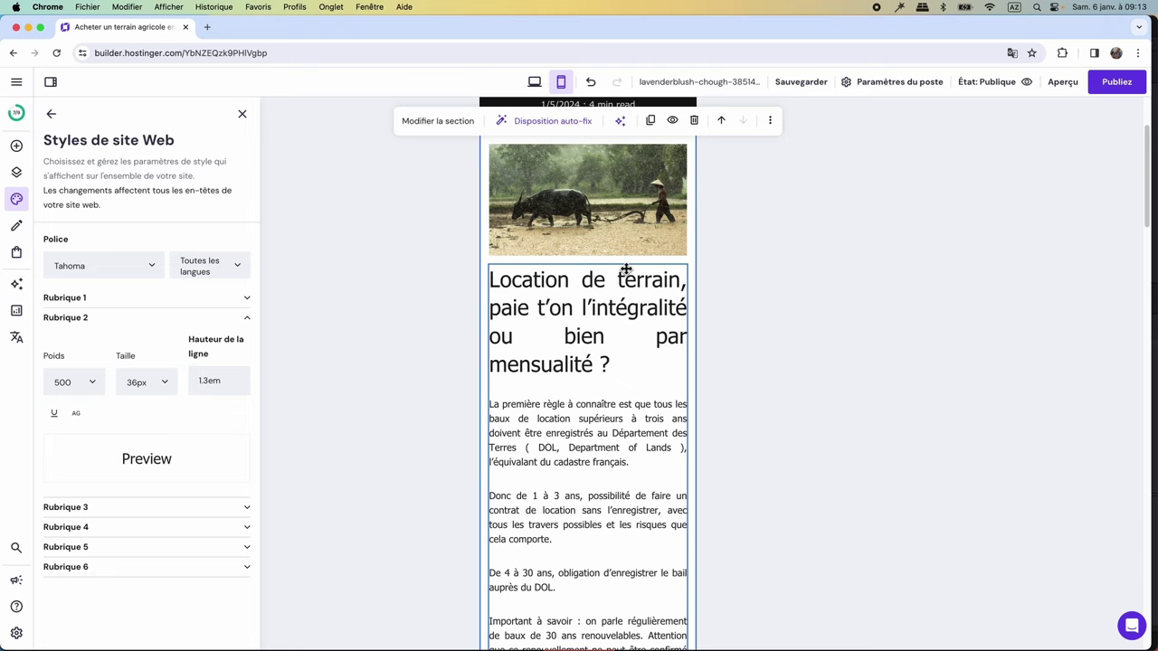
Set the Rubrique 2 heading size to 24px in the website text styles.
left_click(247, 318)
left_click(248, 319)
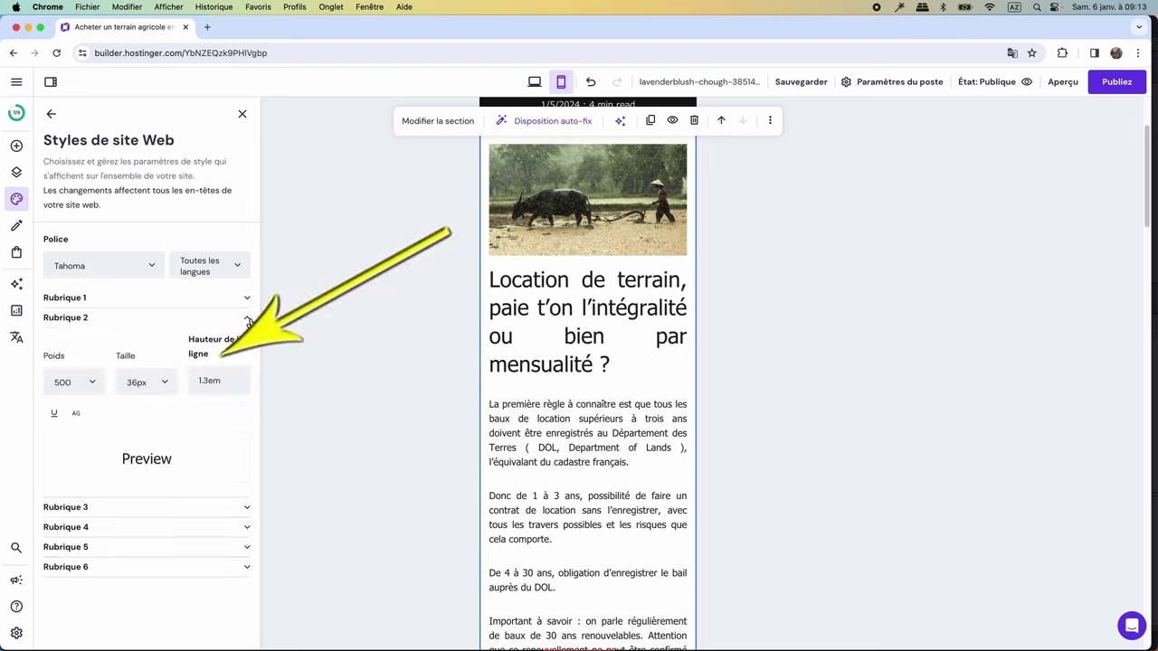
left_click(163, 387)
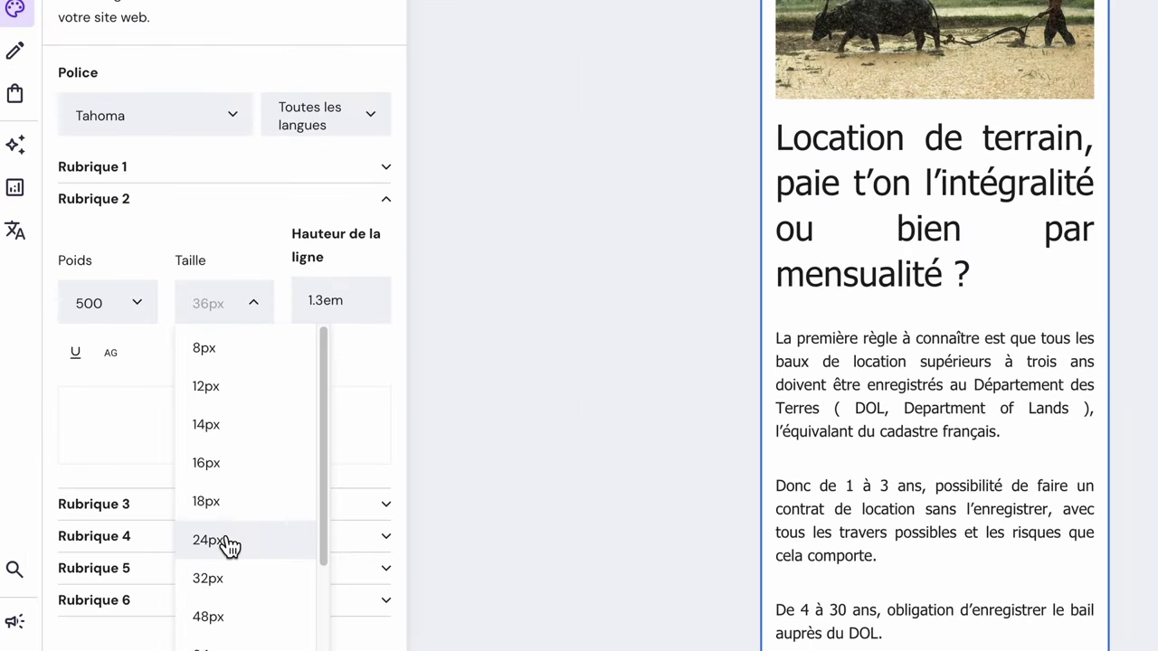
left_click(228, 543)
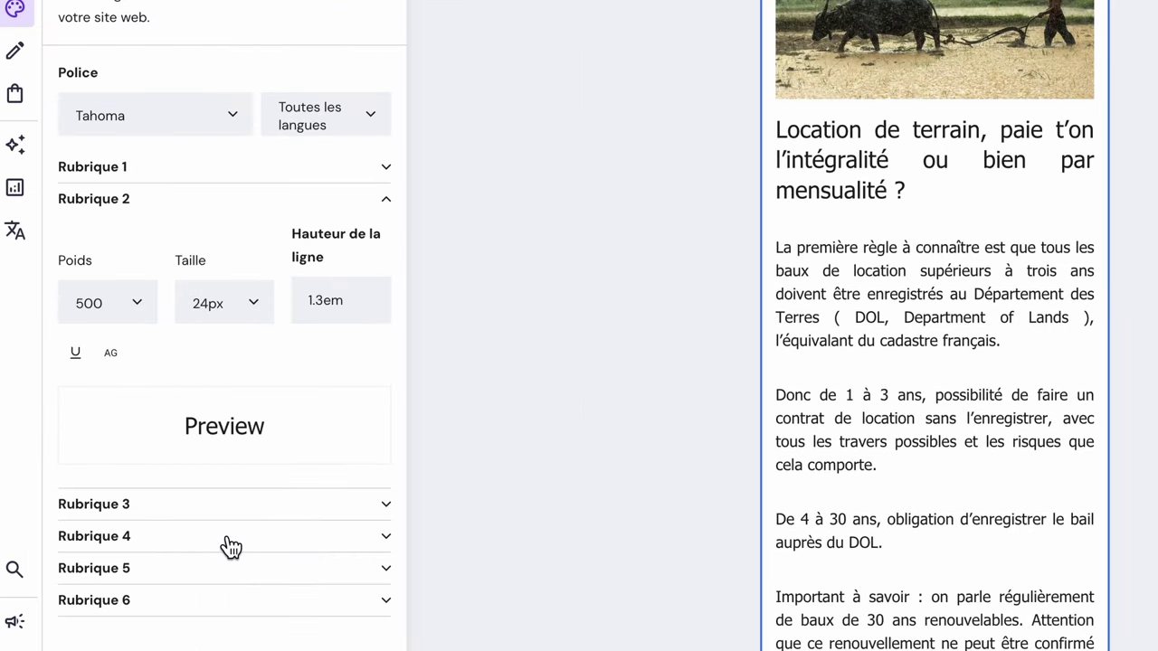
Set the Rubrique 1 heading size to 32px and the Rubrique 3 size to 18px.
left_click(258, 179)
left_click(225, 270)
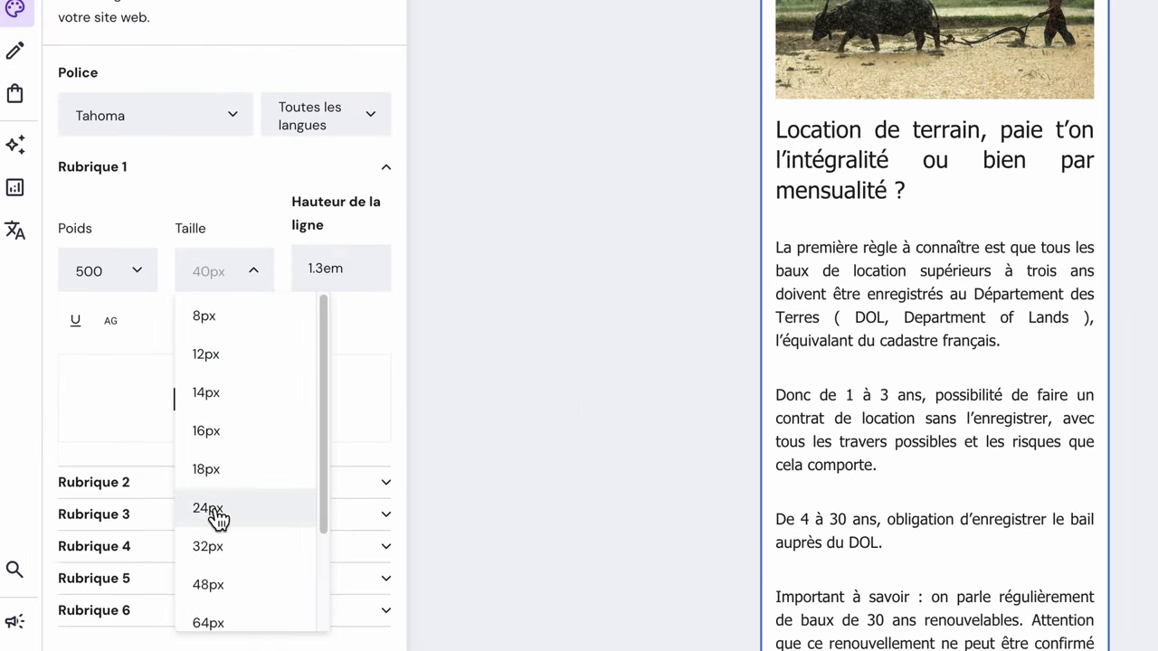
left_click(215, 548)
left_click(192, 520)
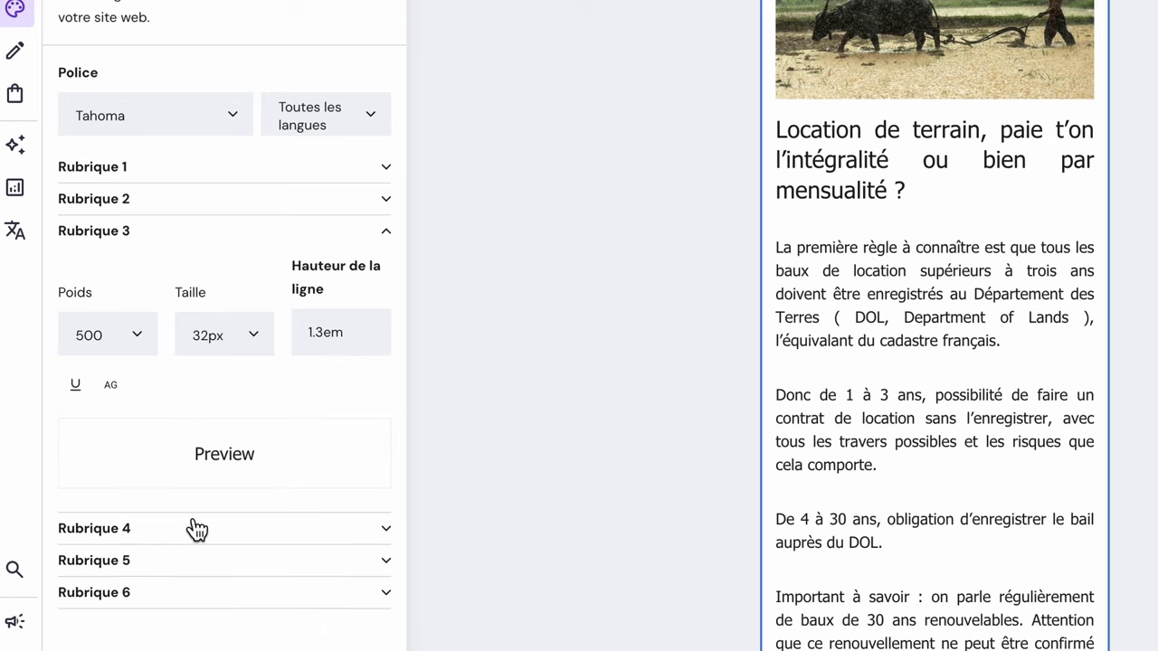
left_click(222, 335)
left_click(212, 543)
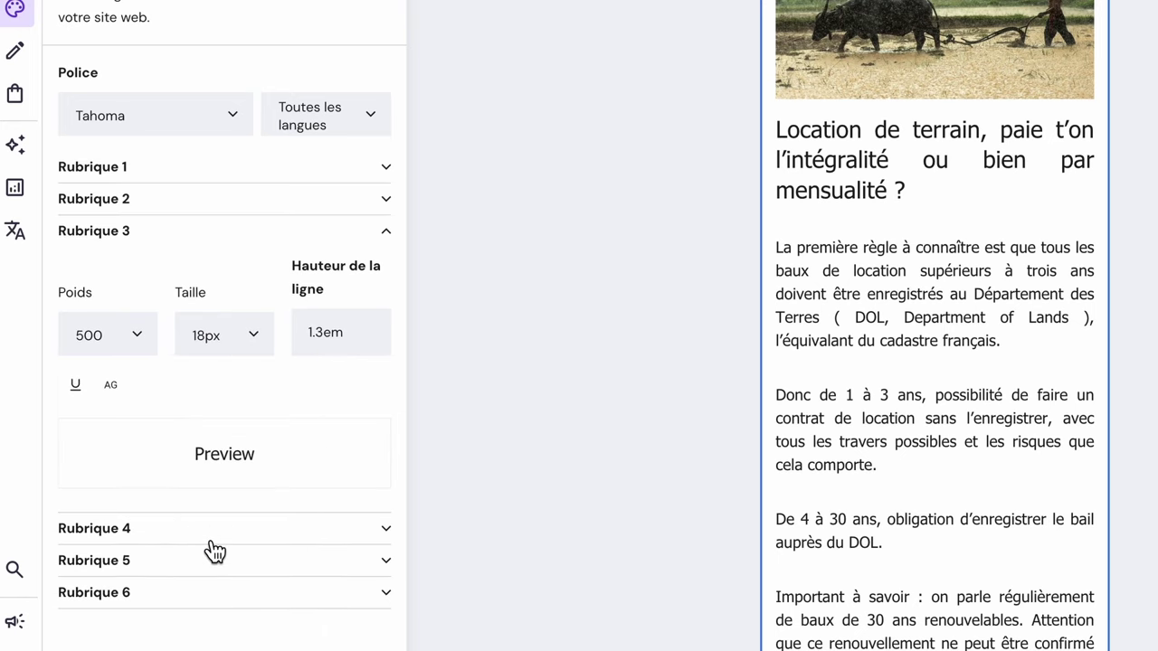
Set the Rubrique 4 and Rubrique 6 sizes to 16px, adjust Rubrique 5 as well, and close the website styles.
left_click(206, 532)
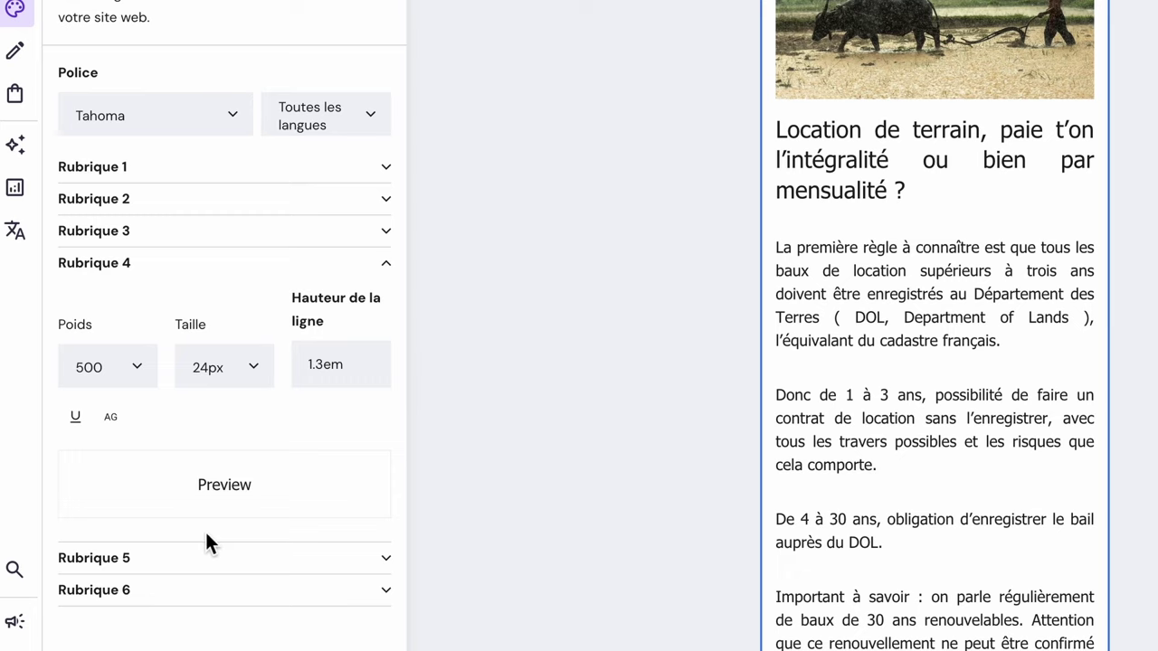
left_click(251, 370)
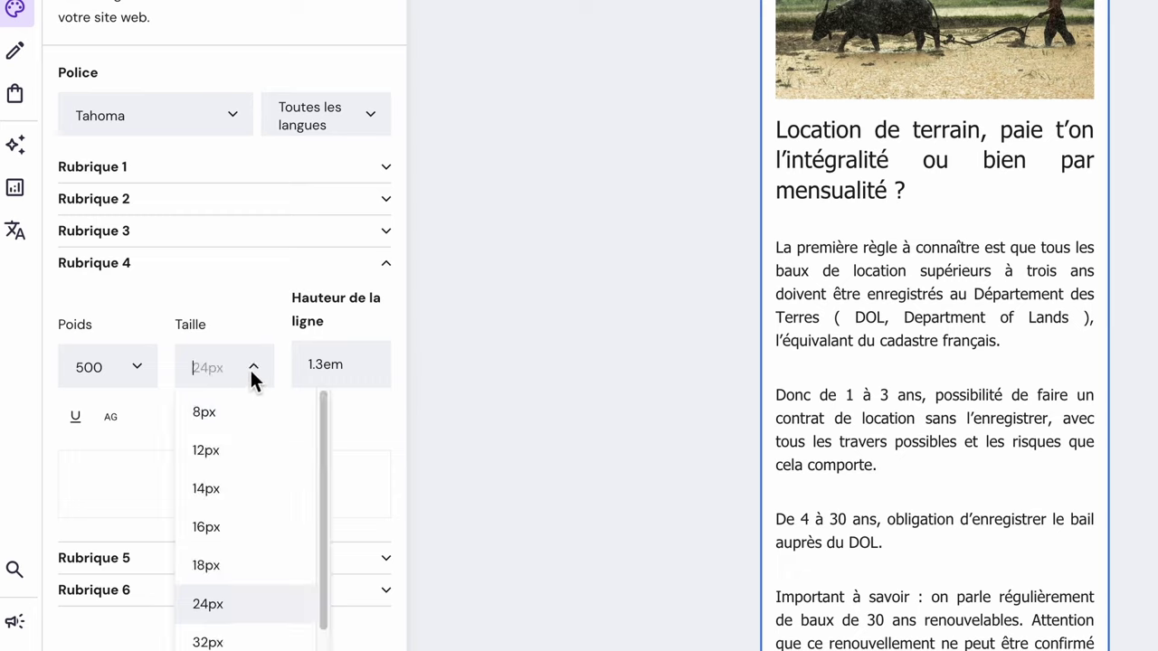
left_click(209, 527)
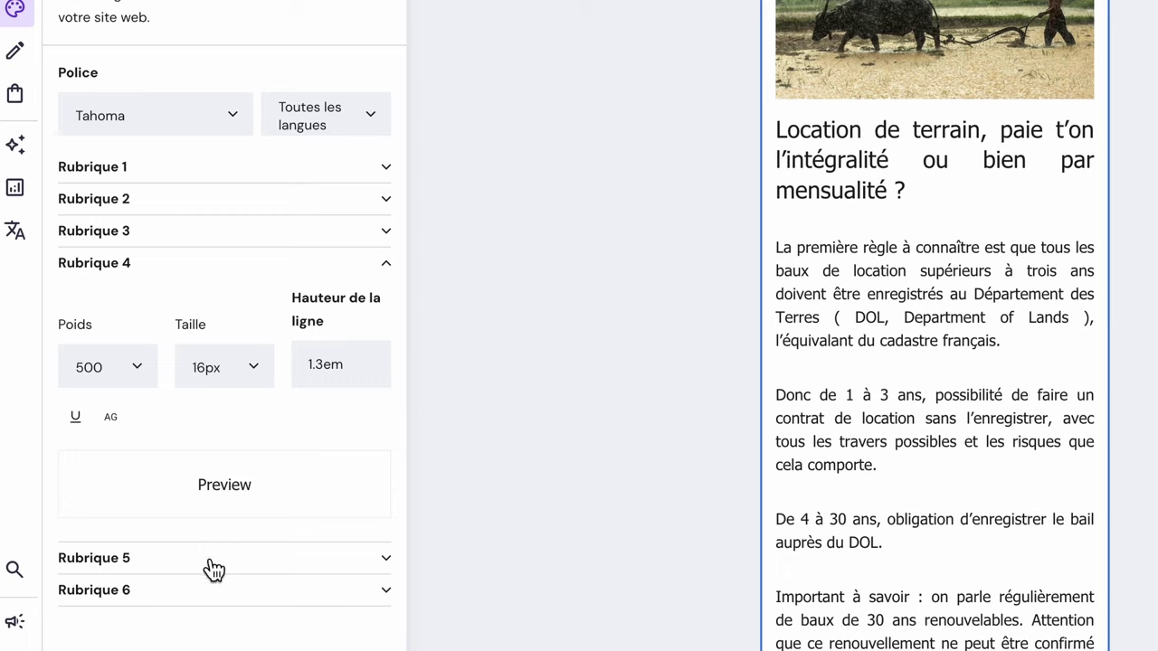
left_click(212, 566)
left_click(242, 398)
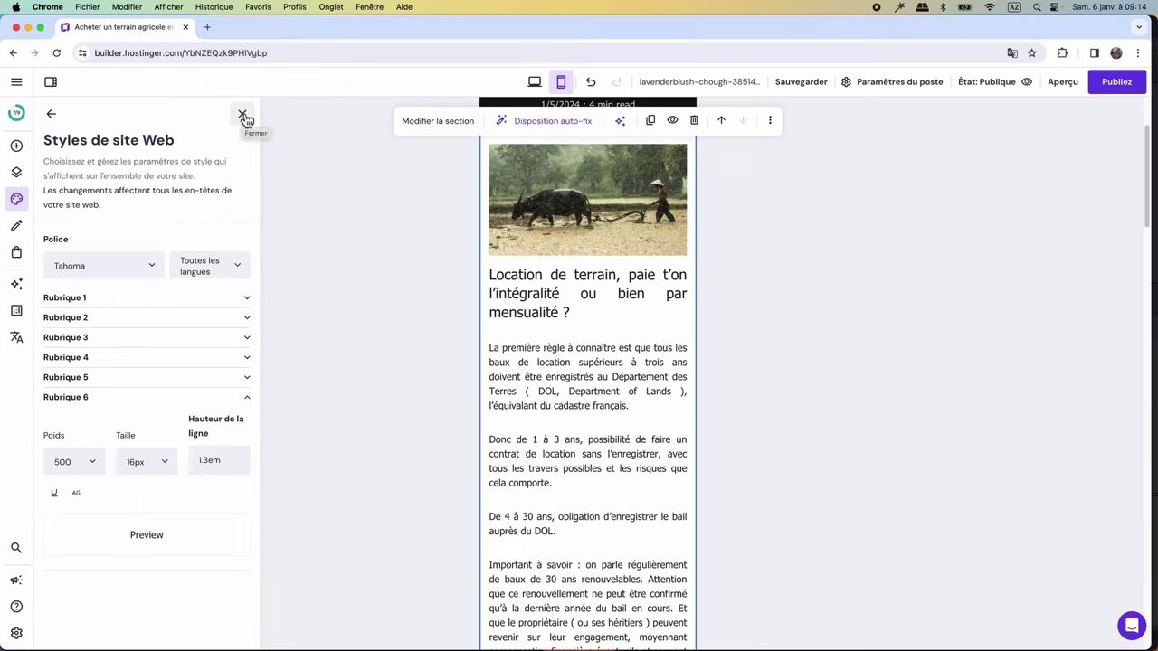
left_click(241, 114)
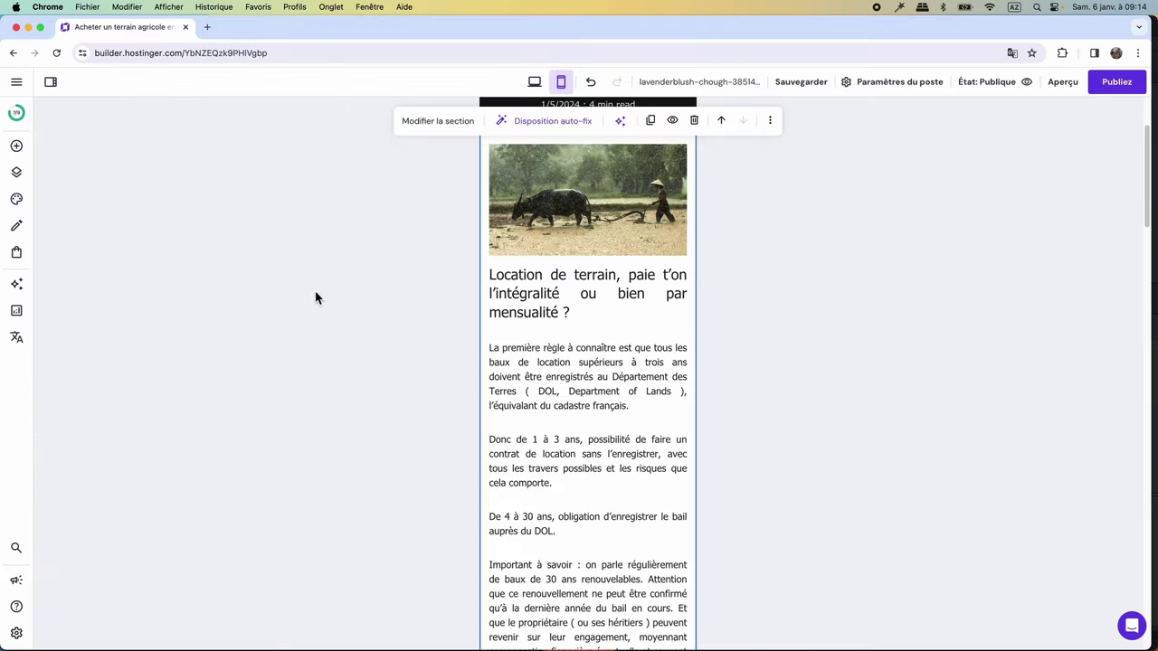
Check the resized headings in the article's mobile version and look through the post in the mobile preview.
left_click(561, 468)
scroll(569, 447, "down", 10)
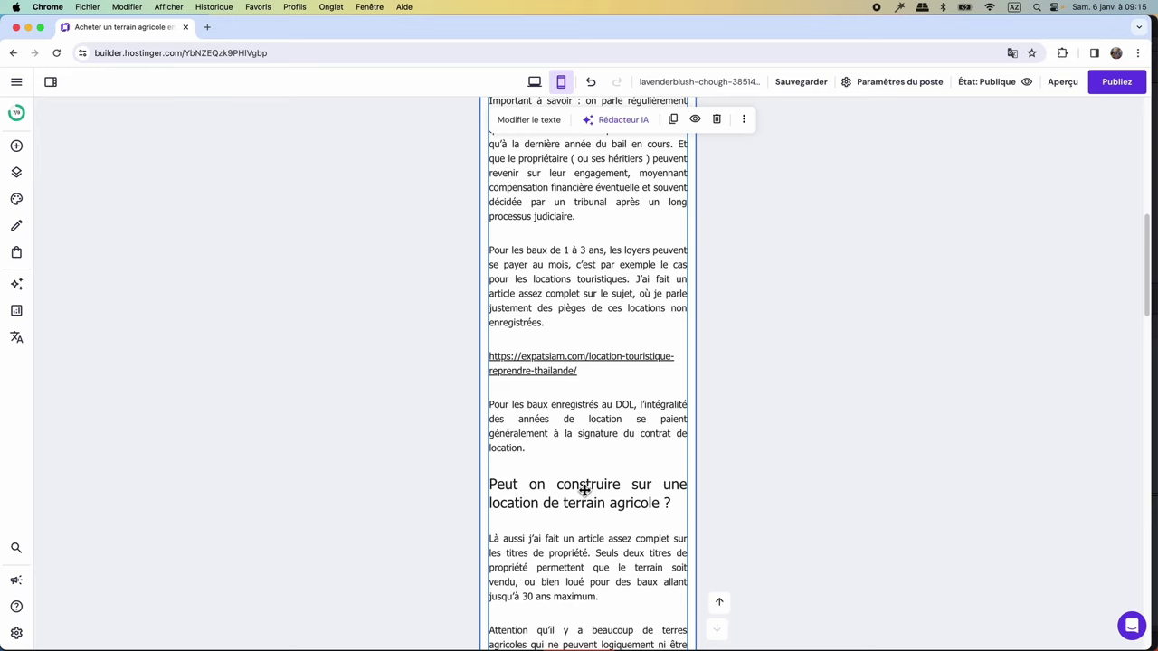
left_click(1064, 89)
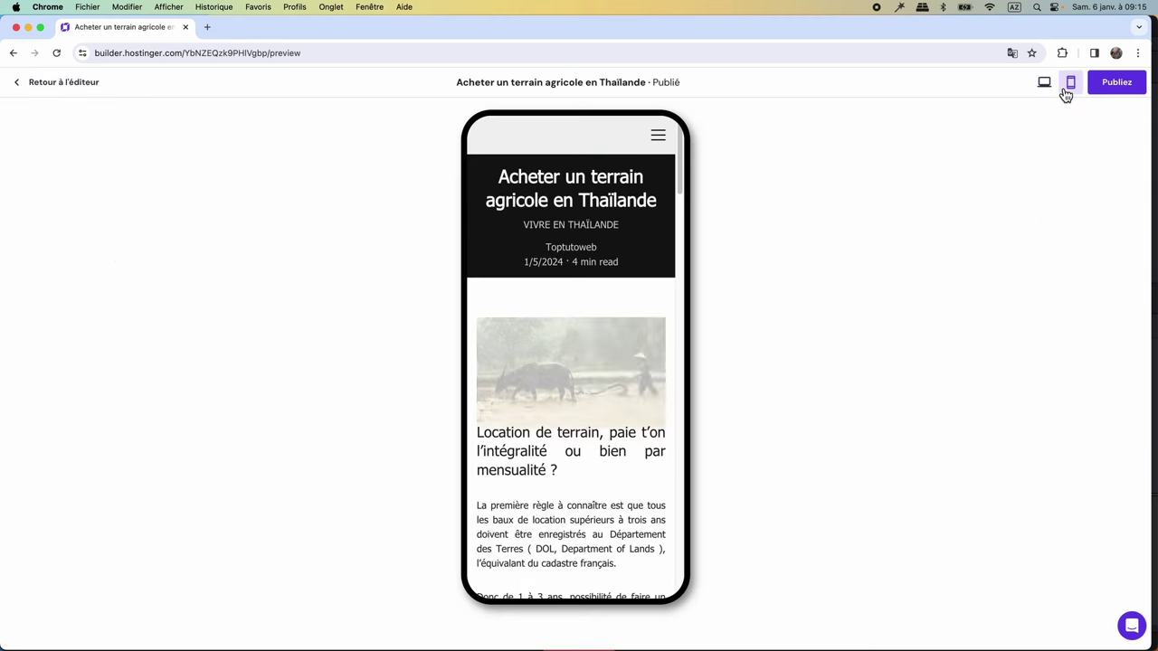
scroll(569, 530, "down", 6)
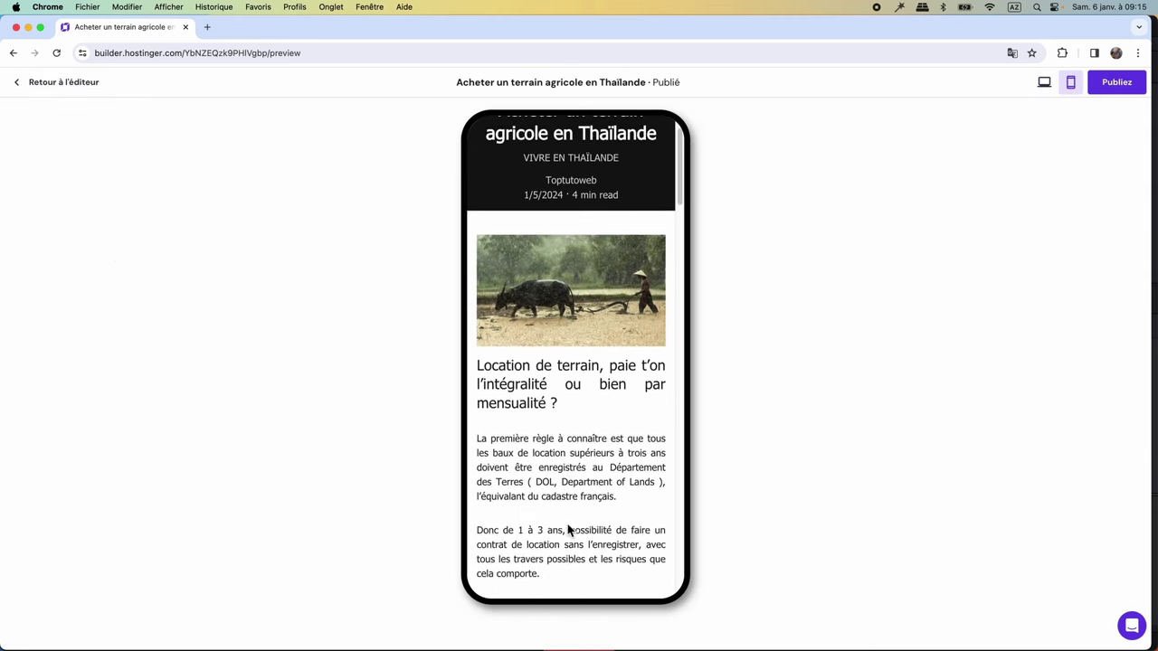
scroll(568, 530, "down", 10)
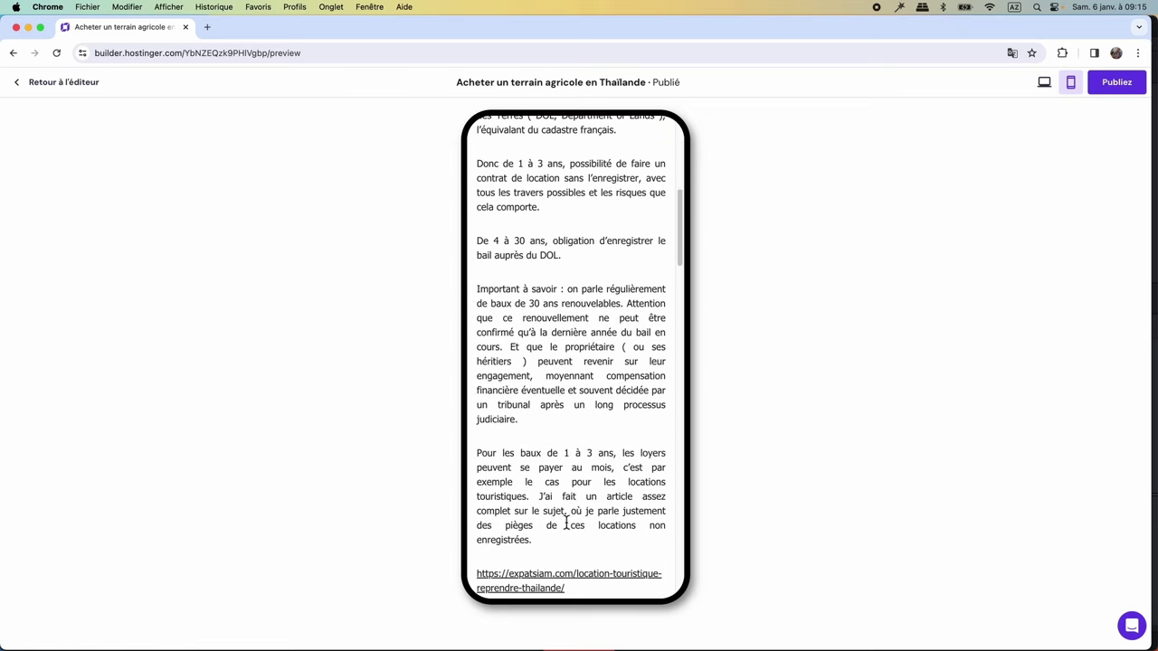
scroll(567, 524, "down", 3)
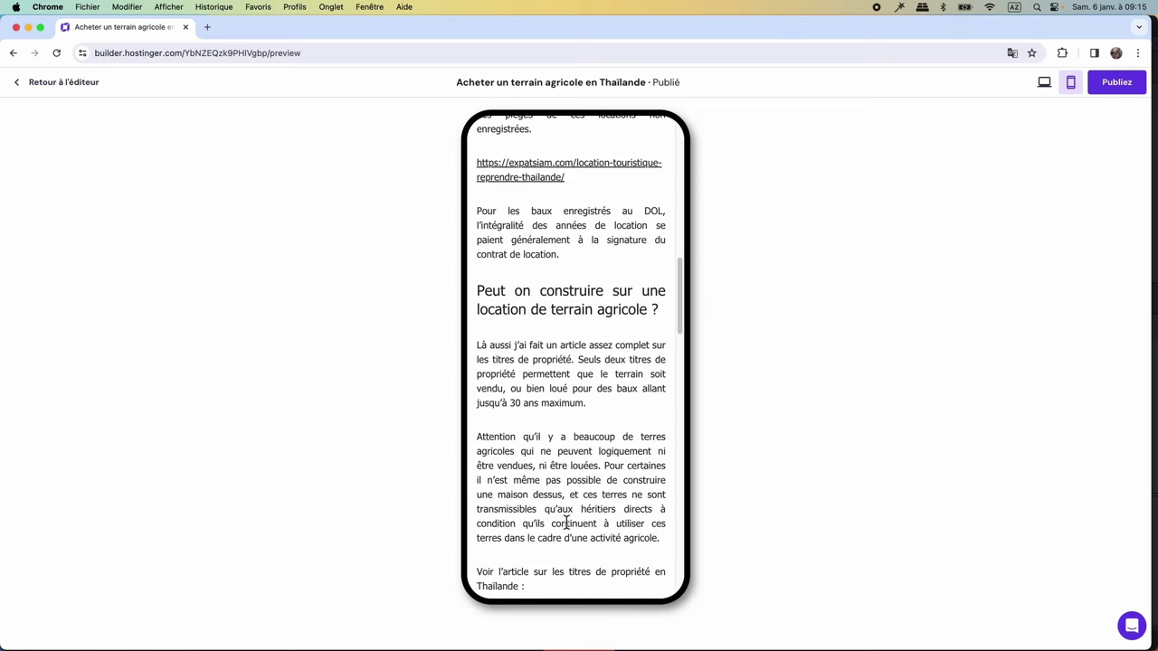
scroll(566, 524, "up", 20)
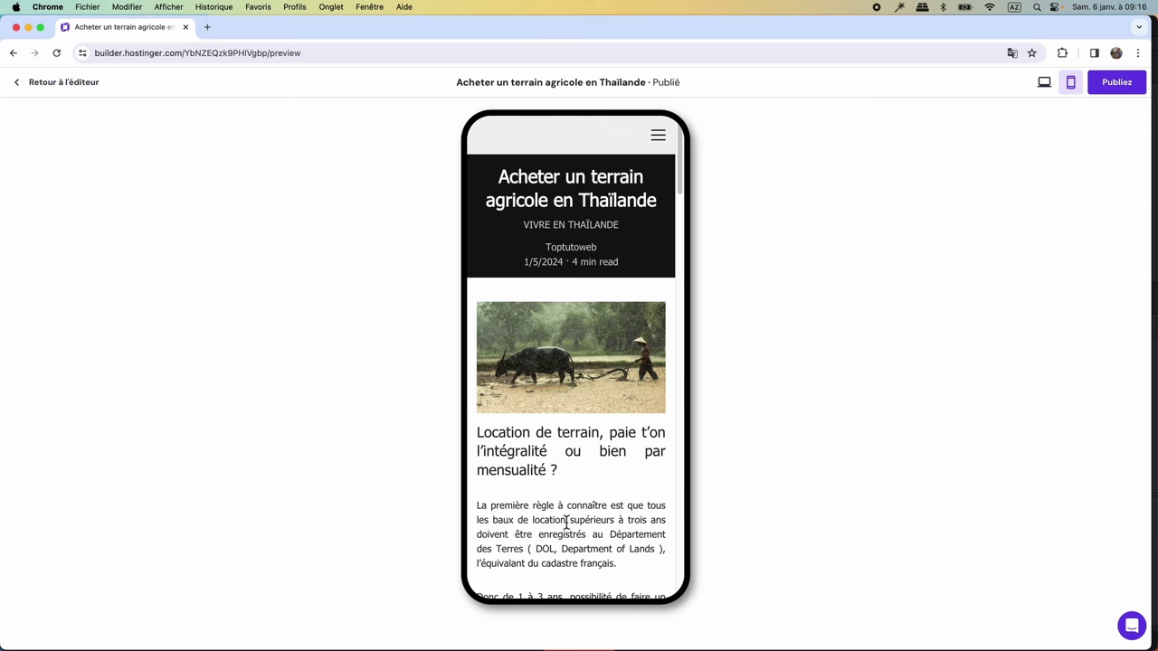
Look through the post in the desktop preview and return to the editor.
left_click(1044, 83)
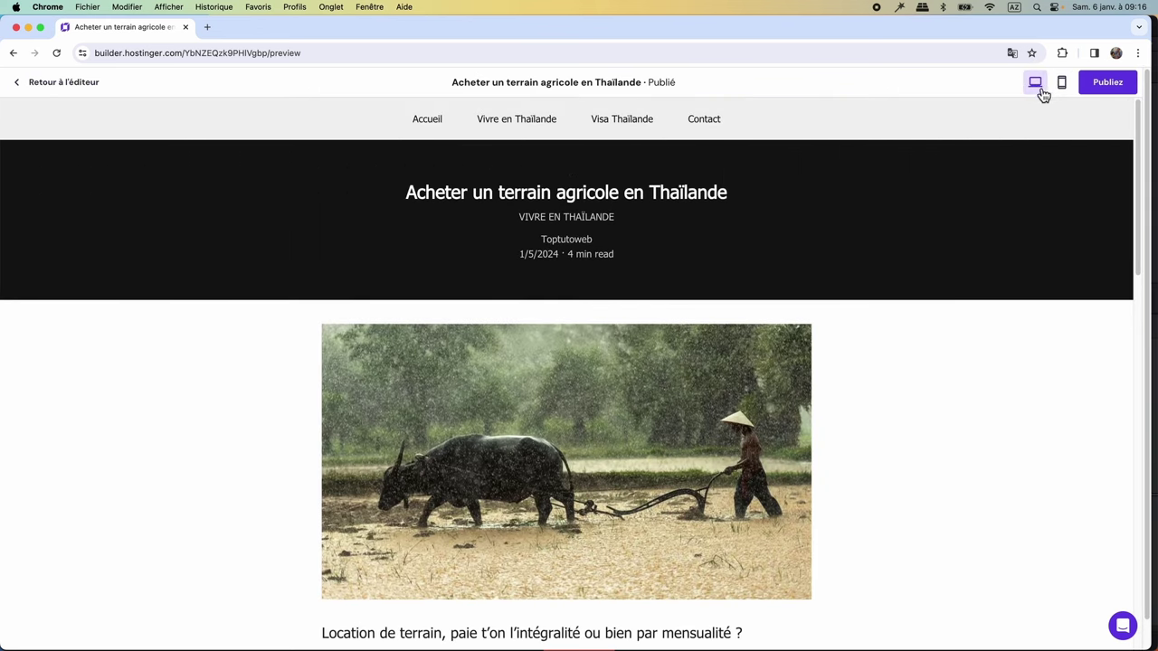
scroll(704, 379, "down", 4)
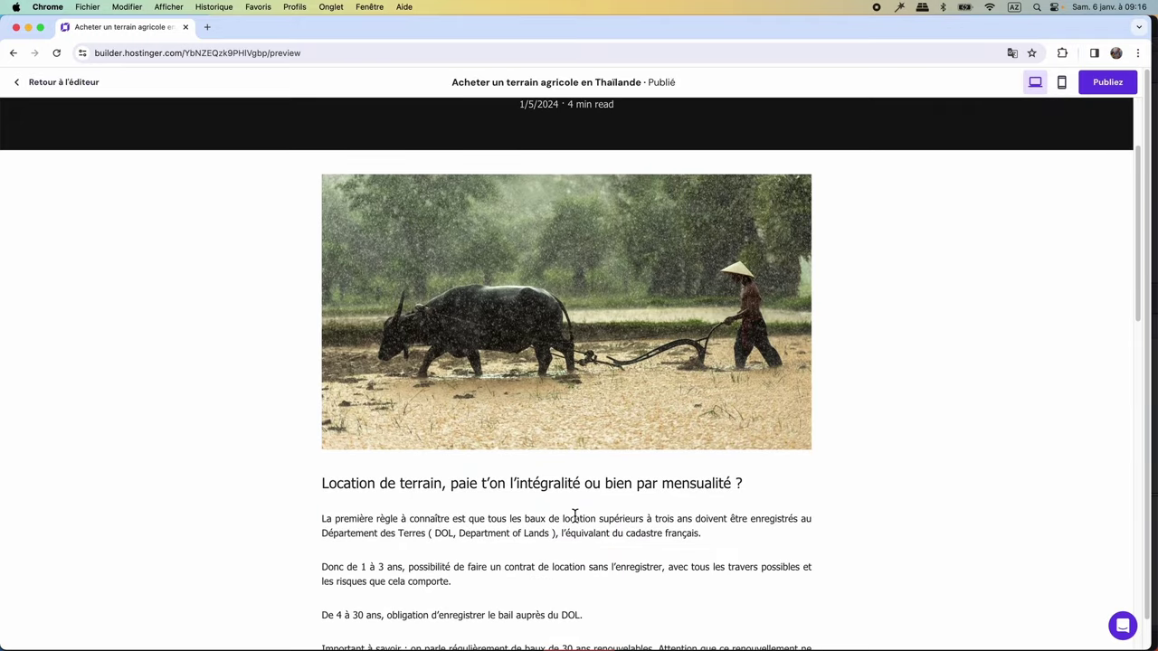
scroll(621, 487, "down", 5)
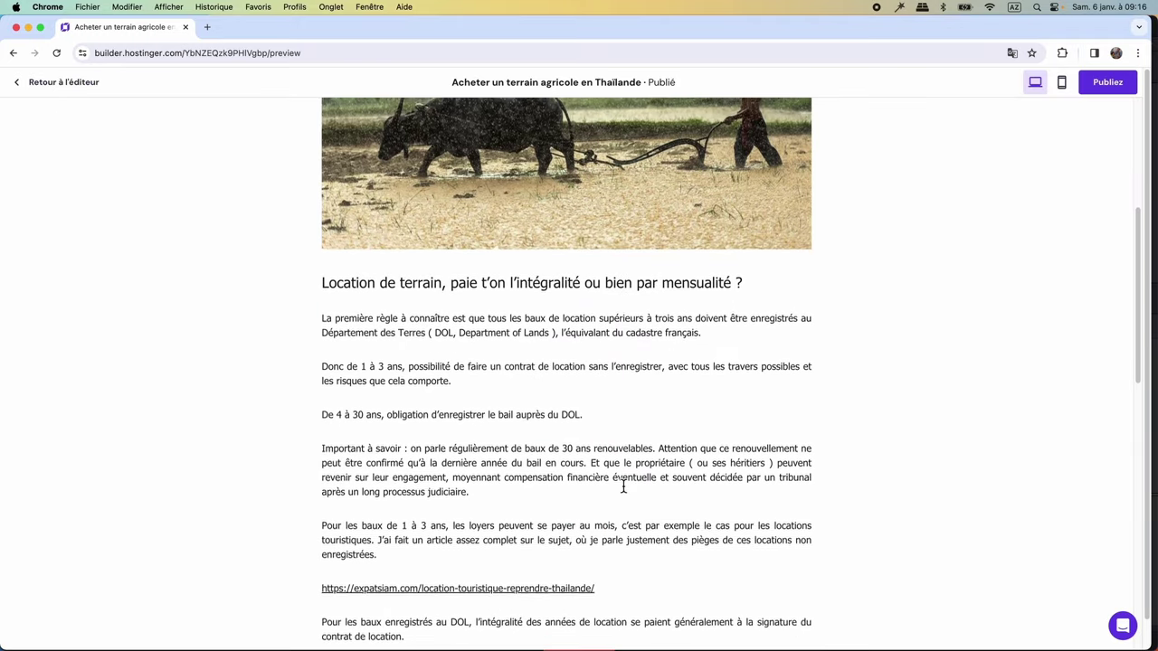
scroll(622, 488, "up", 10)
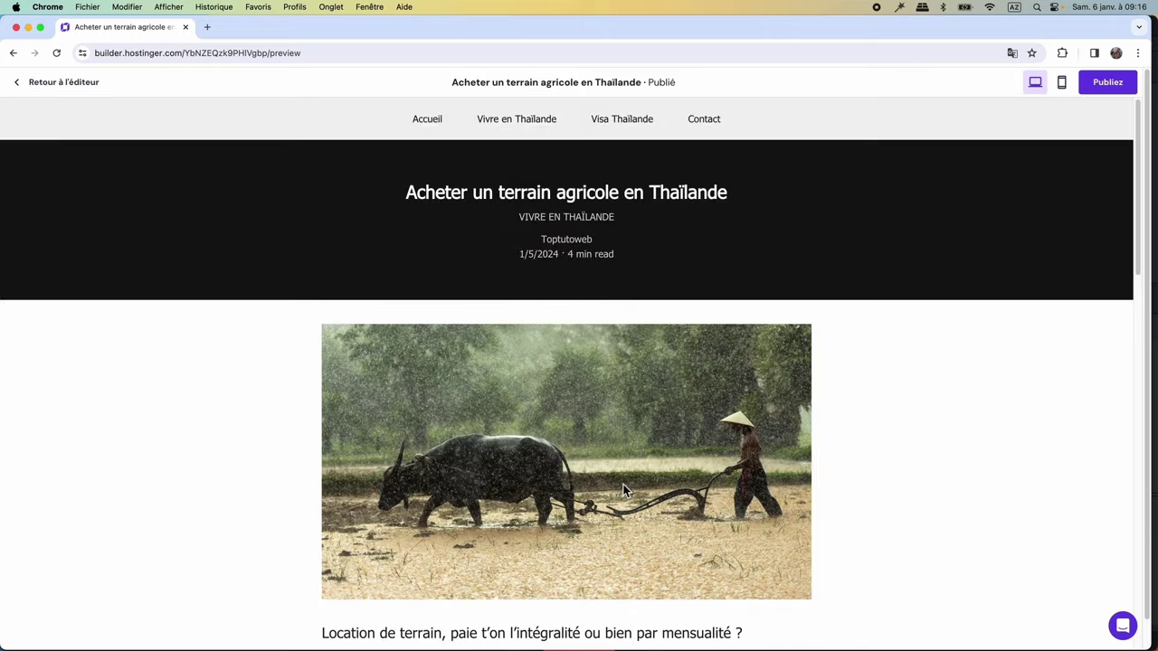
left_click(65, 82)
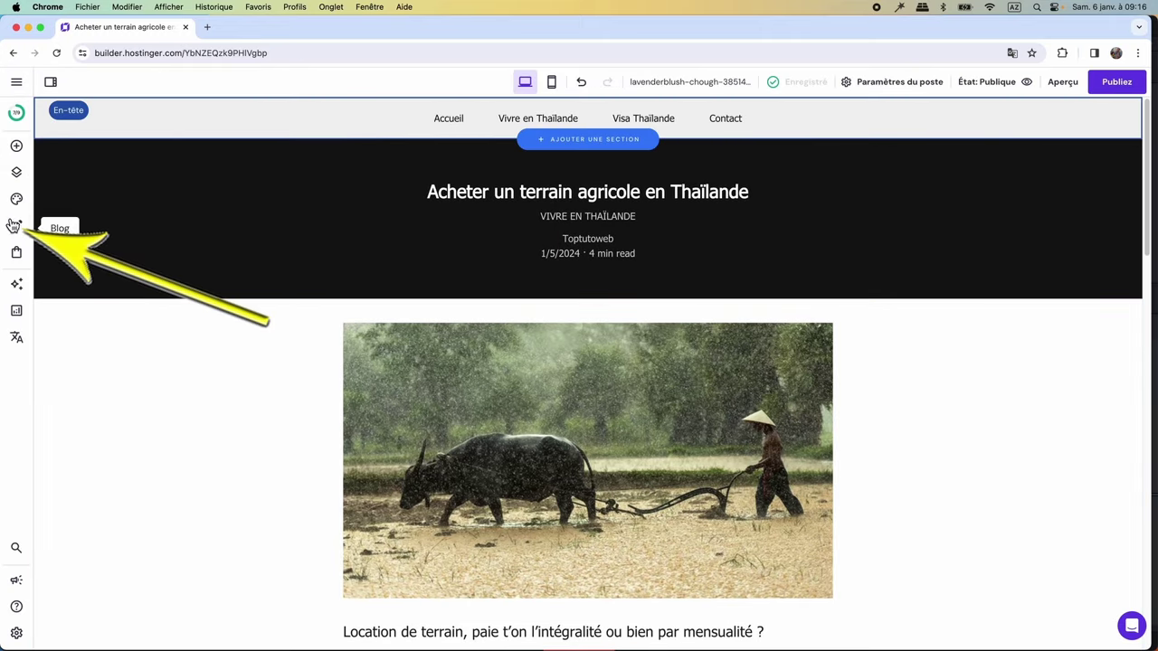
Start a new AI-generated blog post with a Formal tone of voice and a content length of 1500-2000 words.
left_click(16, 228)
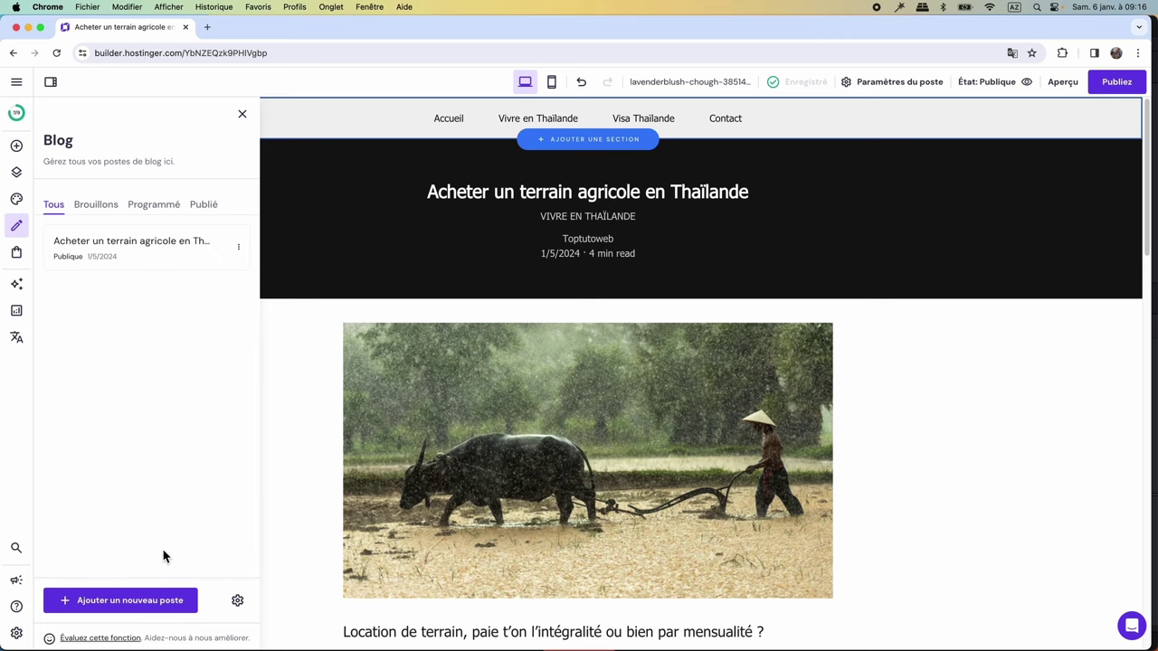
left_click(147, 604)
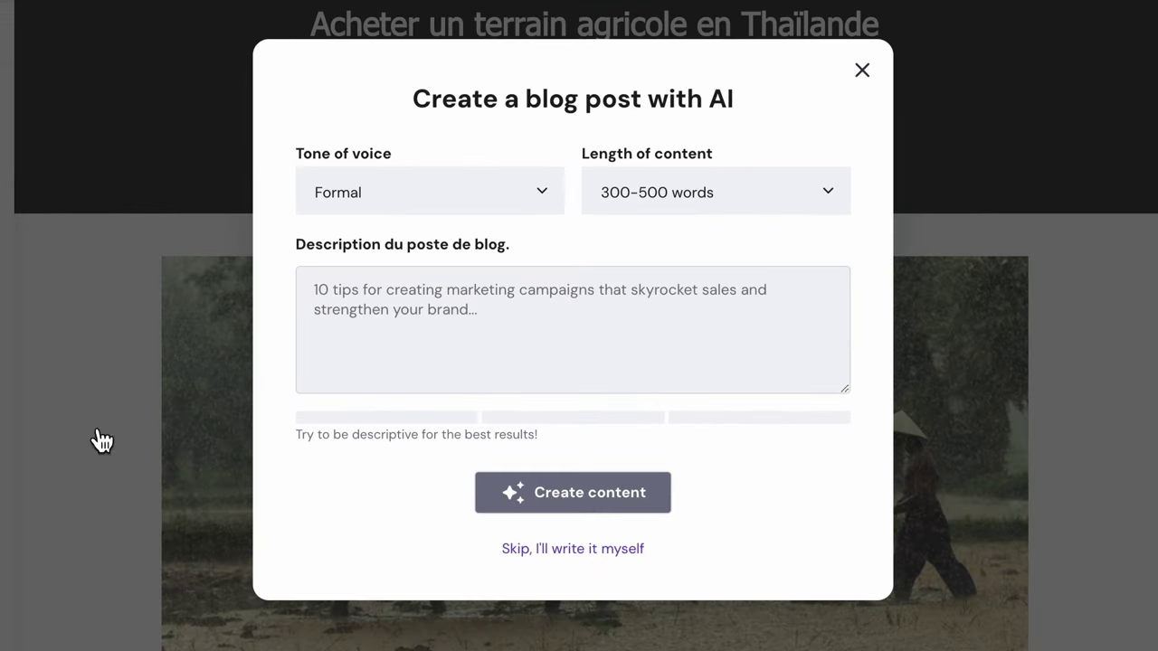
left_click(540, 192)
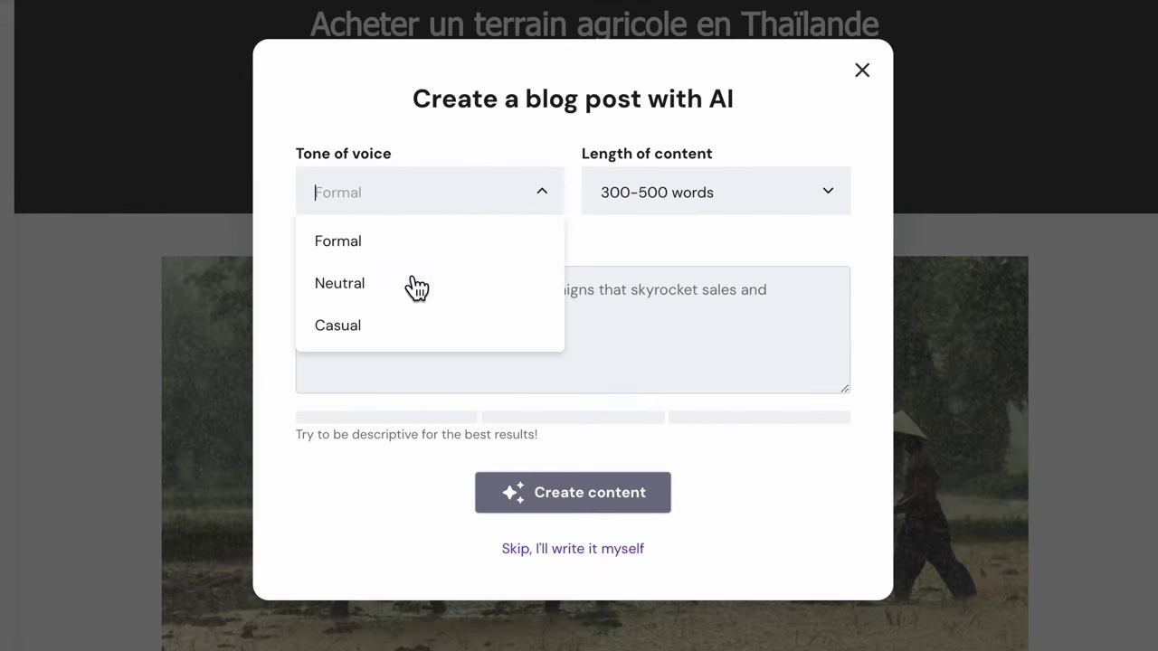
left_click(380, 242)
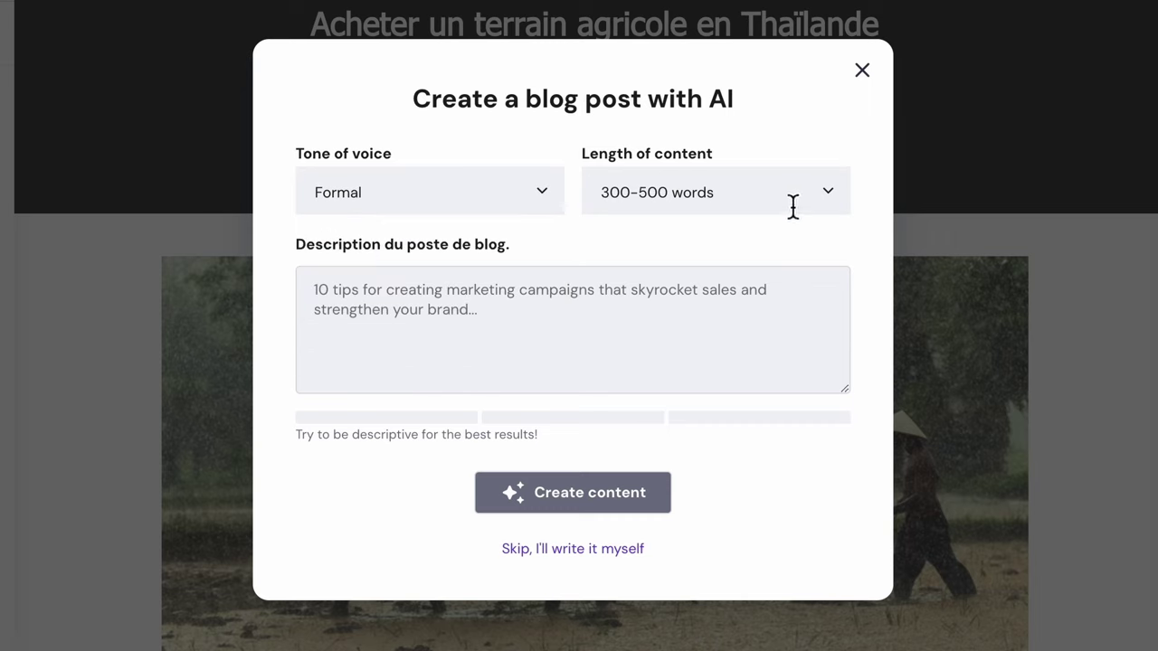
left_click(828, 194)
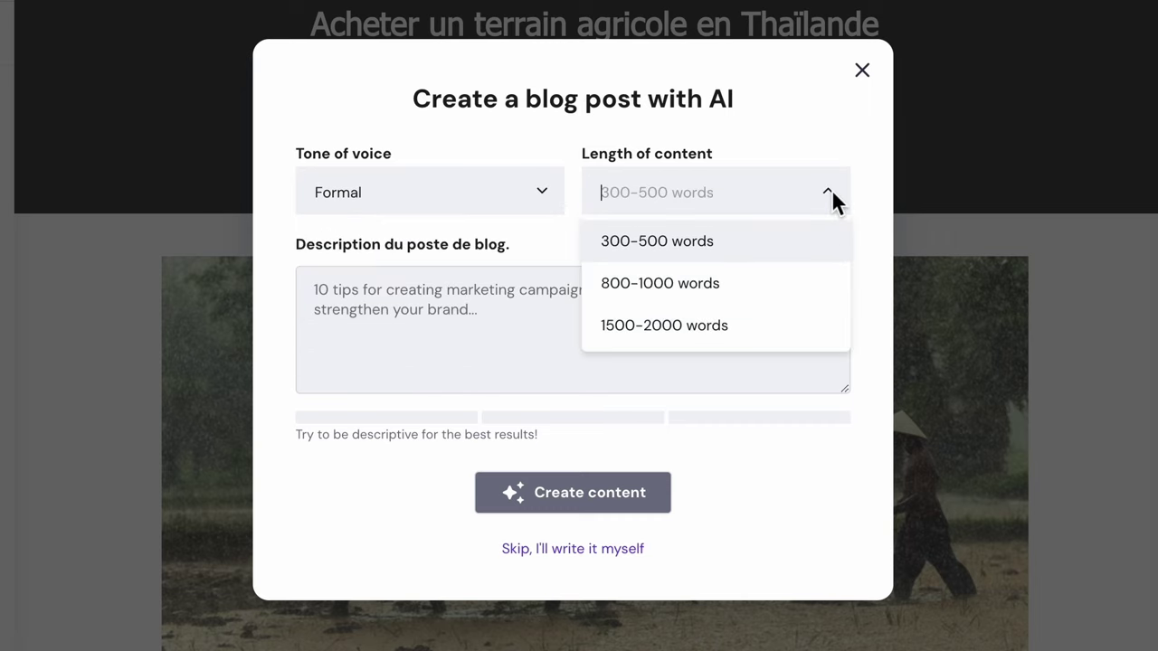
left_click(720, 335)
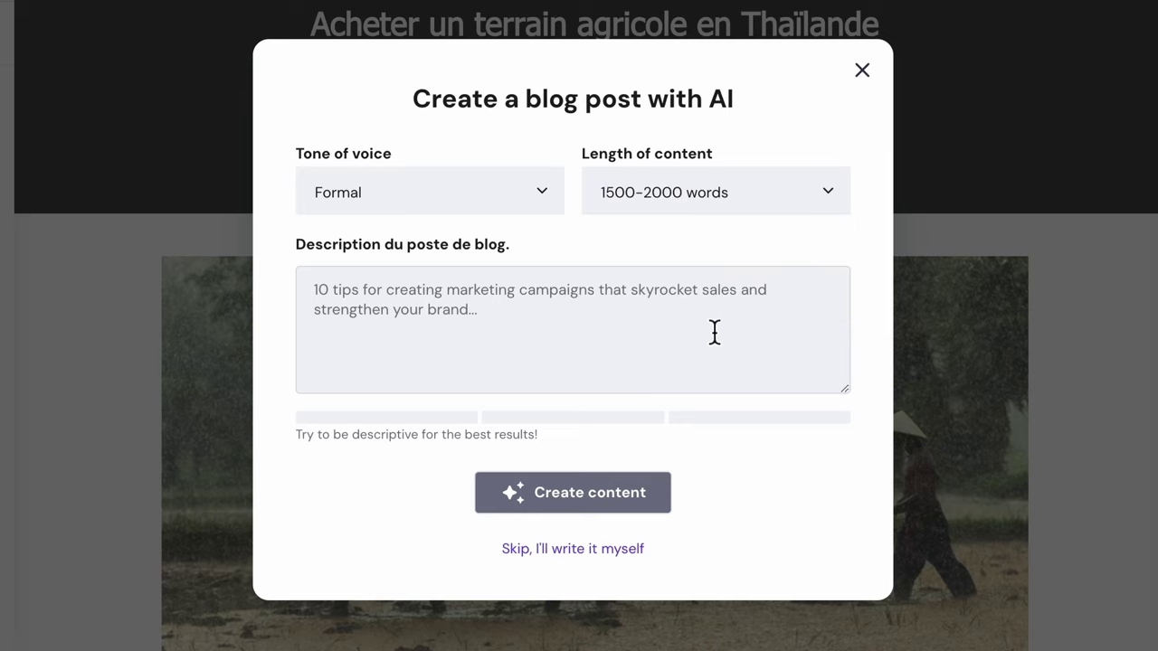
Generate the post from the description "10 bonnes raisons de venir vivre en Thaïlande", asking for one chapter per reason and a closing FAQ.
left_click(424, 299)
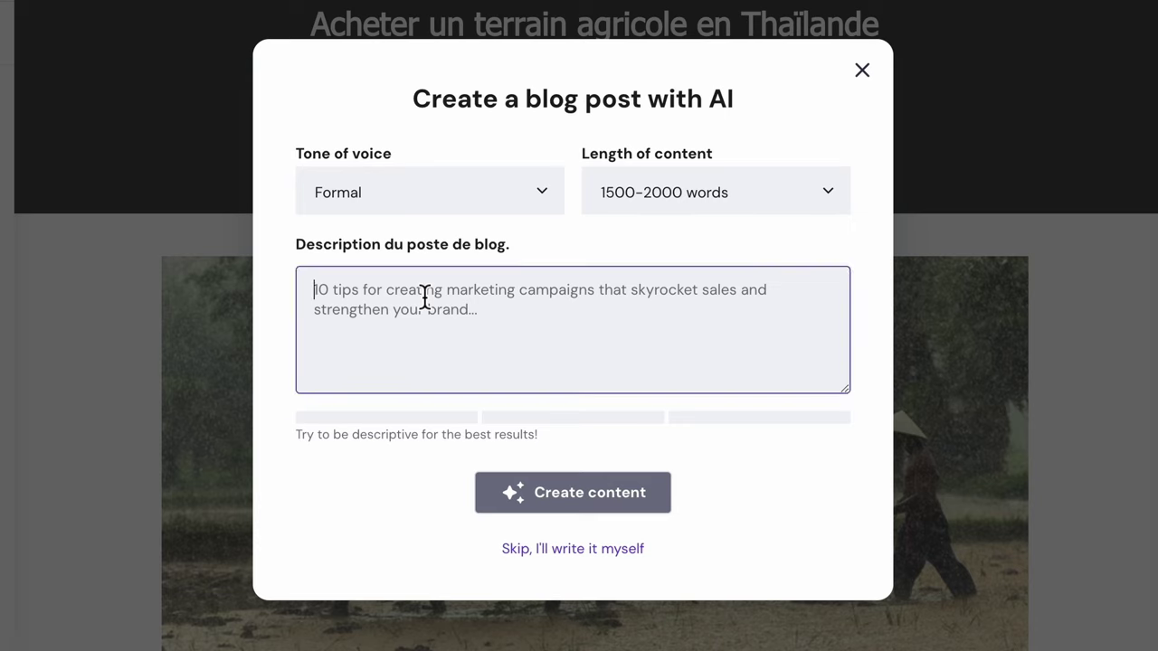
type("10 bonnes raisons de venir vivre en Thaïlande")
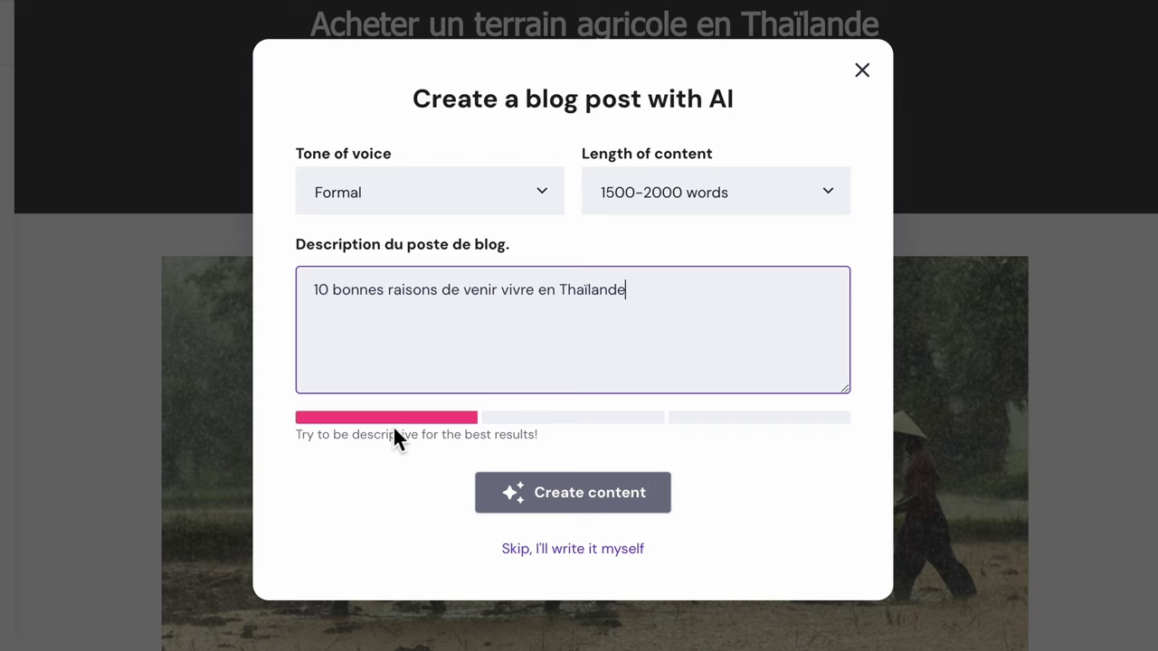
type(". Un chapitre pour chaque bonne raison. Finir l'article par une foire aux questions les plus souvent posées sur la vie en Thaïlande")
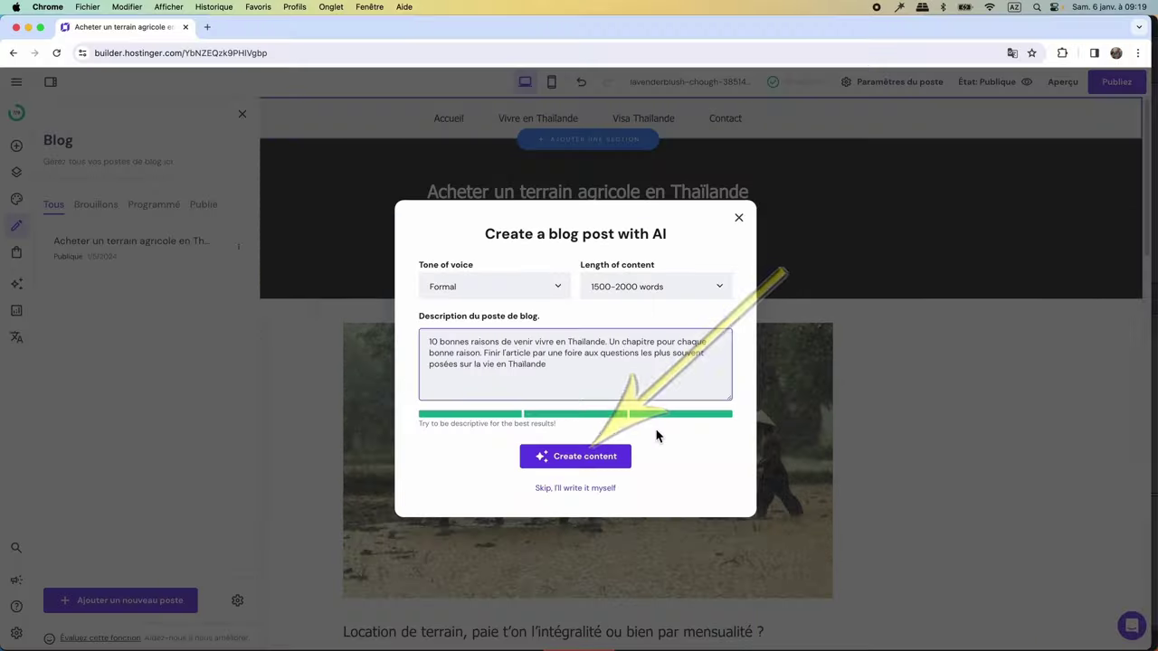
left_click(593, 464)
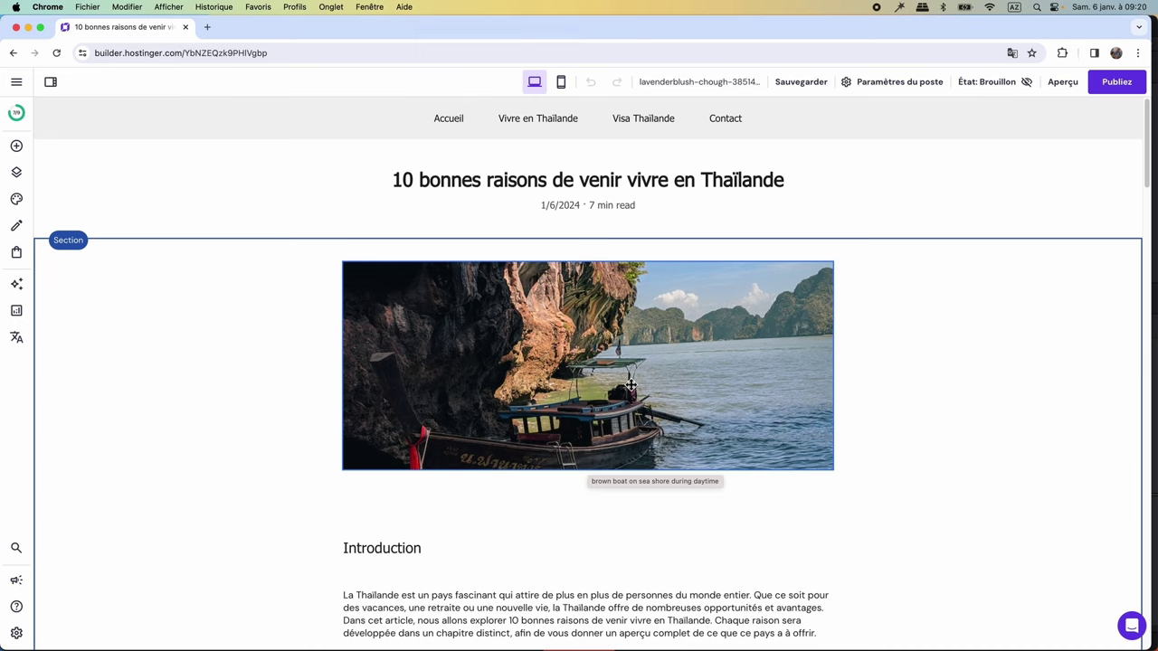
Look through the generated article's introduction, chapters and closing FAQ section.
scroll(630, 385, "down", 10)
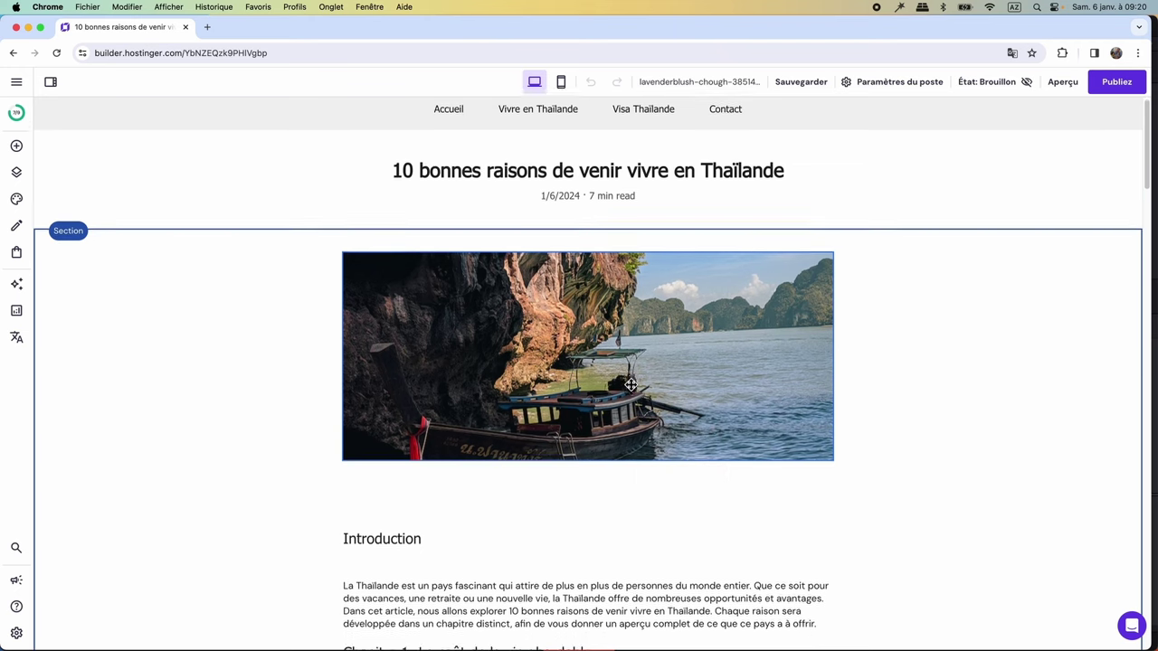
scroll(630, 391, "down", 6)
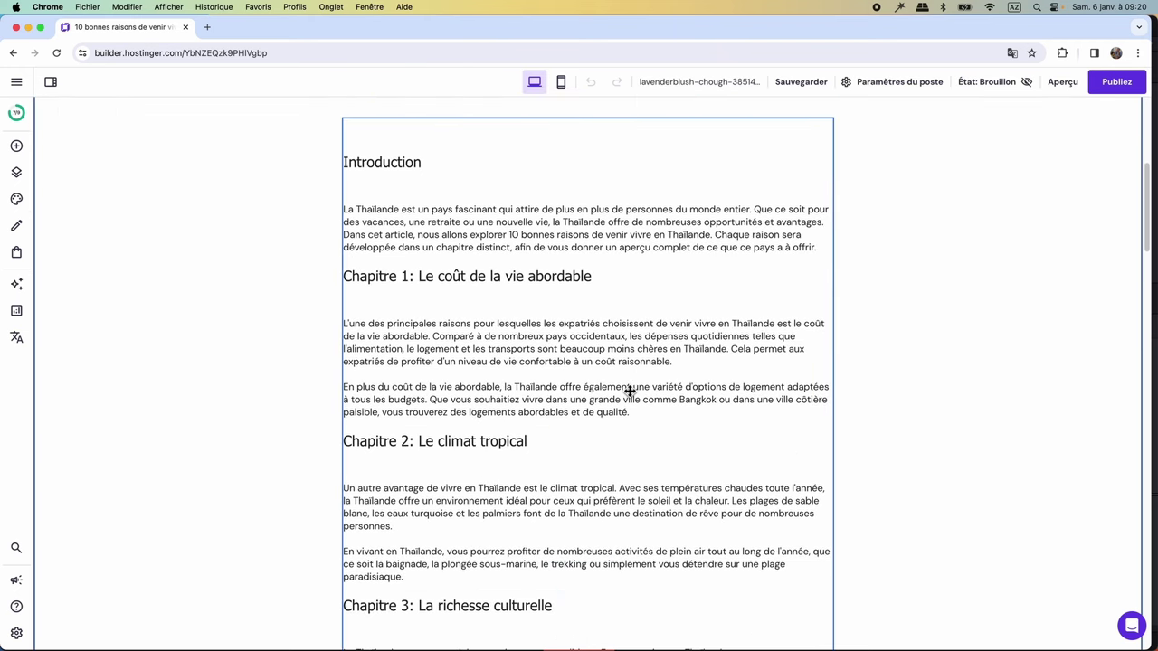
scroll(631, 392, "down", 3)
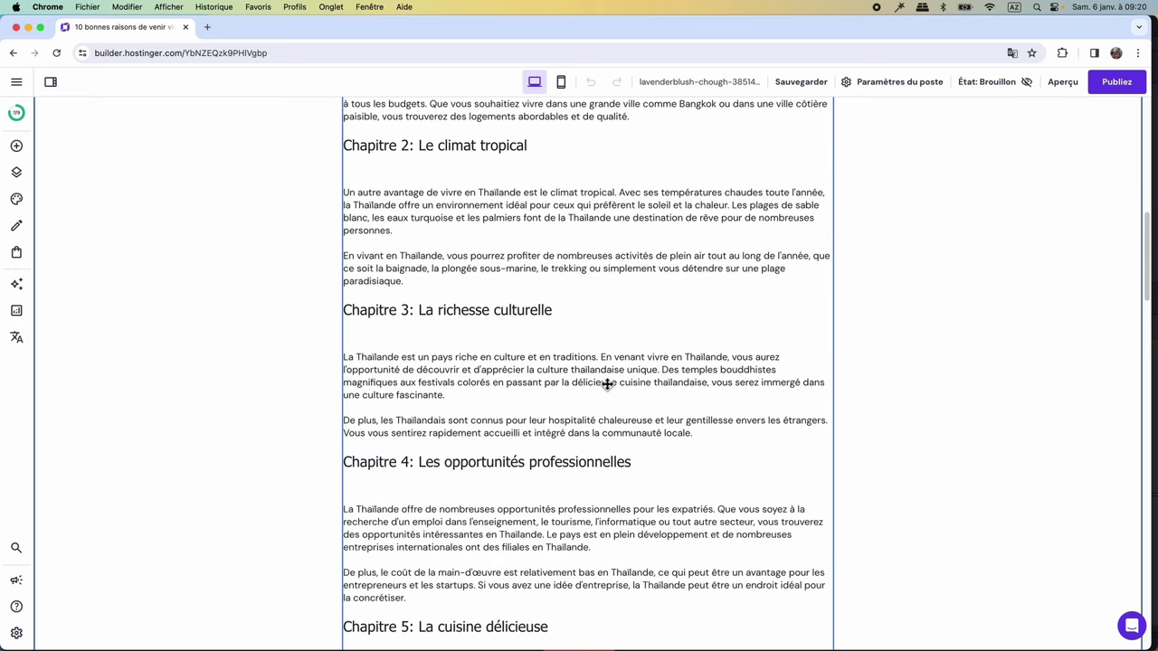
scroll(604, 387, "down", 10)
scroll(605, 387, "down", 10)
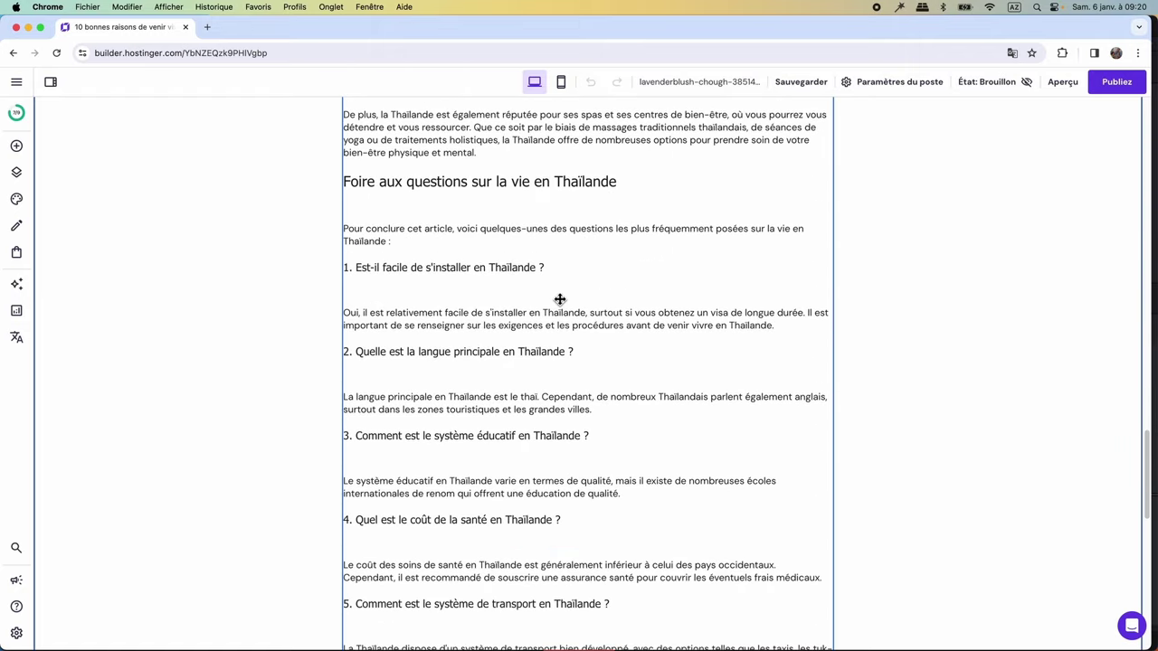
scroll(611, 370, "down", 2)
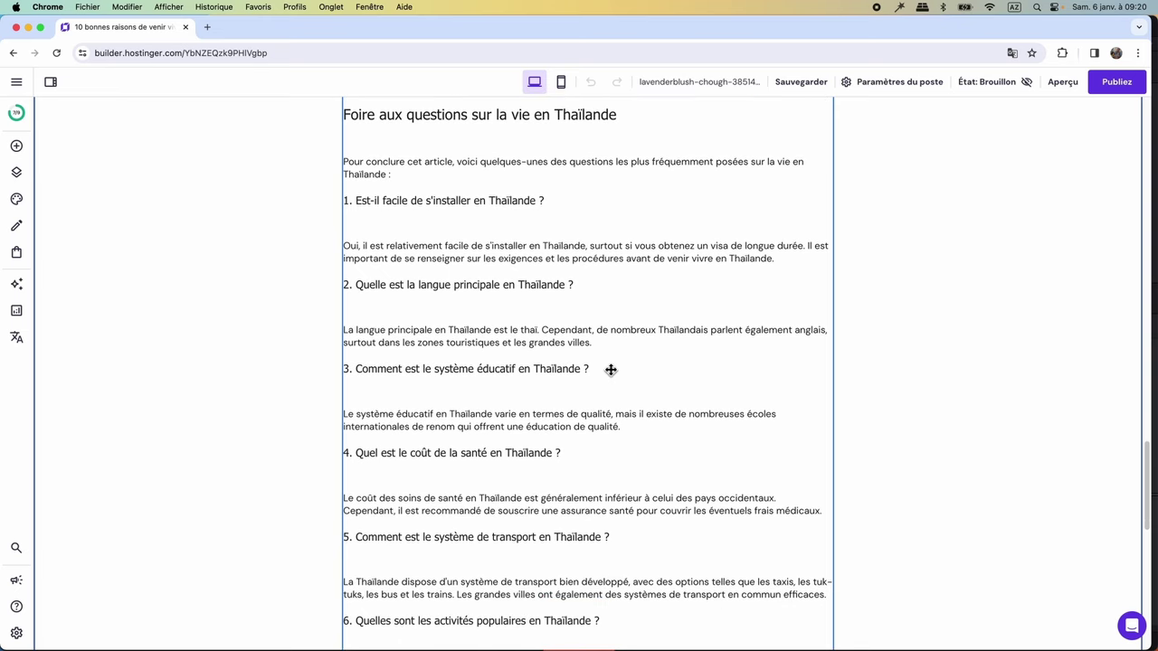
scroll(611, 369, "down", 3)
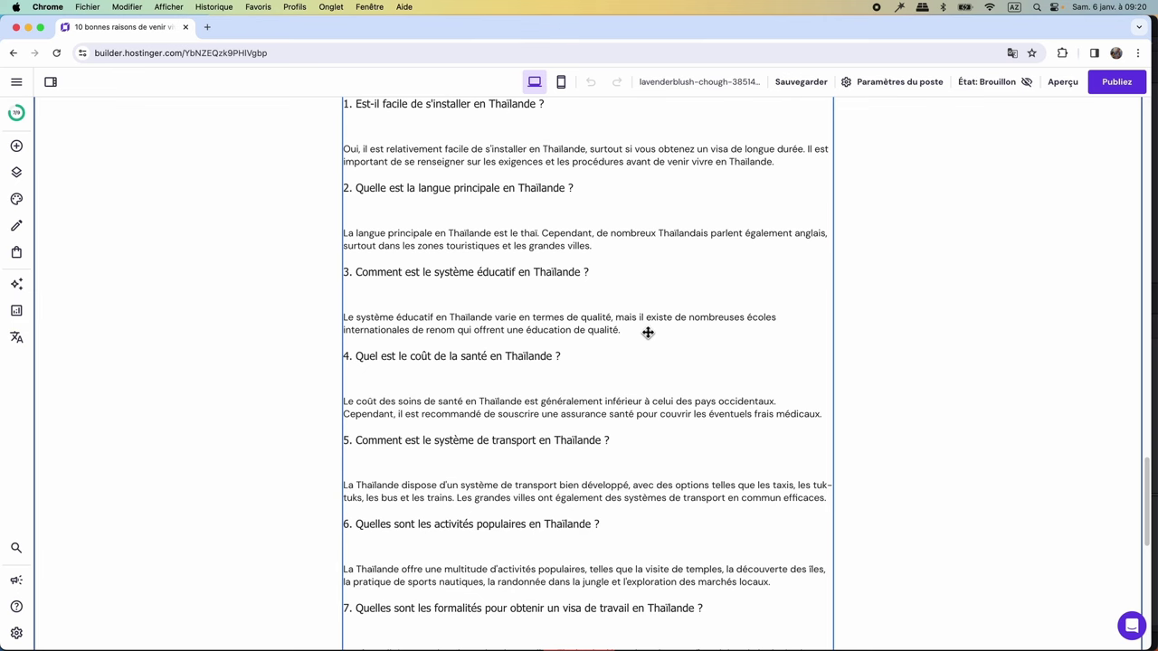
scroll(643, 362, "up", 20)
scroll(633, 515, "down", 5)
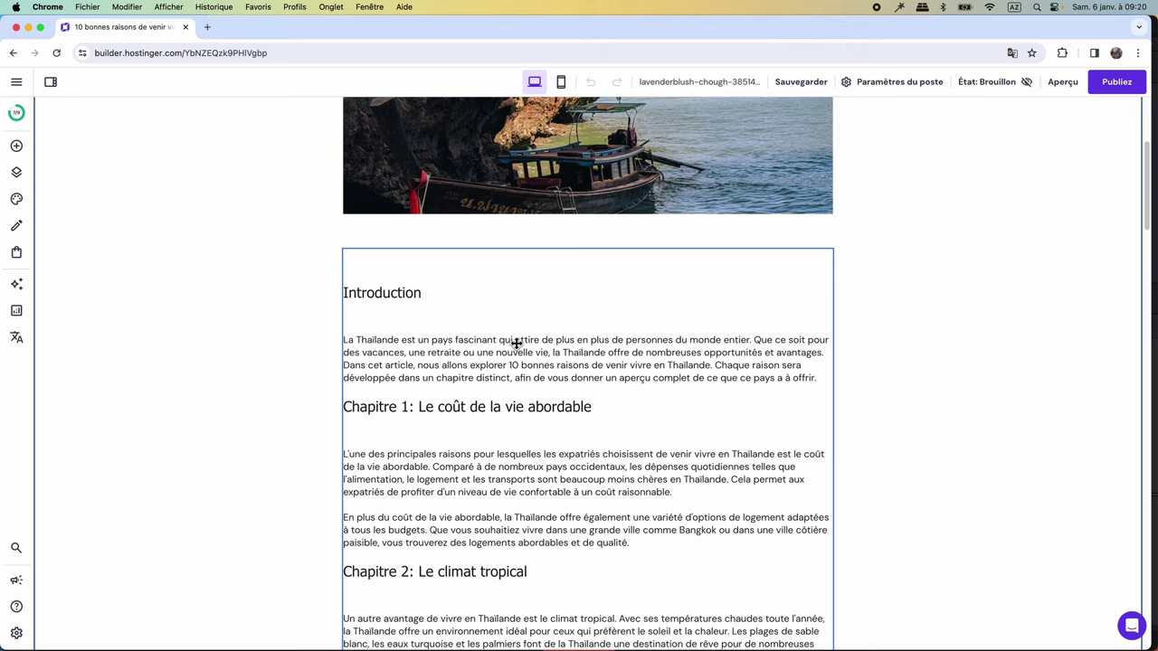
Copy the generated article's entire text, from the introduction through the conclusion.
left_click(515, 344)
left_click(384, 228)
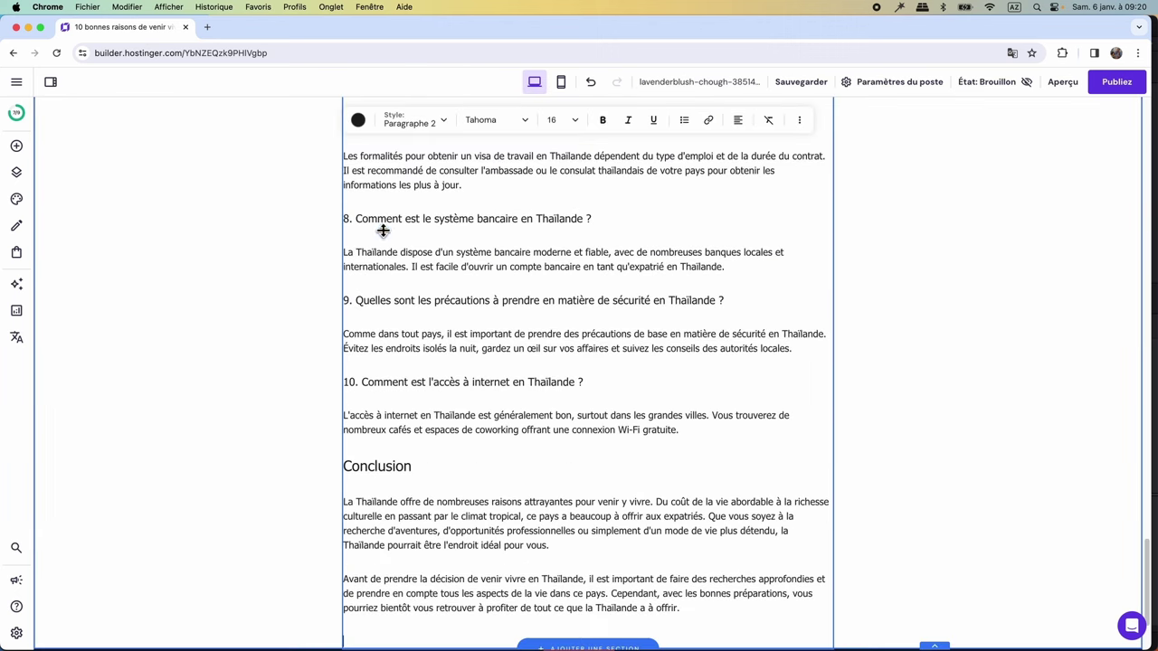
scroll(588, 426, "down", 3)
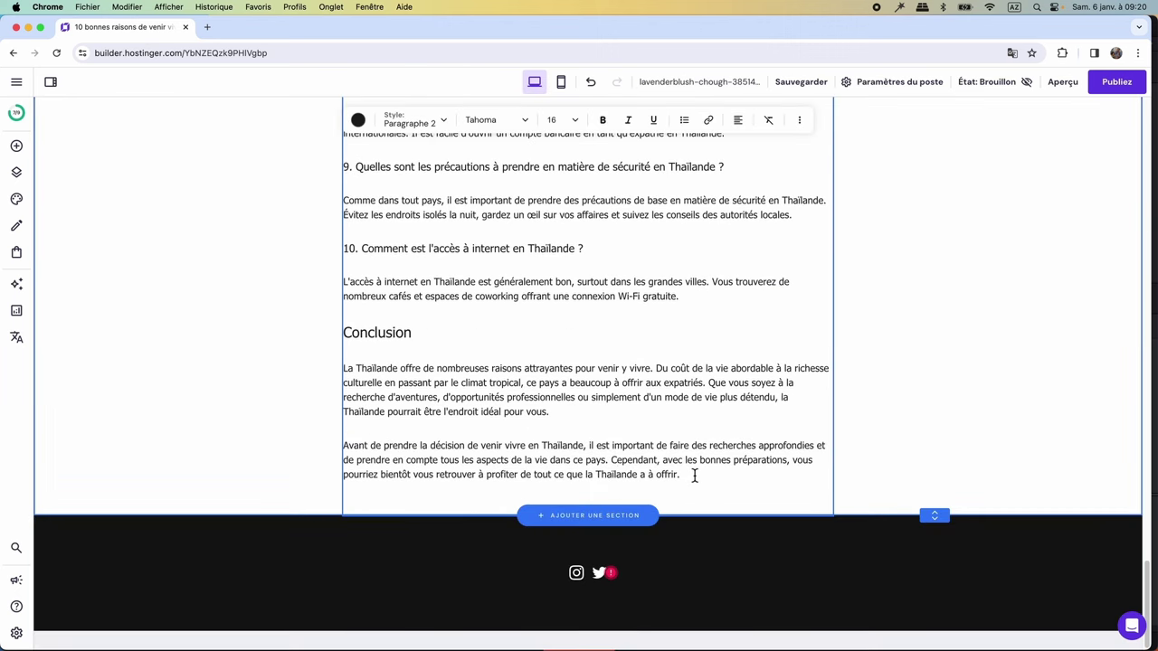
left_click_drag(695, 475, 395, 496)
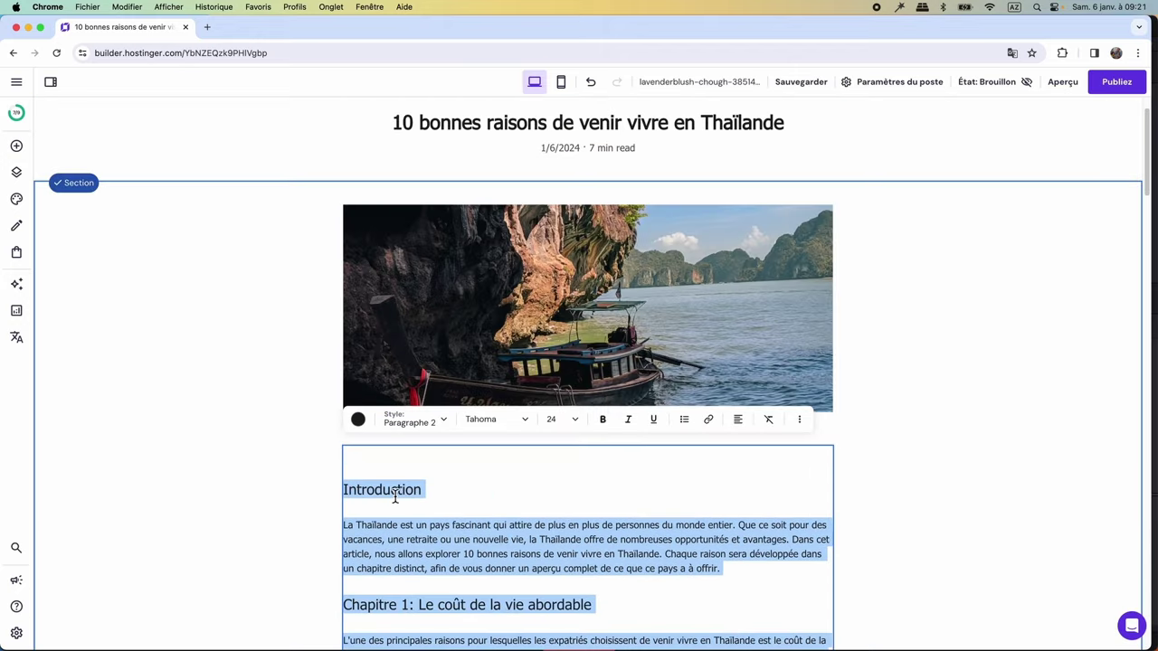
right_click(394, 494)
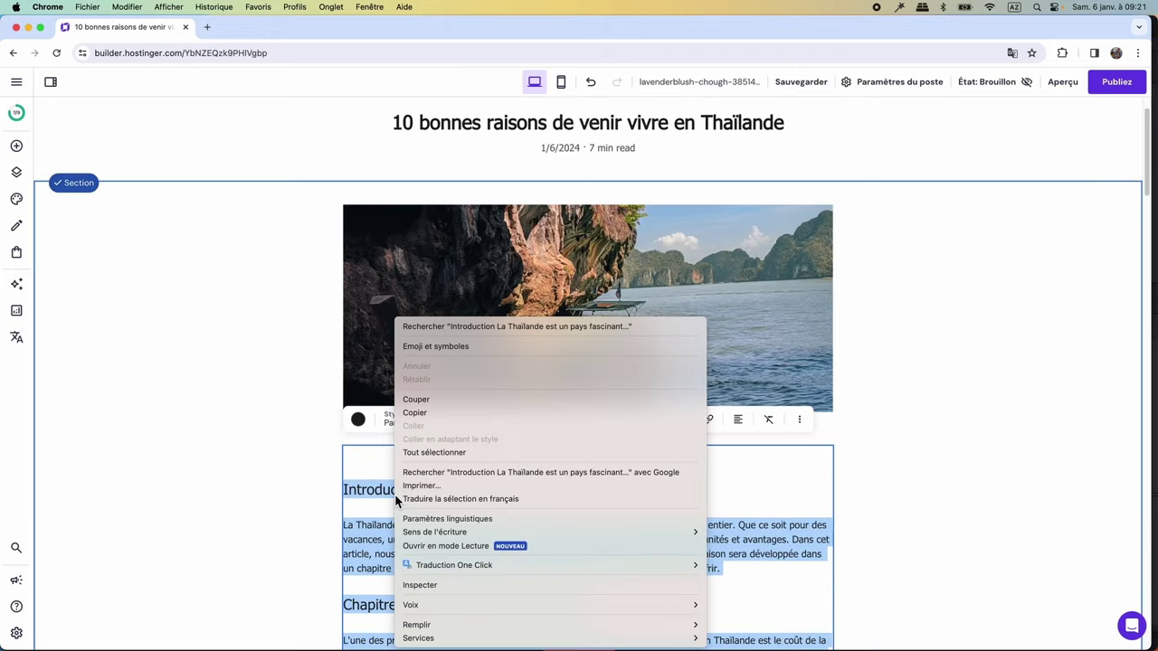
left_click(442, 412)
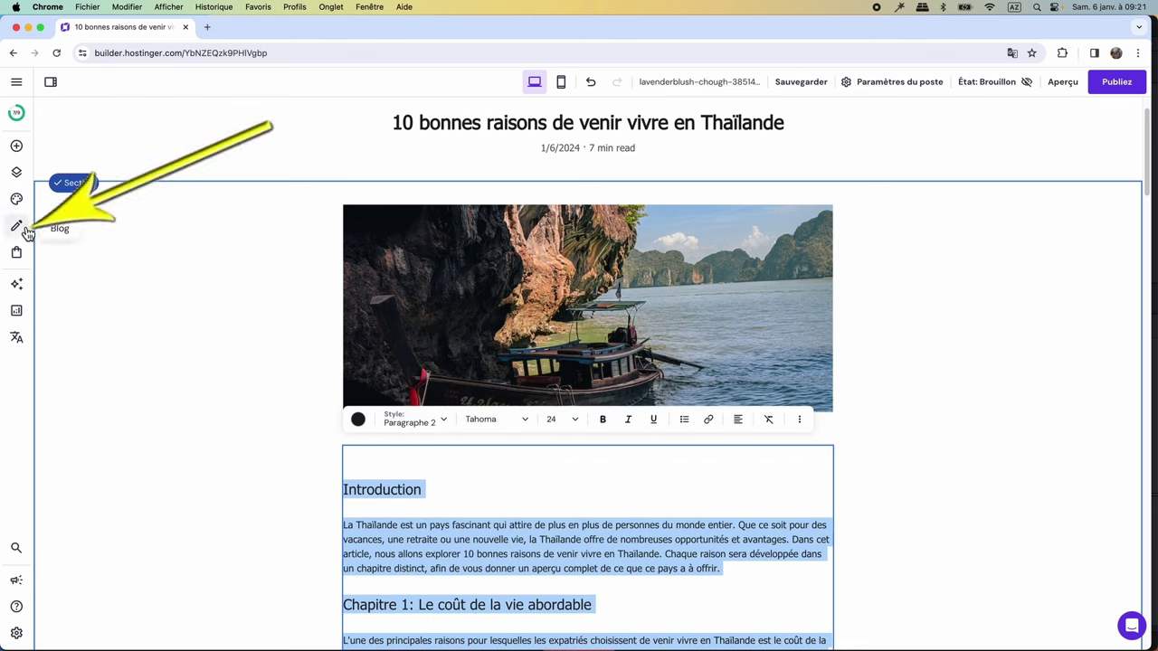
Permanently delete the AI-generated draft "10 bonnes raisons de venir vivre en Thaïlande" from the blog posts.
left_click(26, 232)
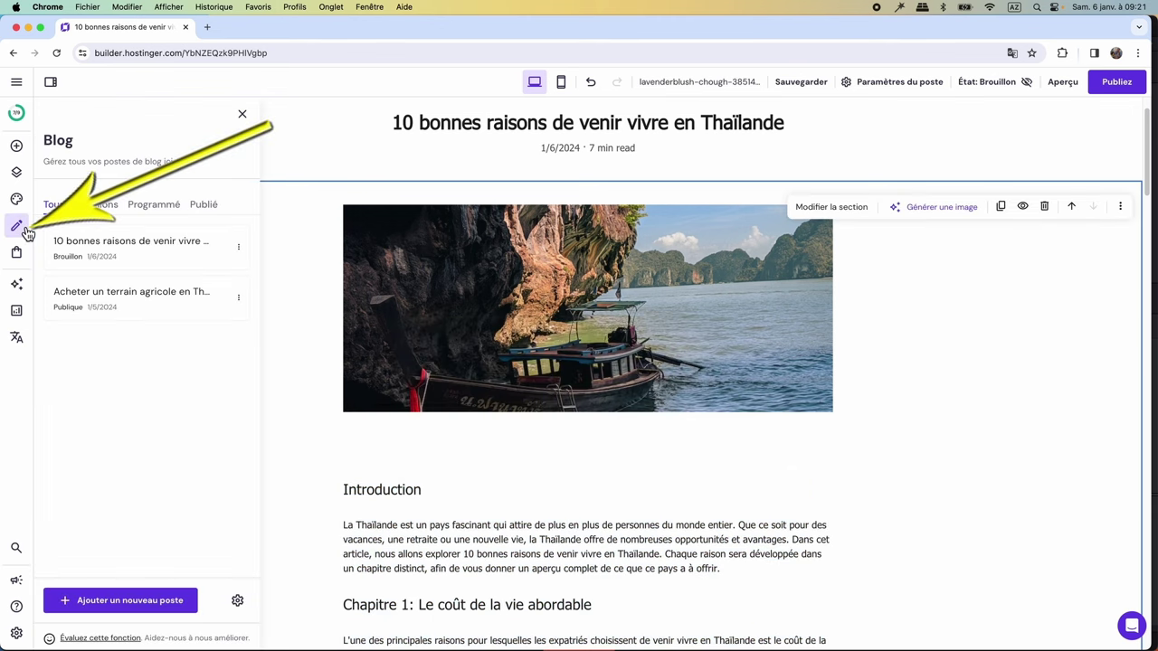
left_click(239, 249)
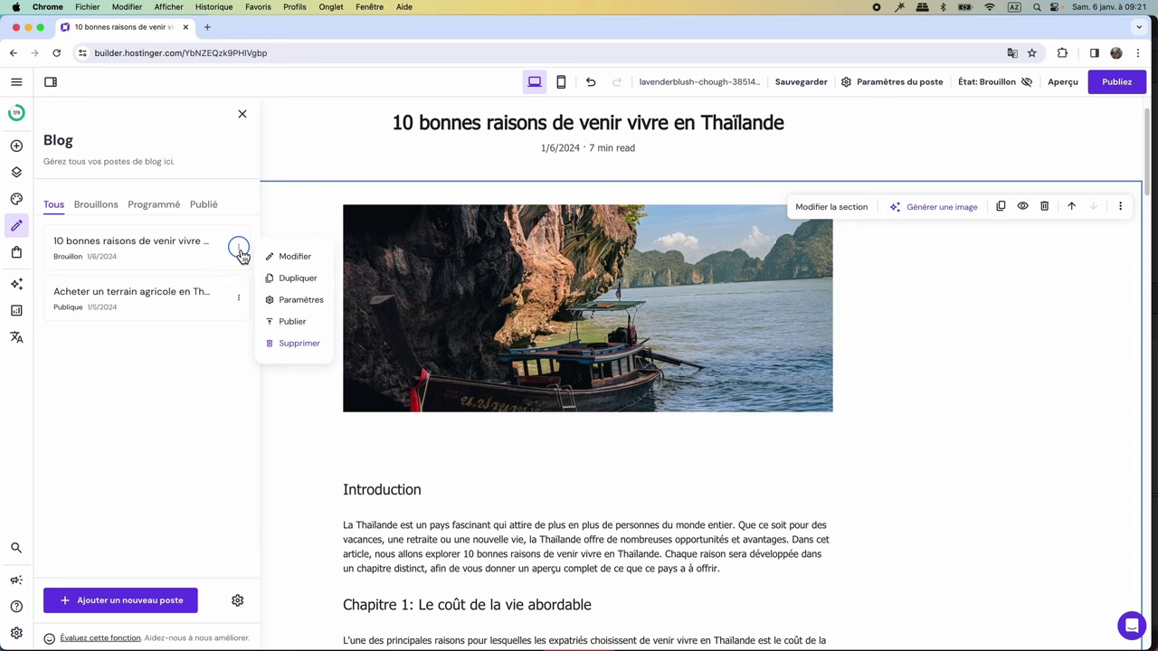
left_click(300, 349)
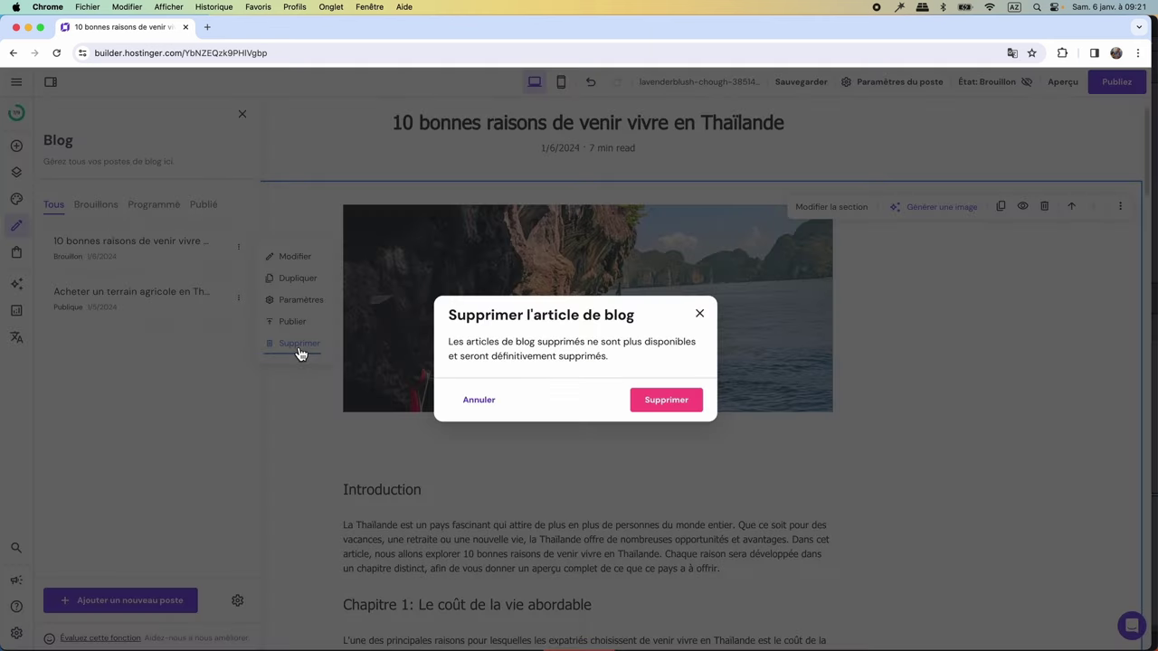
left_click(661, 407)
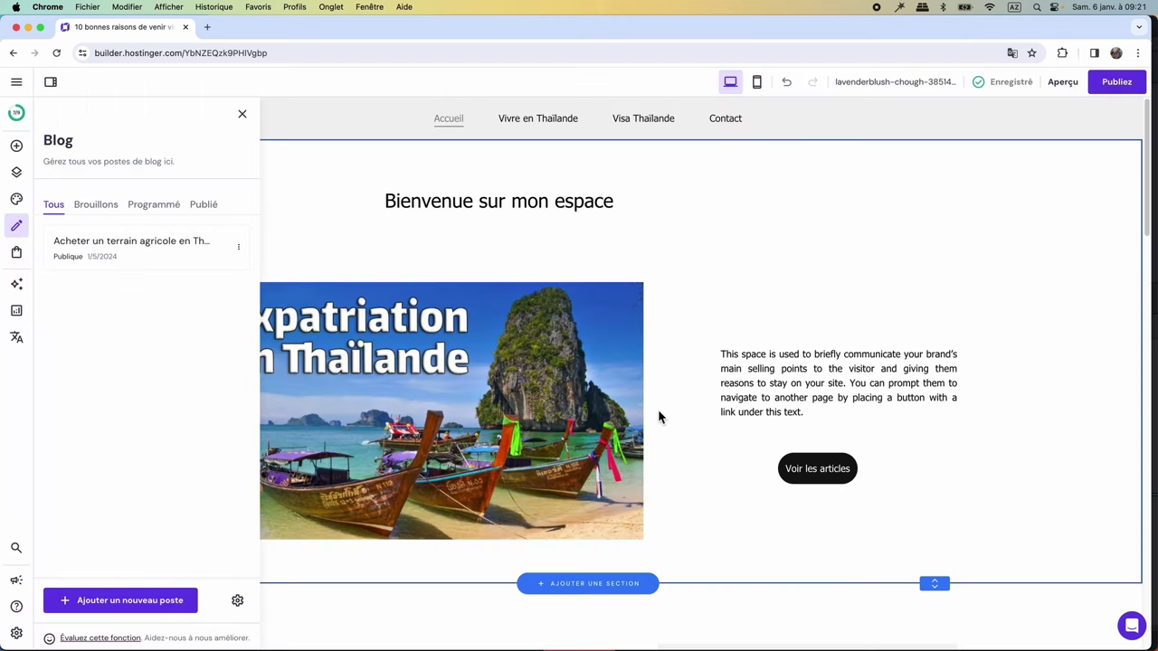
Duplicate the "Acheter un terrain agricole en Thaïlande" blog post.
left_click(135, 251)
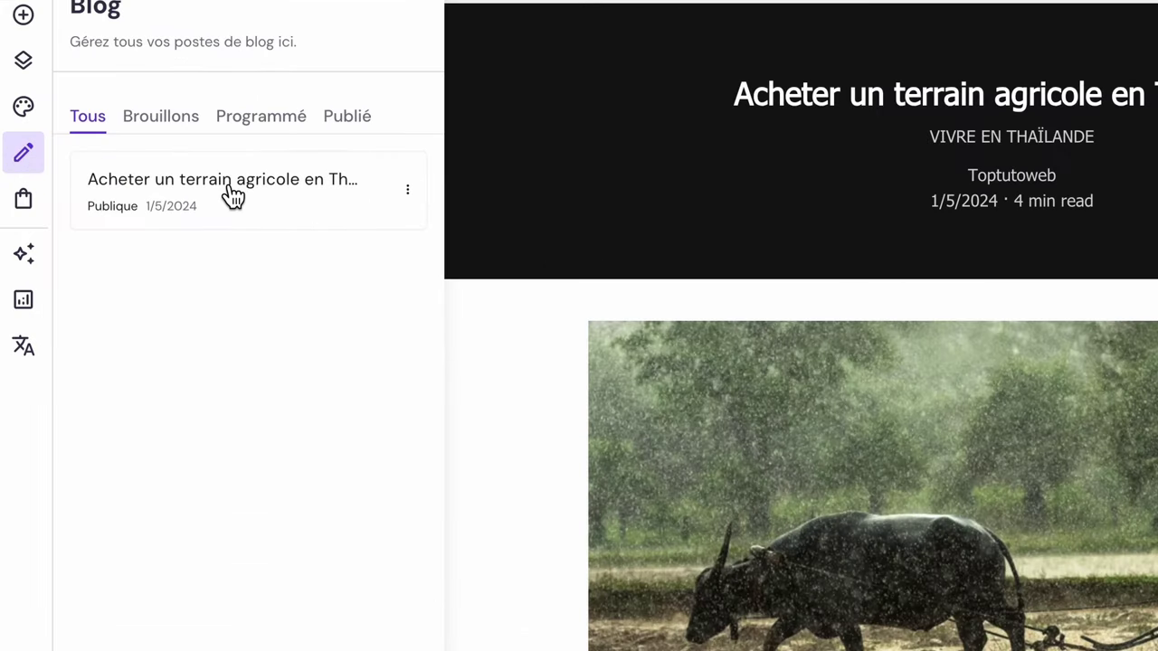
left_click(418, 199)
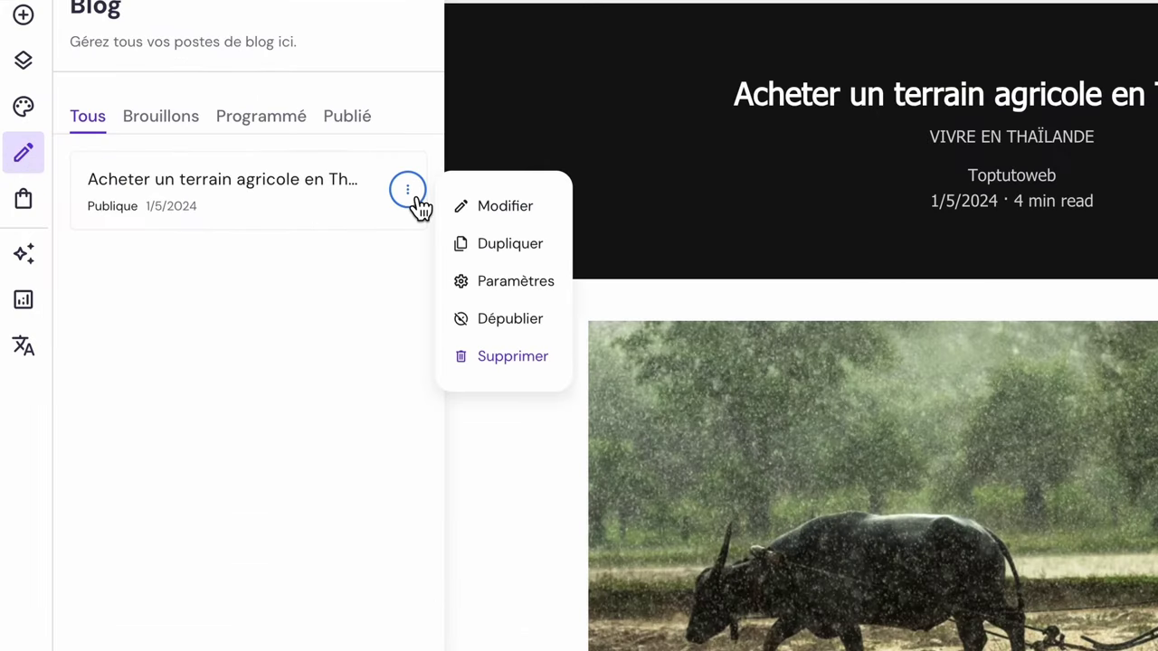
left_click(516, 250)
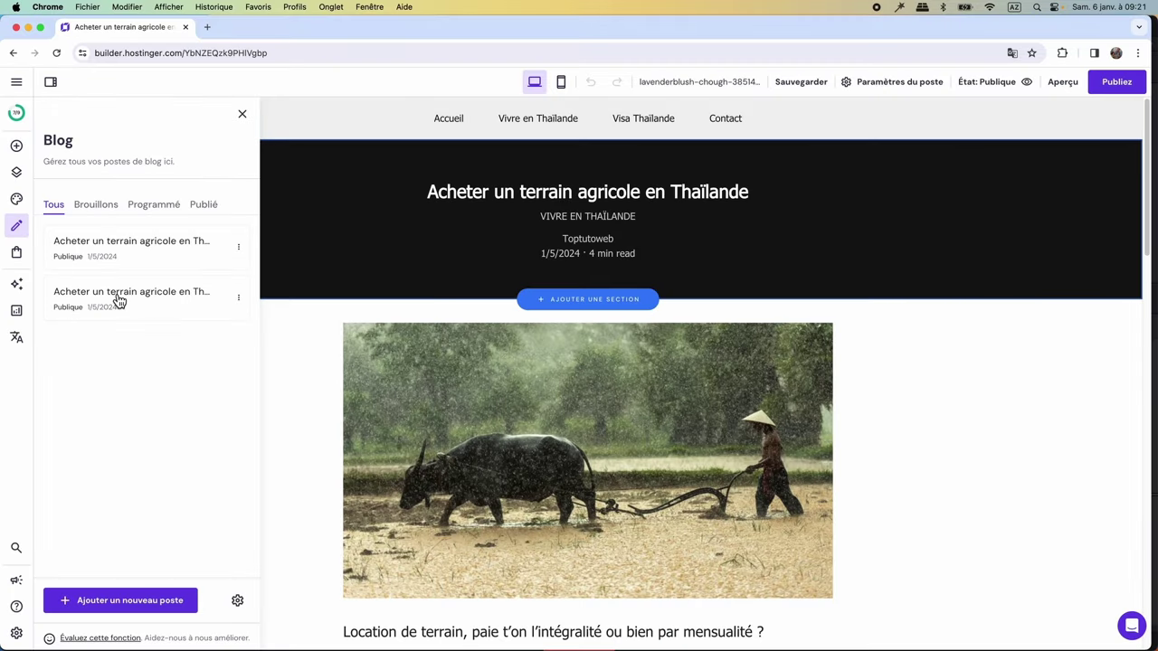
Set the duplicated post's title to "10 bonnes raisons pour vivre en Thaïlande" and its description to "Découvrez pourquoi il fait bon vivre en Thaïlande".
left_click(116, 303)
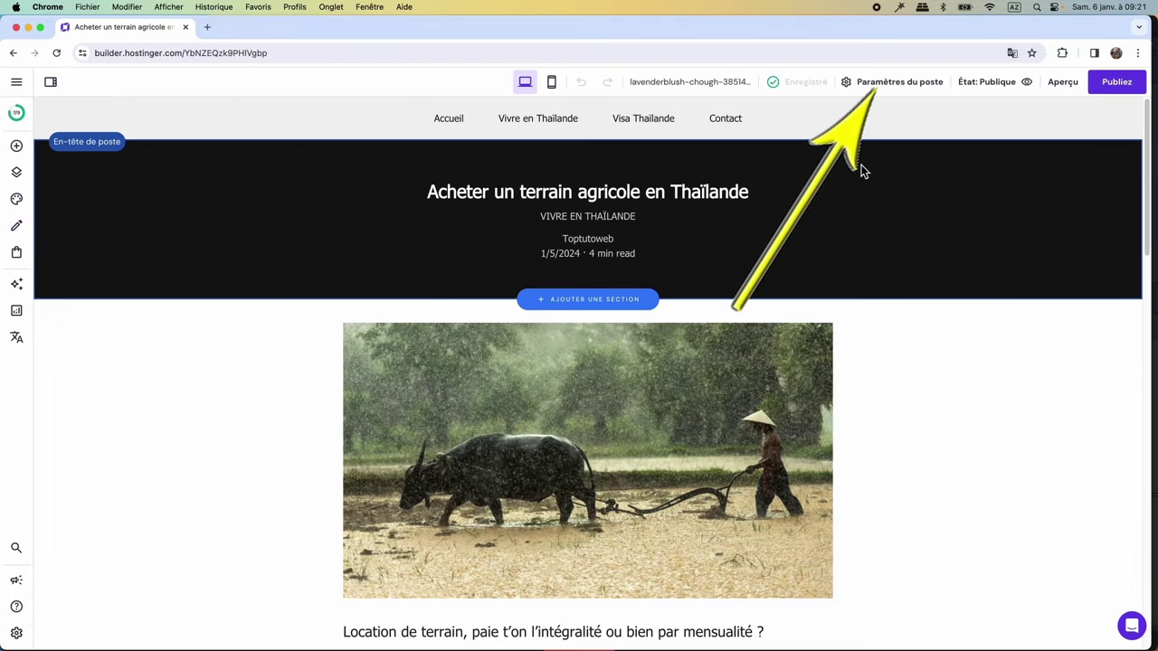
left_click(896, 86)
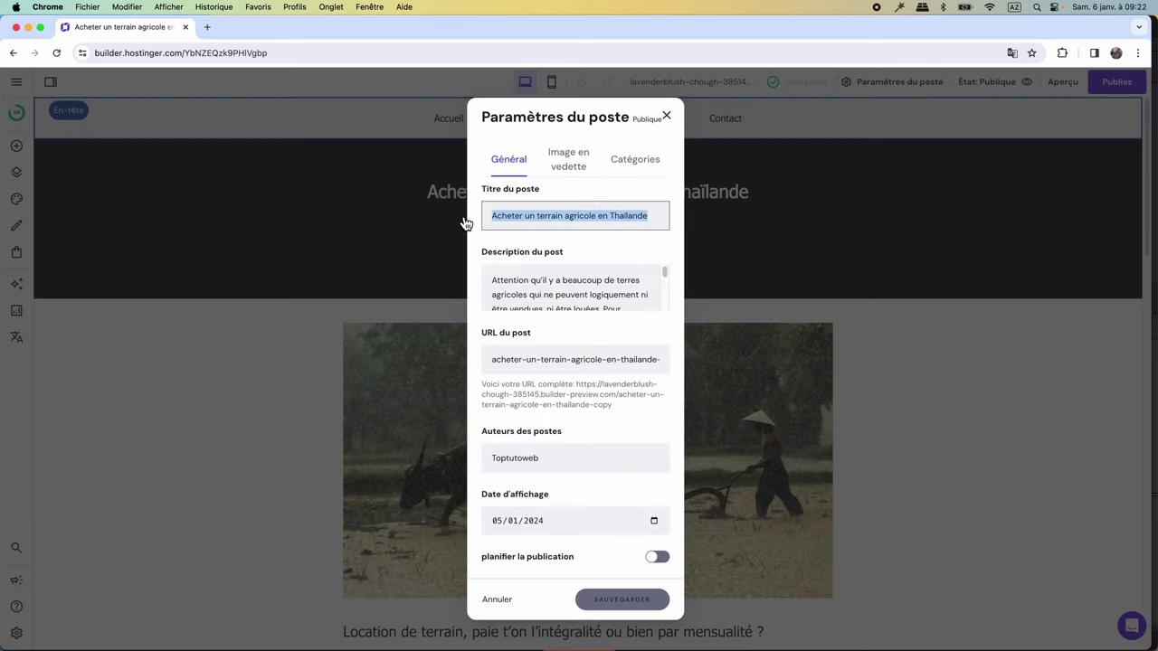
key("super+v")
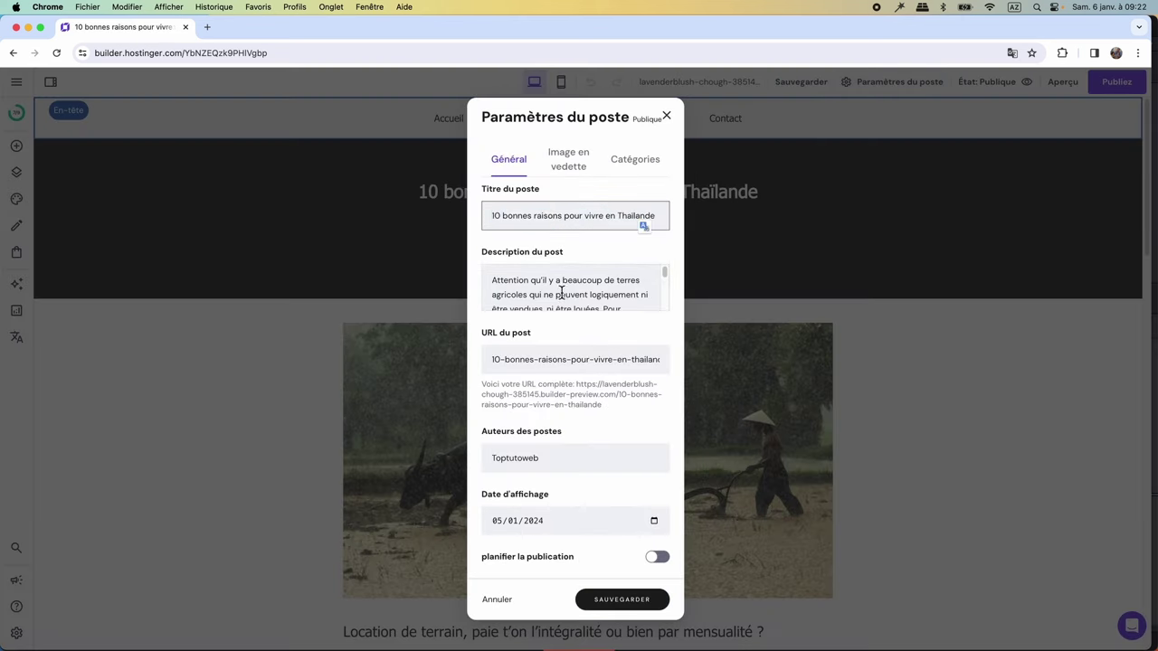
left_click(500, 286)
key("super+a")
key("super+v")
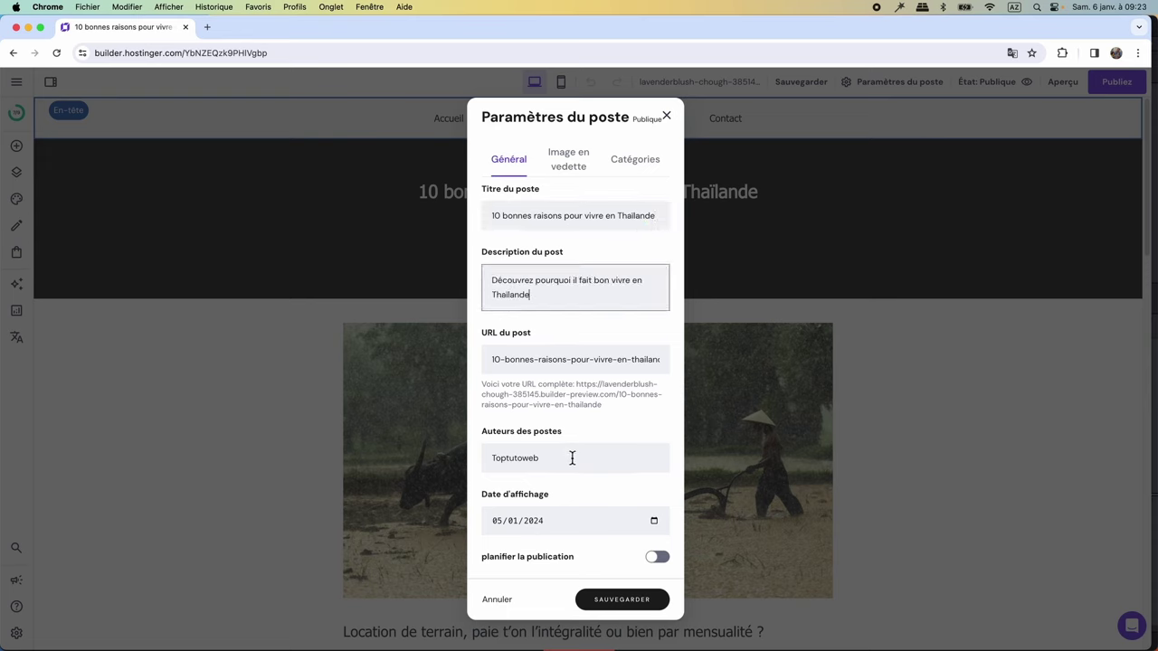
Set the post's display date to 6 January 2024, use plage-thailande as its featured image, and save the post settings.
left_click(653, 522)
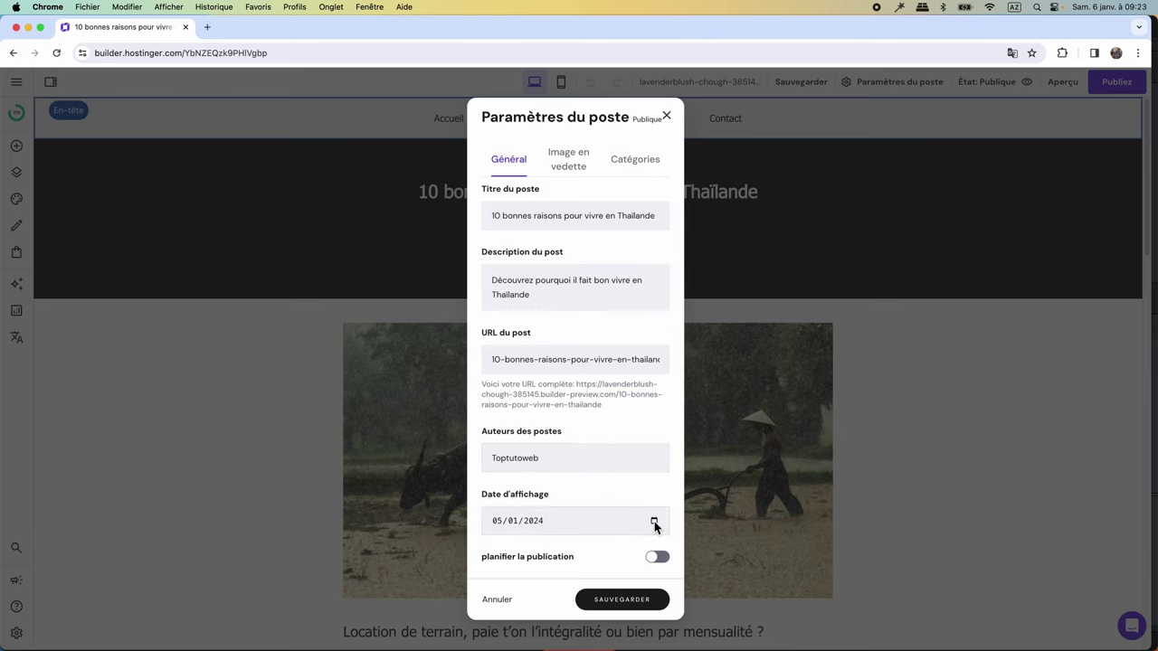
left_click(582, 390)
left_click(579, 166)
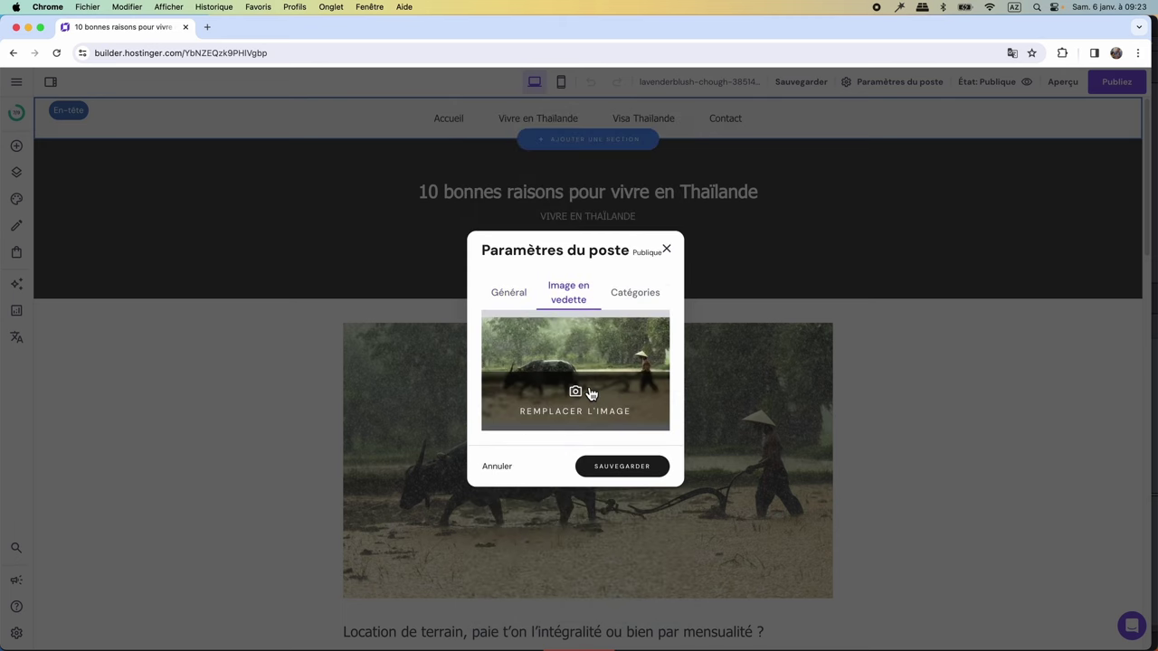
left_click(594, 416)
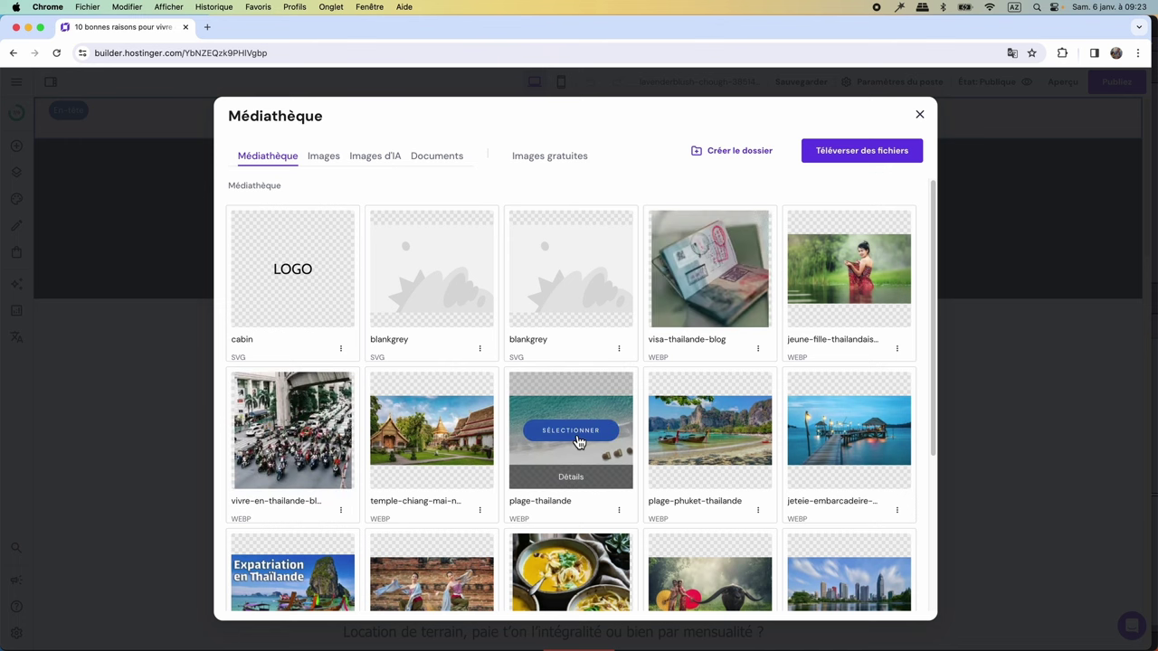
left_click(571, 431)
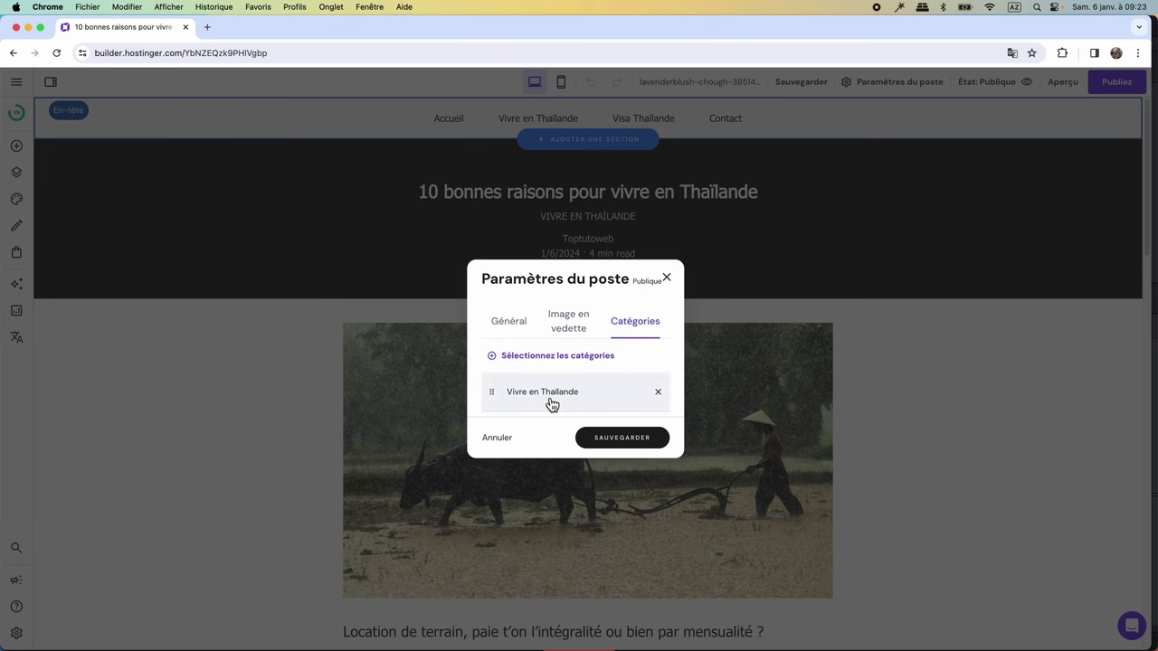
left_click(612, 438)
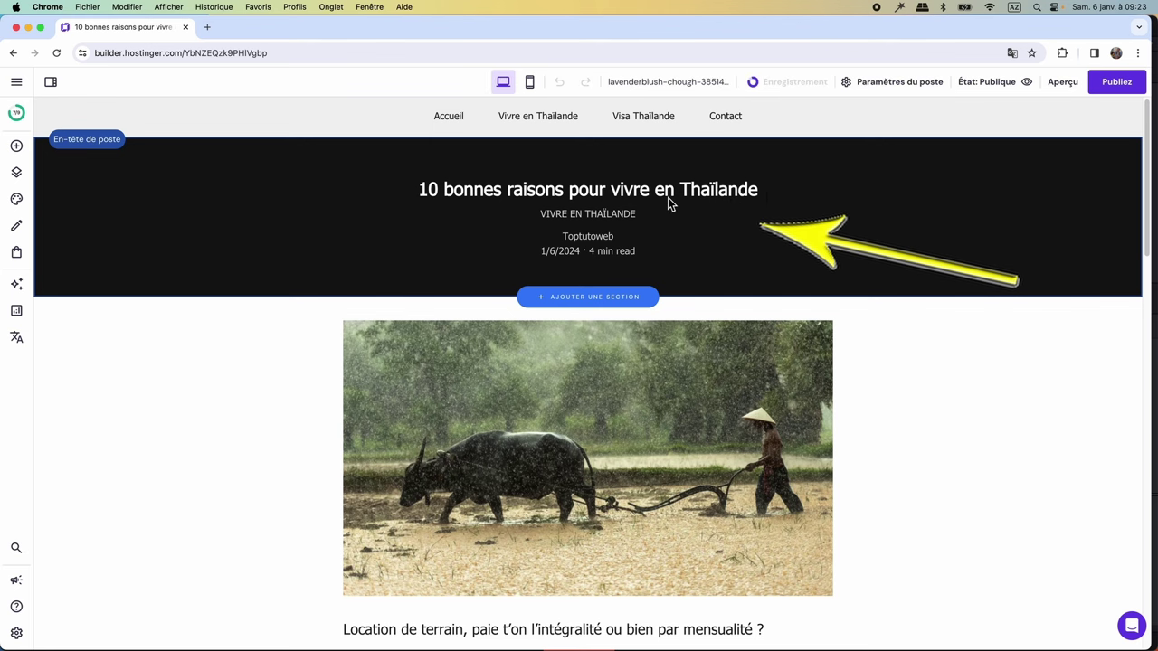
Replace the buffalo image below the post header with plage-thailande from the media library.
left_click(613, 502)
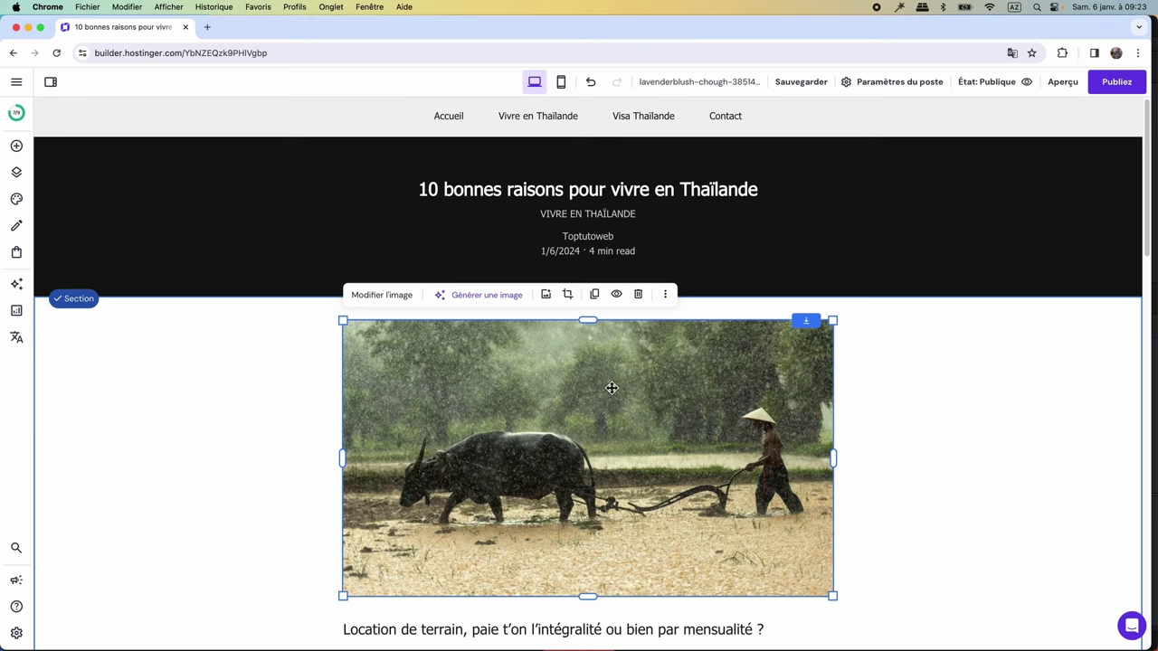
left_click(382, 295)
left_click(945, 421)
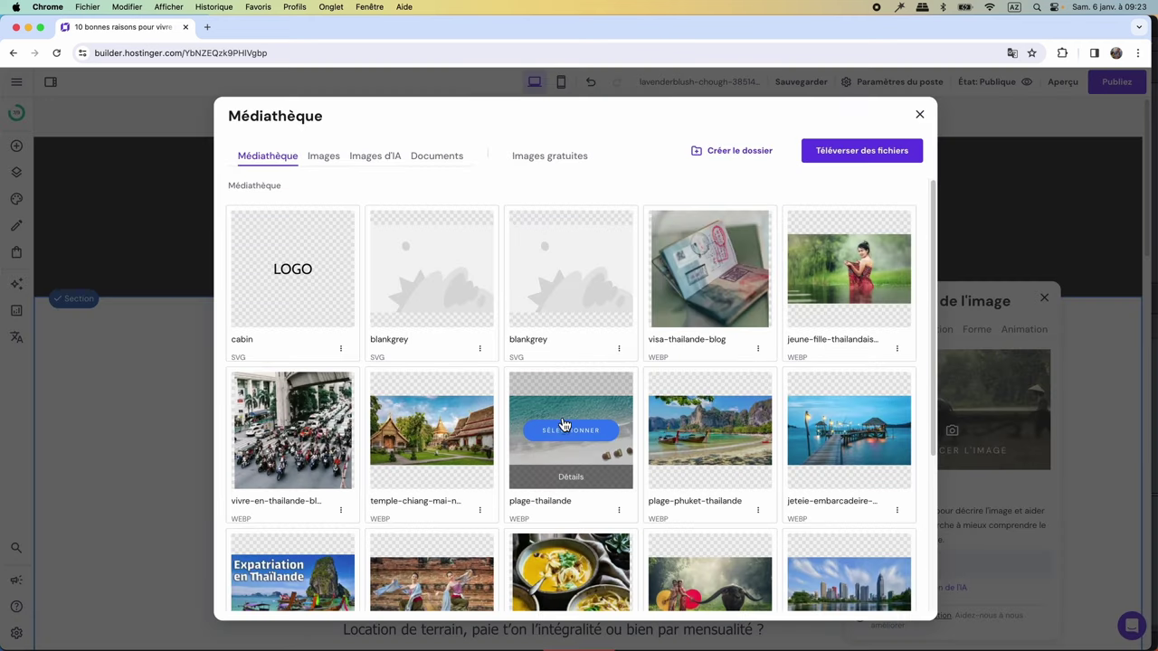
left_click(566, 428)
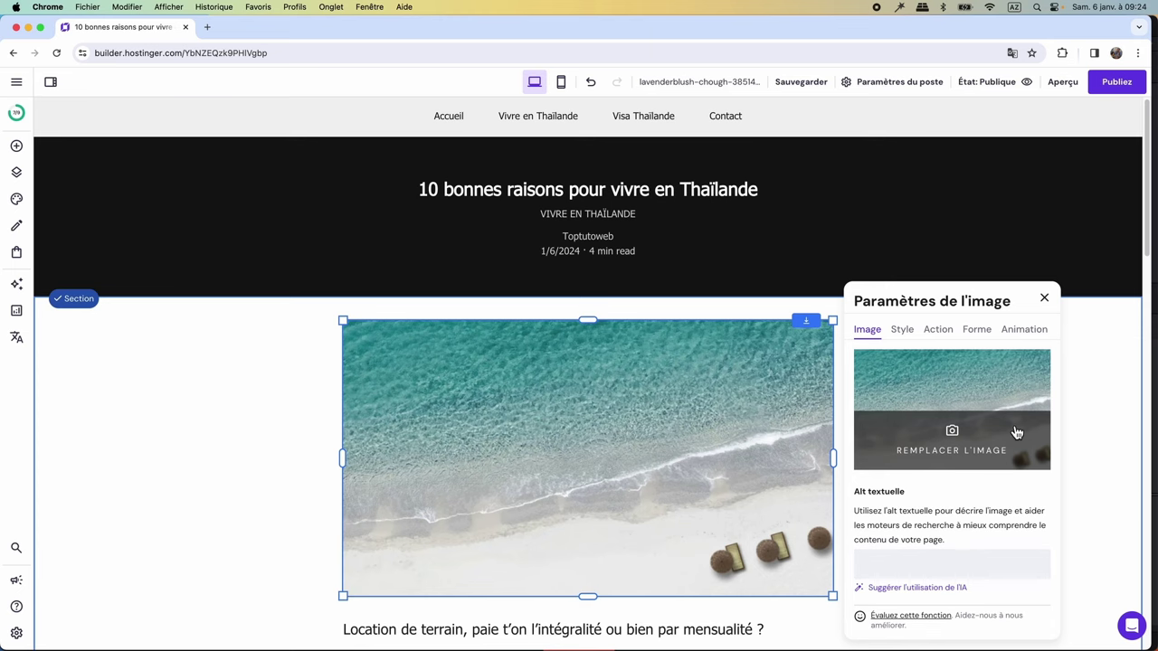
Delete all of the agricultural land text below the beach image in the duplicated post.
left_click(1044, 299)
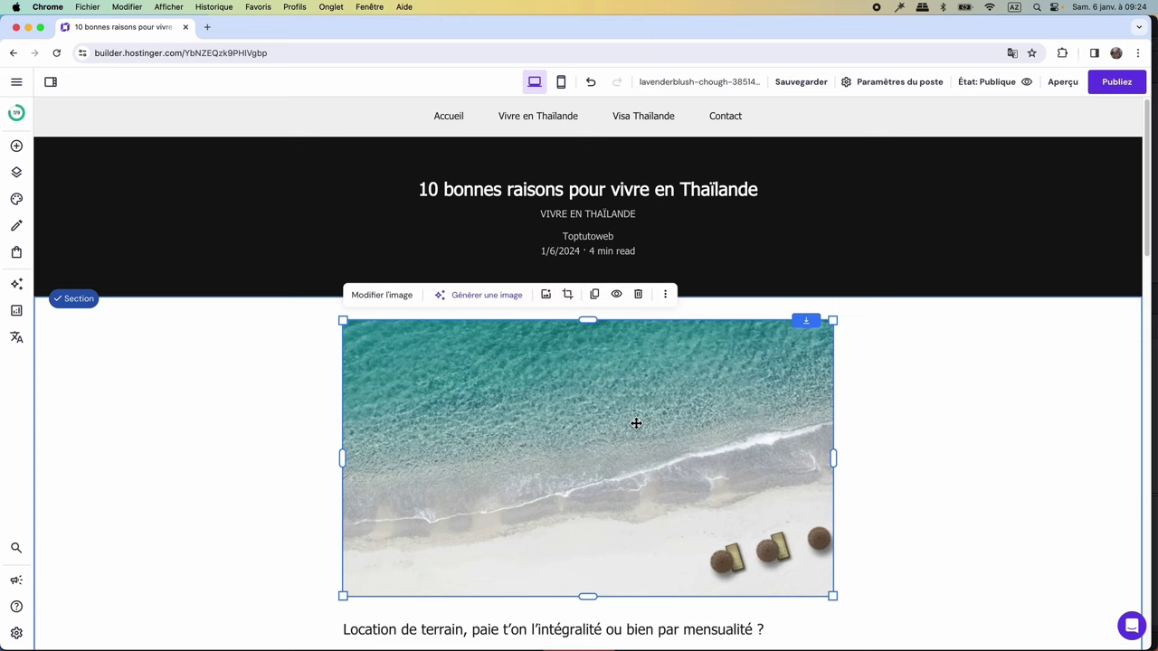
scroll(634, 421, "down", 5)
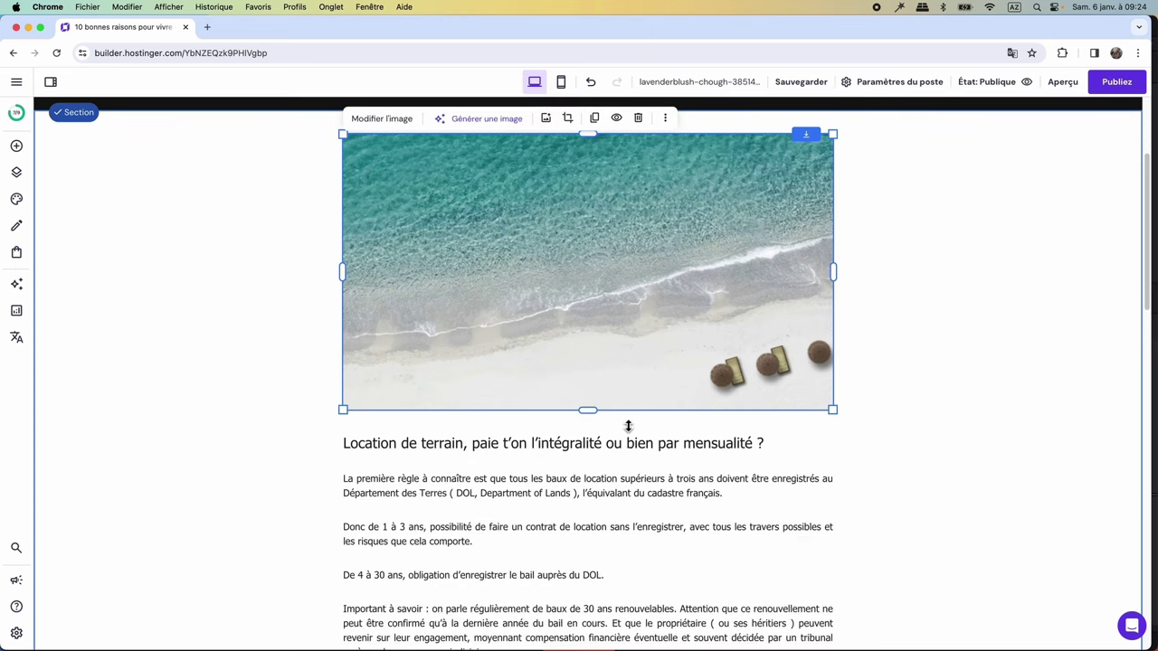
left_click(543, 447)
left_click(383, 411)
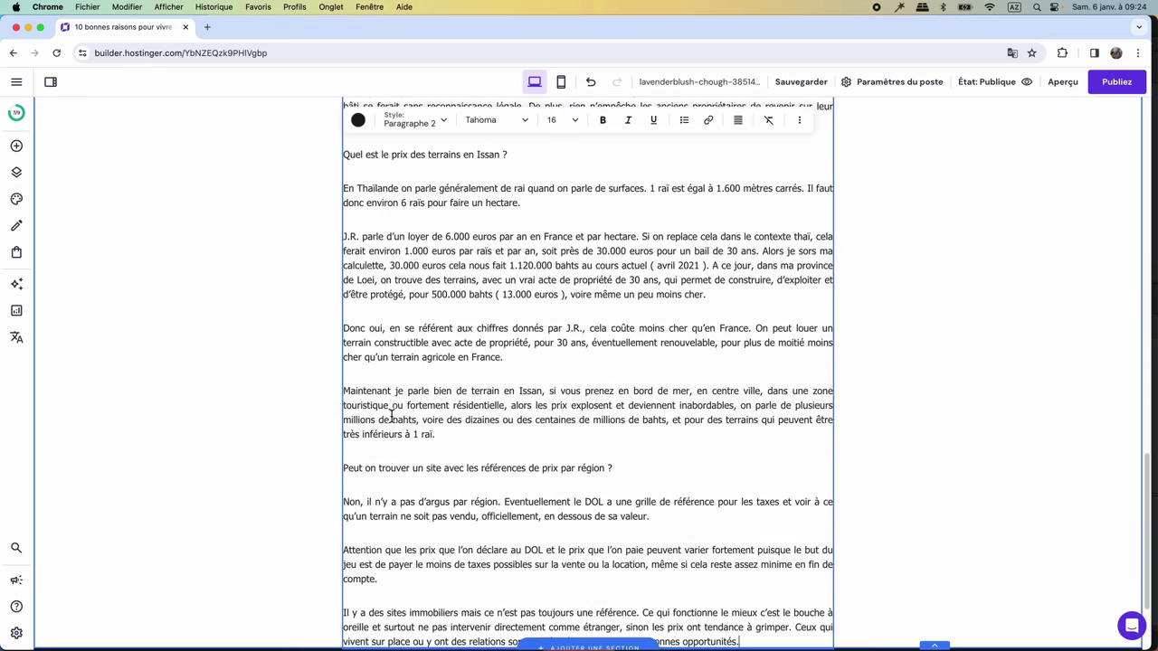
scroll(499, 506, "down", 2)
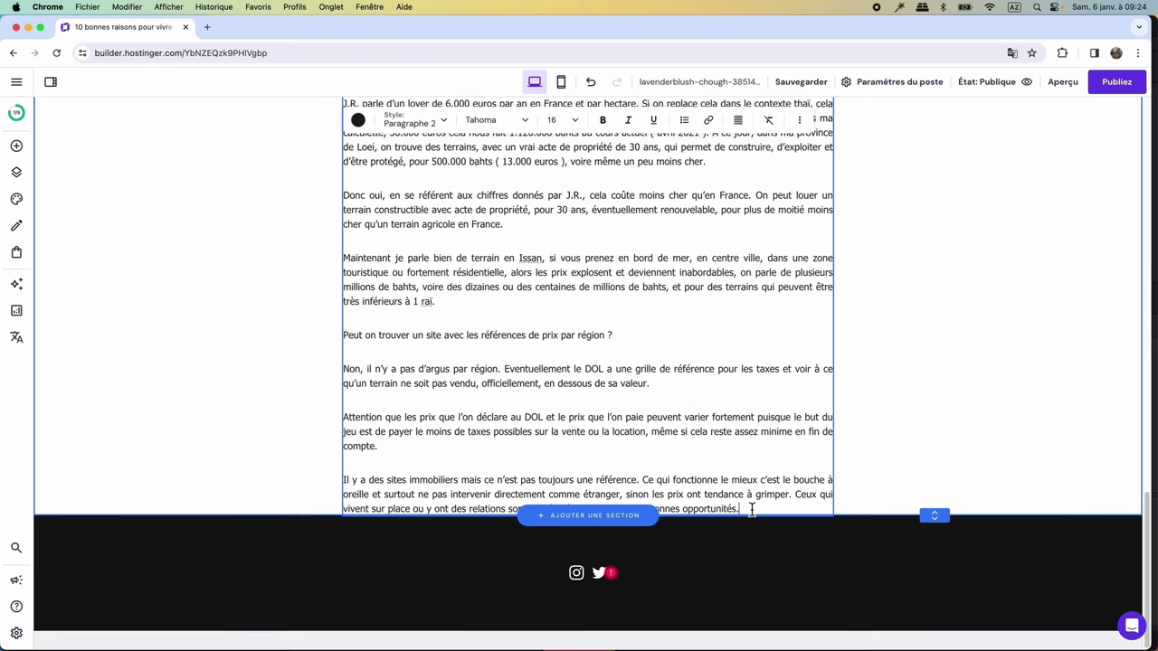
left_click_drag(740, 509, 478, 163)
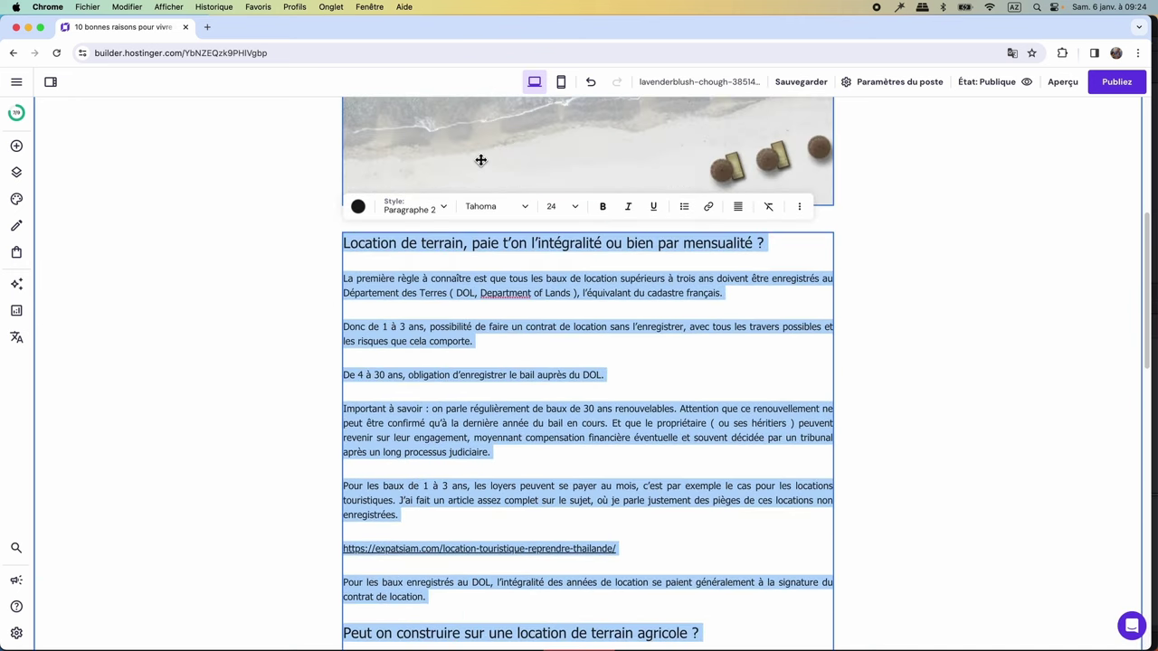
key("BackSpace")
Paste the copied article on living in Thailand into the emptied text box and extend the section slightly below its conclusion.
right_click(366, 242)
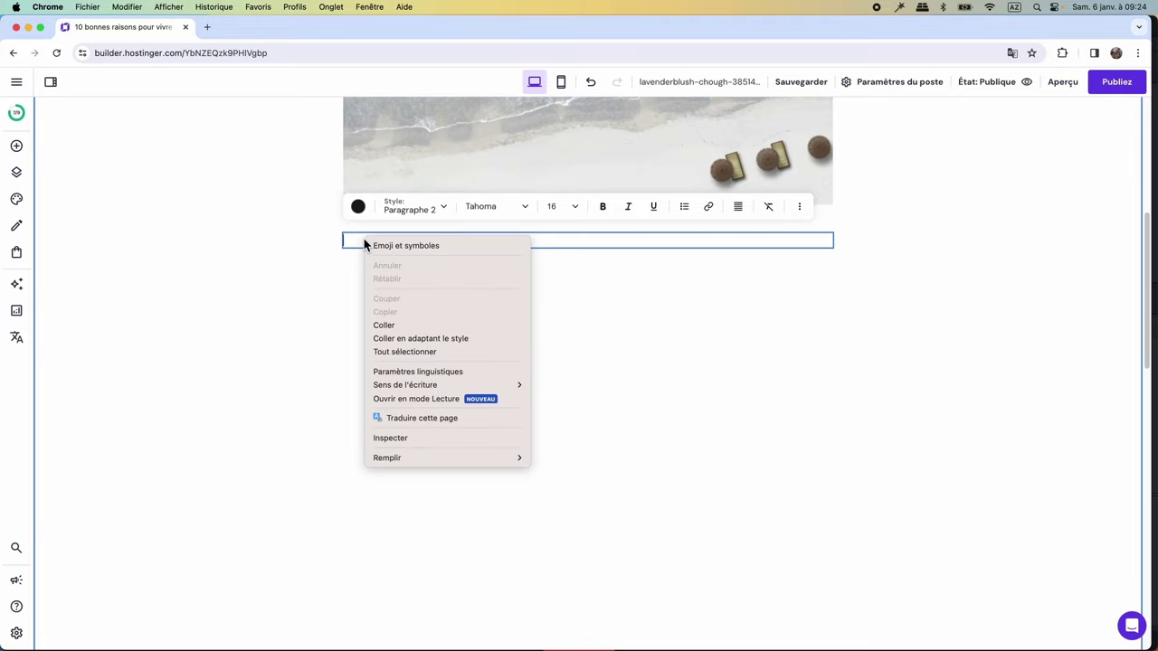
left_click(380, 324)
scroll(584, 444, "down", 3)
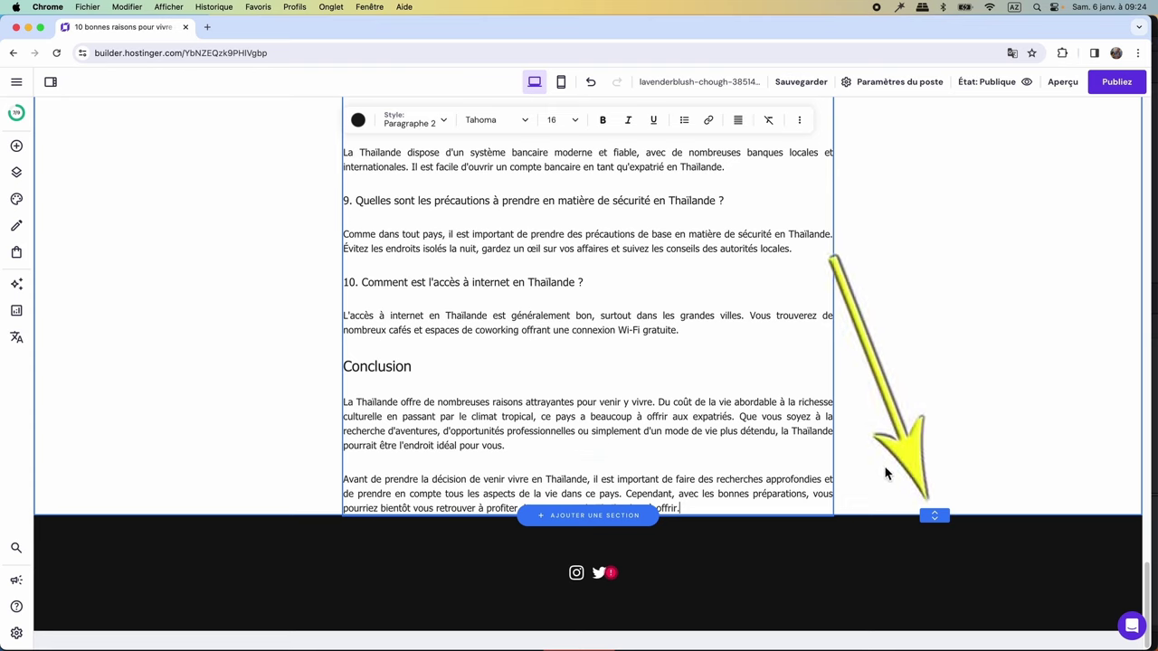
left_click_drag(936, 517, 933, 542)
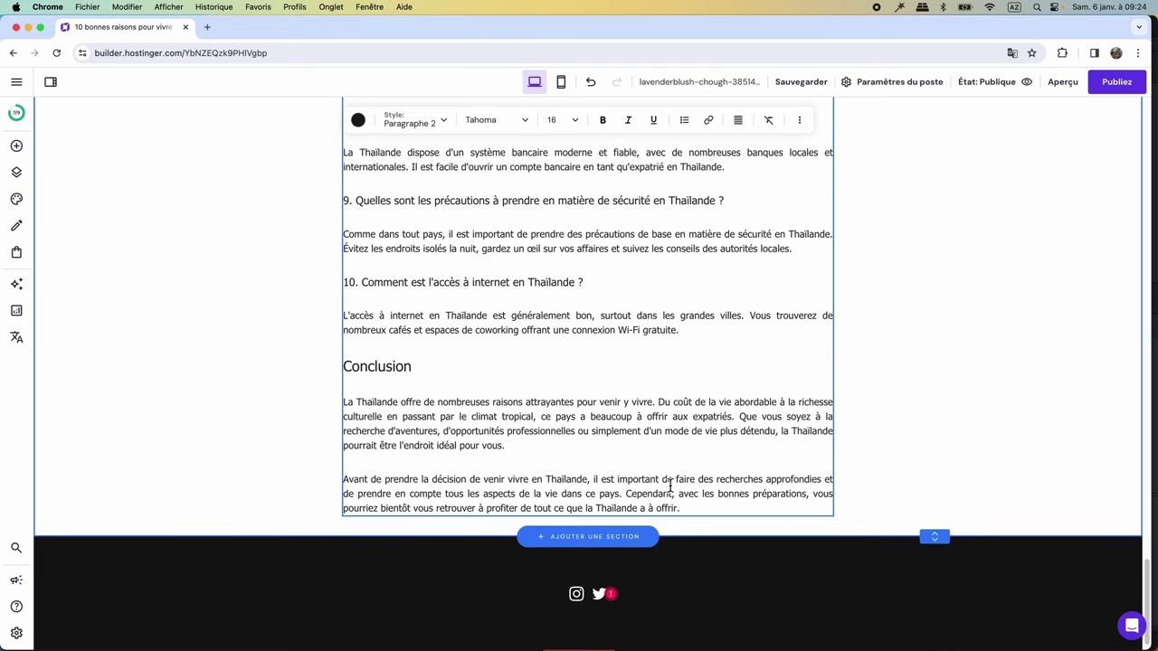
Preview the post on desktop and check the "Visa Thaïlande" and "Vivre en Thaïlande" pages.
scroll(950, 488, "up", 6)
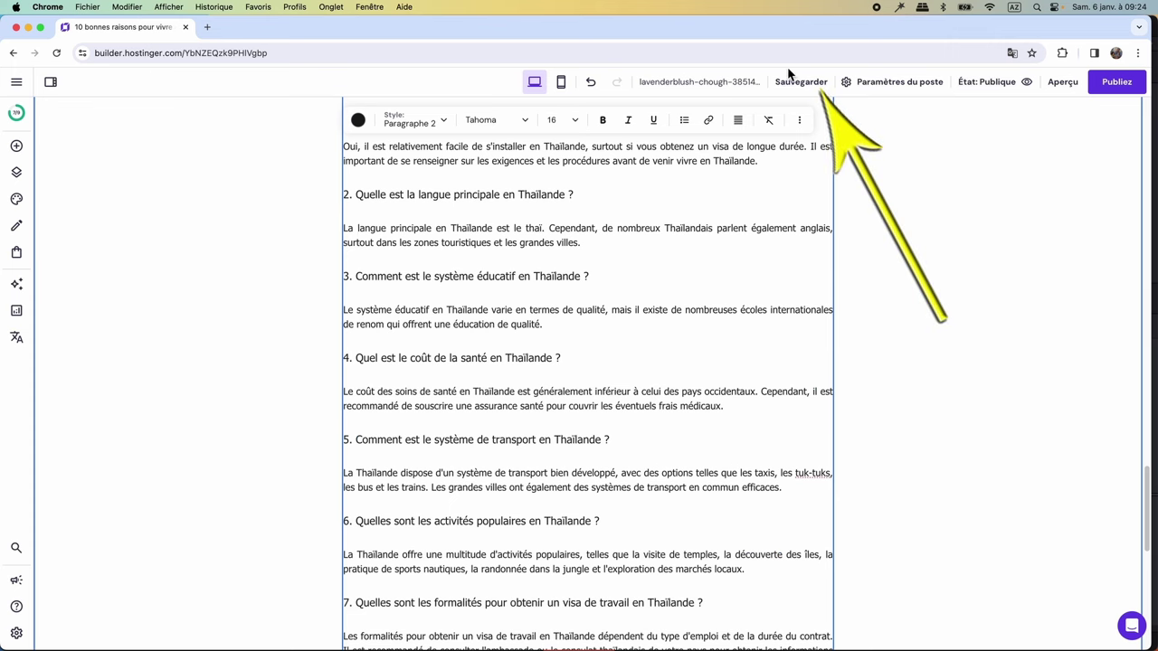
mouse_move(804, 90)
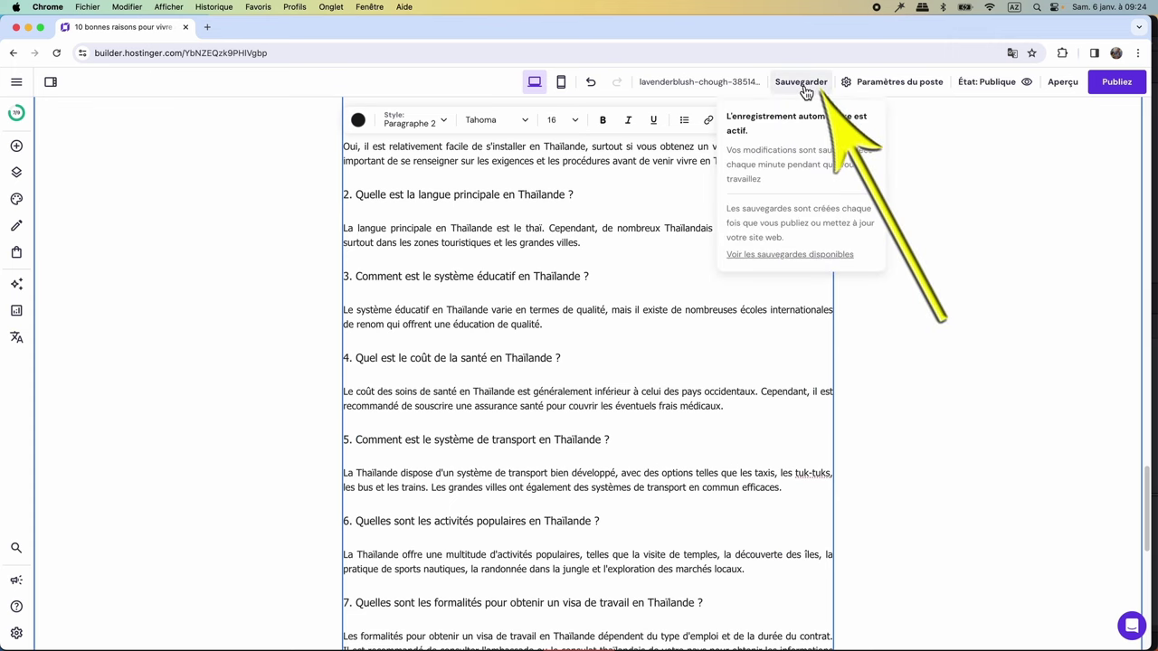
left_click(1062, 81)
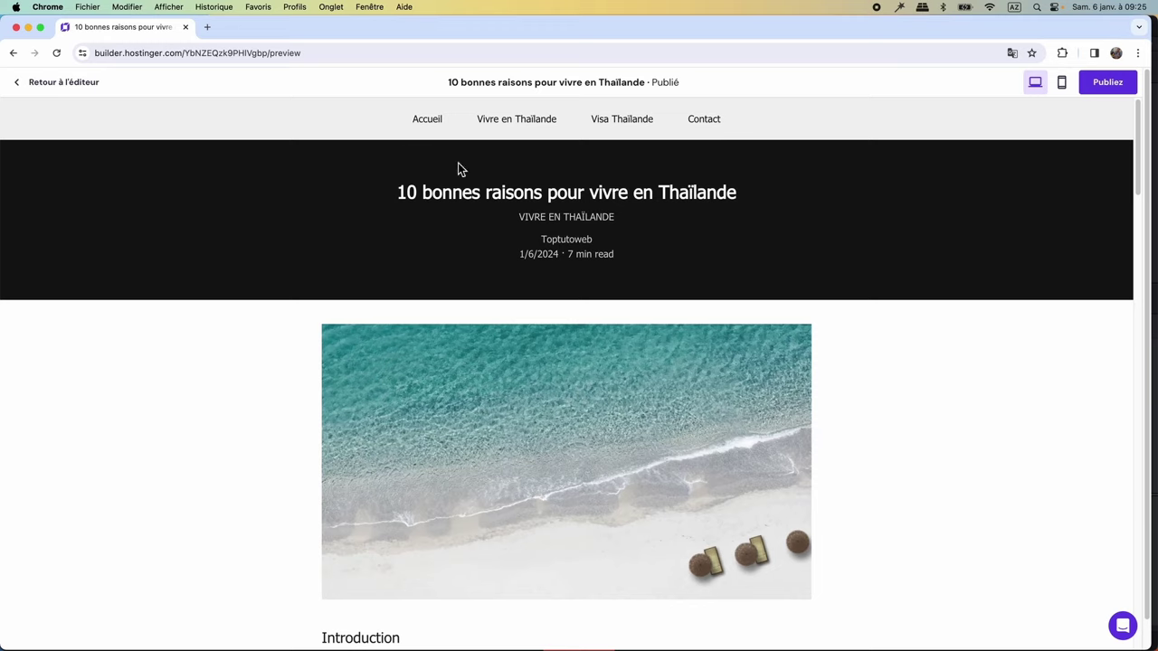
left_click(620, 124)
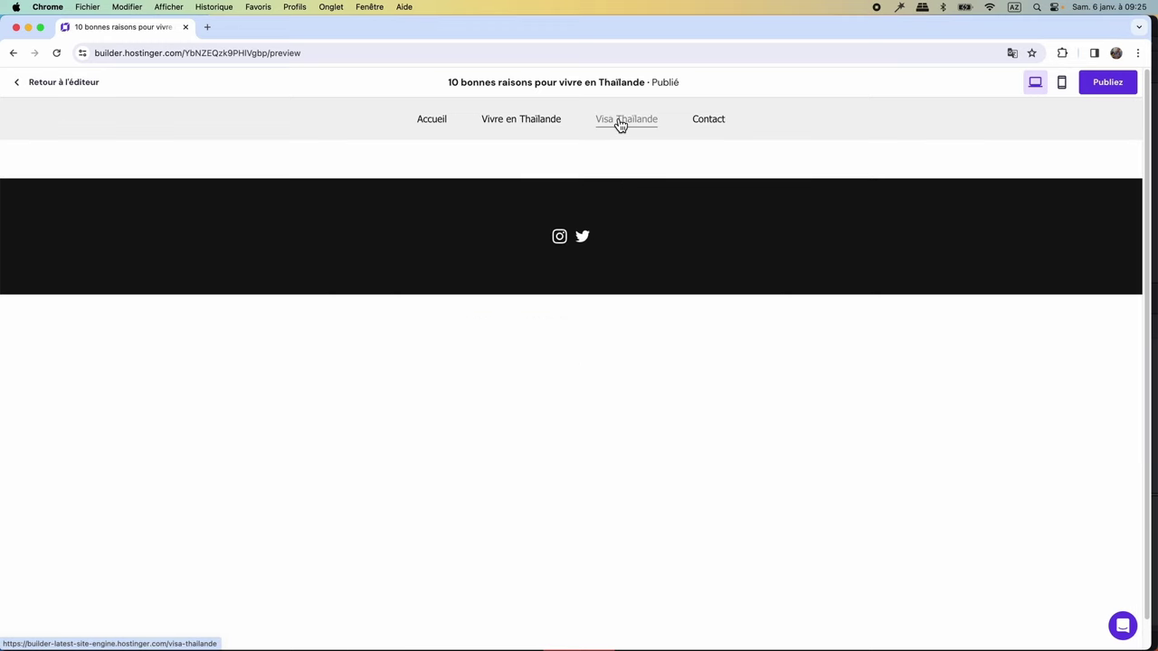
left_click(512, 126)
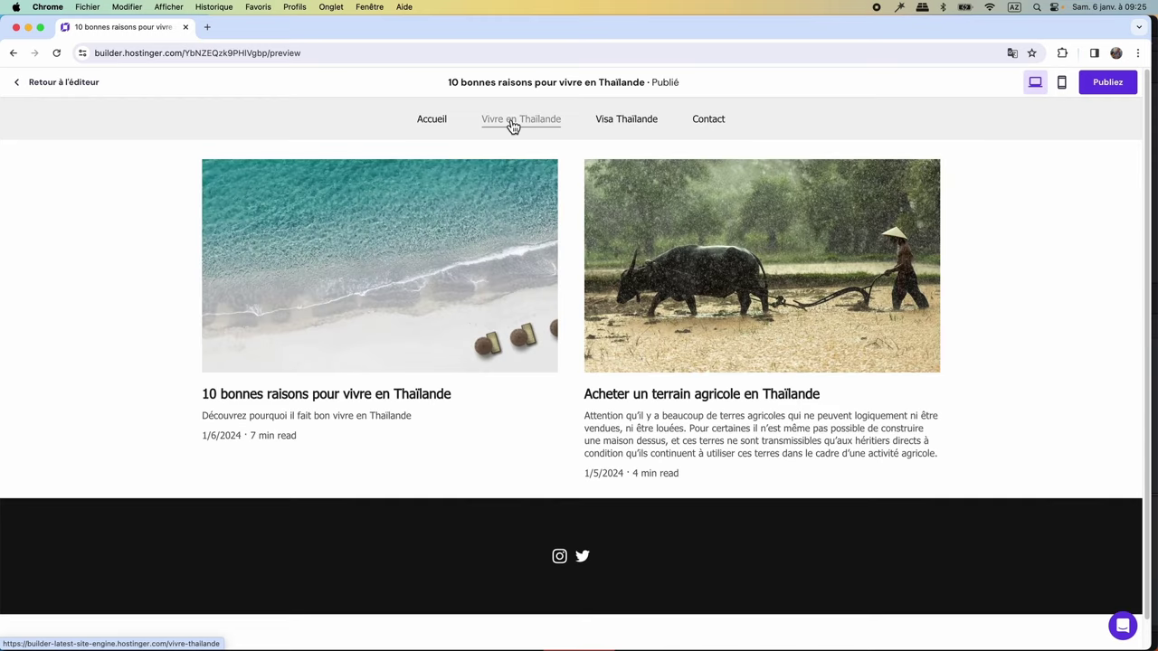
Return from the preview to the editor and open the list of all blog posts.
left_click(71, 85)
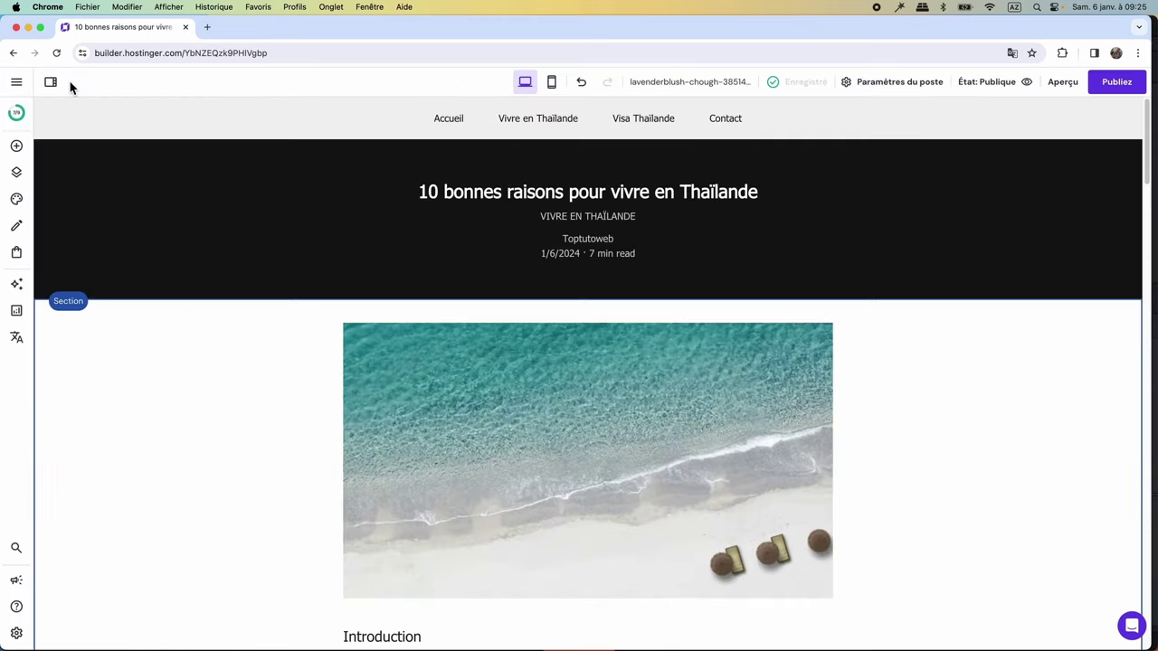
left_click(16, 226)
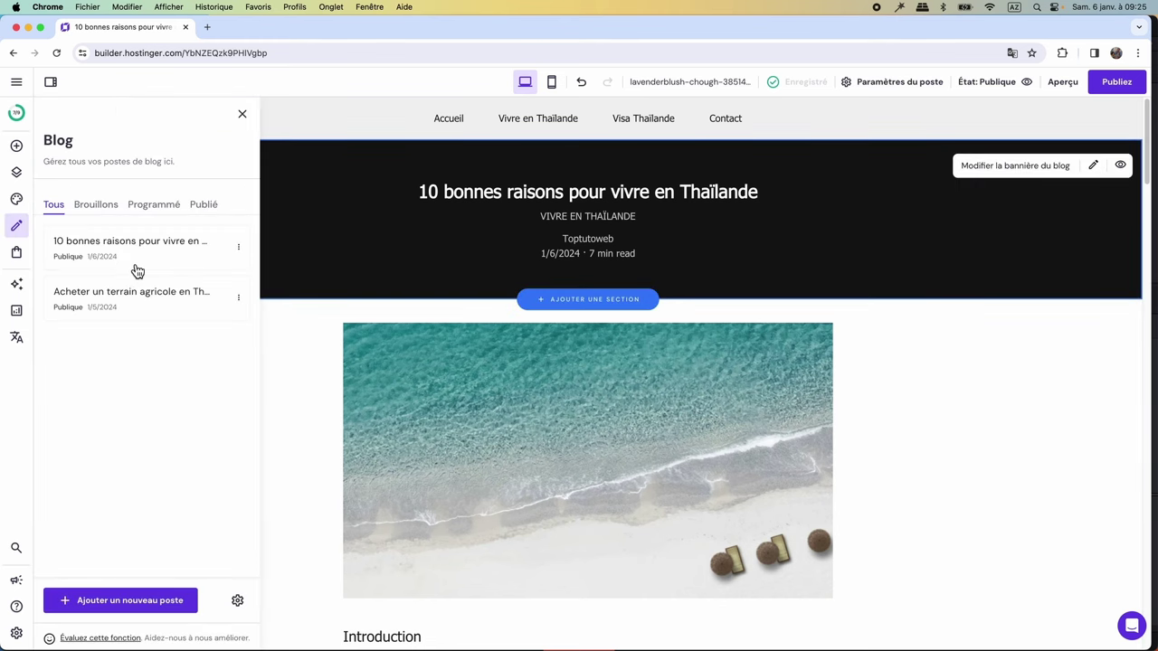